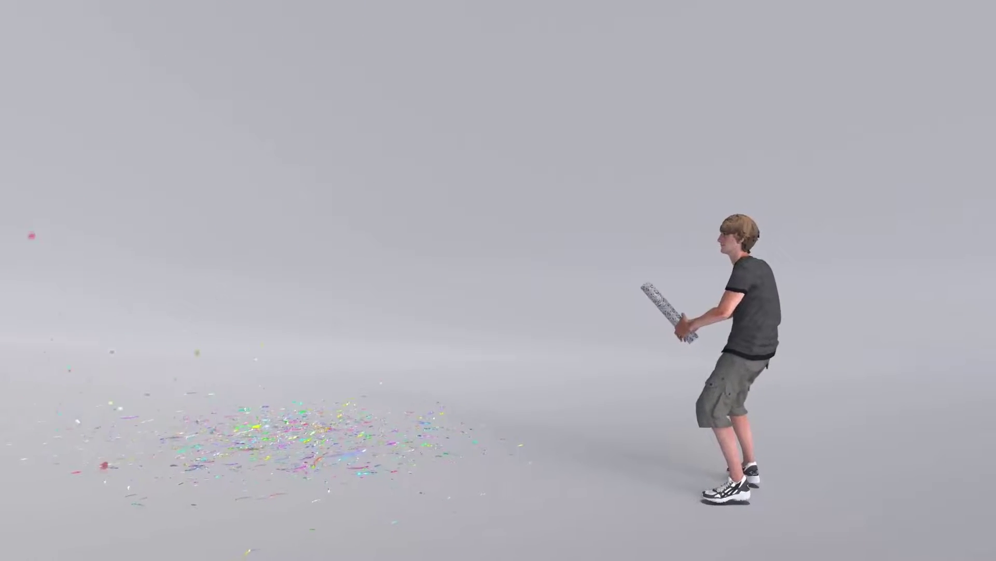
pyautogui.doubleClick(757, 308)
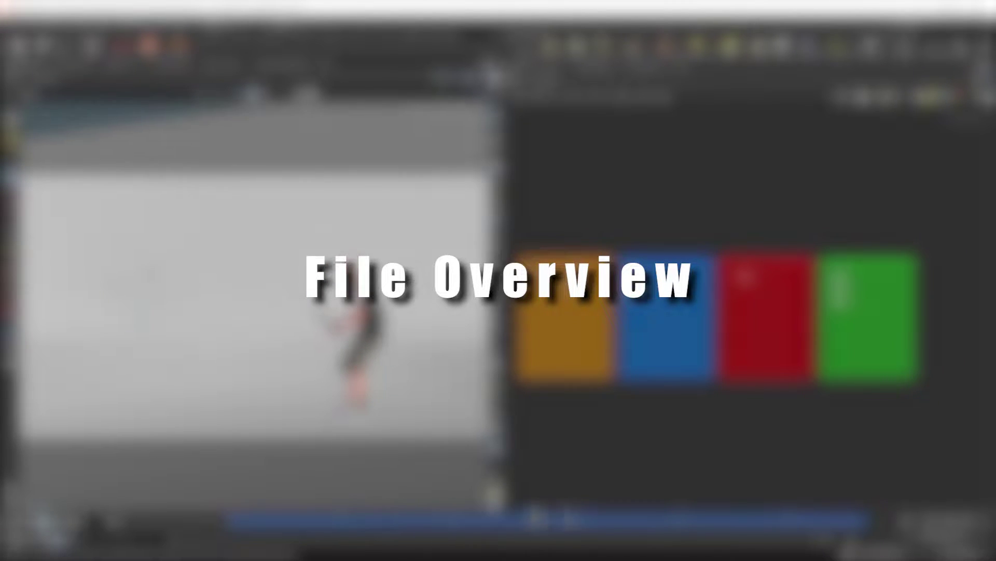
# Review the Camera and Light, Geo prep and sim network boxes at the object level of the finished confetti scene.
pyautogui.moveTo(620, 335); pyautogui.dragTo(706, 371, button='middle')
pyautogui.scroll(8, 714, 358)
pyautogui.moveTo(614, 394); pyautogui.dragTo(823, 385, button='middle')
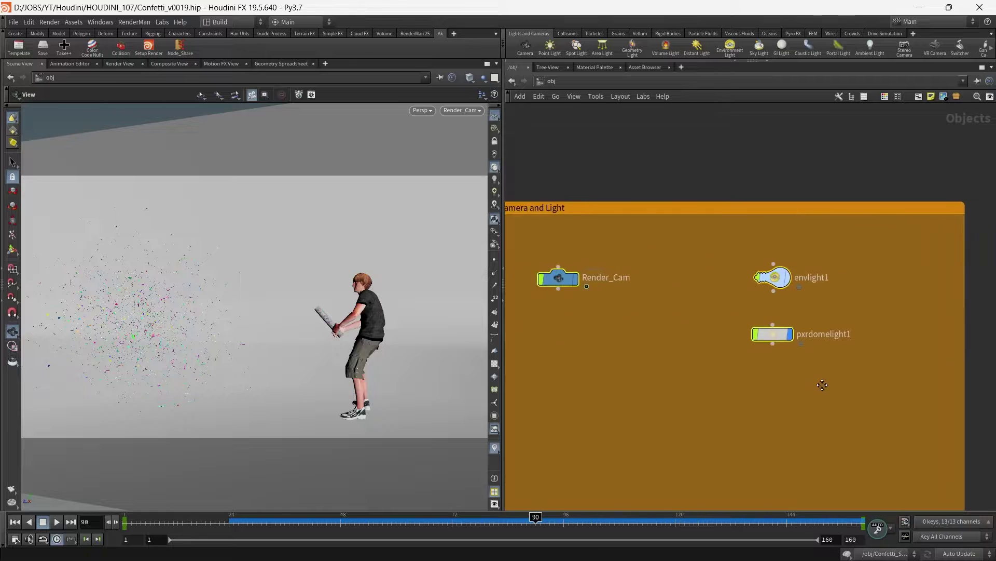
pyautogui.moveTo(535, 236); pyautogui.dragTo(613, 273, button='middle')
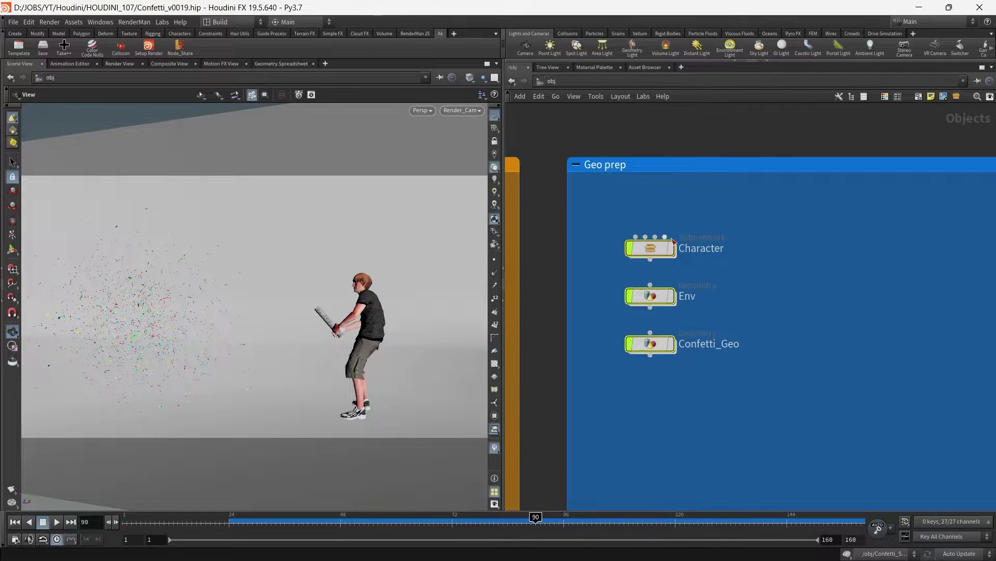
pyautogui.scroll(-3, 862, 321)
pyautogui.moveTo(776, 338); pyautogui.dragTo(749, 340, button='middle')
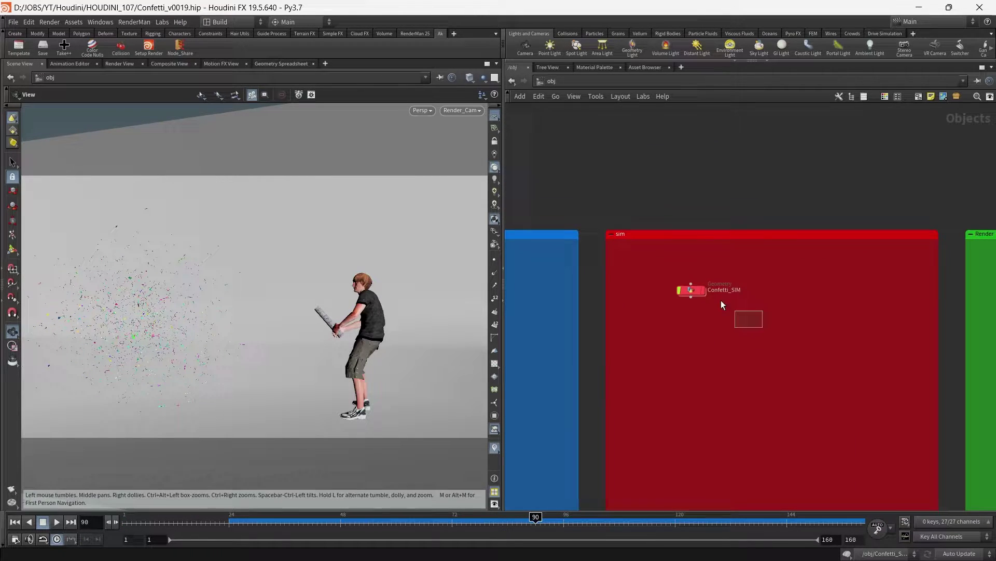
pyautogui.scroll(3, 721, 300)
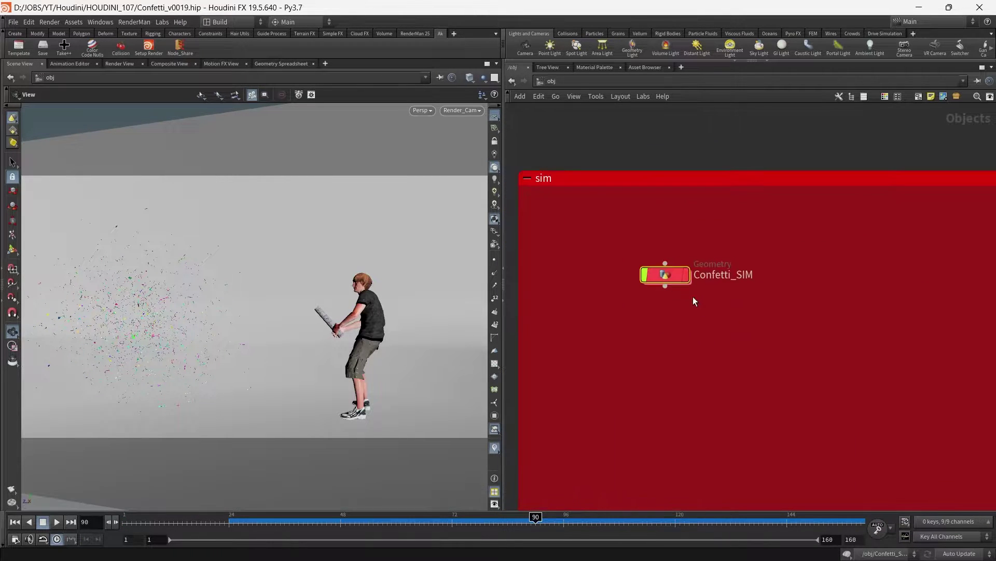
# Open the Confetti_SIM object and look over its network, highlighting the Confetti POP SIM group.
pyautogui.doubleClick(667, 271)
pyautogui.scroll(4, 633, 259)
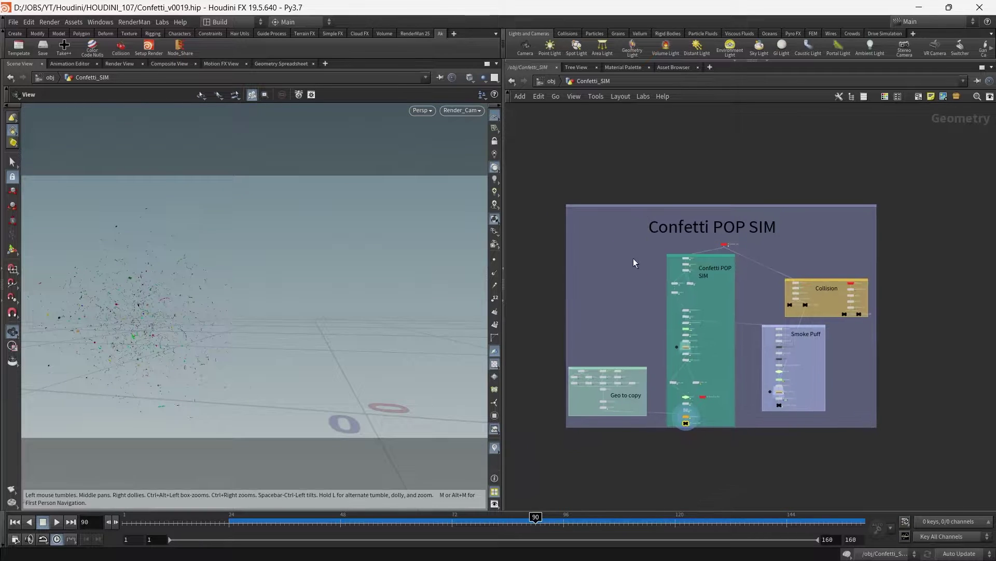
pyautogui.scroll(-4, 690, 262)
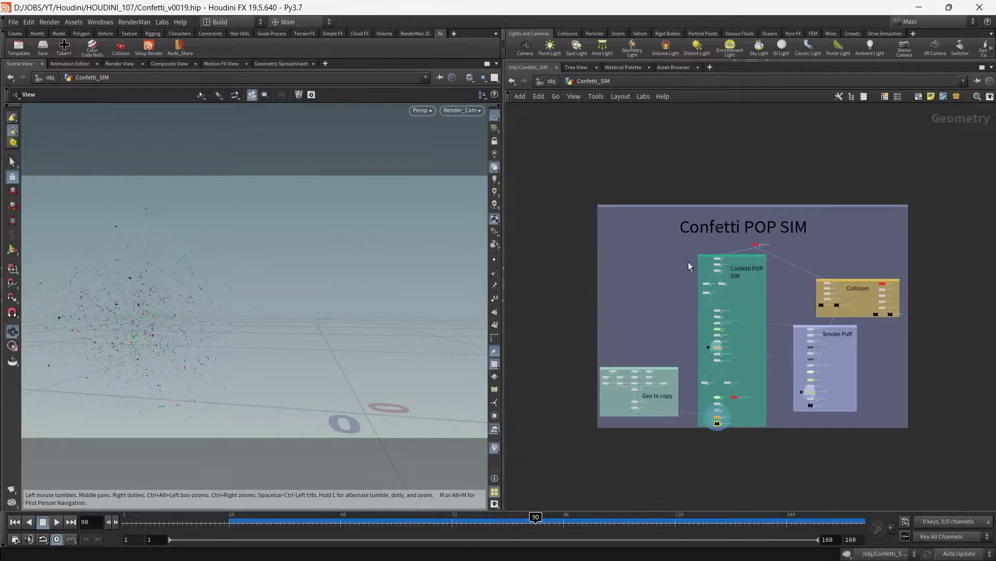
pyautogui.scroll(4, 622, 269)
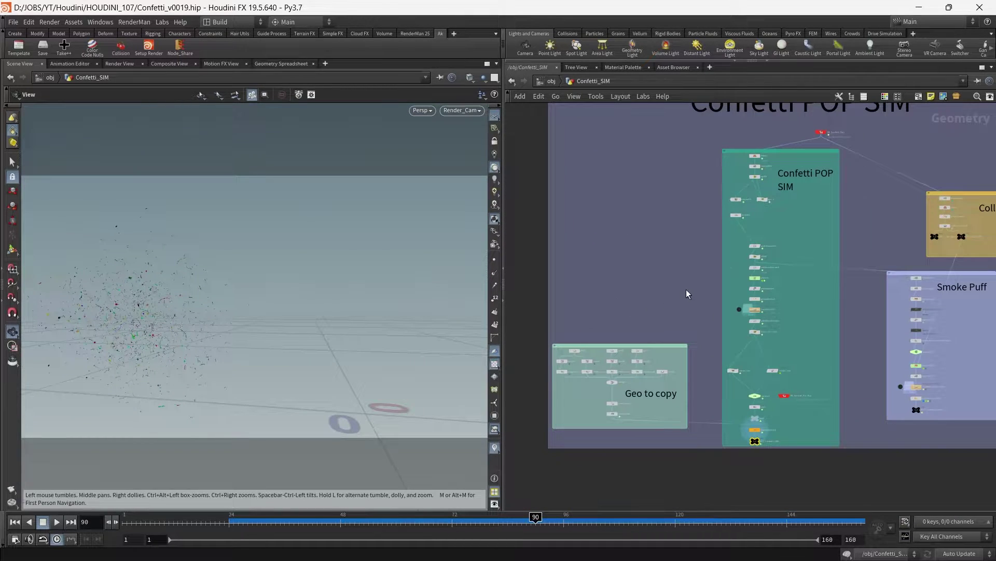
pyautogui.moveTo(686, 288); pyautogui.dragTo(545, 341, button='middle')
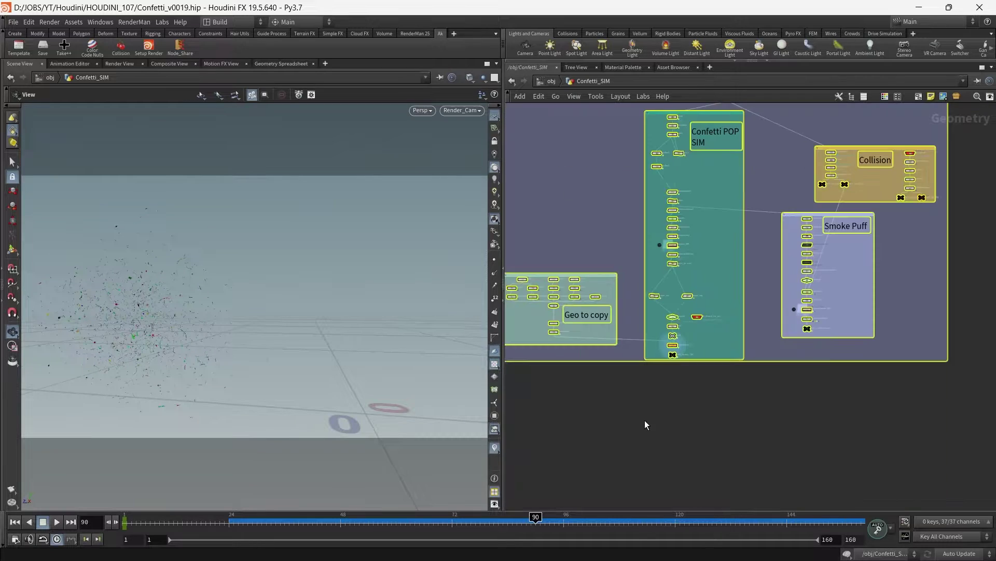
pyautogui.click(646, 420)
pyautogui.moveTo(646, 419); pyautogui.dragTo(749, 157)
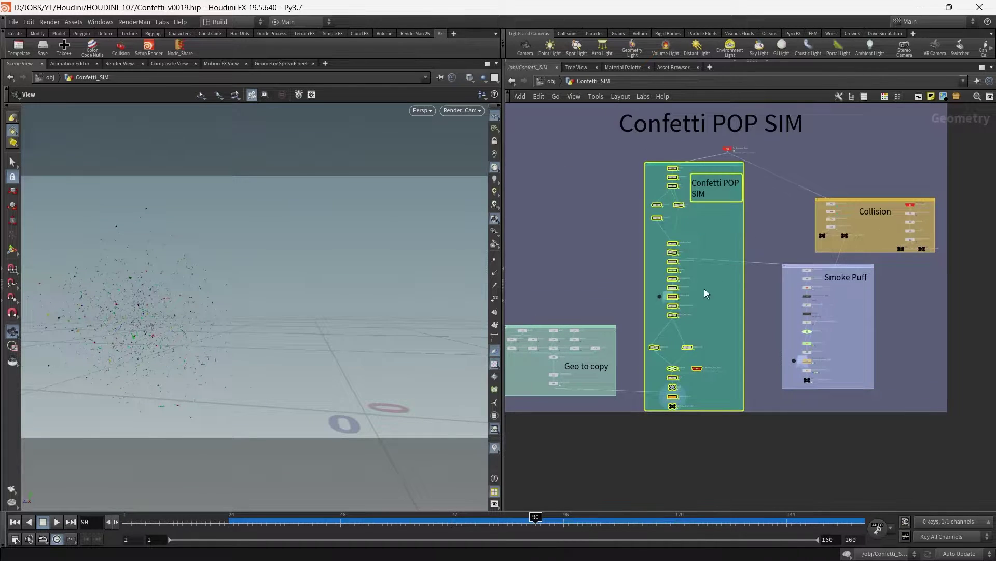
# Examine the rotate_vex and rotate_vop nodes in the Confetti POP SIM group and the neighbouring Geo to copy group.
pyautogui.scroll(6, 697, 332)
pyautogui.moveTo(724, 330); pyautogui.dragTo(776, 206, button='middle')
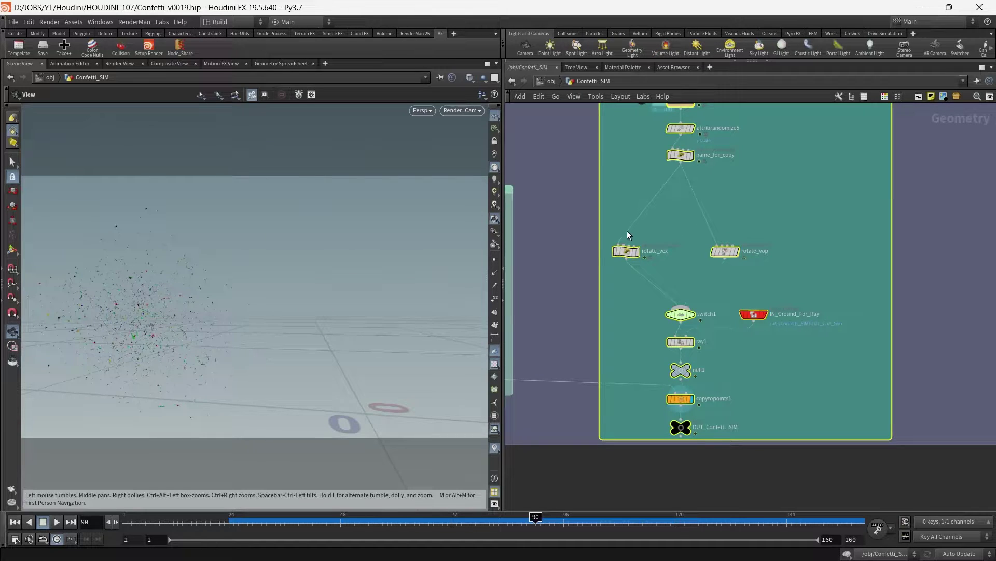
pyautogui.moveTo(674, 220); pyautogui.dragTo(609, 276)
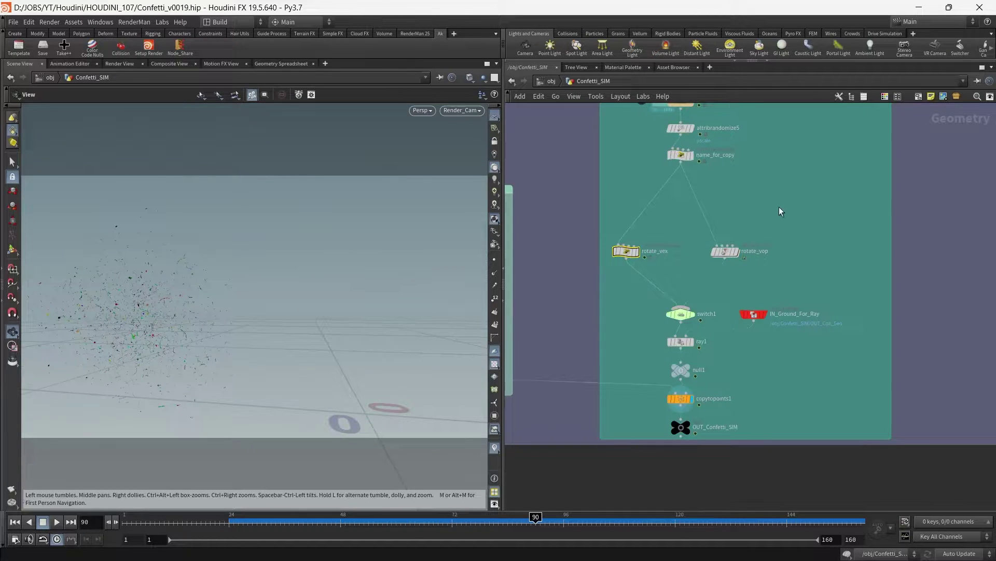
pyautogui.moveTo(780, 206); pyautogui.dragTo(705, 277)
pyautogui.moveTo(763, 215); pyautogui.dragTo(949, 248, button='middle')
pyautogui.scroll(-2, 761, 251)
pyautogui.scroll(1, 668, 306)
pyautogui.moveTo(812, 173); pyautogui.dragTo(476, 279)
pyautogui.moveTo(844, 328); pyautogui.dragTo(745, 301, button='middle')
pyautogui.moveTo(796, 326); pyautogui.dragTo(888, 350)
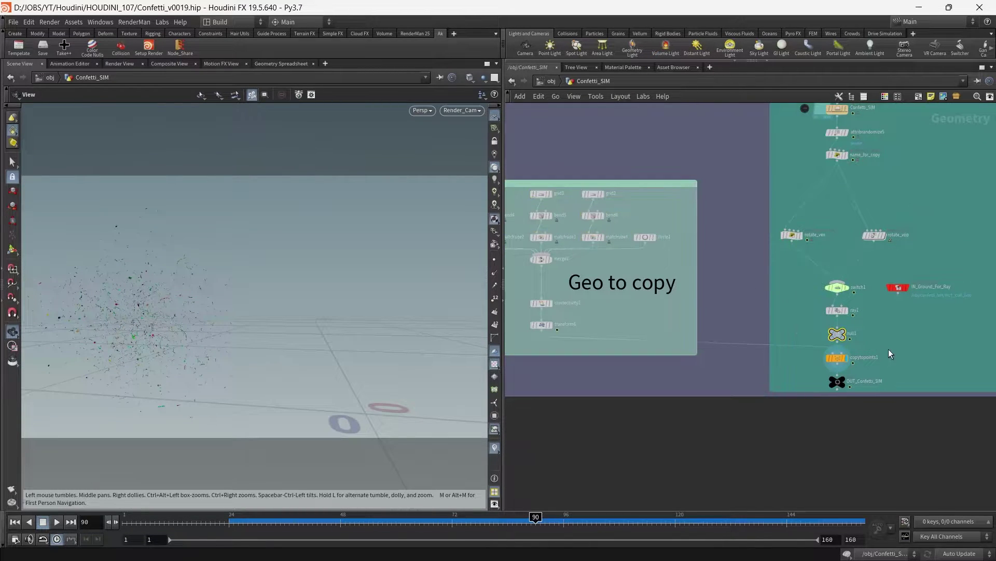
# Examine the Smoke Puff group's node chain, inspecting the volume rasterize and pyro solver nodes.
pyautogui.scroll(-3, 928, 339)
pyautogui.moveTo(927, 339); pyautogui.dragTo(648, 390, button='middle')
pyautogui.moveTo(718, 364); pyautogui.dragTo(643, 383, button='middle')
pyautogui.moveTo(656, 433); pyautogui.dragTo(795, 259)
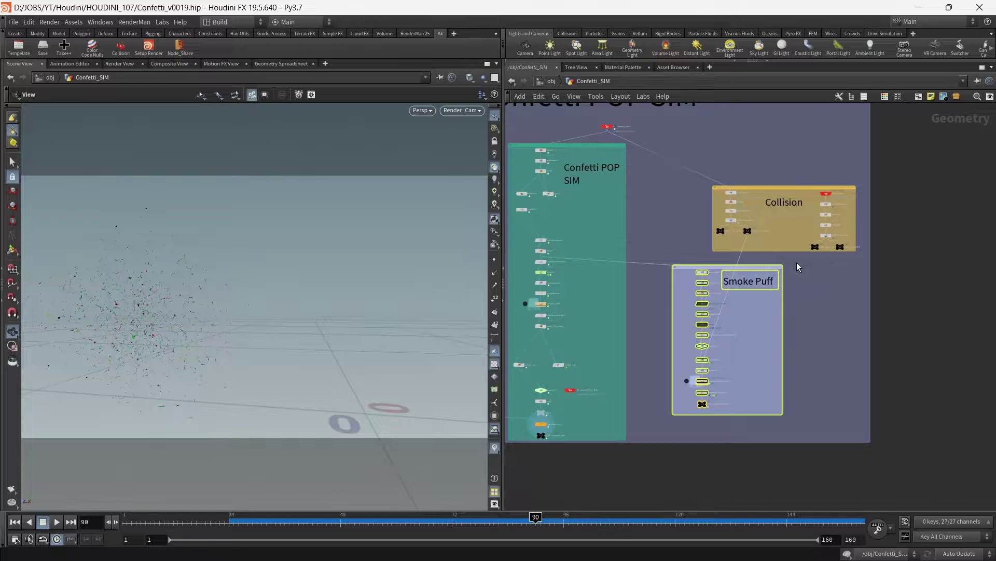
pyautogui.scroll(4, 797, 263)
pyautogui.click(600, 377)
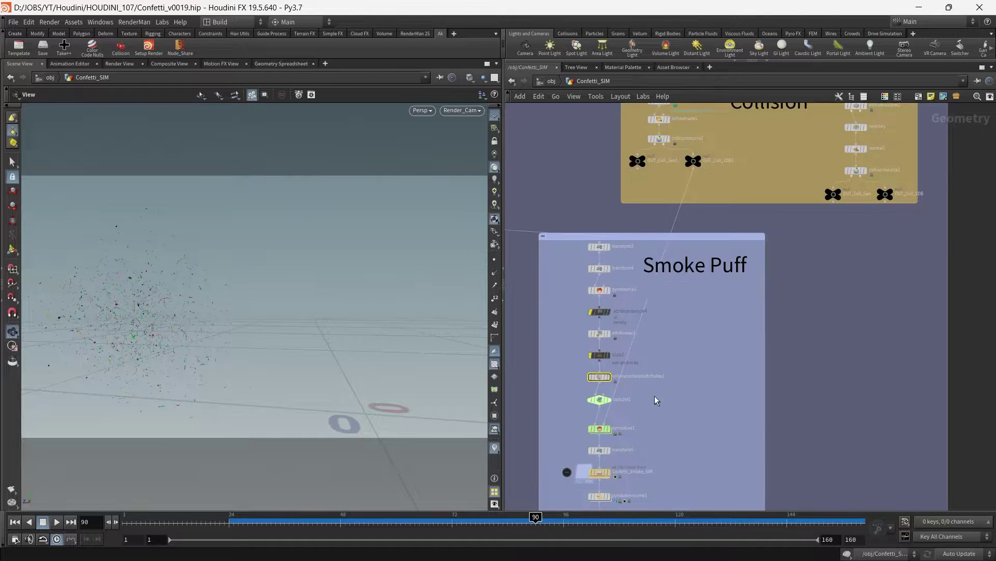
pyautogui.moveTo(675, 407); pyautogui.dragTo(717, 361, button='middle')
pyautogui.click(641, 382)
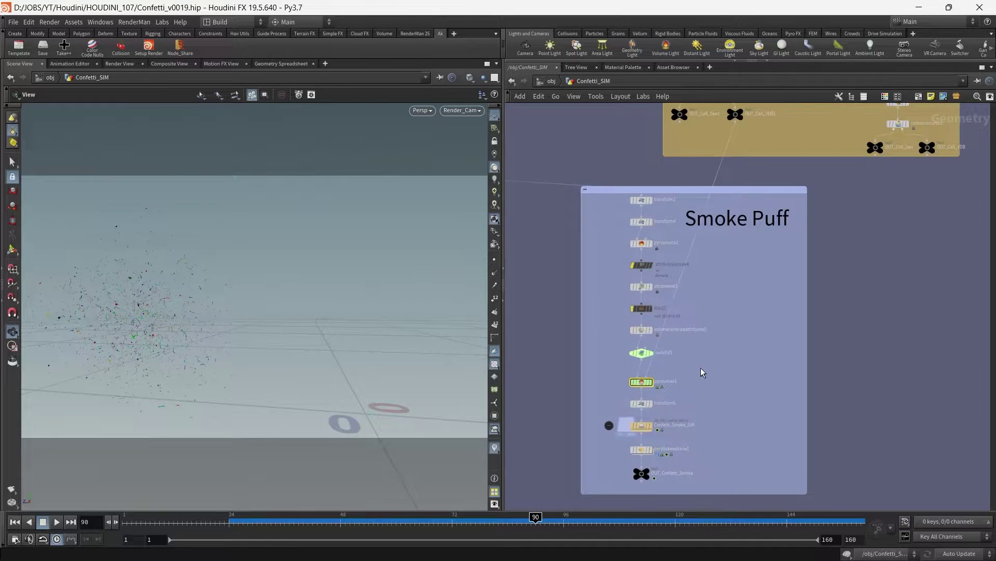
pyautogui.scroll(-4, 723, 321)
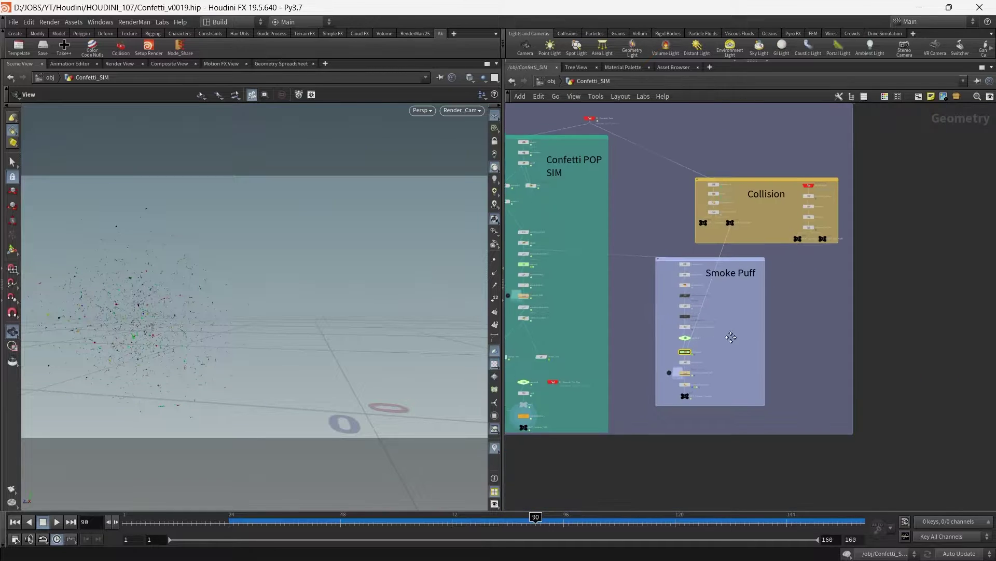
# Examine the nodes of the Collision group in the Confetti_SIM network.
pyautogui.moveTo(730, 337); pyautogui.dragTo(737, 369, button='middle')
pyautogui.moveTo(798, 315); pyautogui.dragTo(790, 426, button='middle')
pyautogui.scroll(3, 790, 426)
pyautogui.moveTo(597, 228); pyautogui.dragTo(858, 367)
pyautogui.press('h')
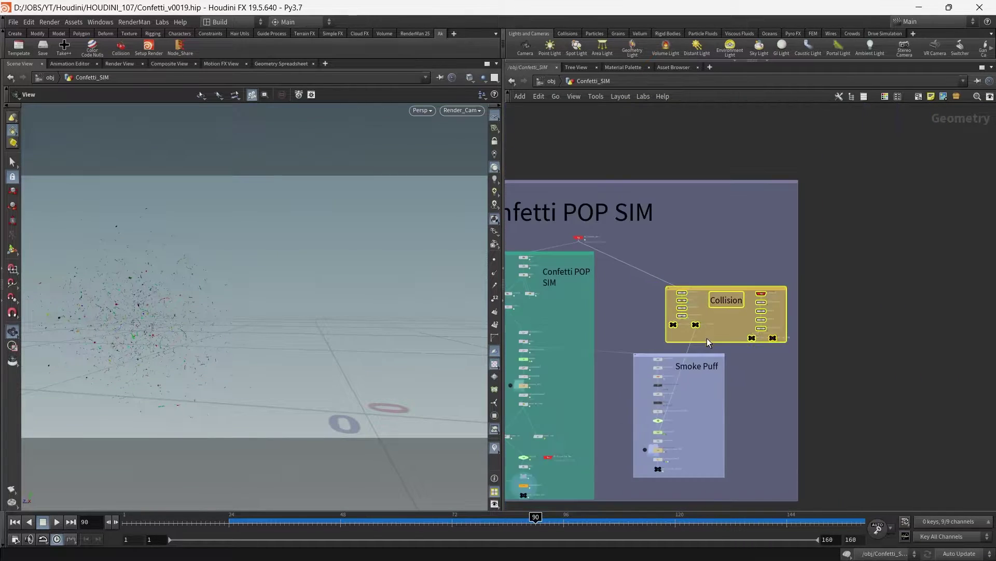
# Return to the object level and review the objects in the Render network box.
pyautogui.click(551, 81)
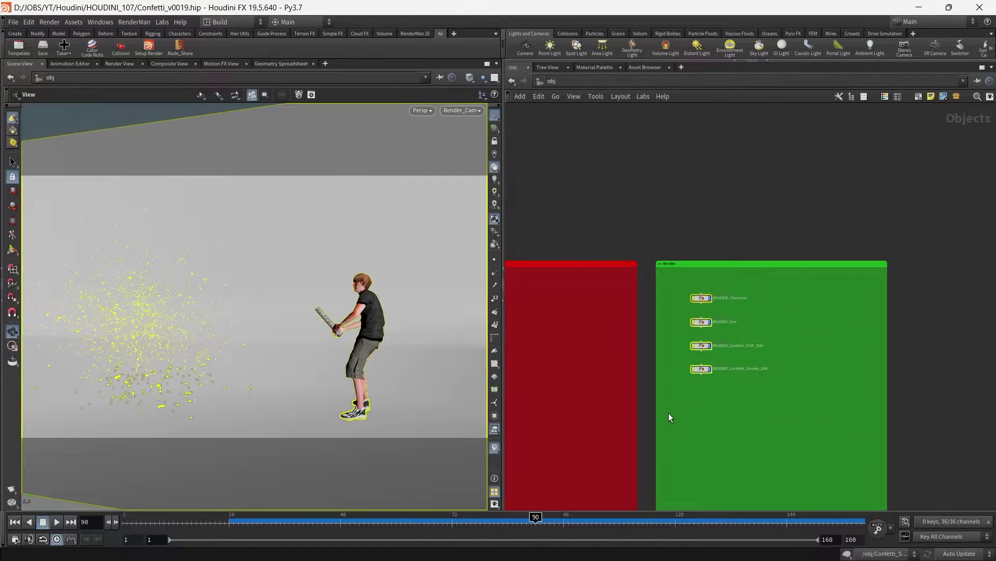
pyautogui.press('h')
pyautogui.scroll(2, 675, 363)
pyautogui.press('f')
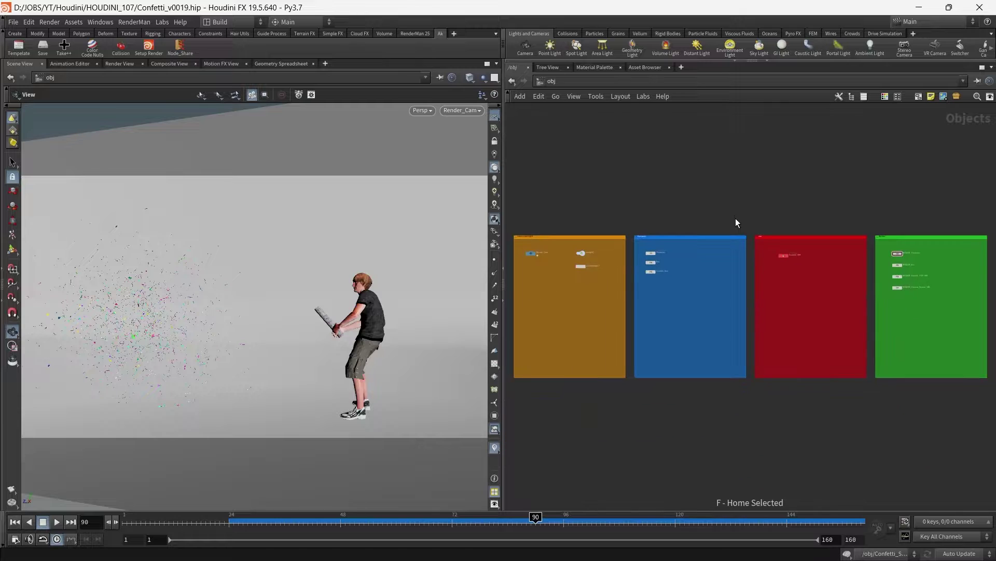
# Switch to the other Houdini window containing the untitled.hip scene.
pyautogui.moveTo(308, 547)
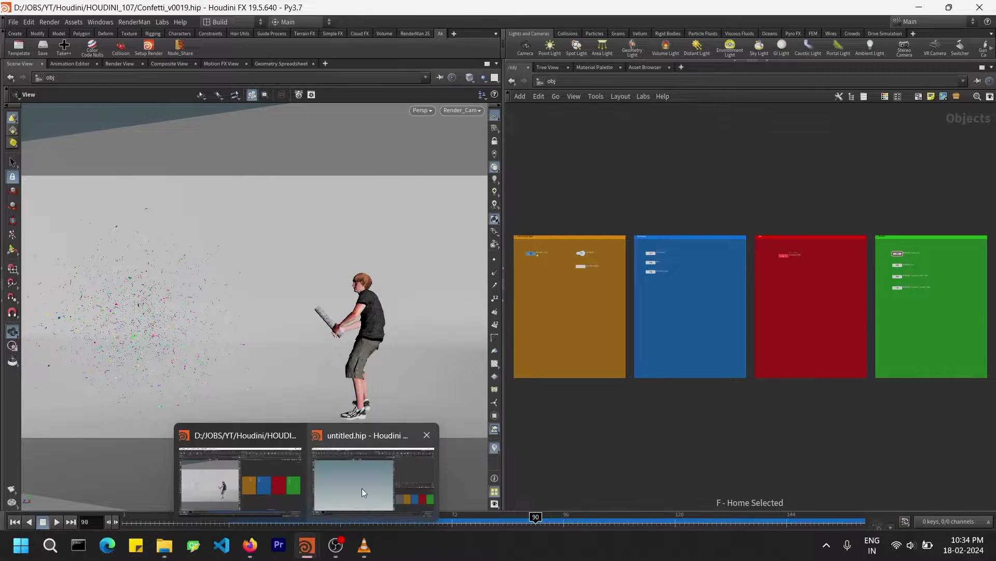
pyautogui.click(362, 485)
pyautogui.moveTo(676, 340); pyautogui.dragTo(498, 325)
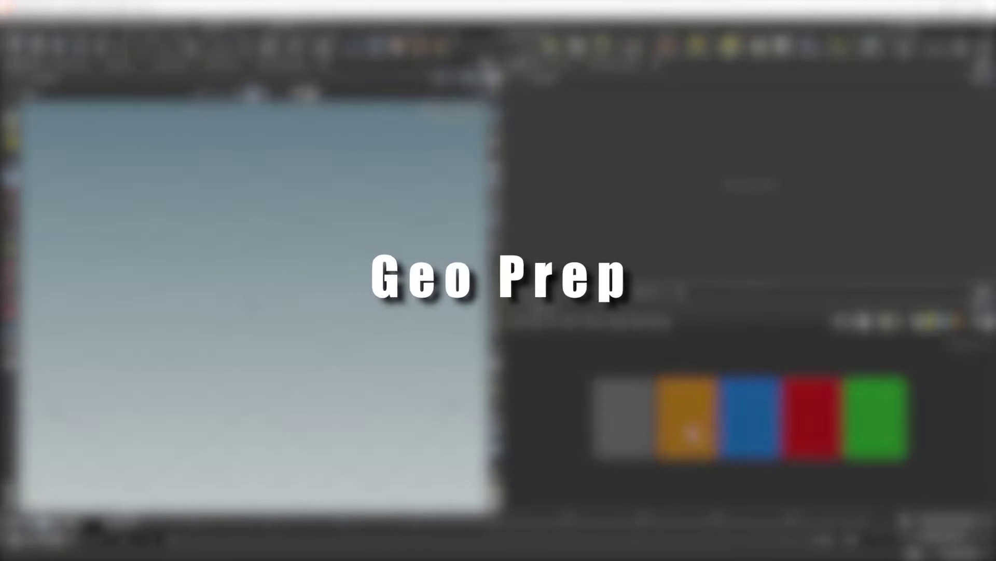
# Create a Tube object inside the Geo prep network box.
pyautogui.scroll(6, 701, 446)
pyautogui.moveTo(818, 427); pyautogui.dragTo(646, 413, button='middle')
pyautogui.scroll(3, 654, 412)
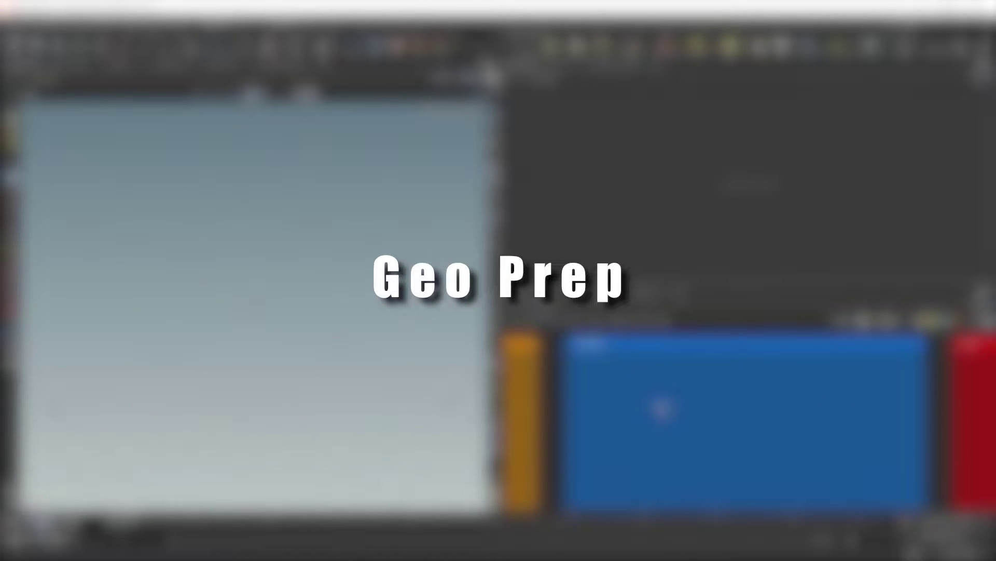
pyautogui.press('Tab')
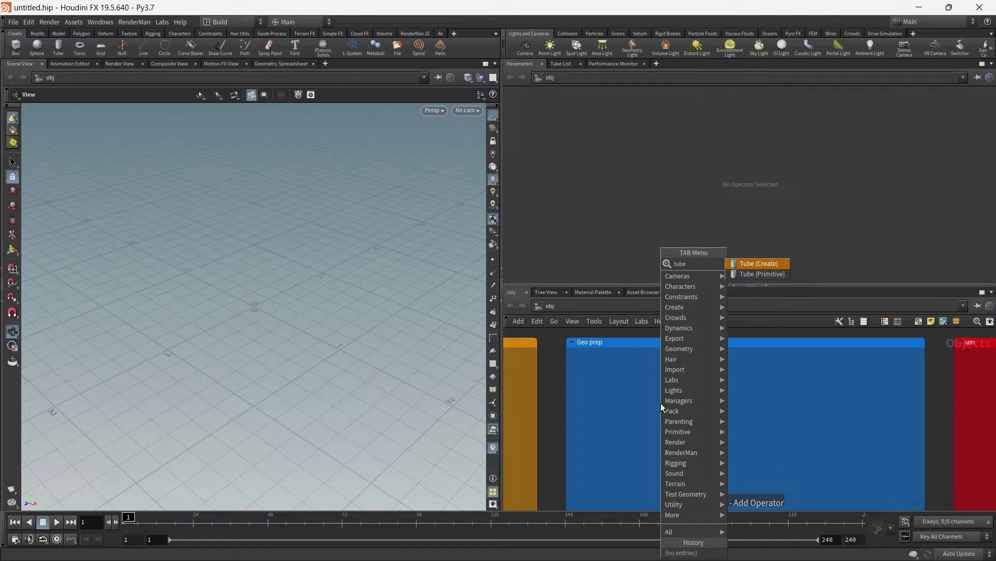
pyautogui.press('Return')
pyautogui.click(661, 402)
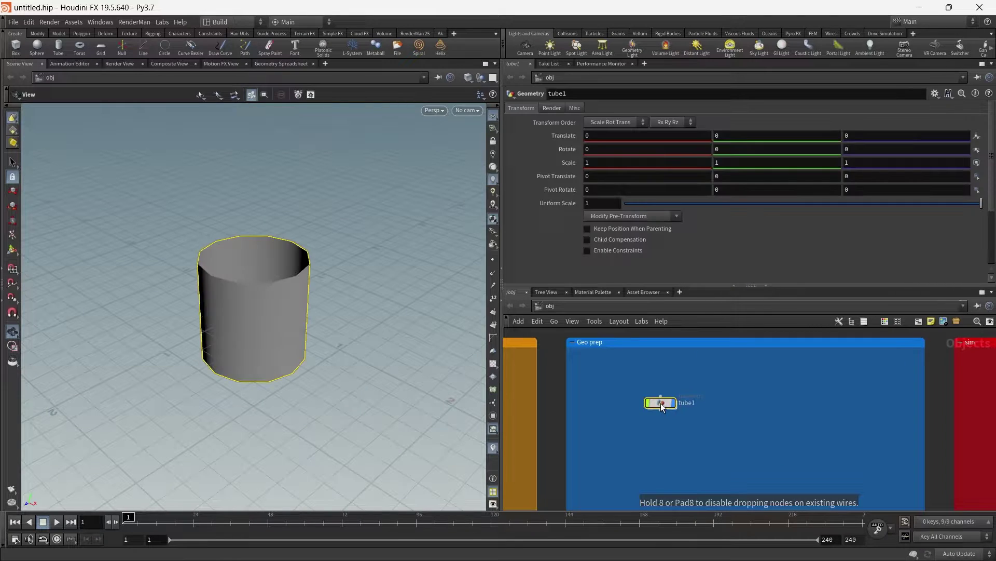
# Reposition the tube object within the Geo prep box and rename it Confetti_Geo.
pyautogui.moveTo(661, 402); pyautogui.dragTo(636, 404)
pyautogui.doubleClick(661, 400)
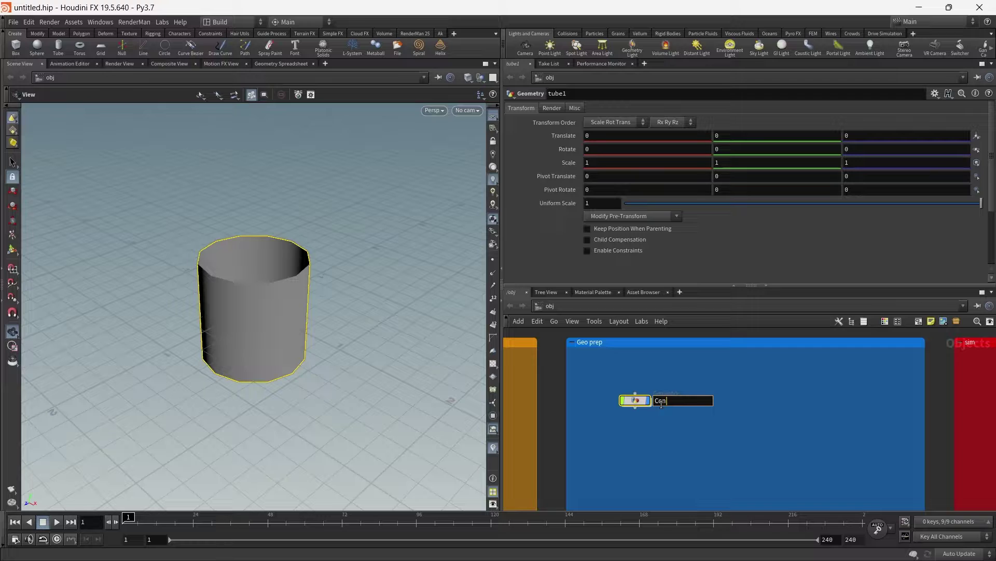
pyautogui.write('Confetti_Geo')
pyautogui.press('Return')
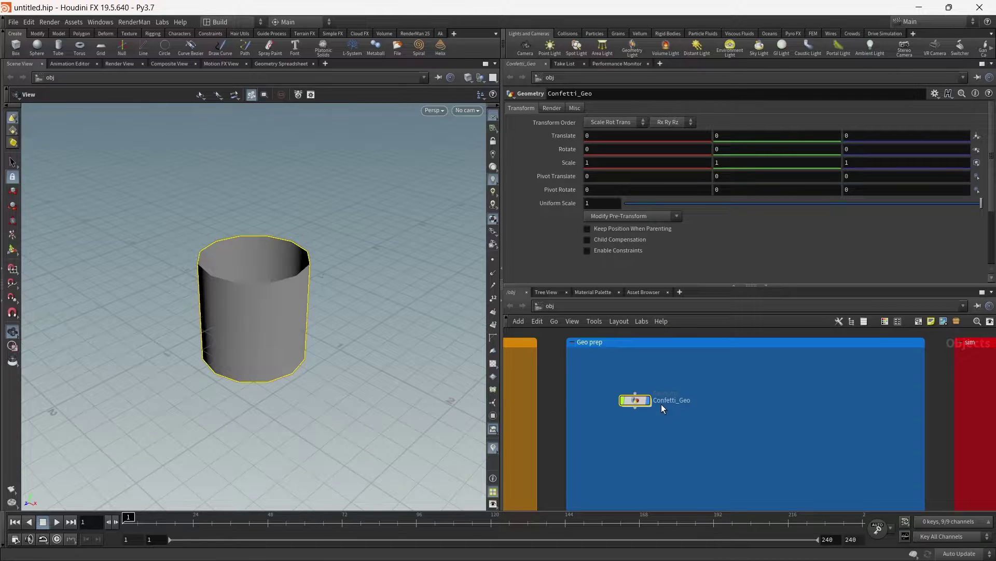
# Add a Test Geometry: Tommy object beside Confetti_Geo in the Geo prep box.
pyautogui.press('Tab')
pyautogui.write('tom')
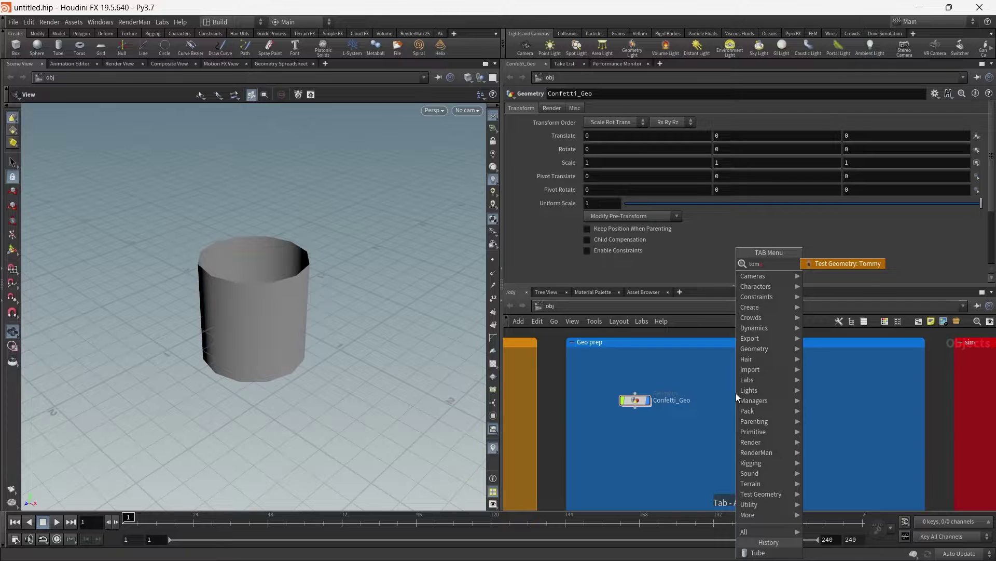
pyautogui.press('Return')
pyautogui.click(744, 401)
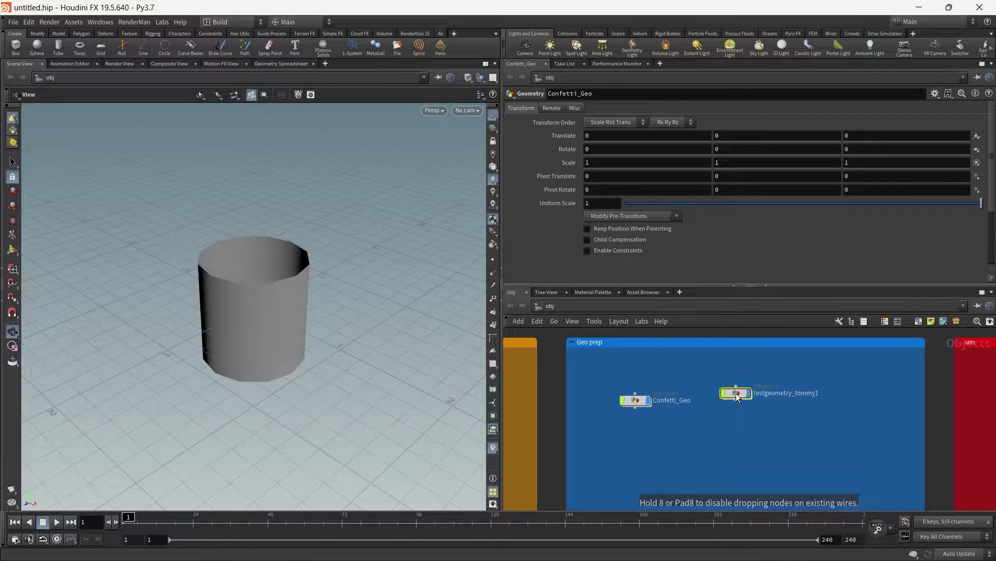
# Check the test character against the tube in the viewport and rename its object Tommy_Geo.
pyautogui.moveTo(242, 314); pyautogui.dragTo(285, 307)
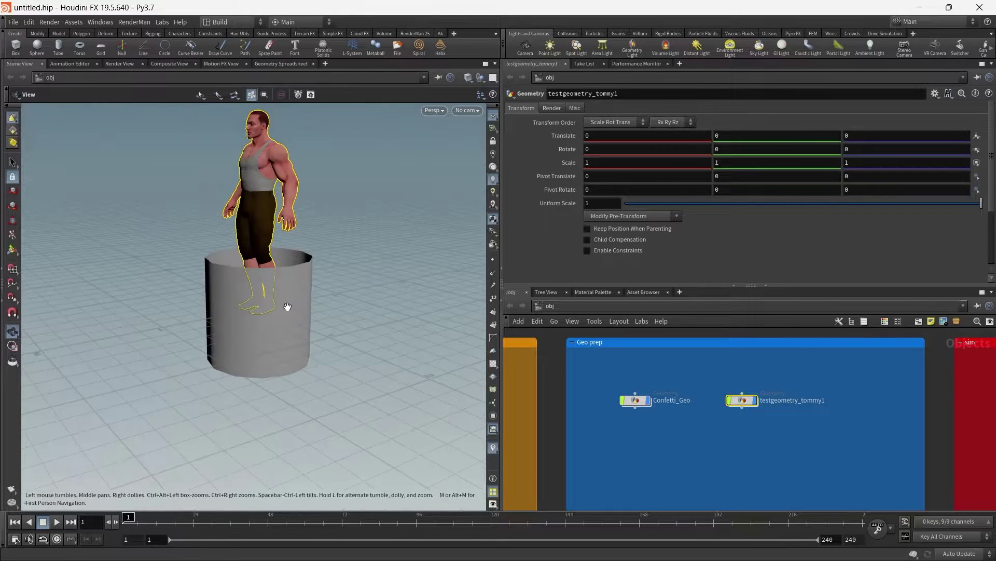
pyautogui.moveTo(285, 307); pyautogui.dragTo(288, 338, button='middle')
pyautogui.scroll(2, 833, 386)
pyautogui.scroll(1, 833, 386)
pyautogui.doubleClick(814, 408)
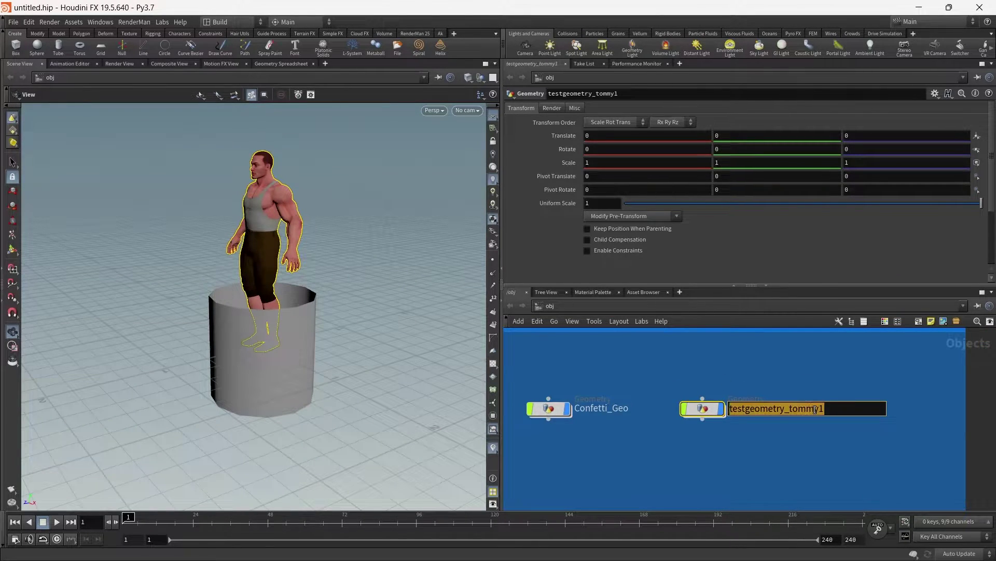
pyautogui.write('T')
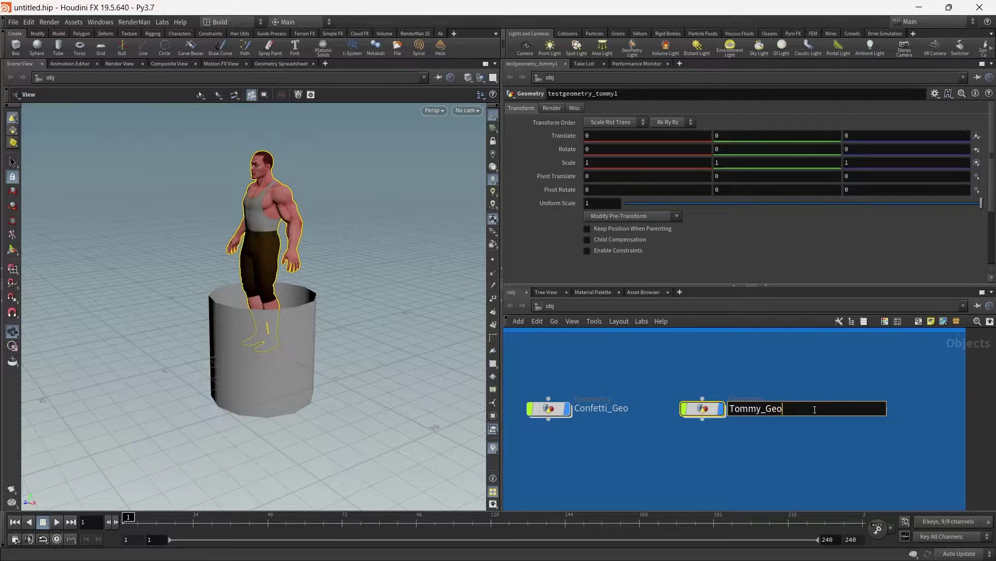
pyautogui.write('ommy_Geo')
pyautogui.press('Return')
# Open the Confetti_Geo network and set the viewport to show all other objects fully instead of ghosted.
pyautogui.moveTo(554, 451); pyautogui.dragTo(639, 452, button='middle')
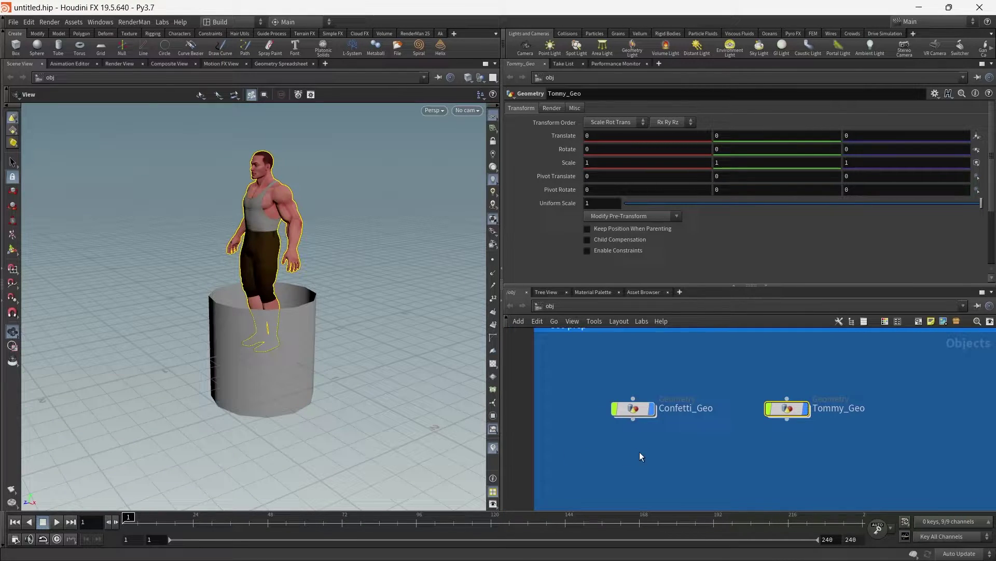
pyautogui.doubleClick(637, 409)
pyautogui.click(475, 77)
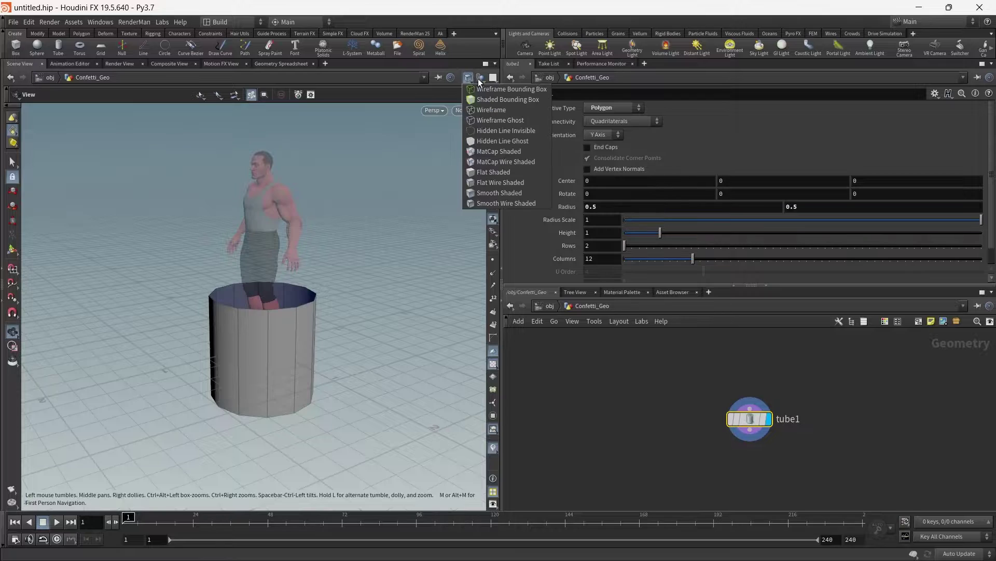
pyautogui.click(478, 79)
pyautogui.click(480, 80)
pyautogui.click(490, 89)
pyautogui.click(721, 497)
pyautogui.scroll(1, 719, 455)
pyautogui.moveTo(719, 456); pyautogui.dragTo(673, 444, button='middle')
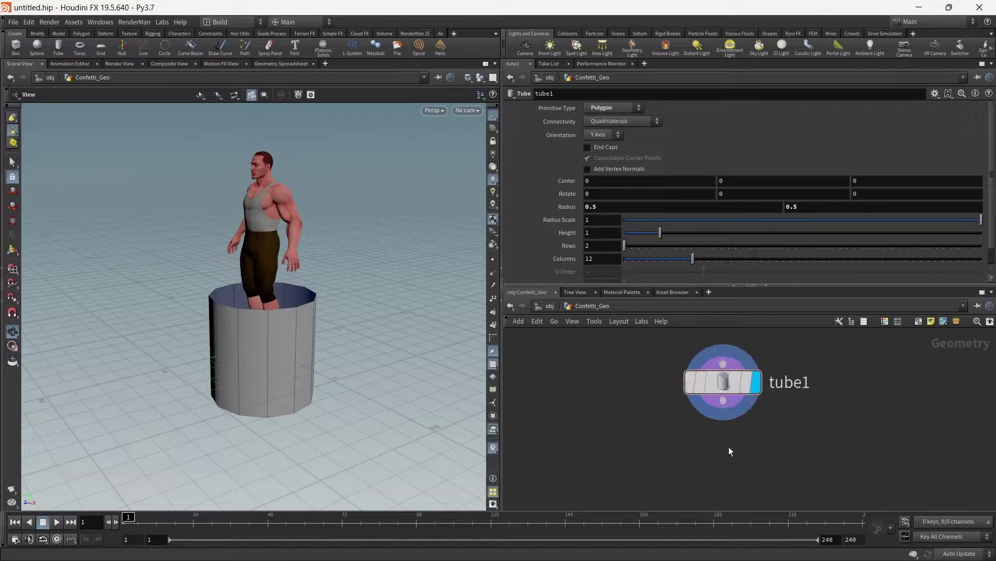
pyautogui.scroll(2, 737, 446)
pyautogui.press('Tab')
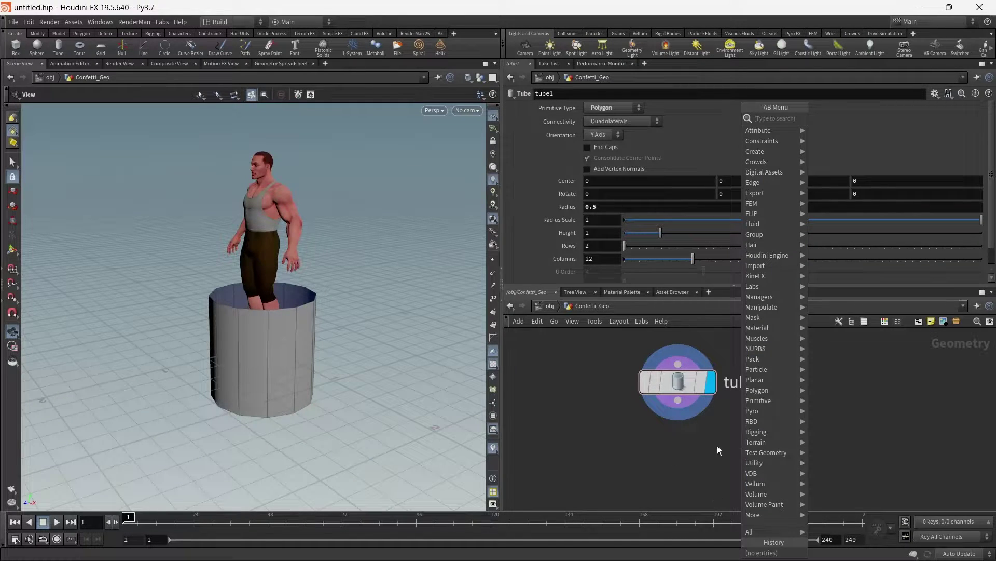
pyautogui.click(556, 437)
# Set the tube's radius scale to 0.1 and height to 0.5, and turn on its end caps.
pyautogui.click(709, 390)
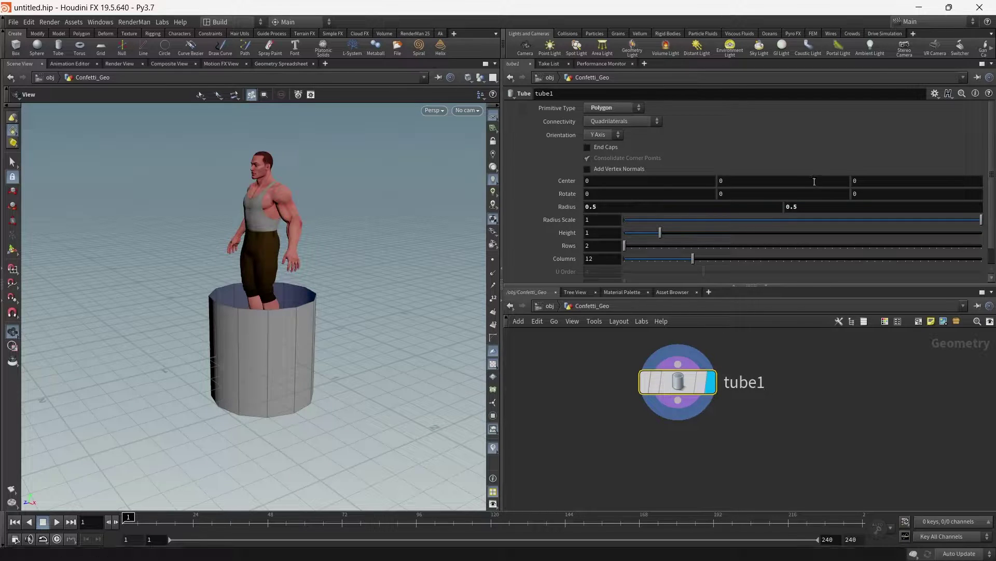
pyautogui.moveTo(956, 224); pyautogui.dragTo(638, 220)
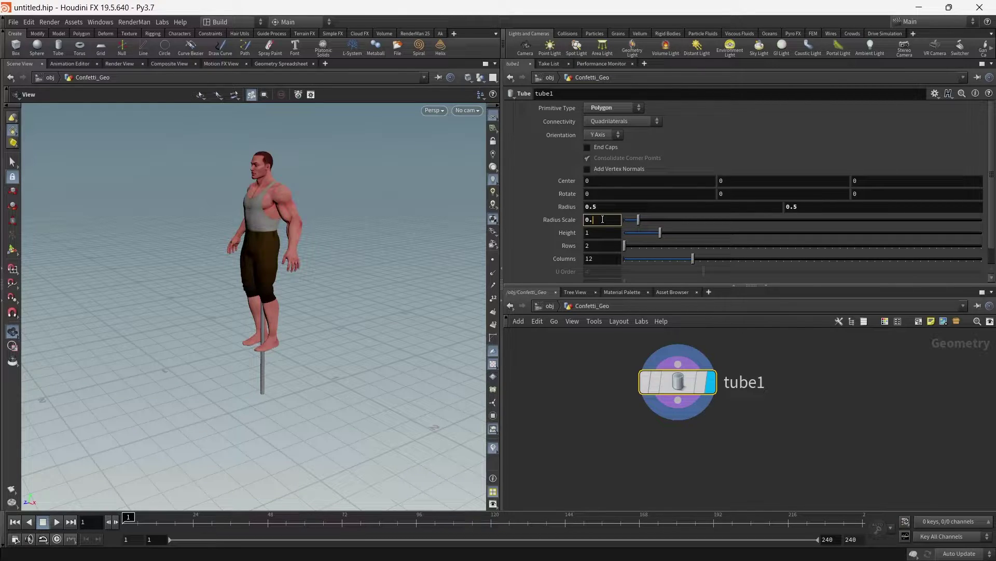
pyautogui.press('Return')
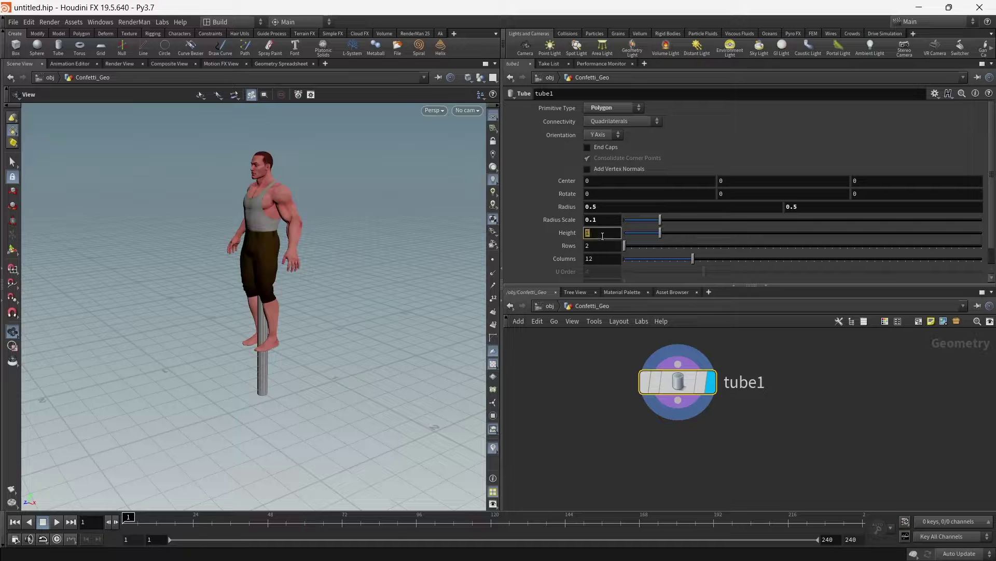
pyautogui.click(602, 235)
pyautogui.write('0.5')
pyautogui.press('Return')
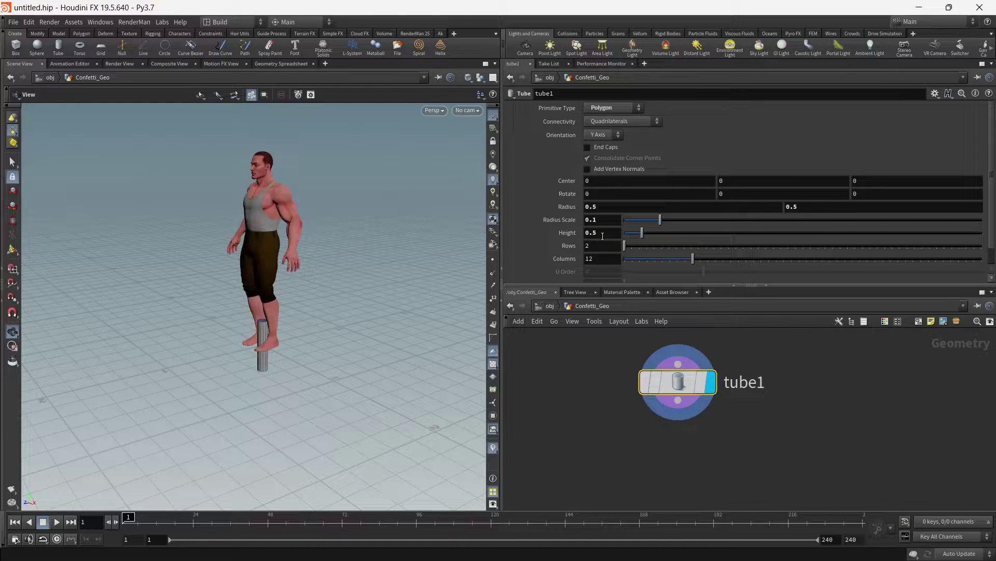
pyautogui.moveTo(314, 305); pyautogui.dragTo(365, 312)
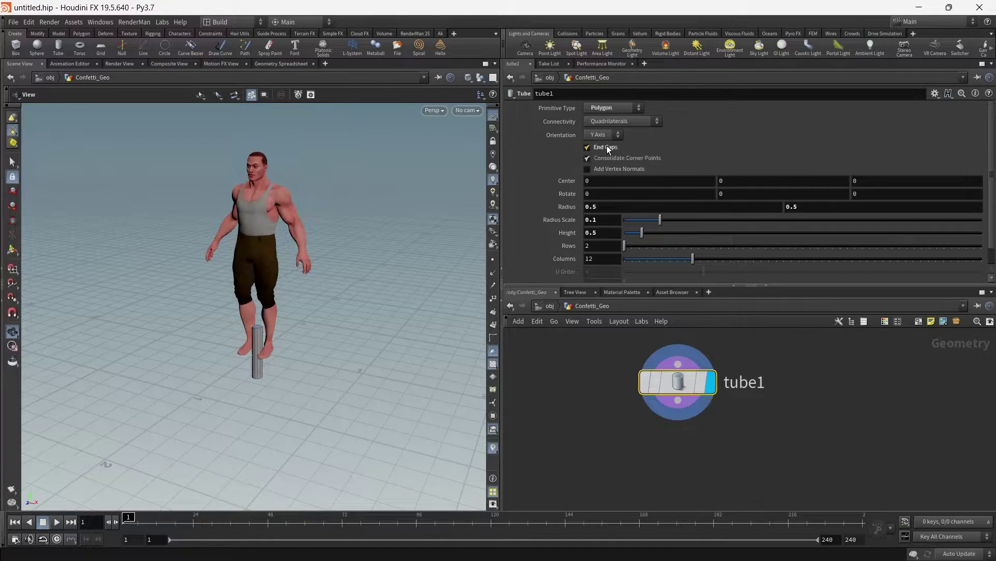
pyautogui.moveTo(201, 300); pyautogui.dragTo(171, 294)
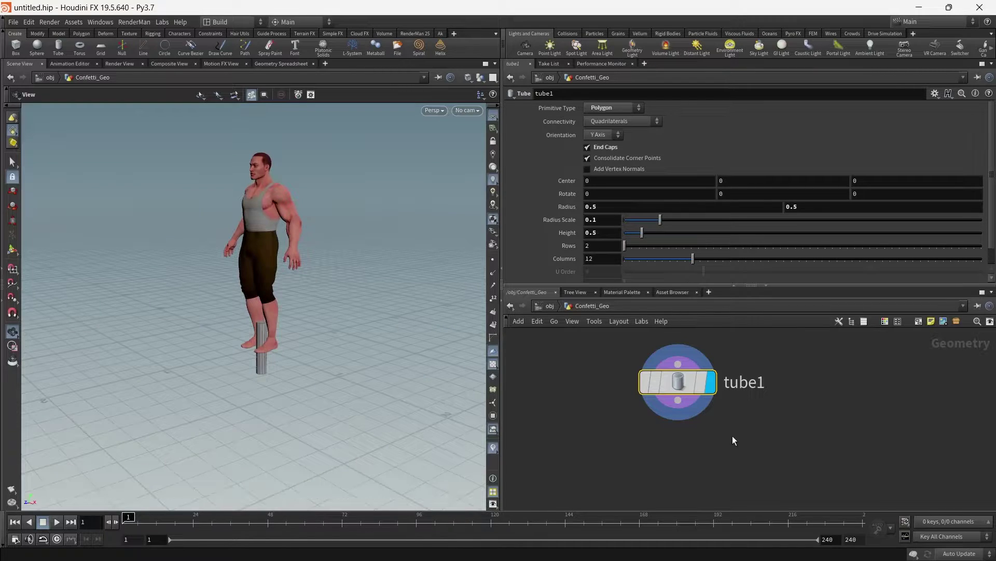
# Add a Transform node connected below tube1 and make it the displayed node.
pyautogui.press('Tab')
pyautogui.write('trans')
pyautogui.press('Return')
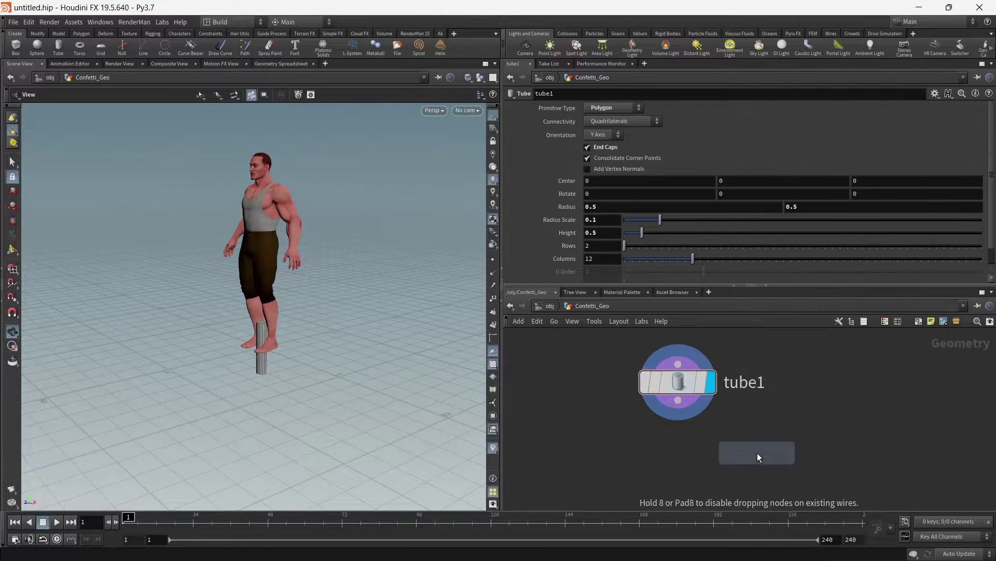
pyautogui.click(685, 457)
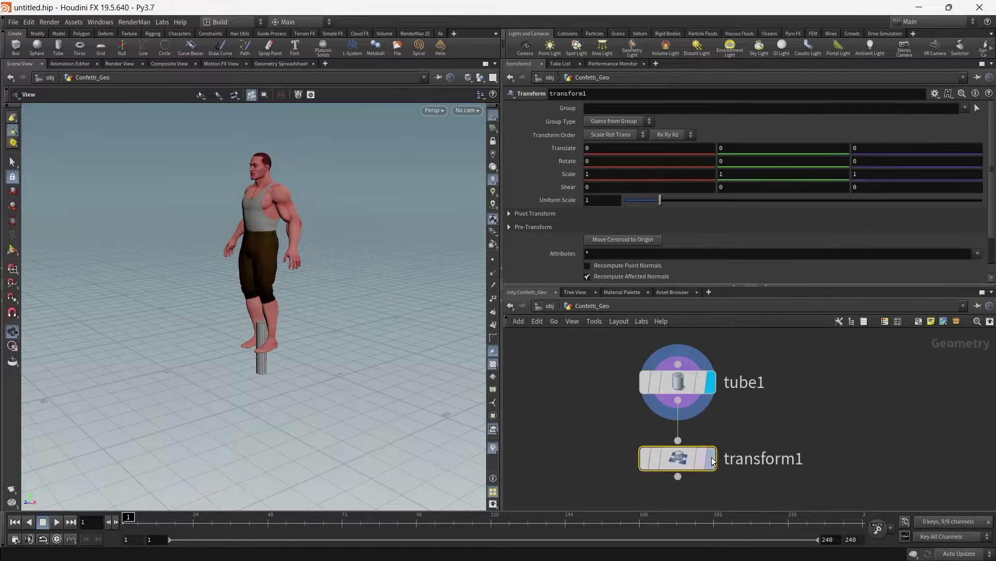
pyautogui.click(712, 461)
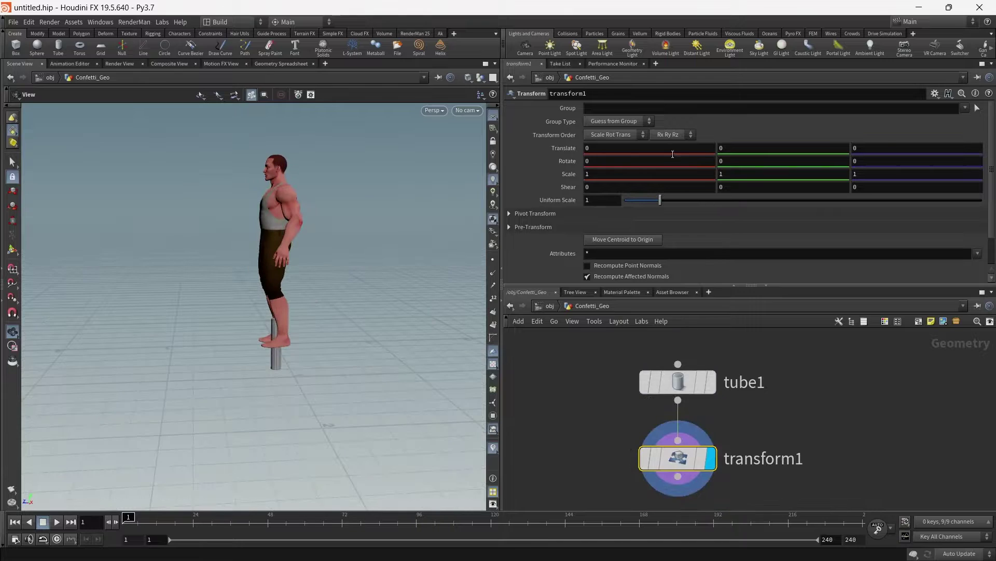
# Set the Transform node's translation to 1.4 in Y and 0.6 in Z, and its X rotation to 35.
pyautogui.click(882, 148)
pyautogui.write('0.6')
pyautogui.press('Return')
pyautogui.click(779, 148)
pyautogui.write('1.2')
pyautogui.press('Return')
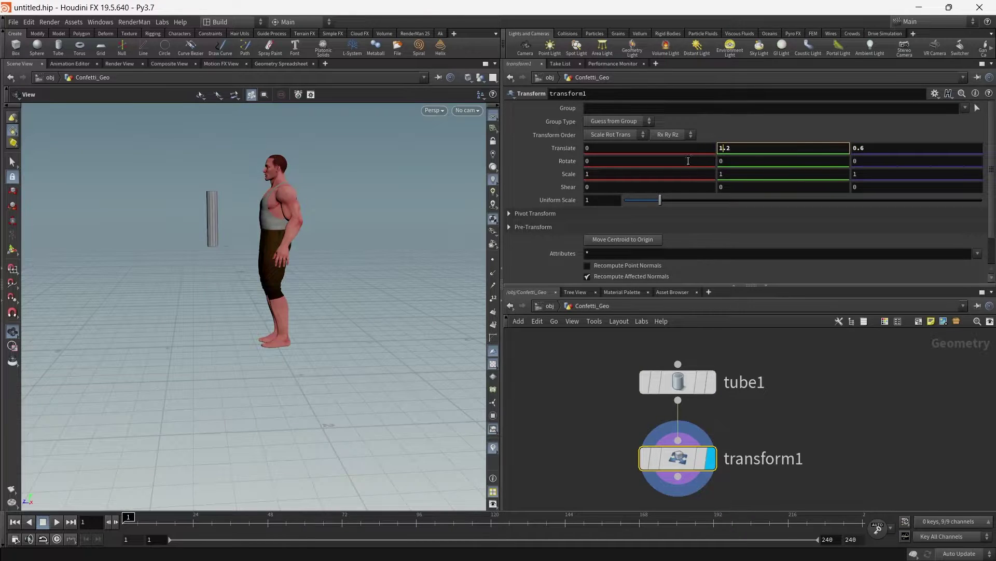
pyautogui.click(688, 160)
pyautogui.write('35')
pyautogui.press('Return')
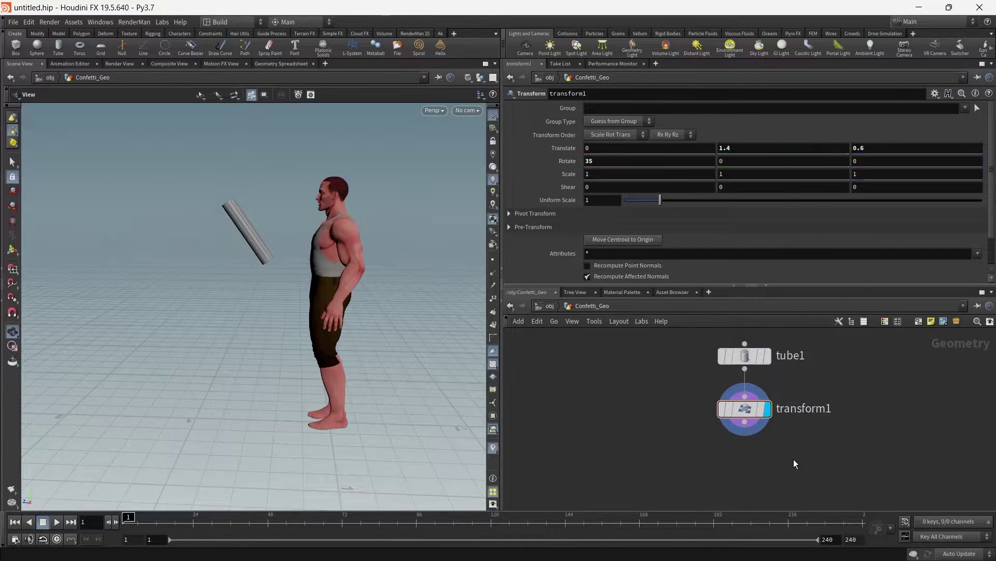
# Add a Null connected below transform1 and rename it OUT.
pyautogui.press('Tab')
pyautogui.write('null')
pyautogui.press('Return')
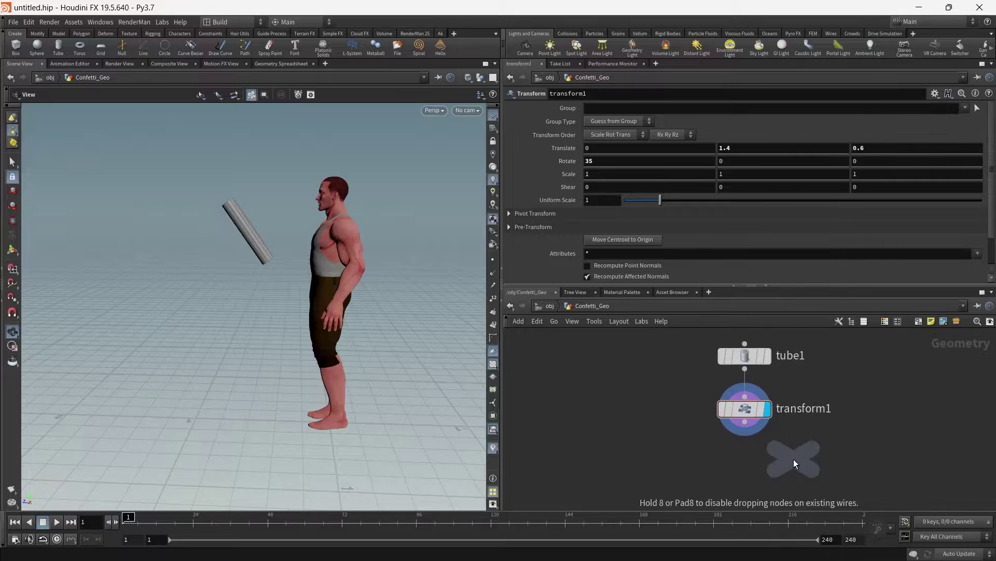
pyautogui.click(748, 459)
pyautogui.doubleClick(779, 465)
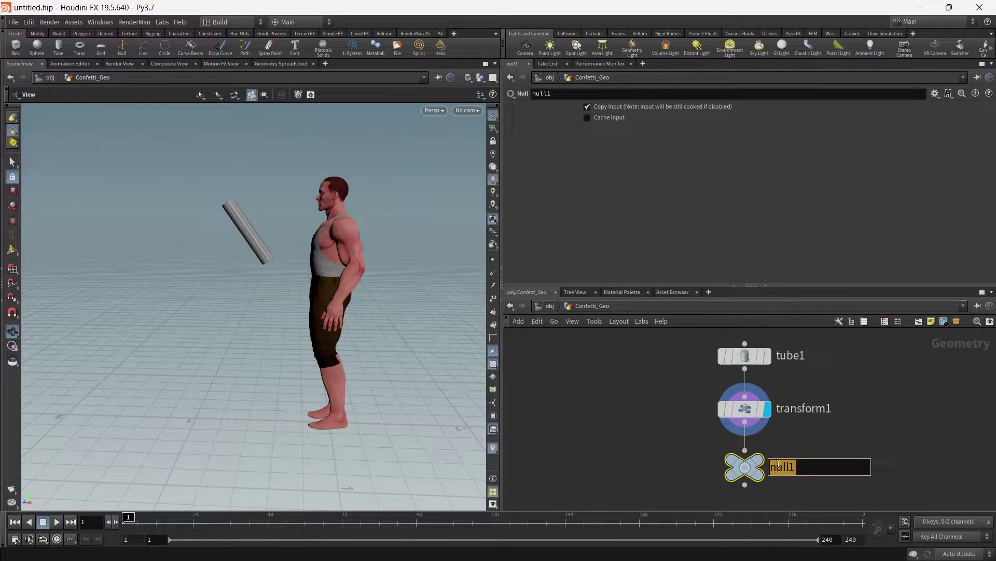
pyautogui.write('OUT_')
pyautogui.press('BackSpace')
pyautogui.press('Return')
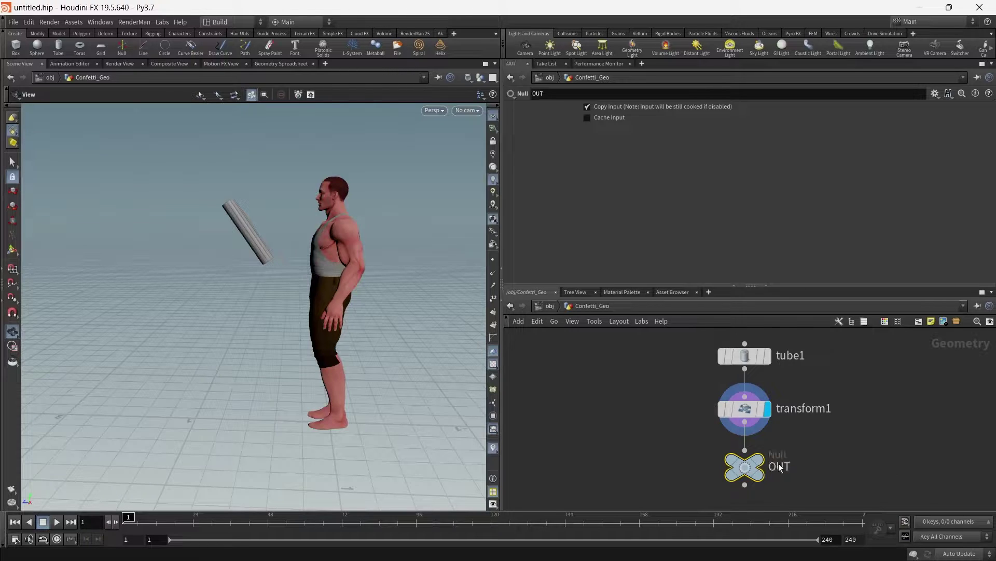
# Copy the OUT null, return to the object level, and add a Geometry object named Confetti_POP_SIM in the sim box.
pyautogui.hotkey('ctrl', 'c')
pyautogui.click(556, 308)
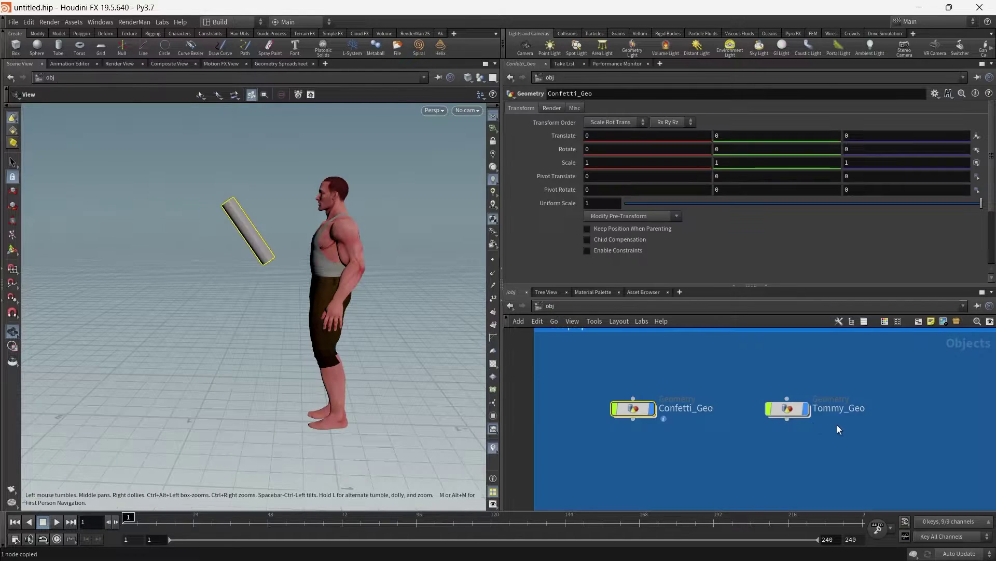
pyautogui.scroll(5, 836, 425)
pyautogui.press('Tab')
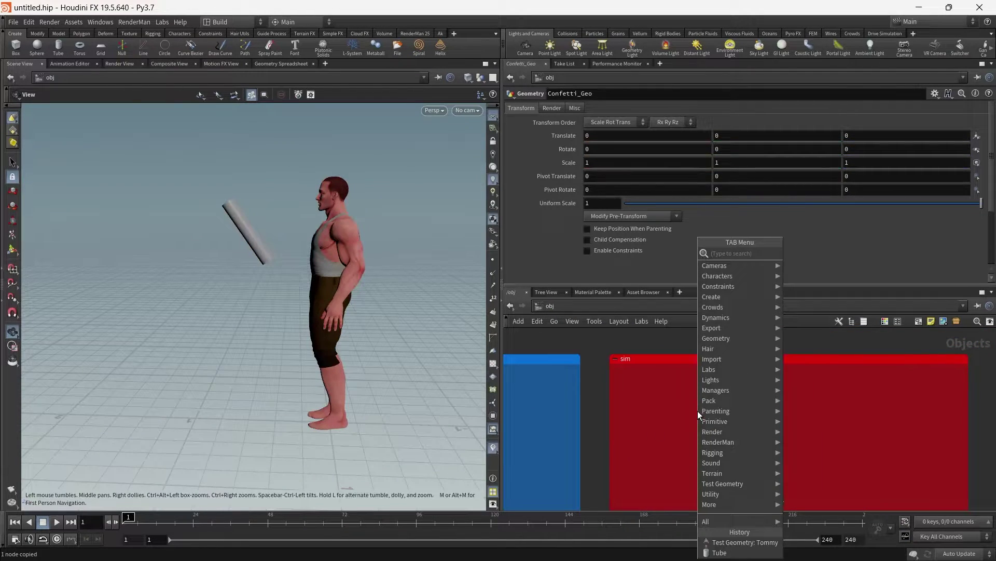
pyautogui.write('geo')
pyautogui.press('Return')
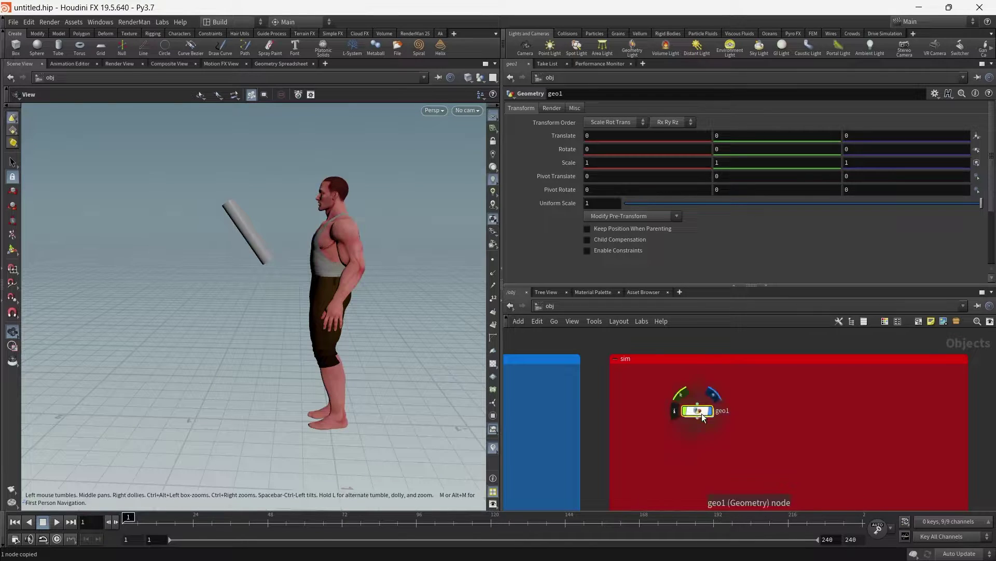
pyautogui.doubleClick(720, 411)
pyautogui.write('Co')
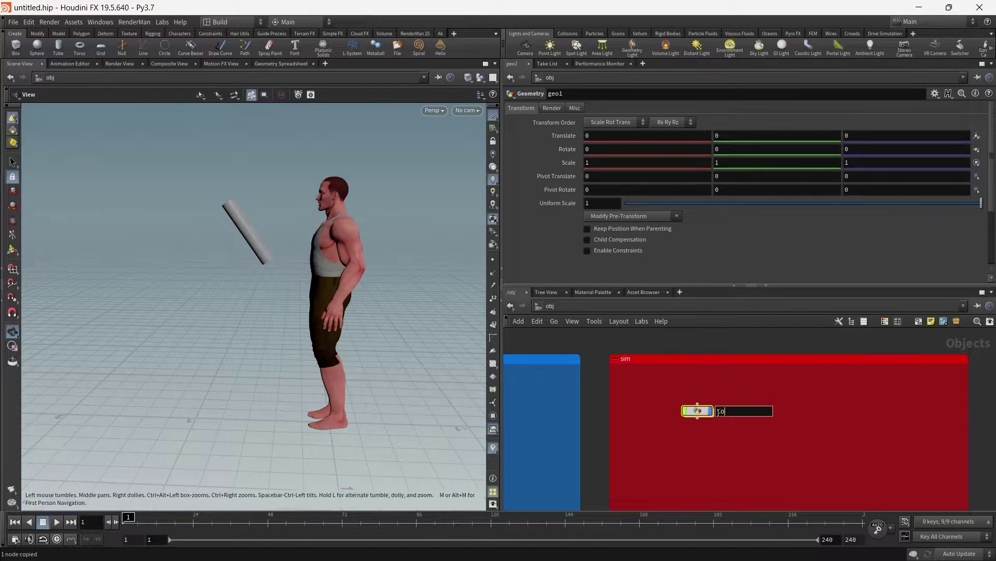
pyautogui.write('nfetti_POP_SIM')
pyautogui.press('Return')
# Inside Confetti_POP_SIM, add an Object Merge and paste /obj/Confetti_Geo/OUT as its Object 1 source.
pyautogui.doubleClick(703, 410)
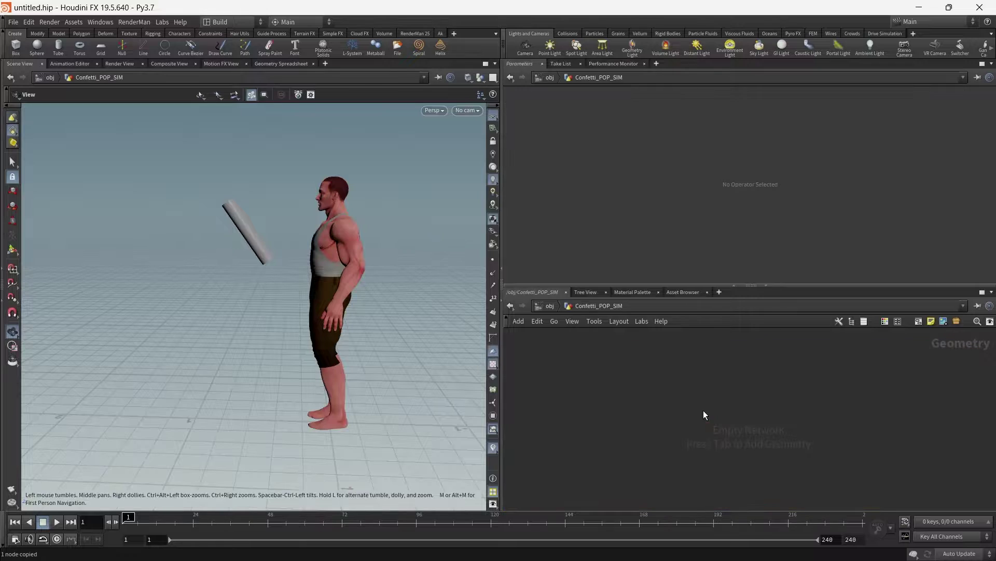
pyautogui.press('Tab')
pyautogui.write('o')
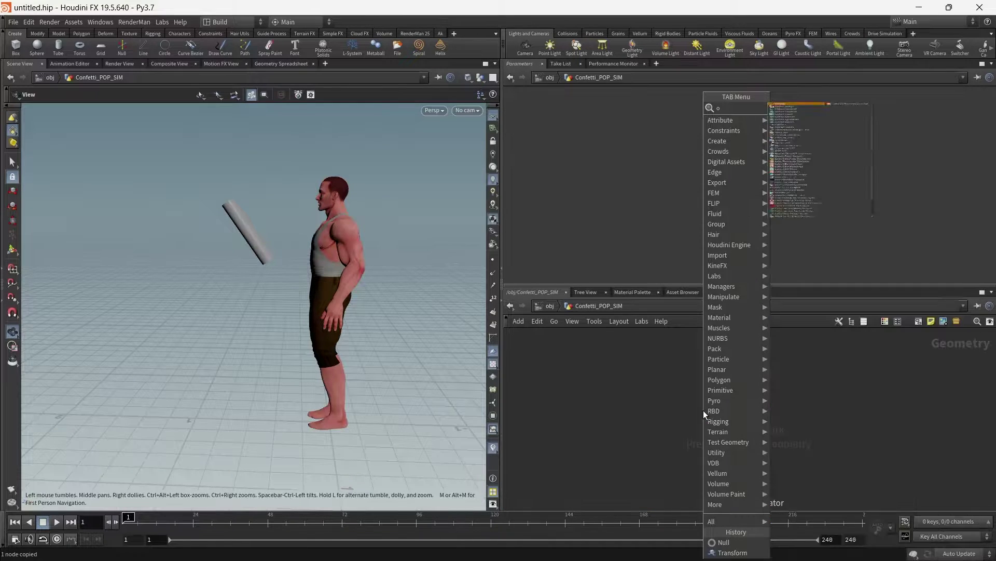
pyautogui.write('bjme')
pyautogui.press('Return')
pyautogui.click(703, 410)
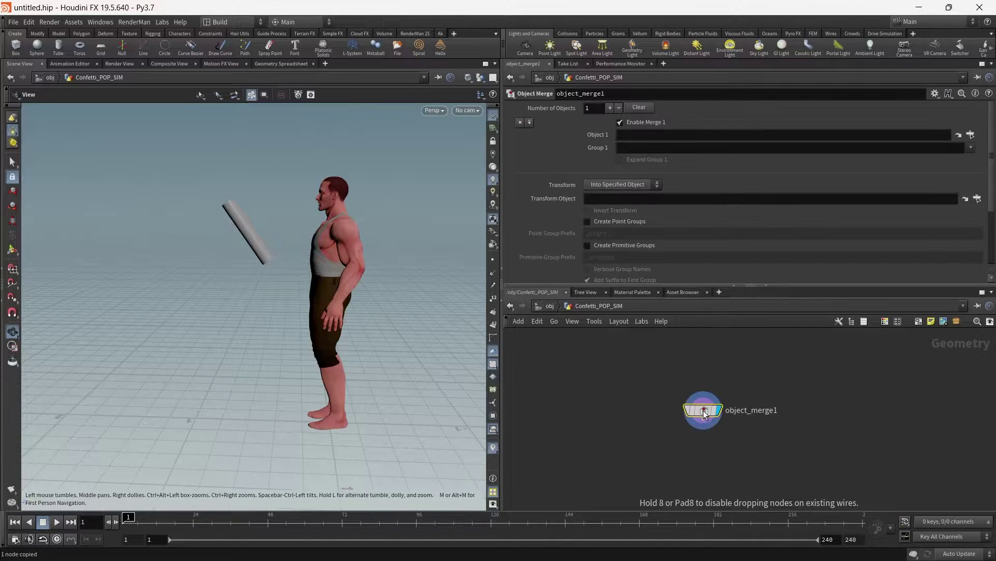
pyautogui.hotkey('ctrl', 'v')
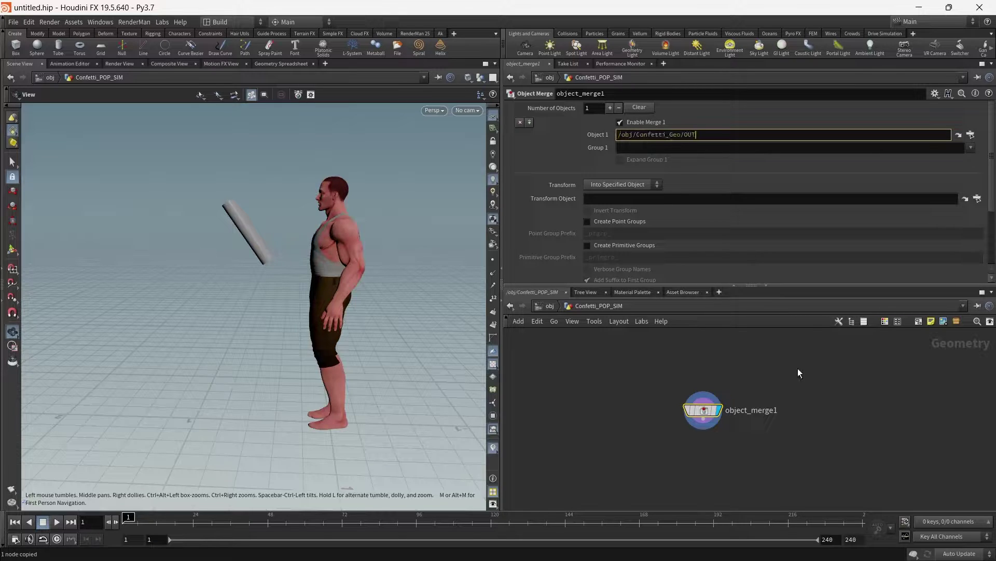
# Set the viewport to hide other objects and check the merged tube on its own.
pyautogui.click(481, 78)
pyautogui.click(487, 110)
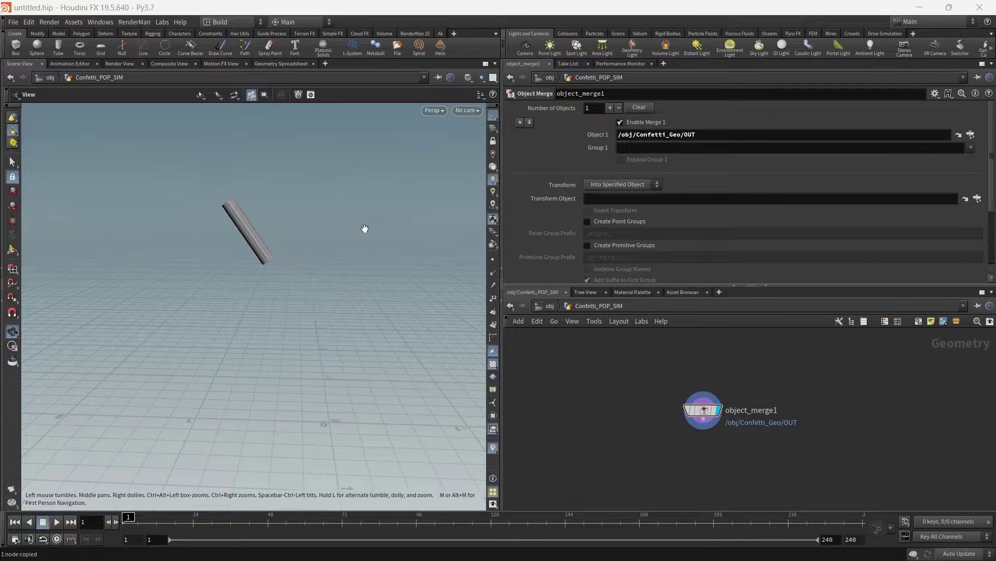
pyautogui.moveTo(320, 228); pyautogui.dragTo(338, 244)
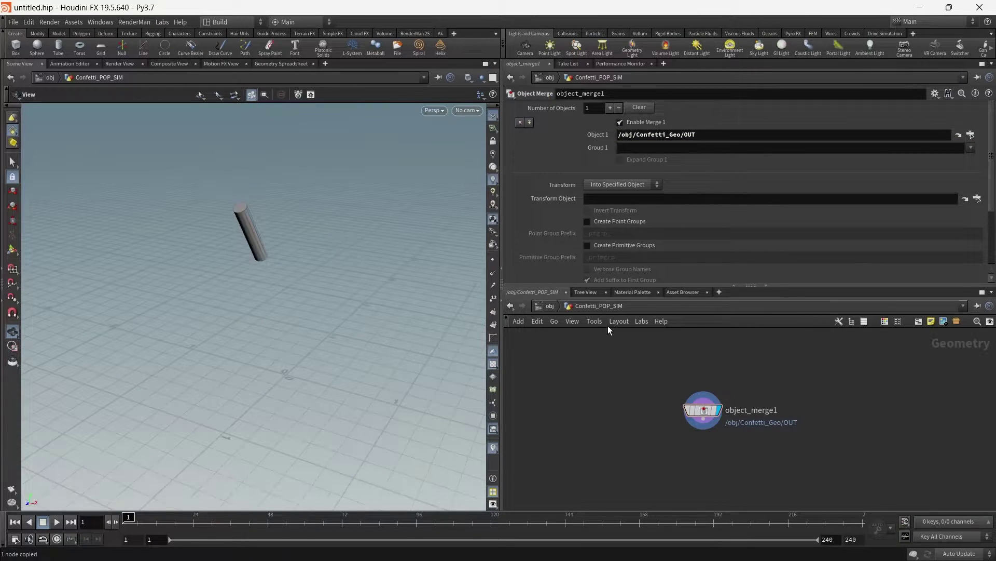
# At the object level, add a Grid object below Confetti_Geo in the Geo prep box and rename it Ground_Geo.
pyautogui.click(555, 309)
pyautogui.press('Tab')
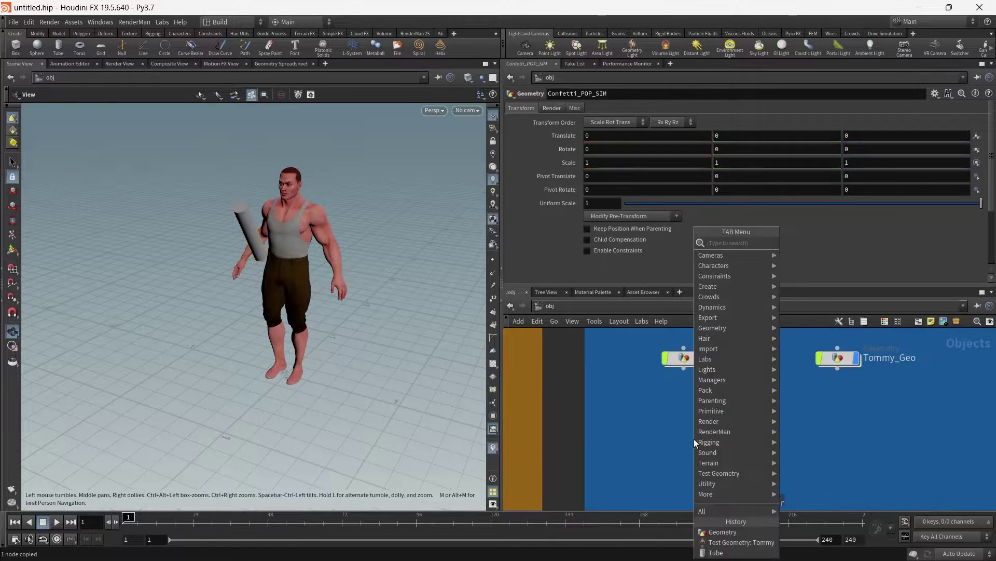
pyautogui.write('grid')
pyautogui.press('Return')
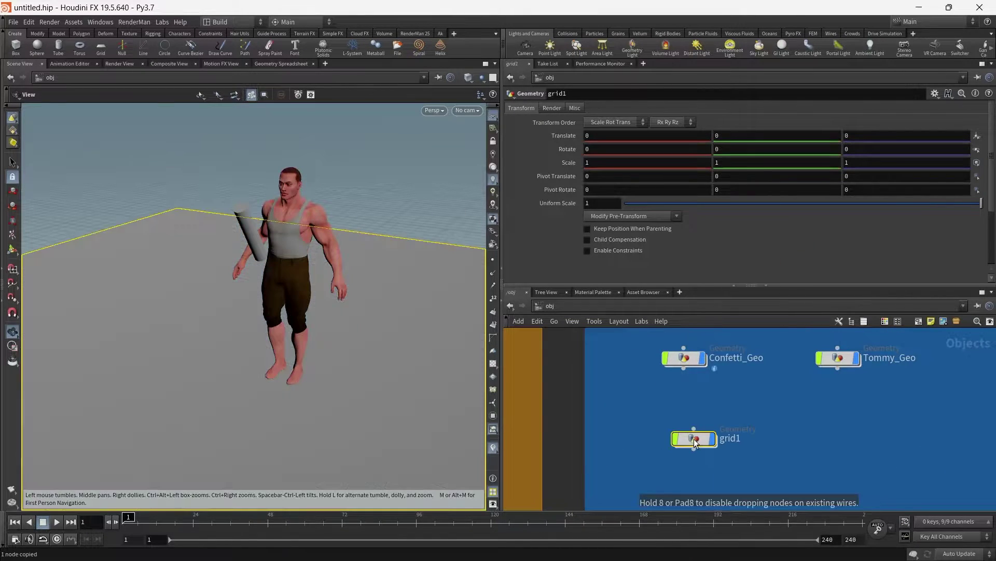
pyautogui.click(691, 420)
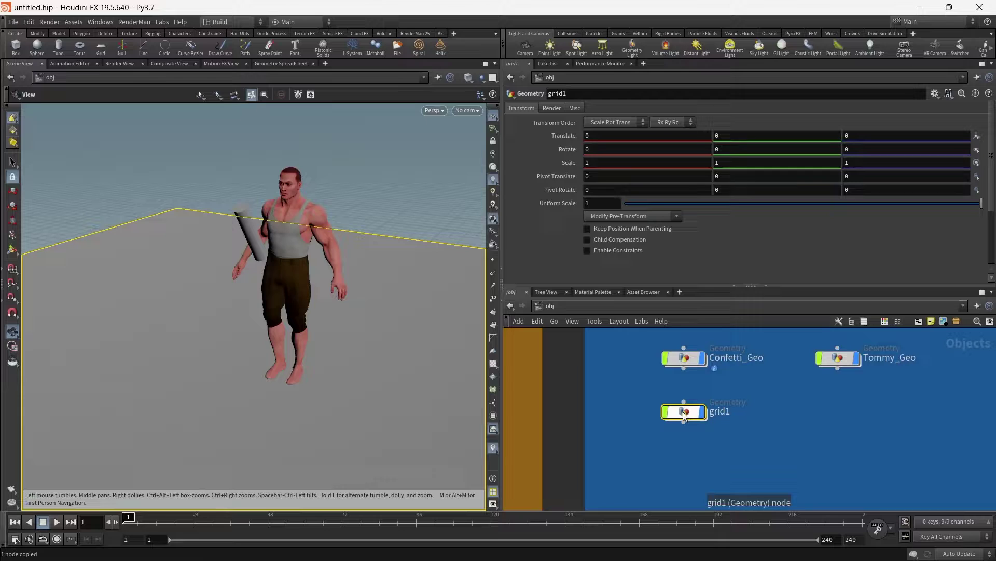
pyautogui.doubleClick(730, 415)
pyautogui.write('Groun')
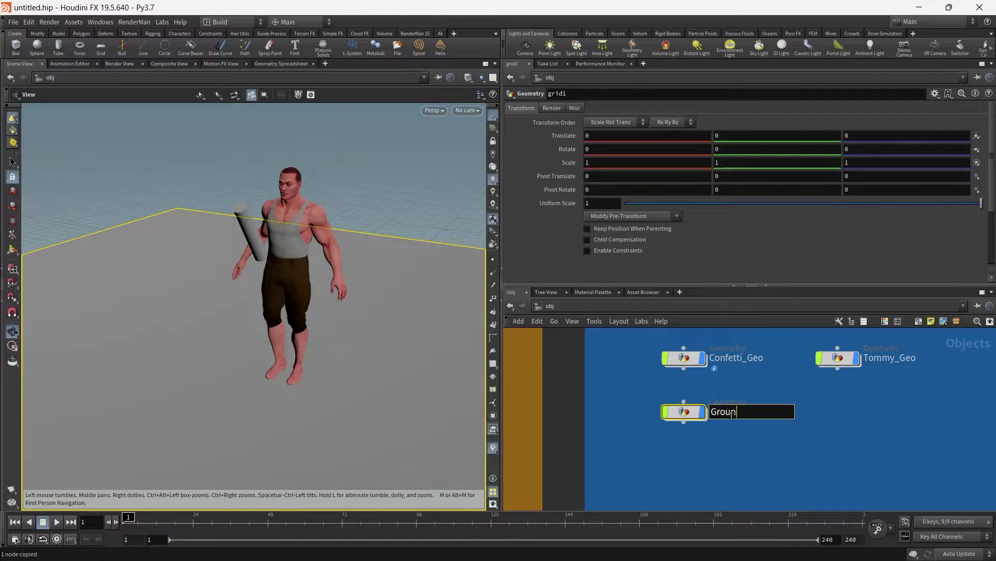
pyautogui.write('d_Go')
pyautogui.write('o')
pyautogui.press('Return')
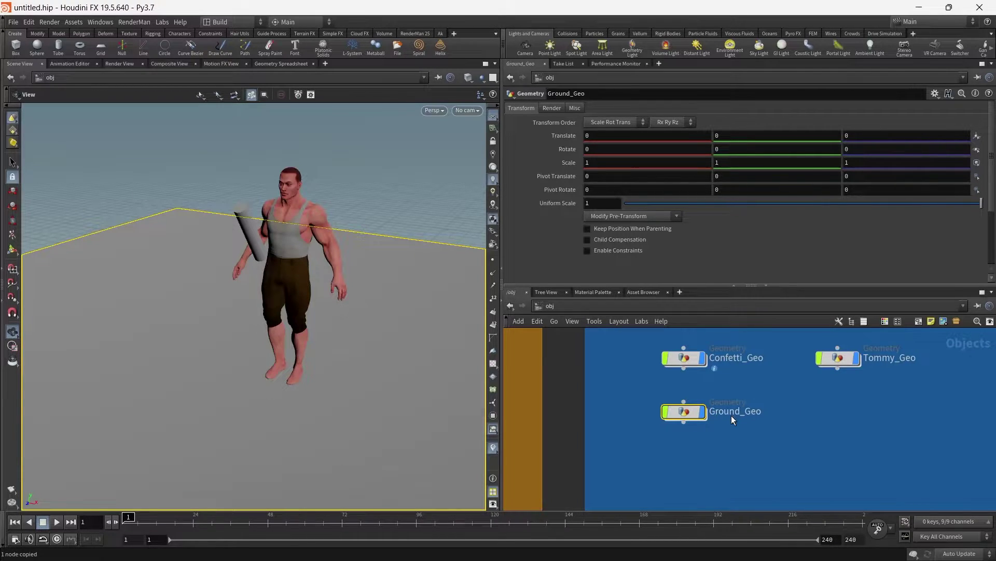
# Open the Ground_Geo network and link the grid's second size value to its first with the reference ch("sizex").
pyautogui.doubleClick(685, 411)
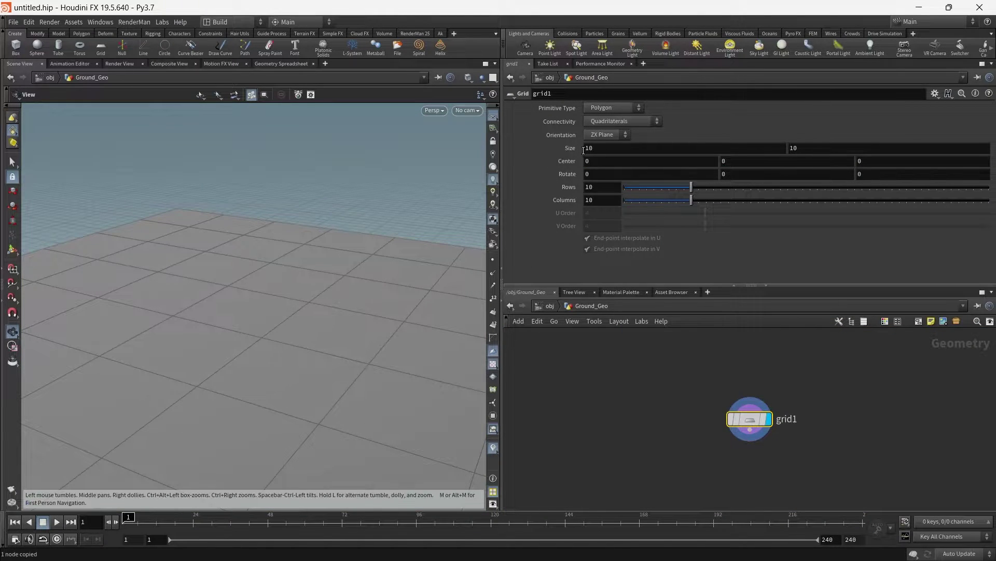
pyautogui.rightClick(836, 149)
pyautogui.click(892, 164)
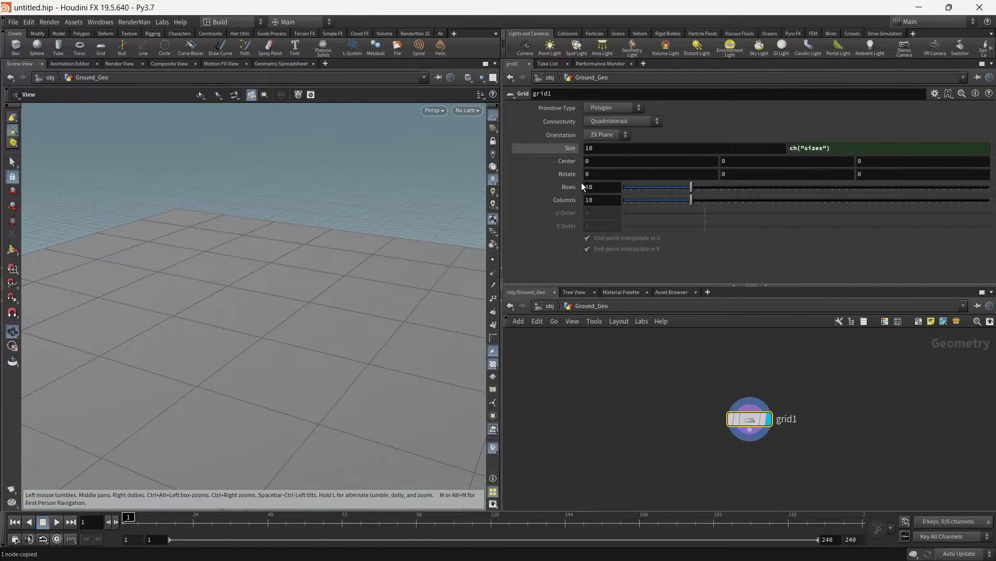
pyautogui.moveTo(575, 186); pyautogui.dragTo(605, 208)
pyautogui.click(634, 223)
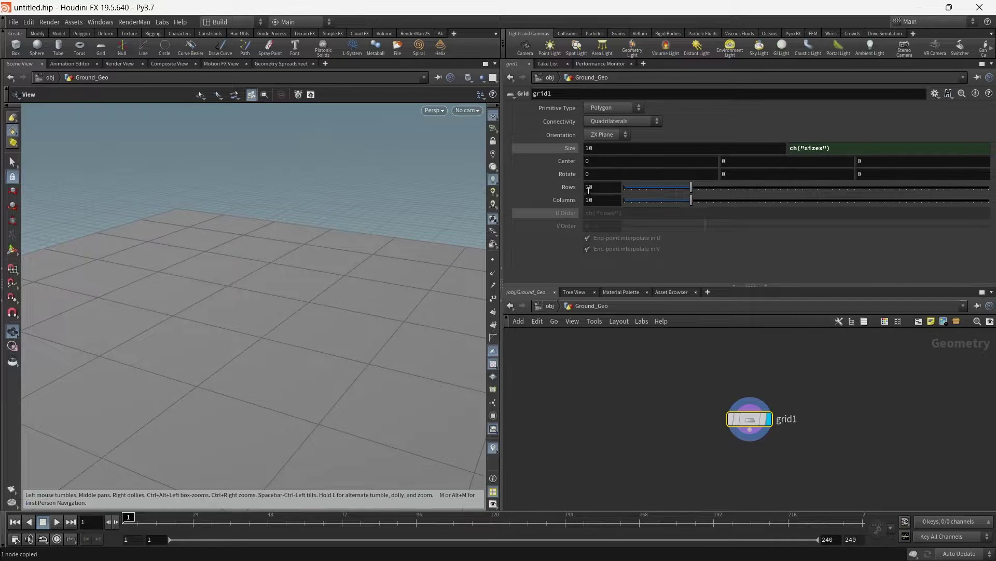
pyautogui.hotkey('ctrl', 'z')
# Link the grid's columns to its rows with a relative channel reference and set its size to 100.
pyautogui.moveTo(575, 189); pyautogui.dragTo(602, 200)
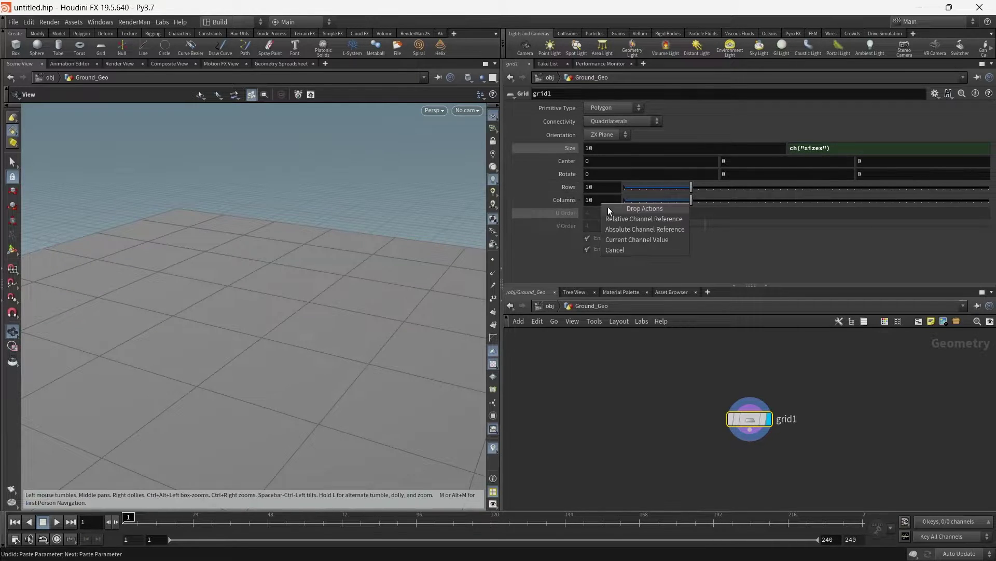
pyautogui.click(634, 220)
pyautogui.click(597, 152)
pyautogui.write('0')
pyautogui.press('Return')
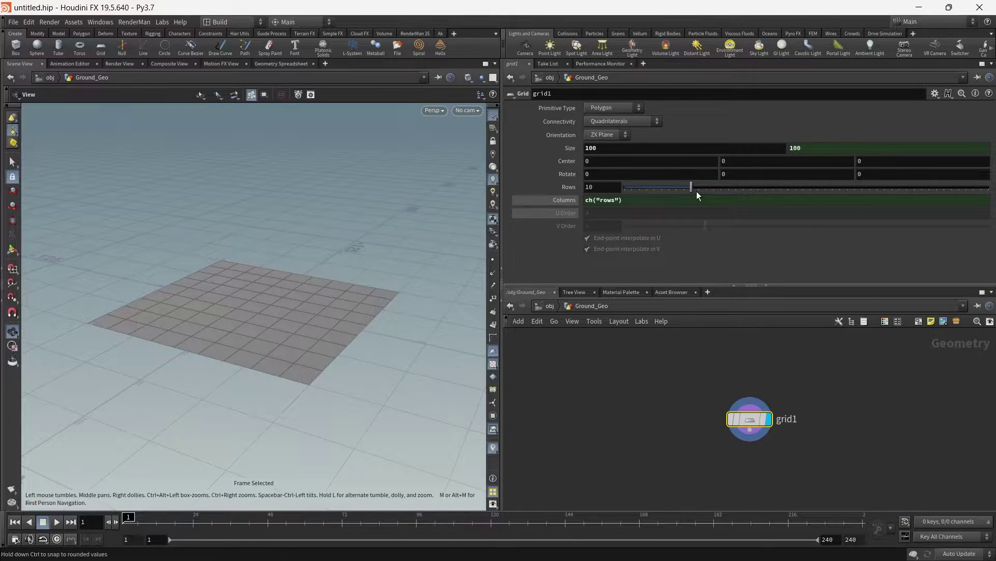
# Set the ground grid to 30 rows and return to the object level.
pyautogui.moveTo(692, 188); pyautogui.dragTo(802, 191)
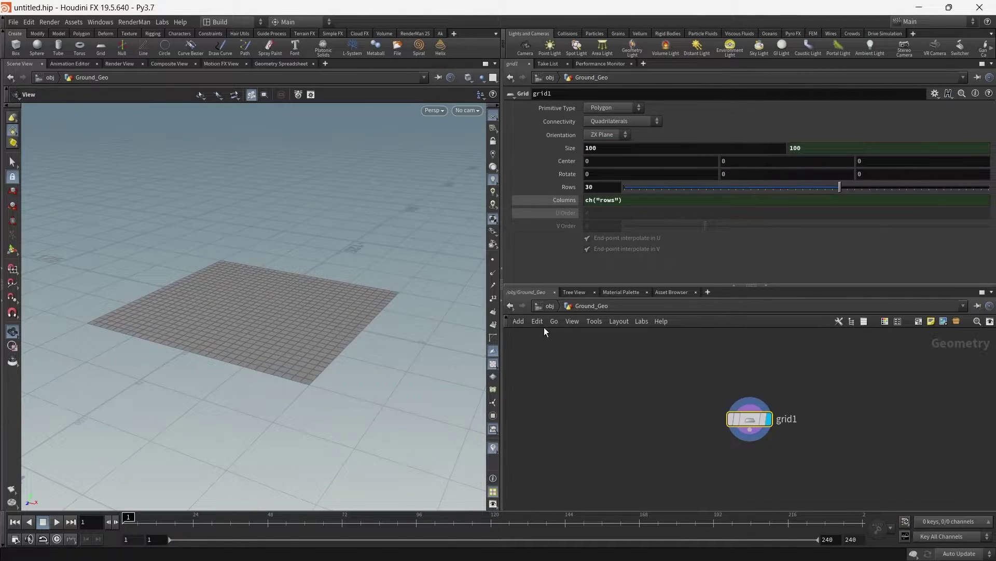
pyautogui.click(549, 306)
pyautogui.click(810, 421)
# Create a camera from a side view of the character and tube, and move it closer to frame both.
pyautogui.moveTo(287, 314); pyautogui.dragTo(255, 312)
pyautogui.moveTo(292, 279); pyautogui.dragTo(268, 305, button='right')
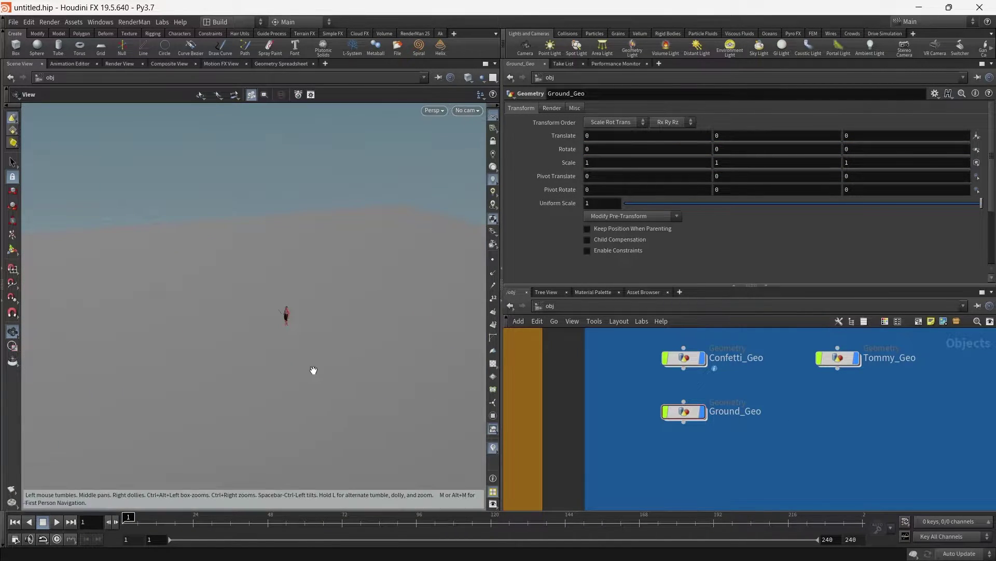
pyautogui.moveTo(314, 372); pyautogui.dragTo(317, 341)
pyautogui.moveTo(370, 345); pyautogui.dragTo(354, 364, button='right')
pyautogui.moveTo(354, 364); pyautogui.dragTo(352, 360)
pyautogui.moveTo(351, 360); pyautogui.dragTo(369, 353, button='right')
pyautogui.moveTo(370, 353); pyautogui.dragTo(374, 359)
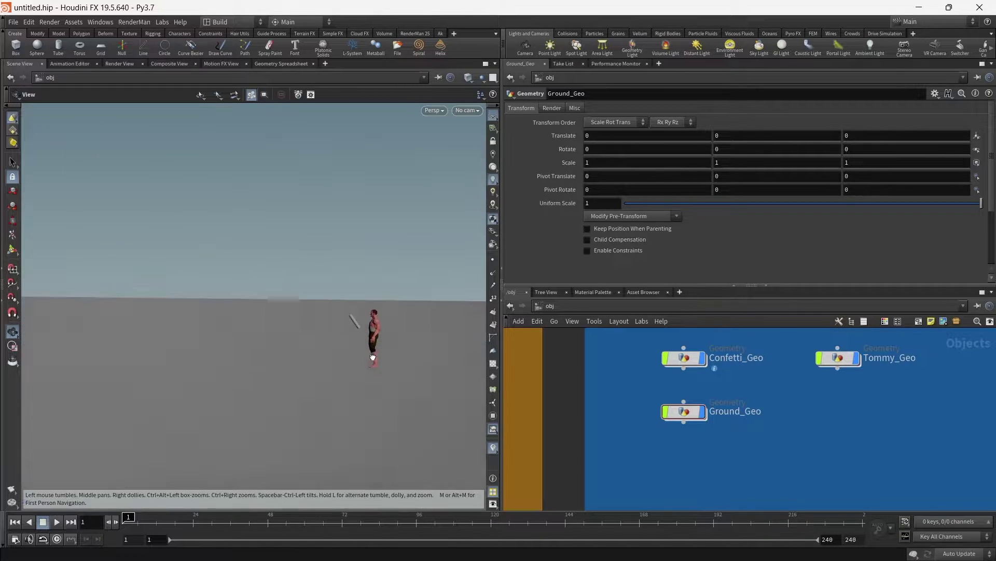
pyautogui.moveTo(374, 359); pyautogui.dragTo(375, 360)
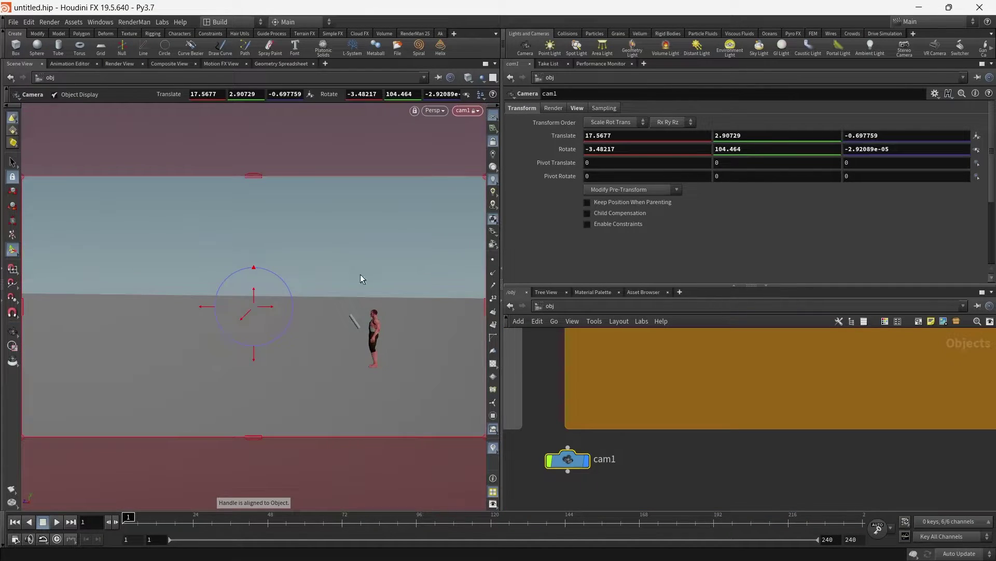
pyautogui.moveTo(360, 274); pyautogui.dragTo(389, 330, button='right')
pyautogui.moveTo(389, 329); pyautogui.dragTo(386, 321)
# Move the cam1 node into the upper part of the orange network box.
pyautogui.scroll(-6, 794, 483)
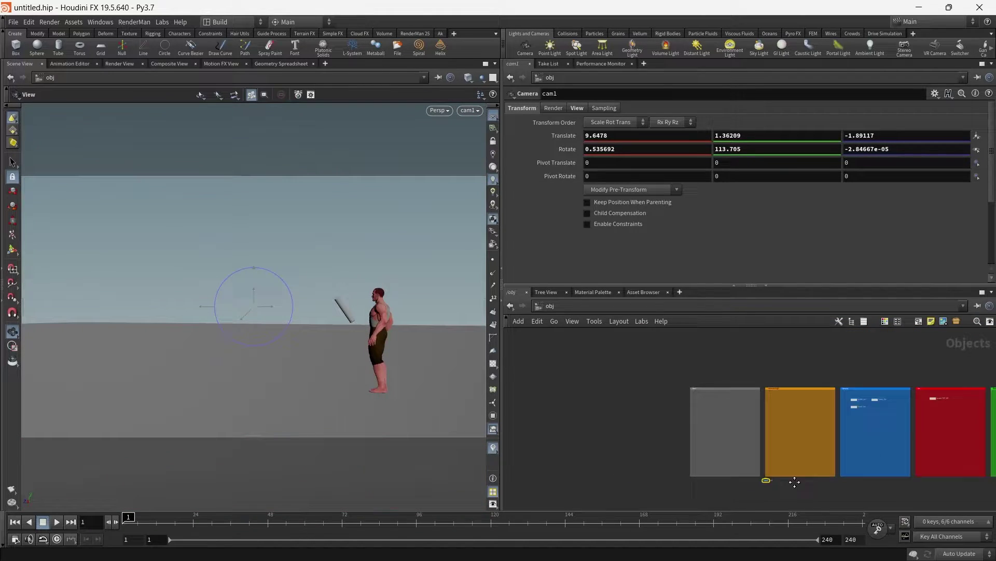
pyautogui.moveTo(794, 483); pyautogui.dragTo(726, 482, button='middle')
pyautogui.scroll(1, 725, 483)
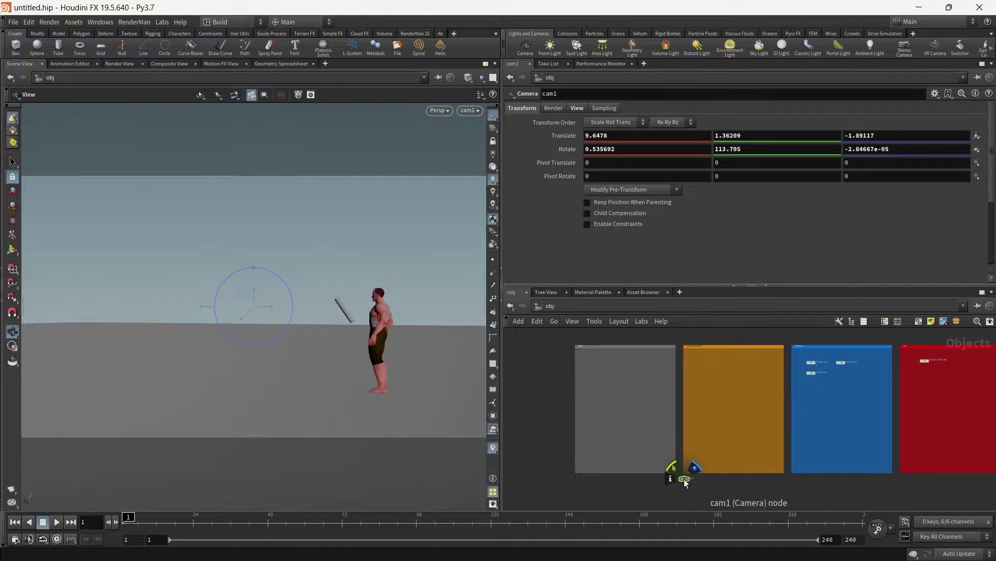
pyautogui.moveTo(685, 478); pyautogui.dragTo(704, 387)
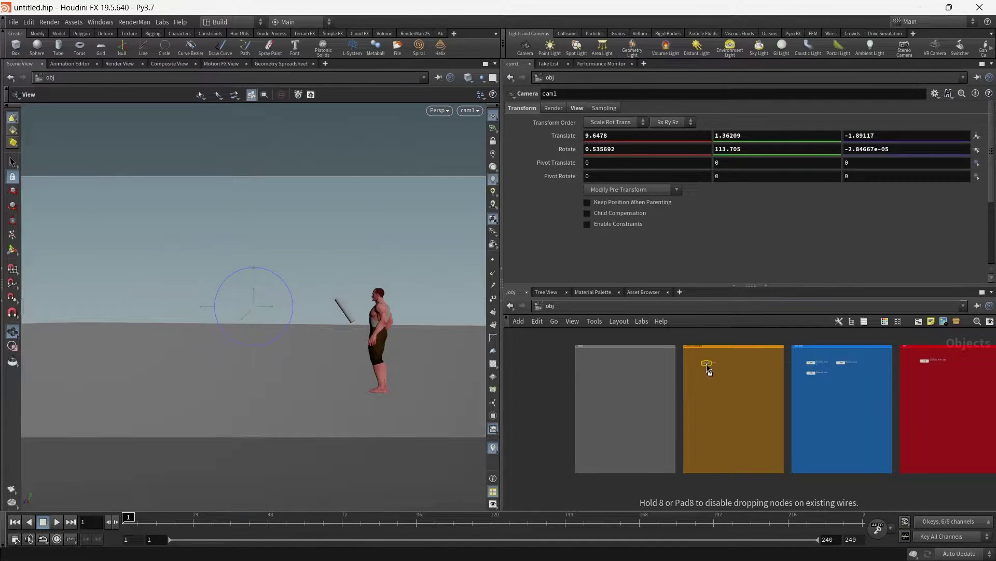
pyautogui.moveTo(907, 397); pyautogui.dragTo(704, 424, button='middle')
# Save the scene as Confetti_YT_v0002.hip in the $JOB/YT/Houdini/HOUDINI_107 folder.
pyautogui.hotkey('ctrl', 'shift', 's')
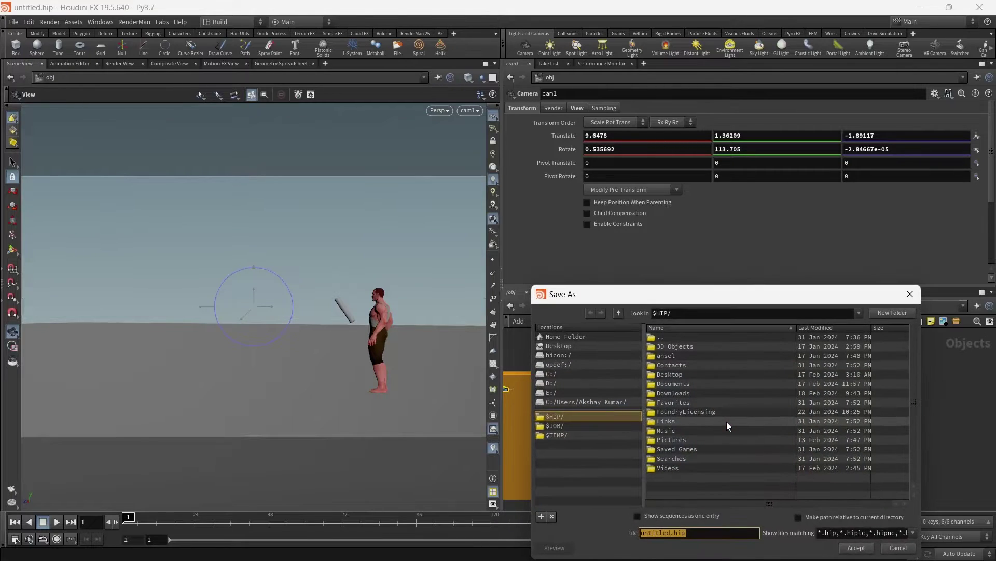
pyautogui.moveTo(682, 299); pyautogui.dragTo(628, 222)
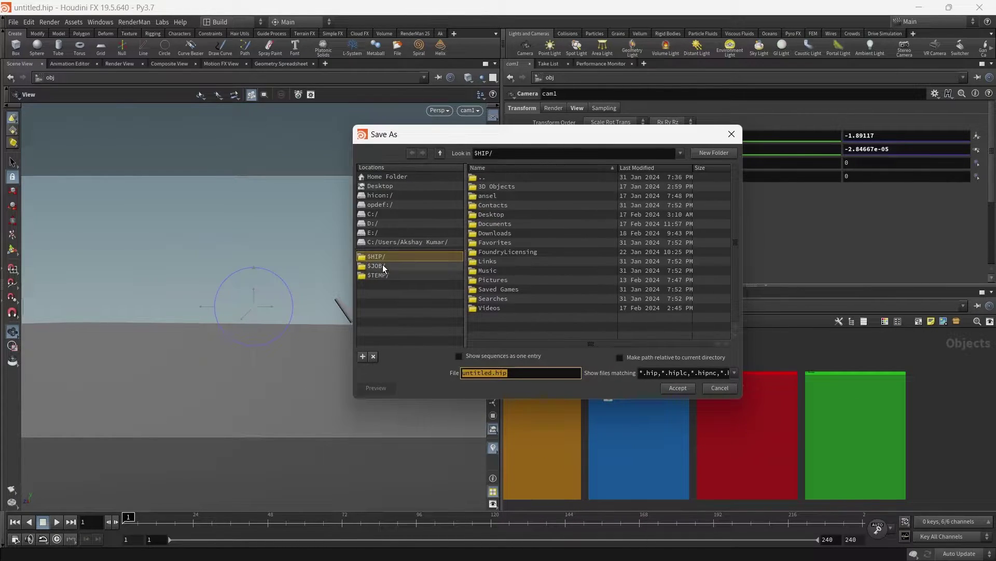
pyautogui.click(382, 265)
pyautogui.doubleClick(508, 289)
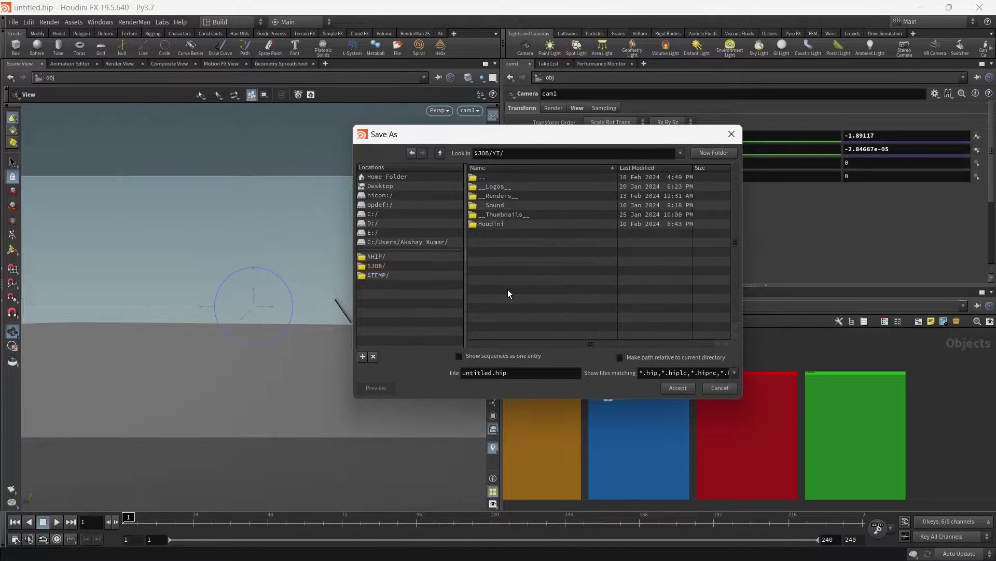
pyautogui.doubleClick(518, 218)
pyautogui.click(528, 251)
pyautogui.doubleClick(529, 251)
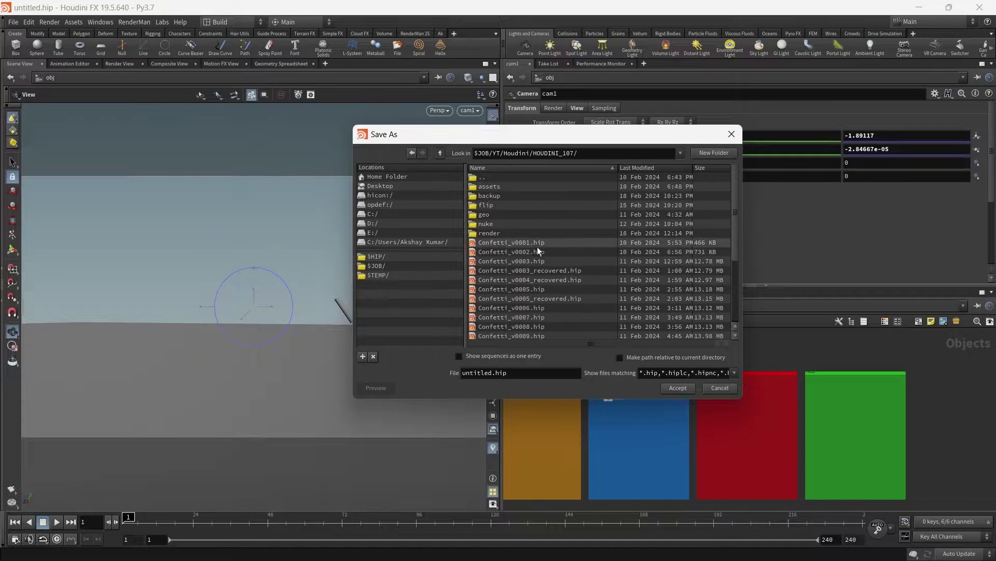
pyautogui.scroll(-2, 739, 212)
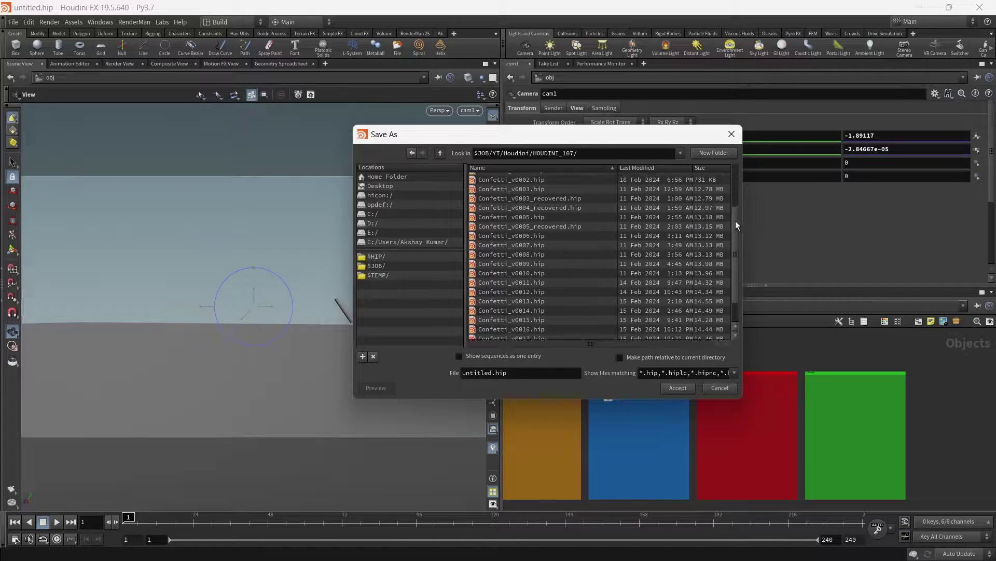
pyautogui.click(577, 335)
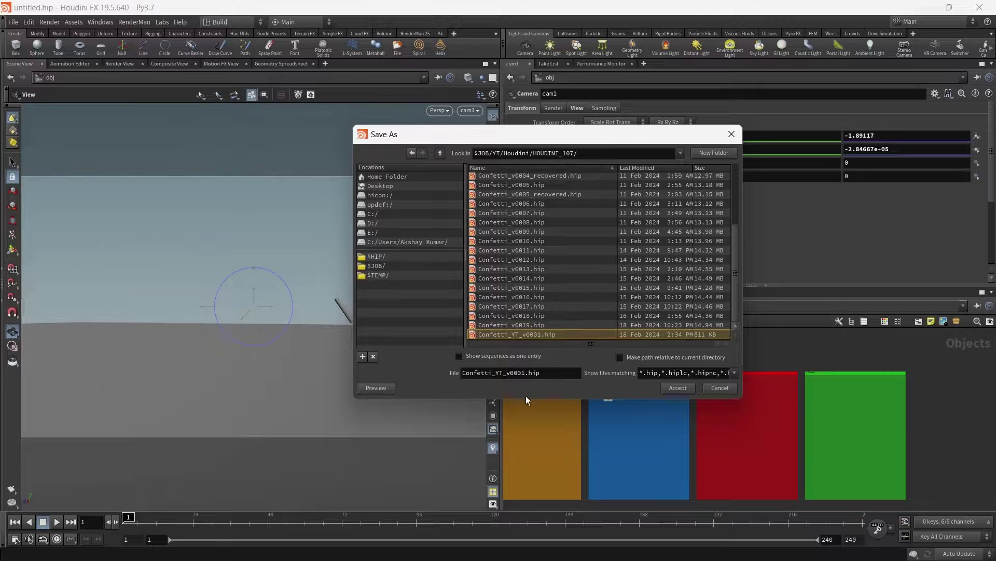
pyautogui.click(524, 373)
pyautogui.press('Return')
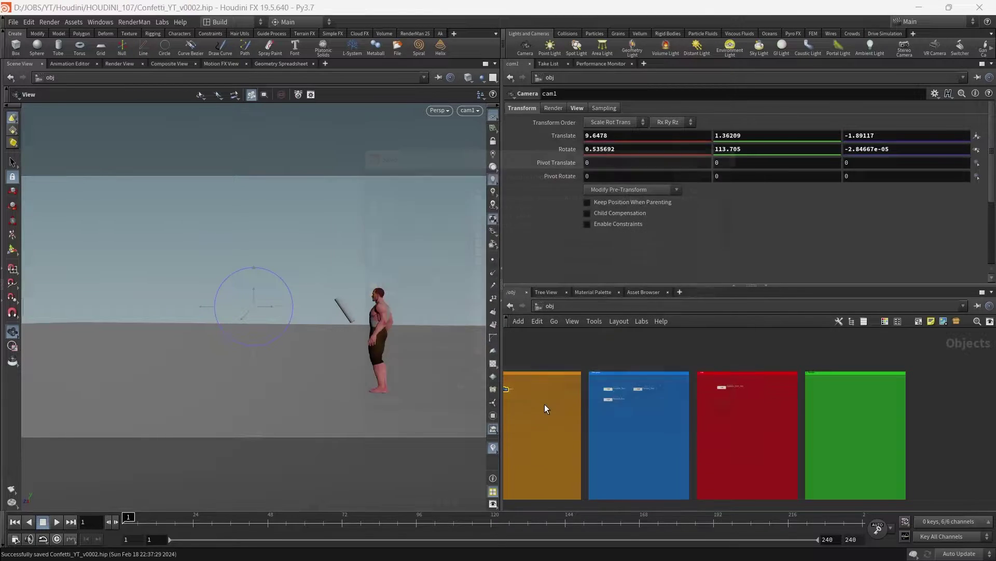
# Open the Confetti_POP_SIM network from the red network box.
pyautogui.click(644, 425)
pyautogui.moveTo(644, 426); pyautogui.dragTo(571, 437, button='middle')
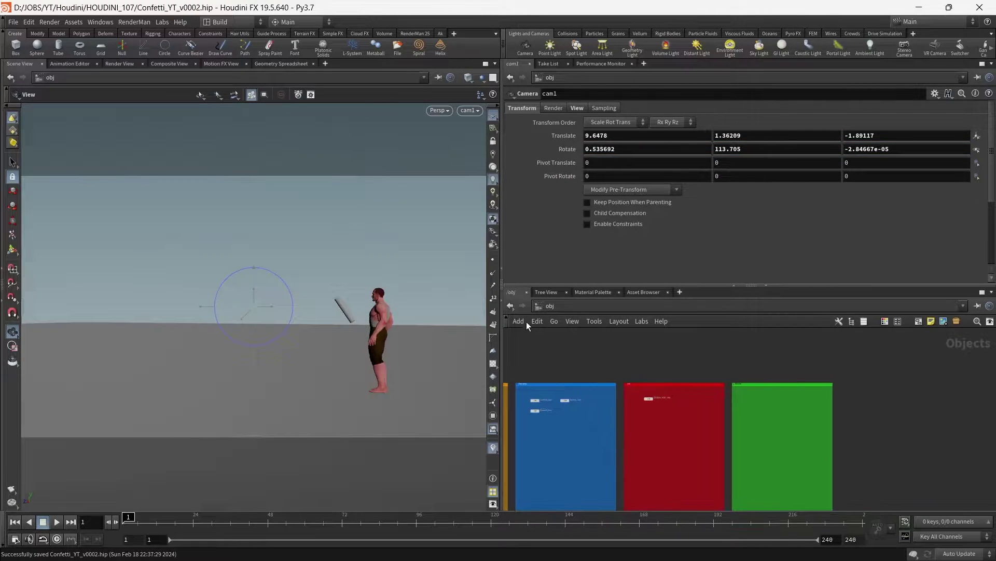
pyautogui.scroll(5, 733, 440)
pyautogui.scroll(4, 626, 404)
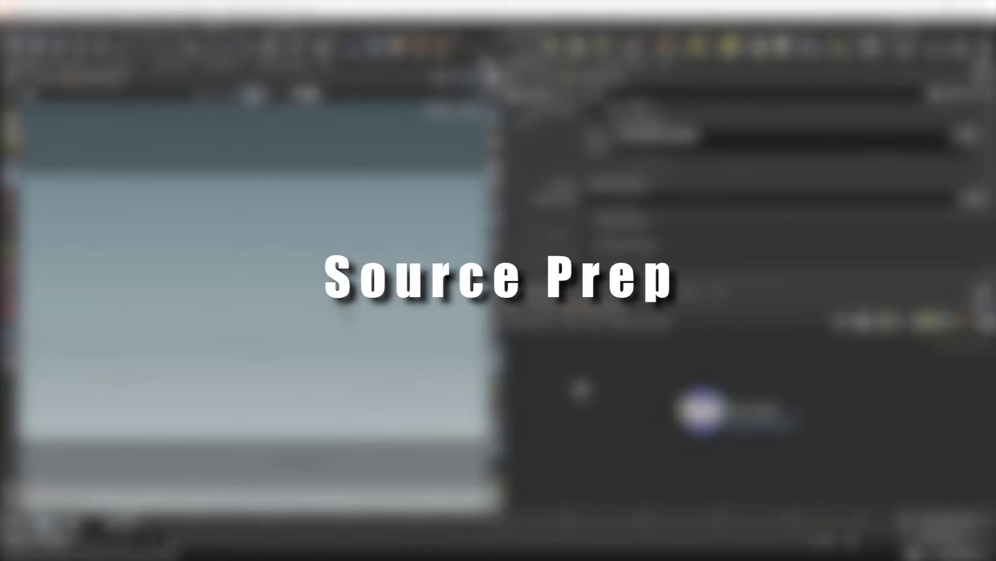
# Add a Blast node below the Object Merge that imports /obj/Confetti_Geo/OUT and connect it.
pyautogui.moveTo(722, 459); pyautogui.dragTo(671, 430, button='middle')
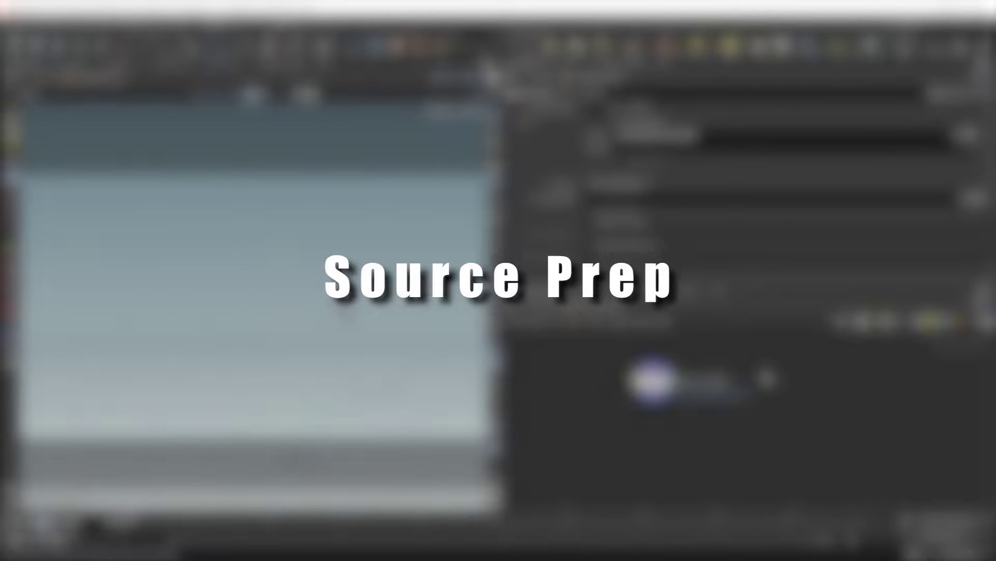
pyautogui.press('Tab')
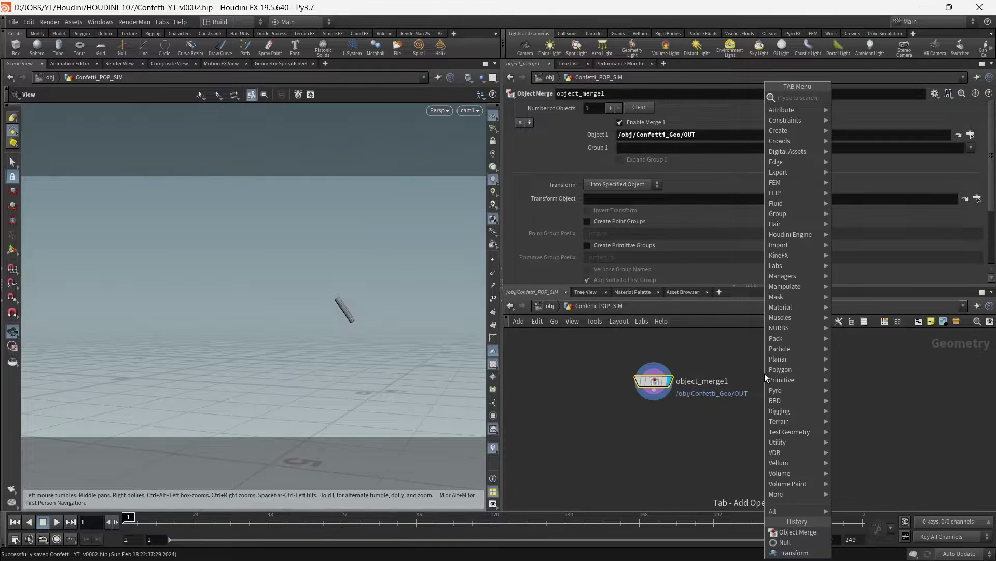
pyautogui.write('blast')
pyautogui.press('Return')
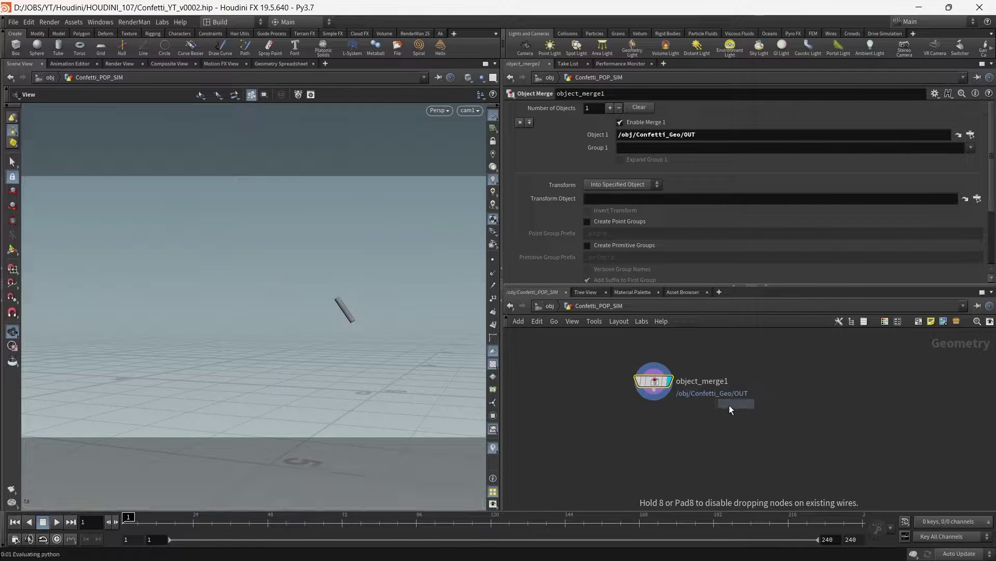
pyautogui.click(654, 397)
pyautogui.moveTo(655, 397); pyautogui.dragTo(655, 417)
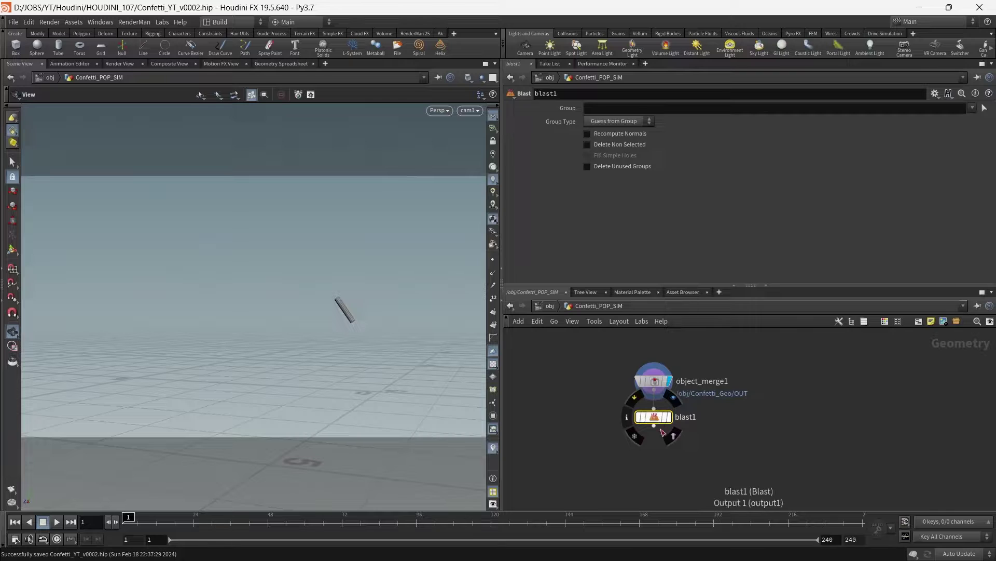
# Examine the tube's open-end caps at both ends from several angles.
pyautogui.moveTo(330, 288); pyautogui.dragTo(346, 309)
pyautogui.scroll(8, 332, 289)
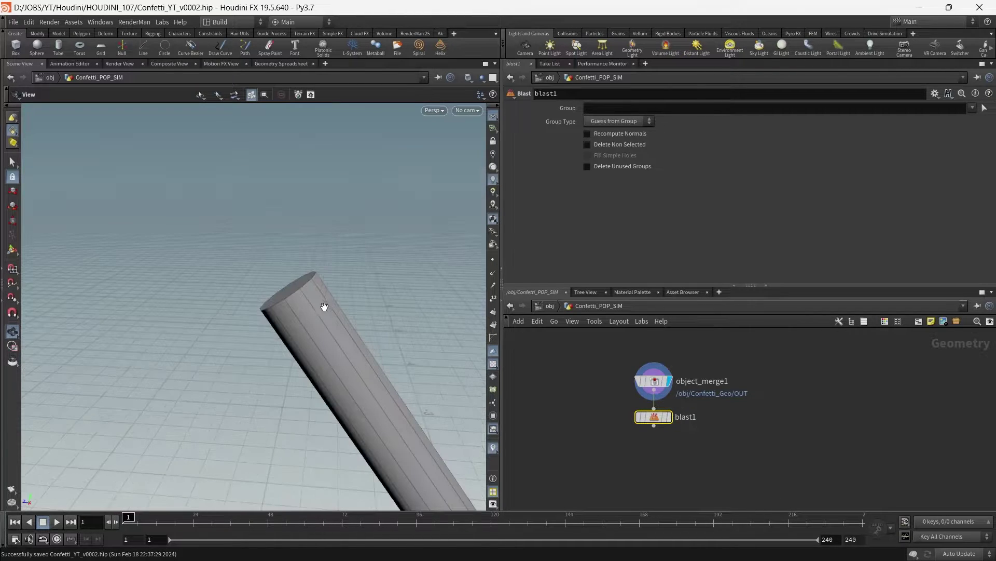
pyautogui.scroll(-8, 318, 272)
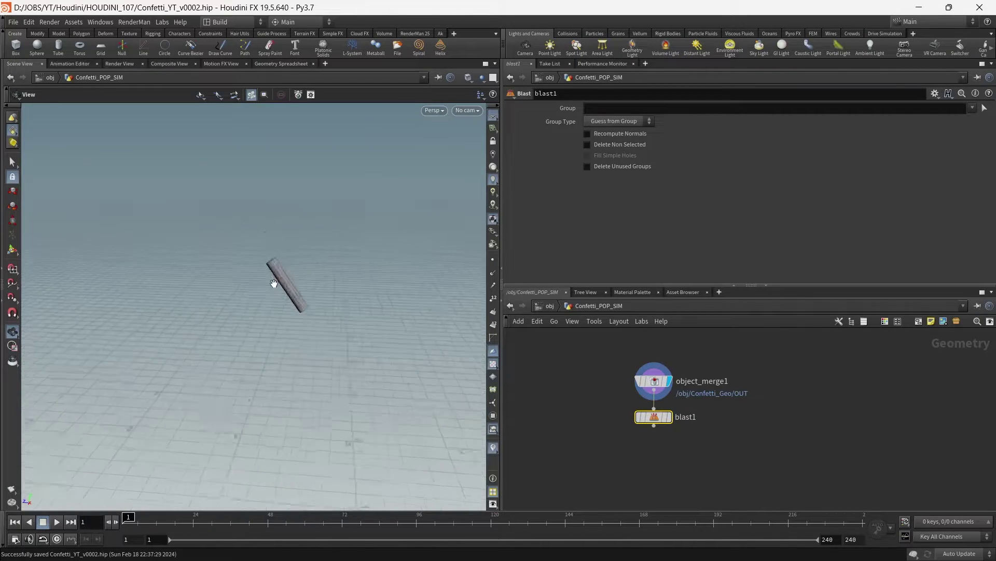
pyautogui.scroll(8, 289, 289)
pyautogui.scroll(-8, 289, 289)
pyautogui.scroll(8, 289, 289)
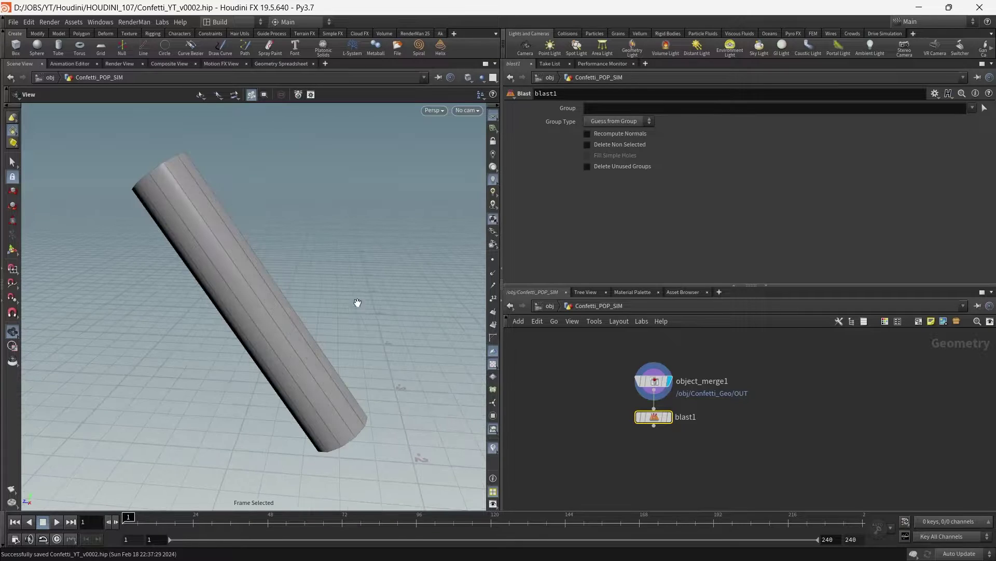
pyautogui.moveTo(270, 251)
pyautogui.mouseDown()
pyautogui.moveTo(325, 258)
pyautogui.moveTo(256, 232)
pyautogui.moveTo(256, 275)
pyautogui.moveTo(272, 254)
pyautogui.moveTo(256, 240)
pyautogui.mouseUp()
# Display the point normals to check their directions at the tube's ends, and hide them again.
pyautogui.click(493, 274)
pyautogui.scroll(-4, 290, 233)
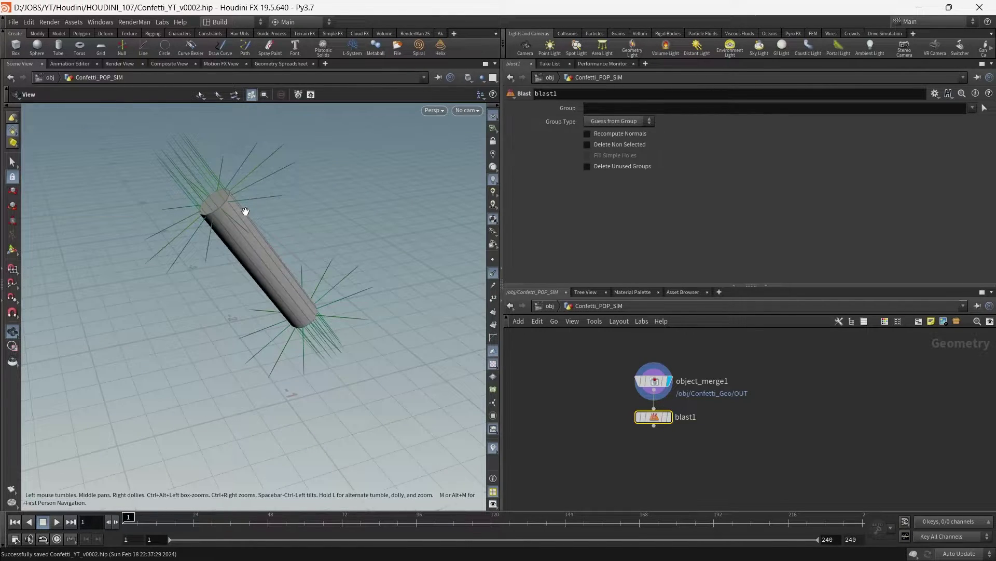
pyautogui.click(493, 115)
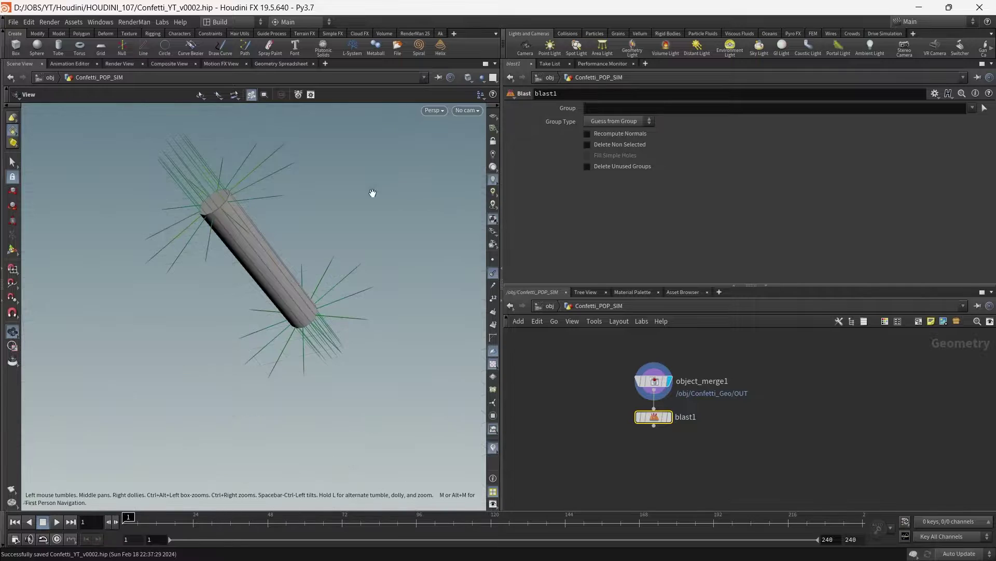
pyautogui.click(493, 116)
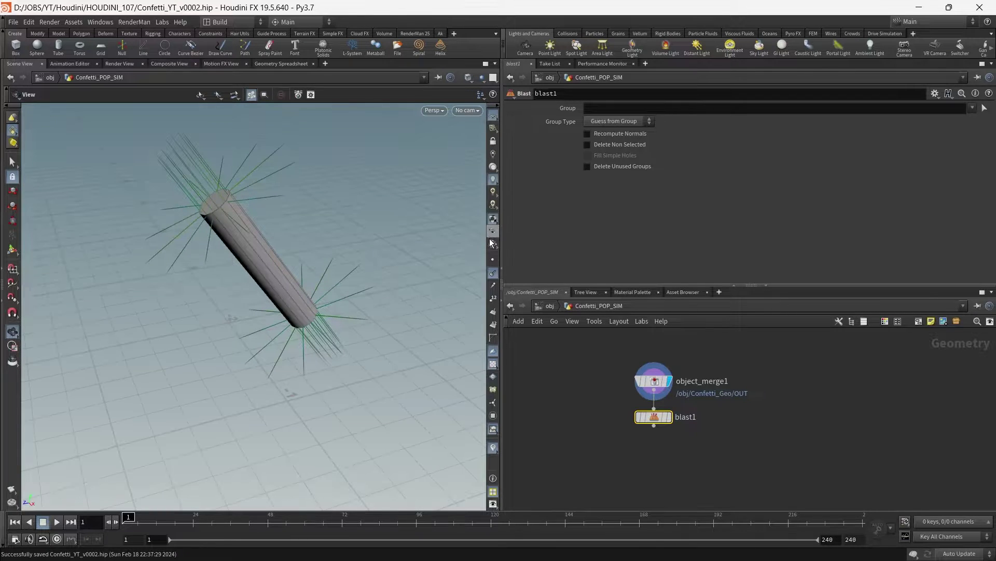
pyautogui.click(493, 273)
pyautogui.moveTo(211, 205); pyautogui.dragTo(221, 225)
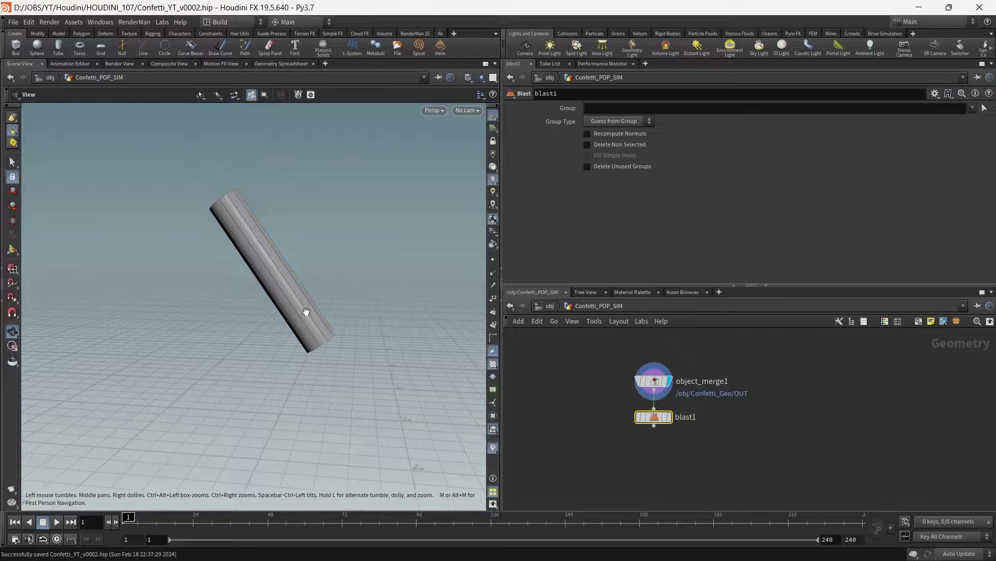
pyautogui.moveTo(207, 169); pyautogui.dragTo(233, 211)
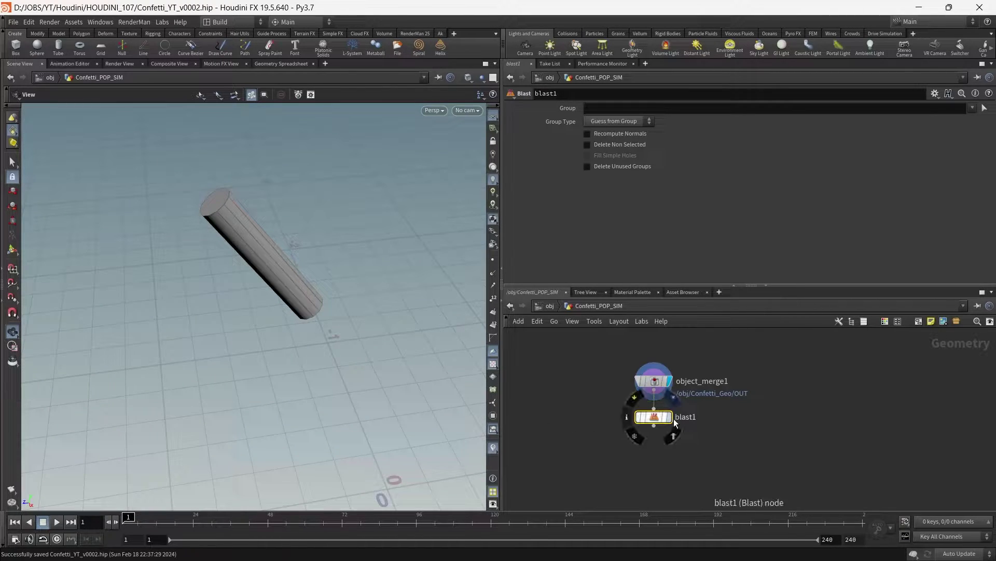
# Display blast1 and set its group to the tube's two end-cap primitives, 0-1.
pyautogui.click(666, 417)
pyautogui.press('Return')
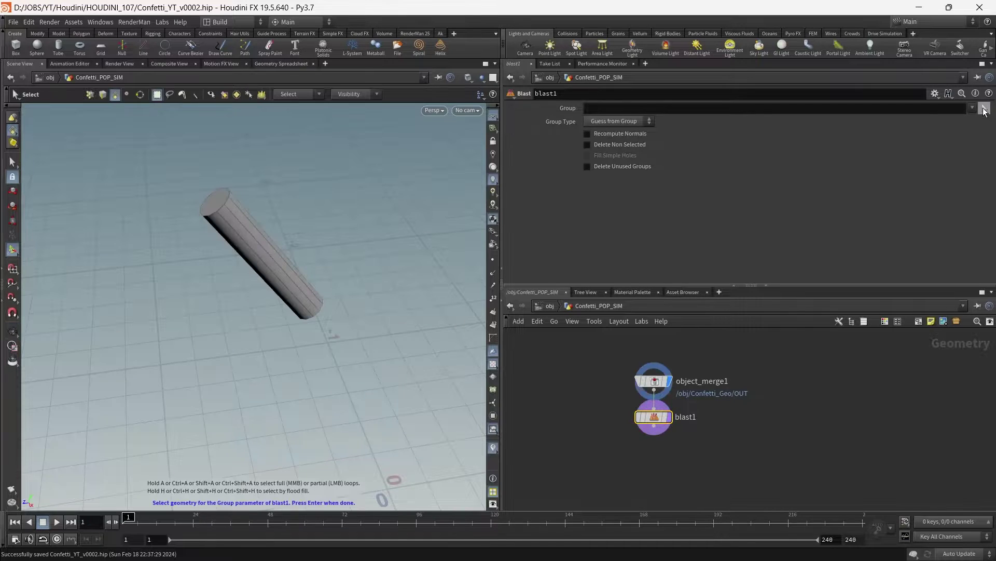
pyautogui.keyDown('alt'); pyautogui.moveTo(211, 206); pyautogui.dragTo(321, 339); pyautogui.keyUp('alt')
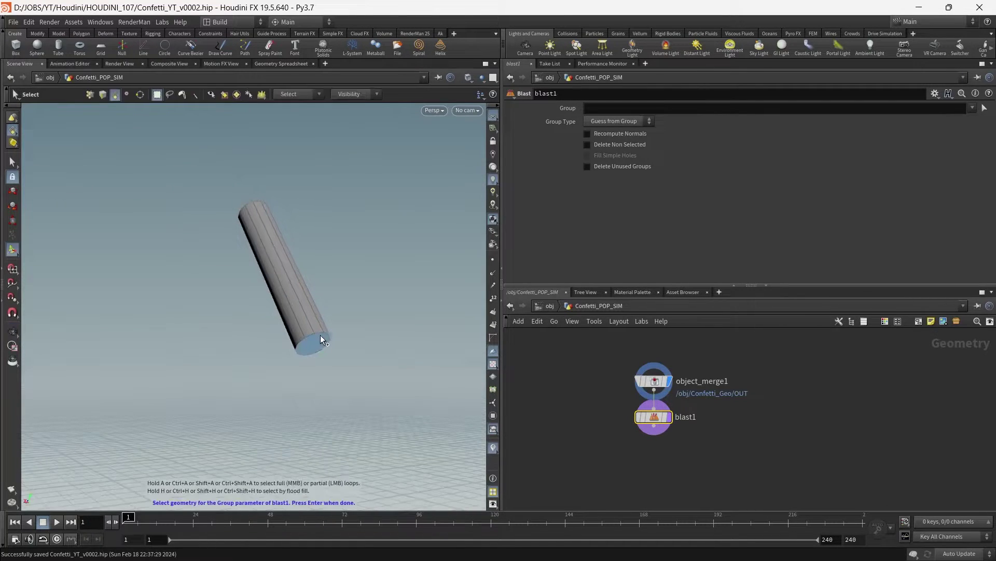
pyautogui.click(317, 340)
pyautogui.press('Return')
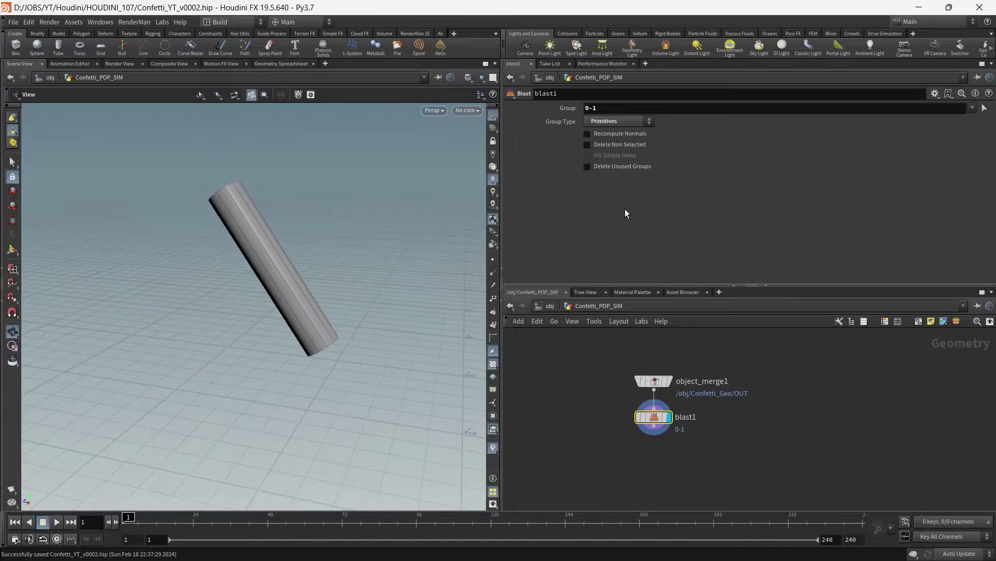
# Enable Delete Non Selected on blast1 to keep only the two end caps.
pyautogui.click(628, 148)
pyautogui.moveTo(280, 283); pyautogui.dragTo(321, 279)
pyautogui.moveTo(683, 446); pyautogui.dragTo(691, 417, button='middle')
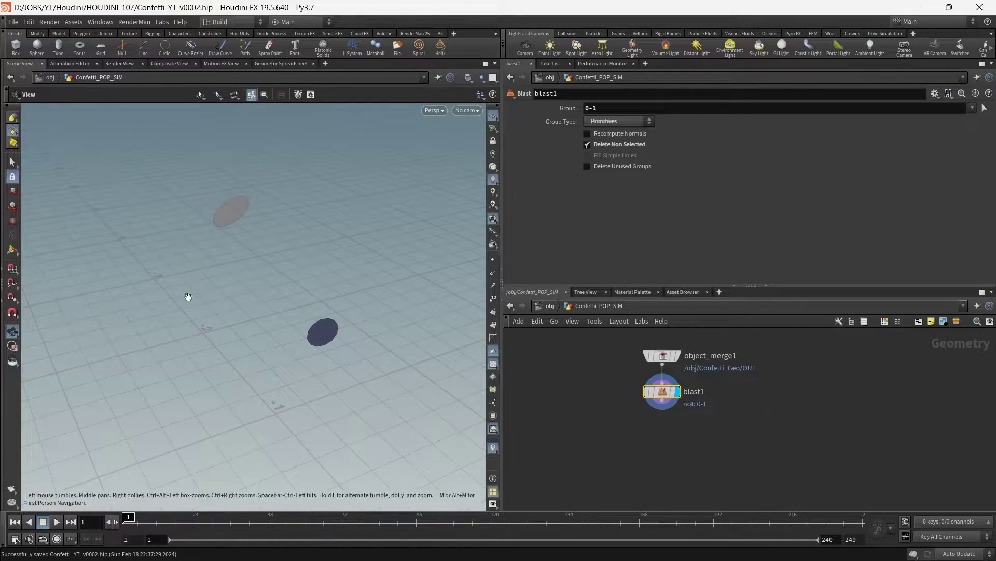
pyautogui.moveTo(206, 275); pyautogui.dragTo(240, 282)
# Add an Assemble node below blast1 and connect it.
pyautogui.press('Tab')
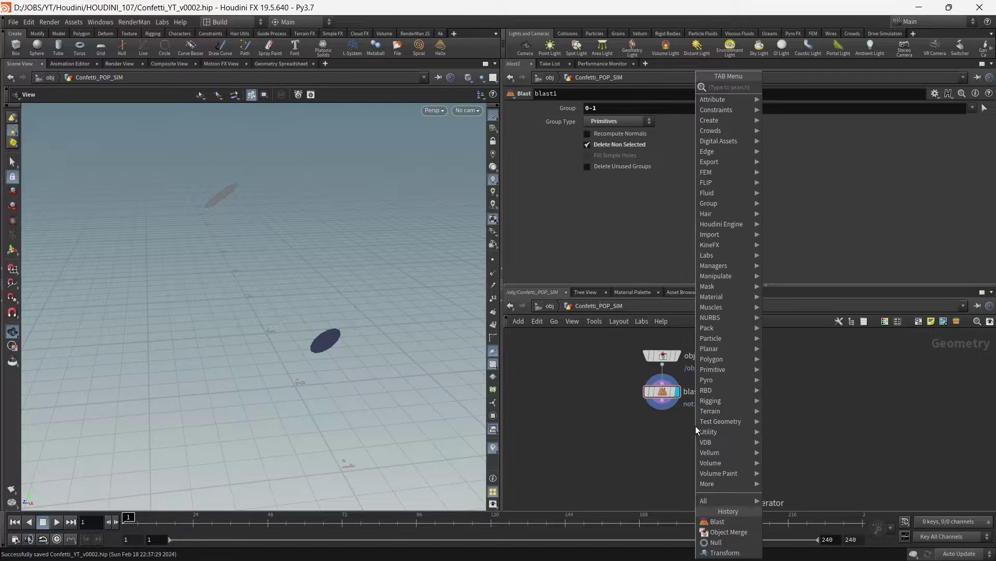
pyautogui.write('dopnet')
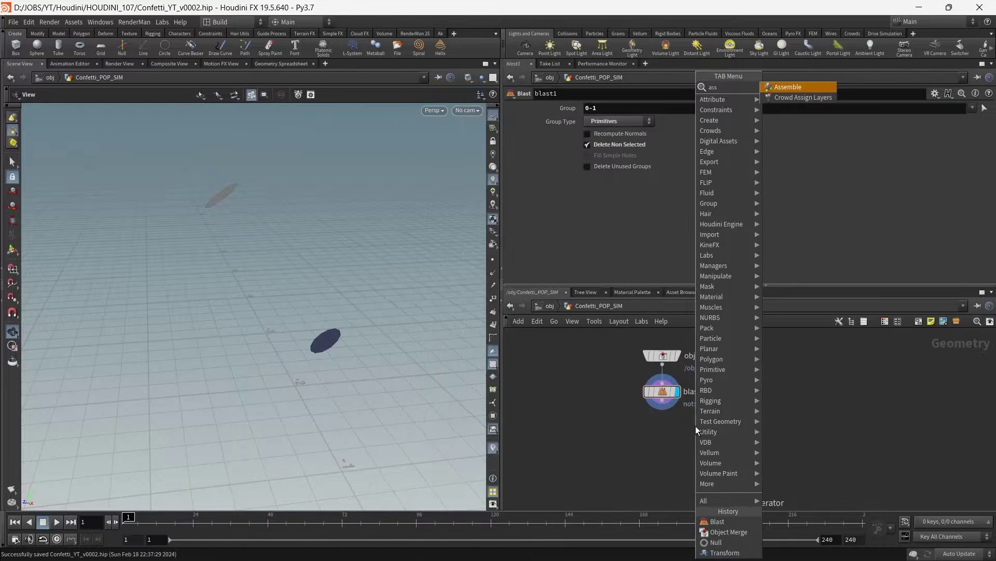
pyautogui.press('Return')
pyautogui.click(703, 412)
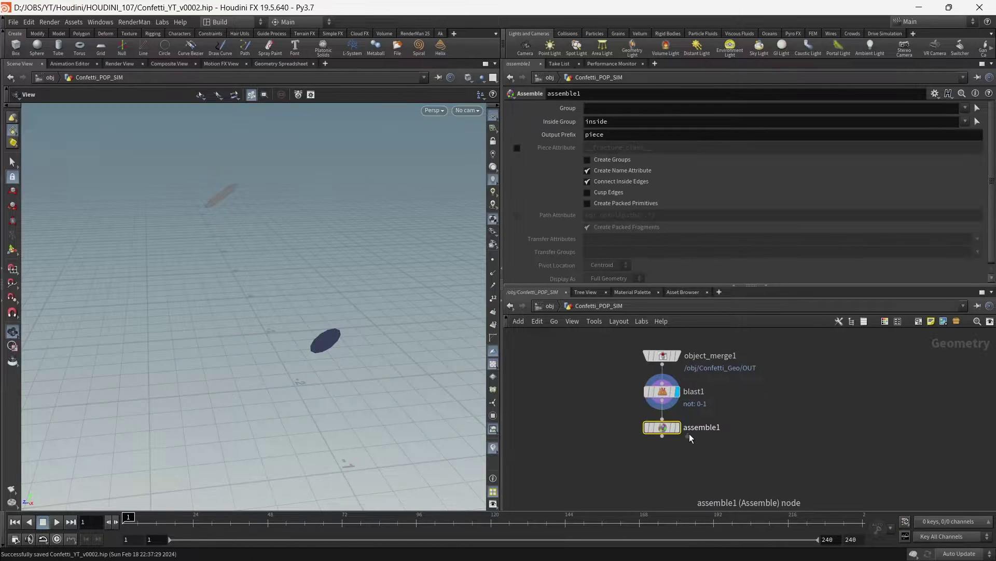
# Enable Create Packed Primitives on assemble1, and connect and display a new Attribute Wrangle below it.
pyautogui.click(650, 203)
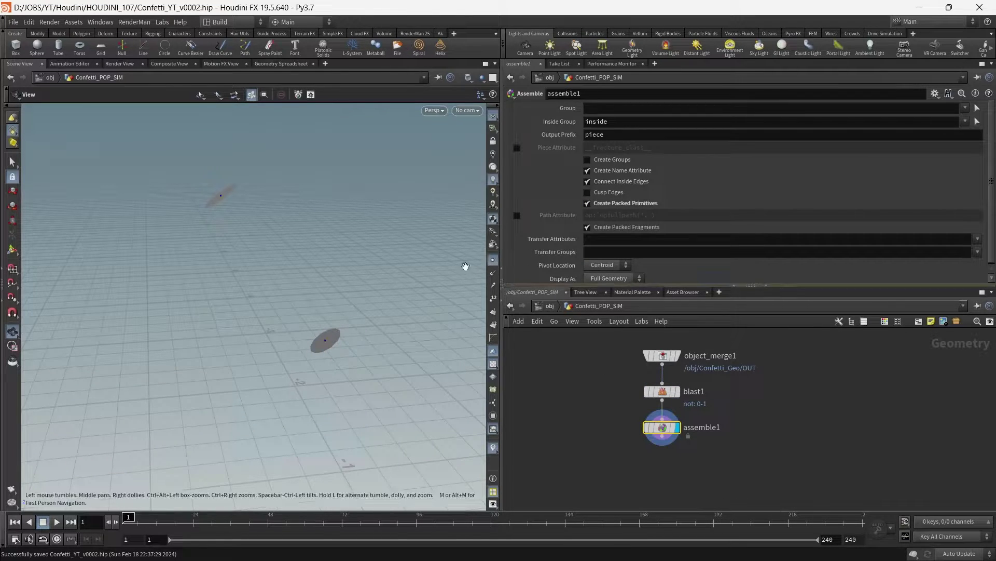
pyautogui.moveTo(685, 489); pyautogui.dragTo(684, 450, button='middle')
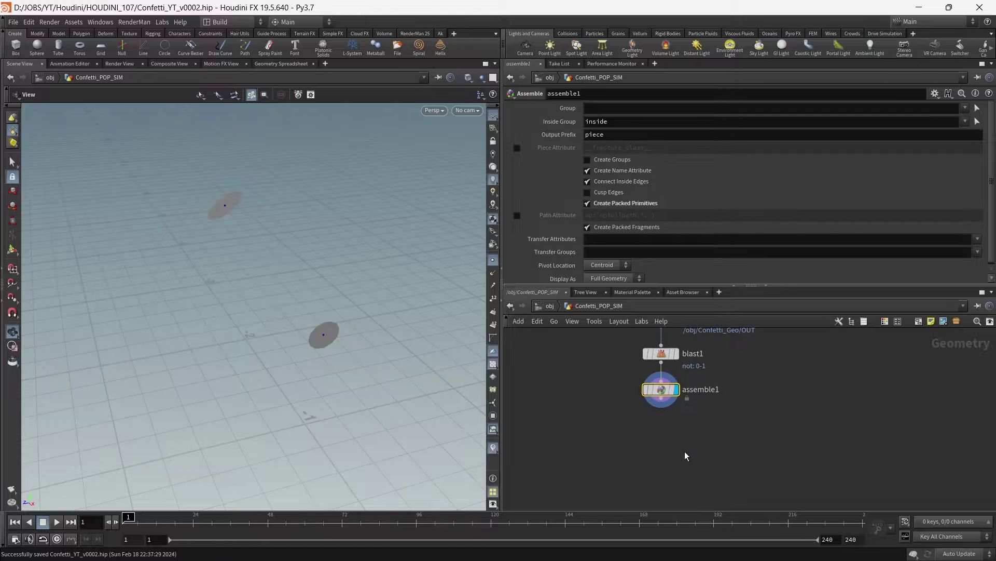
pyautogui.press('Tab')
pyautogui.write('we')
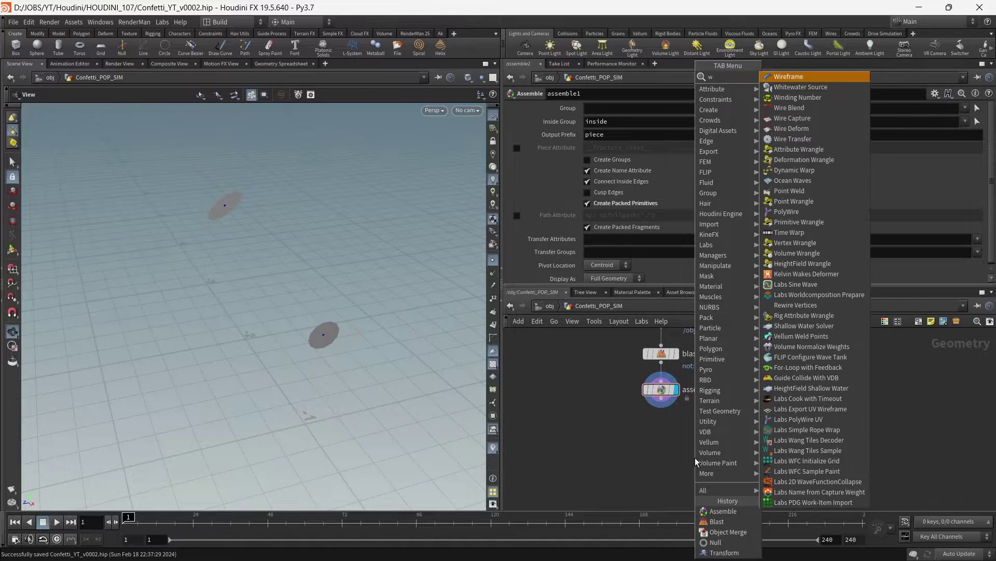
pyautogui.press('BackSpace')
pyautogui.press('BackSpace')
pyautogui.write('wra')
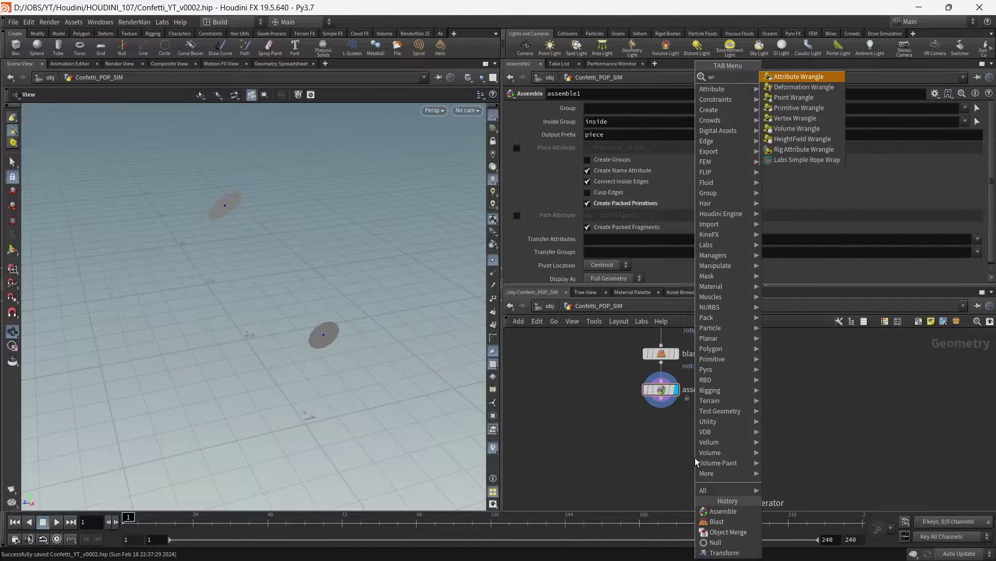
pyautogui.press('Return')
pyautogui.click(695, 457)
pyautogui.moveTo(696, 461); pyautogui.dragTo(666, 442)
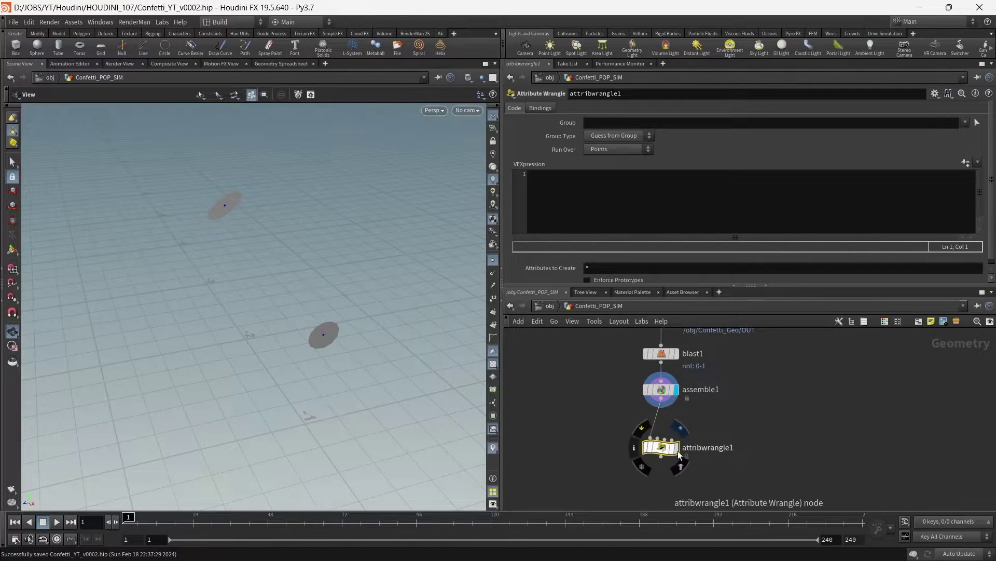
pyautogui.click(676, 447)
# Write the wrangle's first line of VEX: vector pos1 = point(0, "P", 0);.
pyautogui.click(628, 206)
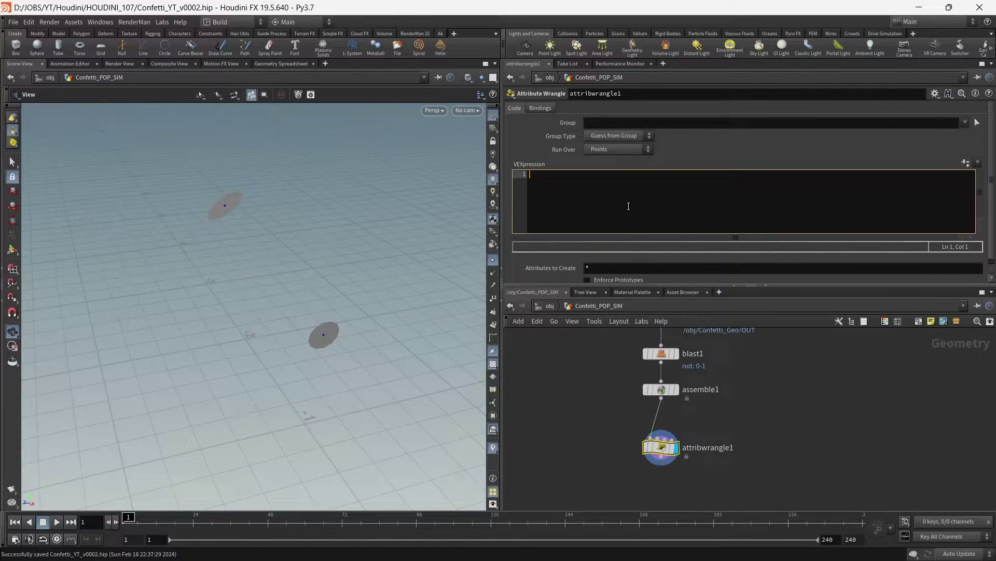
pyautogui.write('vecot')
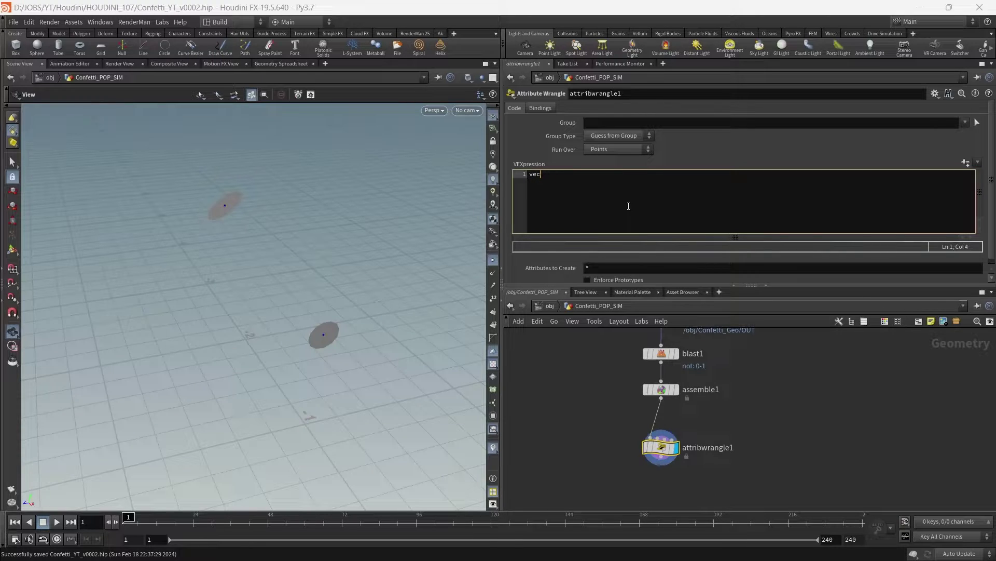
pyautogui.press('Return')
pyautogui.write('pos1 = point(0, "P",')
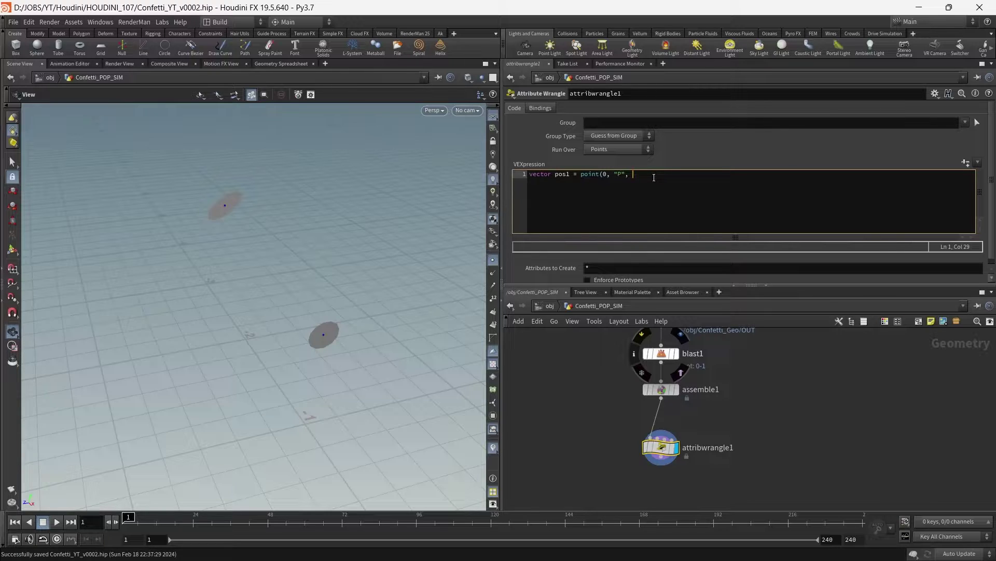
pyautogui.write('0);')
pyautogui.click(788, 378)
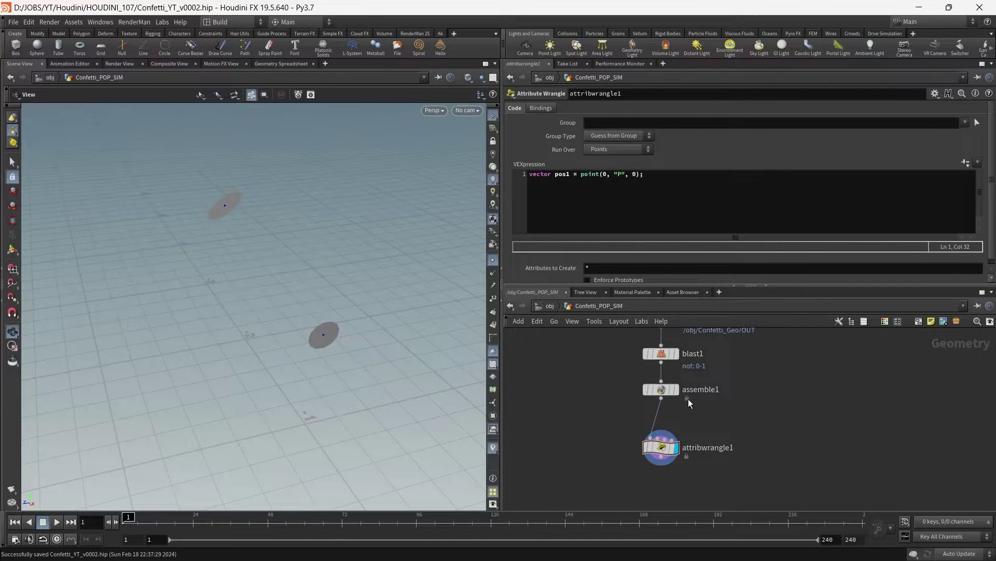
# Display the point numbers to check those of the two cap points, and hide them again.
pyautogui.click(493, 297)
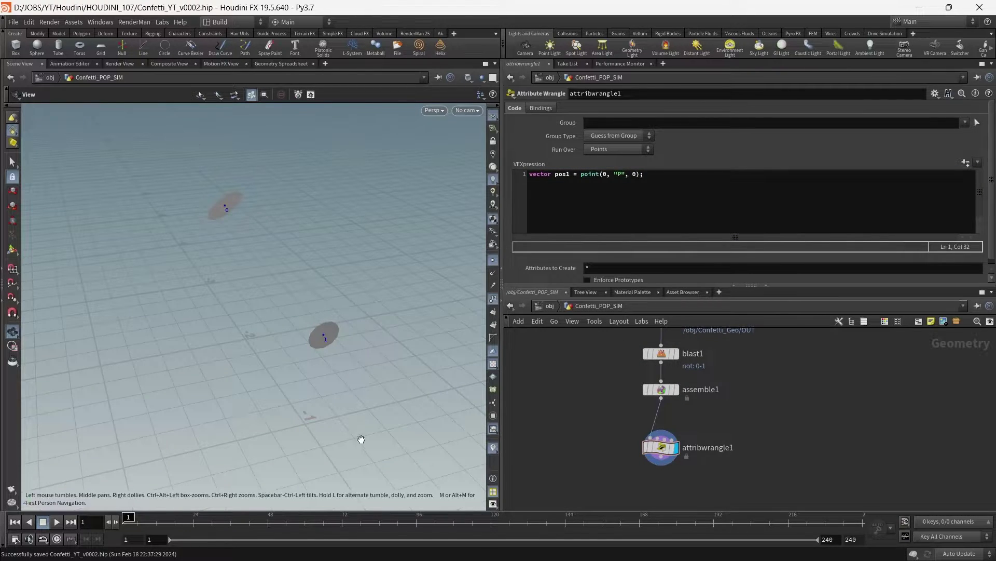
pyautogui.click(493, 297)
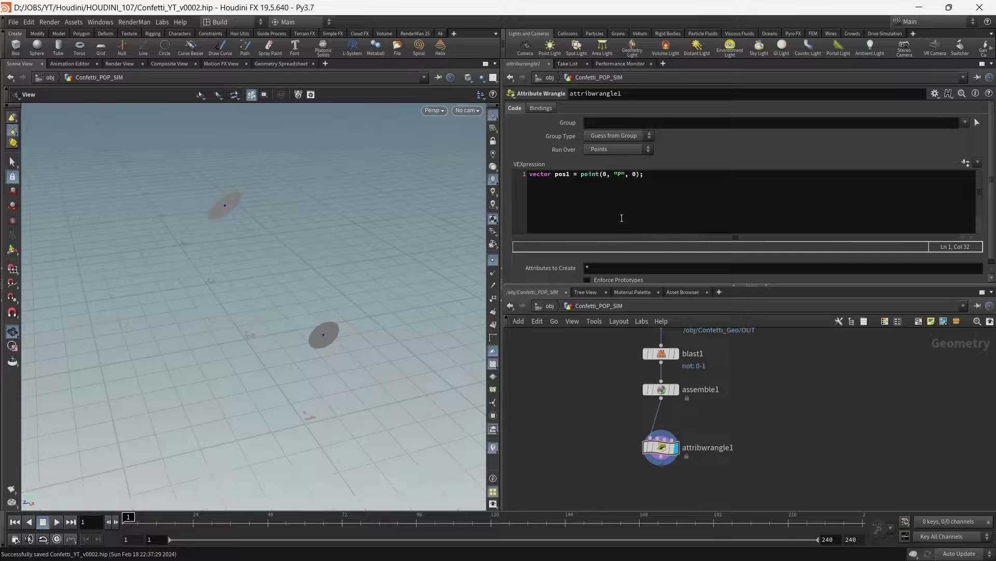
# Duplicate the pos1 line on line 3 of the wrangle code and rename the copied variable pos2.
pyautogui.moveTo(668, 174); pyautogui.dragTo(497, 172)
pyautogui.hotkey('ctrl', 'c')
pyautogui.click(700, 180)
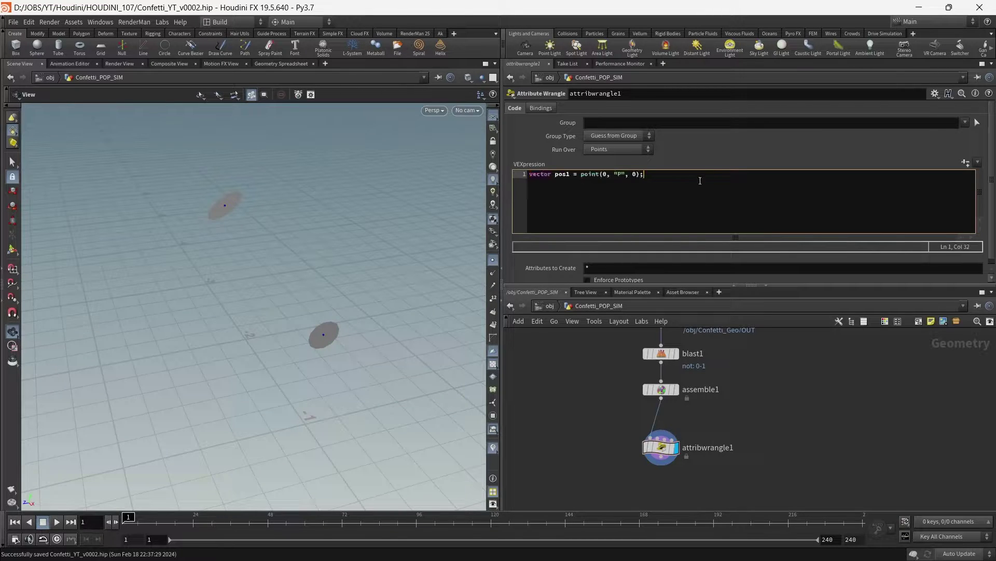
pyautogui.press('Return')
pyautogui.press('Return')
pyautogui.hotkey('ctrl', 'v')
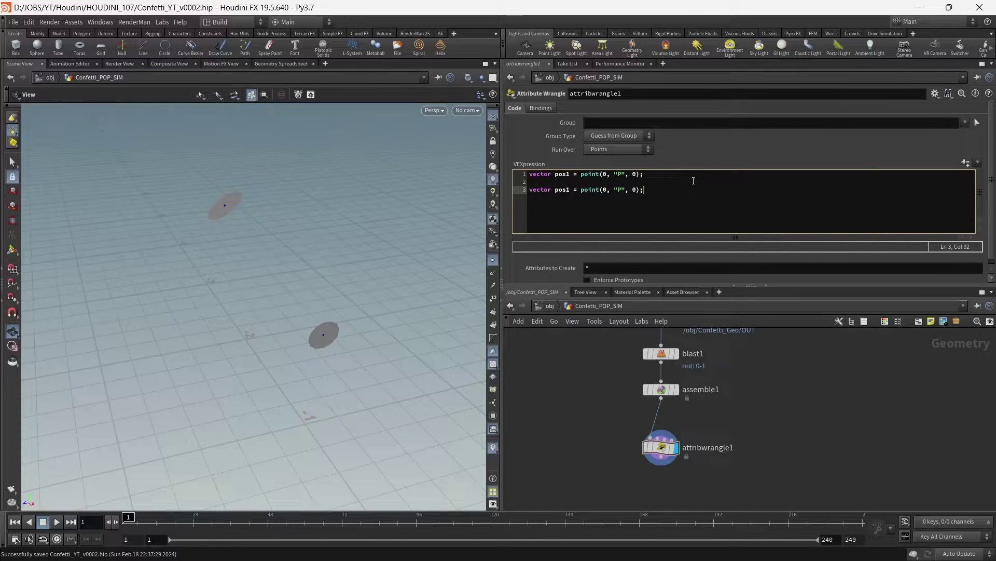
pyautogui.press('BackSpace')
pyautogui.write('2')
# Set the point number argument of the pos2 line to 1.
pyautogui.click(637, 191)
pyautogui.doubleClick(605, 190)
pyautogui.doubleClick(626, 189)
pyautogui.doubleClick(634, 190)
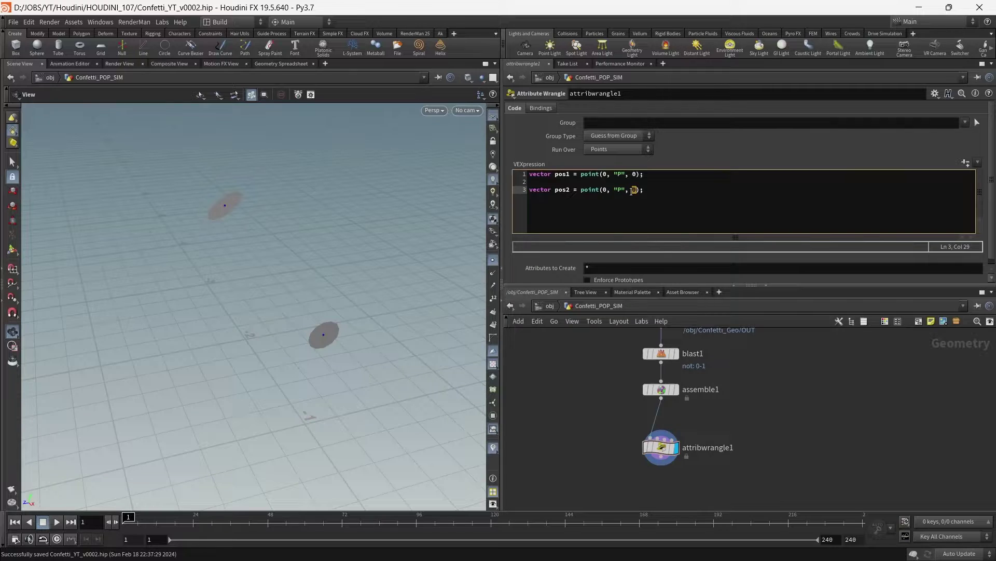
pyautogui.doubleClick(605, 190)
pyautogui.doubleClick(616, 190)
pyautogui.doubleClick(636, 190)
pyautogui.write('1')
# Add line 5 to the wrangle code, v@v = pos1-pos2;, and apply the code.
pyautogui.click(681, 215)
pyautogui.press('Return')
pyautogui.press('Return')
pyautogui.write('v')
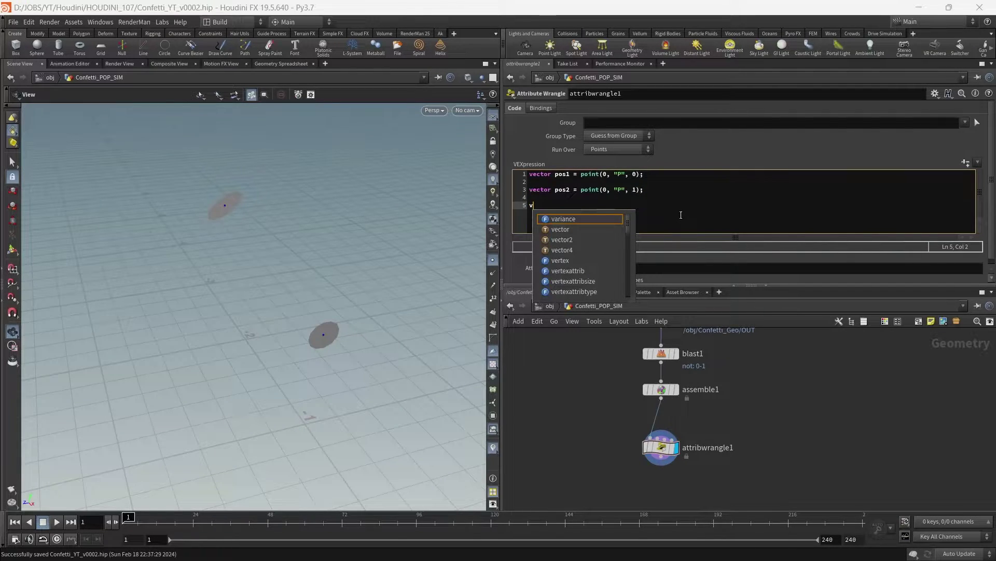
pyautogui.write('@')
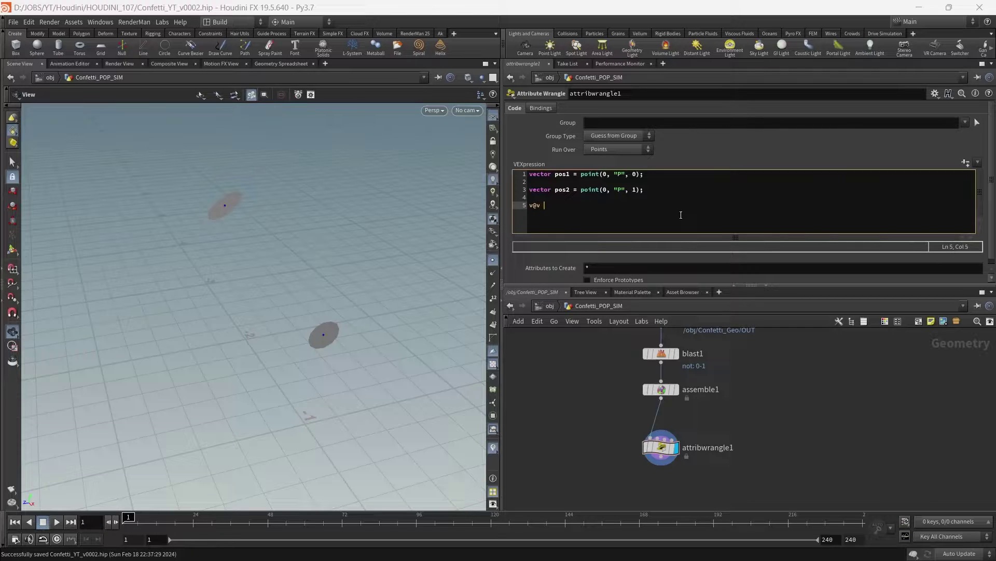
pyautogui.write('v = pos')
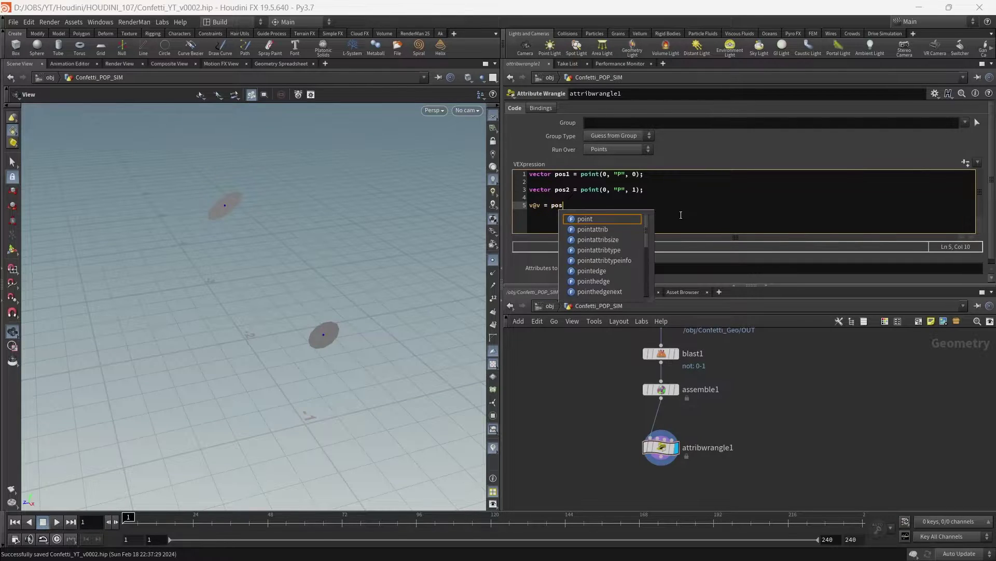
pyautogui.write('1-pos2;')
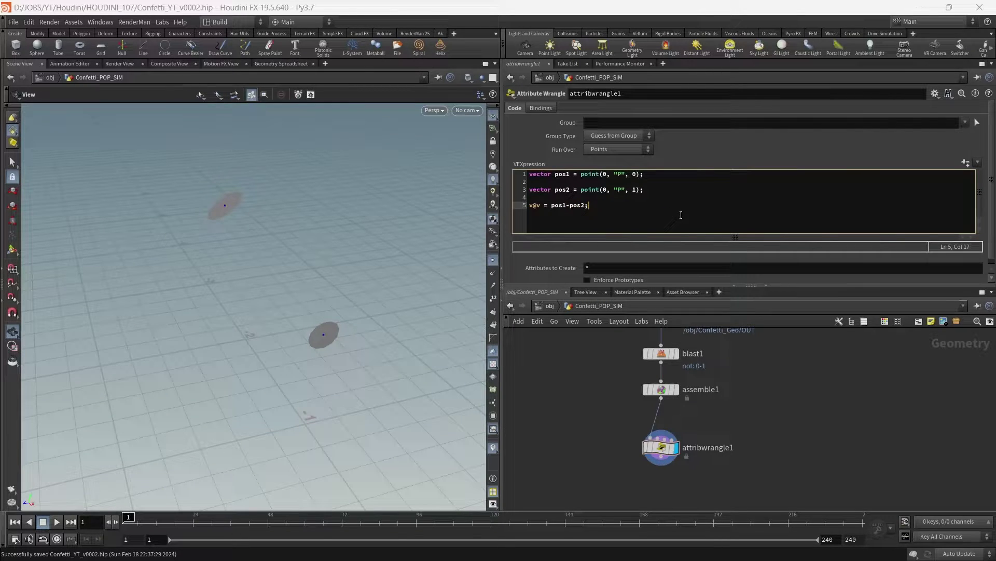
pyautogui.click(784, 396)
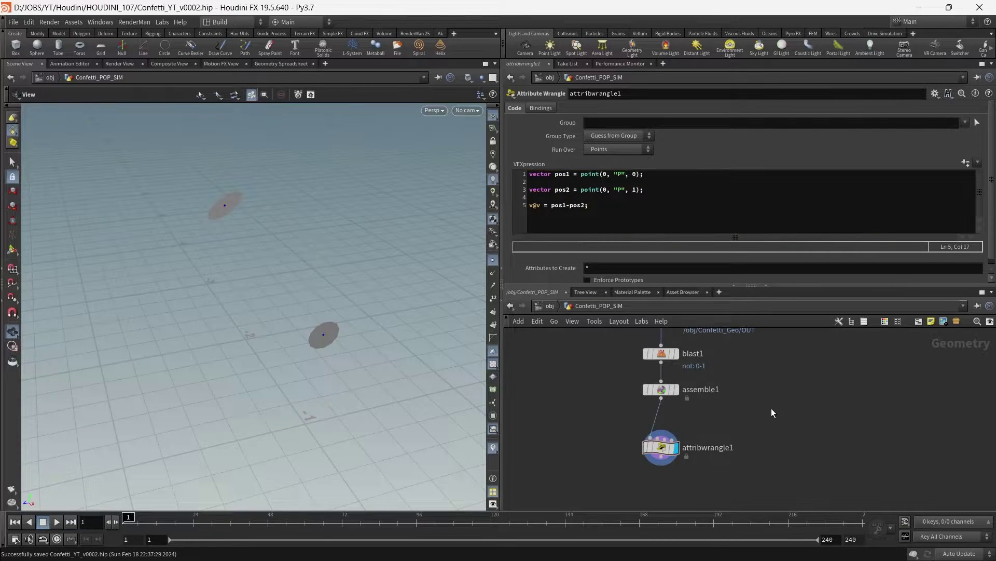
# Inspect attribwrangle1's point attributes and visualize its v attribute as vectors in the viewport.
pyautogui.moveTo(760, 436); pyautogui.dragTo(761, 418, button='middle')
pyautogui.click(667, 429)
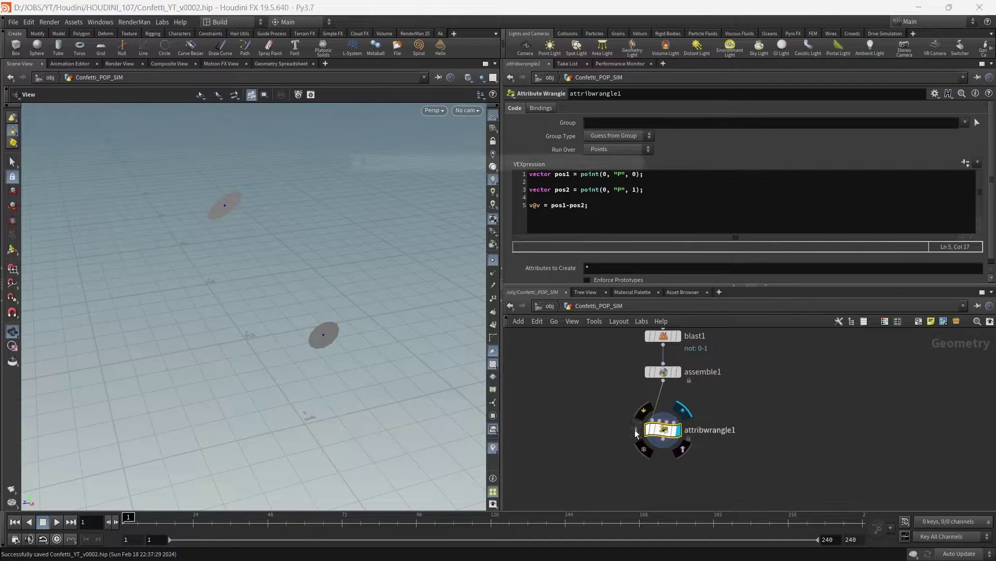
pyautogui.click(636, 430)
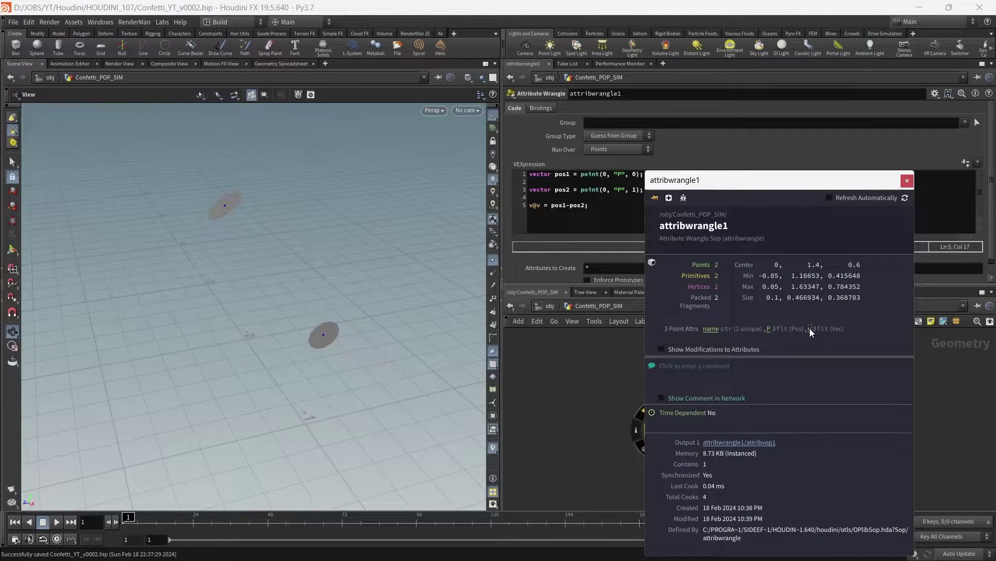
pyautogui.click(907, 180)
pyautogui.moveTo(280, 306); pyautogui.dragTo(281, 278)
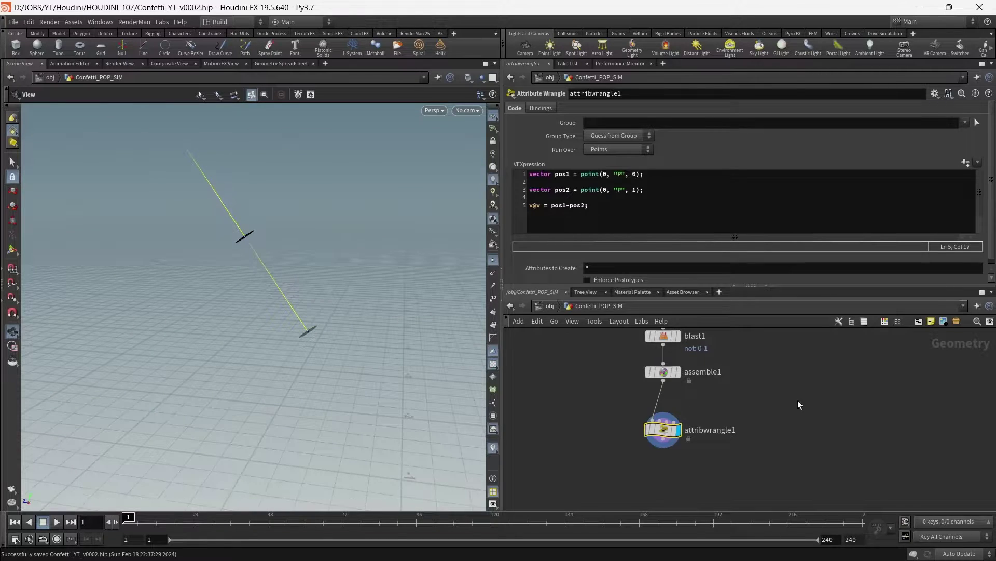
# Test the velocity direction with a temporary Transform before blast1 rotated 1.8 on X, and delete that Transform.
pyautogui.moveTo(798, 400); pyautogui.dragTo(770, 445, button='middle')
pyautogui.press('Tab')
pyautogui.write('trans')
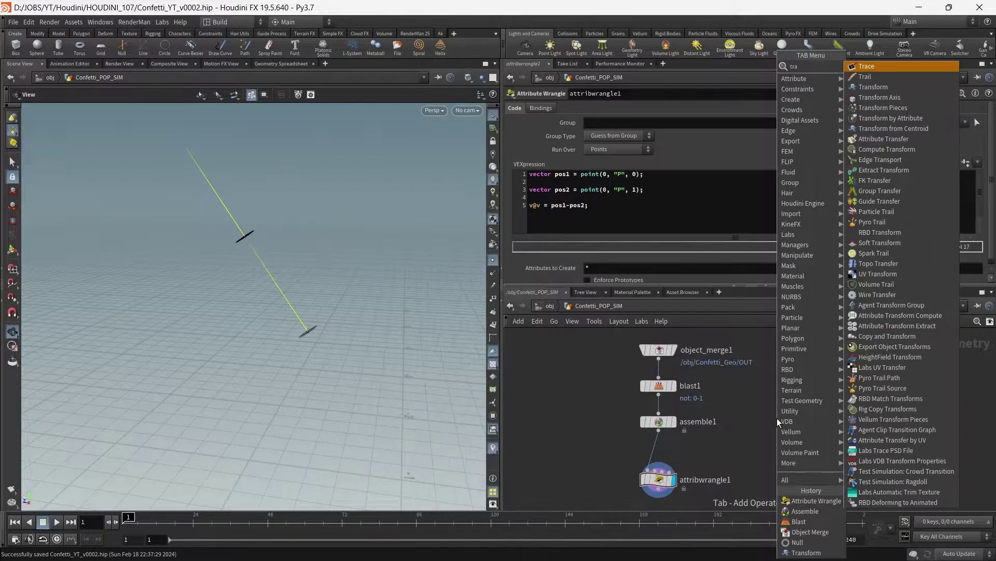
pyautogui.press('Return')
pyautogui.click(655, 366)
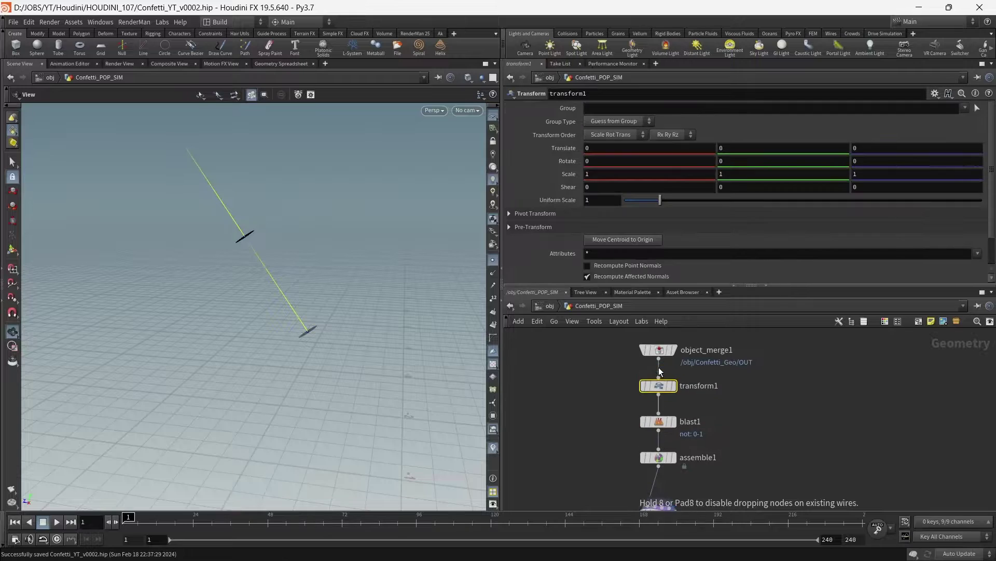
pyautogui.moveTo(645, 158); pyautogui.dragTo(738, 155, button='middle')
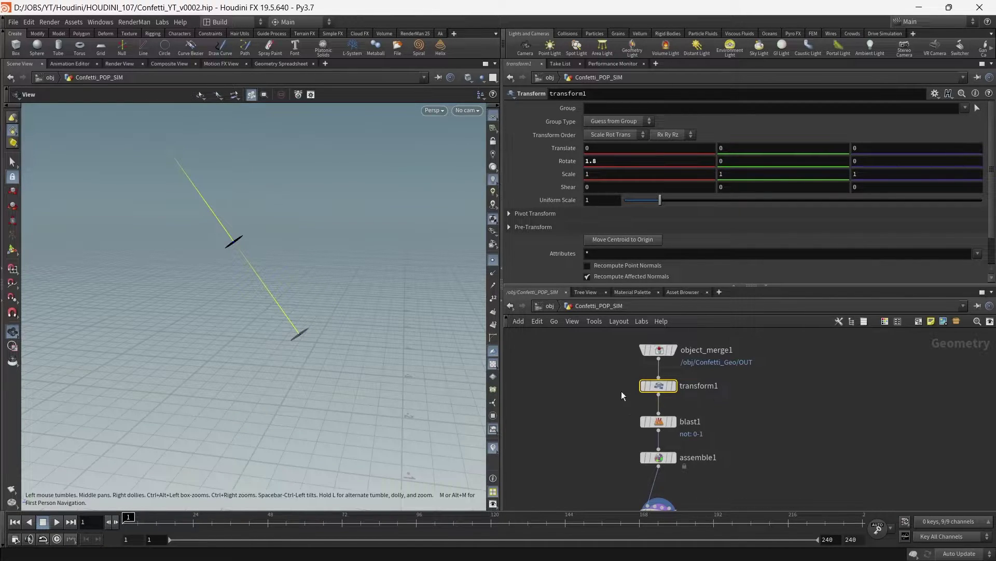
pyautogui.press('Delete')
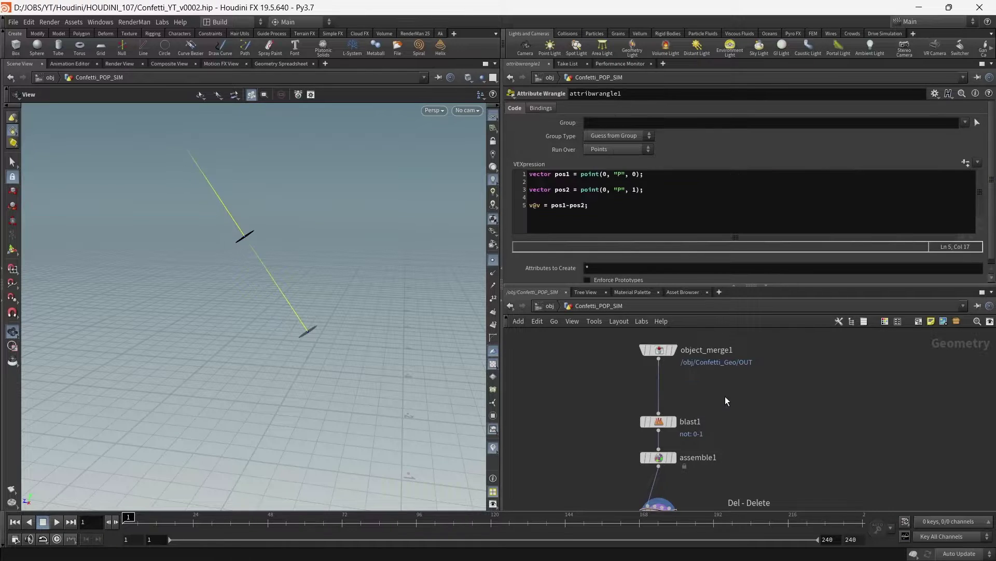
# Lay out all the nodes and rename the Attribute Wrangle set_v.
pyautogui.moveTo(783, 439); pyautogui.dragTo(815, 383, button='middle')
pyautogui.press('l')
pyautogui.scroll(-3, 814, 398)
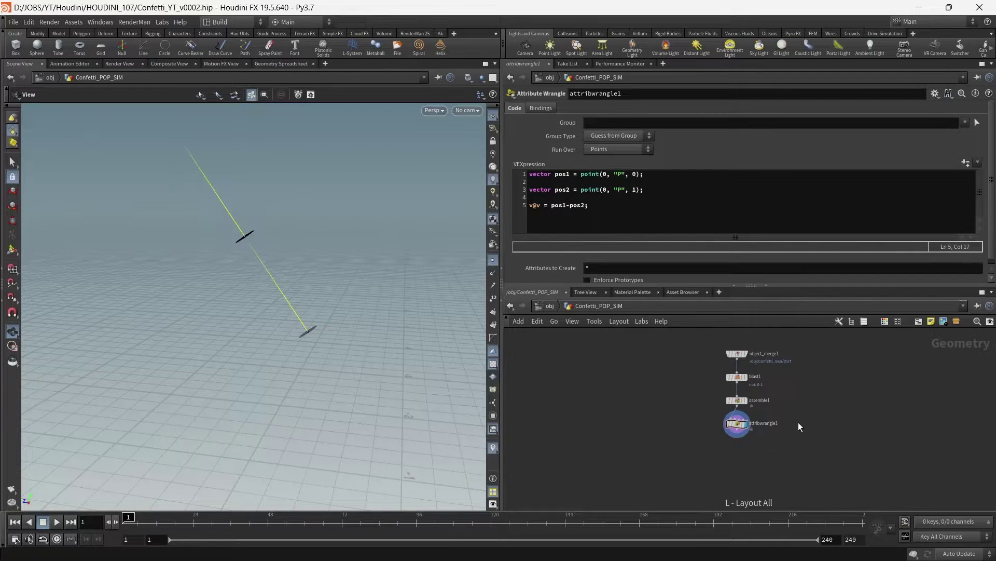
pyautogui.scroll(4, 778, 429)
pyautogui.doubleClick(765, 423)
pyautogui.write('s')
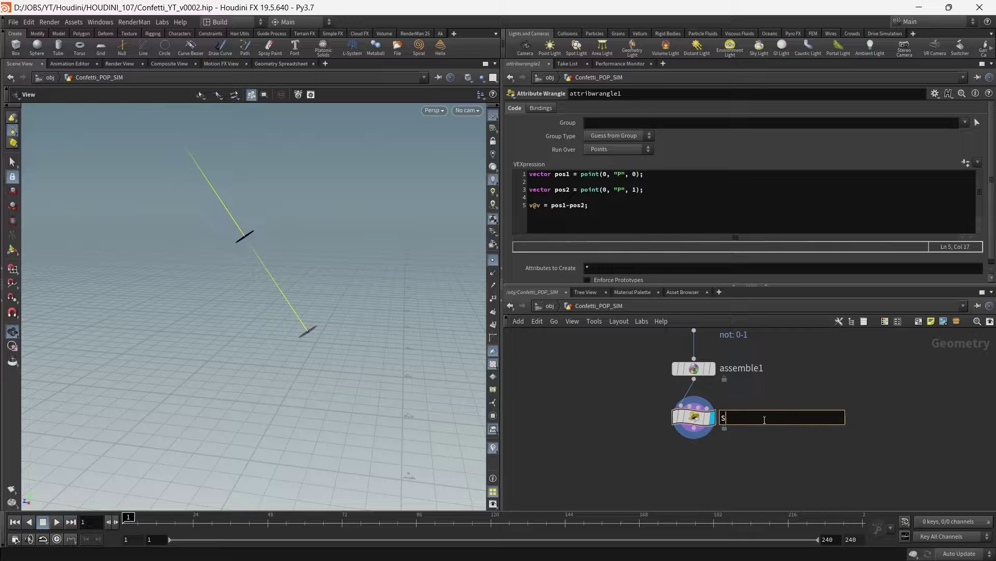
pyautogui.write('et_v')
pyautogui.press('Return')
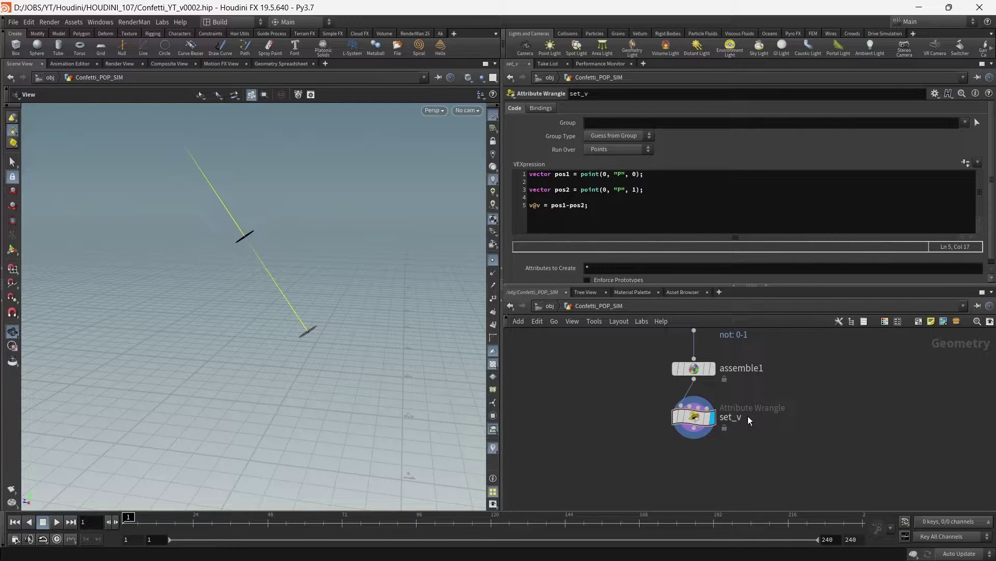
# Add a second Blast node beside the chain and connect it to blast1's output.
pyautogui.moveTo(810, 431); pyautogui.dragTo(821, 431, button='middle')
pyautogui.moveTo(606, 407); pyautogui.dragTo(674, 441, button='middle')
pyautogui.scroll(-3, 674, 440)
pyautogui.press('Tab')
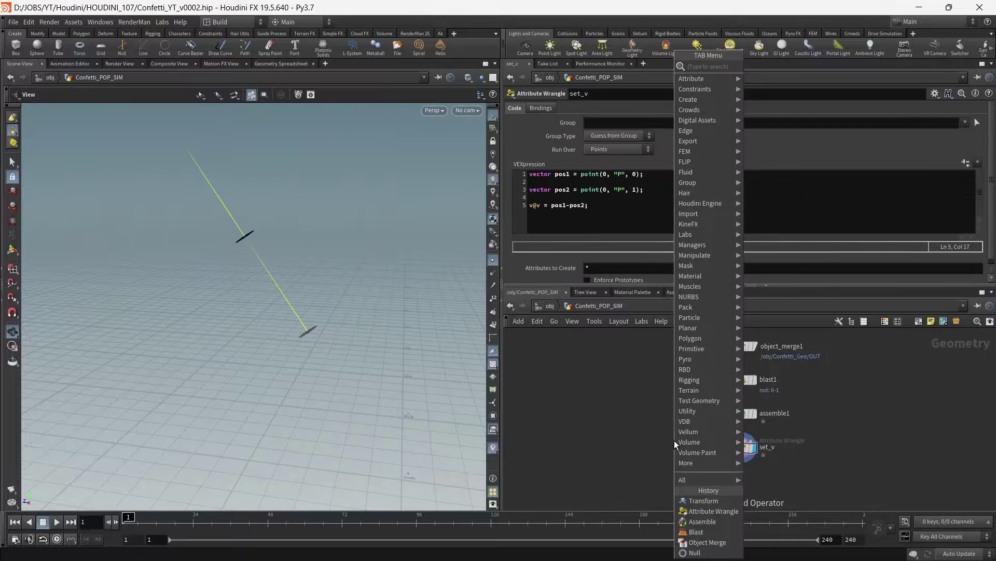
pyautogui.write('b')
pyautogui.press('Return')
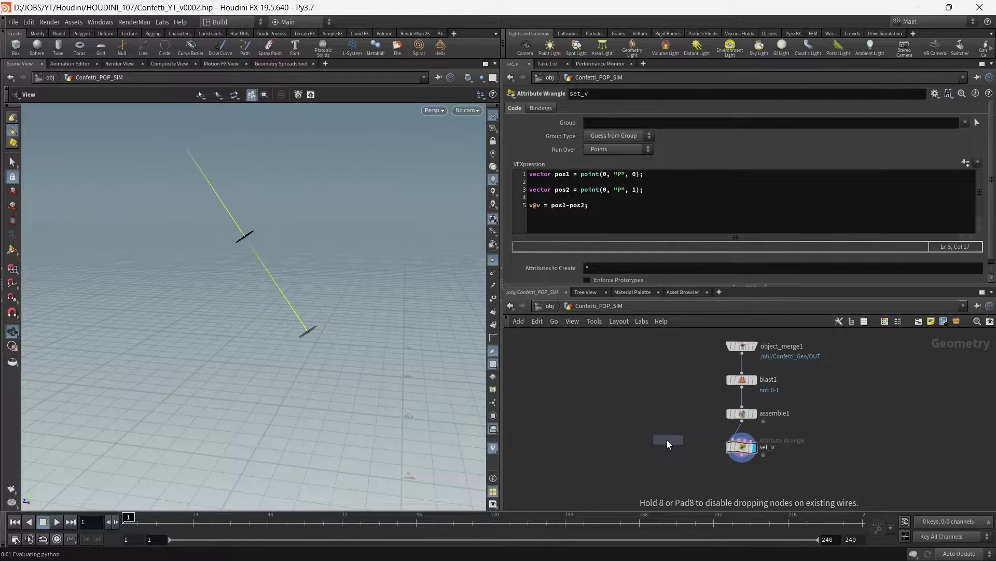
pyautogui.click(645, 446)
pyautogui.moveTo(709, 394); pyautogui.dragTo(710, 396)
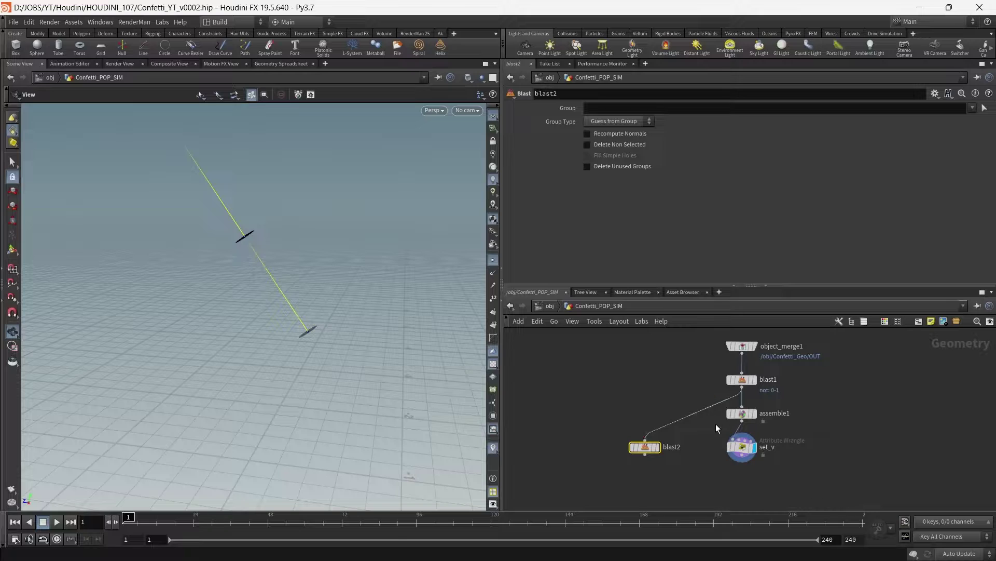
# Set blast2 to keep only cap primitive 0 using Delete Non Selected, and display the node.
pyautogui.click(985, 107)
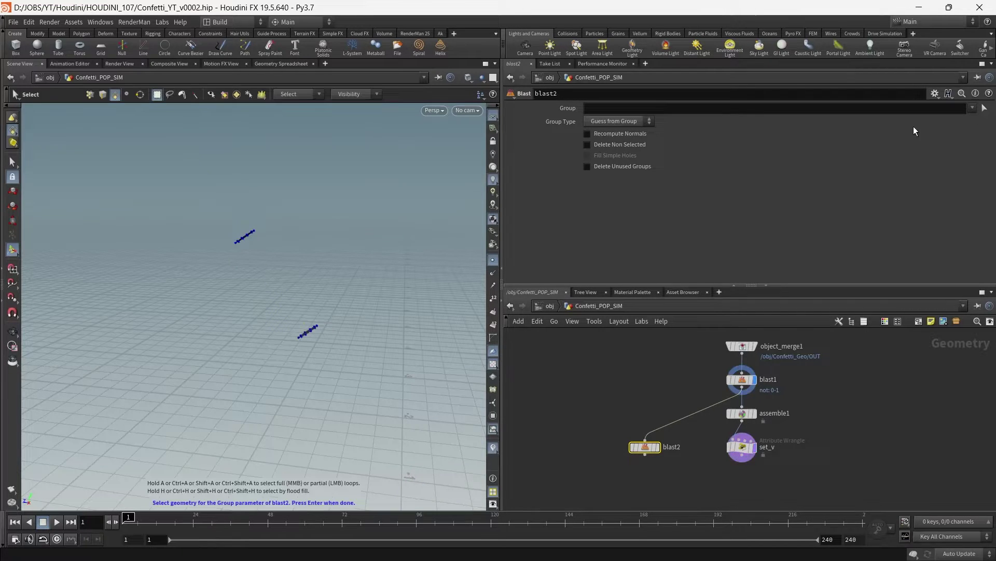
pyautogui.click(248, 238)
pyautogui.press('Return')
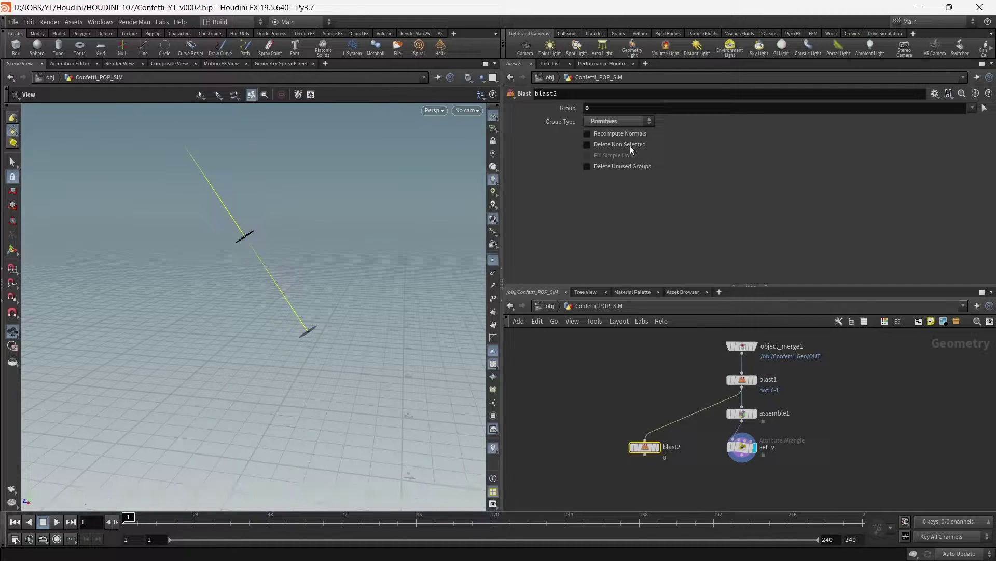
pyautogui.click(658, 448)
pyautogui.moveTo(347, 236); pyautogui.dragTo(348, 282)
# Add a Scatter node connected below blast2.
pyautogui.scroll(2, 670, 469)
pyautogui.press('Tab')
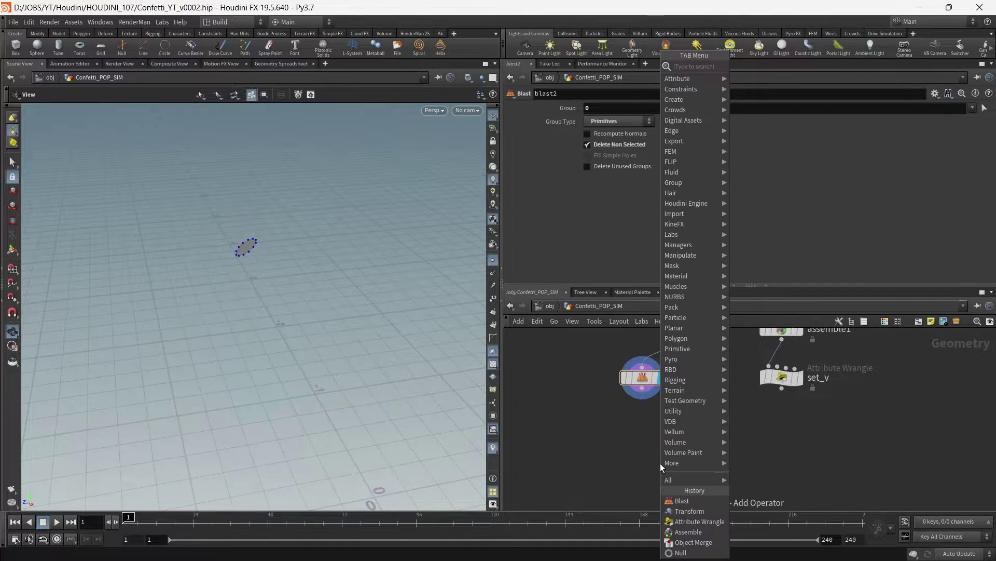
pyautogui.write('sca')
pyautogui.press('Return')
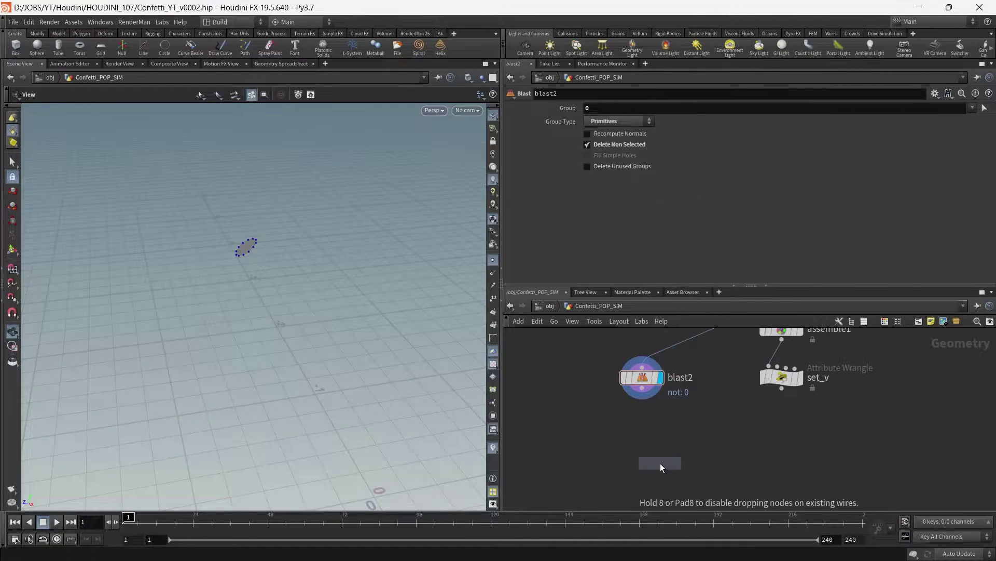
pyautogui.press('Return')
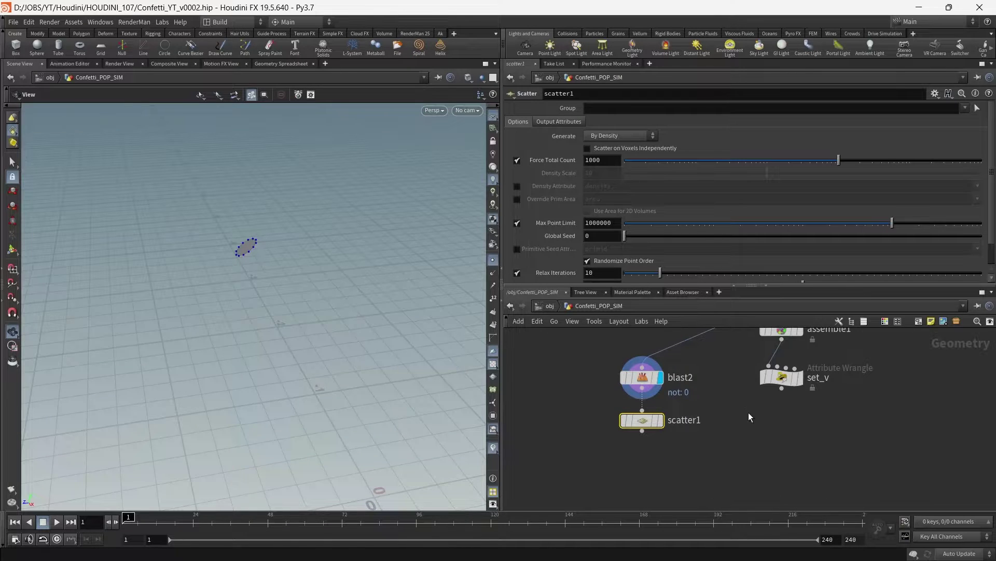
# Turn off Relax Iterations on scatter1 and display its result without point markers in the viewport.
pyautogui.scroll(-2, 631, 218)
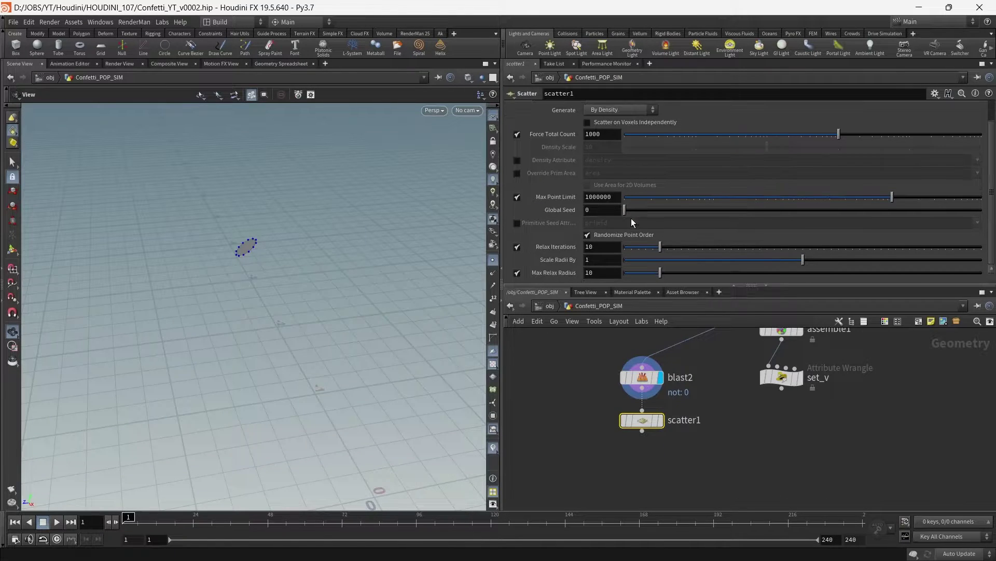
pyautogui.click(518, 247)
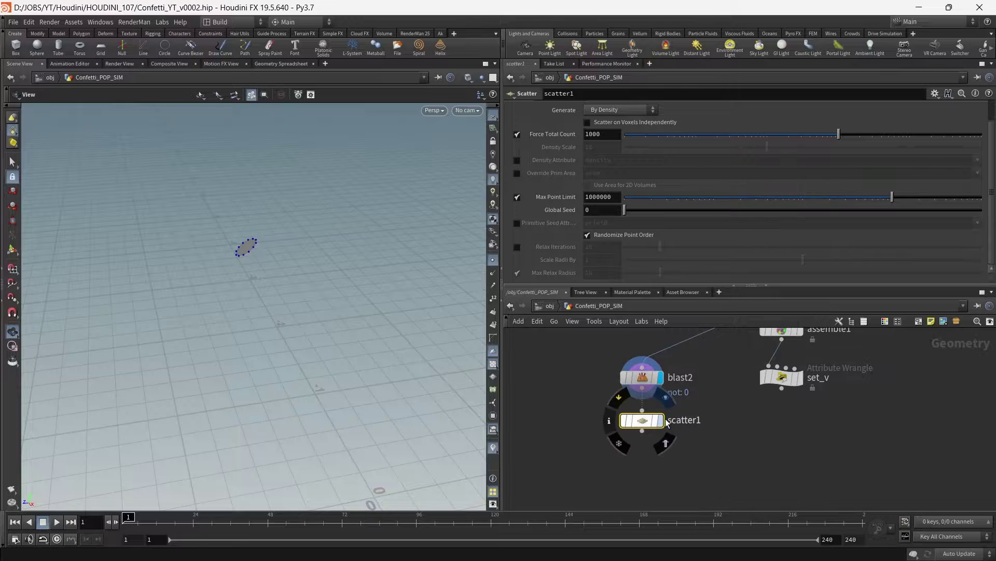
pyautogui.click(661, 420)
pyautogui.click(494, 260)
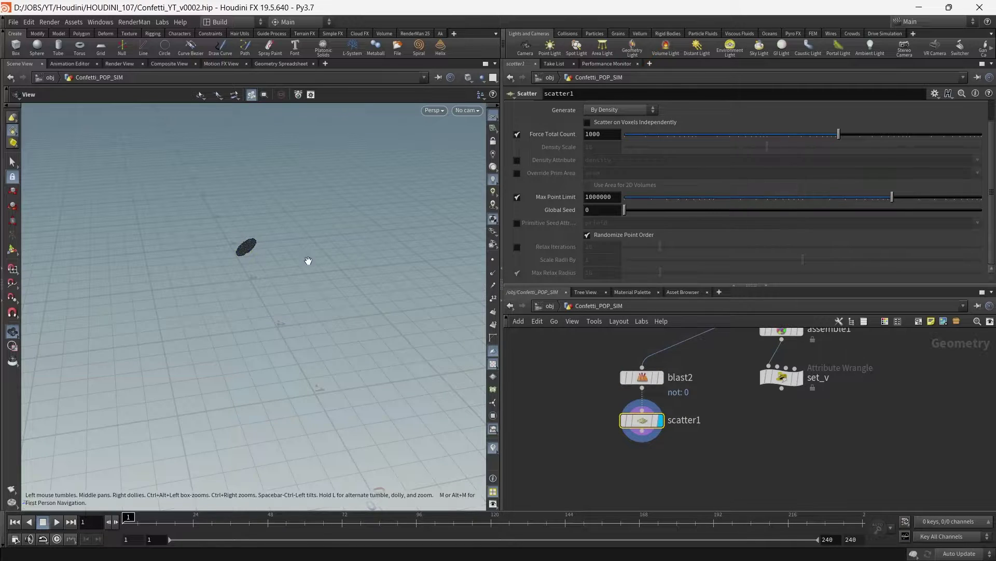
pyautogui.scroll(3, 245, 246)
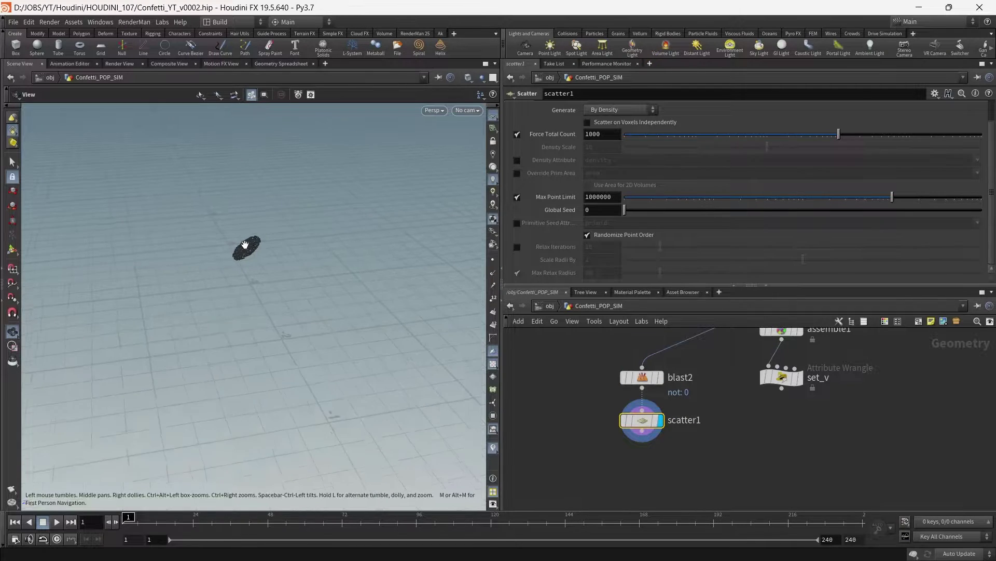
pyautogui.click(493, 218)
pyautogui.click(530, 466)
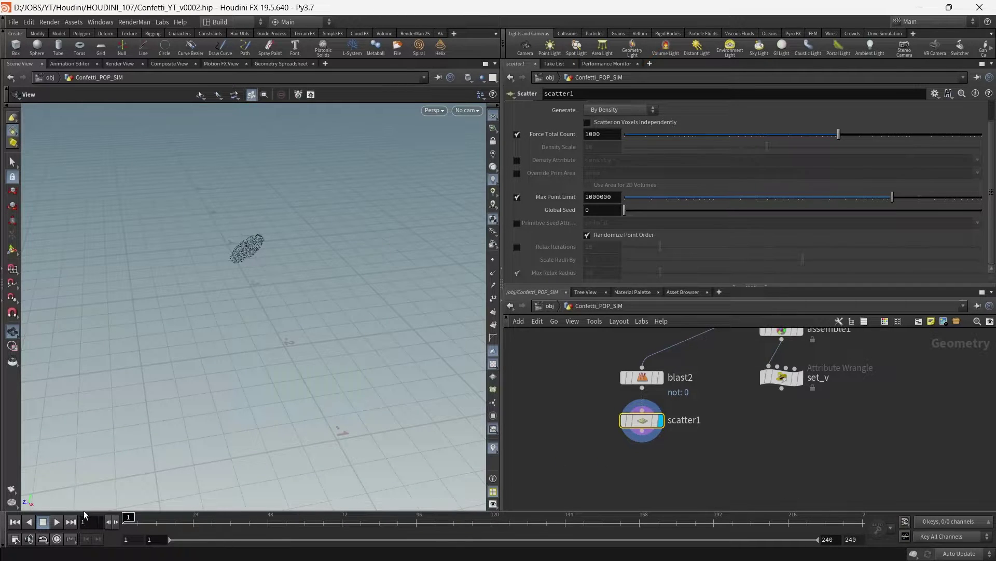
# Enable real-time playback and play the timeline from frame 1 to check whether the scattered points change over time.
pyautogui.click(57, 522)
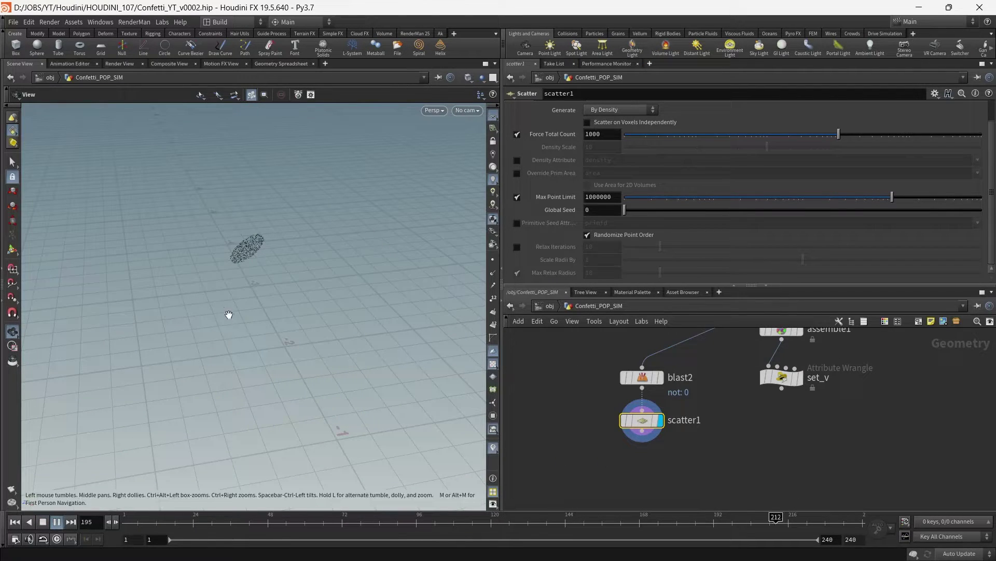
pyautogui.click(42, 522)
pyautogui.click(57, 540)
pyautogui.click(57, 522)
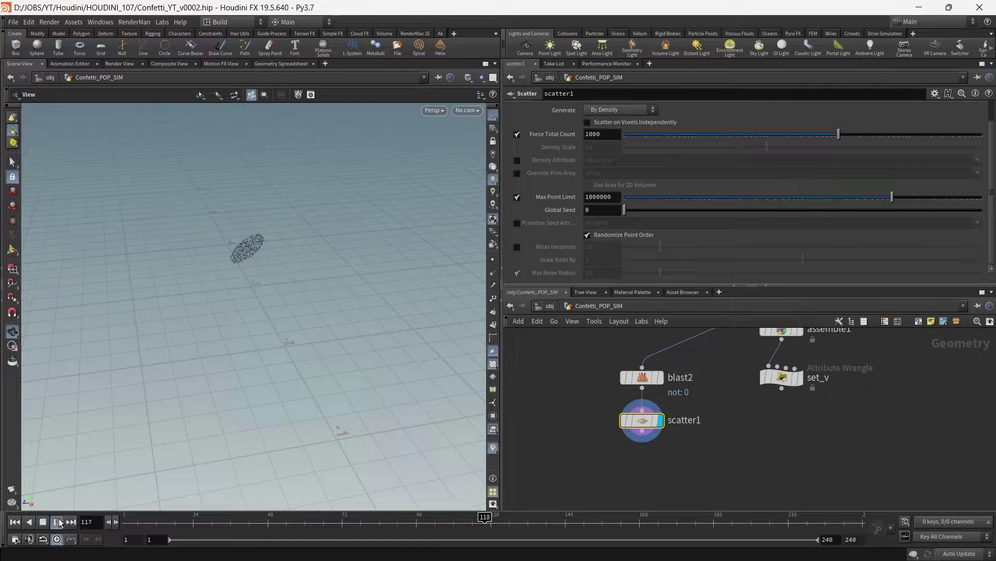
pyautogui.click(14, 522)
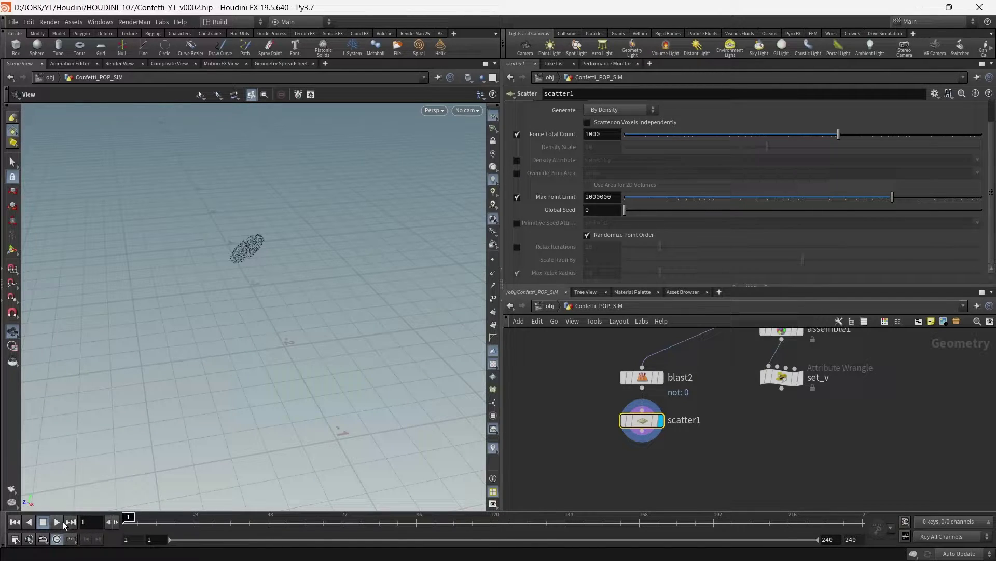
pyautogui.click(61, 523)
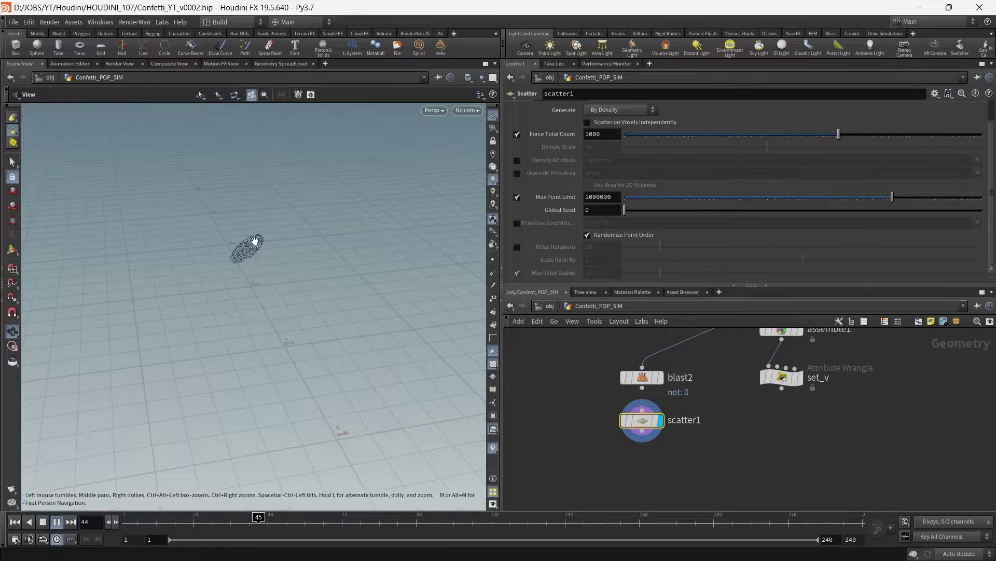
pyautogui.moveTo(254, 240)
pyautogui.mouseDown()
pyautogui.moveTo(267, 256)
pyautogui.moveTo(243, 252)
pyautogui.mouseUp()
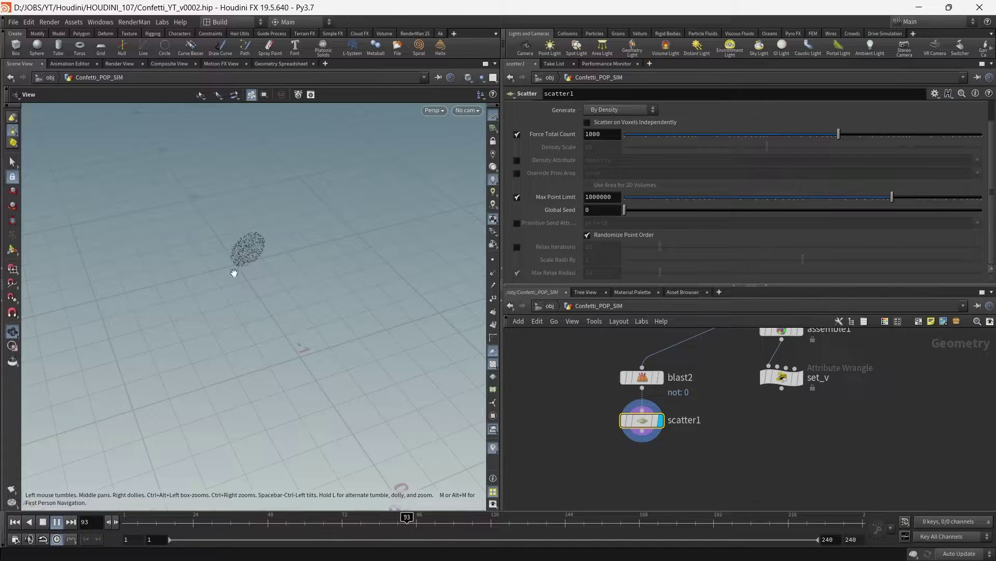
# Set scatter1's Global Seed to $F, stop playback and show the evaluated seed value.
pyautogui.click(619, 210)
pyautogui.write('$')
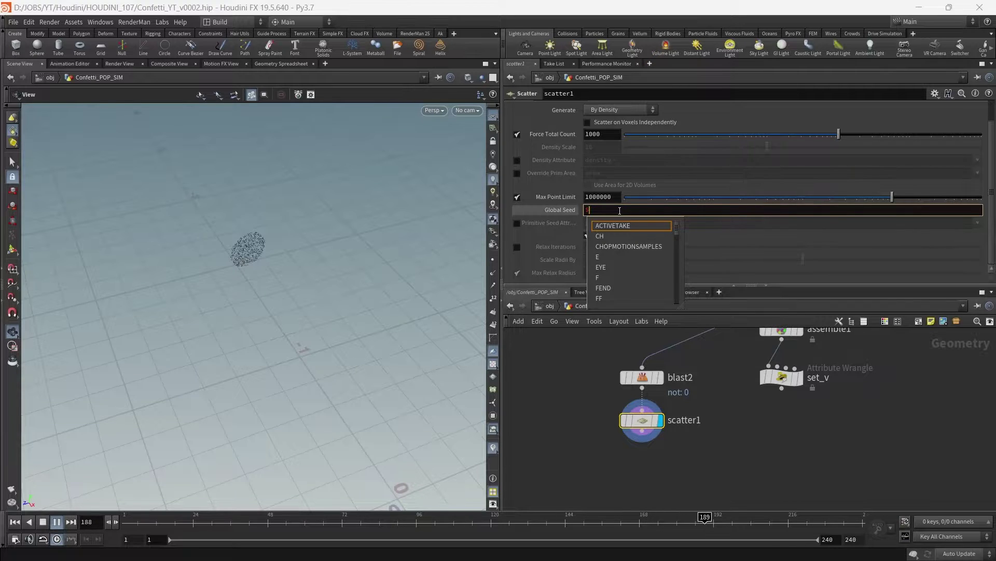
pyautogui.write('F')
pyautogui.press('Return')
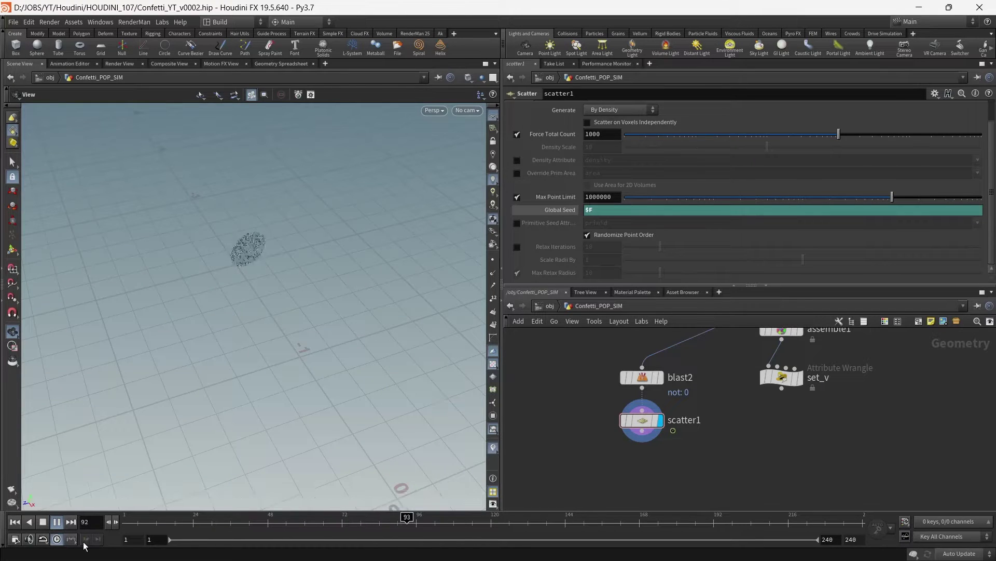
pyautogui.click(58, 520)
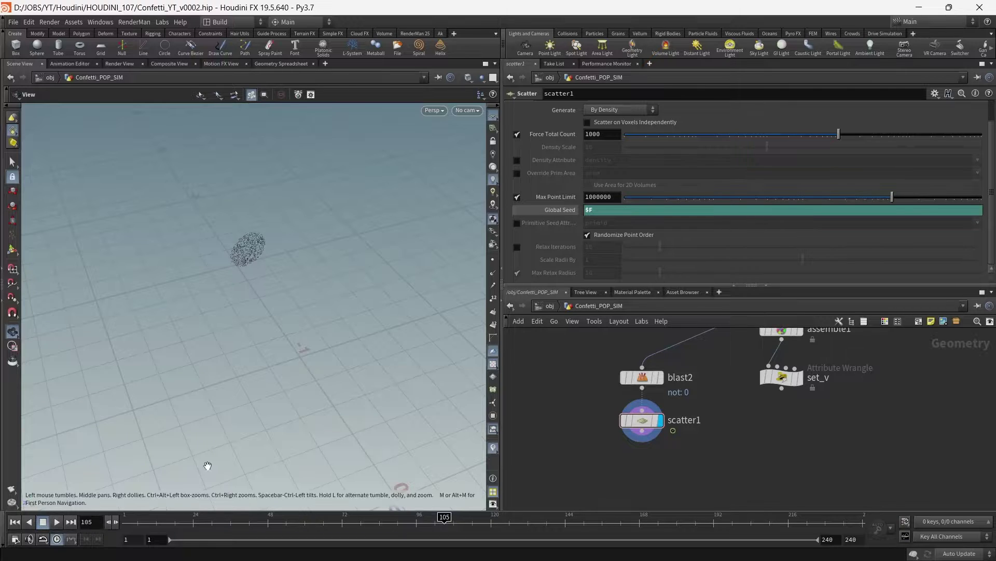
pyautogui.keyDown('ctrl'); pyautogui.keyDown('shift'); pyautogui.click(561, 210); pyautogui.keyUp('shift'); pyautogui.keyUp('ctrl')
# Add an Attribute Transfer node below scatter1 and connect set_v to its second input.
pyautogui.moveTo(690, 459); pyautogui.dragTo(677, 439, button='middle')
pyautogui.press('Tab')
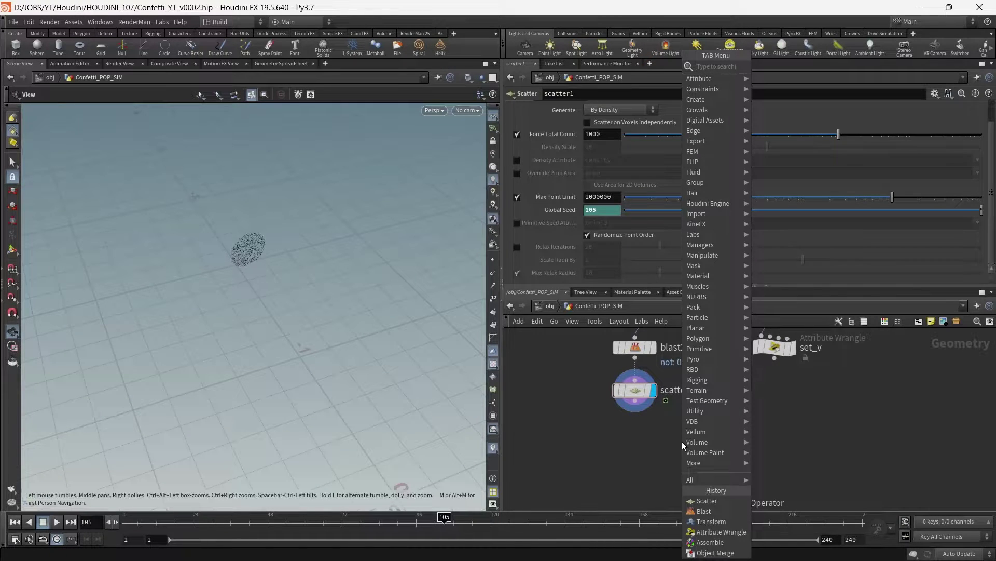
pyautogui.write('attra')
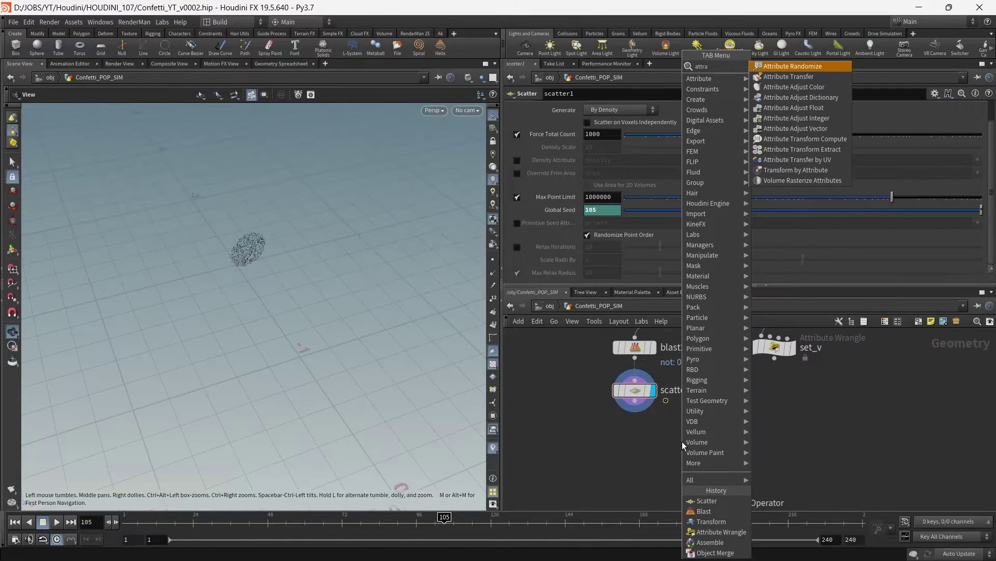
pyautogui.press('Down')
pyautogui.press('Return')
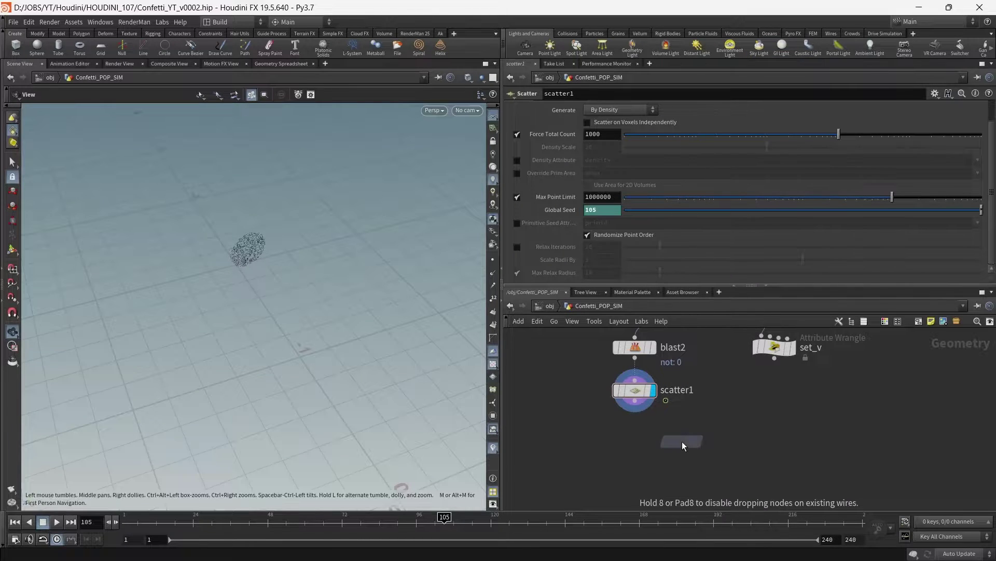
pyautogui.click(636, 434)
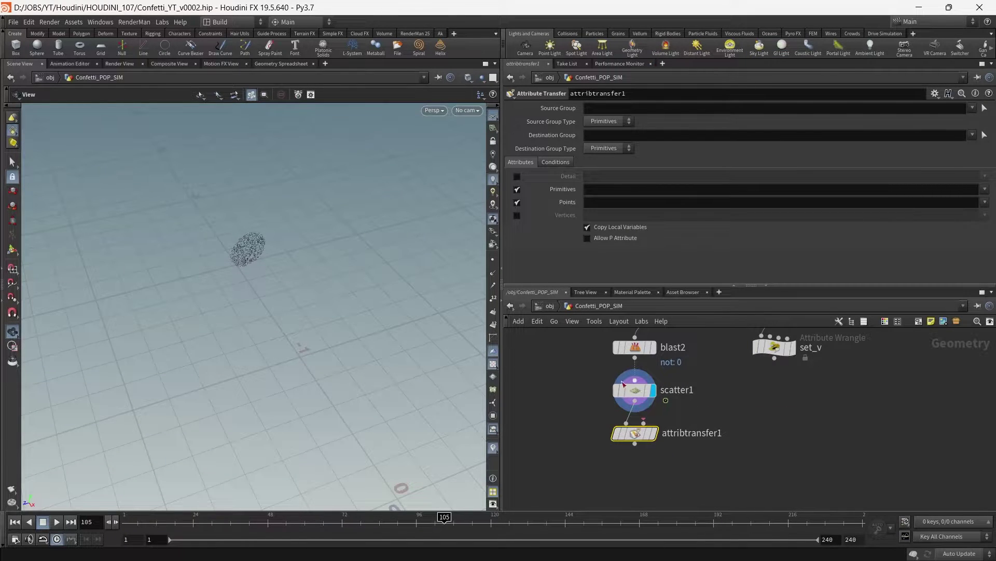
pyautogui.moveTo(303, 285)
pyautogui.mouseDown()
pyautogui.moveTo(291, 269)
pyautogui.moveTo(374, 360)
pyautogui.mouseUp()
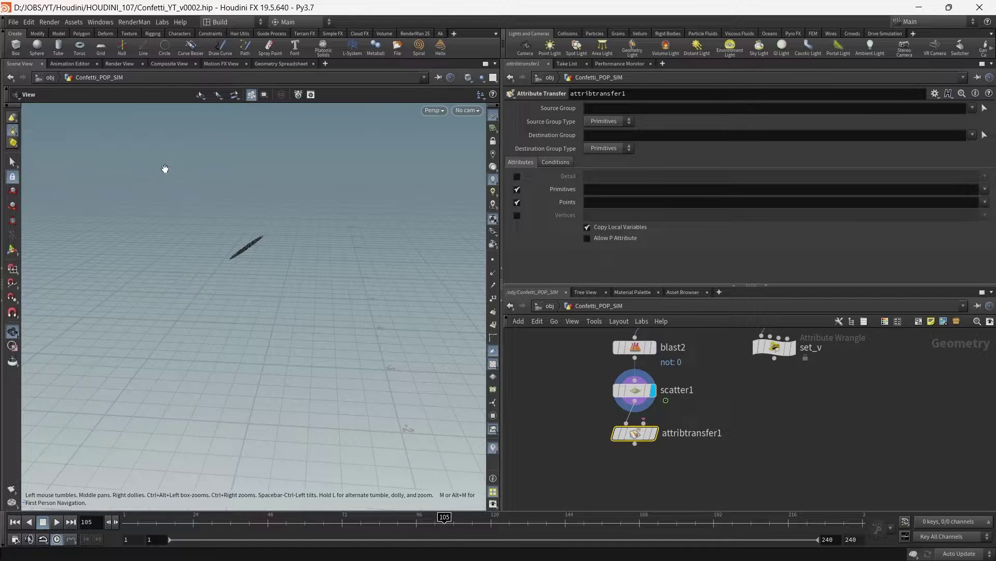
pyautogui.moveTo(635, 433); pyautogui.dragTo(763, 389)
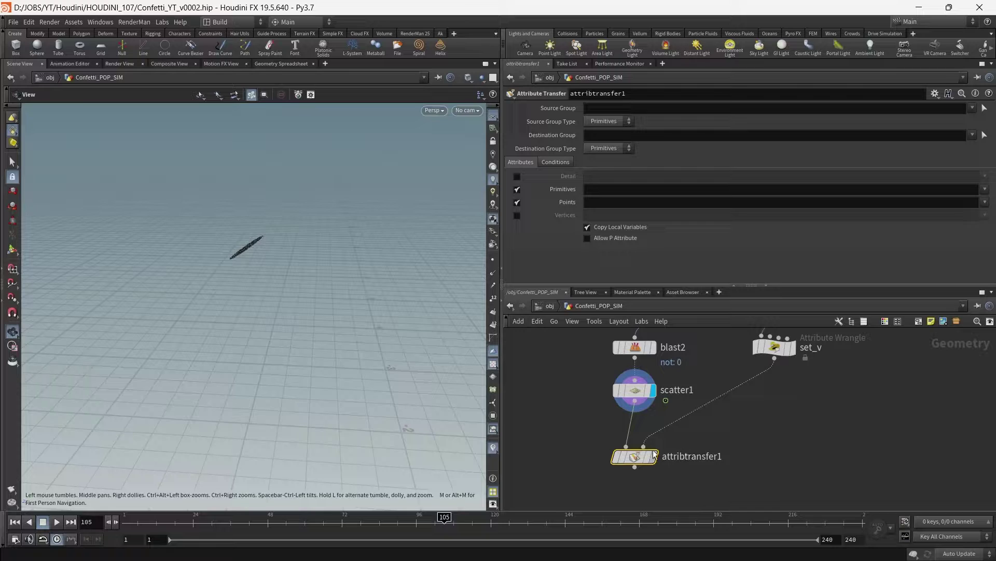
# Limit attribtransfer1 to the point attribute v with primitive attributes turned off, and display the node.
pyautogui.click(517, 189)
pyautogui.click(595, 202)
pyautogui.write('v')
pyautogui.press('Return')
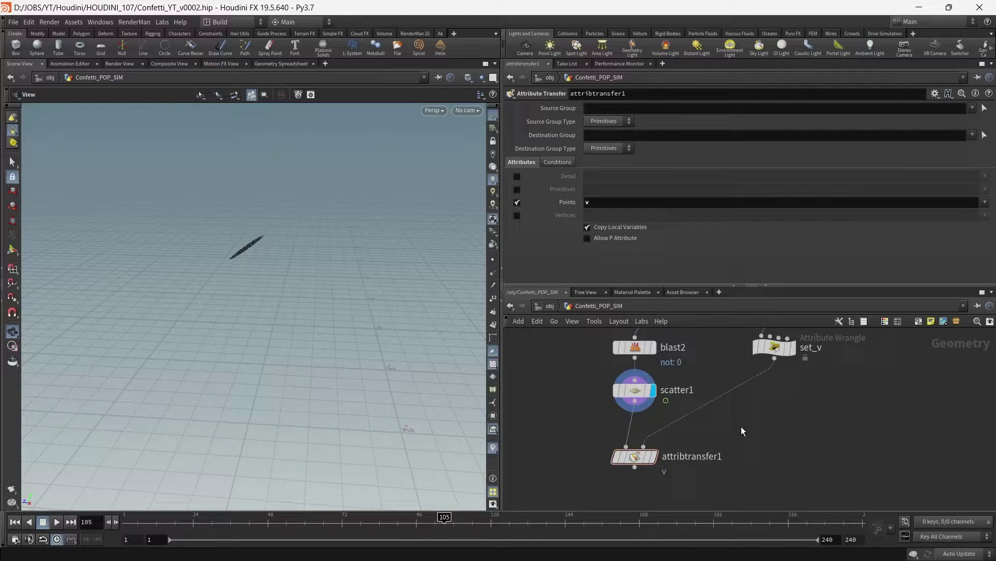
pyautogui.click(657, 459)
pyautogui.moveTo(353, 275); pyautogui.dragTo(332, 296)
# Add a Point Velocity node connected below attribtransfer1.
pyautogui.scroll(-3, 722, 402)
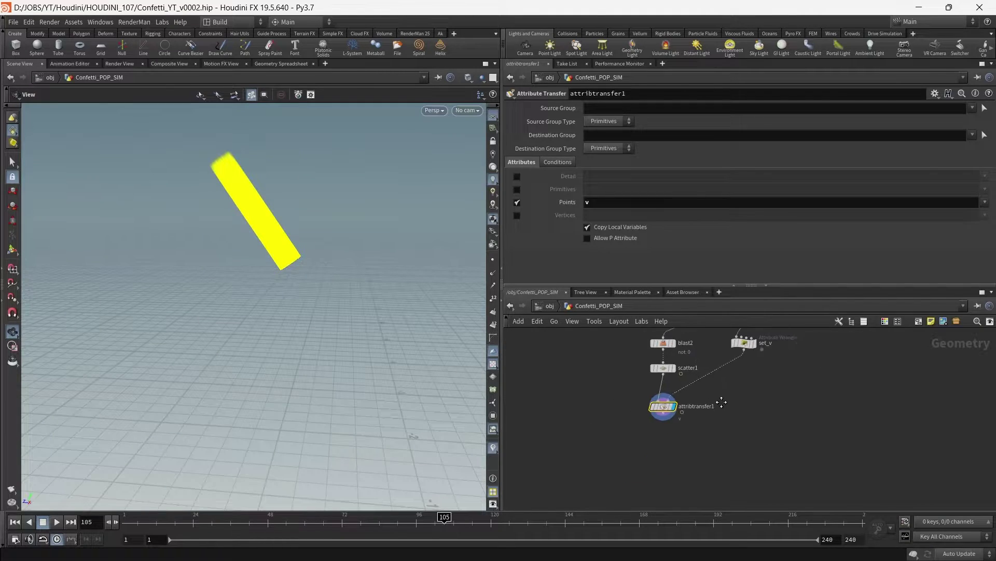
pyautogui.scroll(2, 708, 447)
pyautogui.press('Tab')
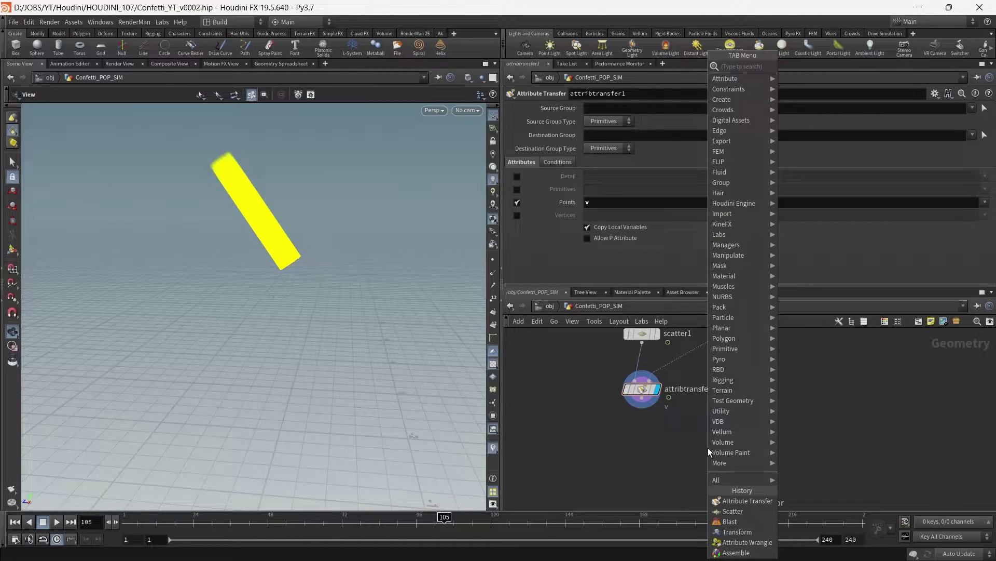
pyautogui.write('poin')
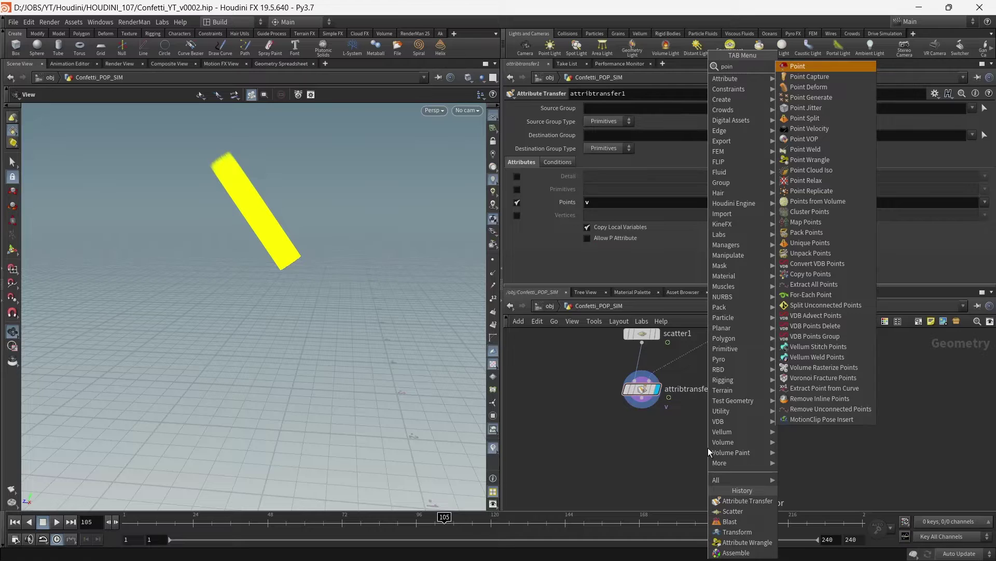
pyautogui.write('t w')
pyautogui.press('Return')
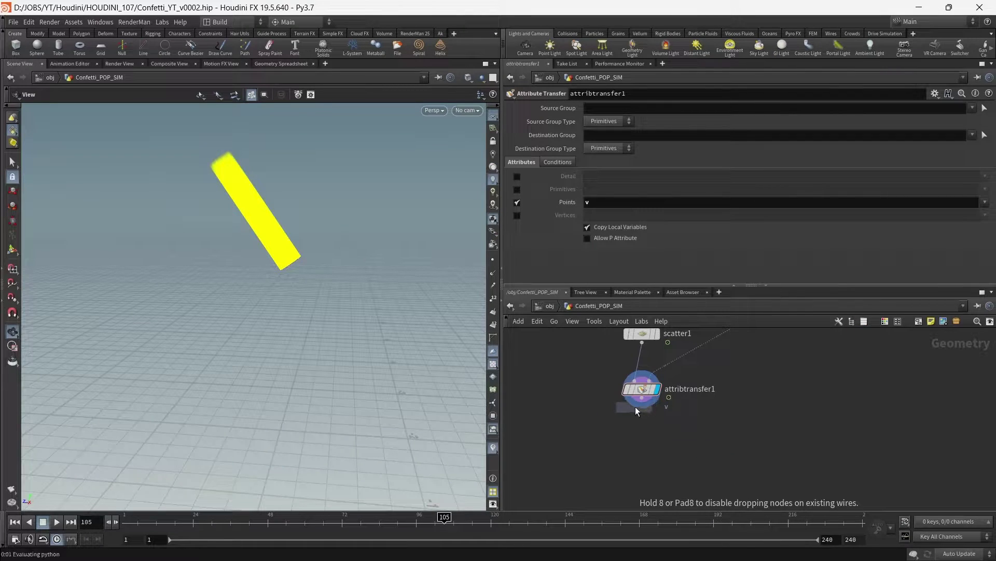
pyautogui.click(640, 421)
# Set pointvelocity1's Initialization to Keep Incoming and display the node.
pyautogui.click(621, 157)
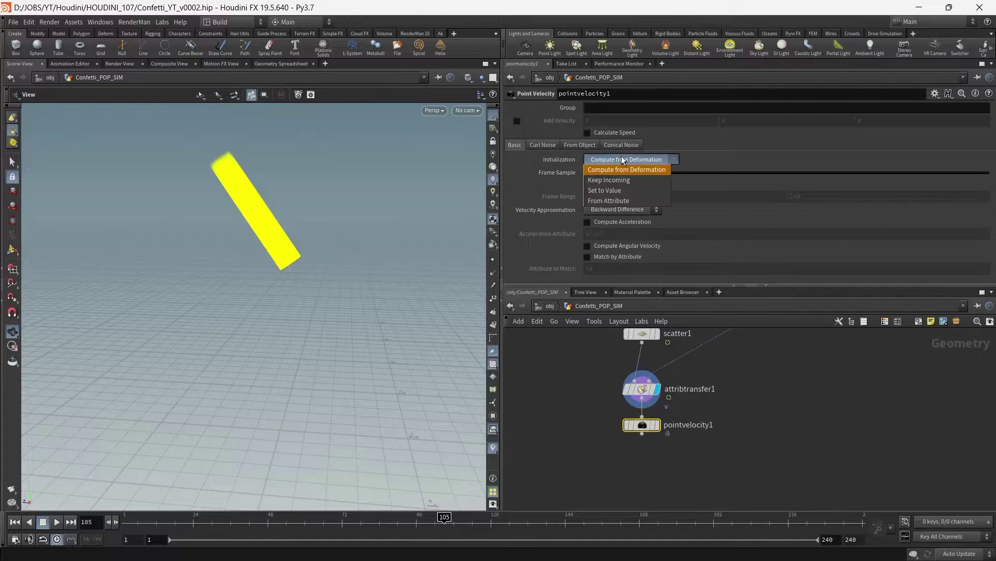
pyautogui.click(636, 180)
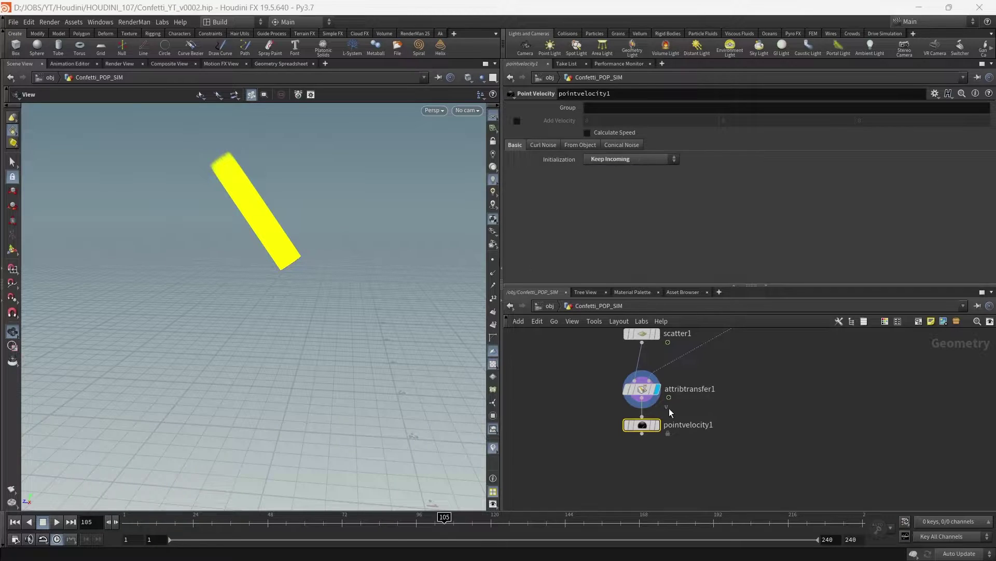
pyautogui.click(656, 425)
# Enable Add Curl Noise on pointvelocity1 and set the noise Scale to 0.1.
pyautogui.click(543, 145)
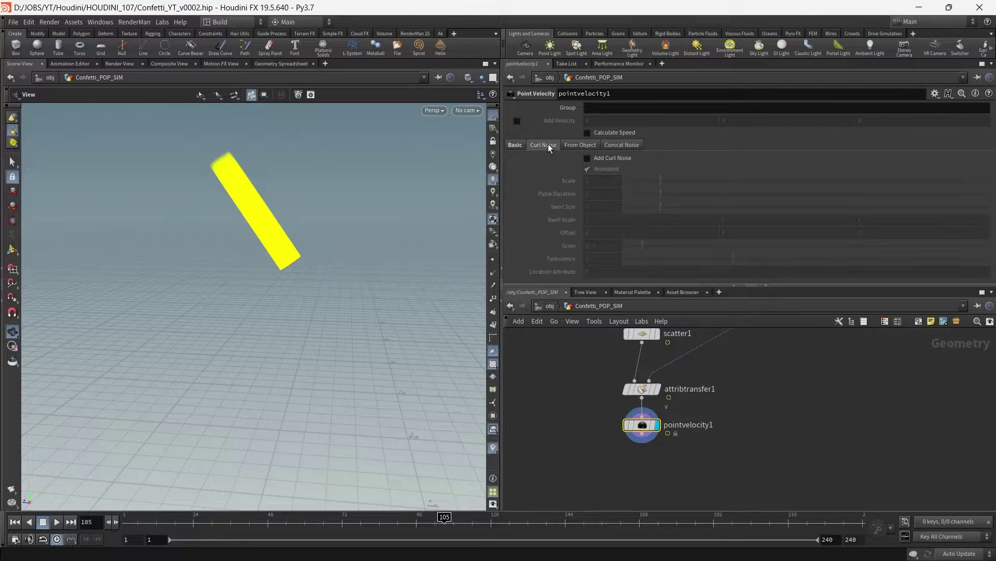
pyautogui.click(588, 158)
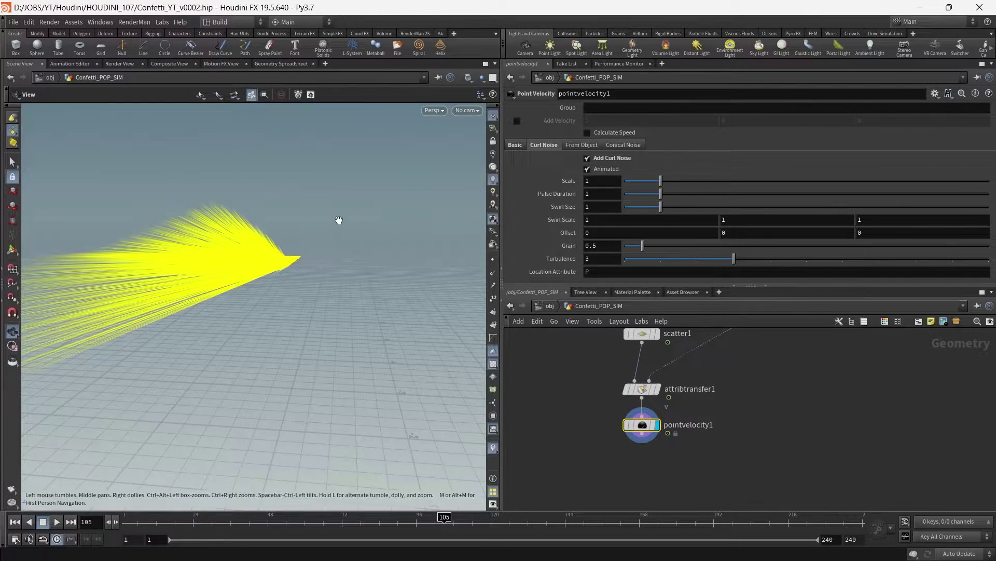
pyautogui.moveTo(338, 220); pyautogui.dragTo(294, 264)
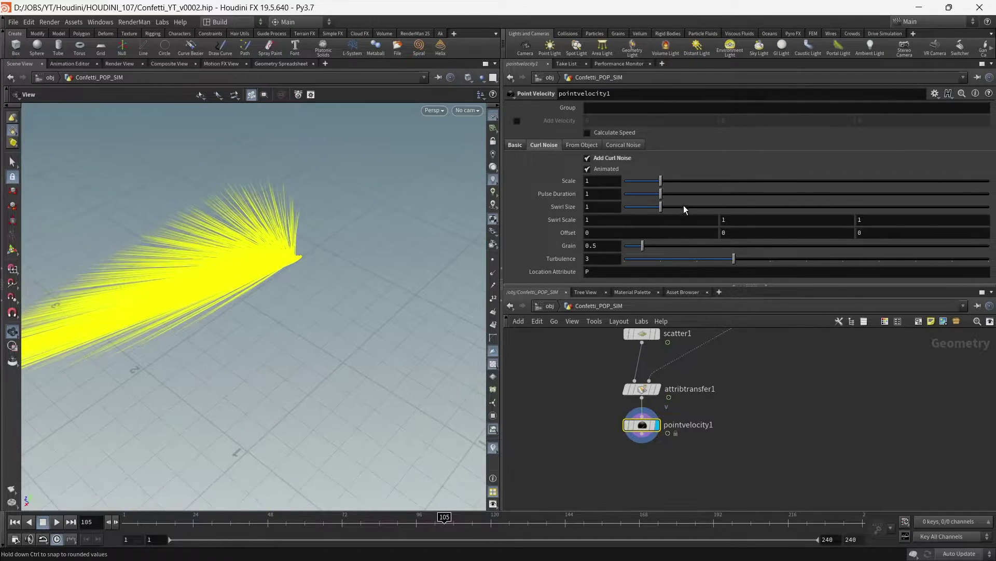
pyautogui.click(589, 181)
pyautogui.press('Return')
pyautogui.click(585, 181)
pyautogui.write('0.')
pyautogui.press('Return')
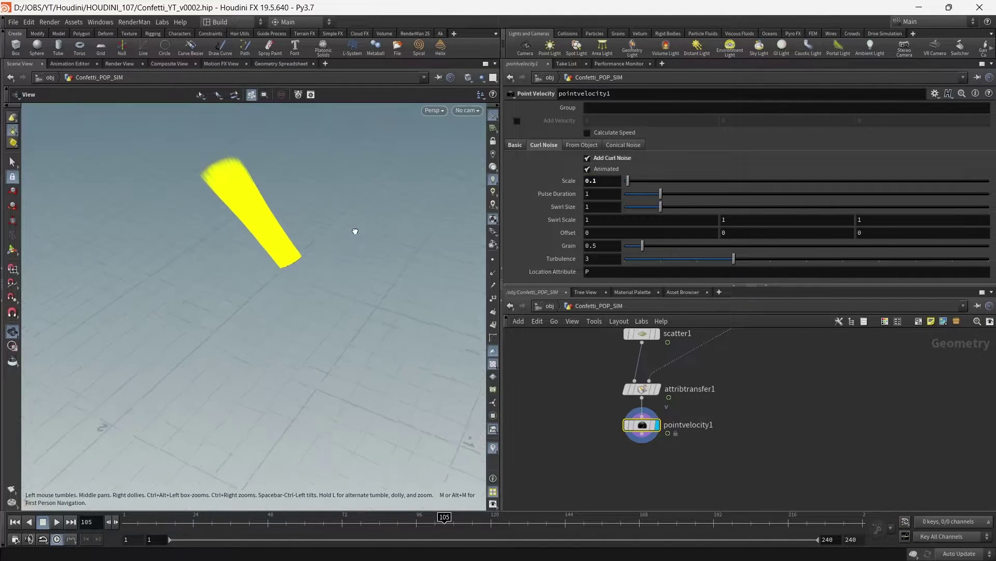
pyautogui.moveTo(319, 229)
pyautogui.mouseDown()
pyautogui.moveTo(371, 303)
pyautogui.moveTo(425, 260)
pyautogui.moveTo(434, 270)
pyautogui.mouseUp()
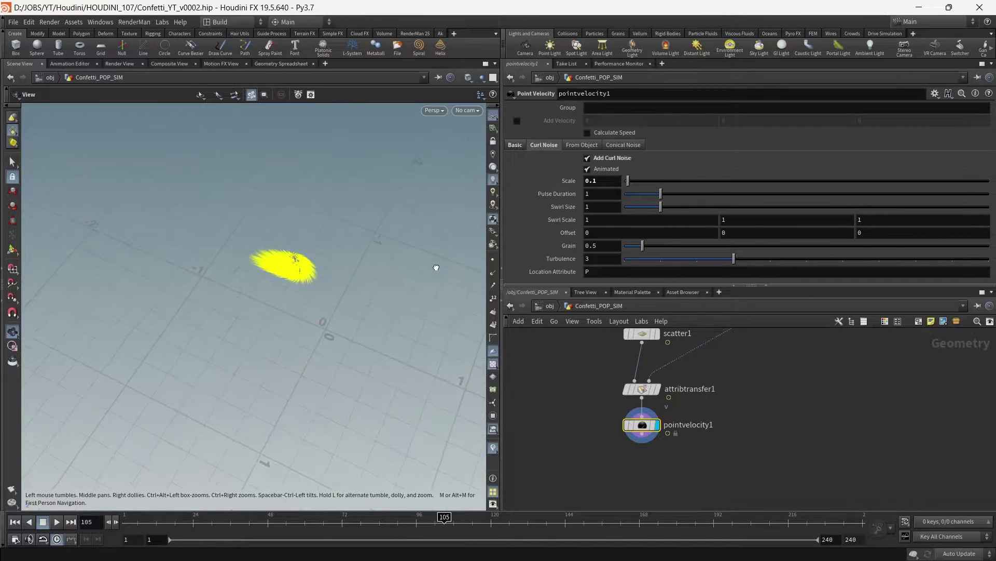
# Set the curl noise Swirl Size to 0.1 and the noise Scale to 0.01 on pointvelocity1.
pyautogui.click(585, 207)
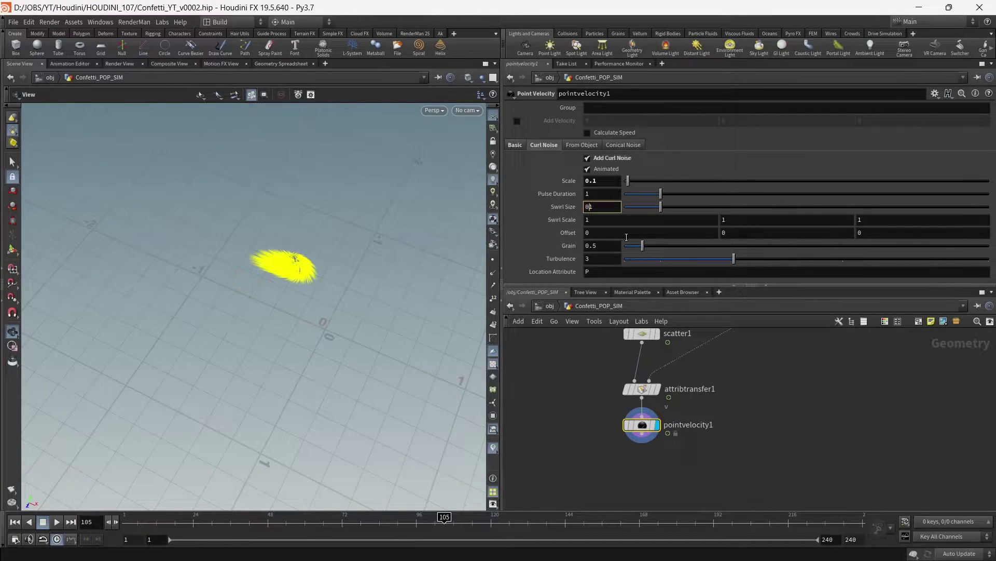
pyautogui.write('0.')
pyautogui.press('Return')
pyautogui.moveTo(402, 289)
pyautogui.mouseDown()
pyautogui.moveTo(275, 254)
pyautogui.moveTo(350, 241)
pyautogui.mouseUp()
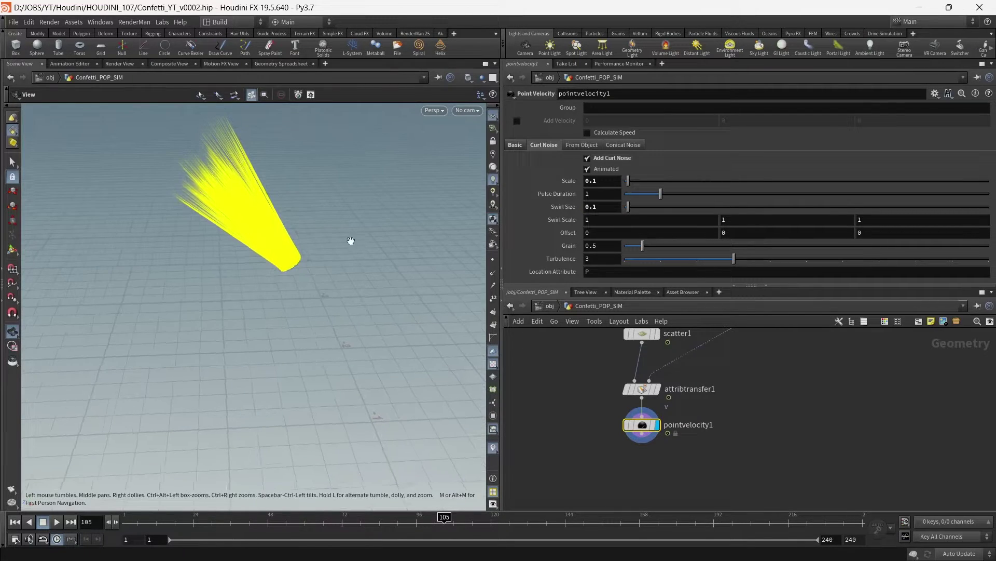
pyautogui.click(593, 181)
pyautogui.press('Return')
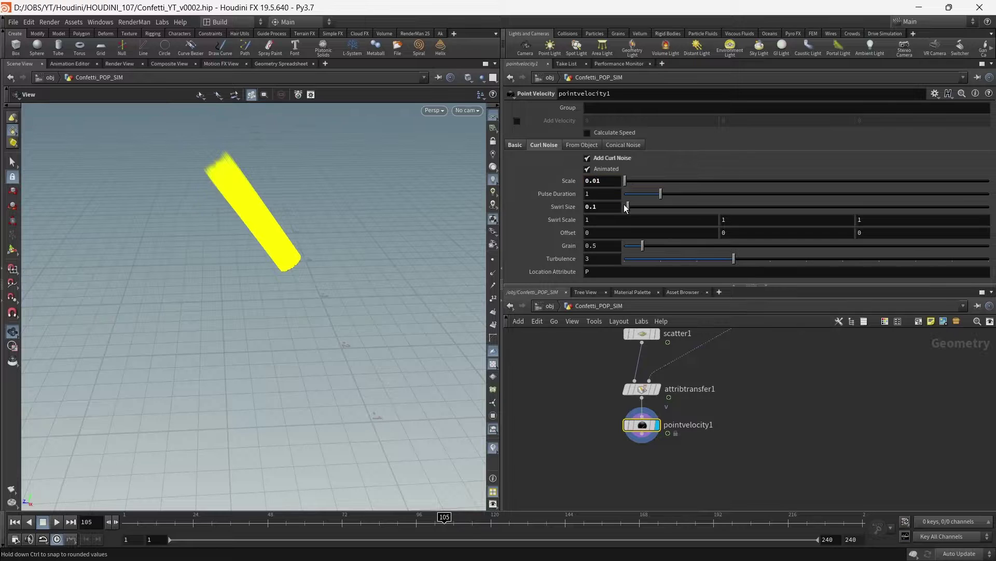
pyautogui.moveTo(357, 218)
pyautogui.mouseDown()
pyautogui.moveTo(351, 247)
pyautogui.moveTo(318, 247)
pyautogui.moveTo(369, 310)
pyautogui.mouseUp()
pyautogui.click(628, 412)
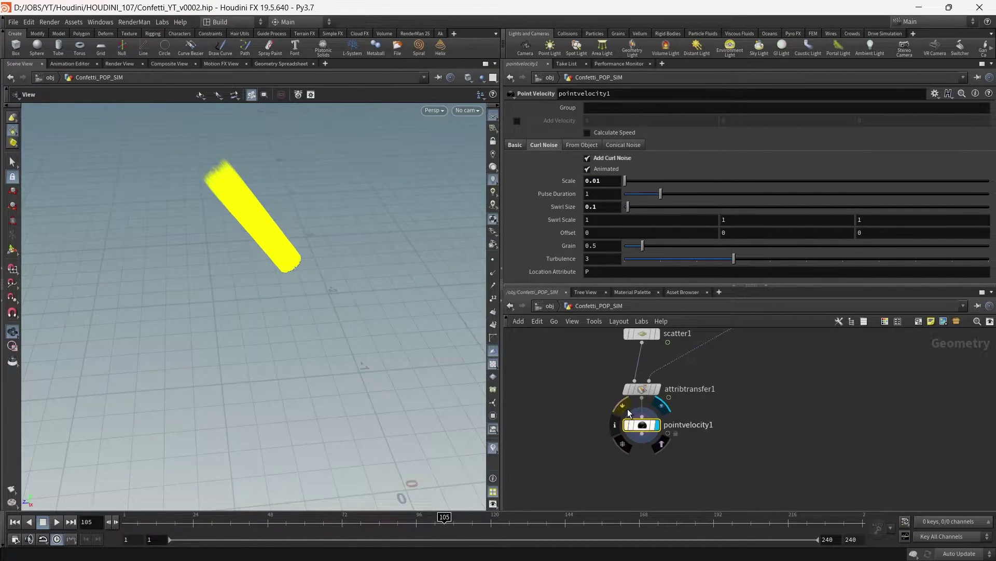
pyautogui.click(629, 413)
pyautogui.click(629, 413)
pyautogui.click(628, 412)
pyautogui.click(628, 413)
pyautogui.click(629, 412)
pyautogui.click(628, 412)
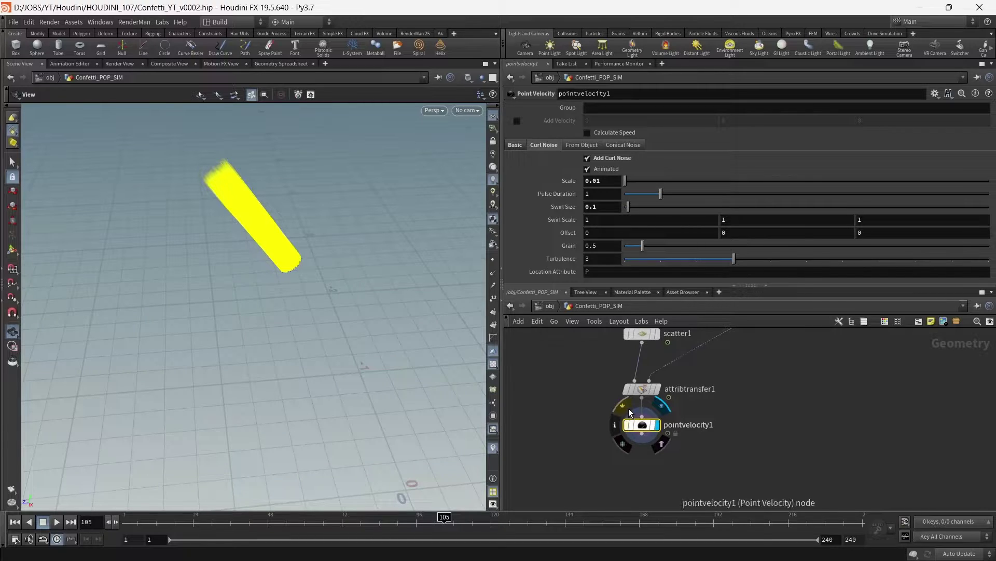
pyautogui.moveTo(686, 461); pyautogui.dragTo(684, 439, button='middle')
pyautogui.click(684, 440)
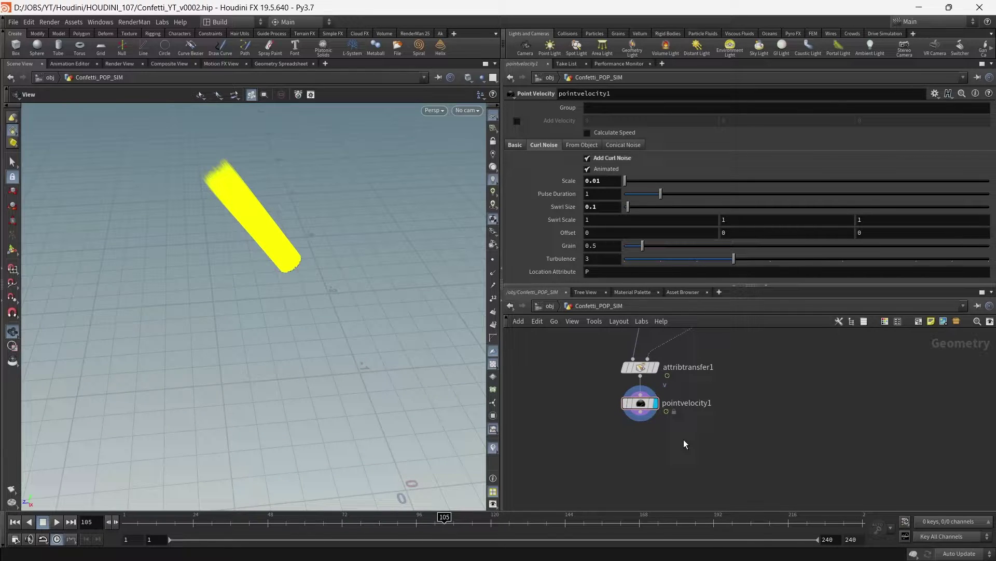
# Add an Attribute Wrangle node connected below pointvelocity1.
pyautogui.moveTo(235, 279); pyautogui.dragTo(272, 231)
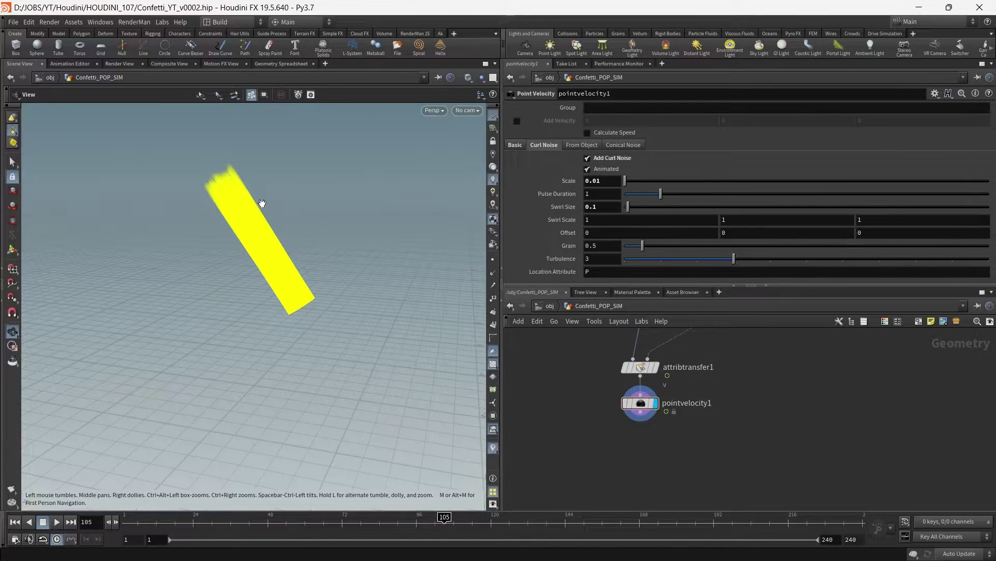
pyautogui.moveTo(258, 182); pyautogui.dragTo(232, 182)
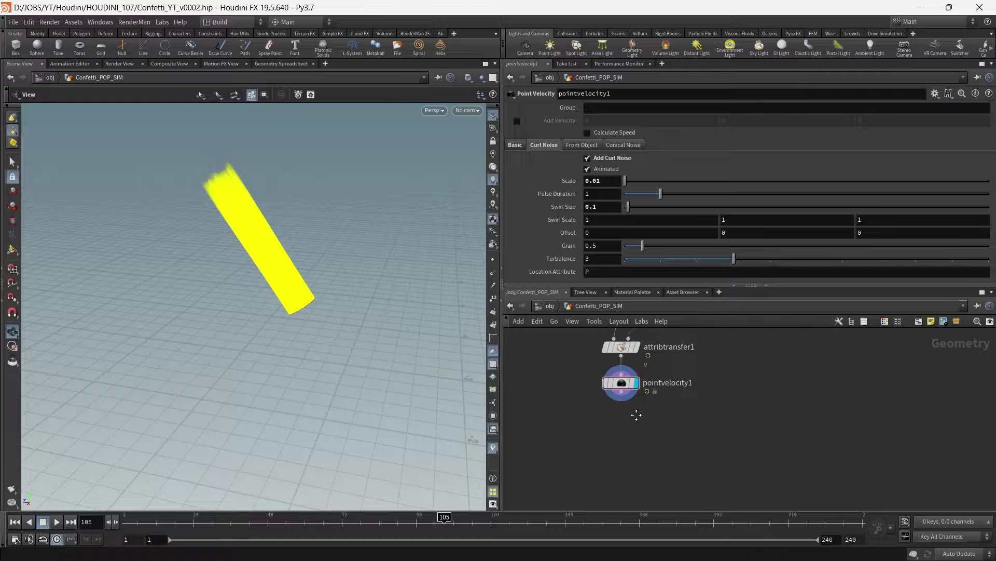
pyautogui.scroll(2, 636, 423)
pyautogui.press('Tab')
pyautogui.write('wran')
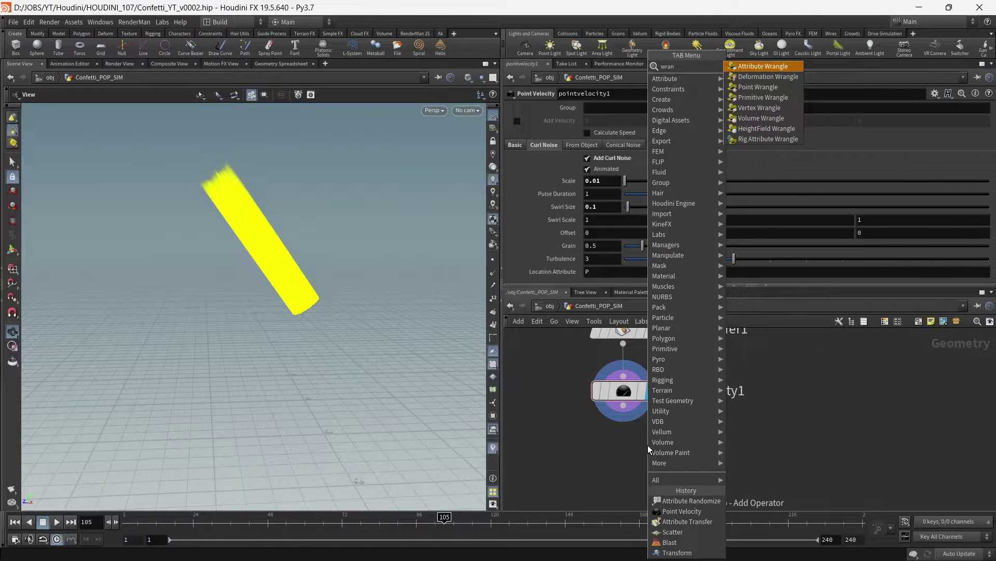
pyautogui.press('Return')
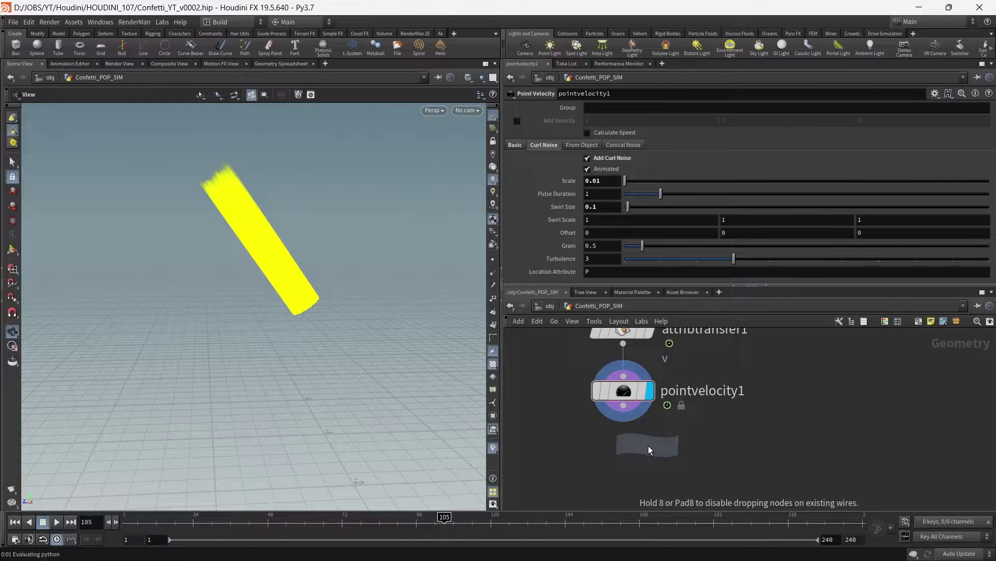
pyautogui.click(626, 449)
# Display the output of attribwrangle1 in the viewport.
pyautogui.moveTo(329, 296); pyautogui.dragTo(380, 330)
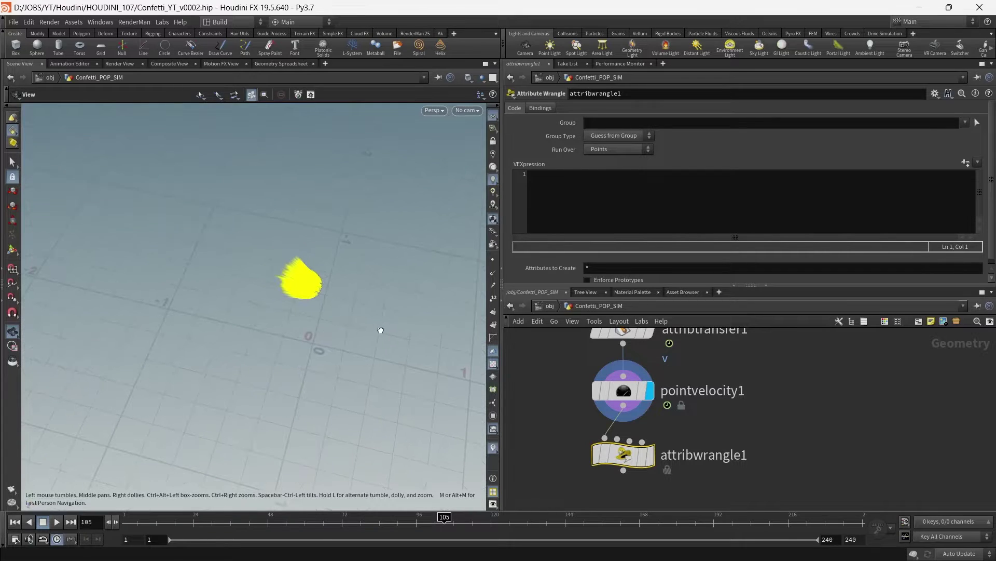
pyautogui.moveTo(327, 288)
pyautogui.mouseDown()
pyautogui.moveTo(336, 294)
pyautogui.moveTo(326, 292)
pyautogui.moveTo(322, 317)
pyautogui.moveTo(324, 294)
pyautogui.mouseUp()
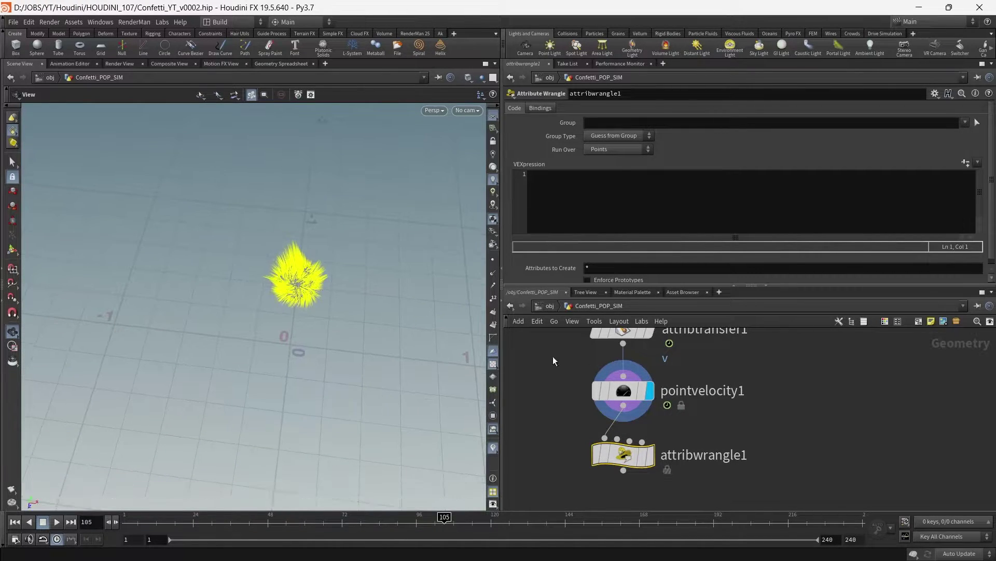
pyautogui.click(595, 366)
pyautogui.click(595, 366)
pyautogui.moveTo(346, 326); pyautogui.dragTo(329, 296)
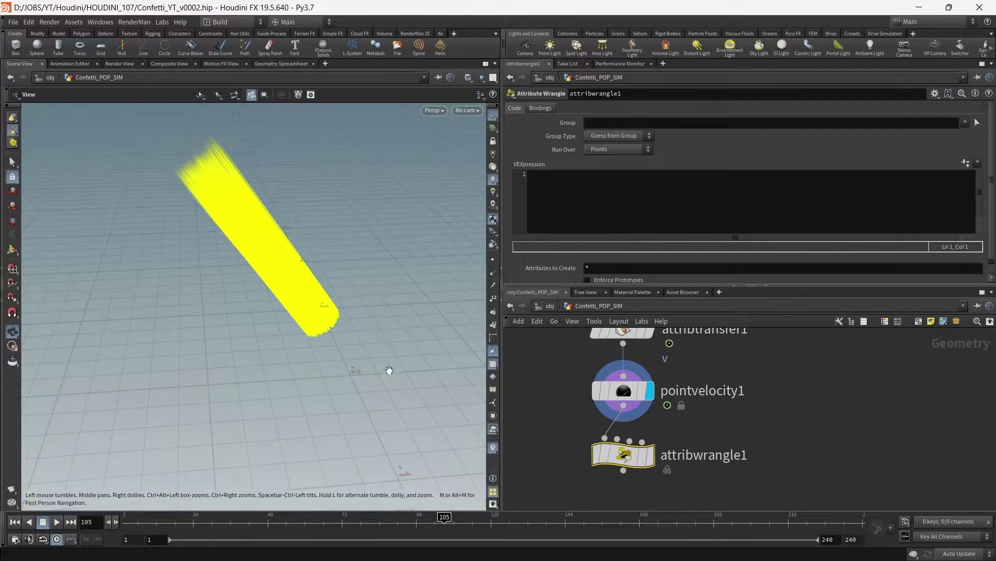
pyautogui.moveTo(389, 369); pyautogui.dragTo(367, 343)
pyautogui.click(652, 456)
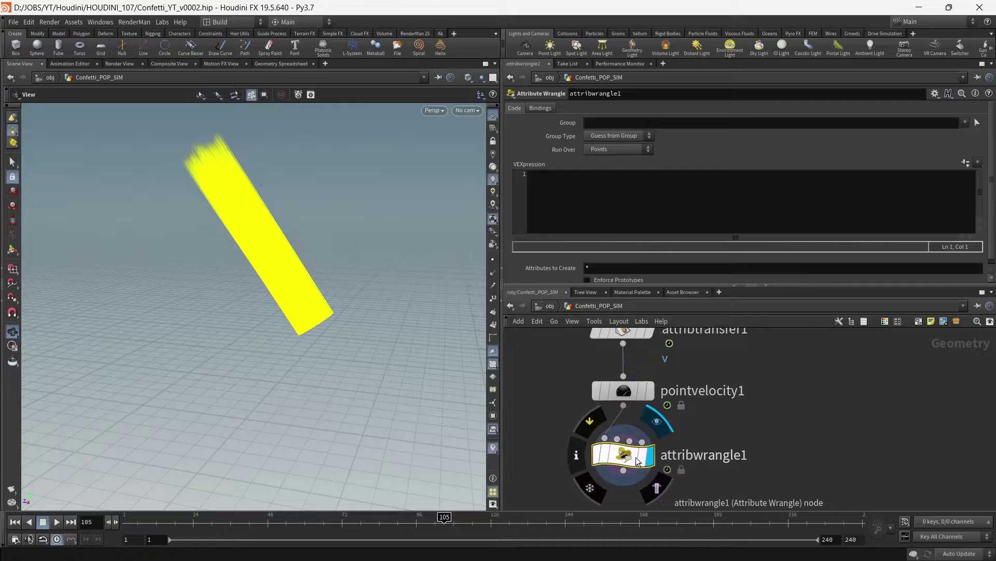
pyautogui.click(635, 217)
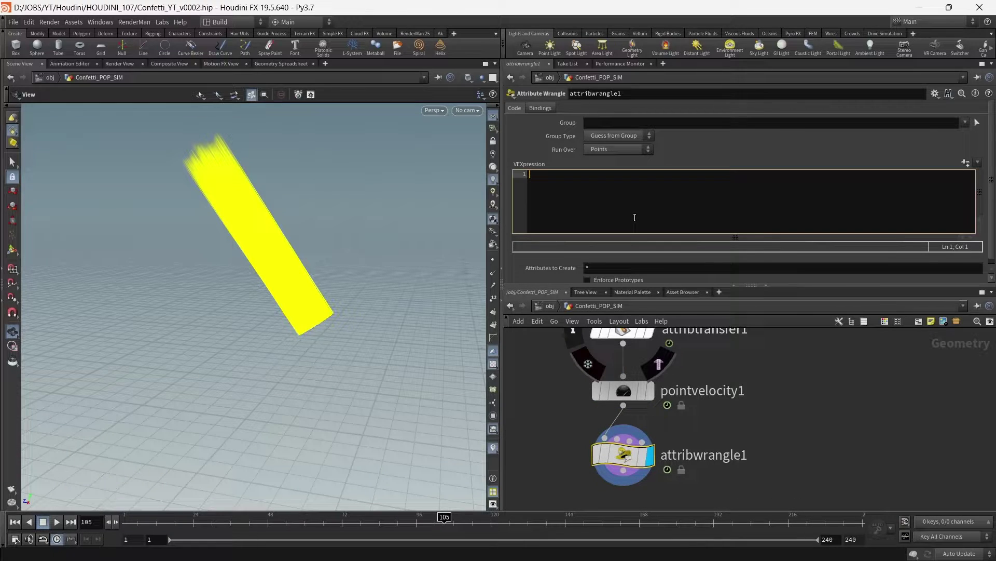
pyautogui.write('vec')
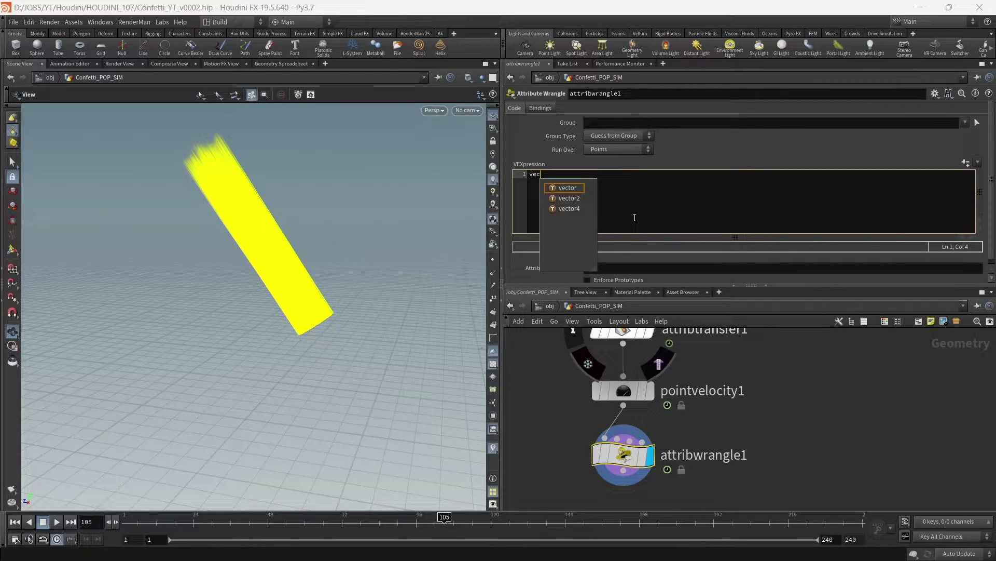
pyautogui.press('BackSpace')
pyautogui.press('BackSpace')
pyautogui.write('f')
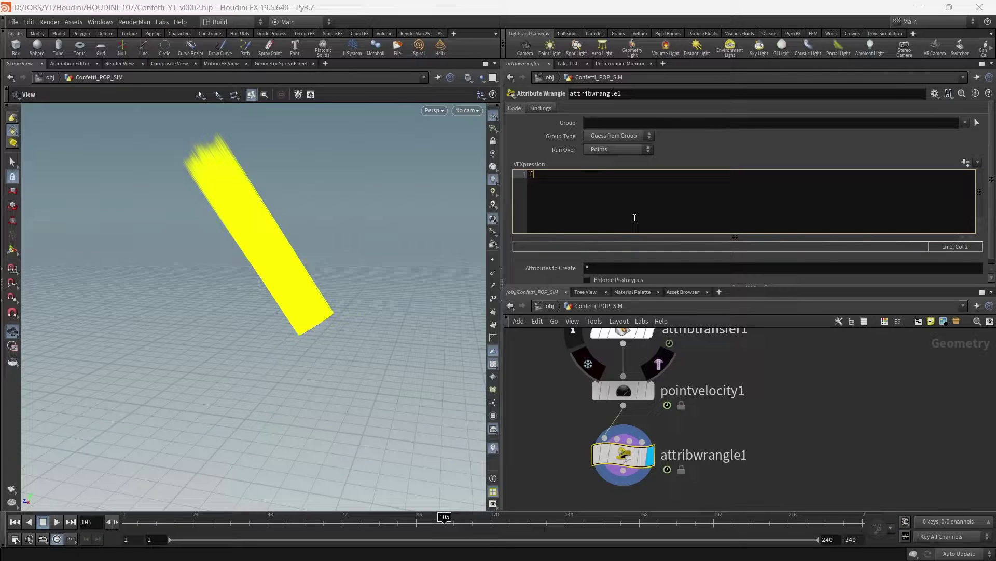
pyautogui.write('loat rand = ra')
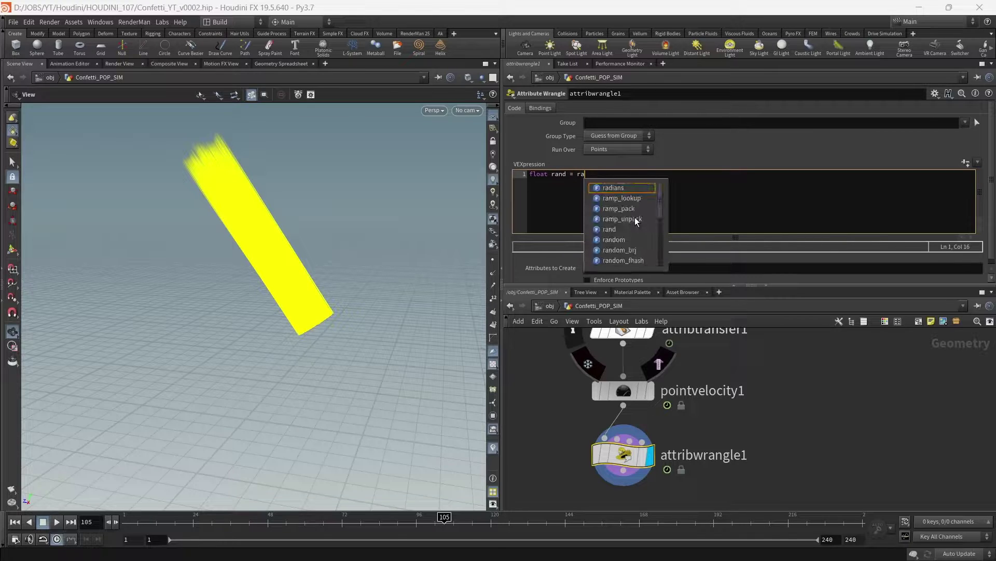
pyautogui.press('BackSpace')
pyautogui.press('BackSpace')
pyautogui.press('BackSpace')
pyautogui.press('BackSpace')
pyautogui.press('BackSpace')
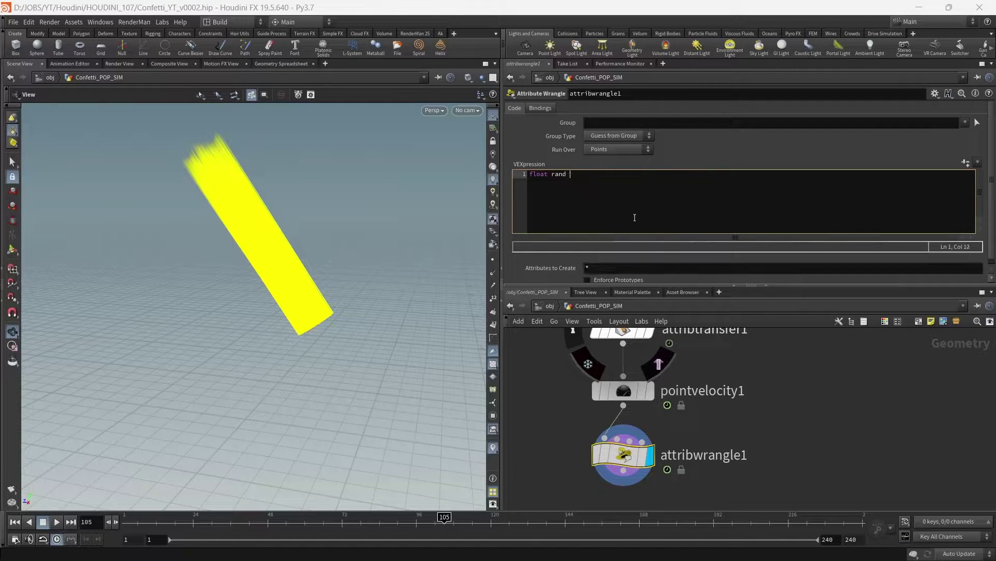
pyautogui.write('om = ran')
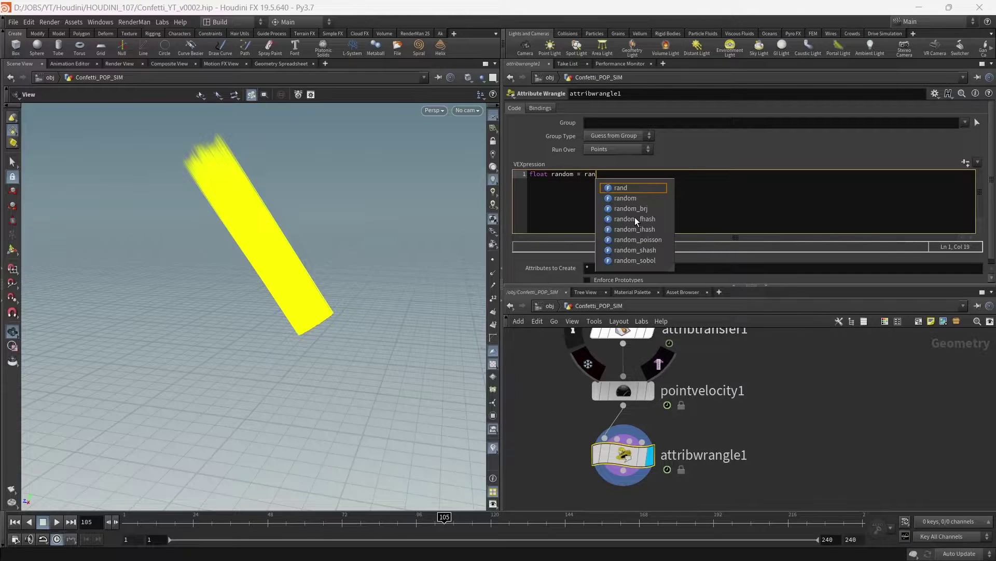
pyautogui.press('Return')
pyautogui.write('(')
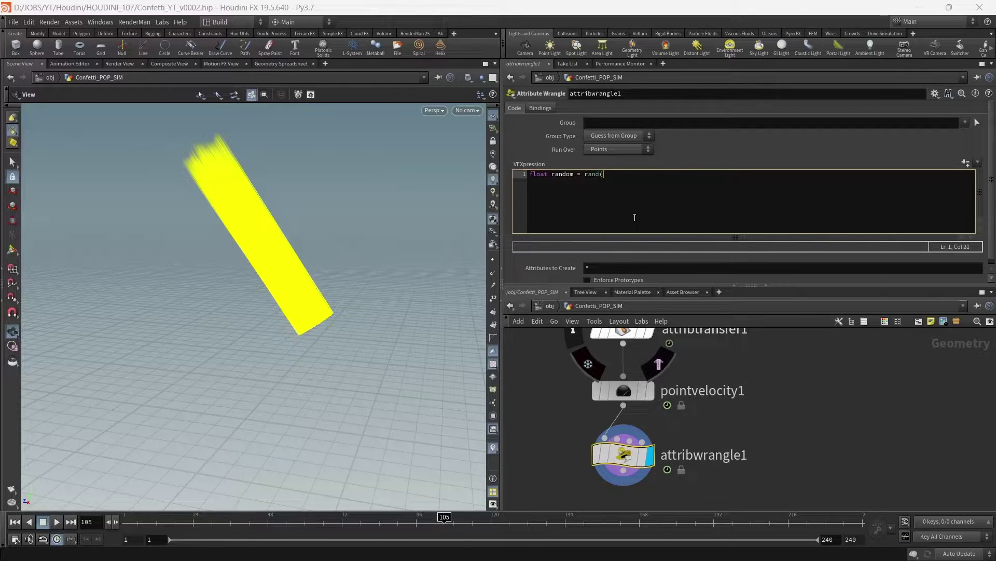
pyautogui.write('@p')
pyautogui.press('Return')
pyautogui.press('Return')
# Multiply the velocity by the random value with the VEX line v@v *= random; and apply the code.
pyautogui.write('v@v *')
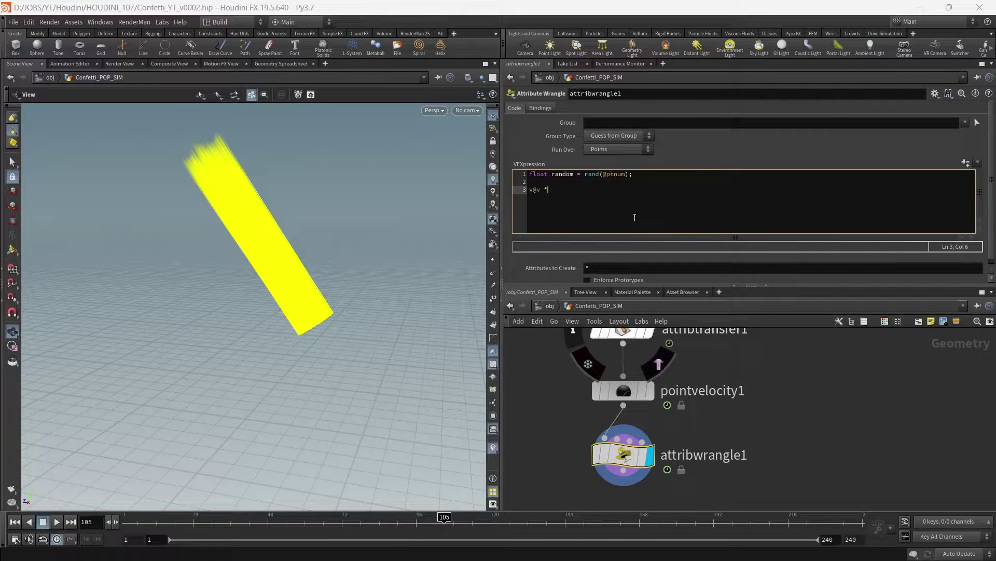
pyautogui.write('= random;')
pyautogui.click(811, 434)
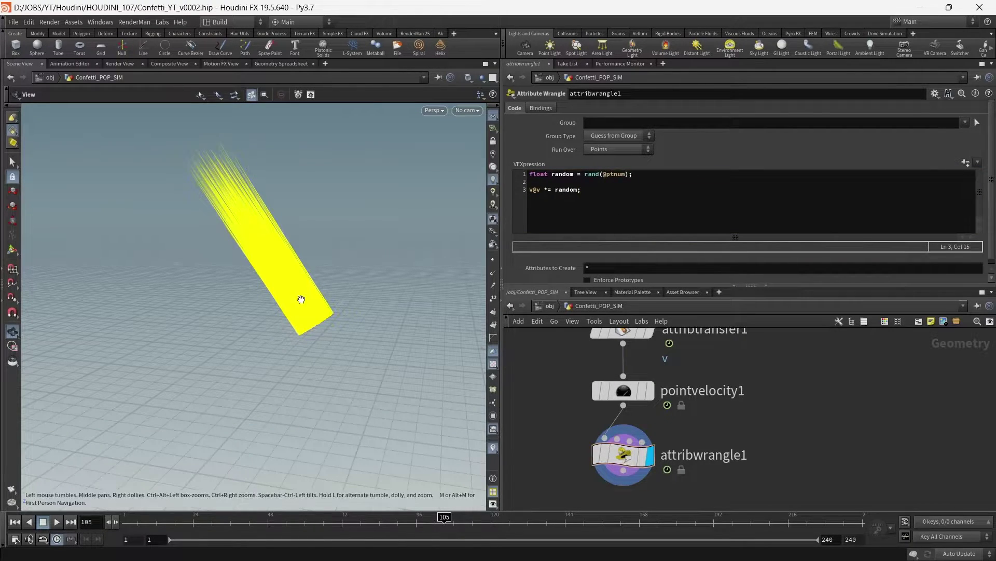
pyautogui.moveTo(301, 299); pyautogui.dragTo(289, 267)
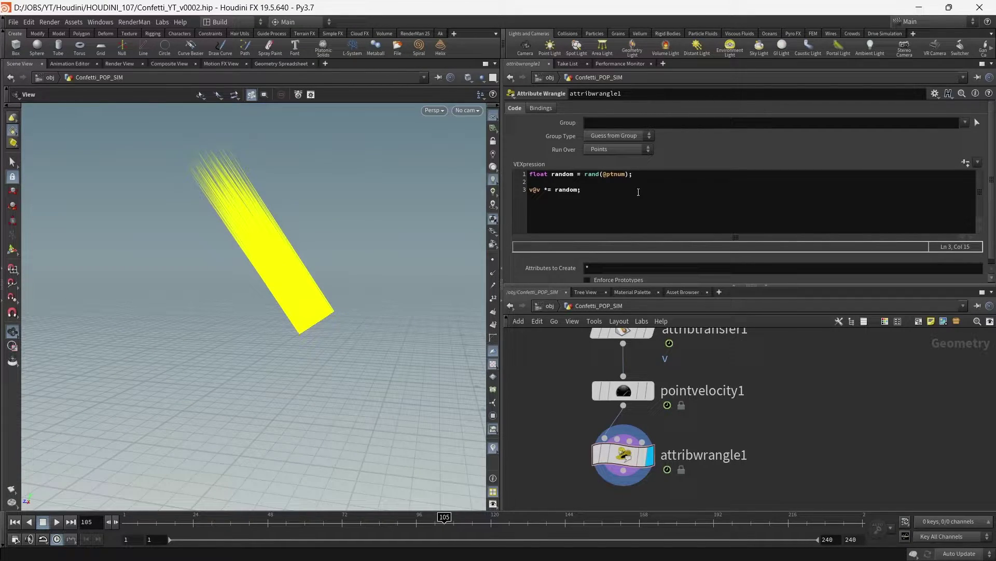
pyautogui.moveTo(583, 175); pyautogui.dragTo(623, 177)
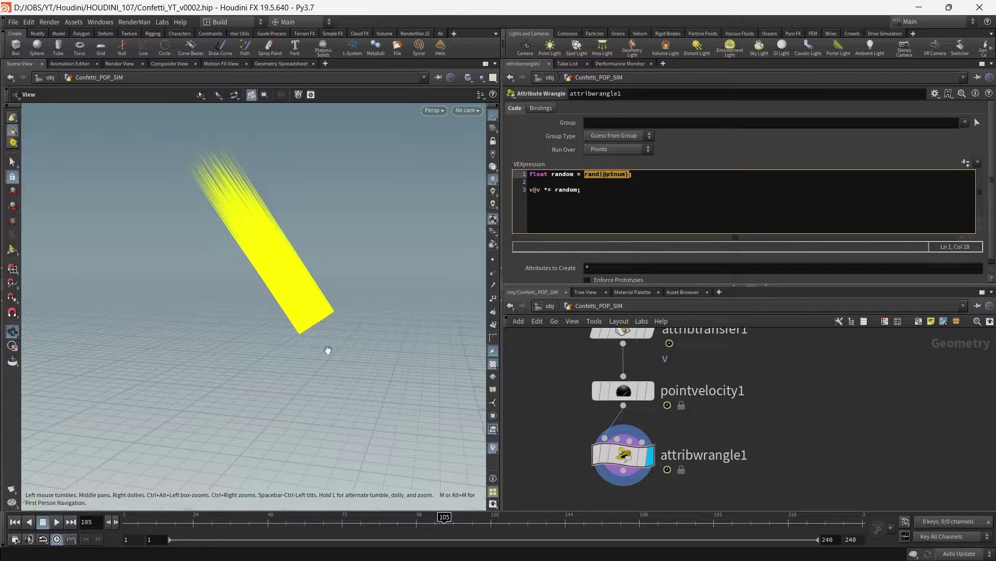
pyautogui.click(591, 178)
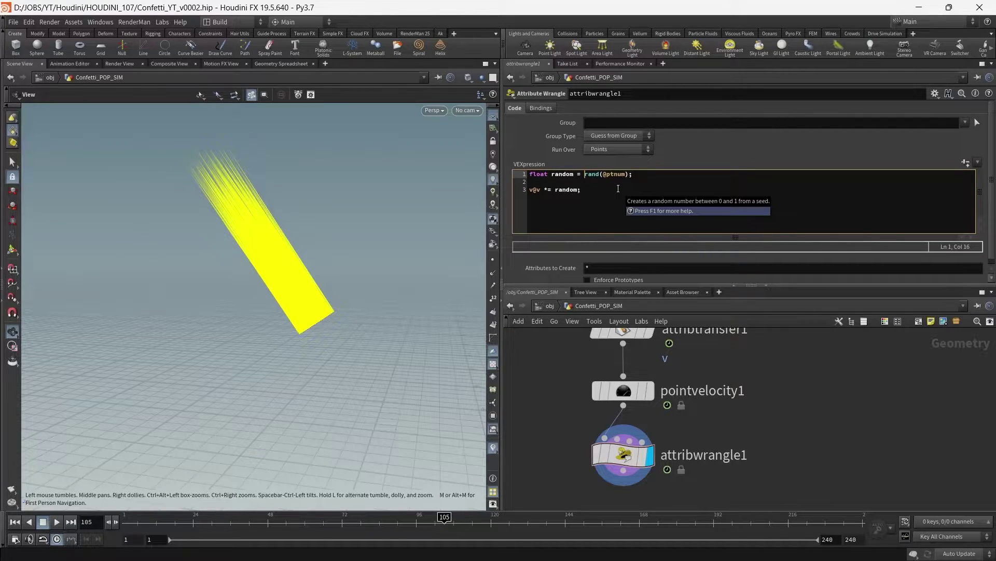
pyautogui.write('fit01(')
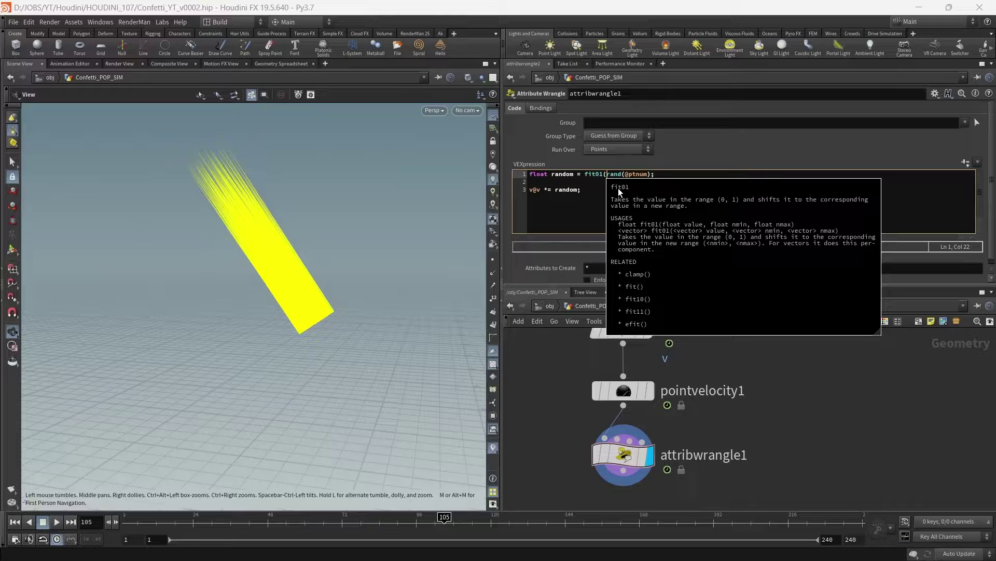
pyautogui.press('Right')
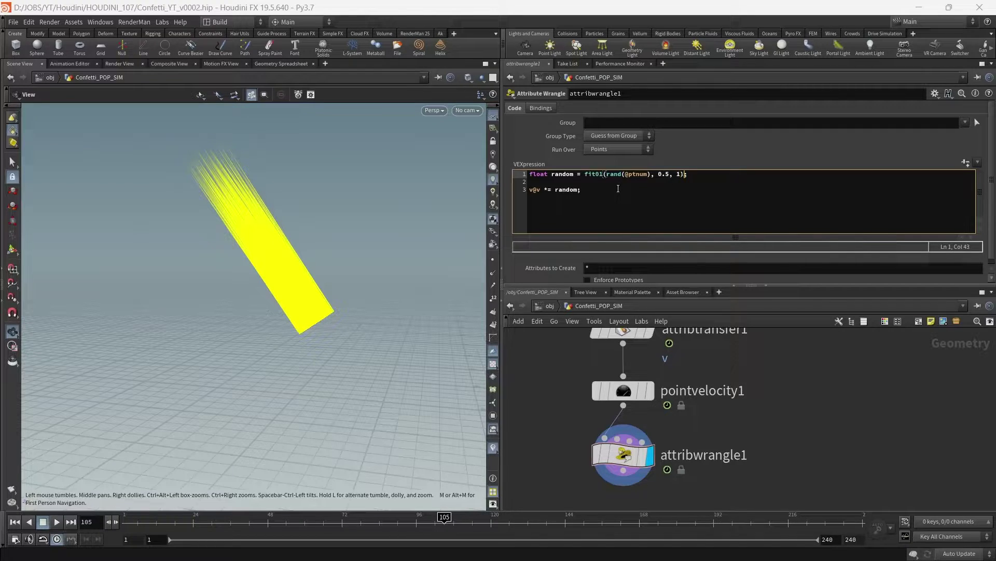
pyautogui.click(861, 402)
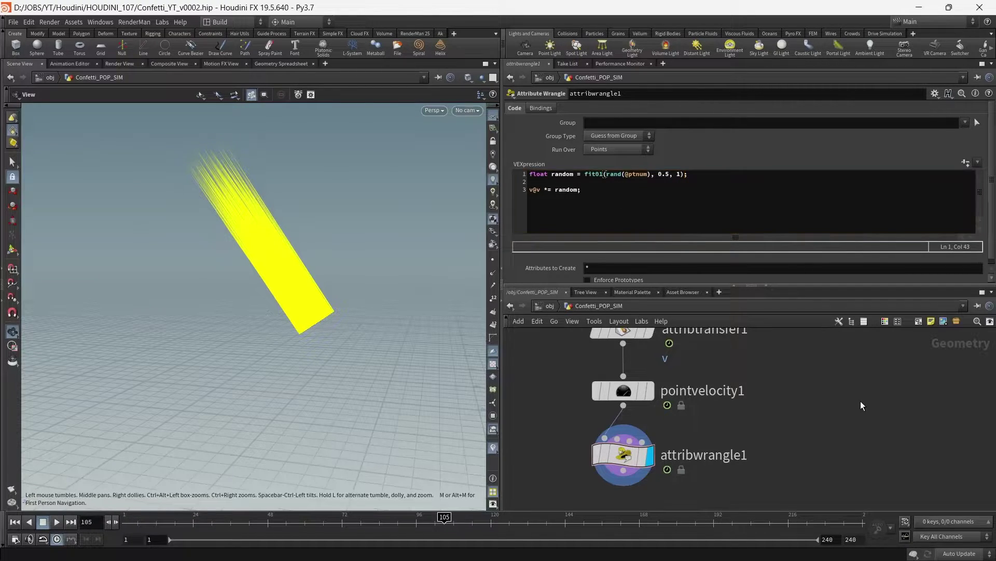
pyautogui.moveTo(245, 201); pyautogui.dragTo(338, 213)
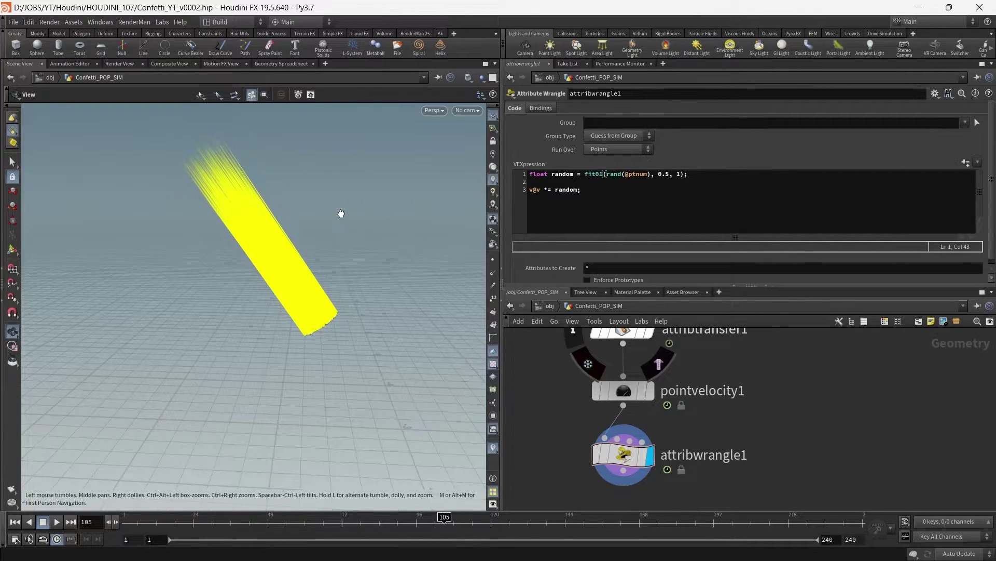
# Raise the fit01 maximum to 1.2 in the wrangle code and apply it.
pyautogui.click(658, 175)
pyautogui.click(680, 174)
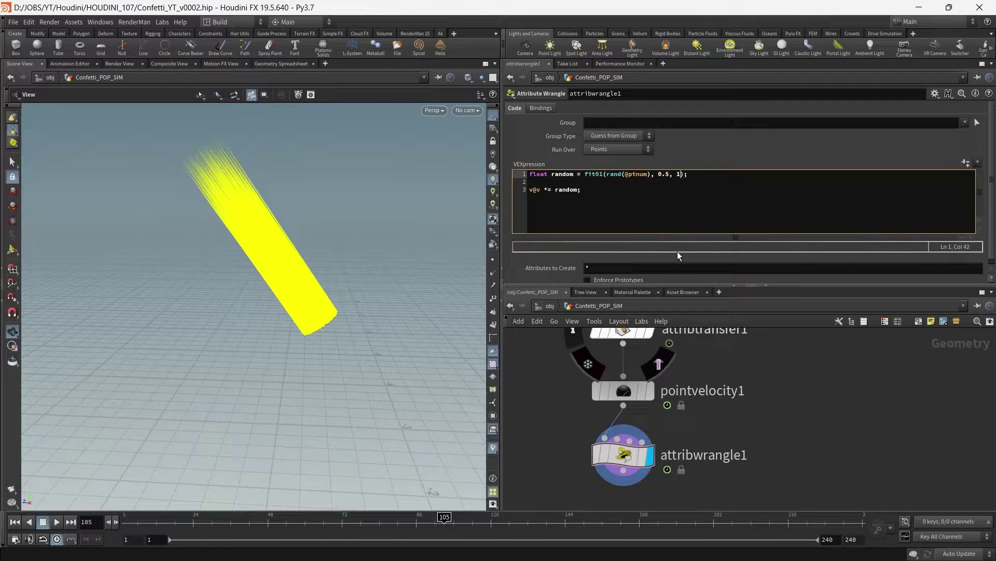
pyautogui.write('.2')
pyautogui.press('Return')
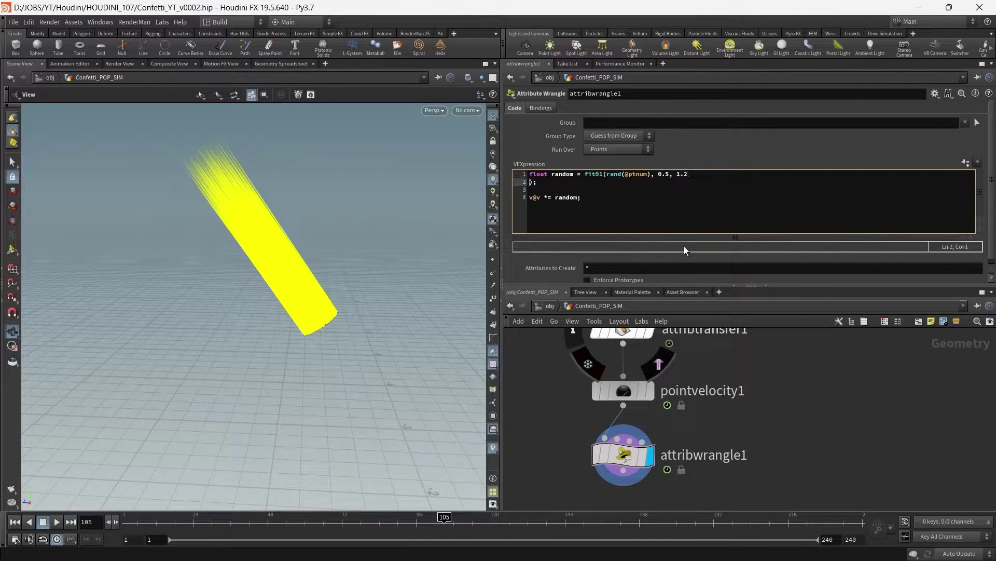
pyautogui.press('BackSpace')
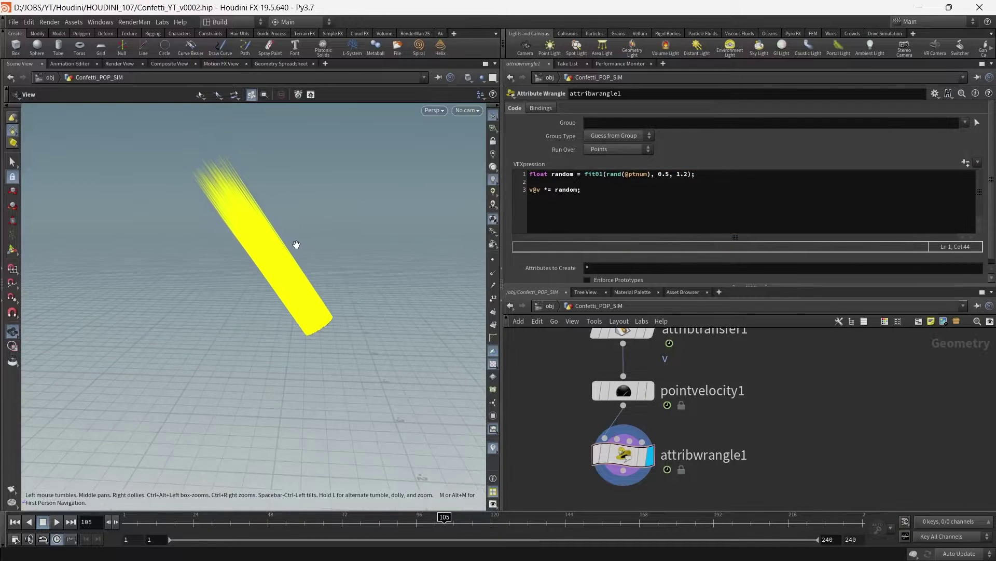
pyautogui.click(687, 174)
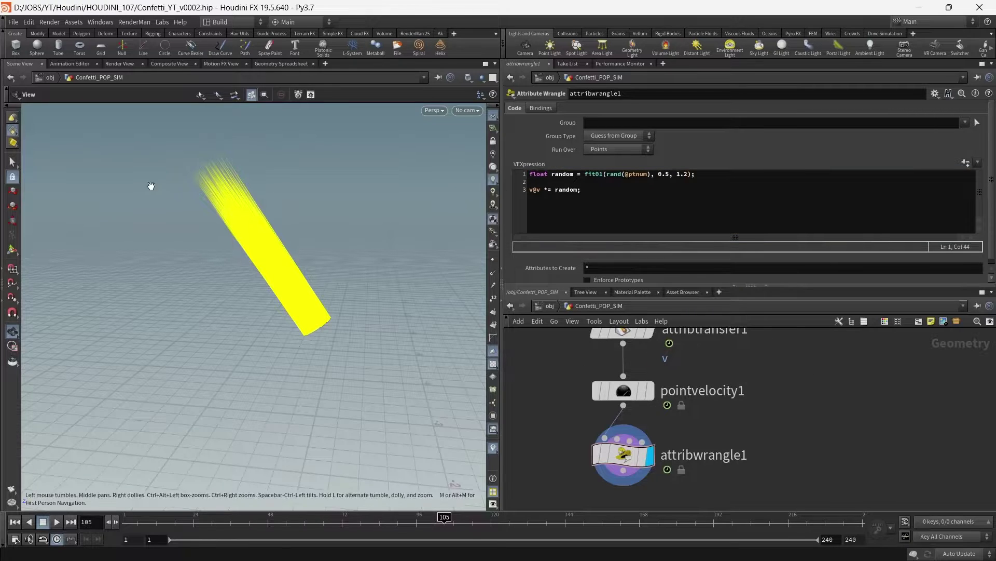
pyautogui.moveTo(808, 424); pyautogui.dragTo(794, 367, button='middle')
pyautogui.click(621, 202)
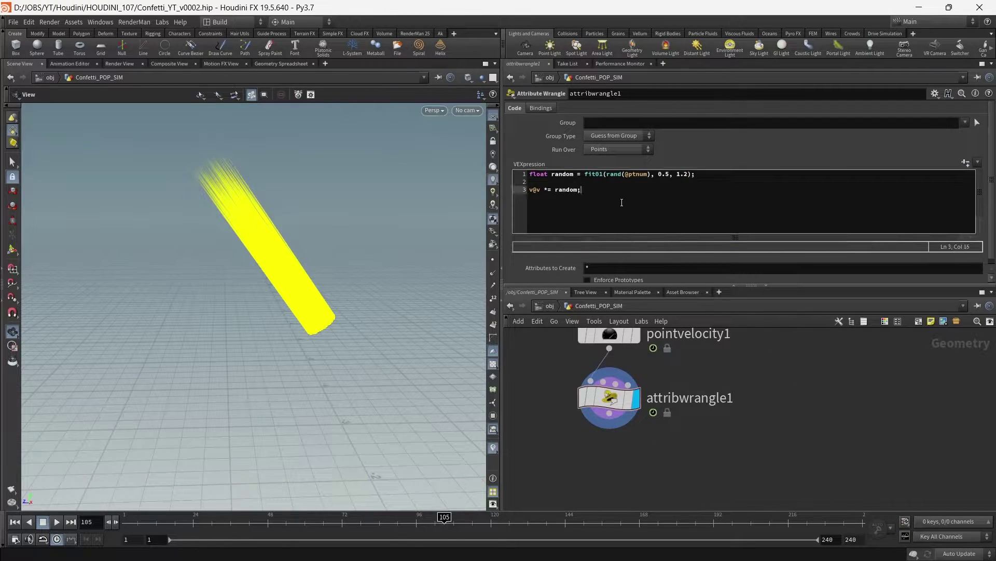
# Add the VEX line v@v *= chf("vMult"); to the wrangle and create the parameter for its channel reference.
pyautogui.press('Return')
pyautogui.press('Return')
pyautogui.write('v@v *')
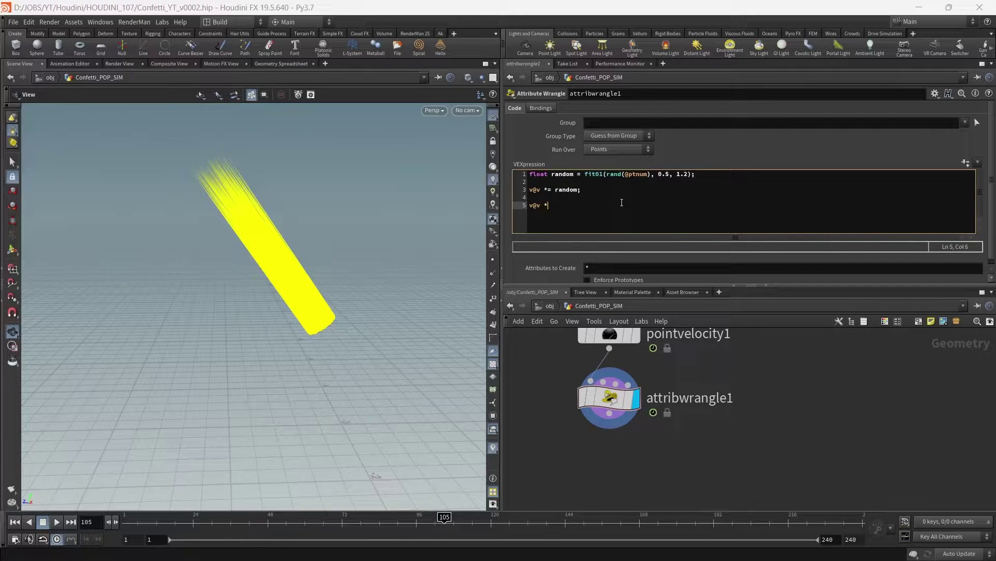
pyautogui.write('= chf("vMult");')
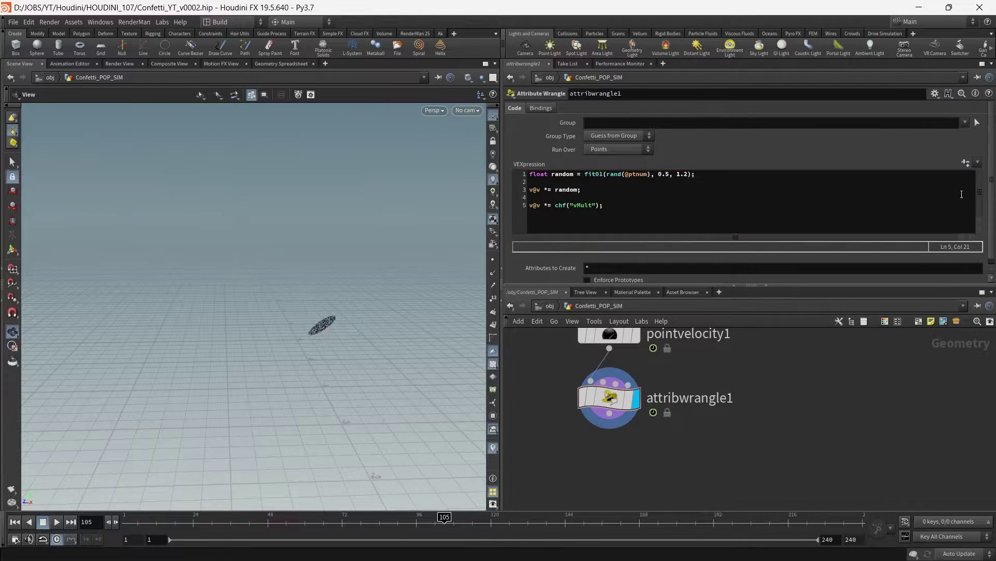
pyautogui.click(966, 162)
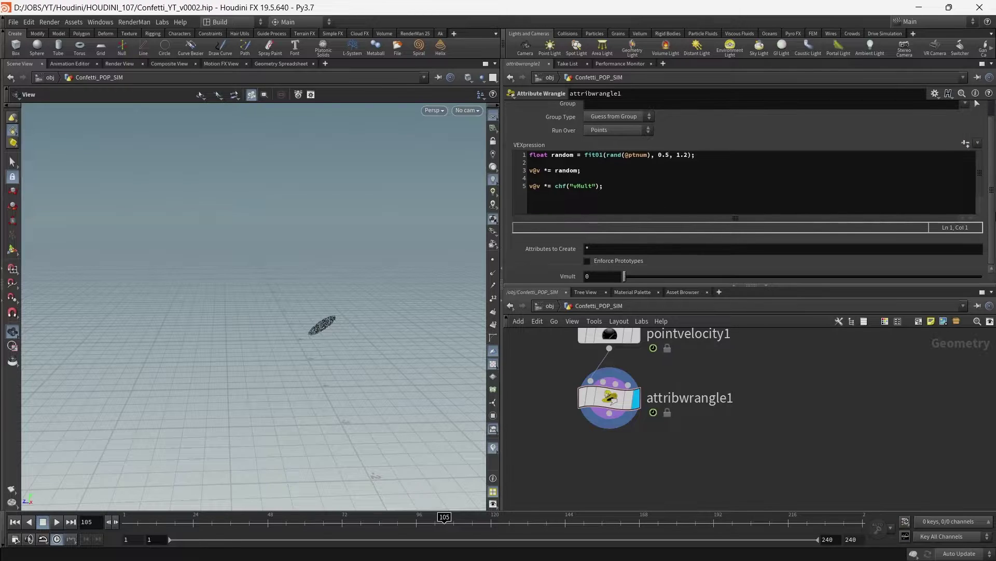
# Set the wrangle's Vmult parameter to 25 to strengthen the point velocities.
pyautogui.click(608, 277)
pyautogui.write('25')
pyautogui.press('Return')
pyautogui.hotkey('space', 'g')
pyautogui.moveTo(327, 202)
pyautogui.mouseDown()
pyautogui.moveTo(325, 216)
pyautogui.moveTo(337, 215)
pyautogui.moveTo(311, 239)
pyautogui.moveTo(258, 250)
pyautogui.moveTo(265, 244)
pyautogui.moveTo(347, 373)
pyautogui.moveTo(292, 275)
pyautogui.moveTo(332, 395)
pyautogui.mouseUp()
# Switch to the Confetti.mp4 reference video in VLC, replay the confetti burst from the start, and return to Houdini.
pyautogui.click(368, 531)
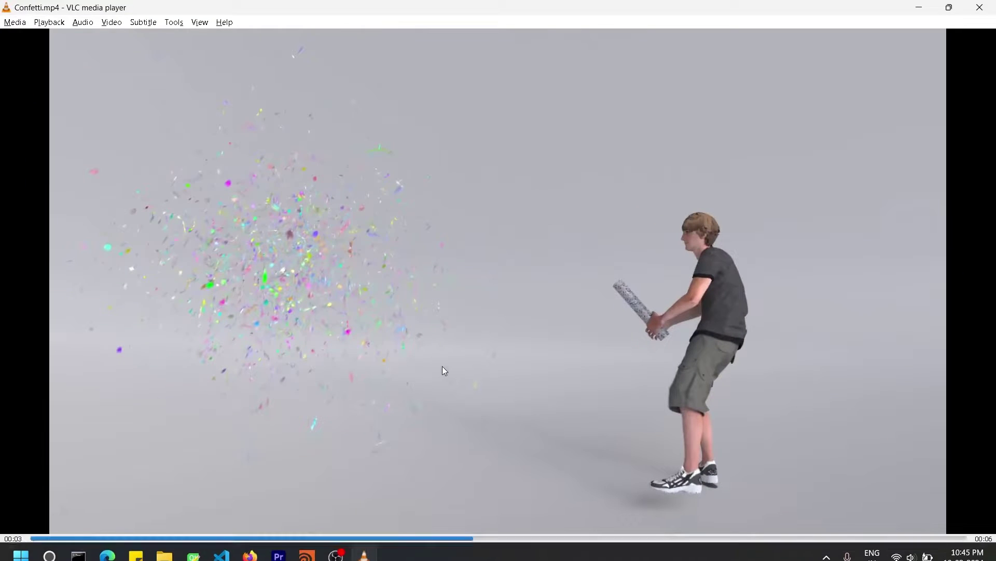
pyautogui.click(271, 538)
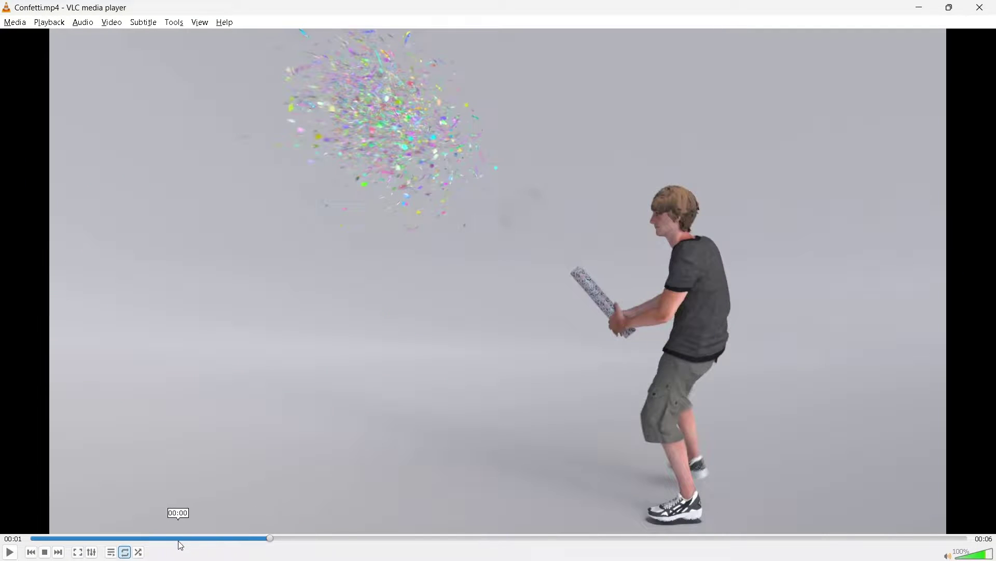
pyautogui.click(97, 536)
pyautogui.moveTo(73, 538); pyautogui.dragTo(29, 538)
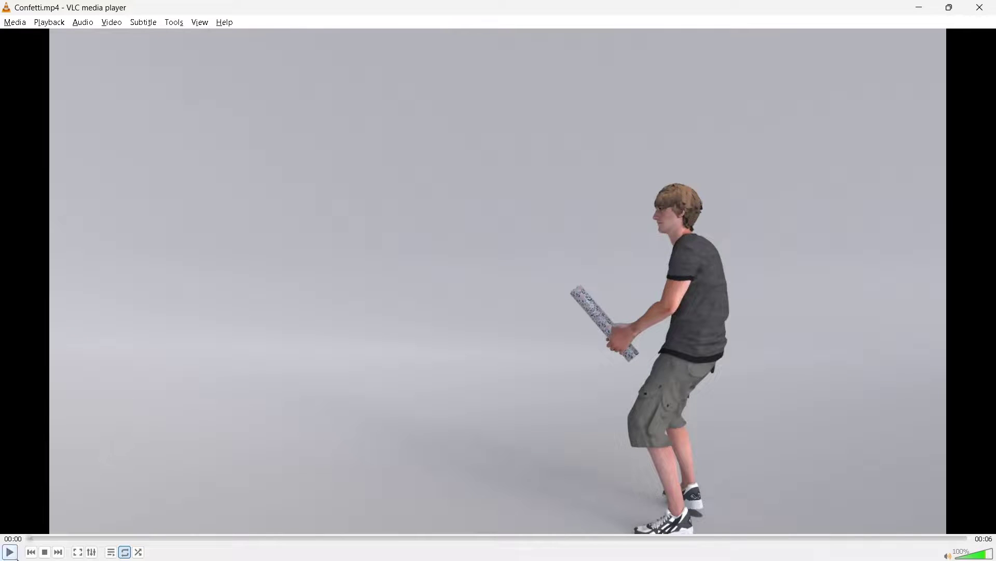
pyautogui.click(11, 552)
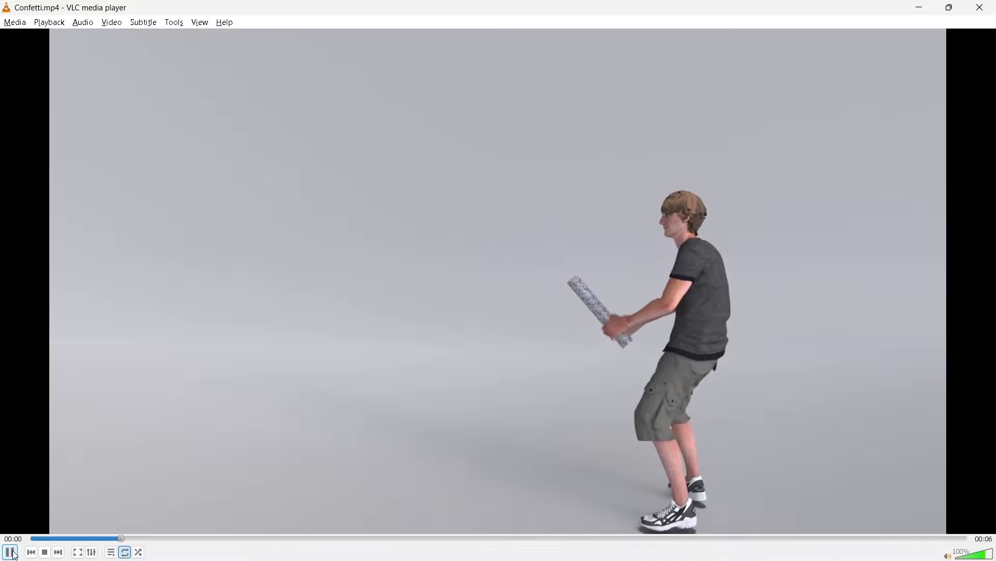
pyautogui.click(11, 552)
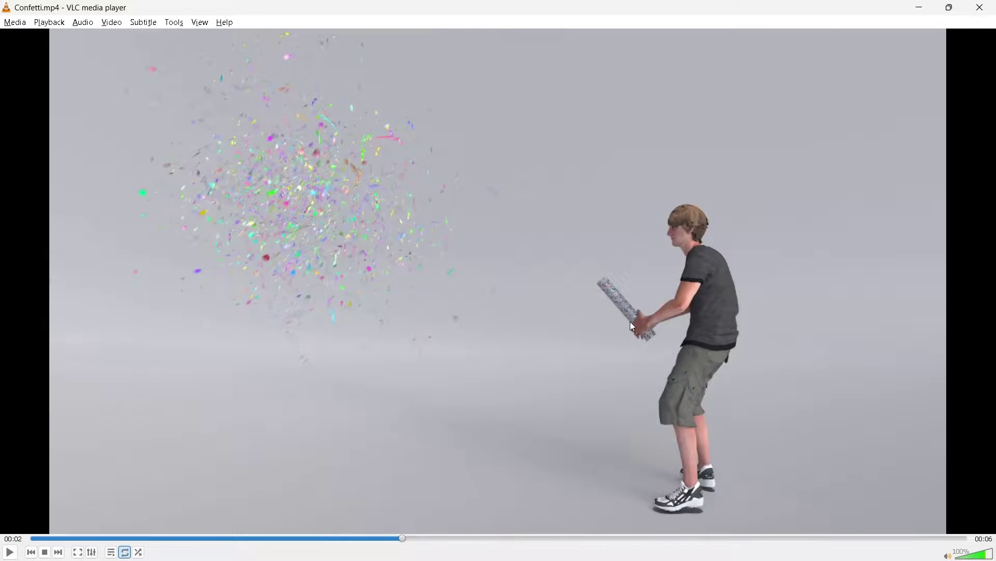
pyautogui.click(919, 7)
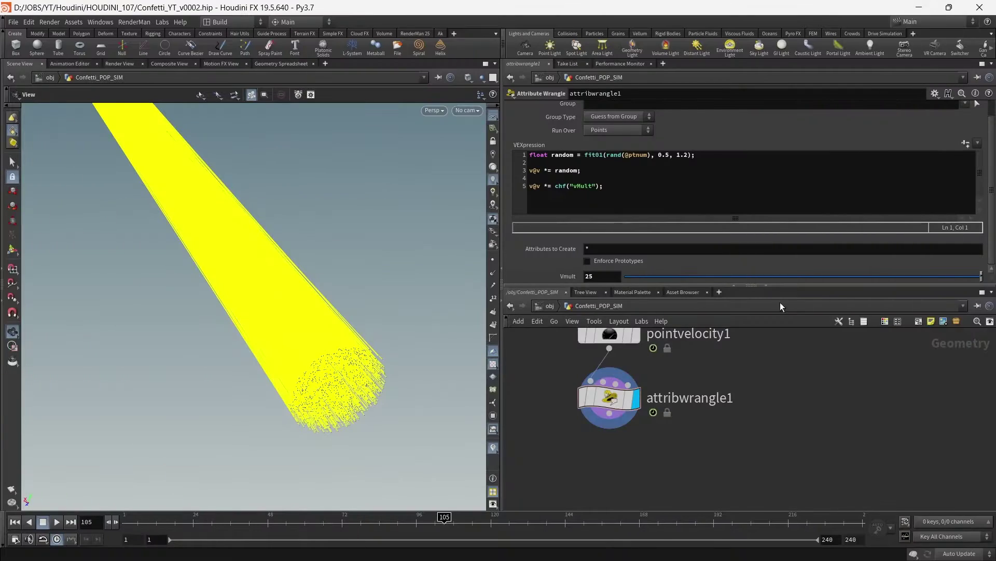
# Shorten the displayed velocity vectors by setting the v visualizer's length scale to 0.1 and fine-tuning it, then close the visualizer settings.
pyautogui.click(497, 446)
pyautogui.click(593, 436)
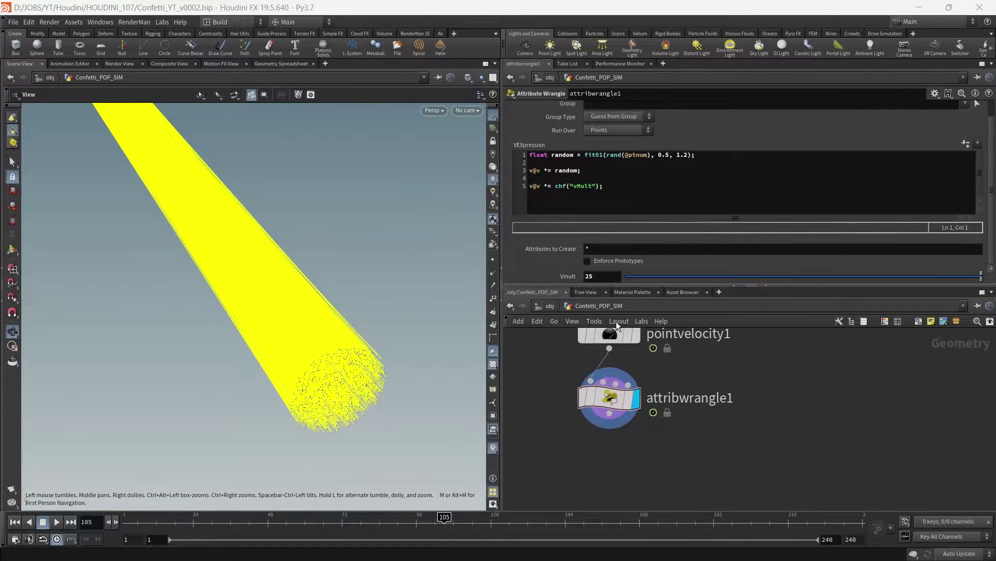
pyautogui.click(581, 345)
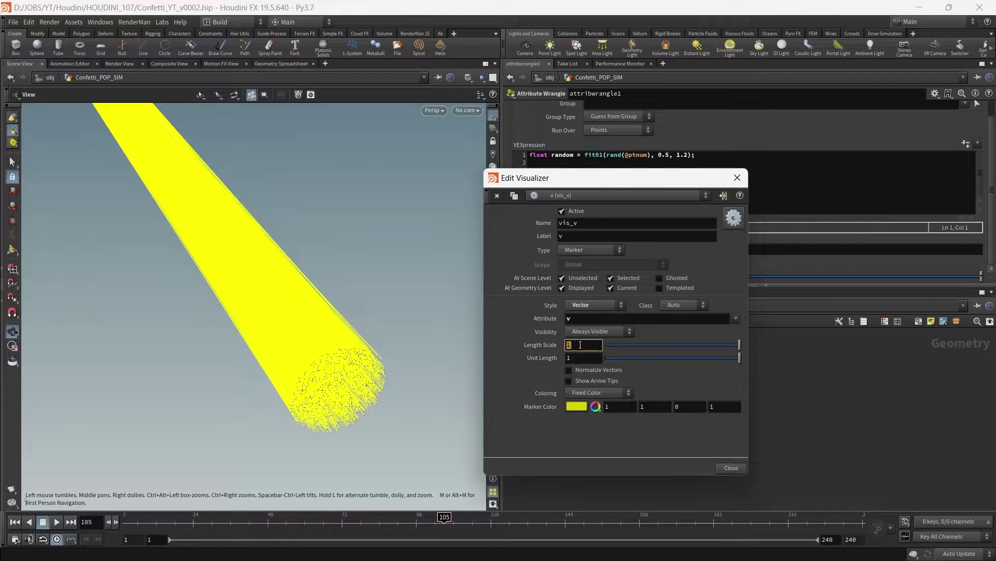
pyautogui.write('0.1')
pyautogui.press('Return')
pyautogui.moveTo(463, 301); pyautogui.dragTo(330, 310)
pyautogui.moveTo(619, 346); pyautogui.dragTo(609, 351)
pyautogui.click(737, 178)
# Rename the attribwrangle1 node as rand_vel_and_mult.
pyautogui.moveTo(399, 311); pyautogui.dragTo(223, 218)
pyautogui.scroll(-3, 748, 396)
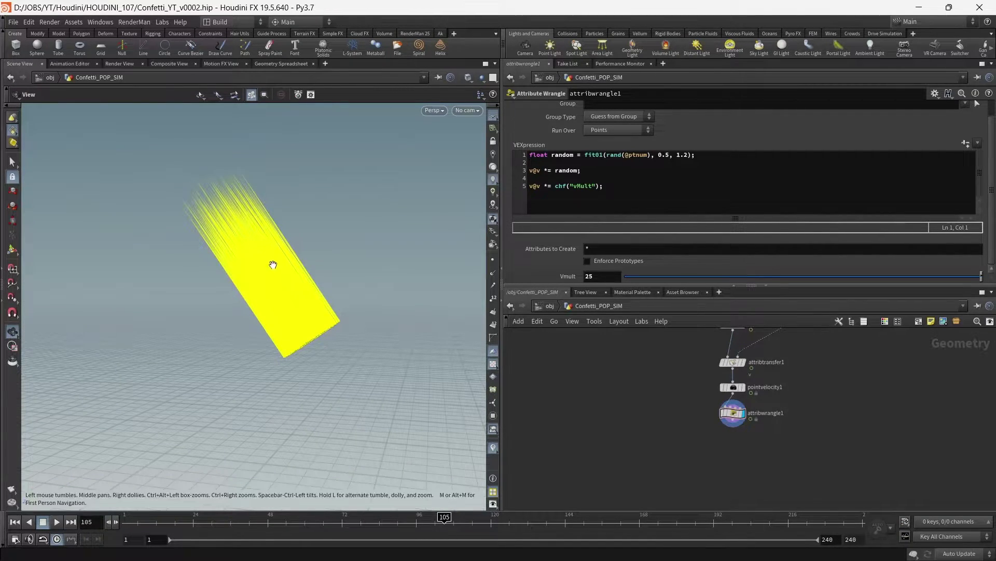
pyautogui.moveTo(273, 264); pyautogui.dragTo(242, 241)
pyautogui.moveTo(275, 205); pyautogui.dragTo(603, 356)
pyautogui.scroll(3, 746, 398)
pyautogui.scroll(2, 746, 397)
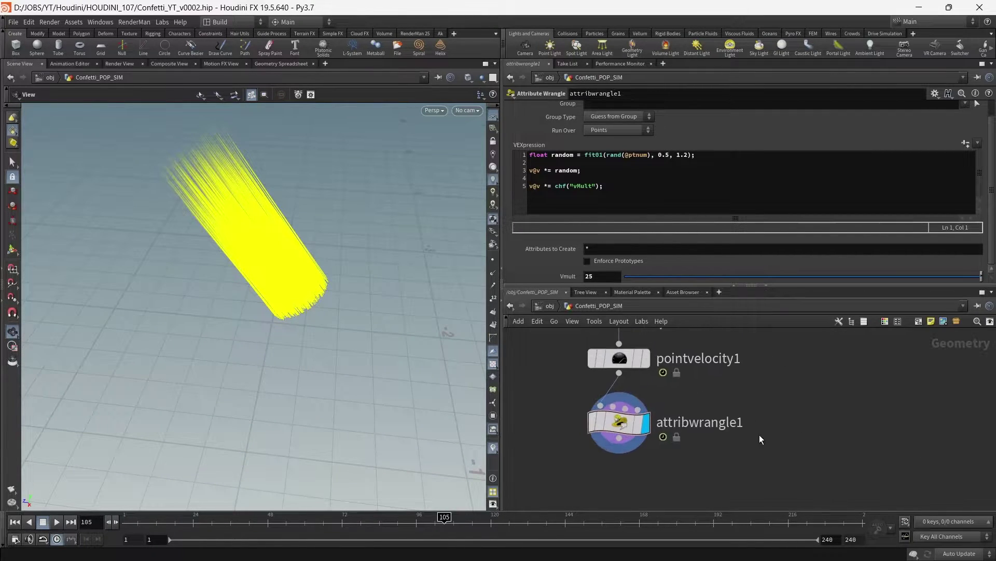
pyautogui.doubleClick(731, 422)
pyautogui.click(734, 423)
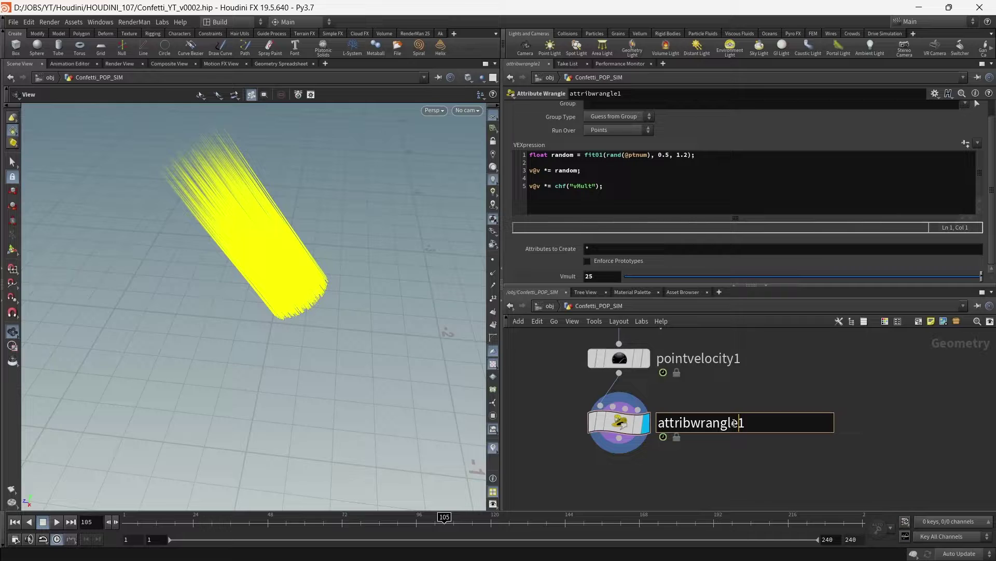
pyautogui.doubleClick(734, 422)
pyautogui.write('rand_vel')
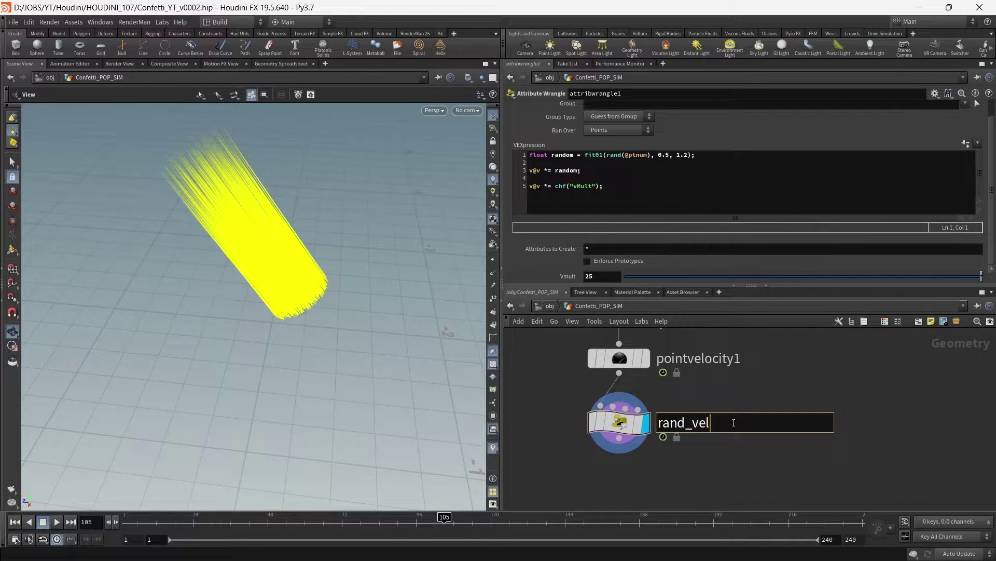
pyautogui.write('_and_mult')
pyautogui.press('Return')
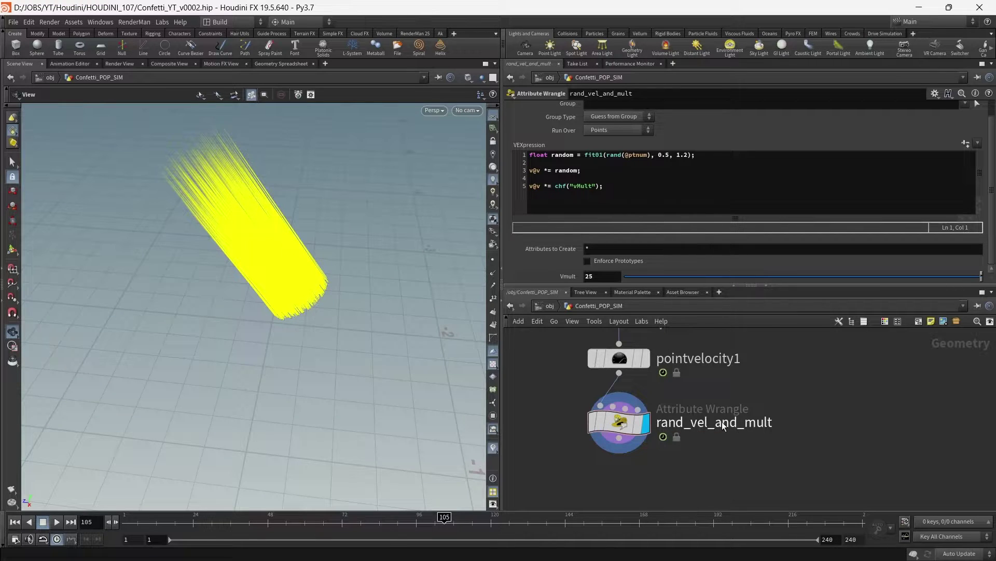
# Add a POP Network below rand_vel_and_mult, fed by the wrangle's output.
pyautogui.scroll(-3, 789, 433)
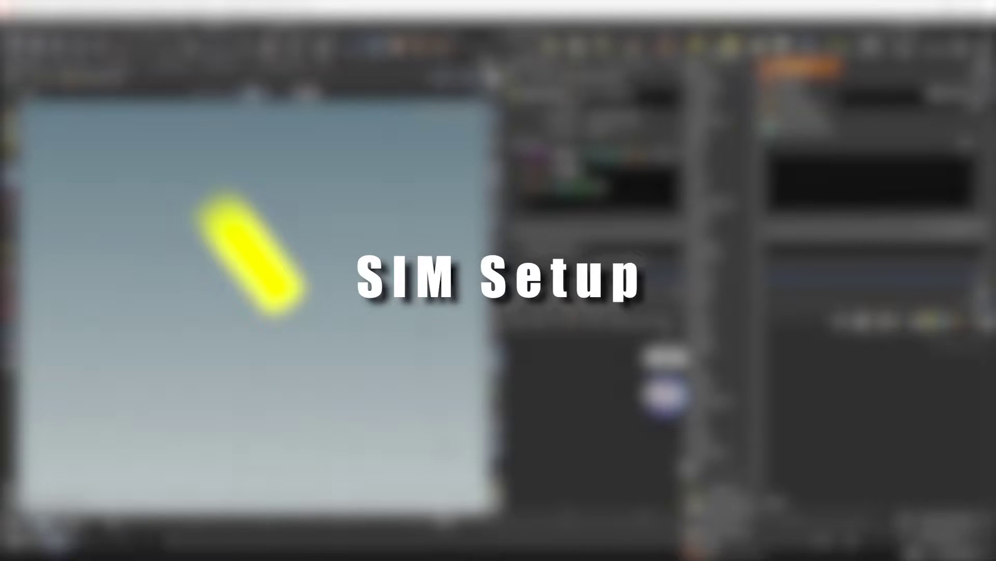
pyautogui.write('net')
pyautogui.press('Return')
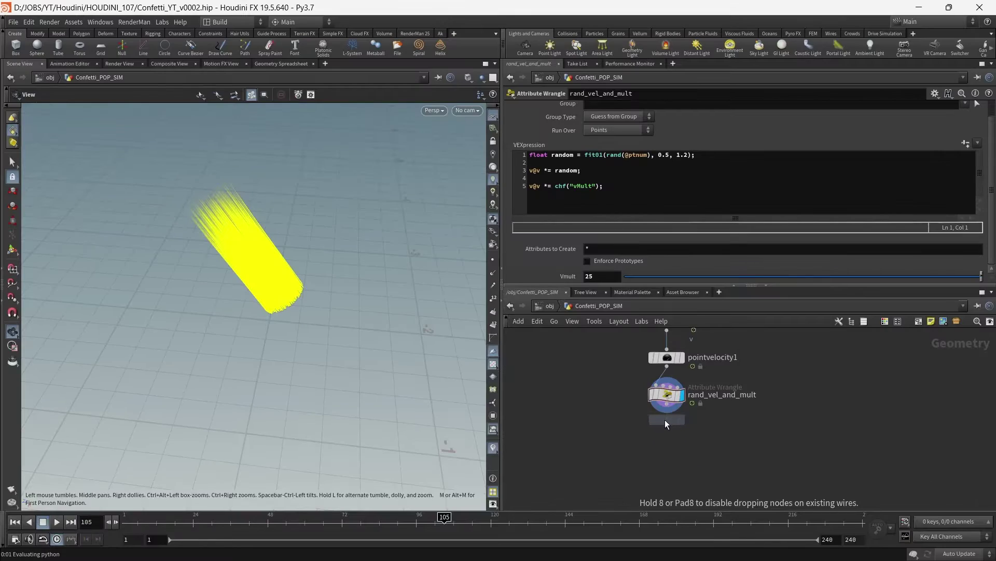
pyautogui.click(668, 443)
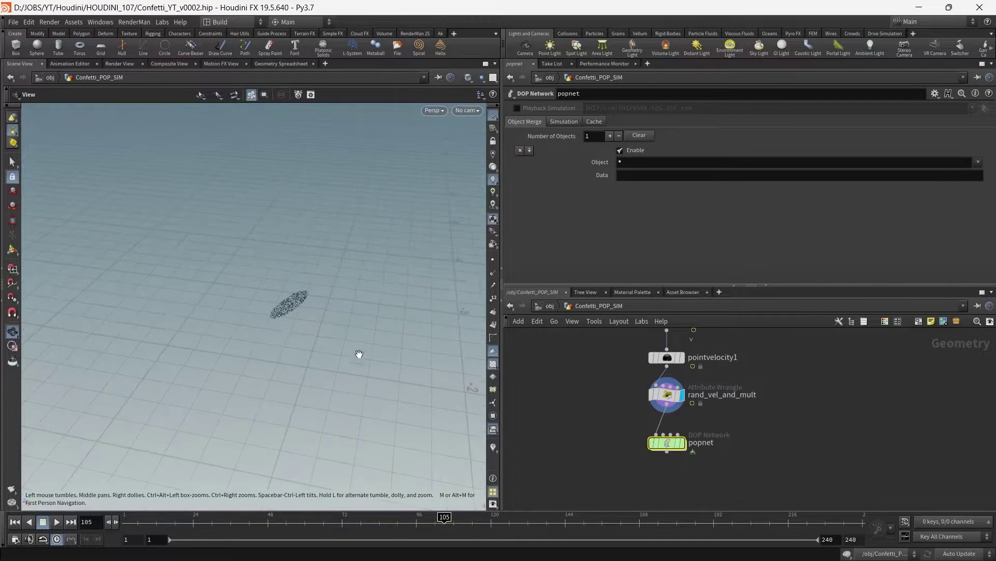
# Display the popnet node, play its simulation to check the particles, and return to frame 1.
pyautogui.scroll(-5, 713, 407)
pyautogui.scroll(4, 720, 423)
pyautogui.click(679, 406)
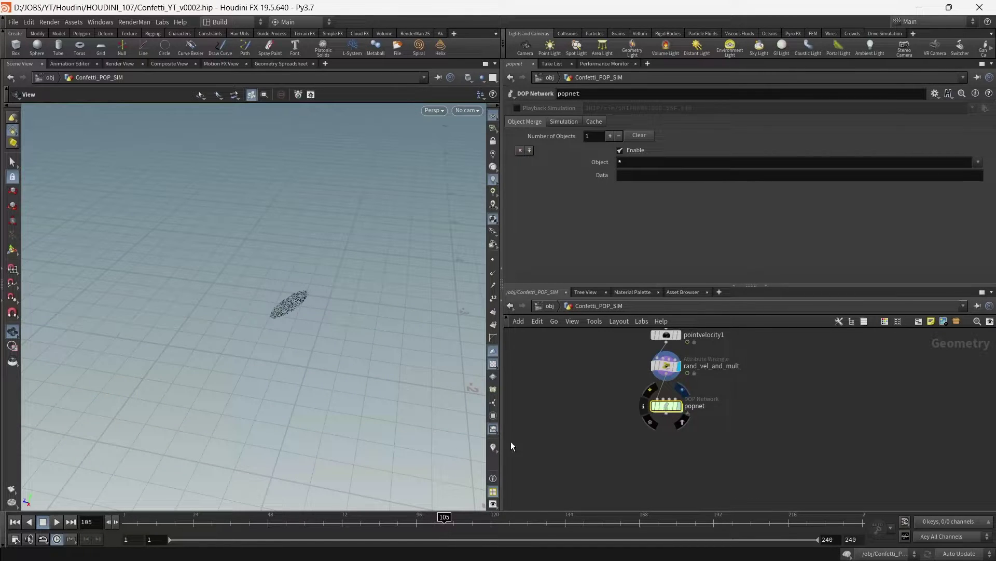
pyautogui.press('f')
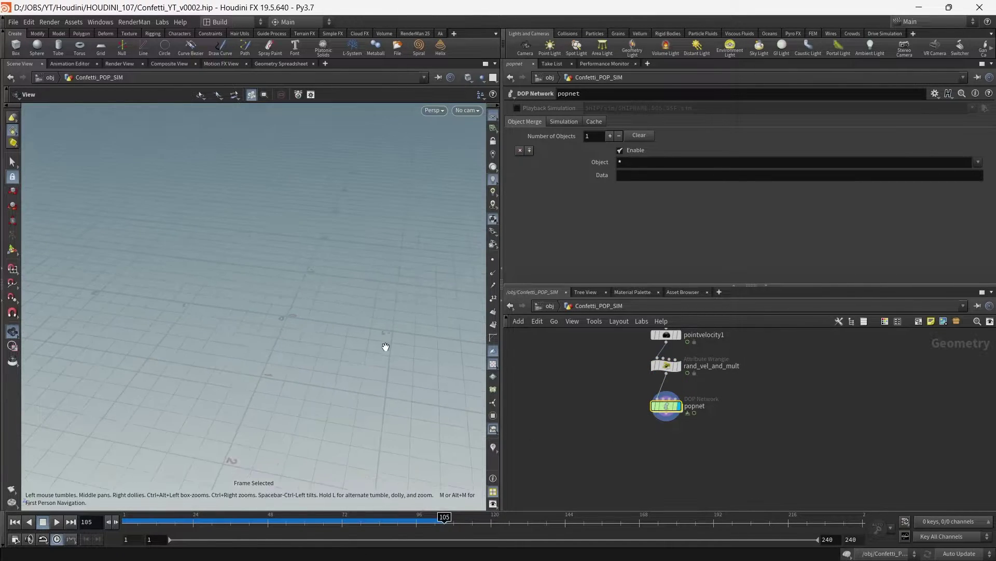
pyautogui.click(56, 522)
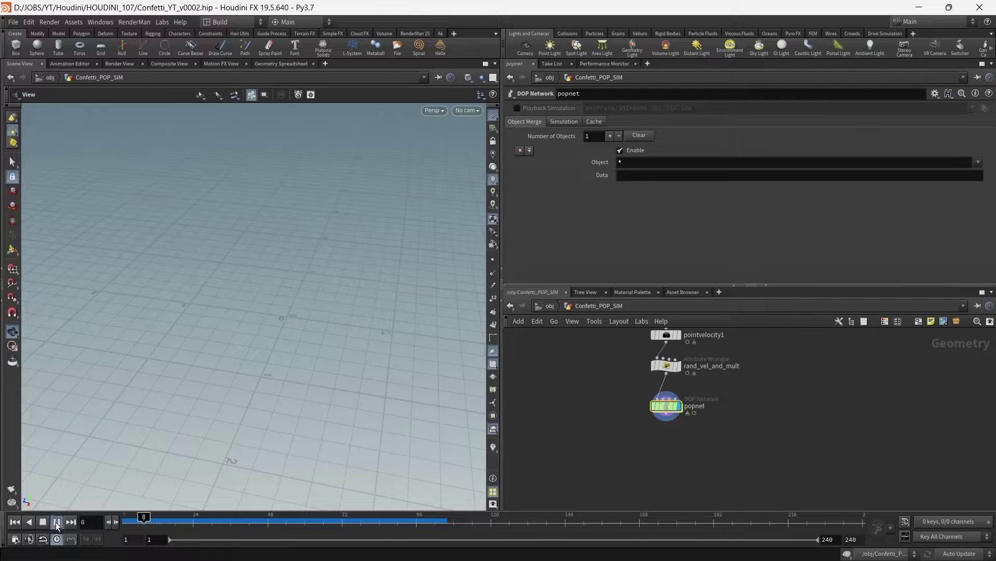
pyautogui.click(55, 522)
pyautogui.moveTo(260, 312); pyautogui.dragTo(287, 284)
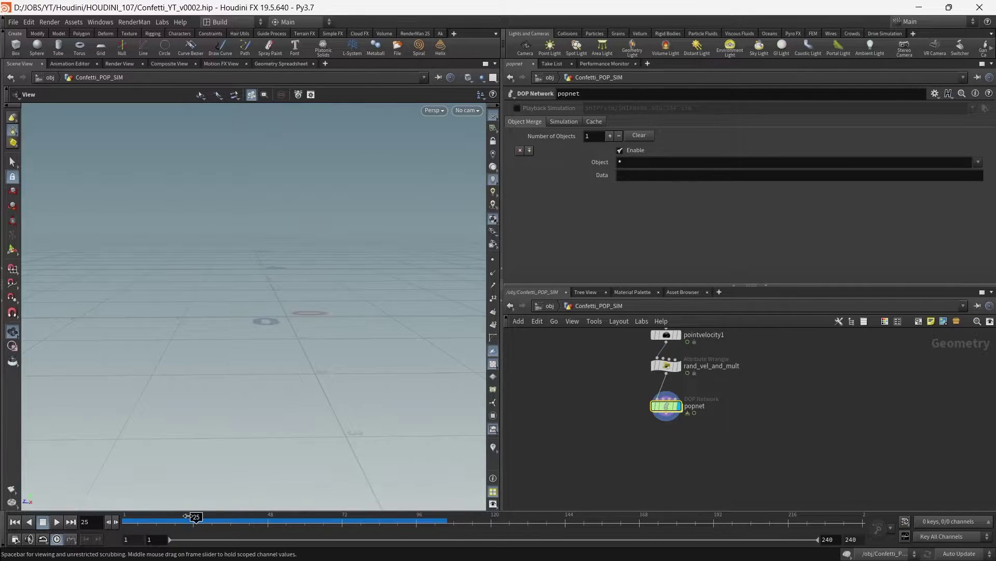
pyautogui.moveTo(192, 522); pyautogui.dragTo(118, 522)
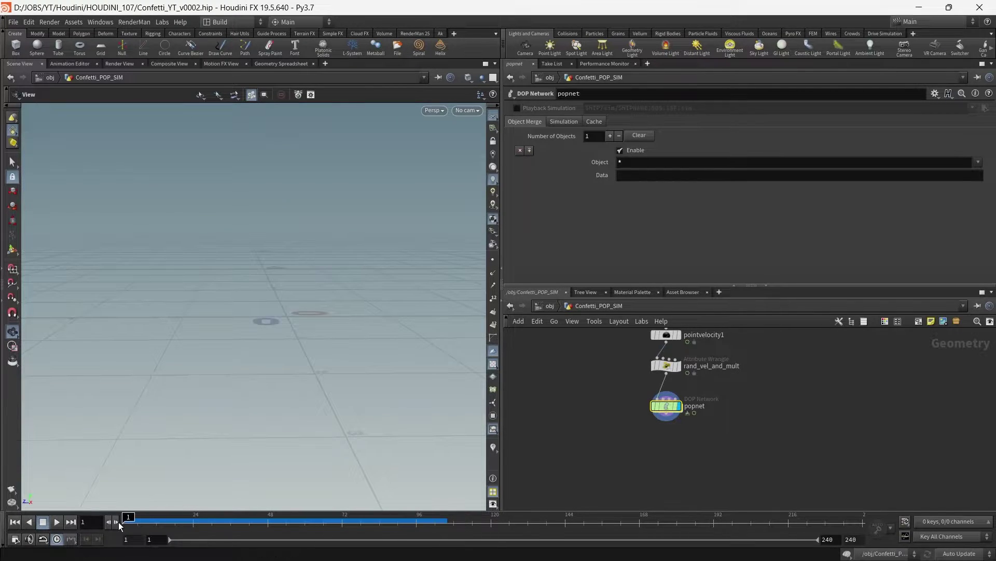
# Inside popnet, set the emission type of the source_first_input POP Source to All Points.
pyautogui.doubleClick(669, 406)
pyautogui.moveTo(836, 381); pyautogui.dragTo(744, 378, button='middle')
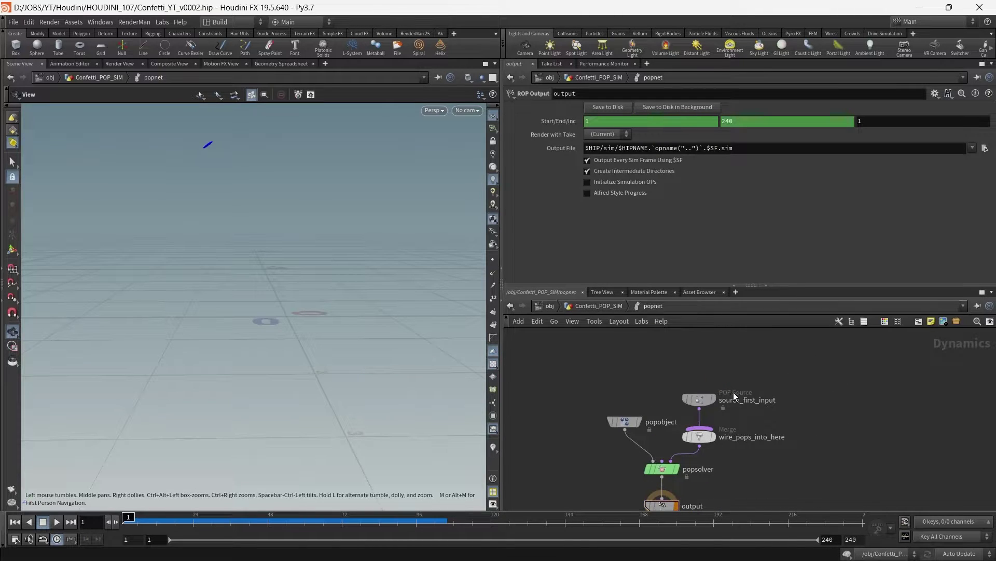
pyautogui.moveTo(745, 377); pyautogui.dragTo(670, 412)
pyautogui.moveTo(757, 403); pyautogui.dragTo(717, 421, button='middle')
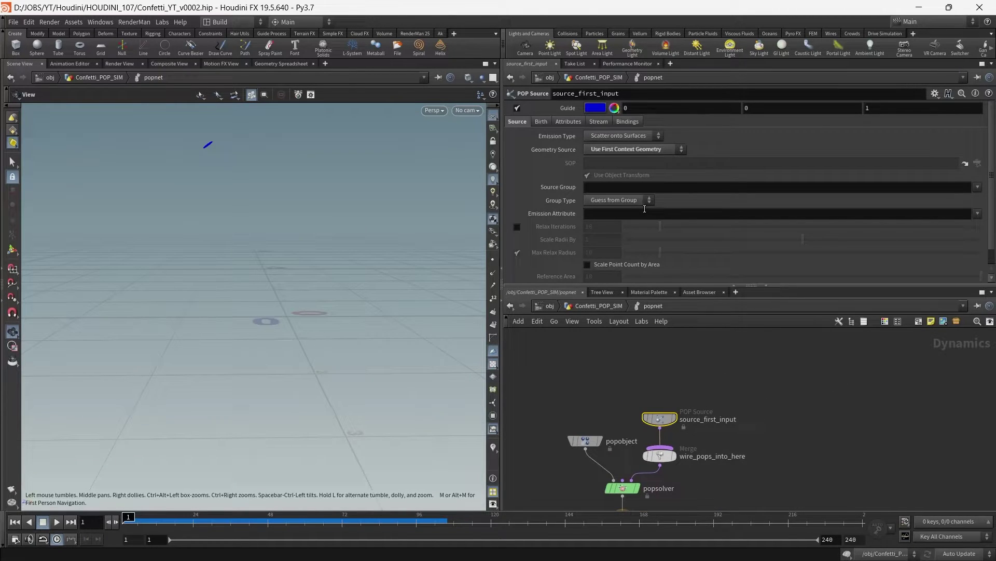
pyautogui.click(621, 135)
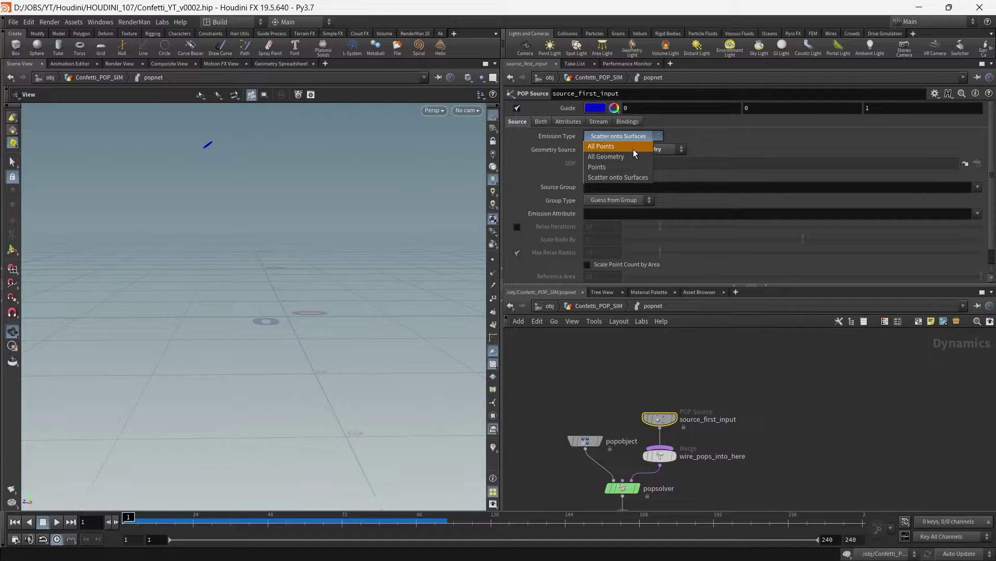
pyautogui.click(633, 148)
pyautogui.press('f')
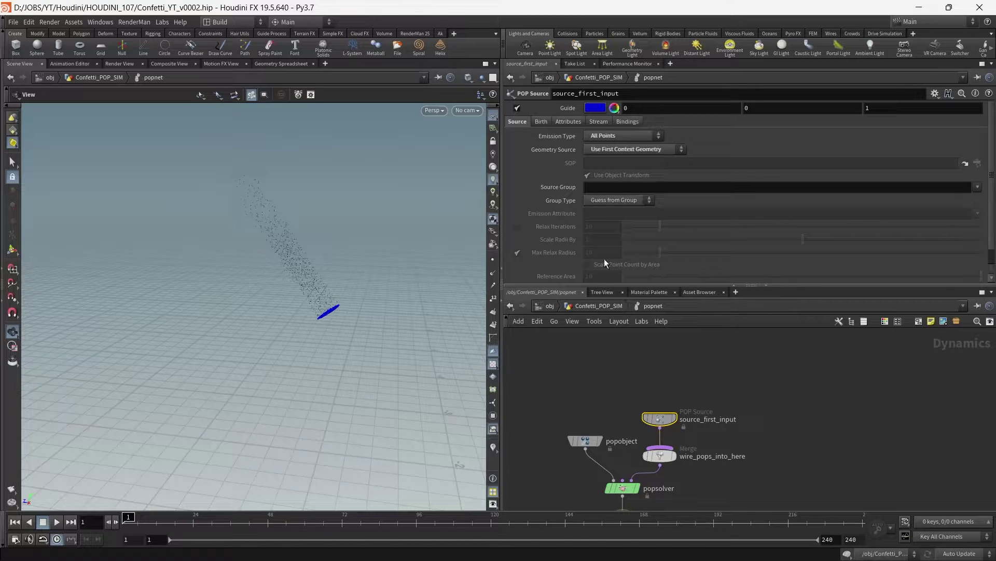
# Play the particle simulation and examine the emitted stream from different angles.
pyautogui.moveTo(356, 425); pyautogui.dragTo(183, 460)
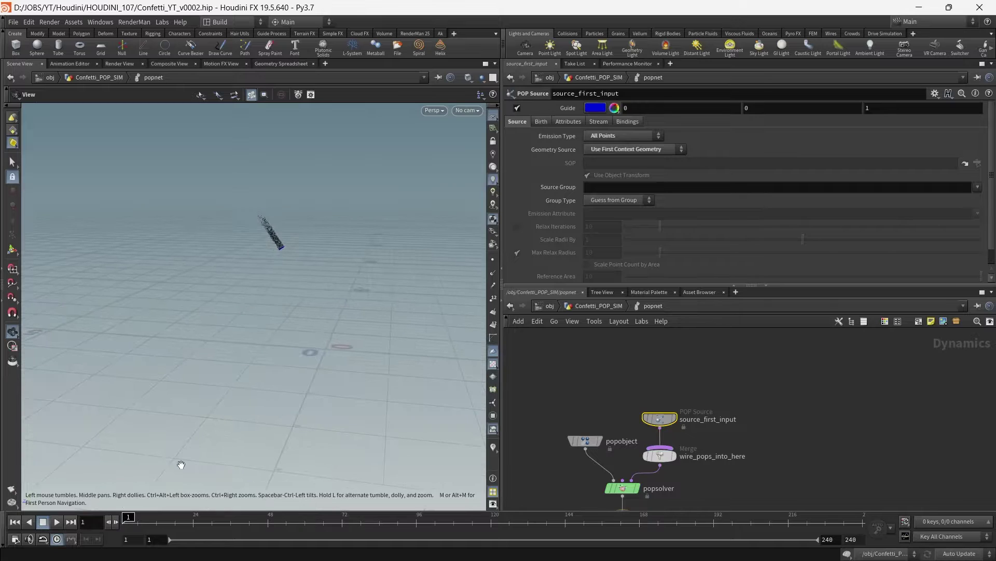
pyautogui.click(56, 521)
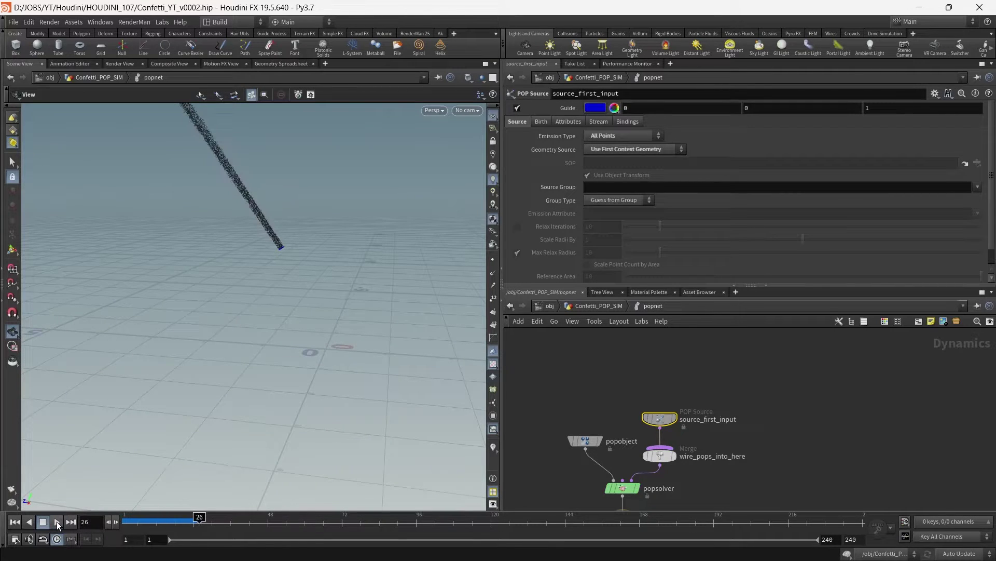
pyautogui.moveTo(316, 363); pyautogui.dragTo(244, 291)
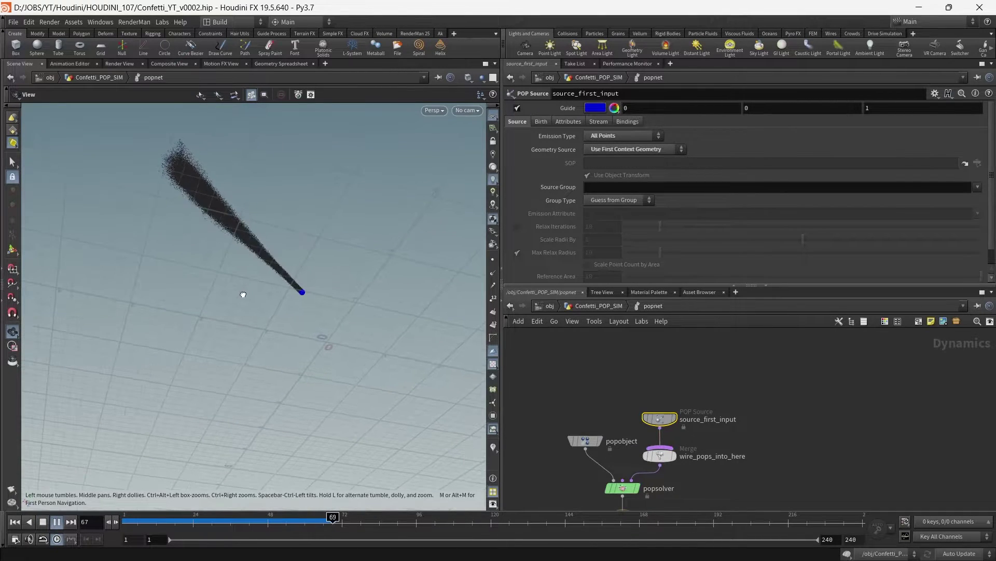
pyautogui.click(56, 521)
# Insert a Gravity Force between popsolver and output, and replay the simulation from the first frame.
pyautogui.moveTo(742, 478); pyautogui.dragTo(740, 431, button='middle')
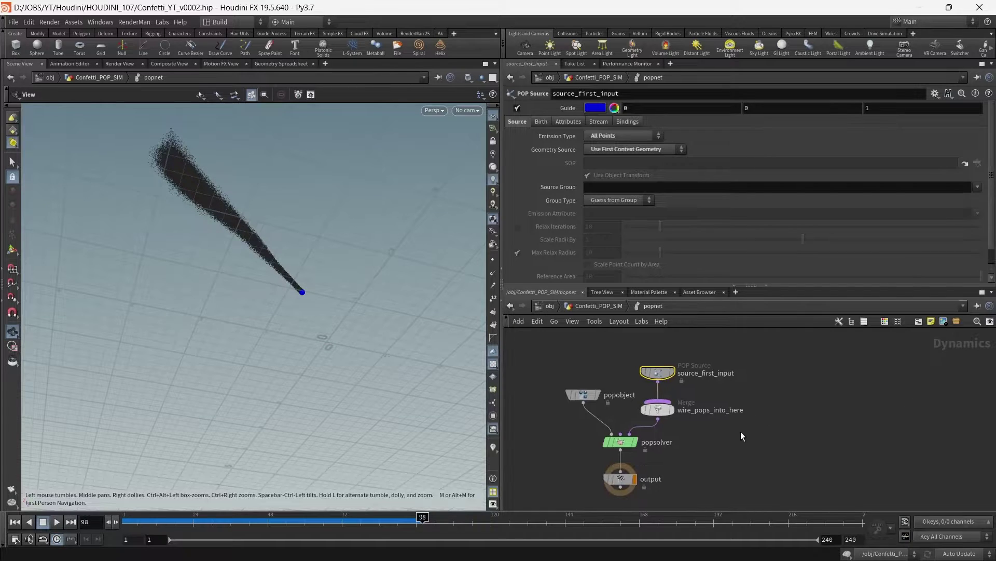
pyautogui.click(740, 432)
pyautogui.press('Tab')
pyautogui.write('gr')
pyautogui.press('Return')
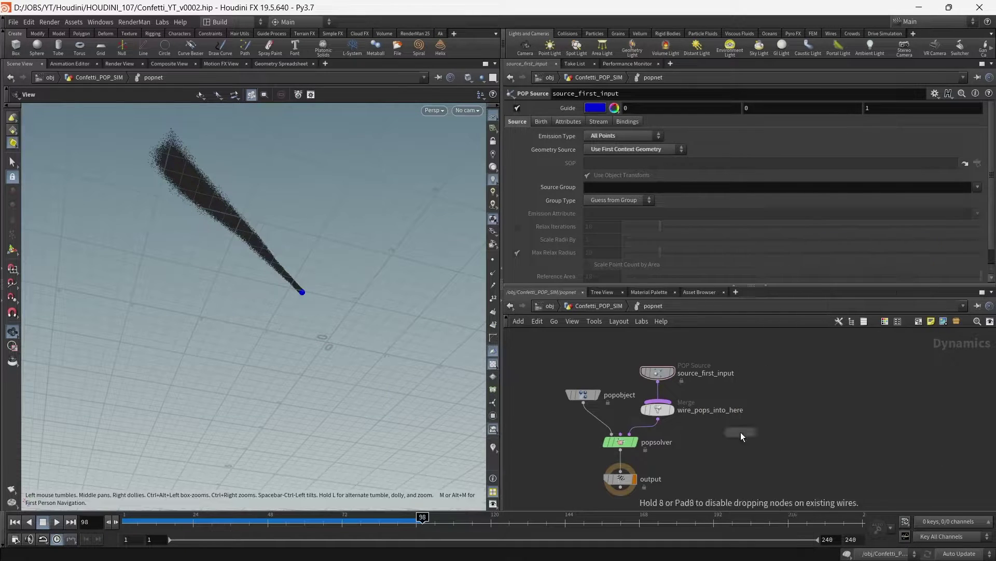
pyautogui.click(620, 462)
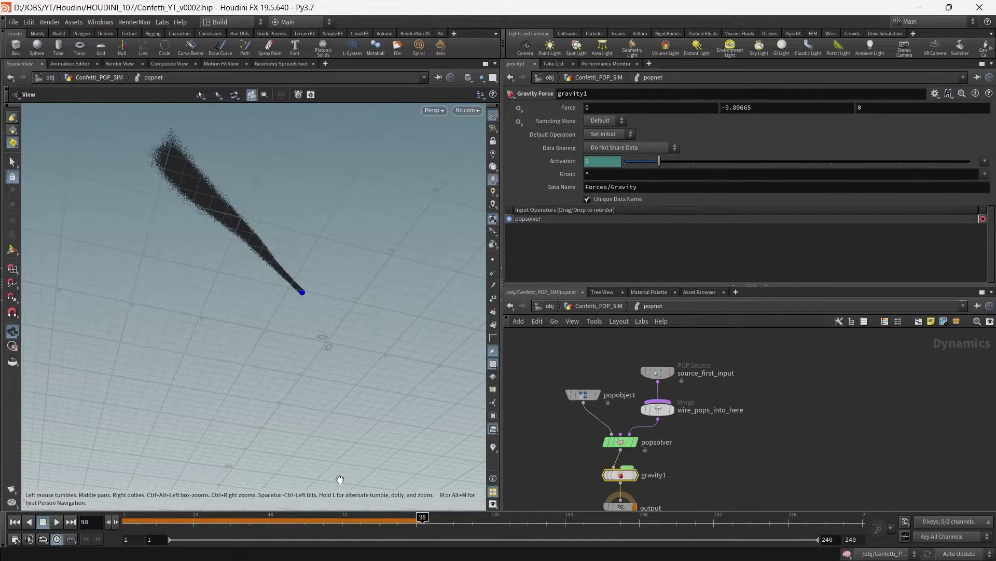
pyautogui.click(14, 521)
pyautogui.click(57, 521)
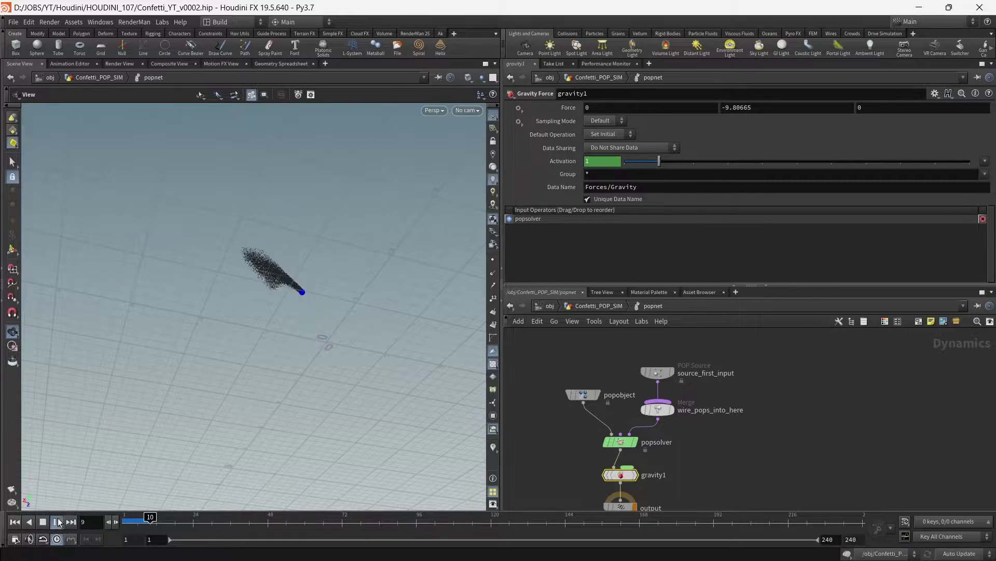
# Stop the gravity simulation playback and examine the arc of falling particles from another angle.
pyautogui.click(57, 521)
pyautogui.moveTo(304, 384); pyautogui.dragTo(344, 323)
pyautogui.scroll(-3, 725, 438)
pyautogui.scroll(2, 756, 457)
# Add a Ground Plane node to the popnet network beside popsolver.
pyautogui.moveTo(746, 485); pyautogui.dragTo(759, 449, button='middle')
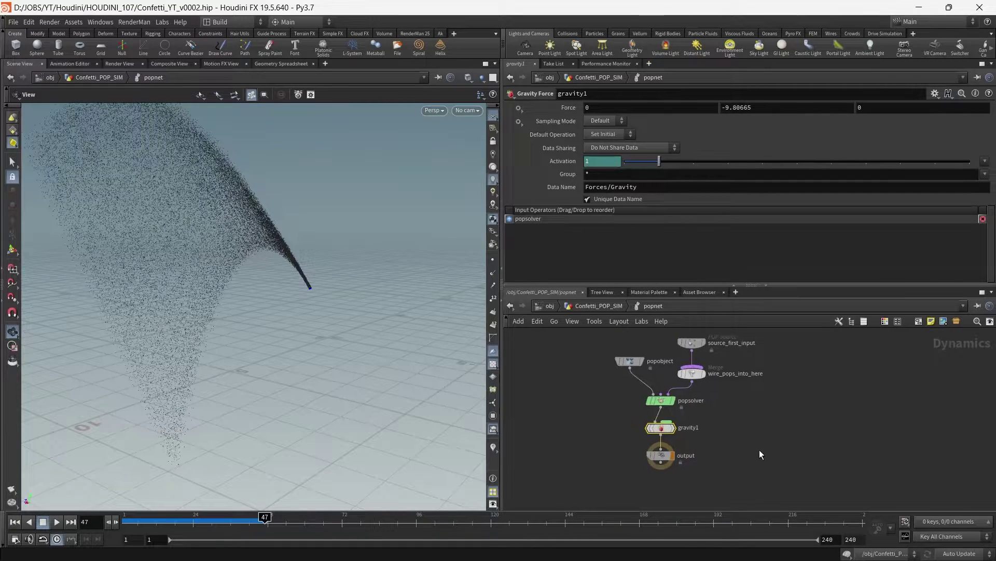
pyautogui.click(760, 450)
pyautogui.press('Tab')
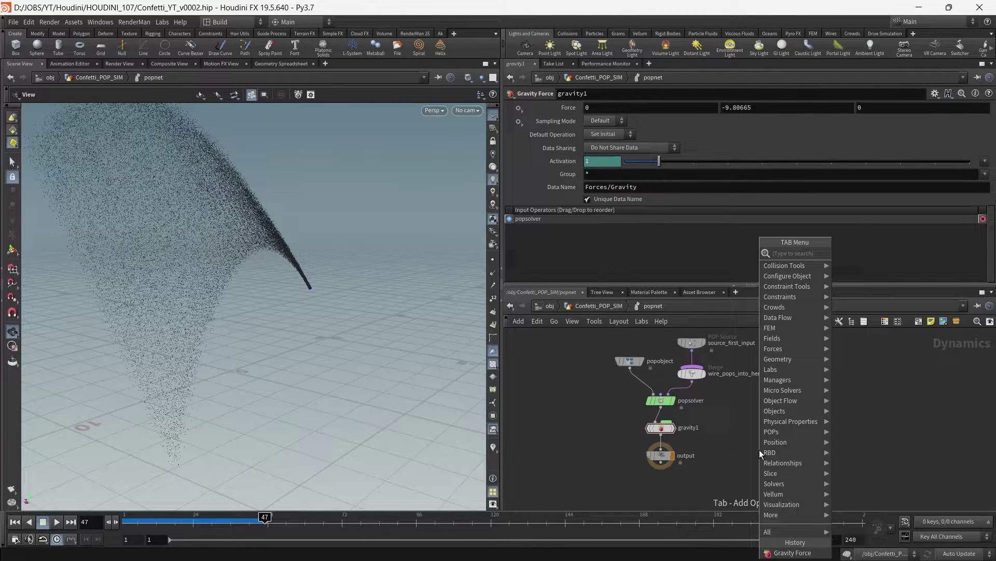
pyautogui.write('gra')
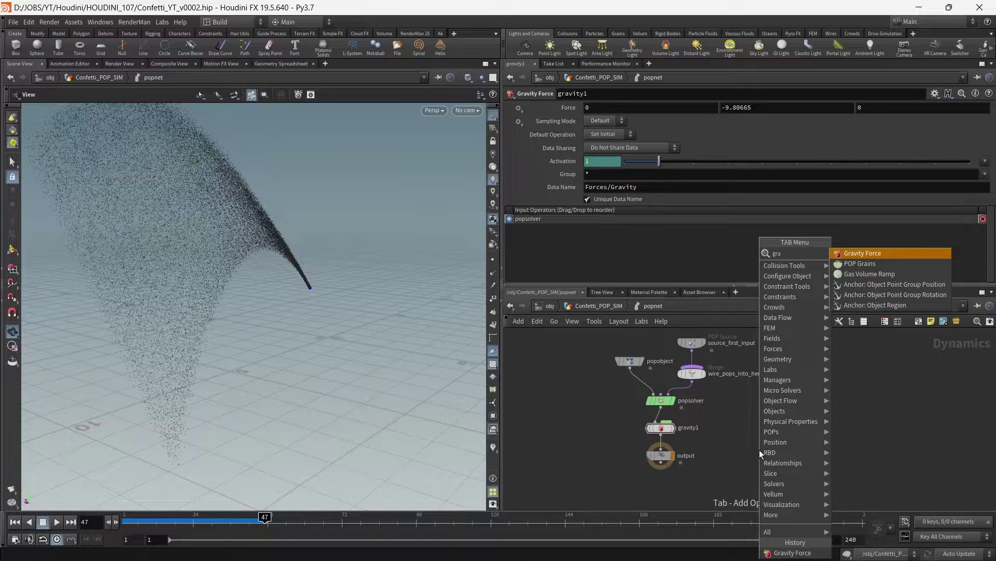
pyautogui.press('BackSpace')
pyautogui.write('ou')
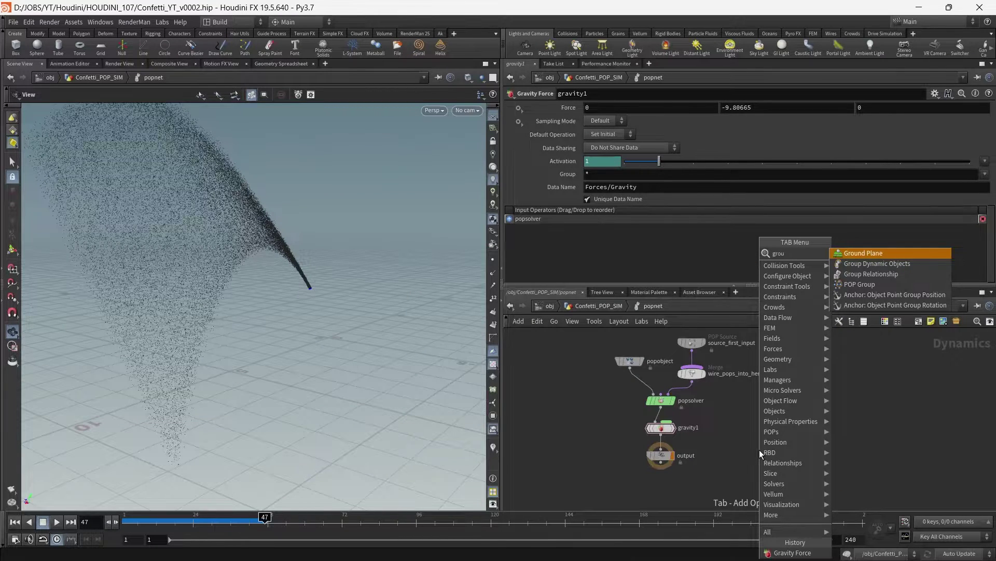
pyautogui.press('Return')
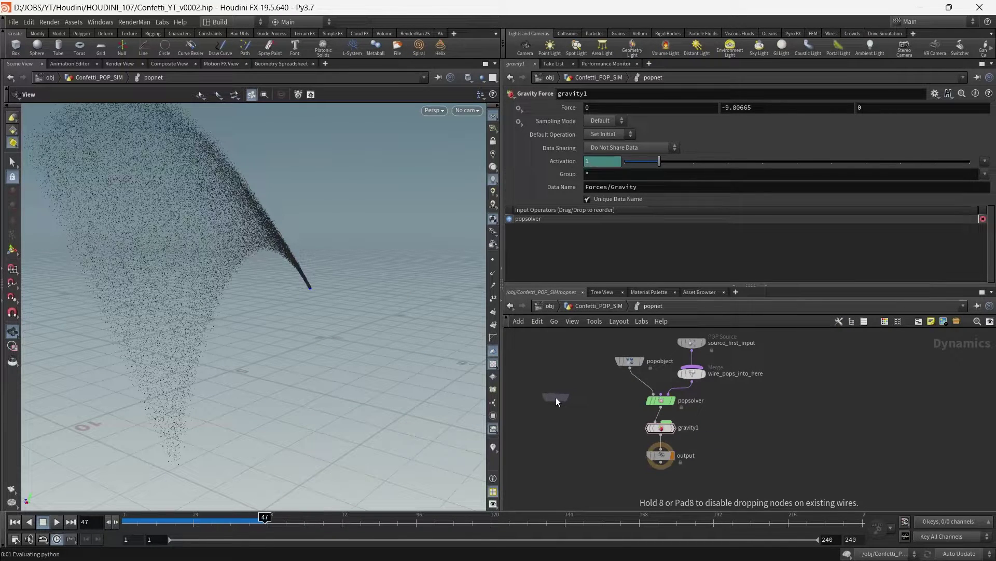
pyautogui.click(556, 397)
# Merge groundplane1 with the popsolver output, feed the merge into gravity1, and auto-arrange the nodes.
pyautogui.scroll(4, 624, 419)
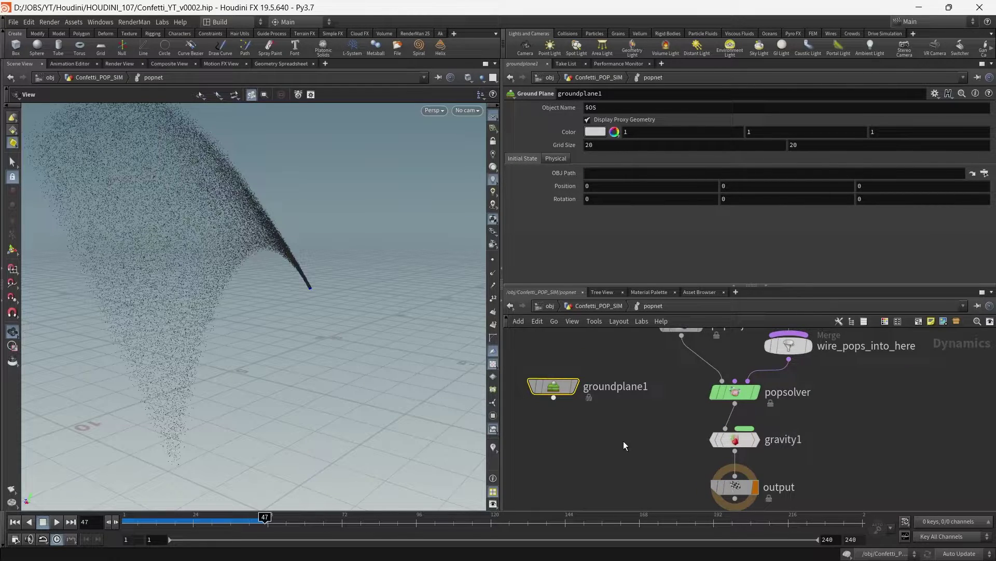
pyautogui.keyDown('shift'); pyautogui.click(726, 394); pyautogui.keyUp('shift')
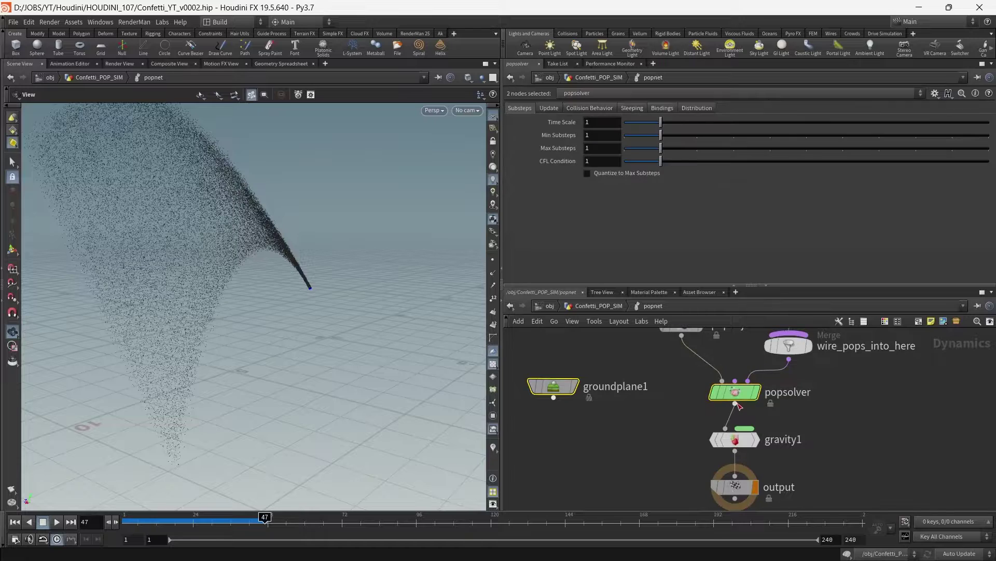
pyautogui.moveTo(735, 403); pyautogui.dragTo(637, 440)
pyautogui.click(637, 439)
pyautogui.click(726, 428)
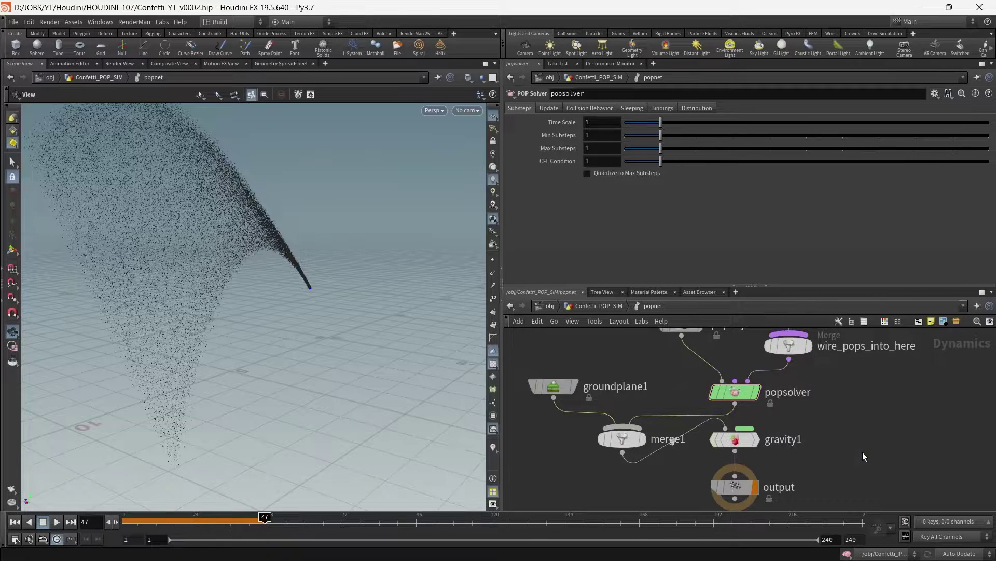
pyautogui.press('l')
pyautogui.scroll(-4, 908, 426)
pyautogui.moveTo(907, 426); pyautogui.dragTo(847, 460, button='middle')
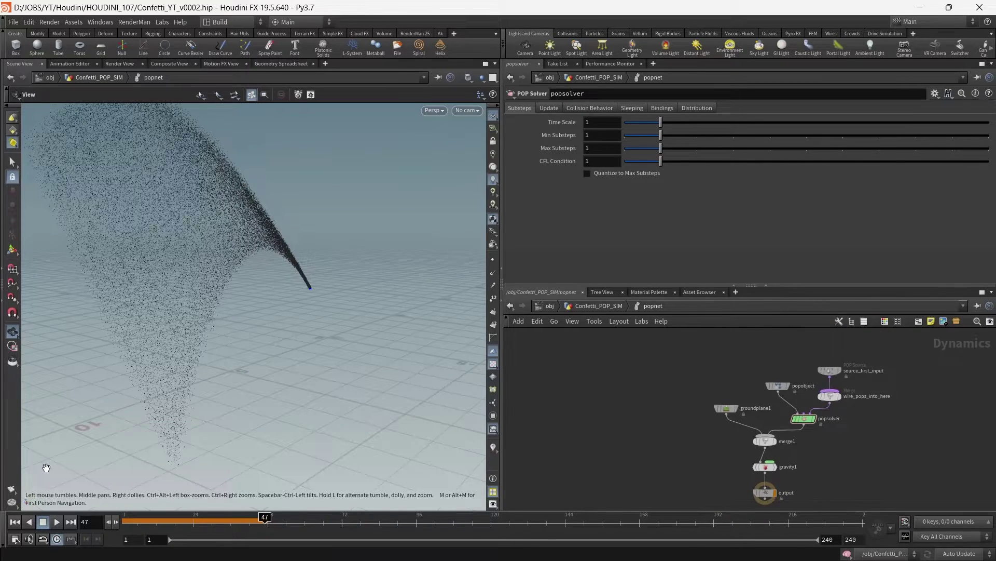
# Play the simulation from the first frame and examine how the particles meet the ground plane.
pyautogui.click(16, 521)
pyautogui.click(55, 521)
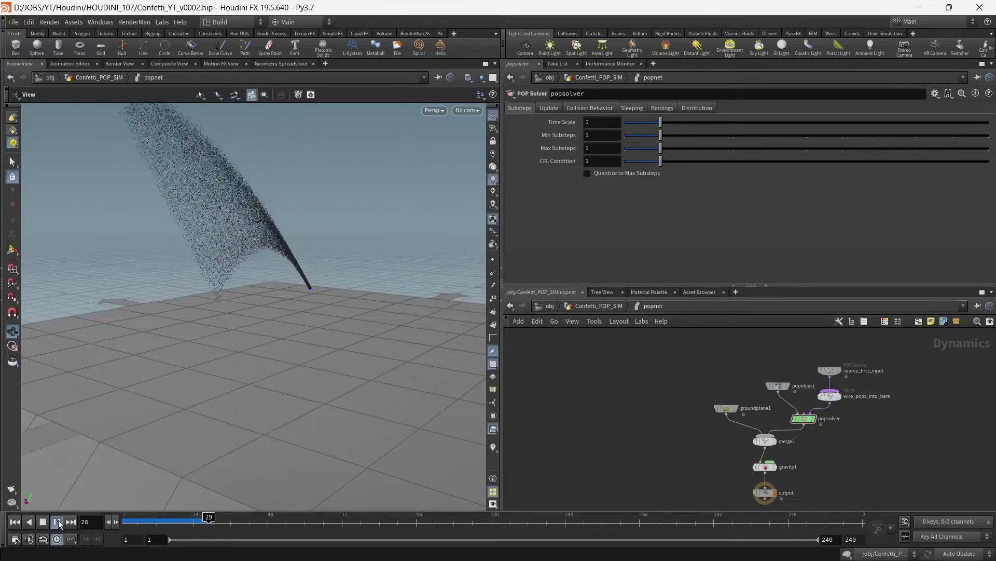
pyautogui.click(58, 523)
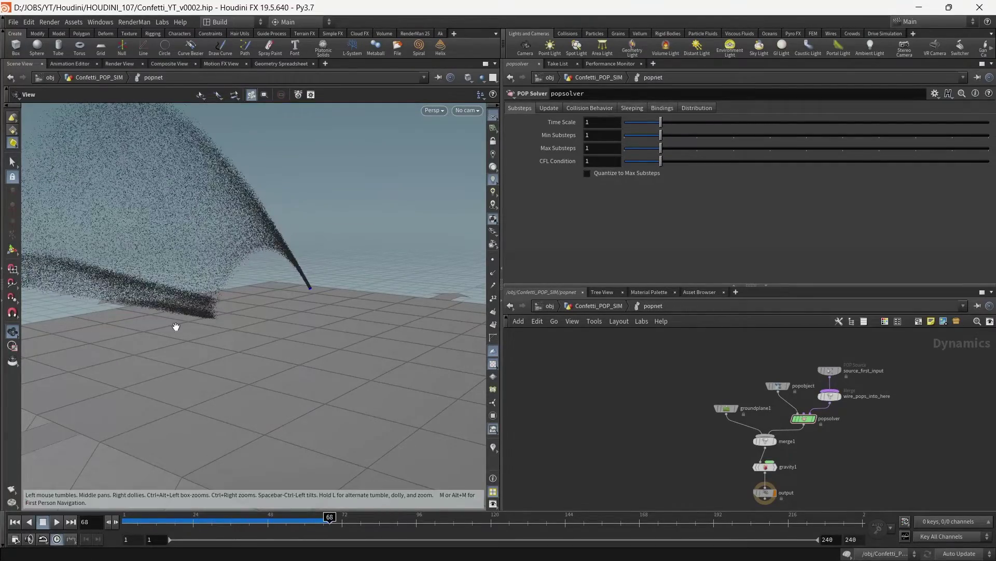
pyautogui.moveTo(175, 327)
pyautogui.mouseDown()
pyautogui.moveTo(119, 337)
pyautogui.moveTo(238, 333)
pyautogui.moveTo(209, 349)
pyautogui.mouseUp()
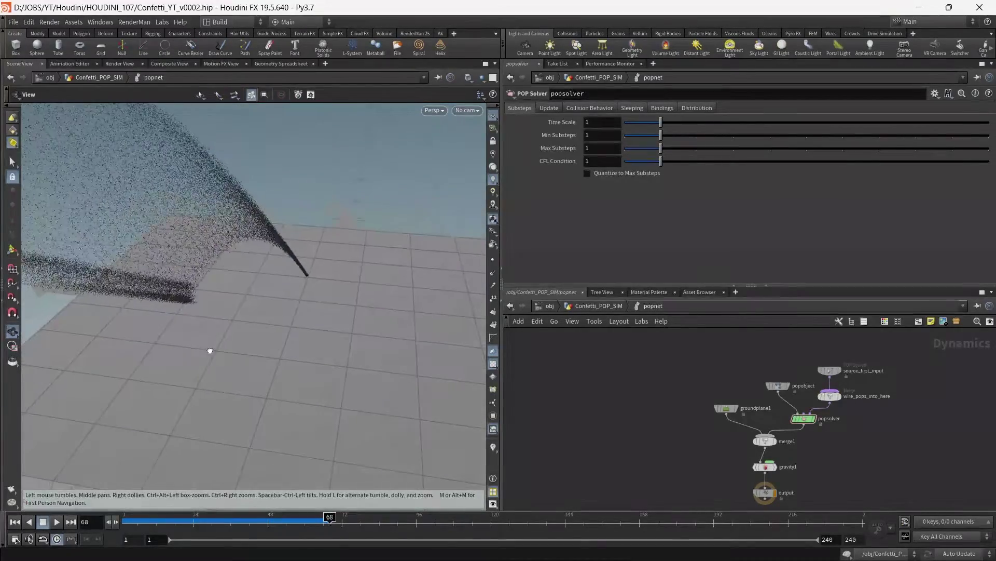
pyautogui.moveTo(298, 405); pyautogui.dragTo(237, 373)
pyautogui.scroll(4, 866, 408)
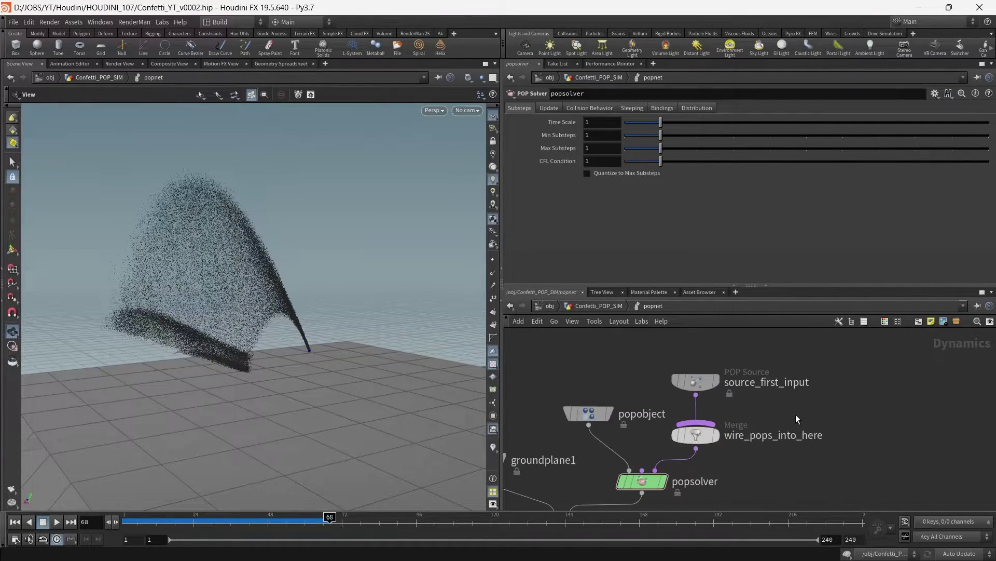
# Replay the ground-plane simulation from the start, then scrub through the early frames to inspect the continuous emission.
pyautogui.click(179, 517)
pyautogui.moveTo(304, 526); pyautogui.dragTo(123, 521)
pyautogui.click(56, 521)
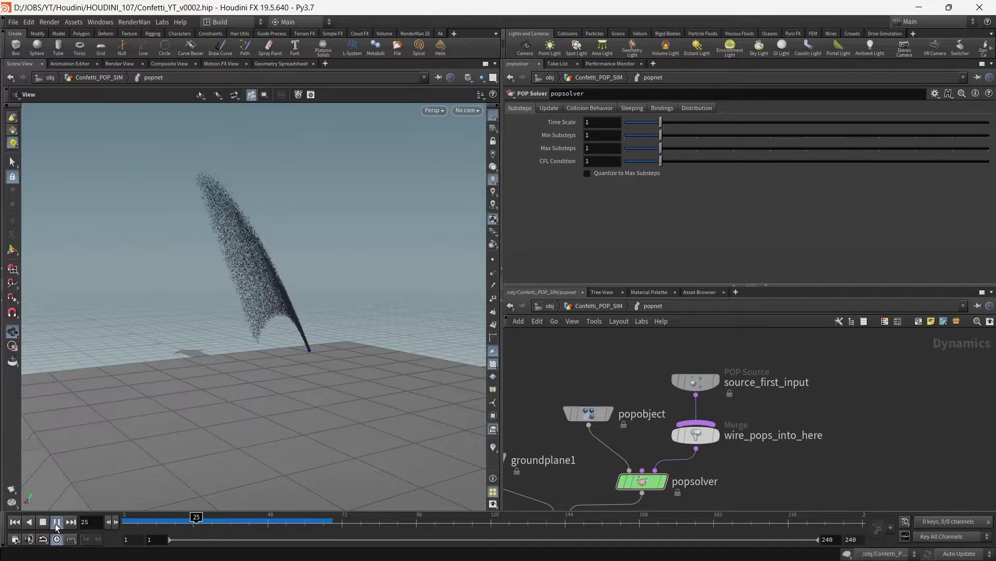
pyautogui.click(55, 524)
pyautogui.moveTo(244, 520); pyautogui.dragTo(91, 514)
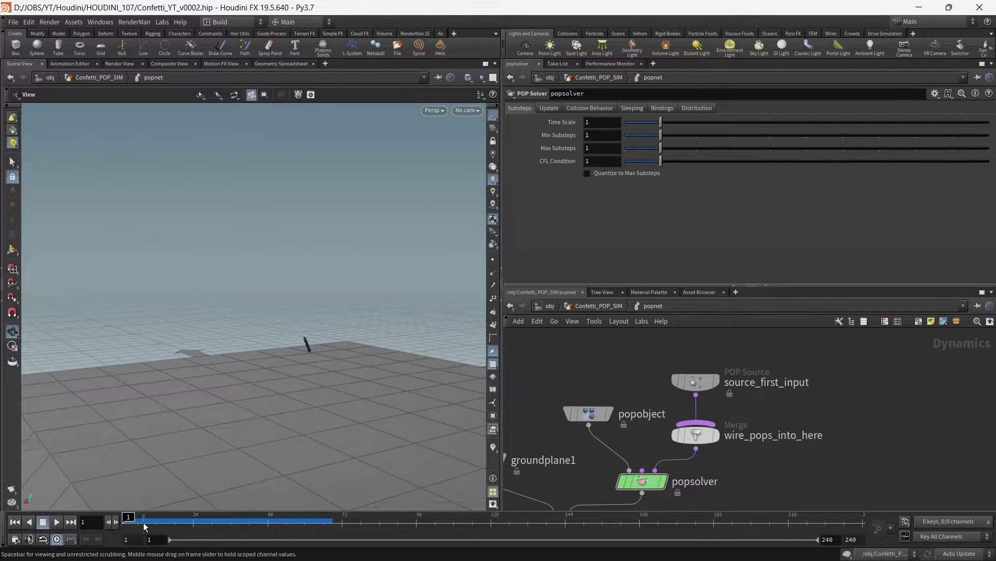
pyautogui.click(166, 523)
# Play the reference video Confetti.mp4 from its beginning in VLC to study the confetti burst, then return to Houdini.
pyautogui.click(365, 547)
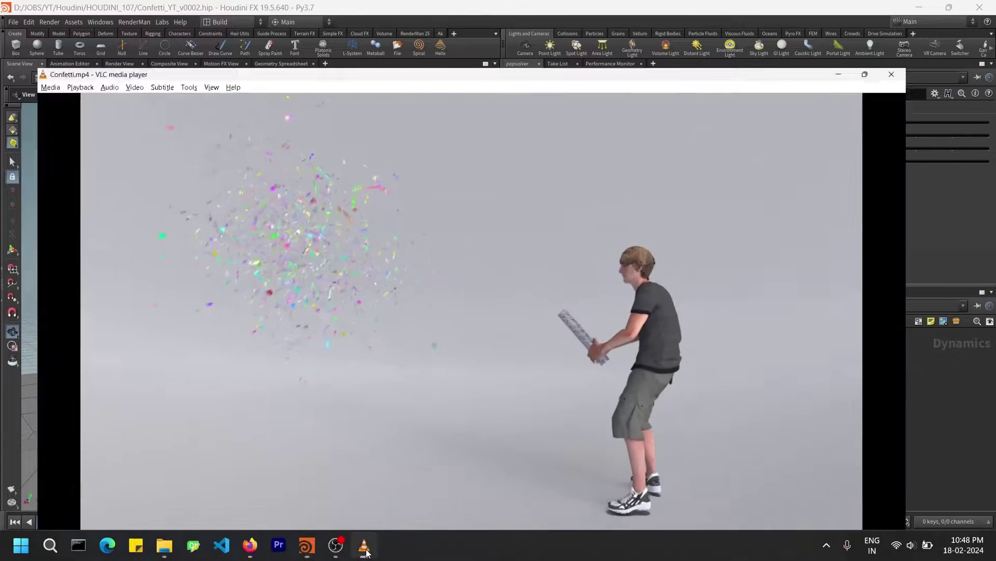
pyautogui.click(57, 539)
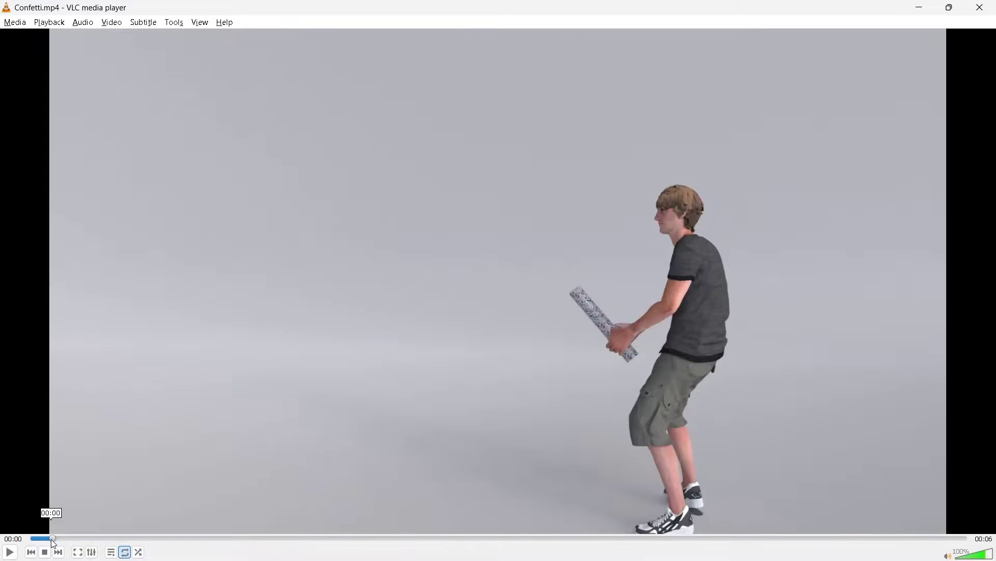
pyautogui.click(11, 553)
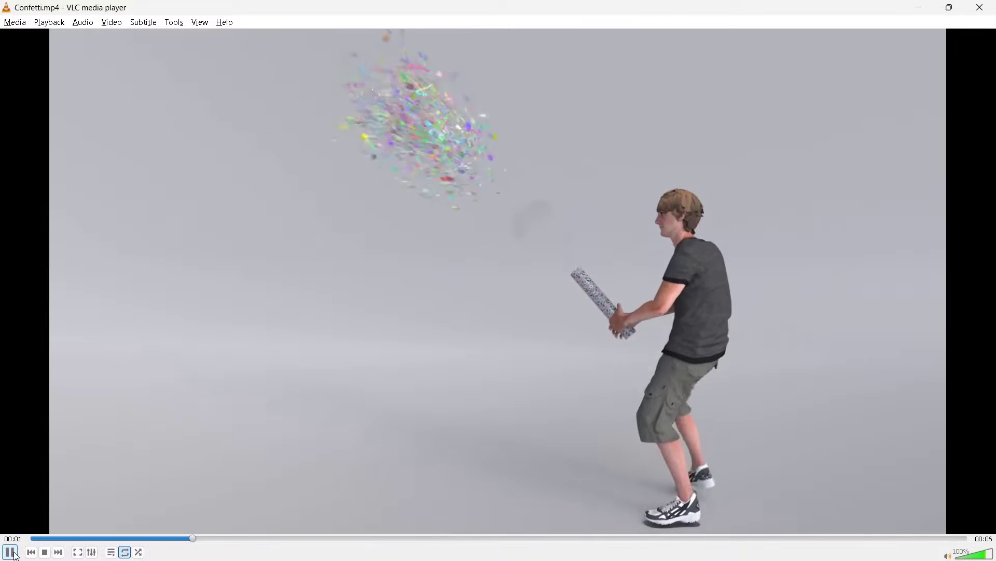
pyautogui.click(14, 553)
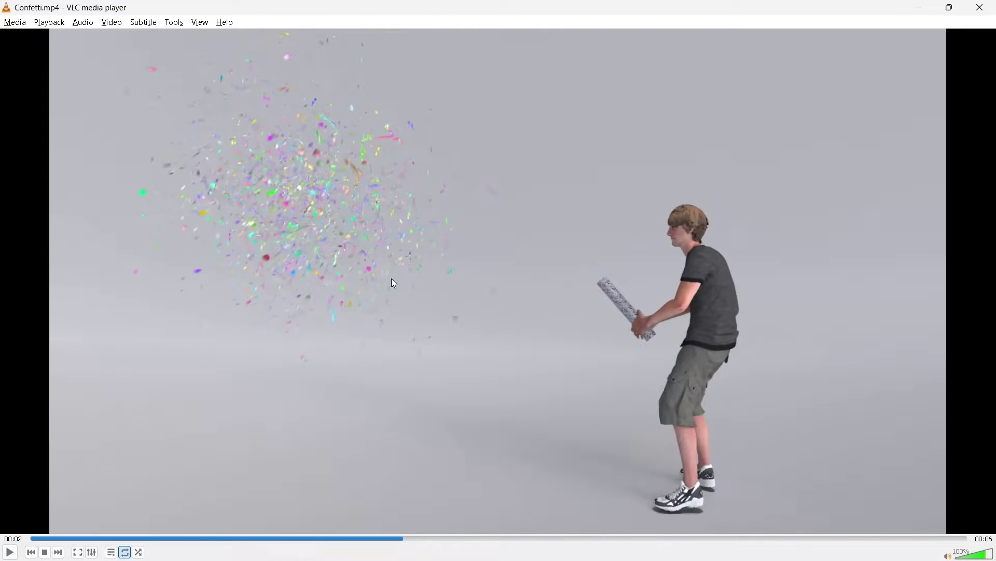
pyautogui.click(920, 8)
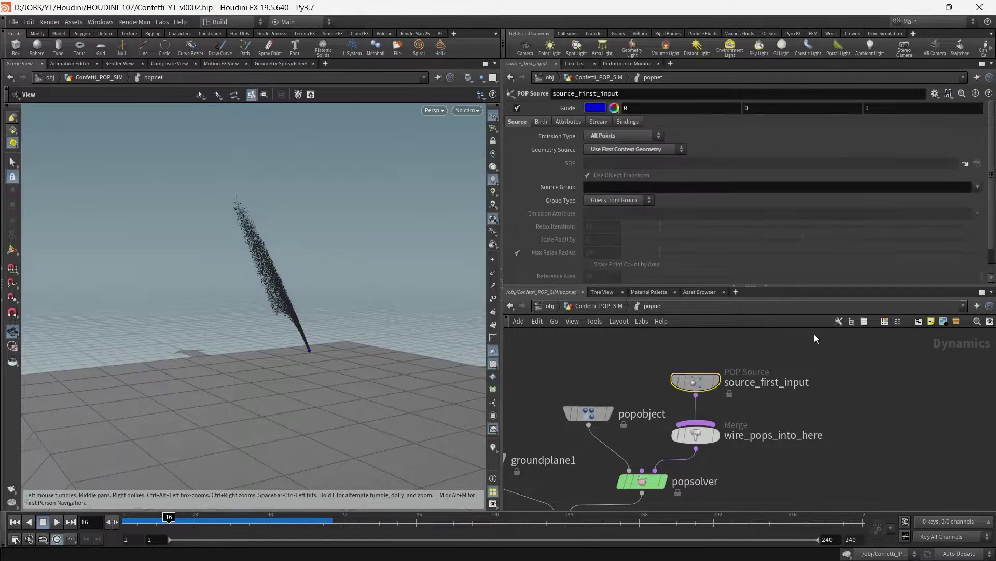
# Set the Impulse Activation of source_first_input to 0 and keyframe it at frame 15.
pyautogui.click(542, 121)
pyautogui.click(611, 137)
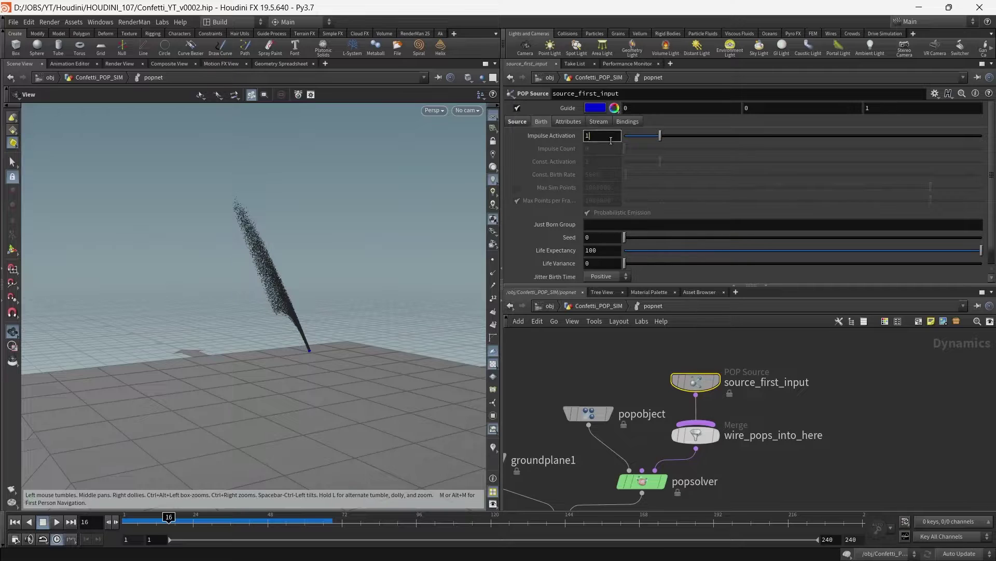
pyautogui.moveTo(256, 311); pyautogui.dragTo(298, 315)
pyautogui.moveTo(268, 313); pyautogui.dragTo(318, 314, button='middle')
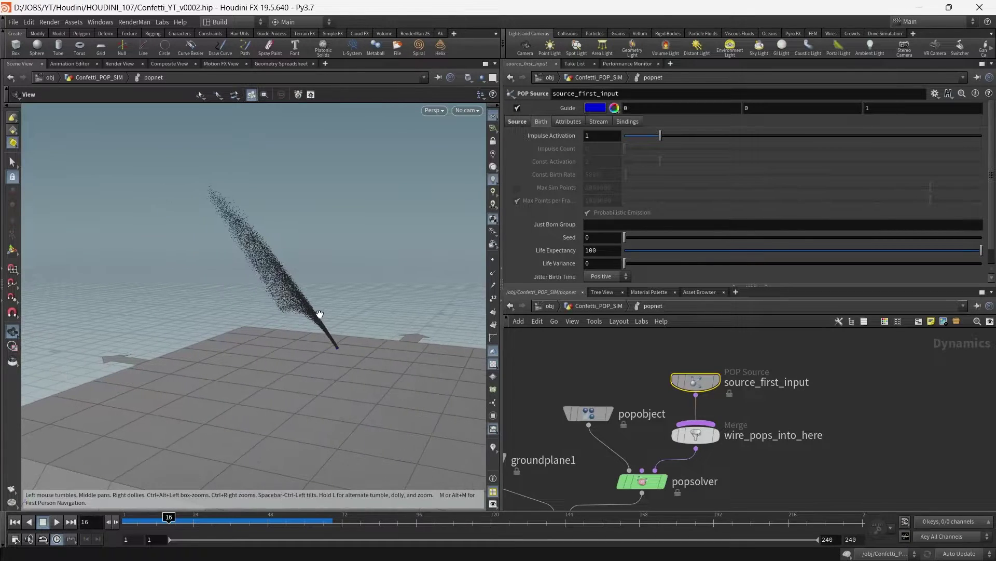
pyautogui.scroll(2, 317, 314)
pyautogui.moveTo(169, 521); pyautogui.dragTo(166, 521)
pyautogui.moveTo(606, 137); pyautogui.dragTo(596, 136, button='middle')
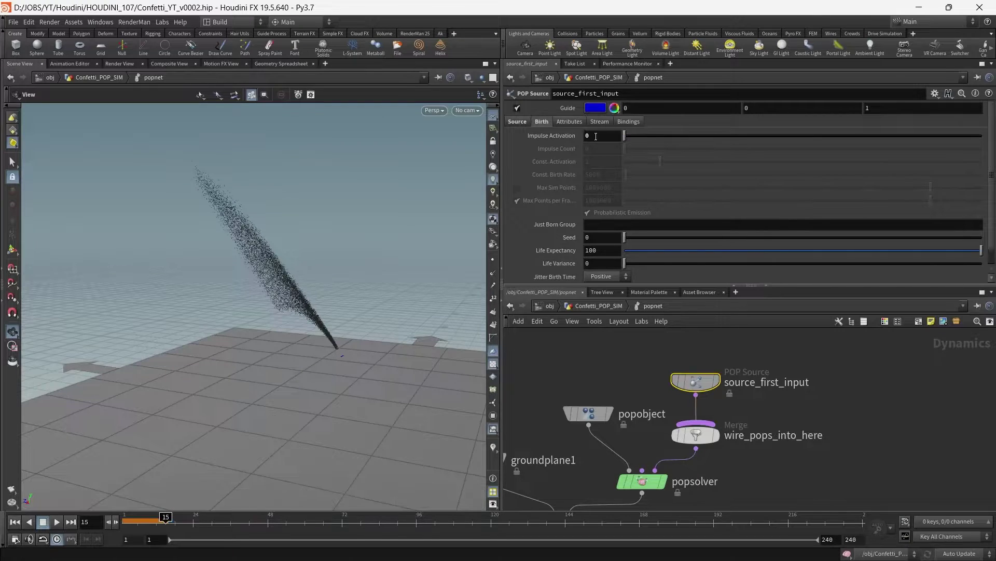
pyautogui.keyDown('alt'); pyautogui.click(600, 136); pyautogui.keyUp('alt')
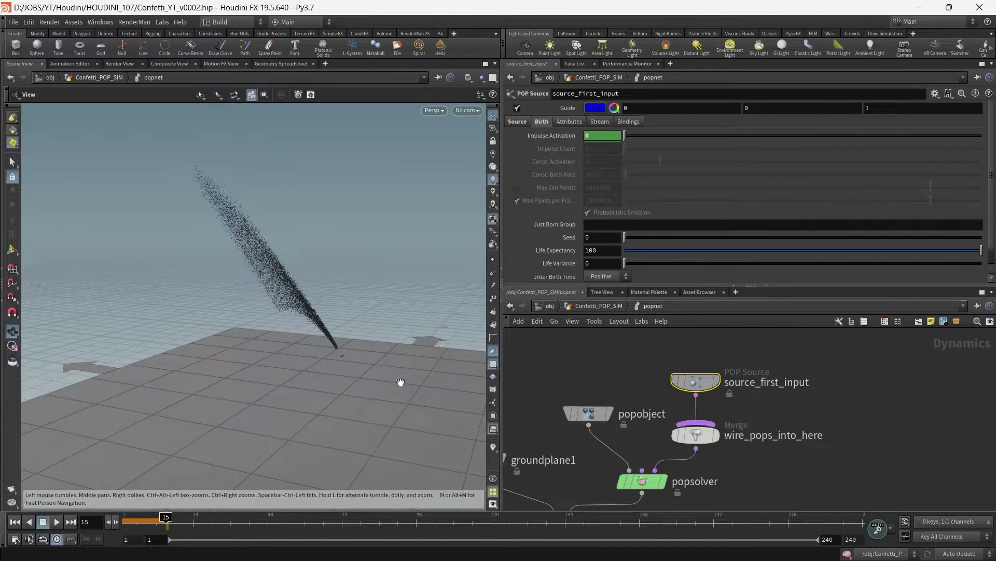
# Keyframe the POP Source's Impulse Activation at 0 on frame 14 and at 1 on frame 15.
pyautogui.moveTo(172, 521); pyautogui.dragTo(187, 522)
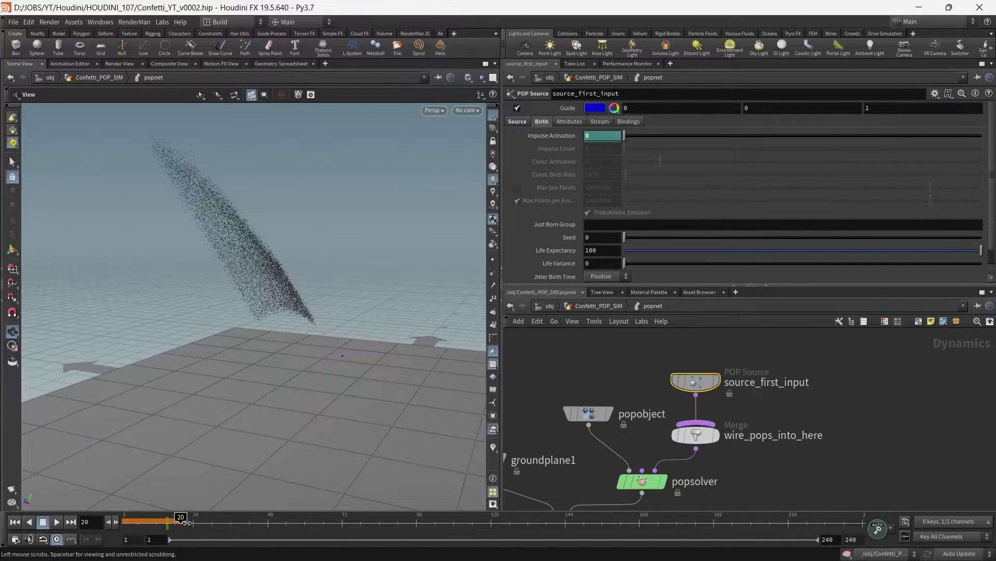
pyautogui.click(605, 136)
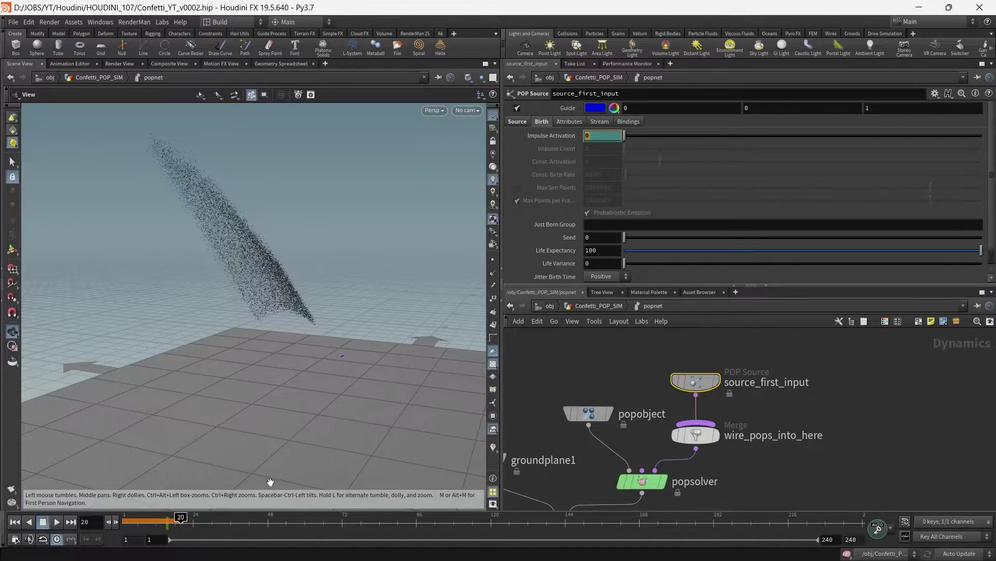
pyautogui.click(178, 518)
pyautogui.moveTo(179, 518); pyautogui.dragTo(159, 525)
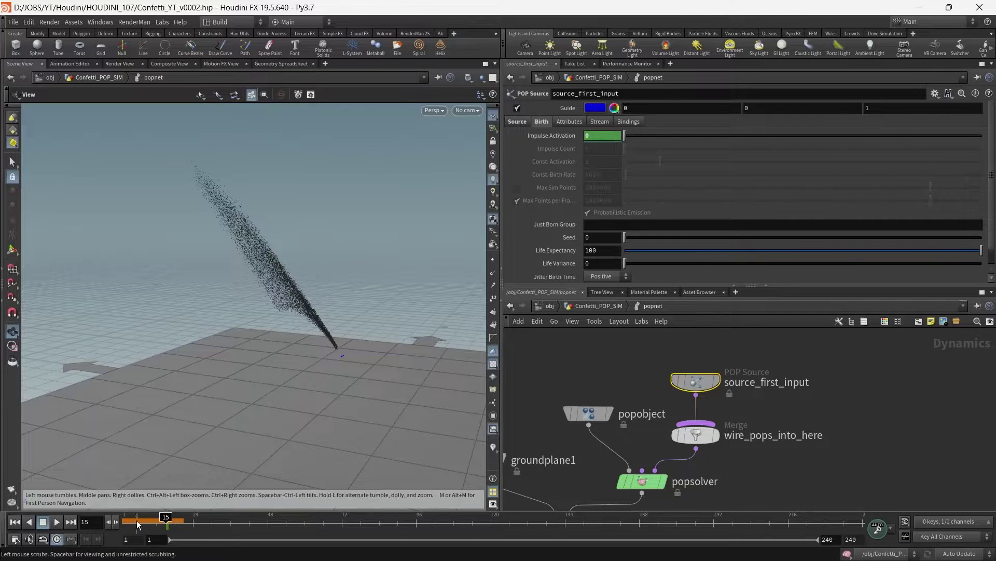
pyautogui.click(110, 523)
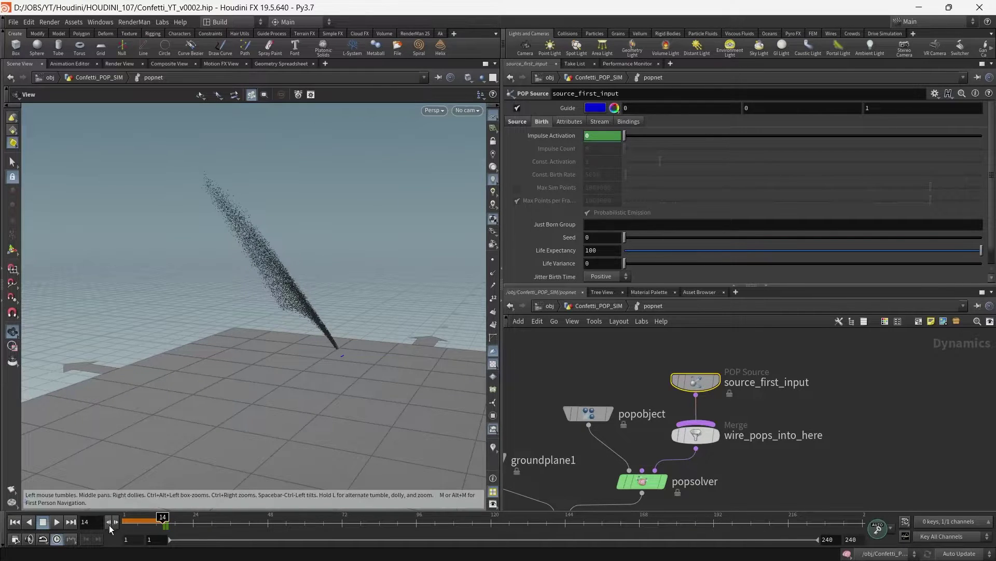
pyautogui.click(114, 523)
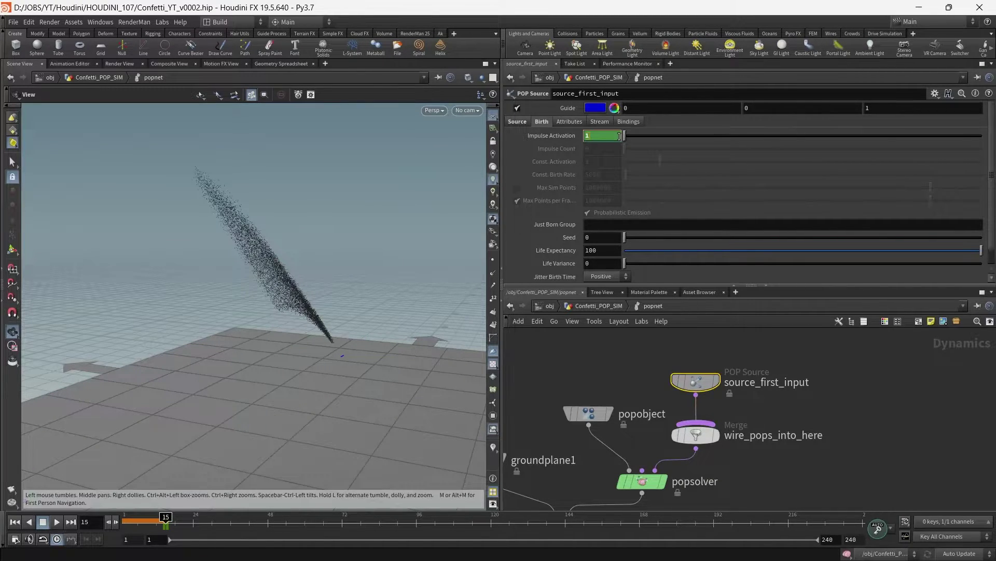
# Keyframe Impulse Activation at 1 on frame 20 and at 0 on frame 21.
pyautogui.moveTo(166, 521); pyautogui.dragTo(182, 529)
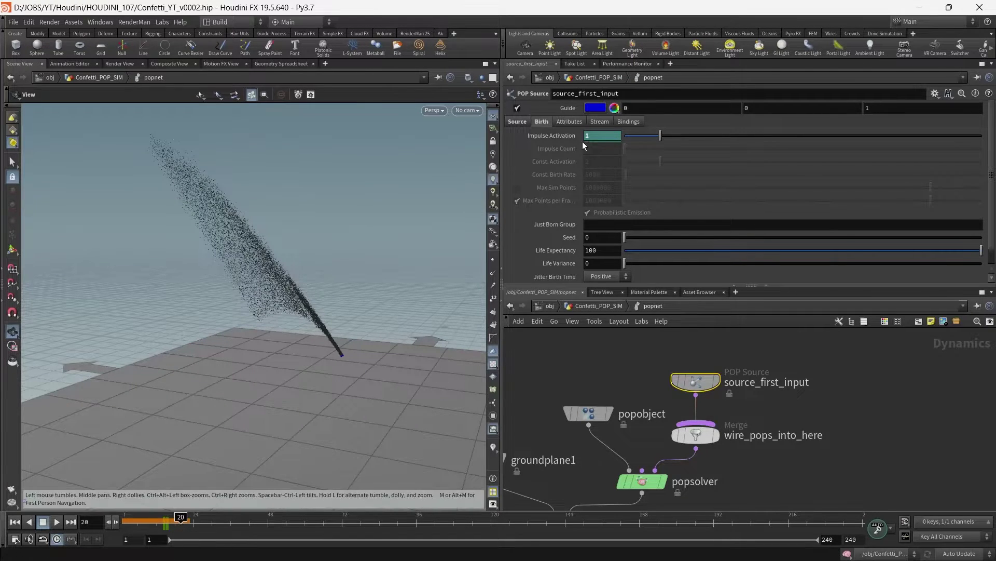
pyautogui.click(117, 524)
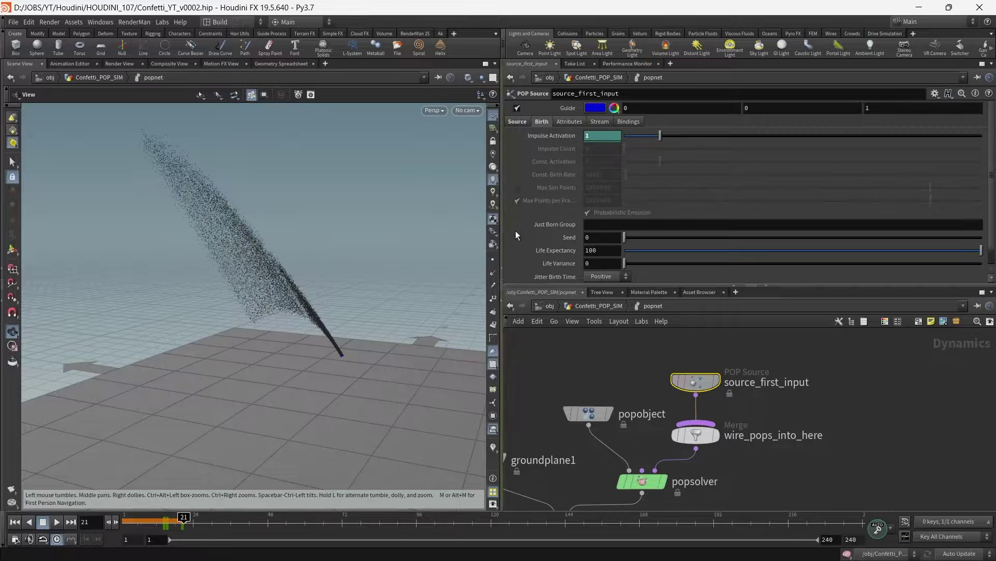
pyautogui.doubleClick(594, 135)
pyautogui.write('0')
pyautogui.press('Return')
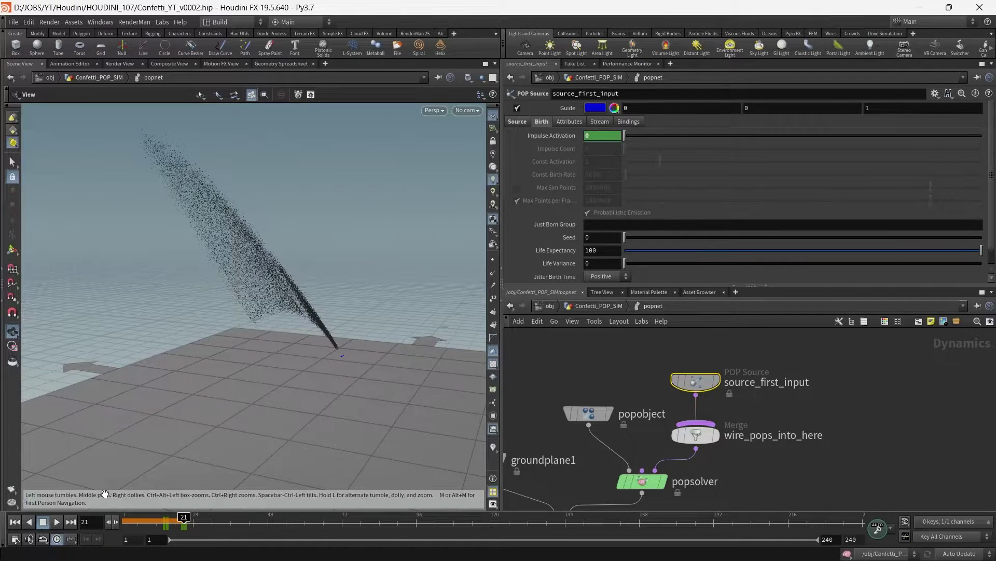
# Play the simulation from the first frame to check the timed burst, then scrub back to frame 20.
pyautogui.click(14, 521)
pyautogui.click(56, 522)
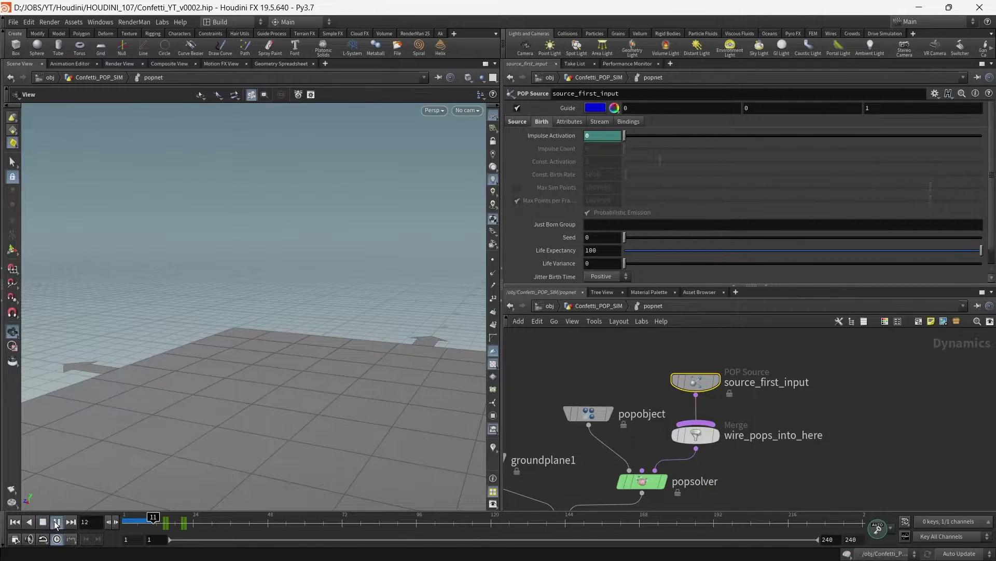
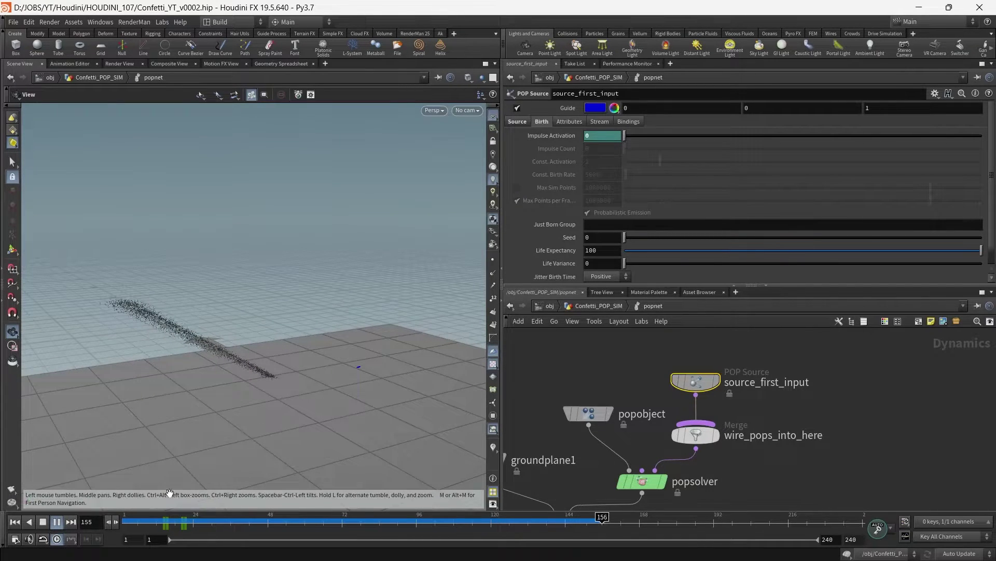
pyautogui.click(187, 521)
pyautogui.moveTo(187, 521)
pyautogui.mouseDown()
pyautogui.moveTo(165, 522)
pyautogui.moveTo(183, 522)
pyautogui.mouseUp()
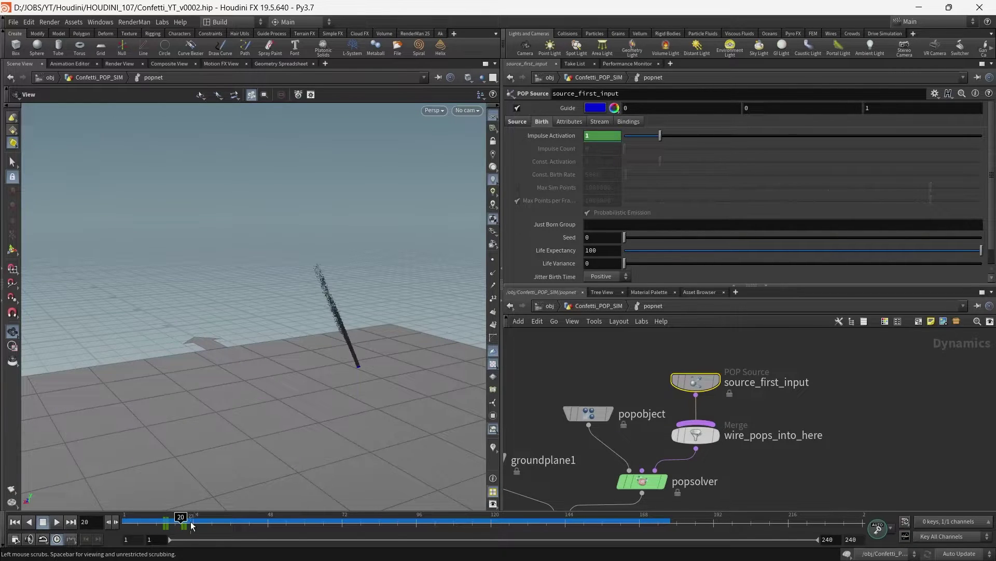
# Shorten the timeline's end frame to 100 and play the simulation from the first frame.
pyautogui.click(856, 541)
pyautogui.write('100')
pyautogui.press('Return')
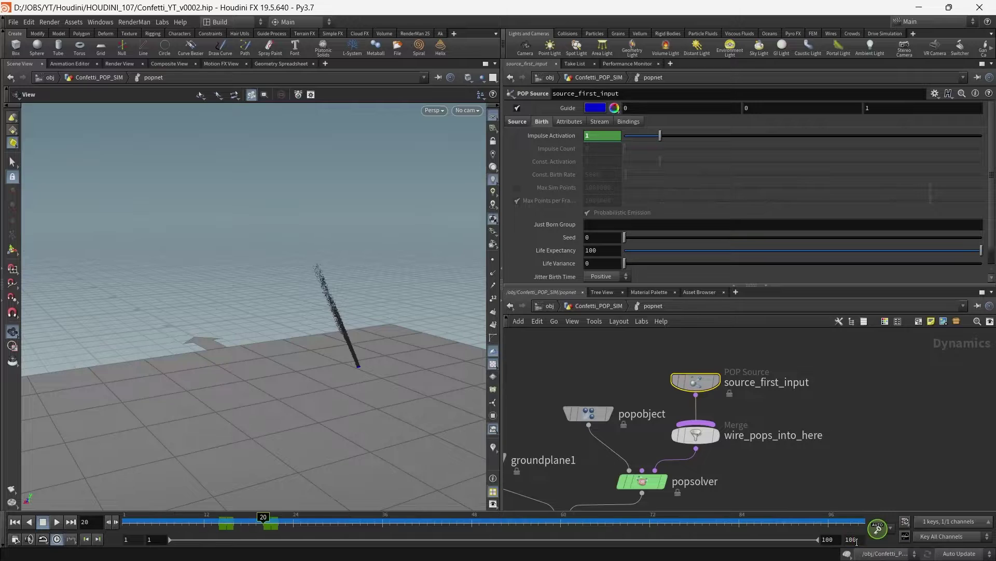
pyautogui.click(15, 521)
pyautogui.click(59, 519)
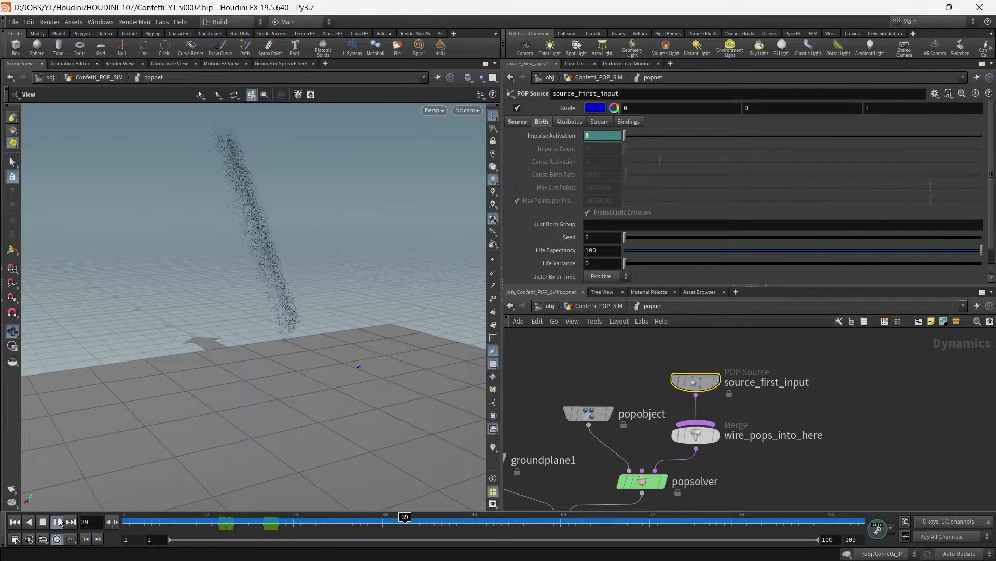
pyautogui.click(58, 518)
# Delete all the Impulse Activation keyframes of source_first_input from the timeline.
pyautogui.keyDown('shift'); pyautogui.moveTo(210, 525); pyautogui.dragTo(271, 523); pyautogui.keyUp('shift')
pyautogui.rightClick(272, 522)
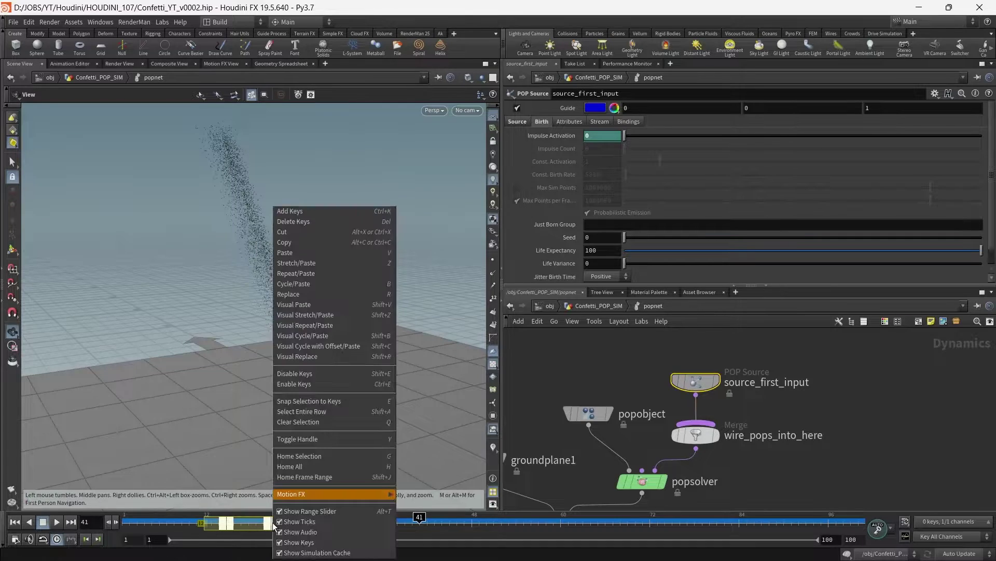
pyautogui.click(316, 221)
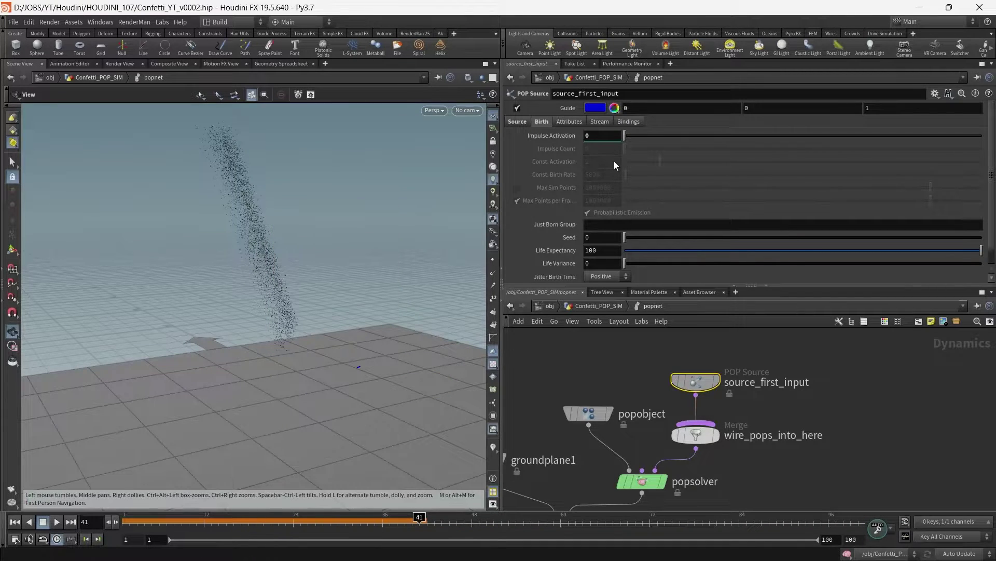
# Enter the expression $>15 && $F<20 for the POP Source's Impulse Activation.
pyautogui.click(595, 134)
pyautogui.write('$')
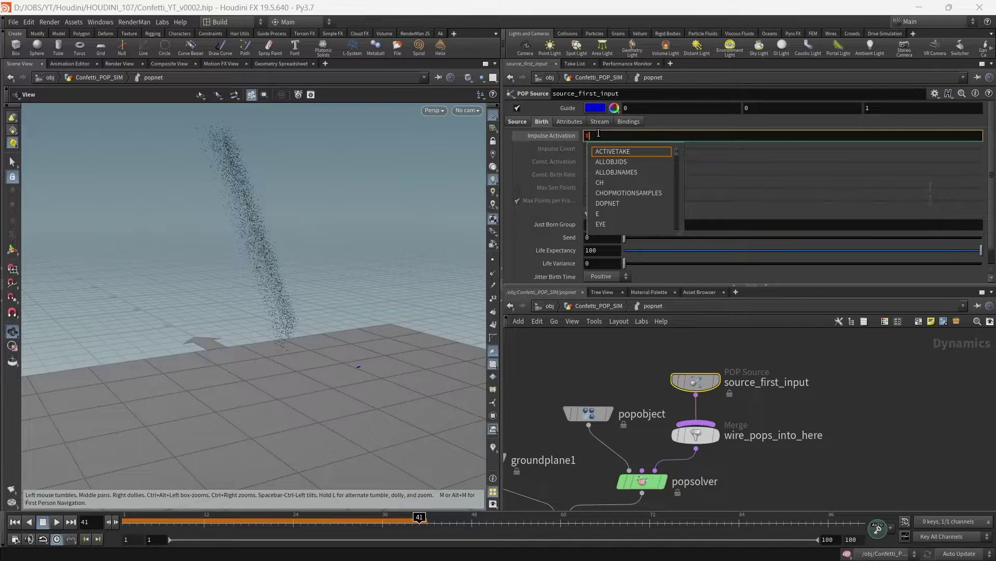
pyautogui.write('>')
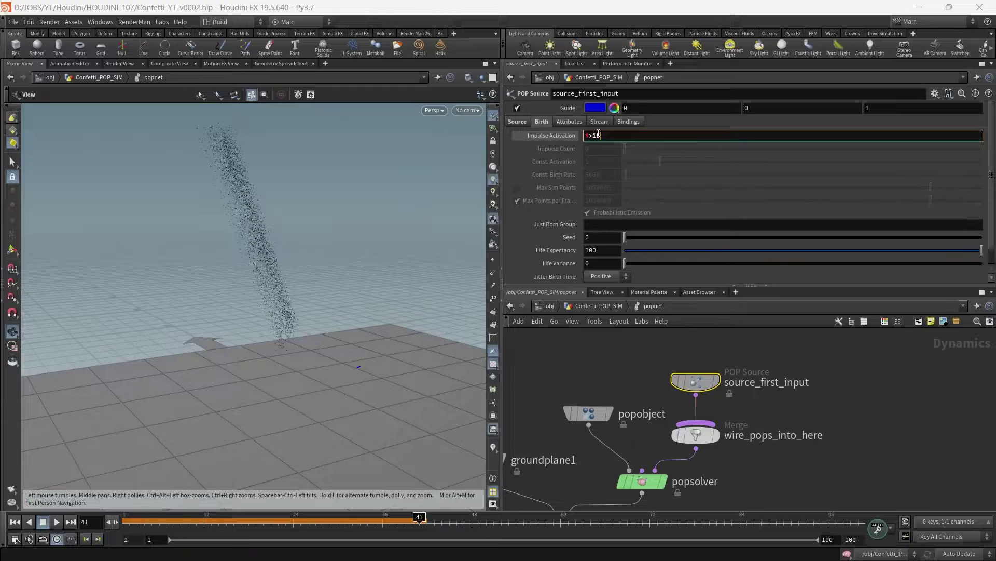
pyautogui.write('15 && $F')
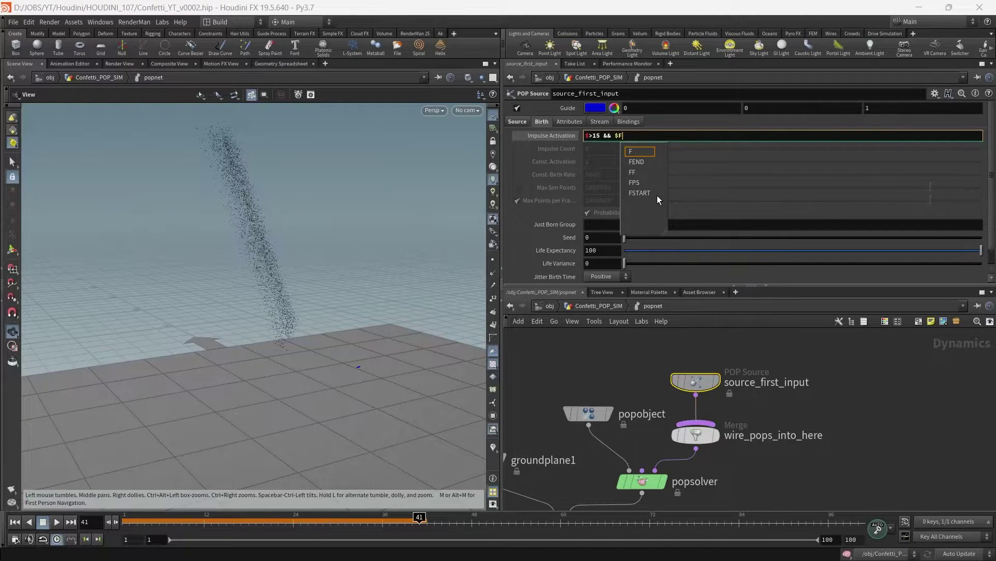
pyautogui.write('<')
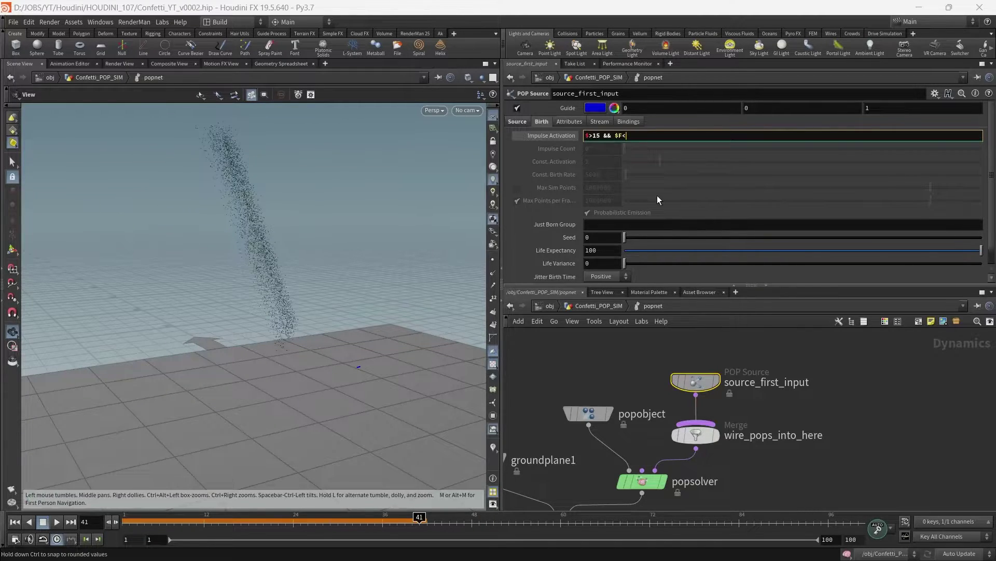
pyautogui.write('20')
pyautogui.press('Return')
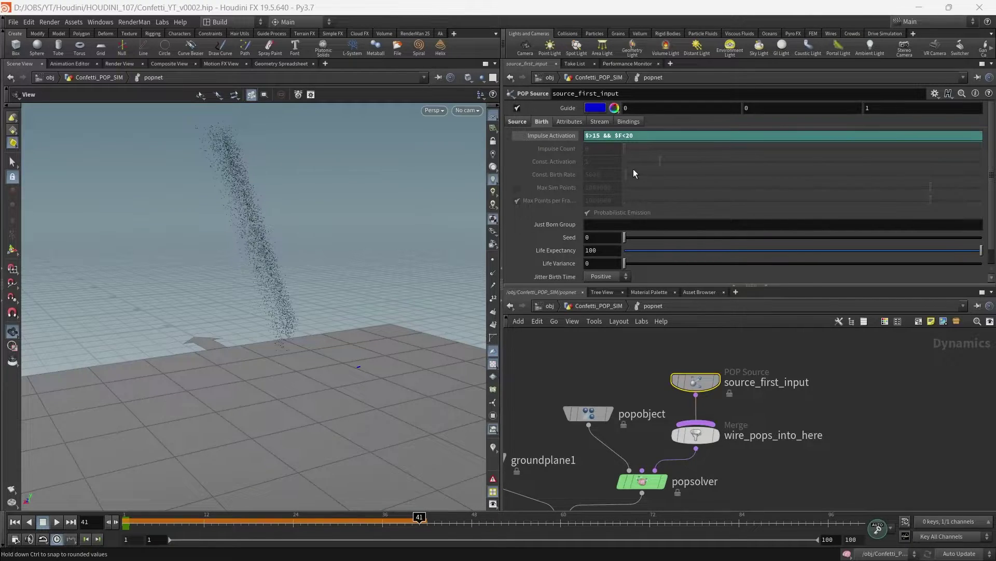
# Check the evaluated Impulse Activation value on frames 6, 16 and 21 against its expression.
pyautogui.click(571, 137)
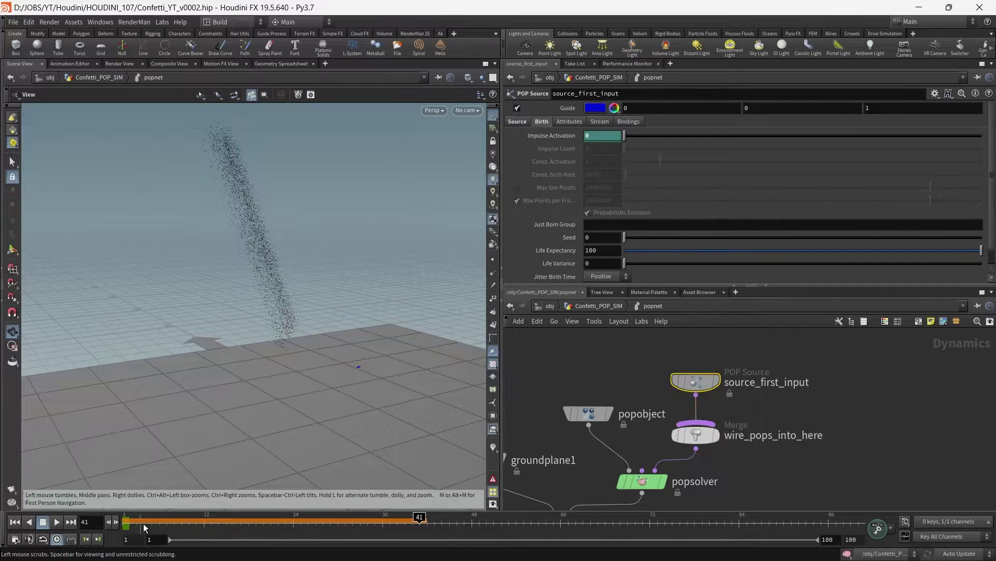
pyautogui.click(158, 521)
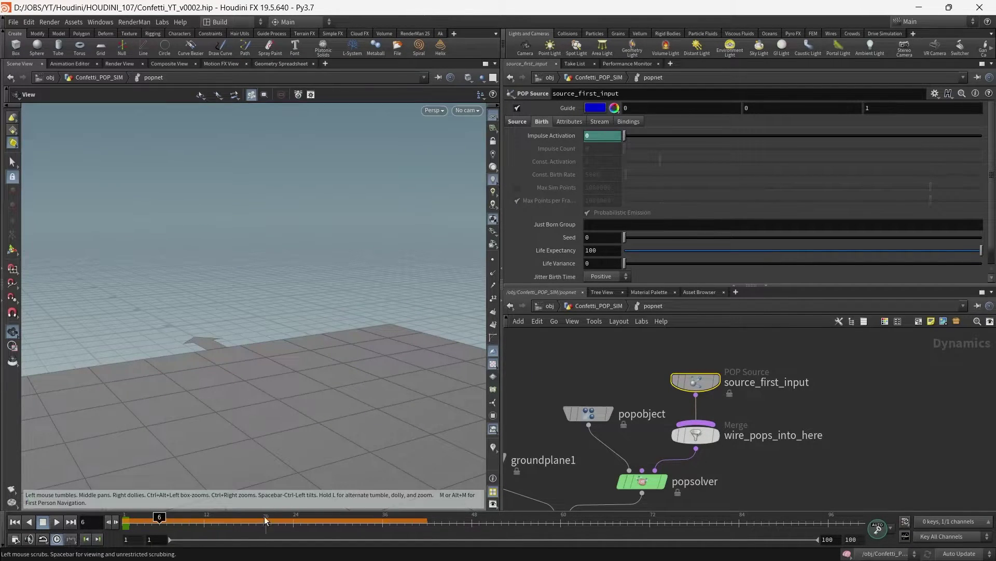
pyautogui.click(237, 528)
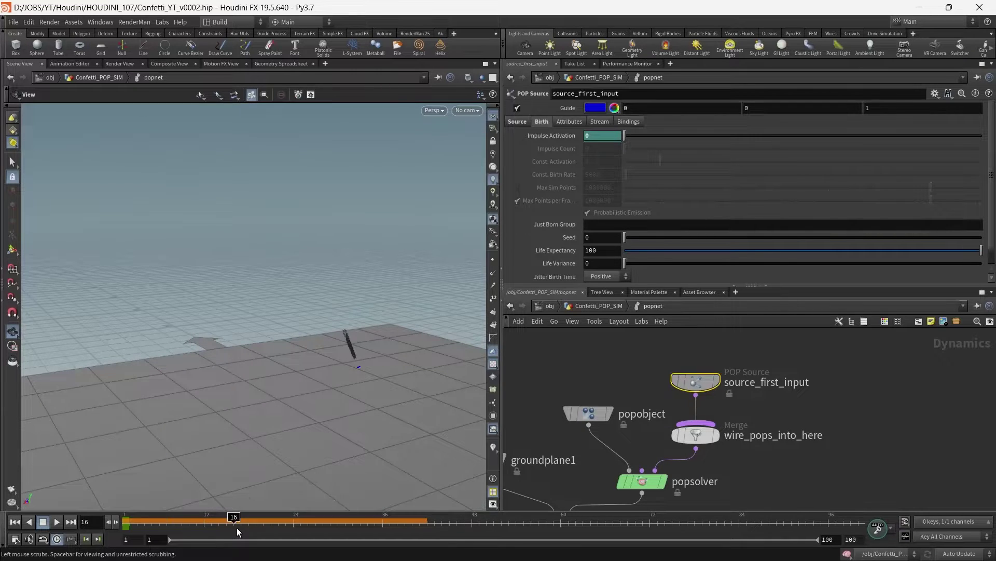
pyautogui.click(559, 138)
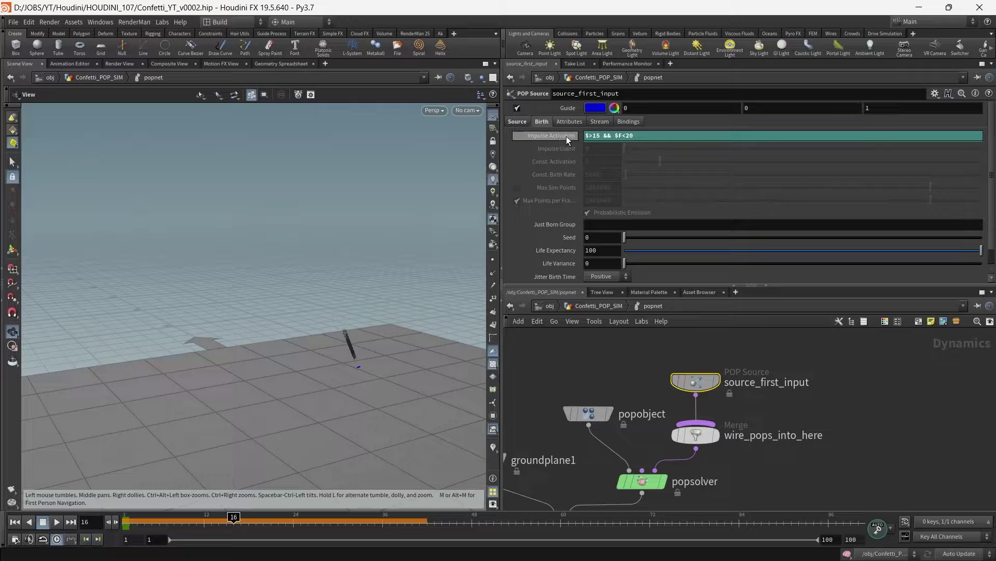
pyautogui.click(565, 136)
pyautogui.moveTo(237, 518)
pyautogui.mouseDown()
pyautogui.moveTo(301, 518)
pyautogui.moveTo(271, 518)
pyautogui.mouseUp()
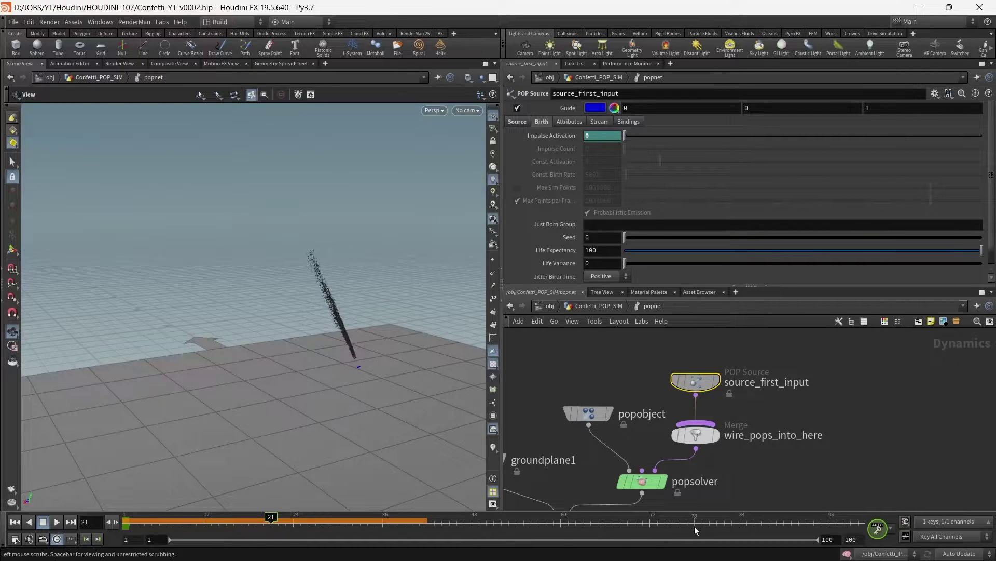
# Reset and replay the simulation, then inspect the Impulse Activation expression and go to frame 14.
pyautogui.click(847, 553)
pyautogui.click(57, 521)
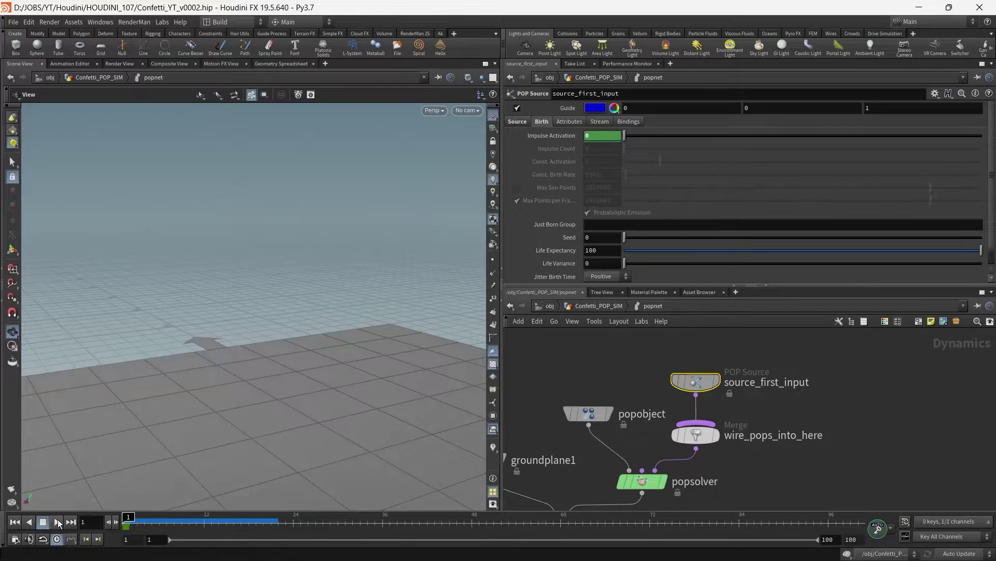
pyautogui.click(563, 135)
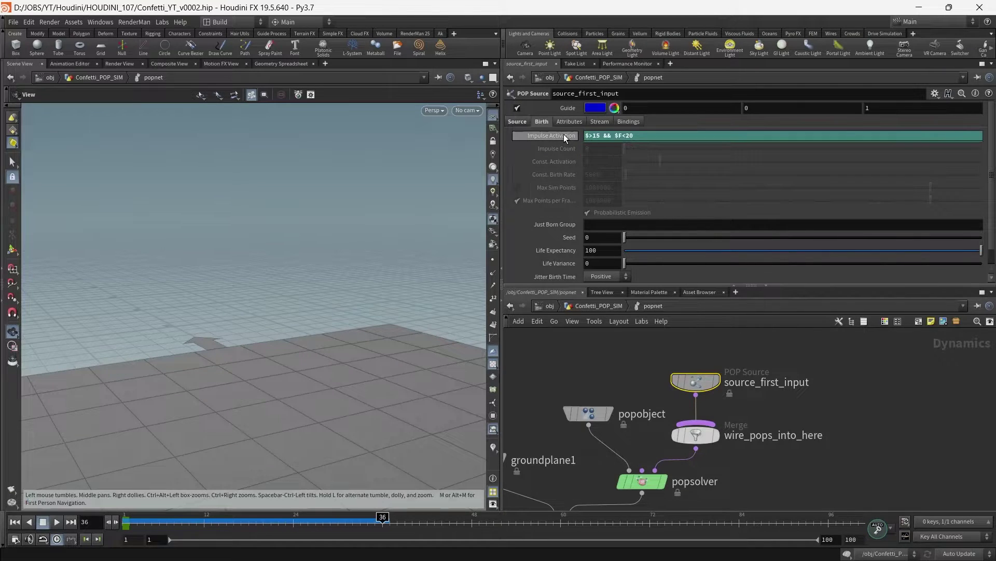
pyautogui.click(219, 520)
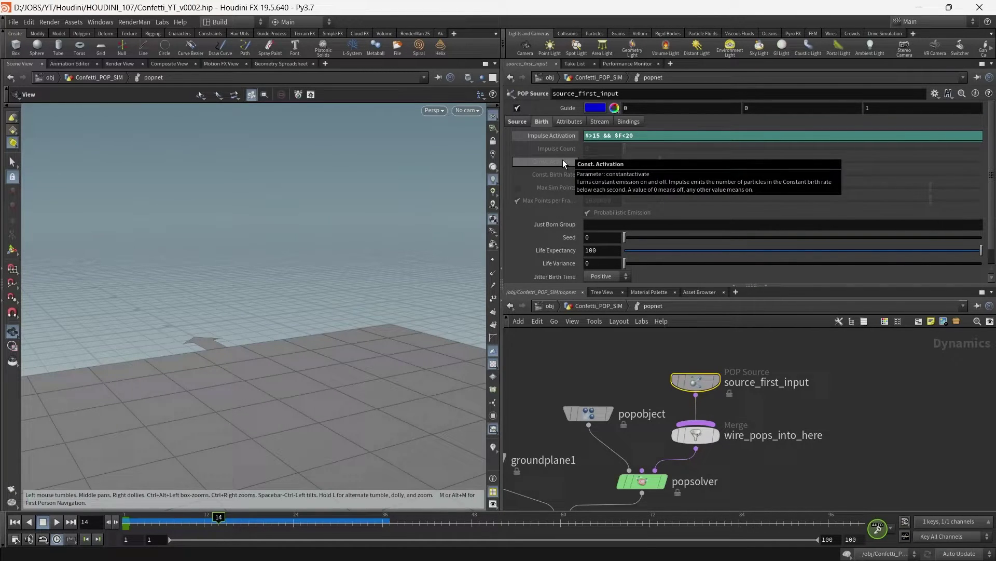
# Correct the Impulse Activation expression to $F>15 && $F<20.
pyautogui.click(590, 136)
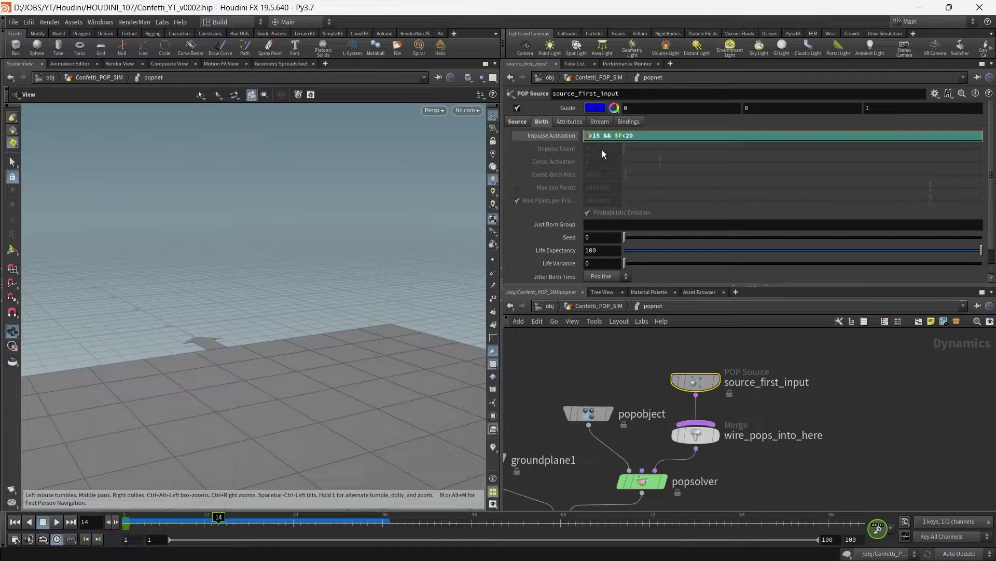
pyautogui.write('F')
pyautogui.press('Return')
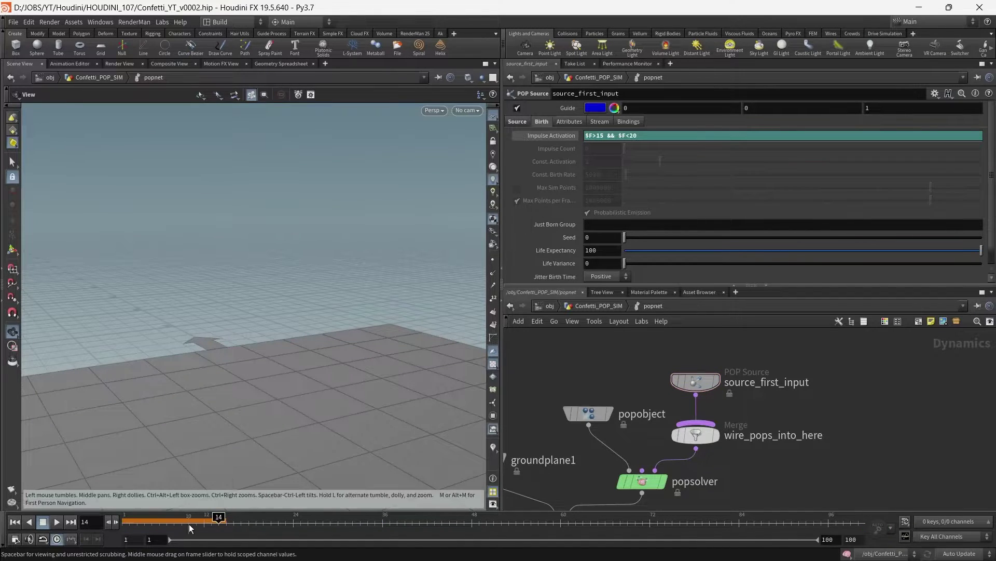
# Scrub through frames 9, 31 and 18 to check when the corrected expression activates emission.
pyautogui.moveTo(189, 524); pyautogui.dragTo(182, 519)
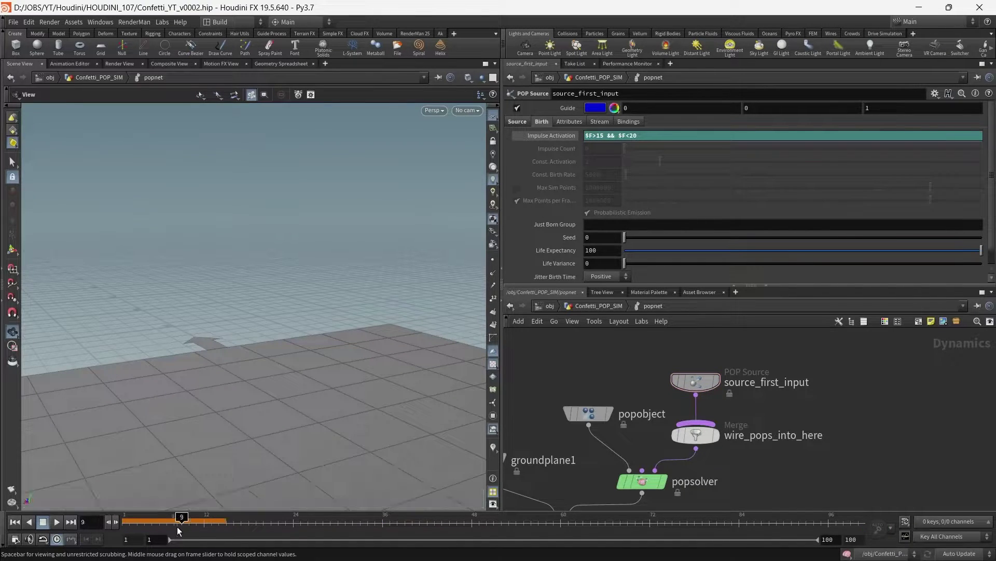
pyautogui.click(561, 136)
pyautogui.click(346, 519)
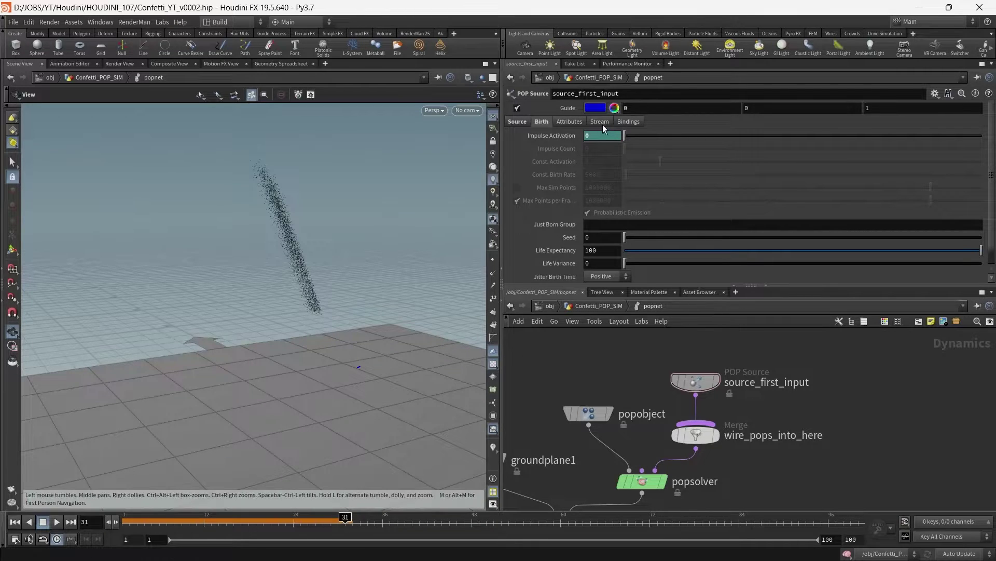
pyautogui.moveTo(226, 527); pyautogui.dragTo(248, 529)
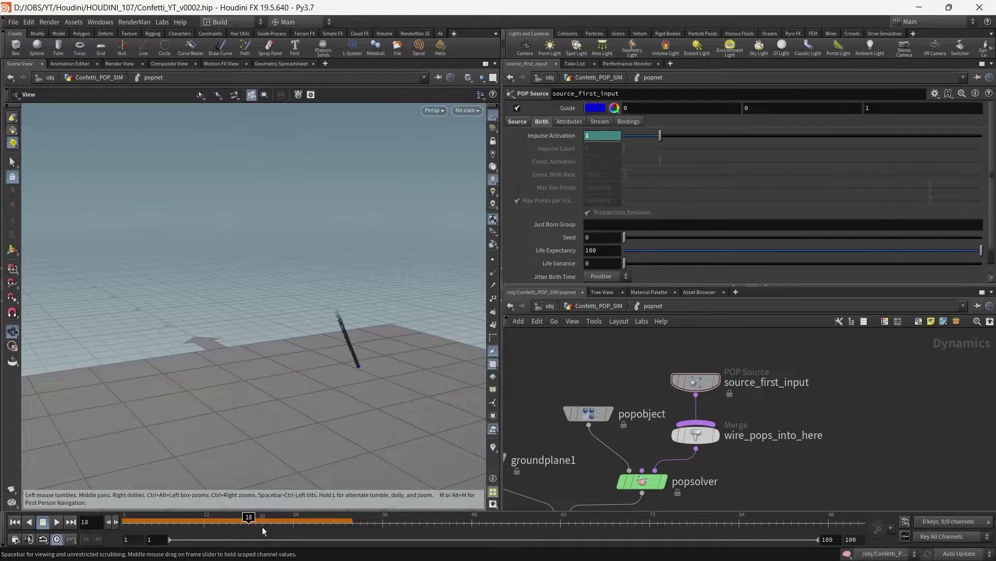
# Play the simulation from the first frame to review the expression-driven burst.
pyautogui.click(15, 522)
pyautogui.click(58, 521)
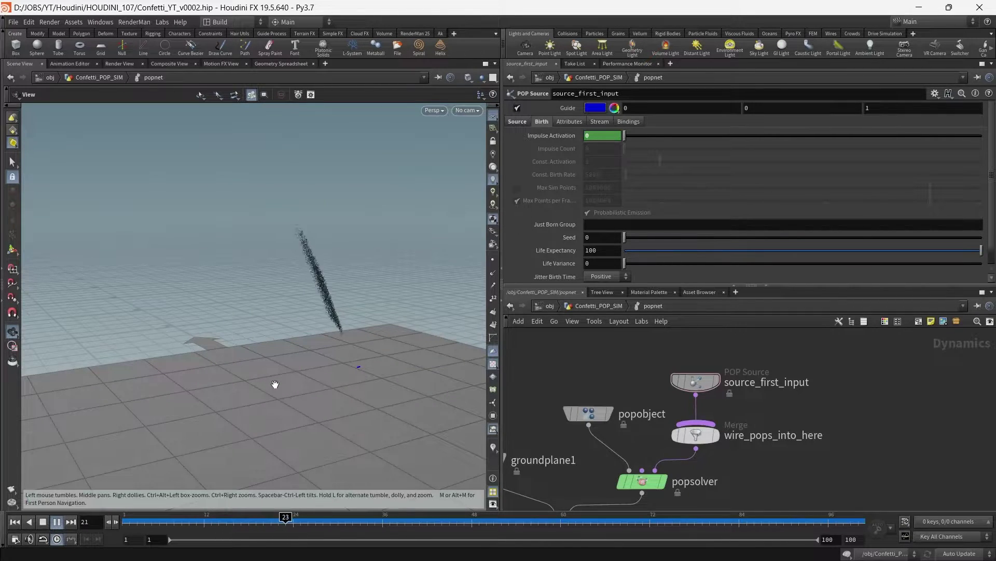
pyautogui.moveTo(275, 384); pyautogui.dragTo(291, 364)
pyautogui.click(58, 522)
pyautogui.scroll(-3, 263, 374)
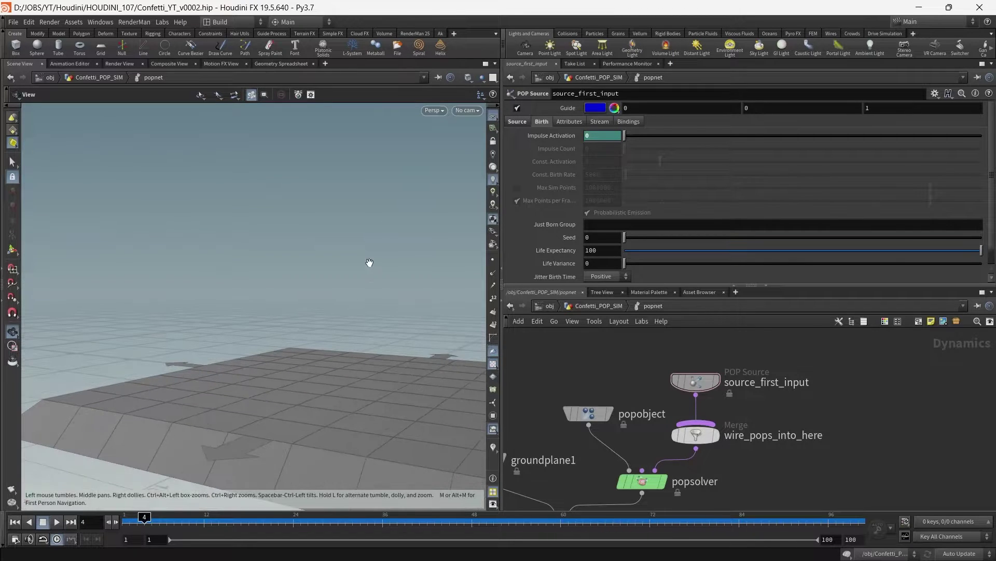
# Look through cam1 at the Confetti_POP_SIM level, play the simulation and inspect the particle trail from a free view.
pyautogui.click(468, 109)
pyautogui.click(491, 158)
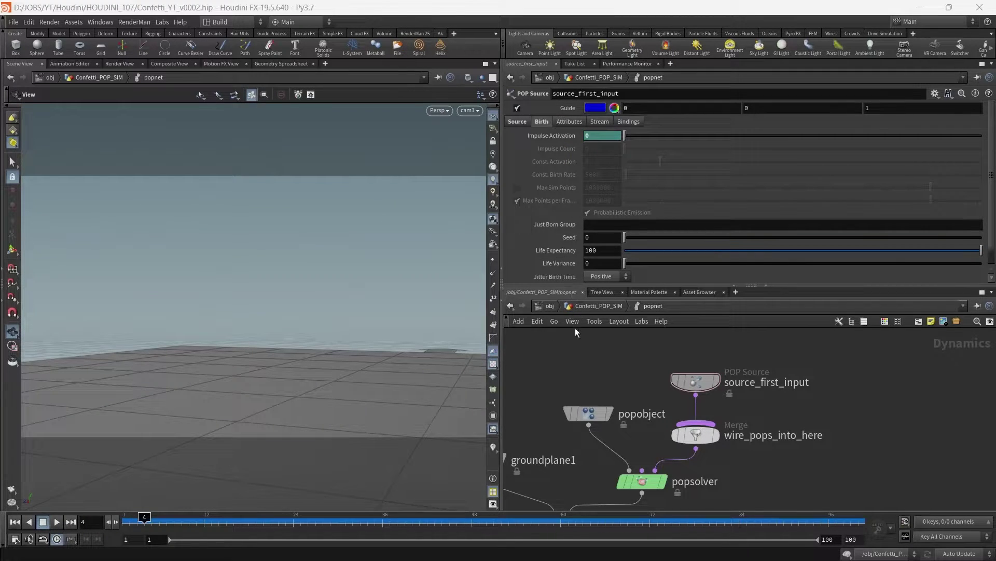
pyautogui.click(596, 309)
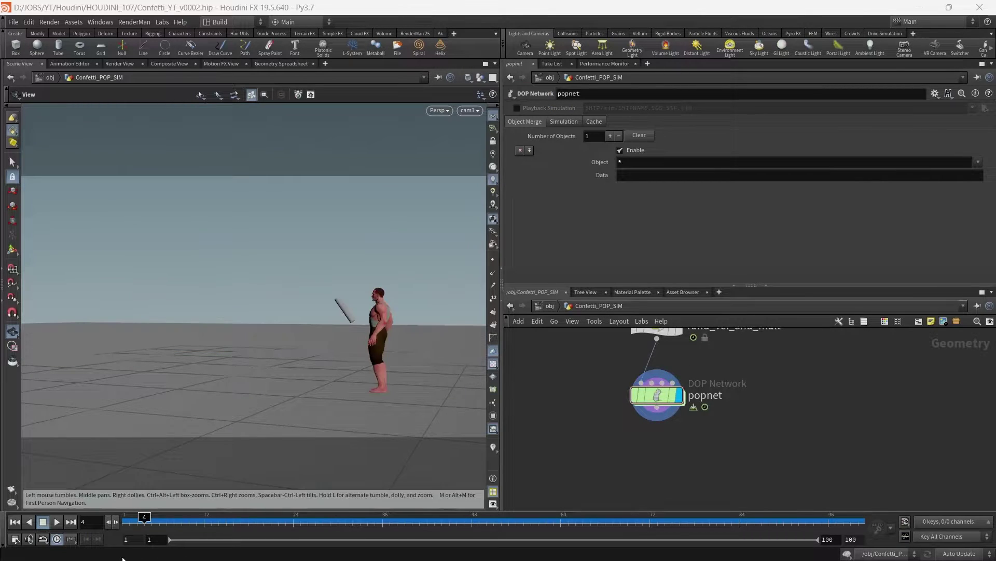
pyautogui.click(56, 522)
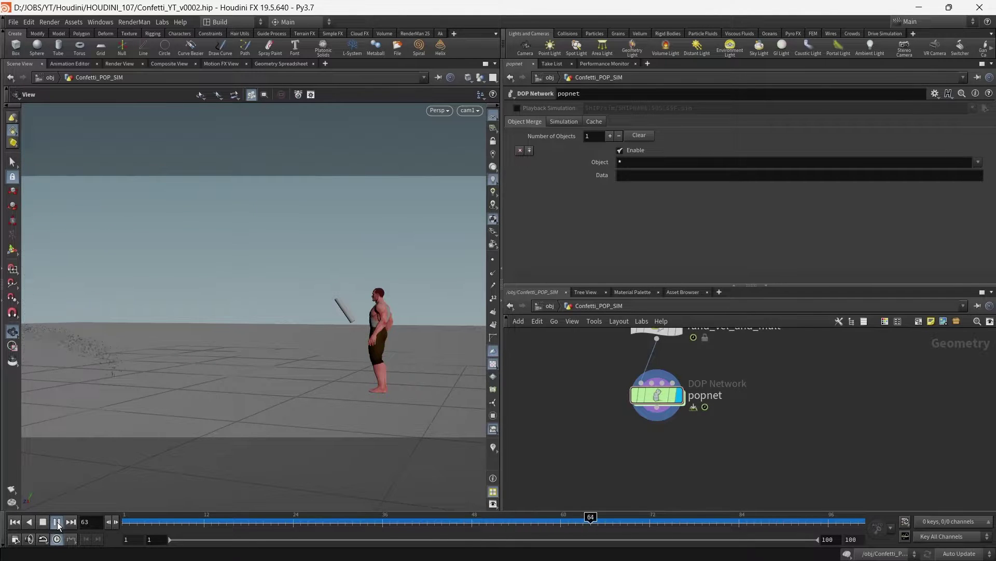
pyautogui.click(57, 521)
pyautogui.moveTo(369, 371); pyautogui.dragTo(362, 402)
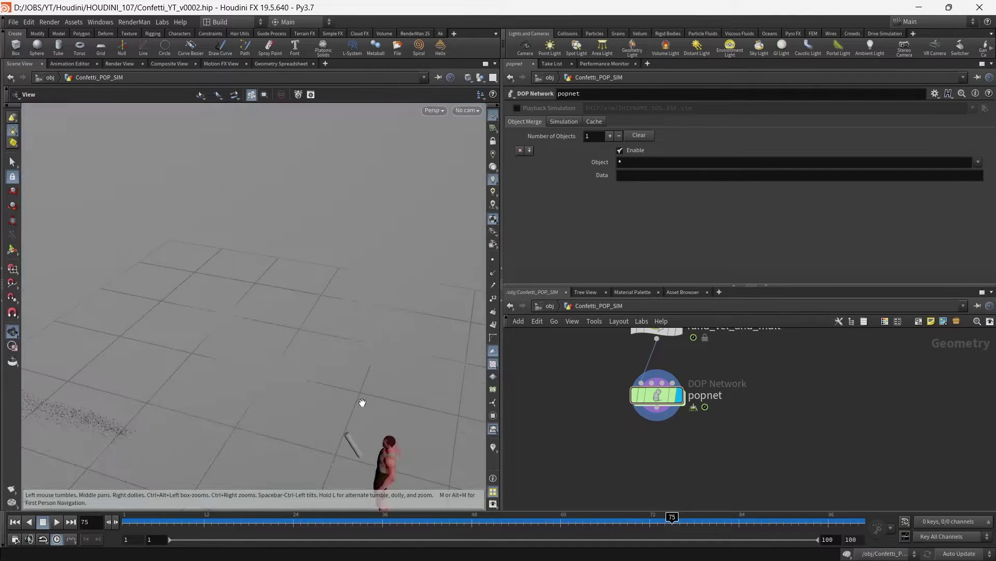
pyautogui.moveTo(300, 320); pyautogui.dragTo(285, 337)
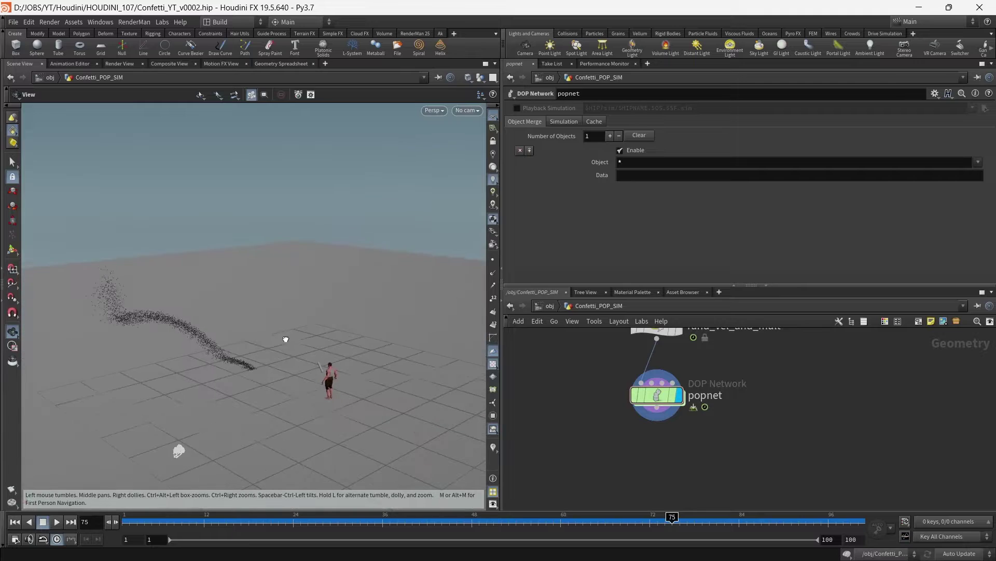
# Set the popnet's Object Merge object pattern to *pop* to restrict the output to the particles.
pyautogui.scroll(3, 743, 368)
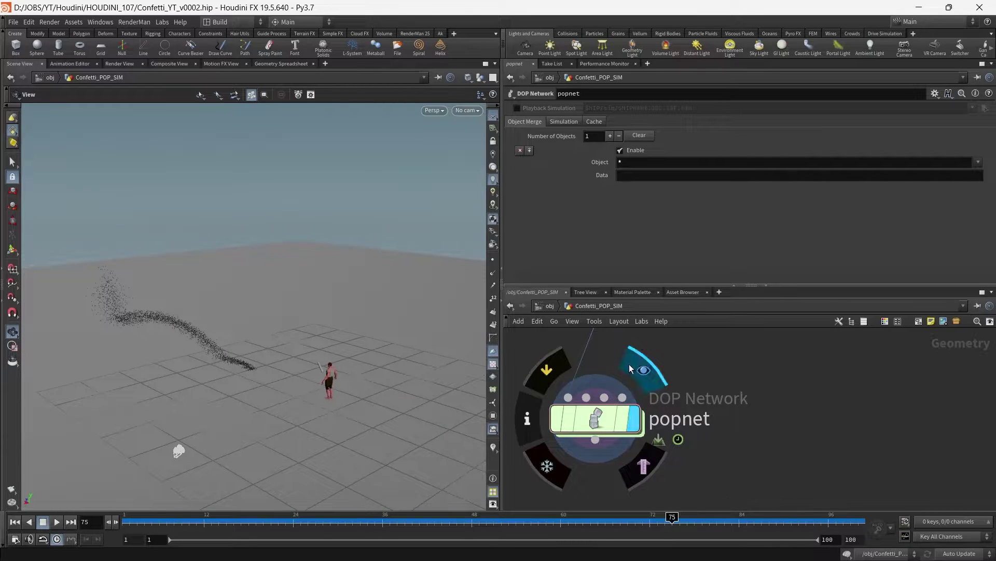
pyautogui.click(657, 164)
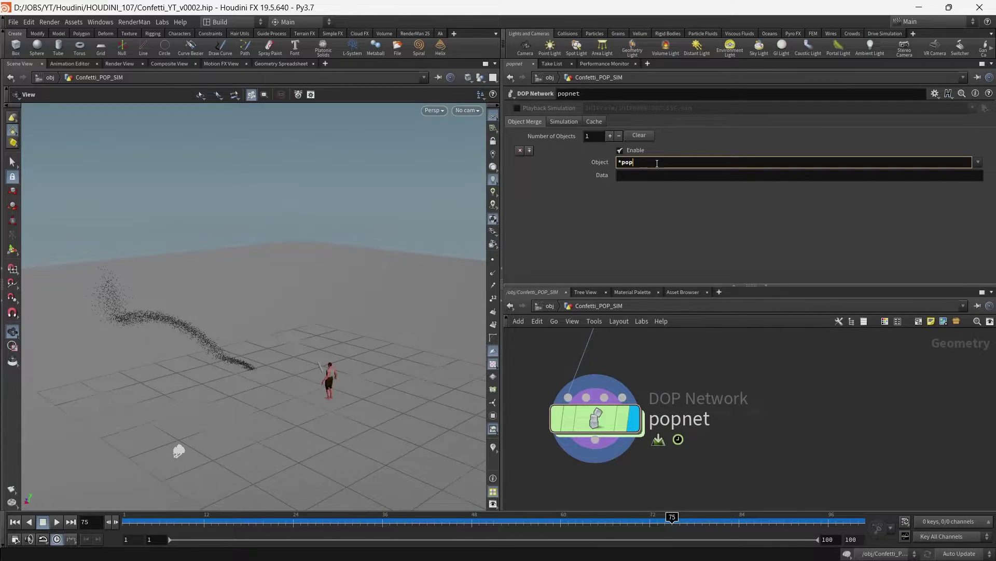
pyautogui.press('Return')
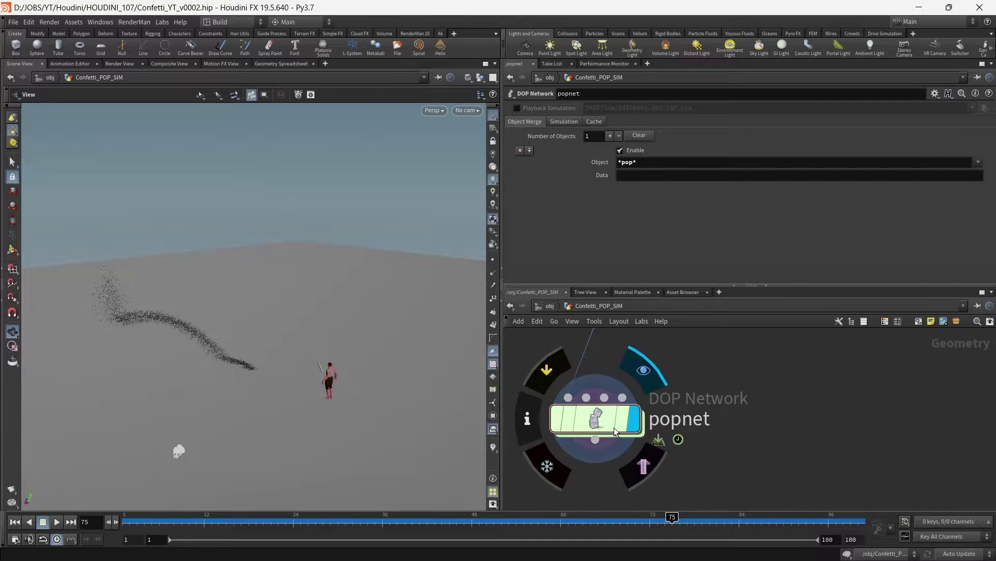
# Go inside popnet and copy the name of the popobject node.
pyautogui.doubleClick(605, 421)
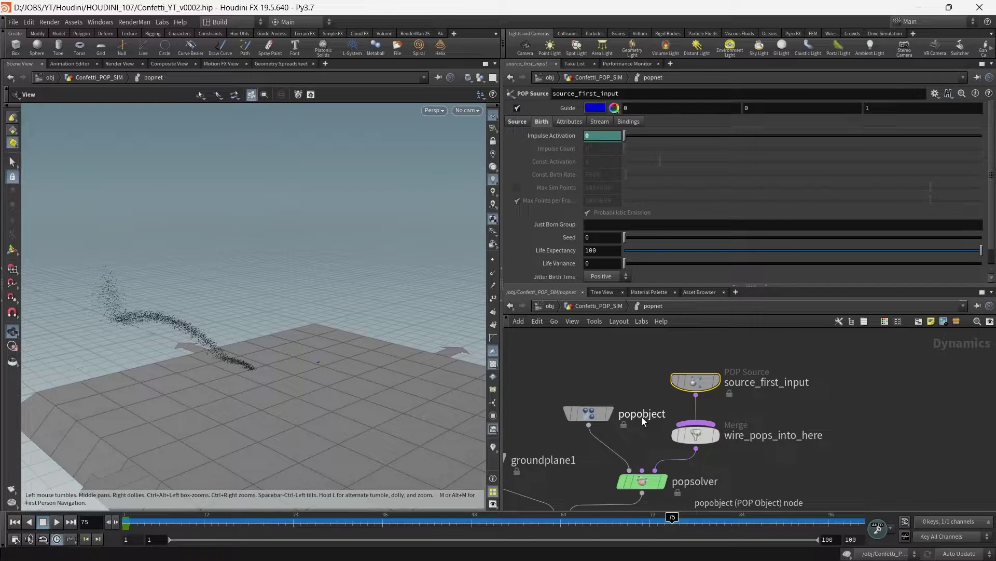
pyautogui.moveTo(623, 388); pyautogui.dragTo(634, 370, button='middle')
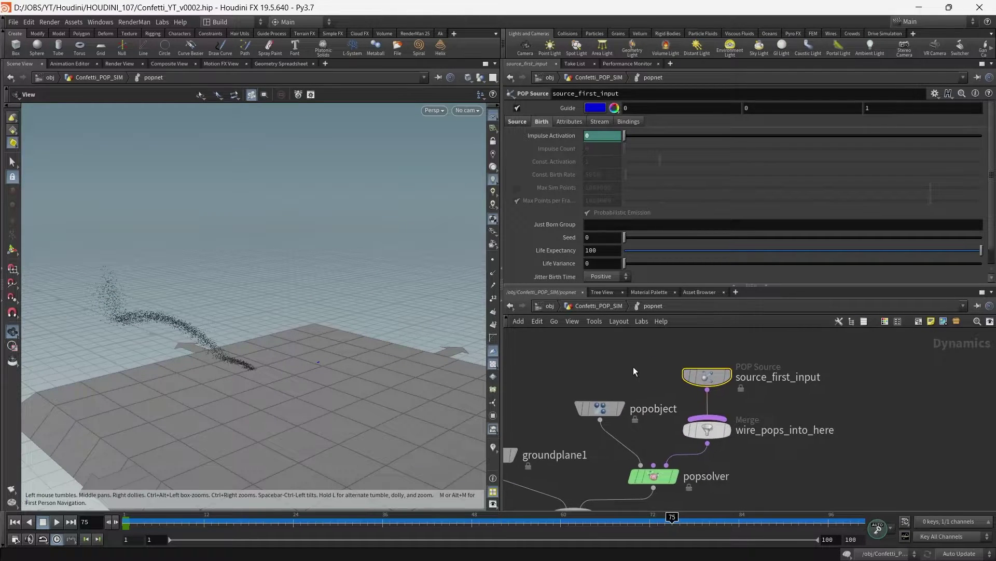
pyautogui.doubleClick(653, 409)
pyautogui.hotkey('ctrl', 'c')
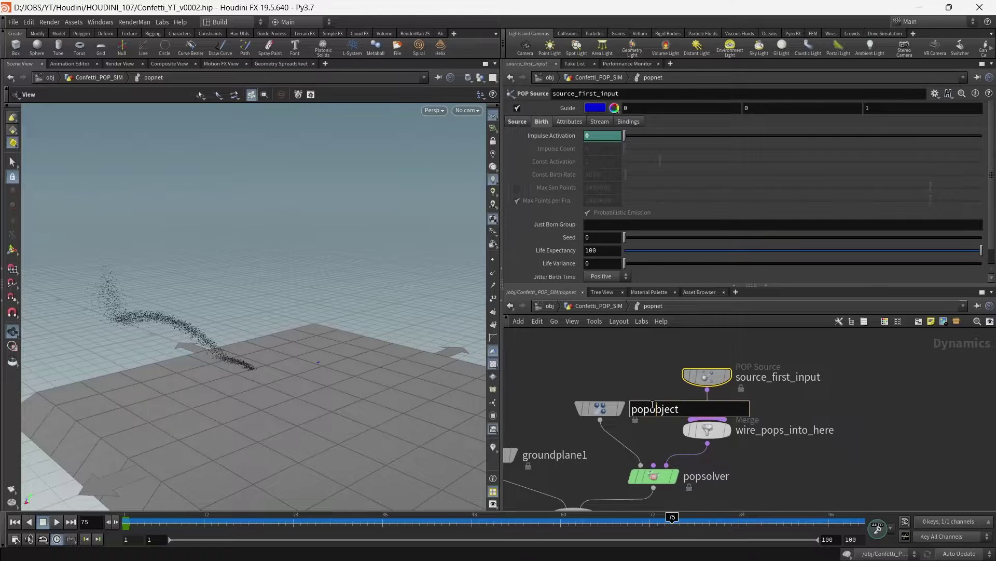
# Replace the popnet's Object Merge object pattern with popobject and play the simulation from the first frame.
pyautogui.click(622, 305)
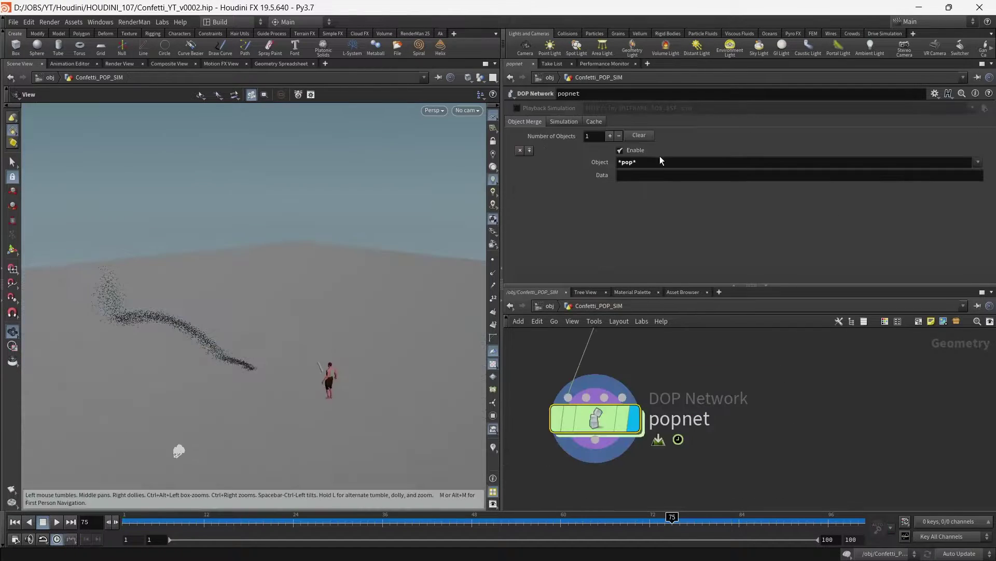
pyautogui.doubleClick(662, 163)
pyautogui.hotkey('ctrl', 'v')
pyautogui.click(14, 521)
pyautogui.click(57, 521)
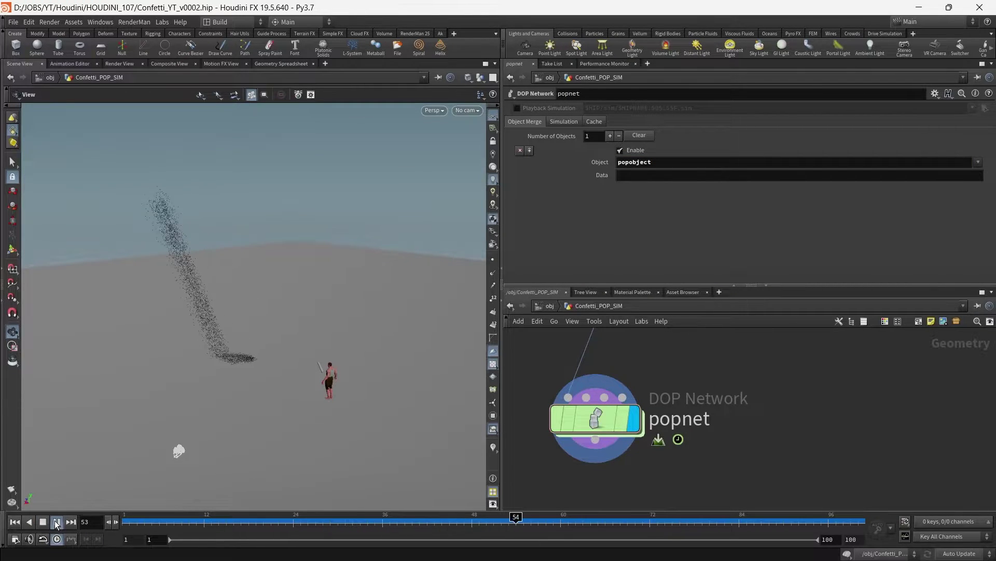
pyautogui.click(57, 522)
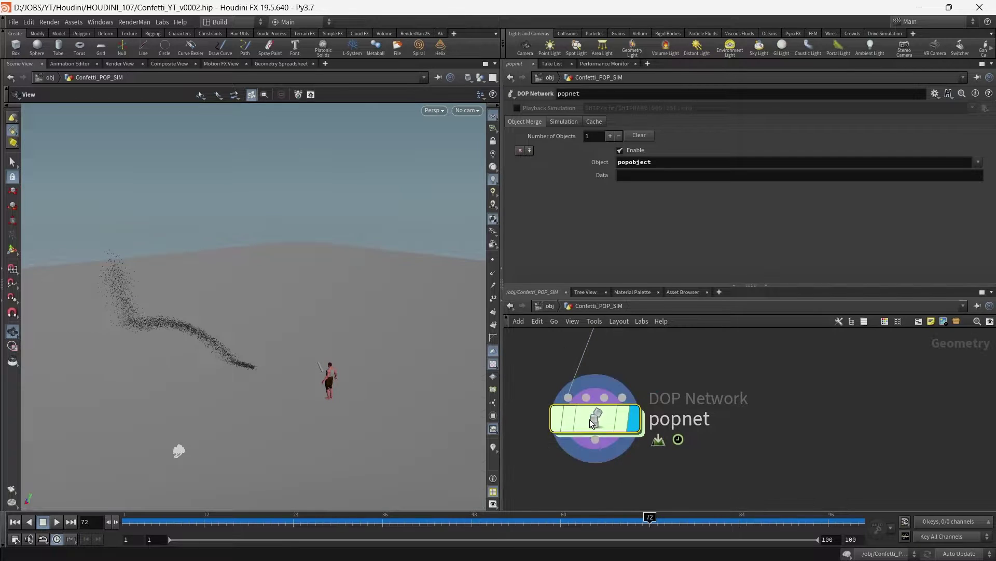
# Go back inside popnet, move source_first_input up to make room, and add a POP Wind node beside its wire.
pyautogui.doubleClick(603, 422)
pyautogui.moveTo(236, 340); pyautogui.dragTo(322, 369)
pyautogui.moveTo(854, 396); pyautogui.dragTo(758, 452, button='middle')
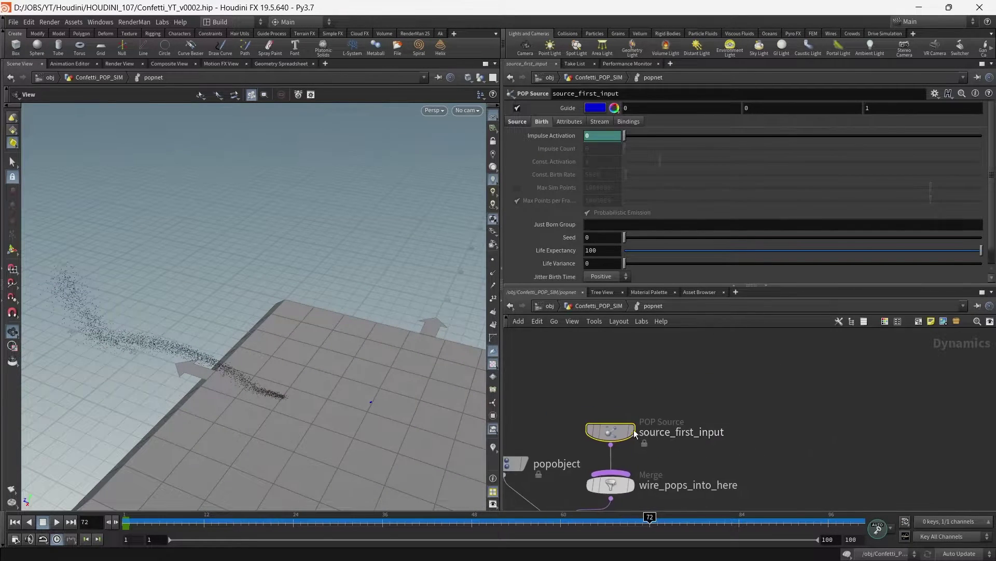
pyautogui.moveTo(609, 431); pyautogui.dragTo(609, 361)
pyautogui.press('Tab')
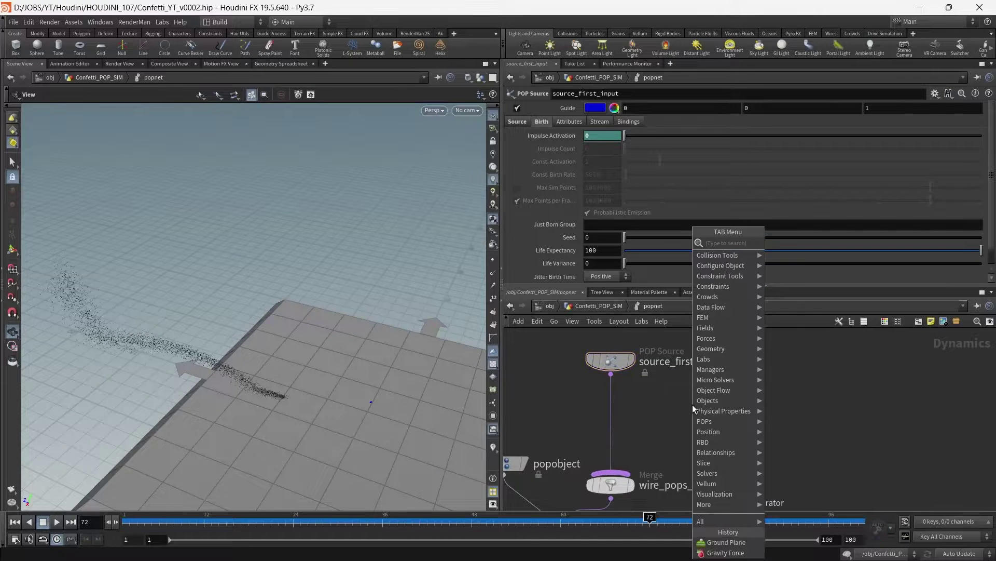
pyautogui.write('pop')
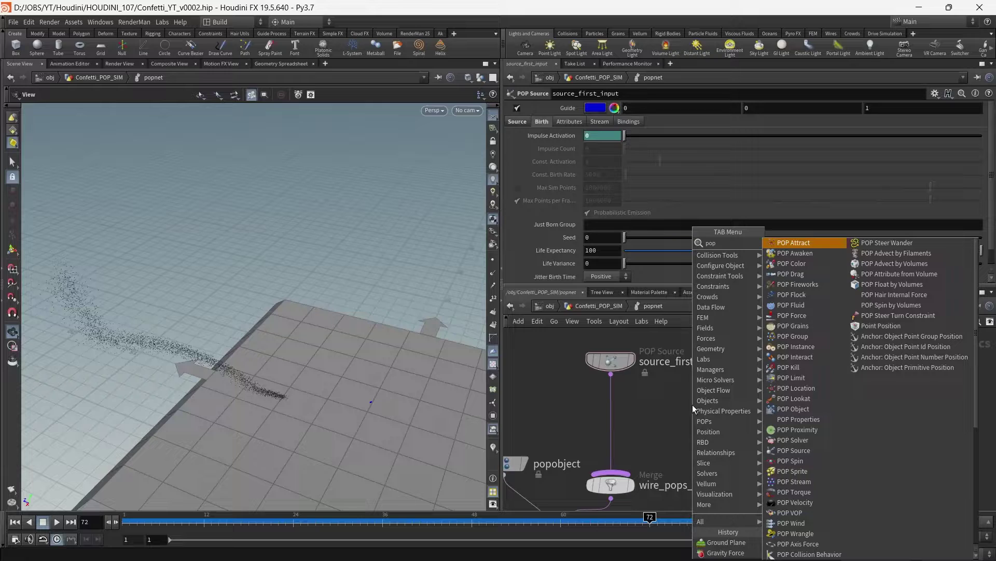
pyautogui.write('w')
pyautogui.press('Return')
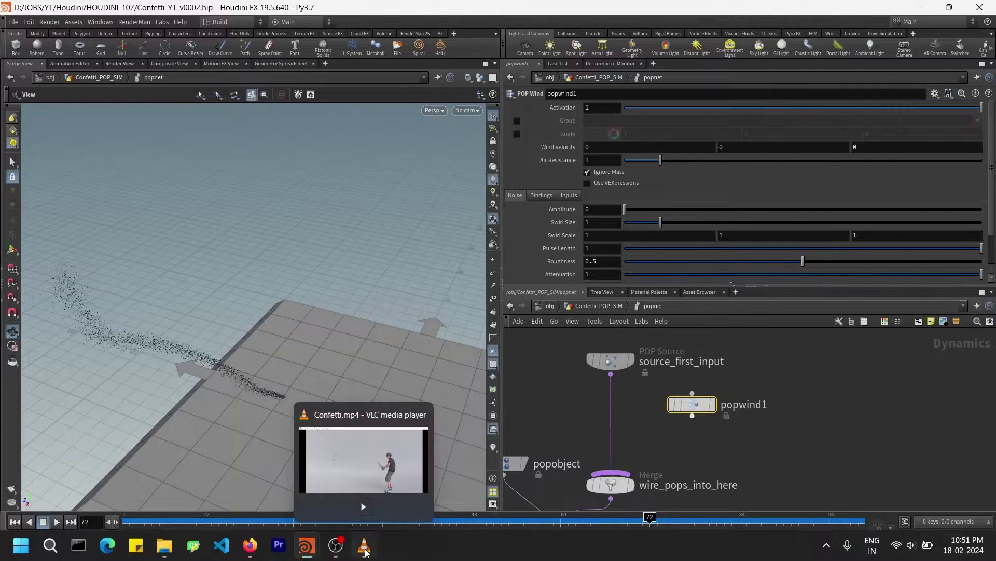
# Switch to VLC media player, play the Confetti.mp4 reference to study the confetti's motion, and return to Houdini.
pyautogui.click(365, 545)
pyautogui.click(10, 552)
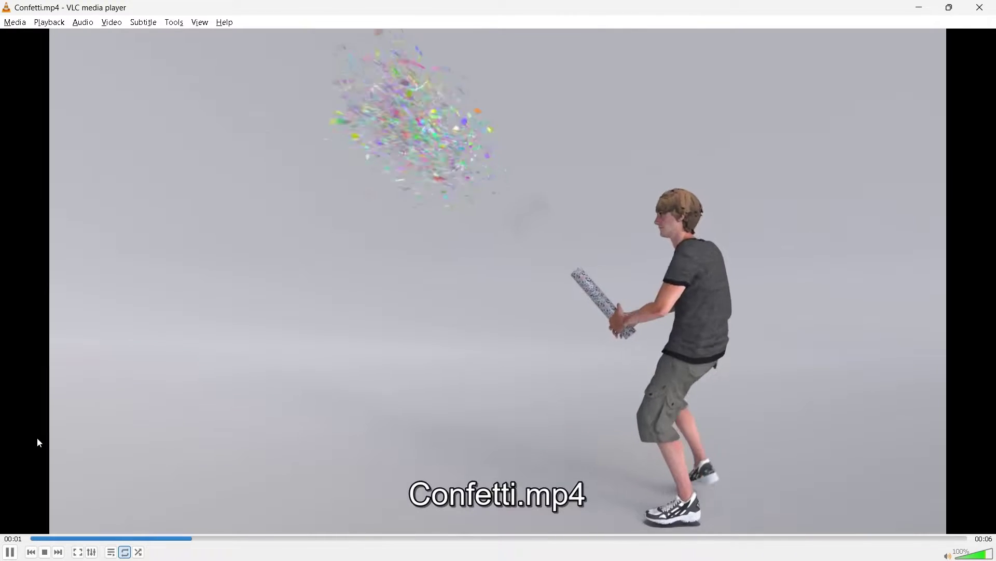
pyautogui.click(10, 551)
pyautogui.click(920, 7)
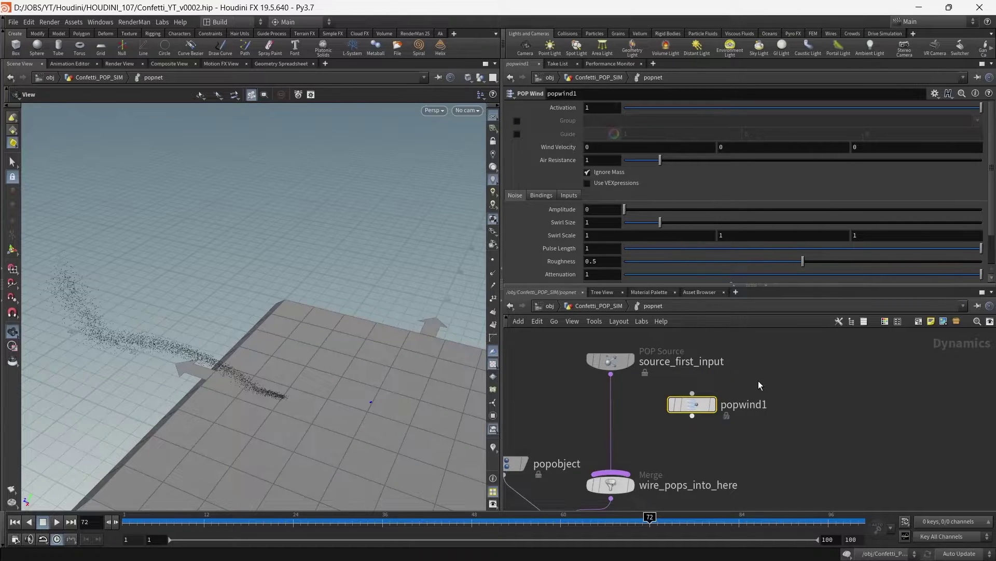
# Wire popwind1 into the wire_pops_into_here merge and play the simulation from the first frame.
pyautogui.moveTo(664, 428)
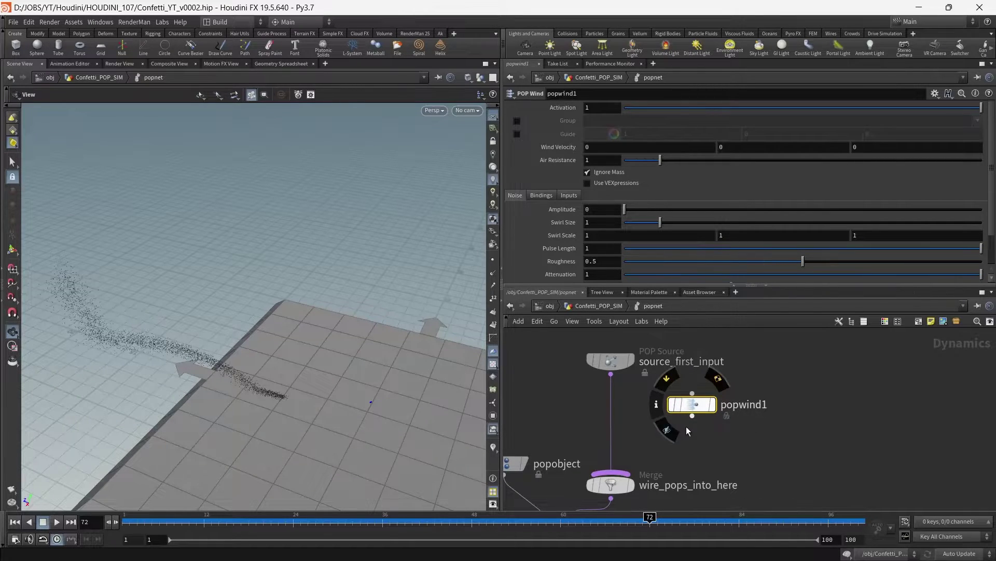
pyautogui.moveTo(692, 415); pyautogui.dragTo(614, 474)
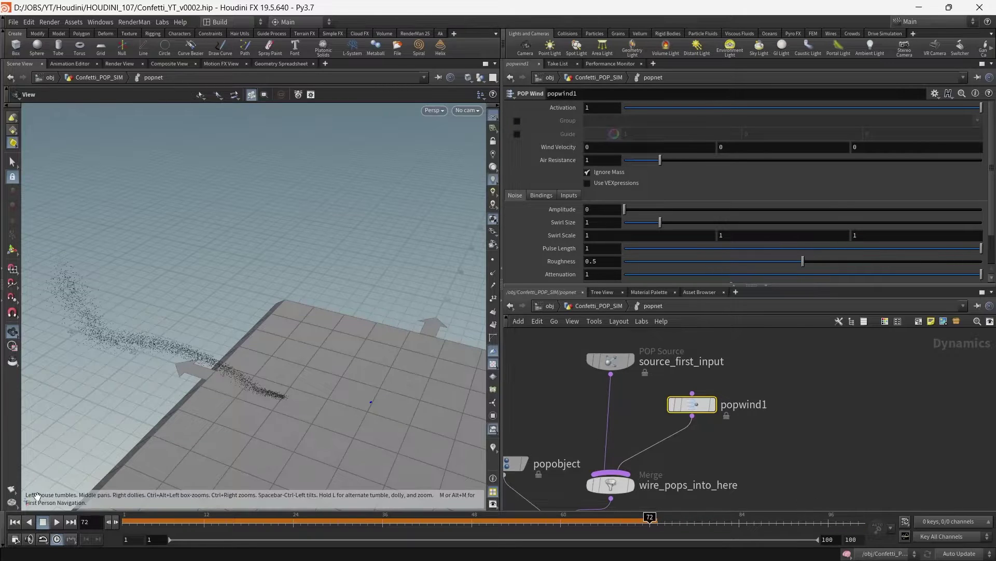
pyautogui.click(14, 522)
pyautogui.click(57, 522)
pyautogui.moveTo(313, 401); pyautogui.dragTo(171, 351)
pyautogui.scroll(3, 172, 351)
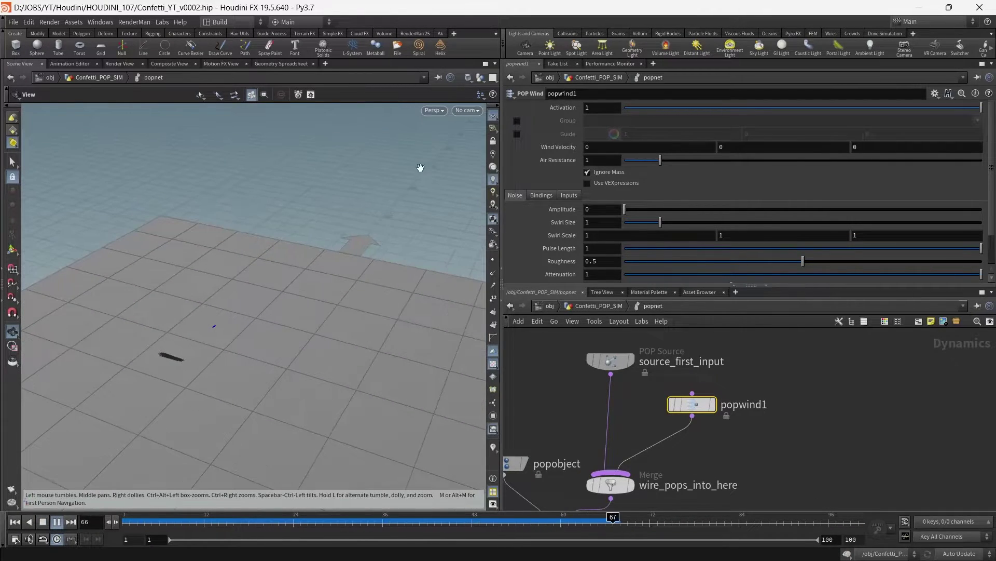
# Look through cam1 with the viewport pinned at the Confetti_POP_SIM level, return the network to popnet, and review the playback.
pyautogui.press('\\')
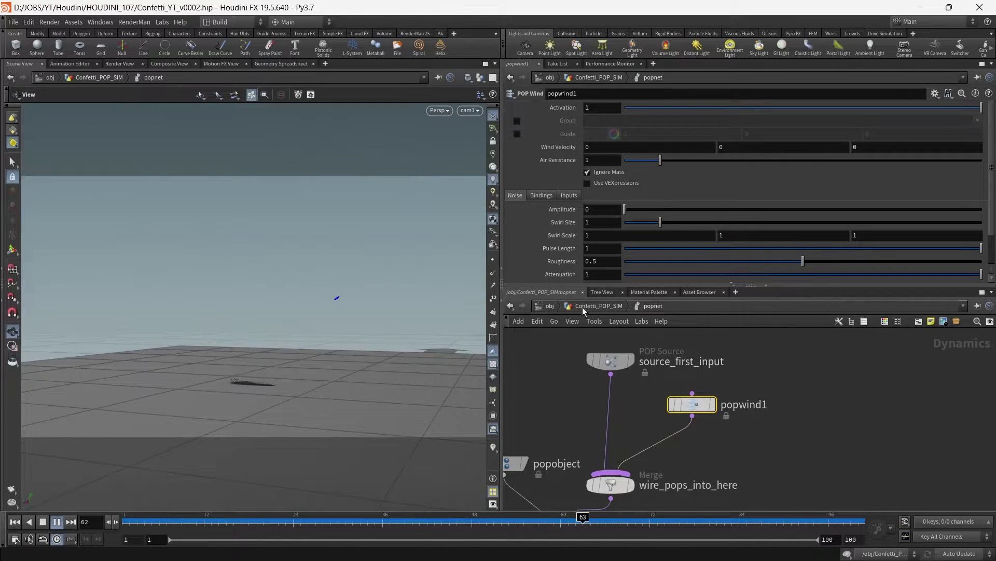
pyautogui.click(599, 308)
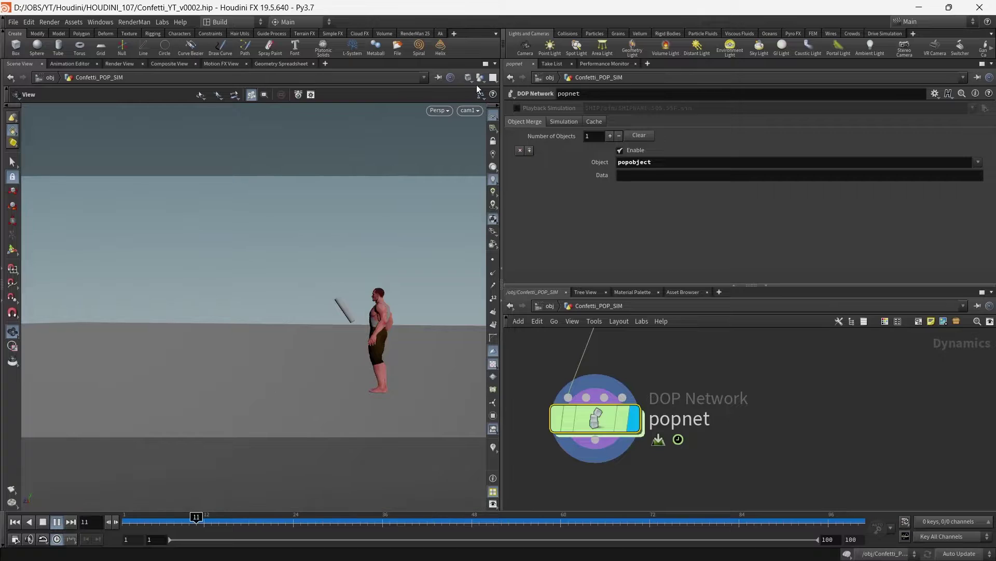
pyautogui.doubleClick(596, 419)
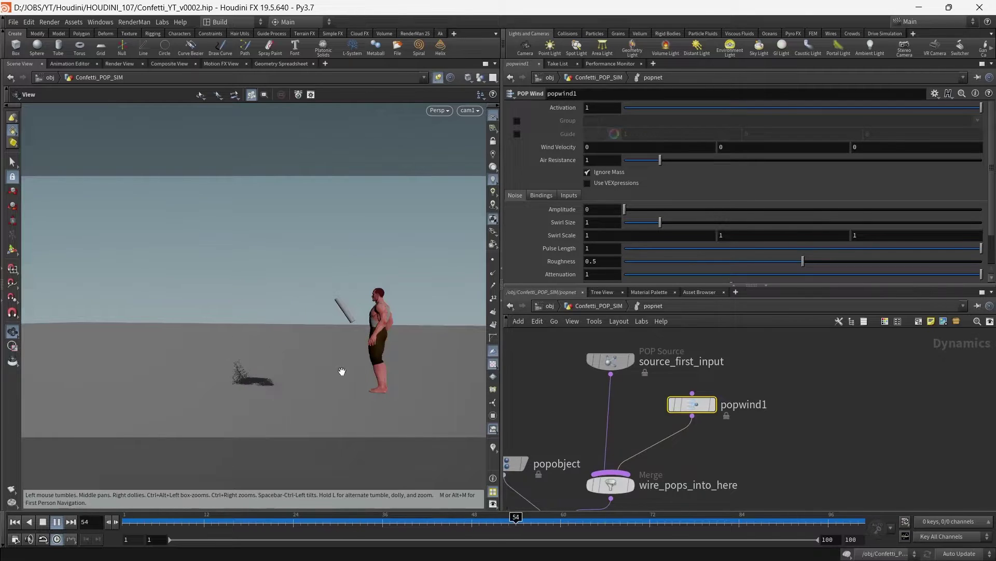
pyautogui.click(57, 525)
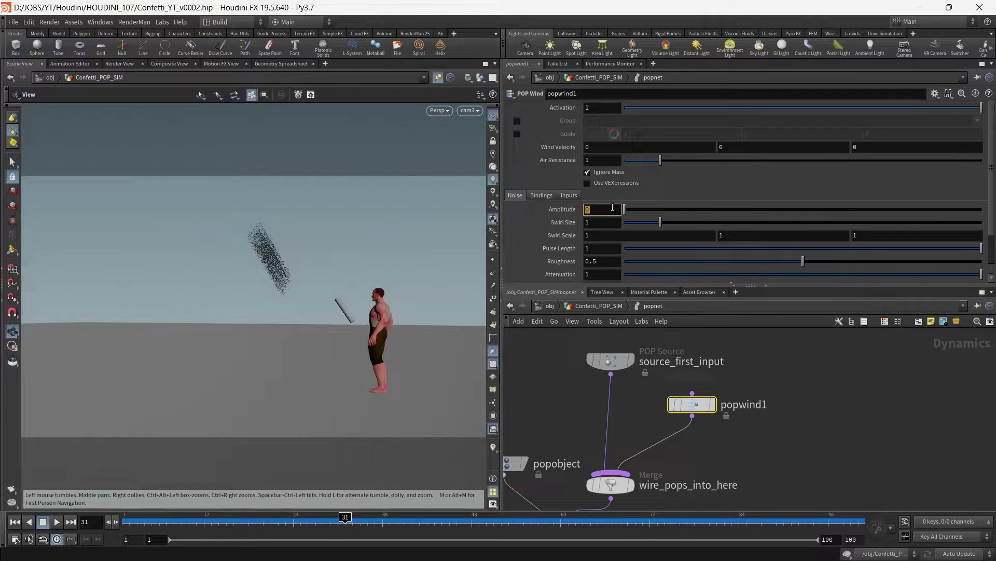
# Set popwind1's noise Amplitude to 1, then replay and scrub the simulation to check the turbulence.
pyautogui.press('Return')
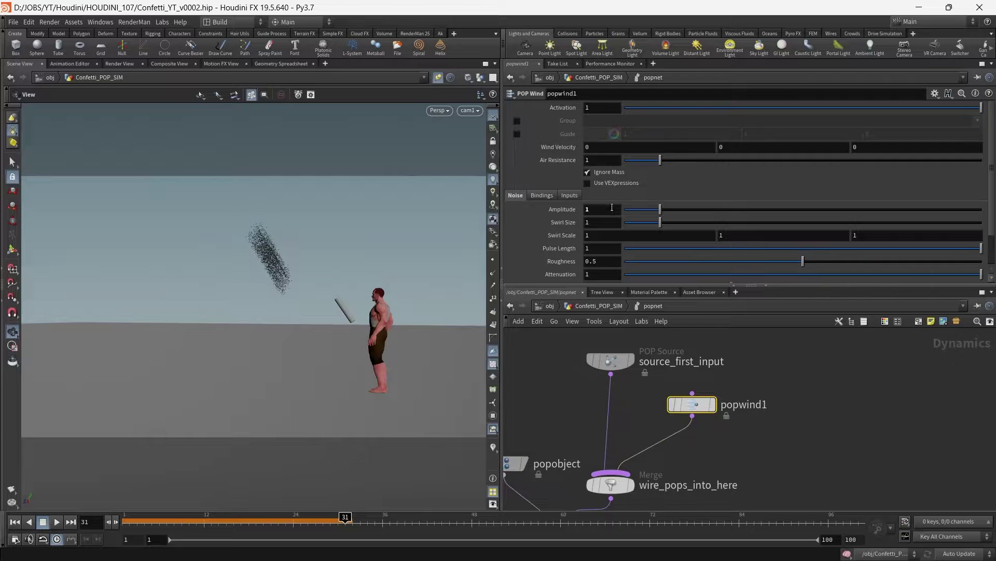
pyautogui.click(14, 521)
pyautogui.click(57, 522)
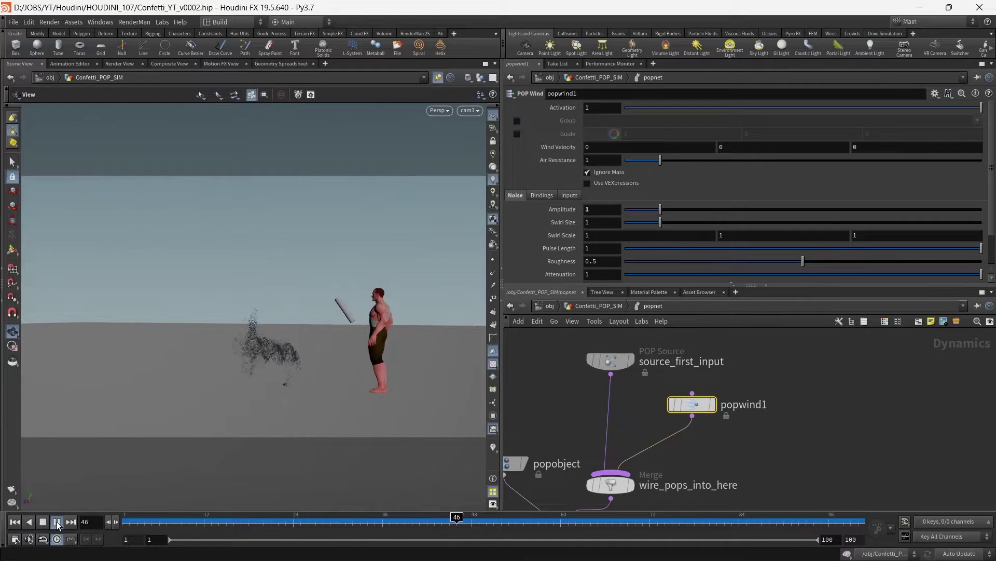
pyautogui.moveTo(174, 524); pyautogui.dragTo(419, 516)
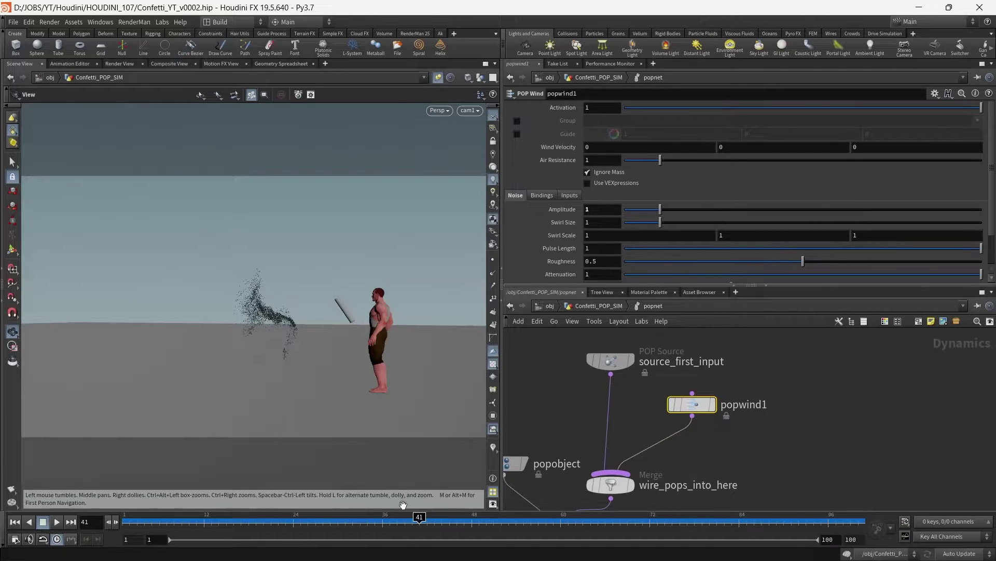
pyautogui.moveTo(406, 521); pyautogui.dragTo(375, 521)
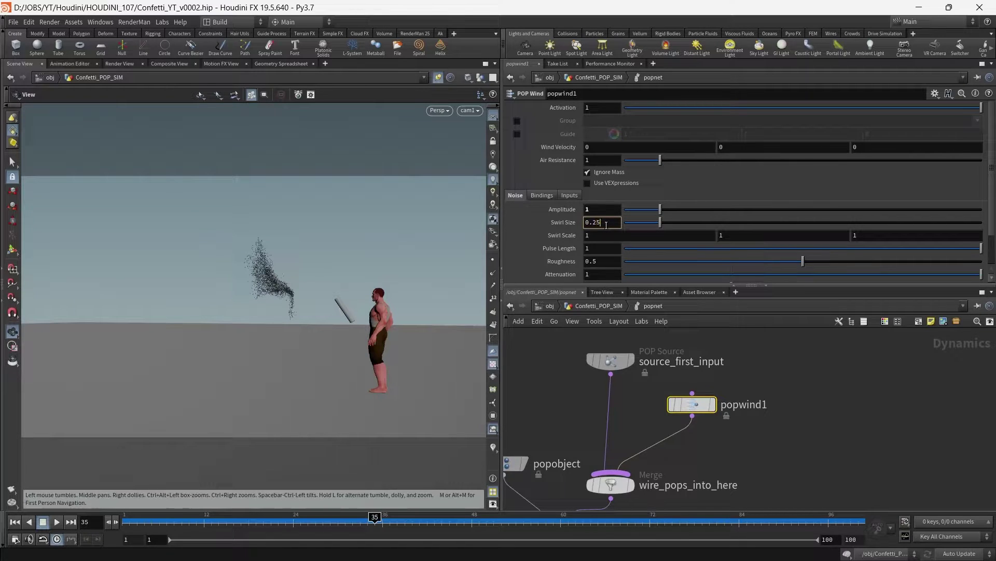
# Set popwind1's Swirl Size to 0.25, then replay and scrub the simulation to check the particle spread.
pyautogui.press('Return')
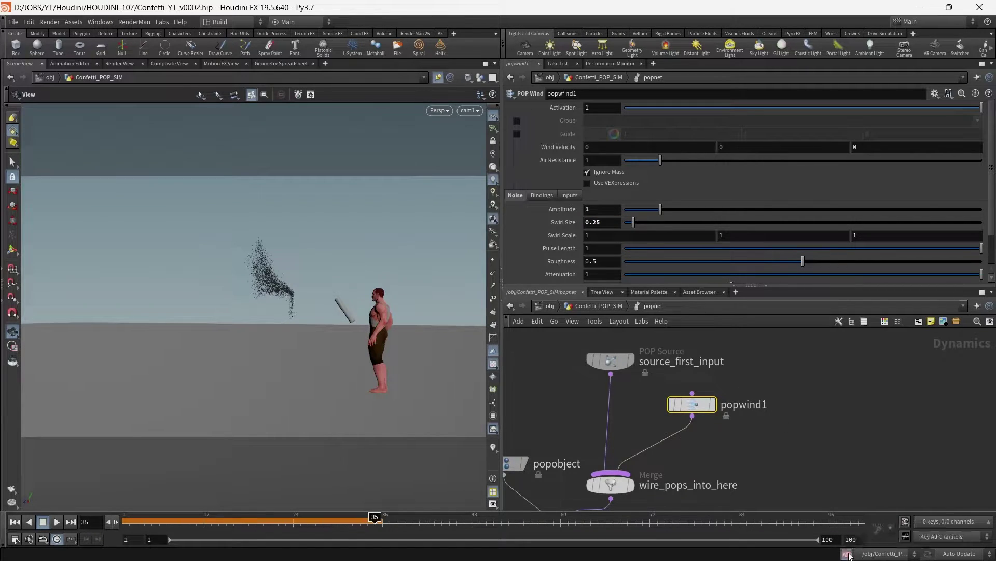
pyautogui.moveTo(364, 521); pyautogui.dragTo(146, 517)
pyautogui.click(59, 521)
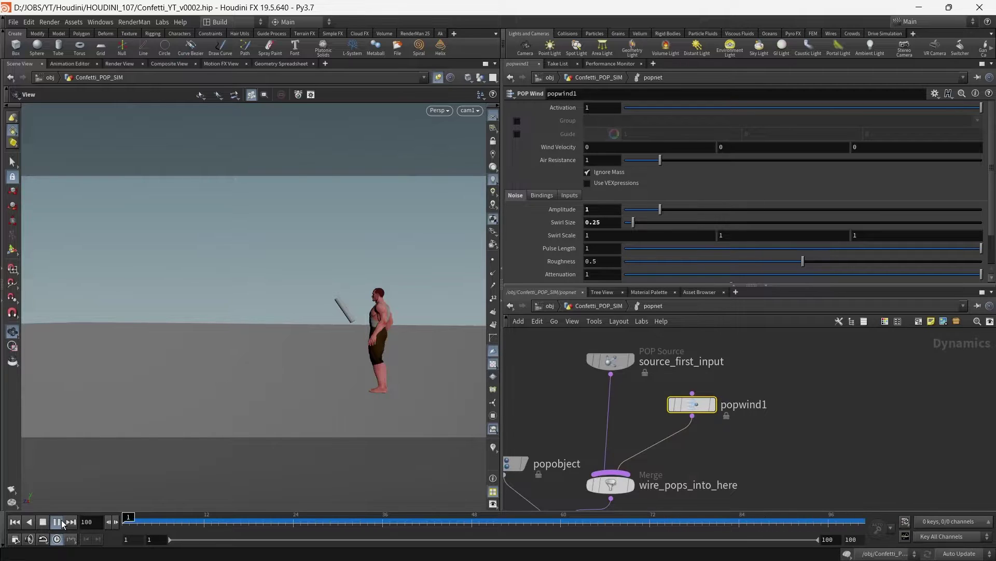
pyautogui.click(62, 522)
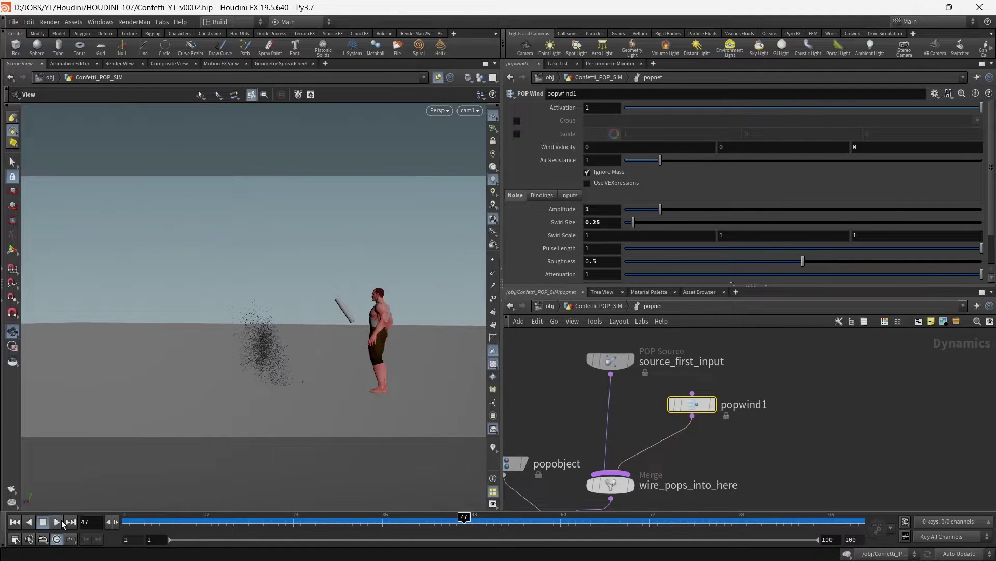
pyautogui.moveTo(151, 521); pyautogui.dragTo(412, 521)
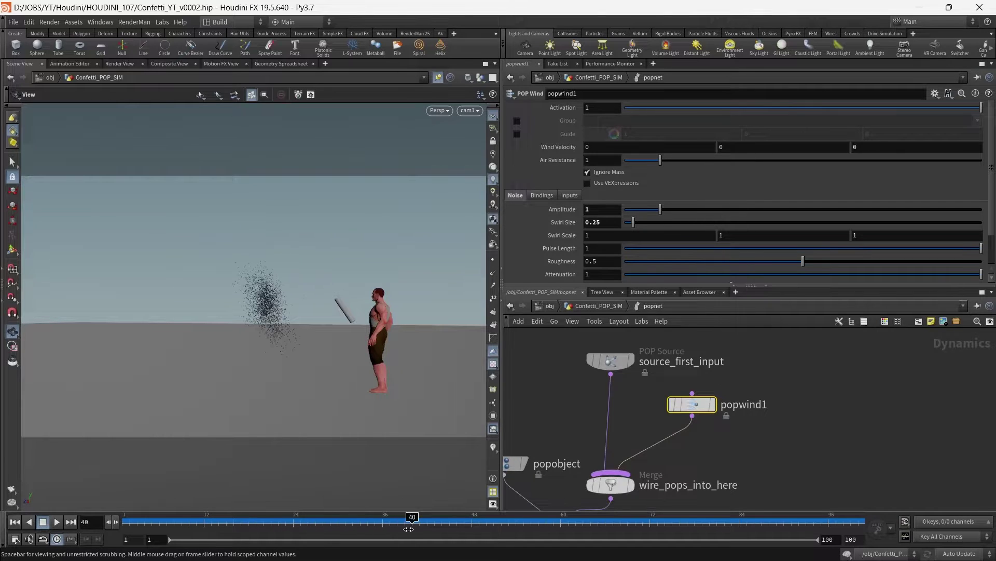
# Set popwind1's Wind Velocity to 1 in Z and replay the simulation.
pyautogui.click(886, 148)
pyautogui.write('1')
pyautogui.press('Return')
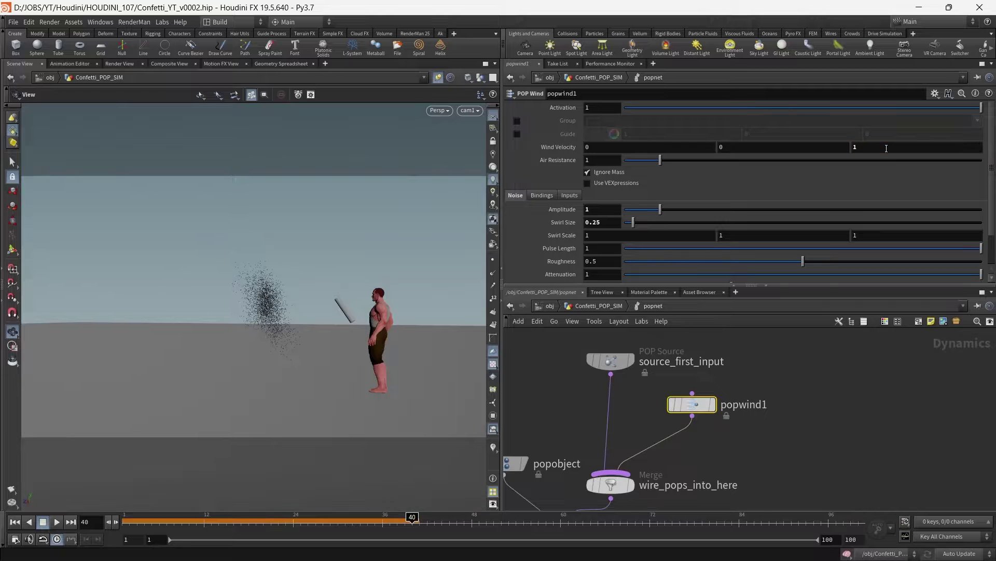
pyautogui.click(14, 521)
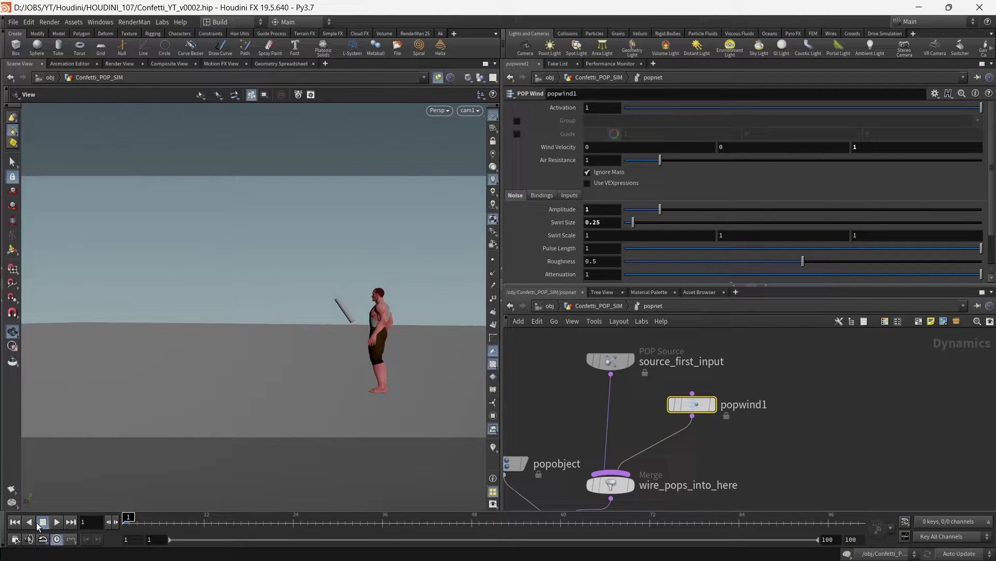
pyautogui.click(70, 522)
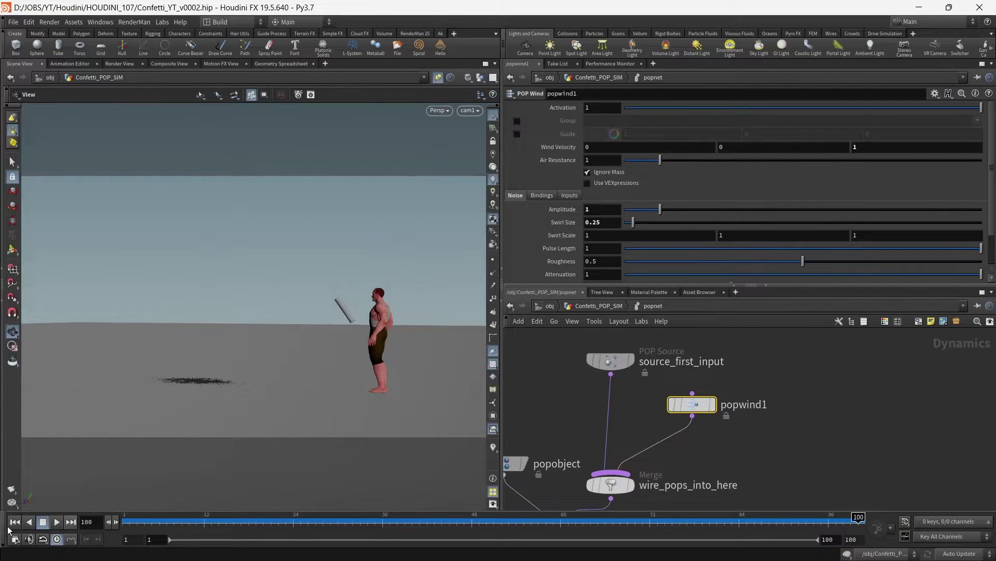
pyautogui.click(56, 522)
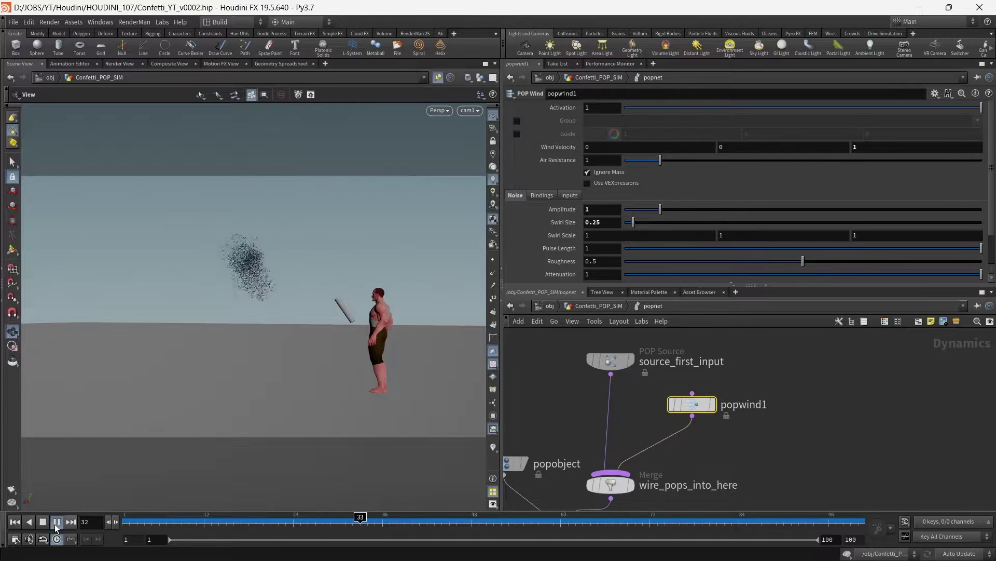
pyautogui.click(56, 521)
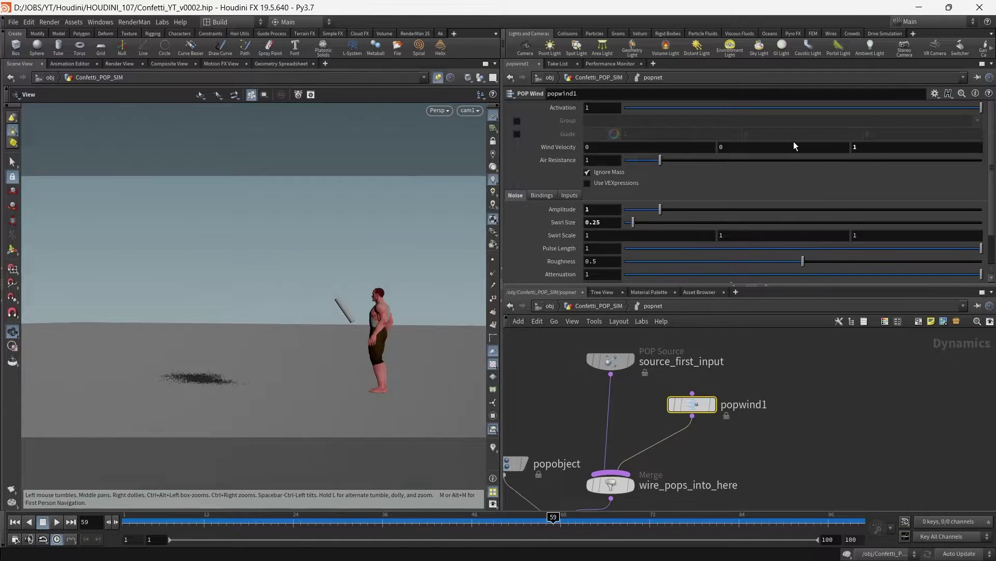
# Set popwind1's Wind Velocity to 0.1 in Y and replay the simulation from the first frame.
pyautogui.write('.1')
pyautogui.press('Return')
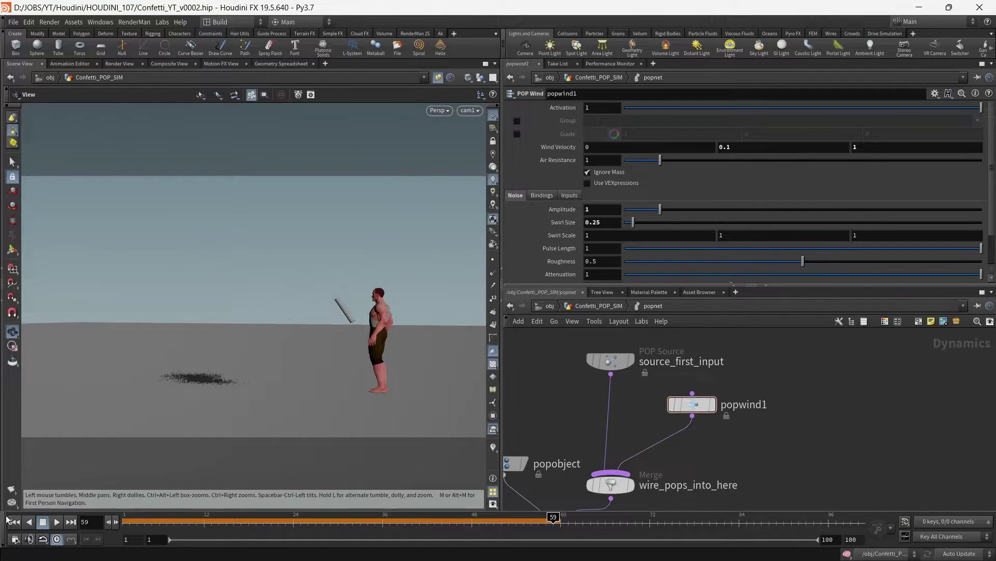
pyautogui.click(15, 522)
pyautogui.click(57, 522)
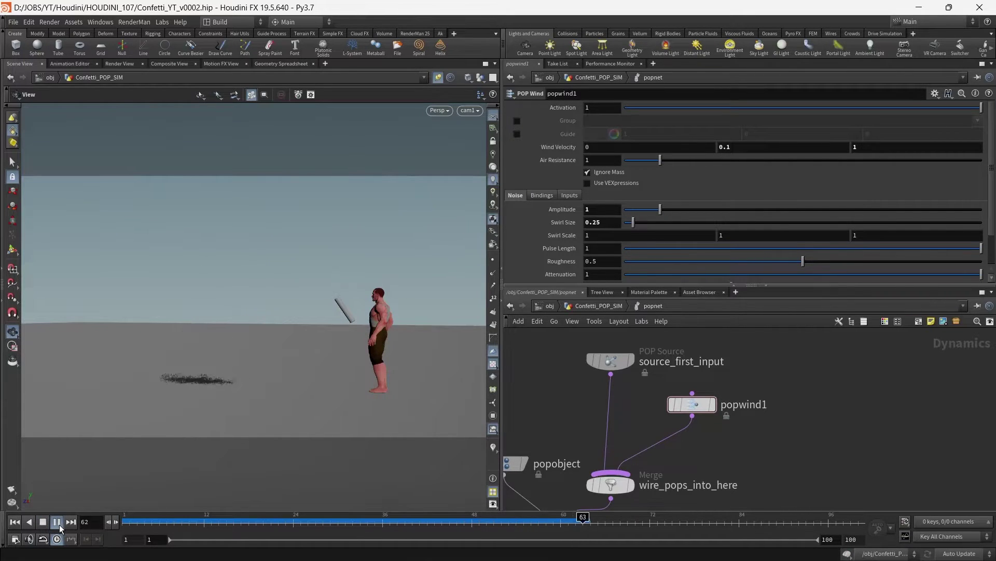
# Stop the playback and scrub through the early frames to review the confetti burst.
pyautogui.click(57, 521)
pyautogui.moveTo(147, 522); pyautogui.dragTo(351, 531)
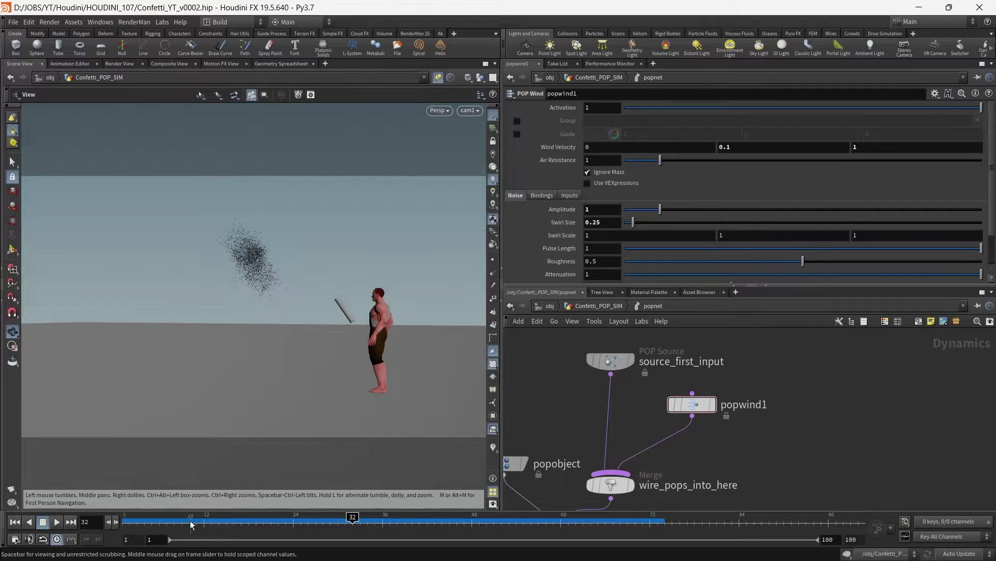
pyautogui.moveTo(133, 517); pyautogui.dragTo(340, 532)
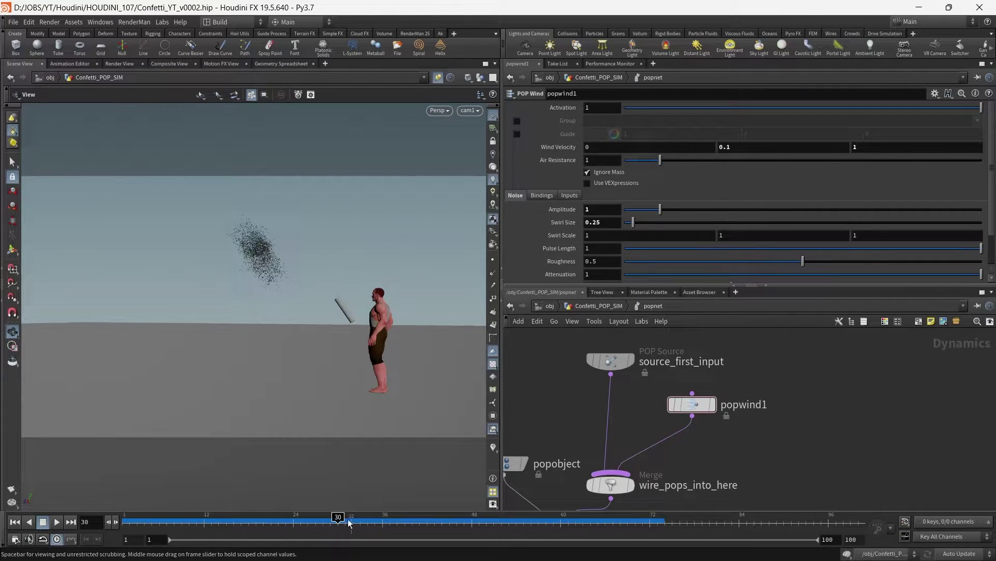
pyautogui.click(626, 187)
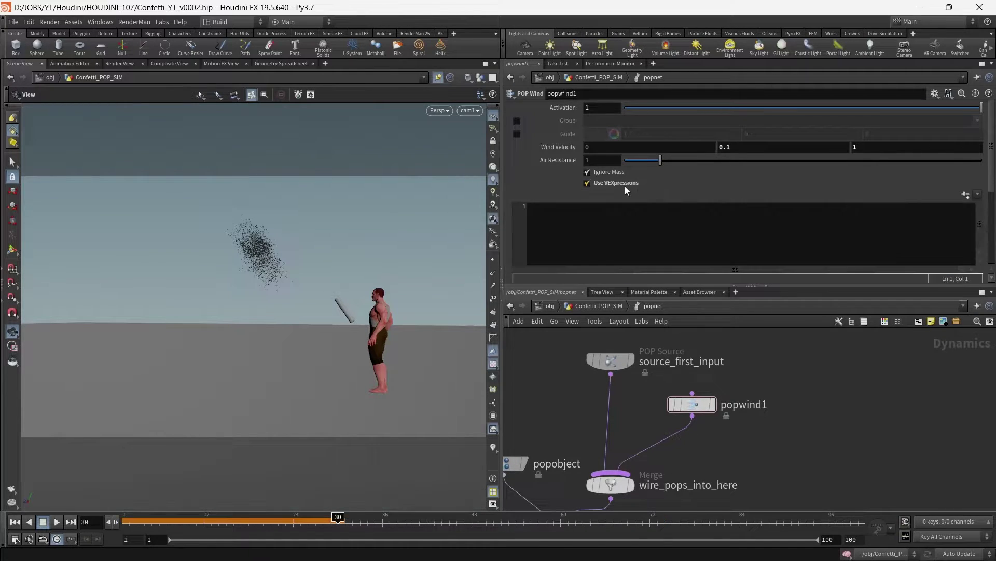
pyautogui.click(979, 195)
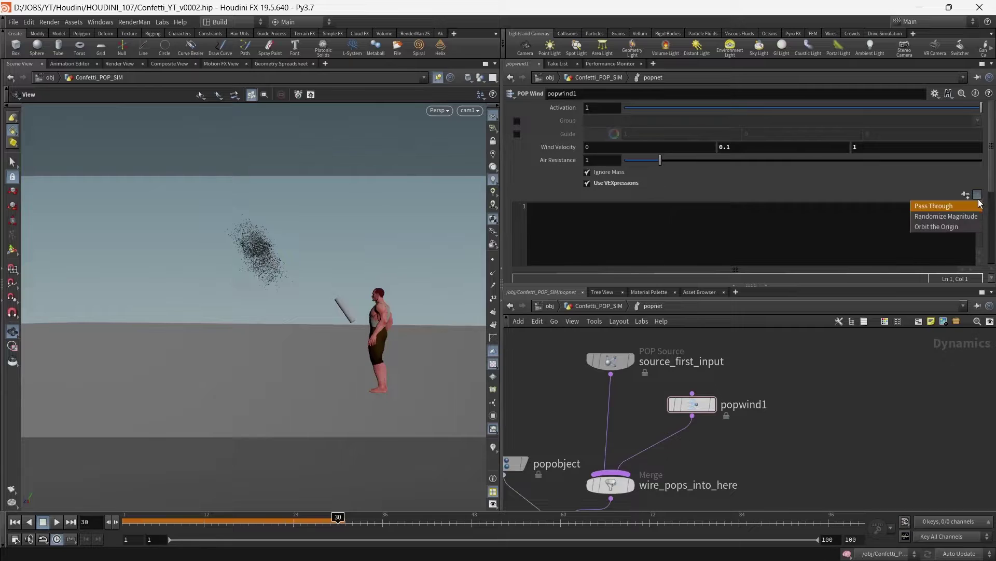
pyautogui.click(970, 207)
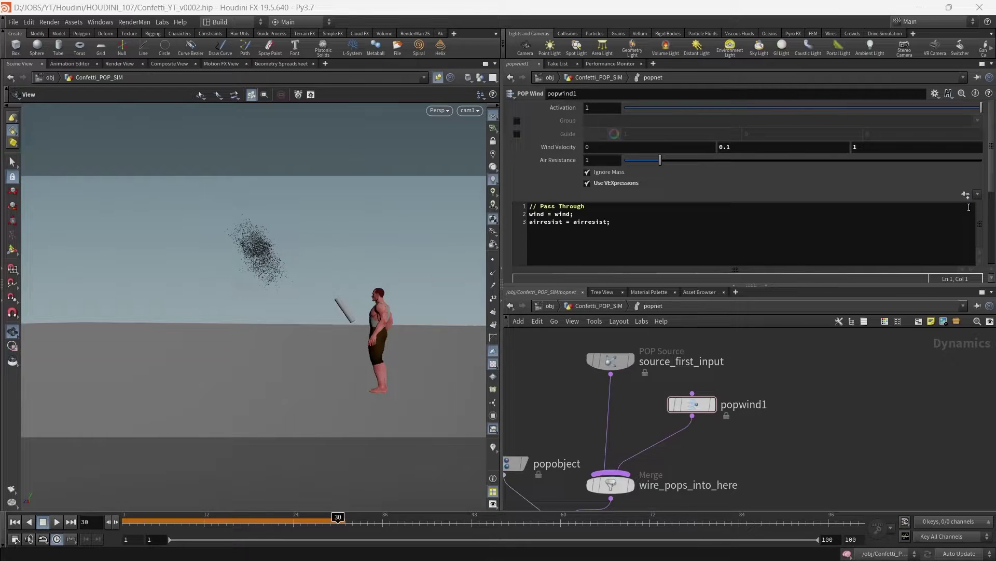
pyautogui.click(554, 215)
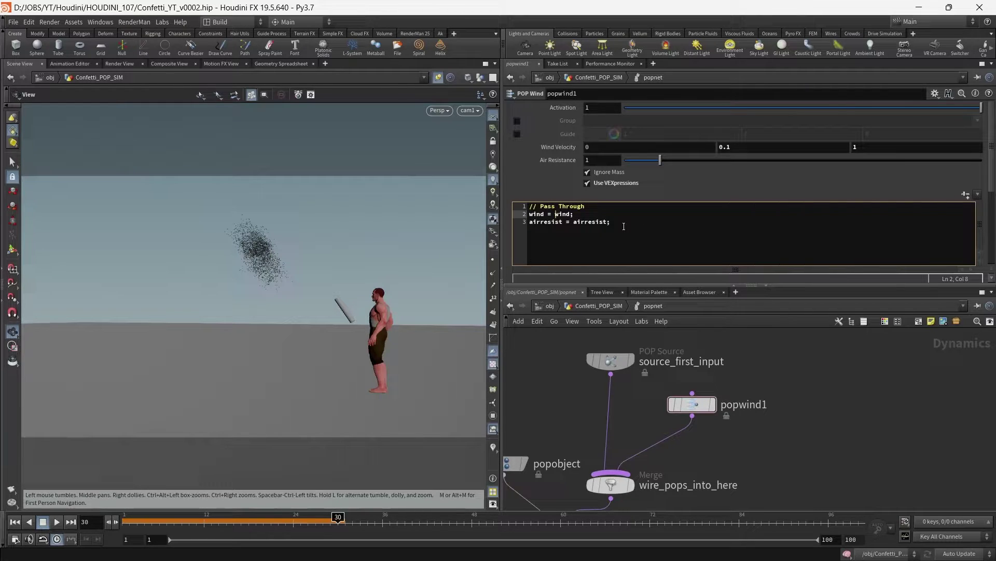
pyautogui.write('rand(@id) *')
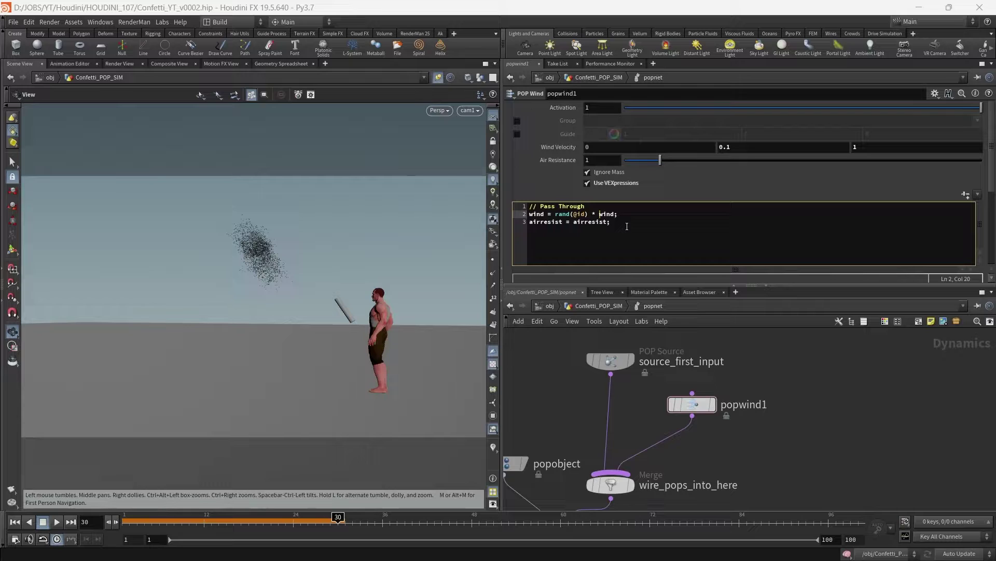
pyautogui.click(579, 222)
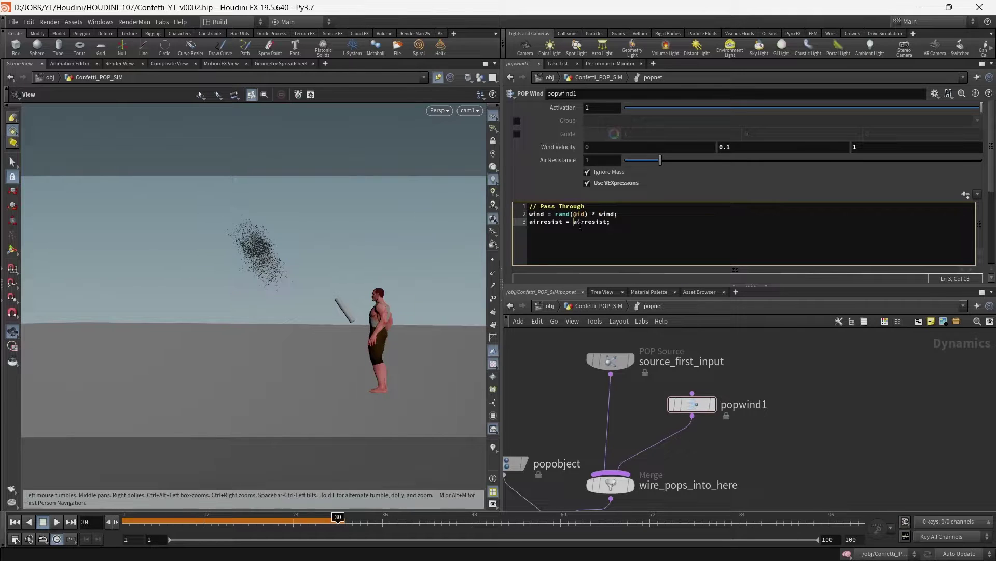
pyautogui.write('rand(@id) *')
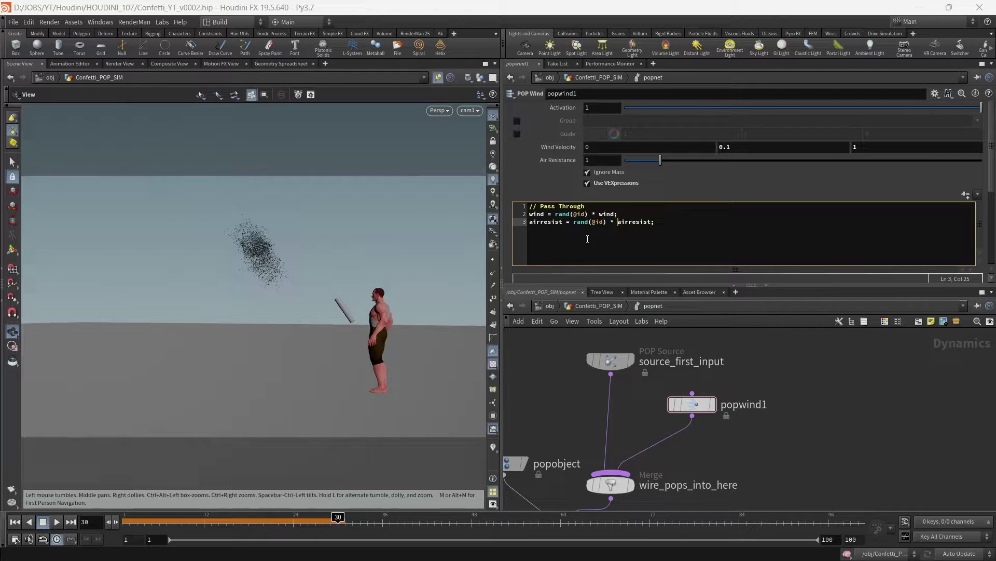
# Replay the simulation from the first frame and scrub through the early frames to check the randomized wind.
pyautogui.click(16, 523)
pyautogui.click(57, 522)
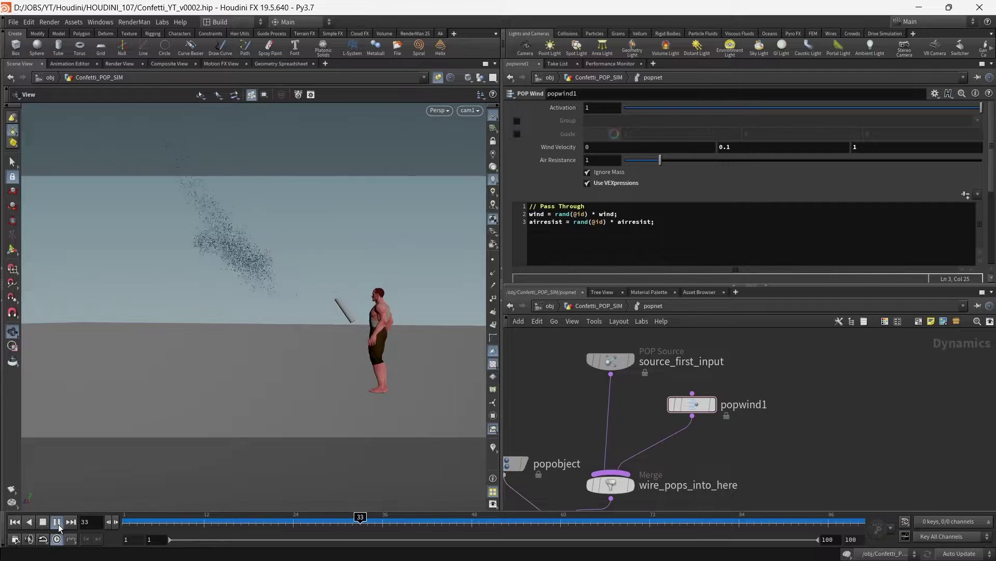
pyautogui.click(58, 524)
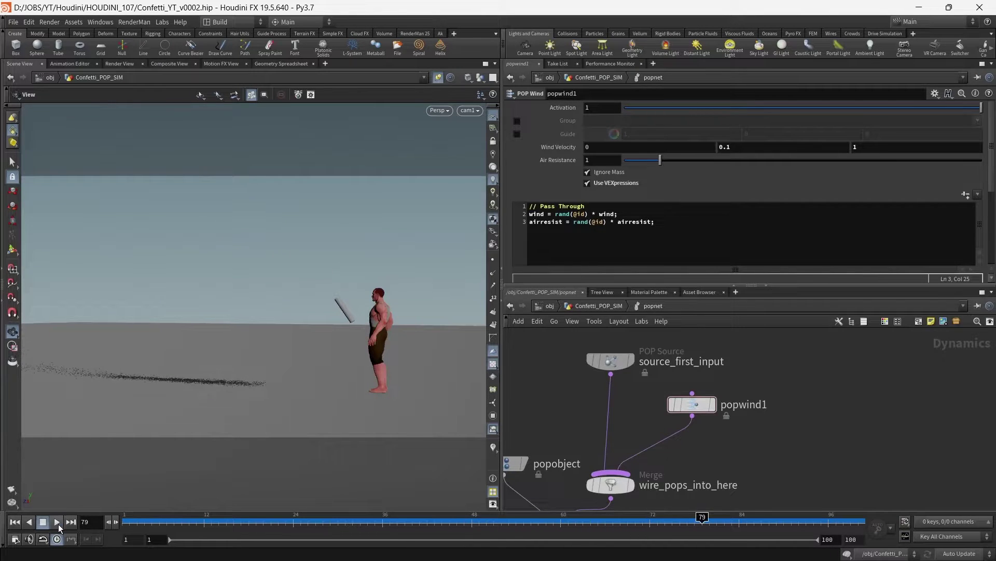
pyautogui.moveTo(191, 531); pyautogui.dragTo(330, 529)
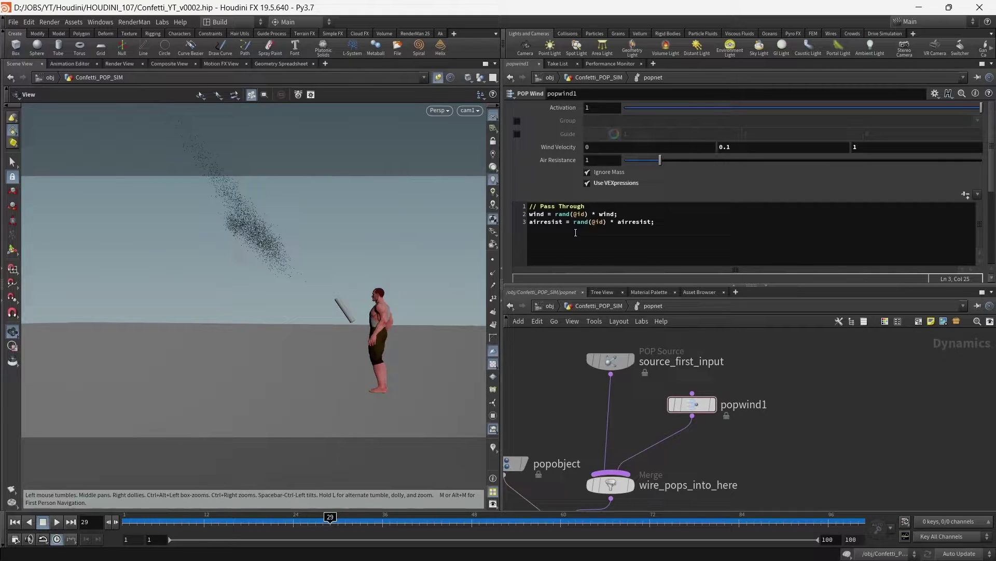
pyautogui.click(554, 214)
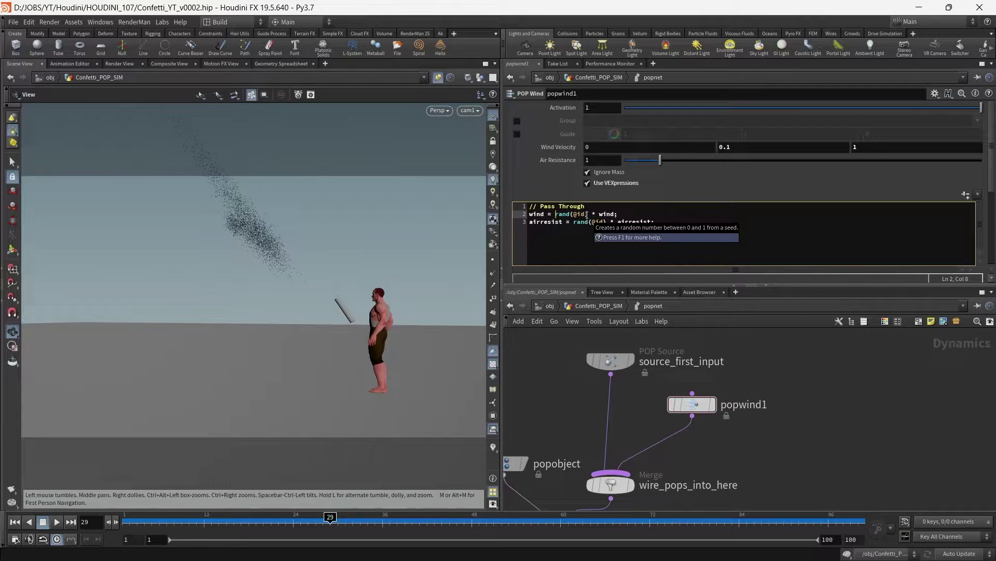
pyautogui.write('fit01(')
pyautogui.press('Right')
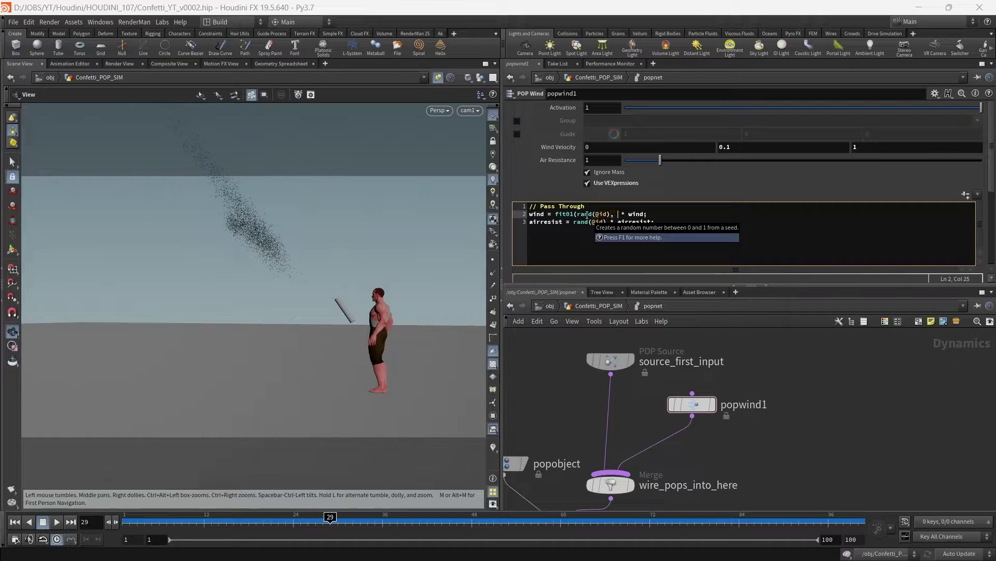
pyautogui.write('0.5 , 1)')
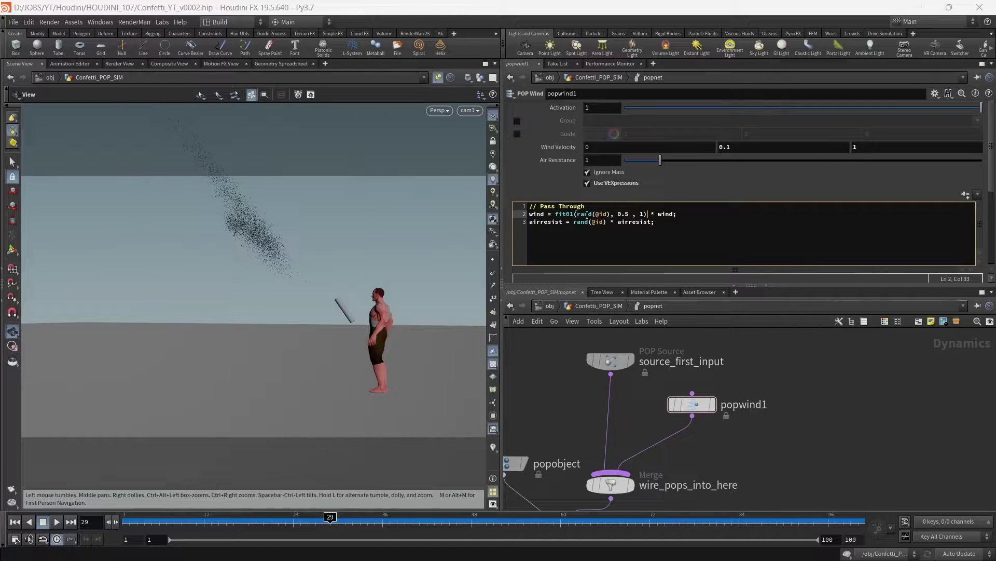
pyautogui.click(573, 223)
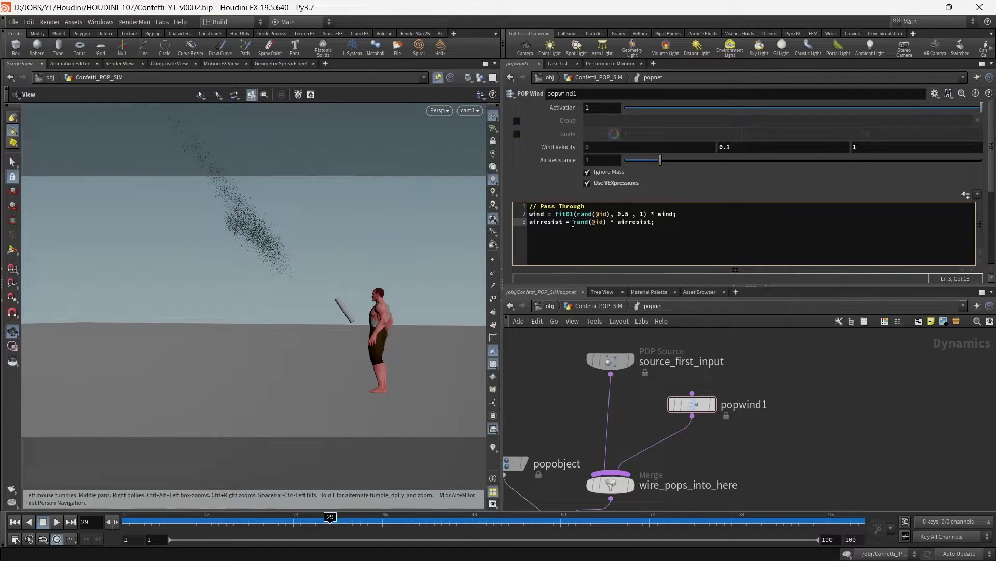
pyautogui.click(694, 216)
pyautogui.press('Return')
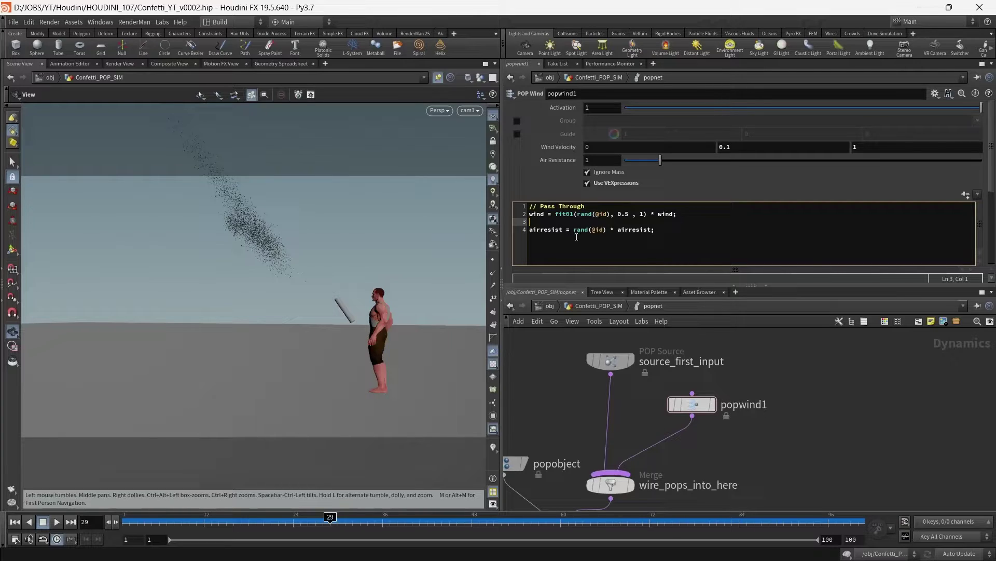
pyautogui.click(574, 230)
pyautogui.write('fi')
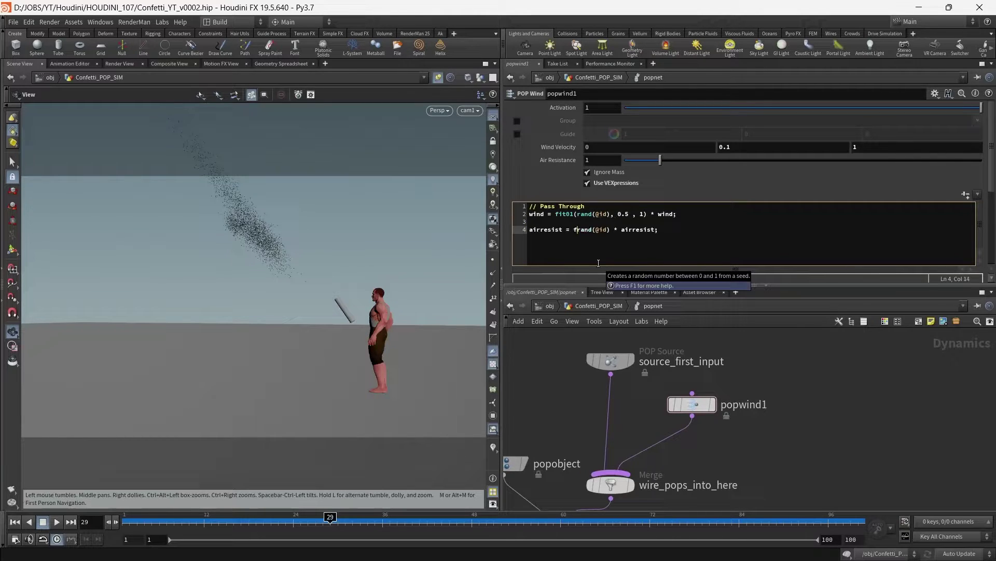
pyautogui.write('t01(')
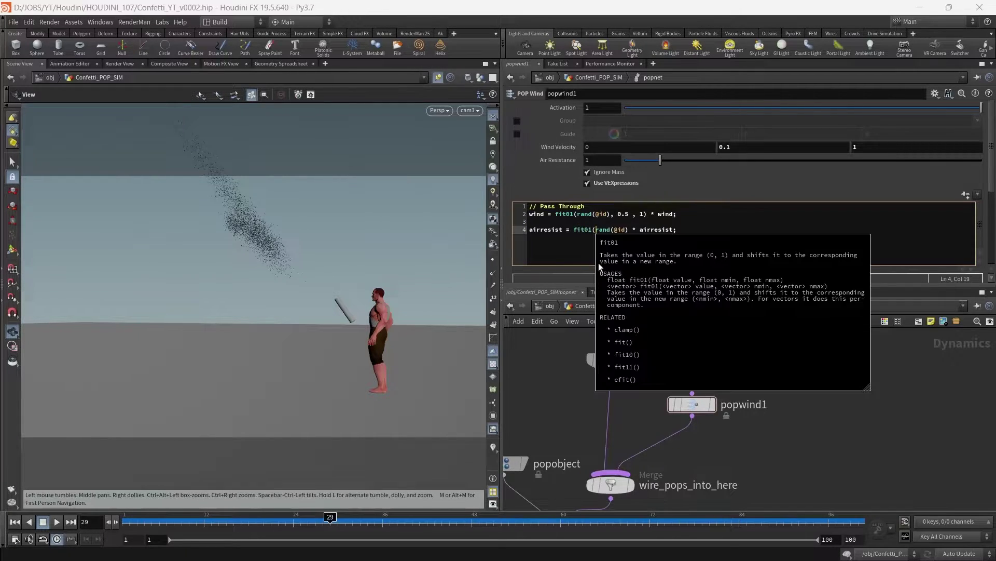
pyautogui.press('Right')
pyautogui.press('Right')
pyautogui.press('Right')
pyautogui.write(', ')
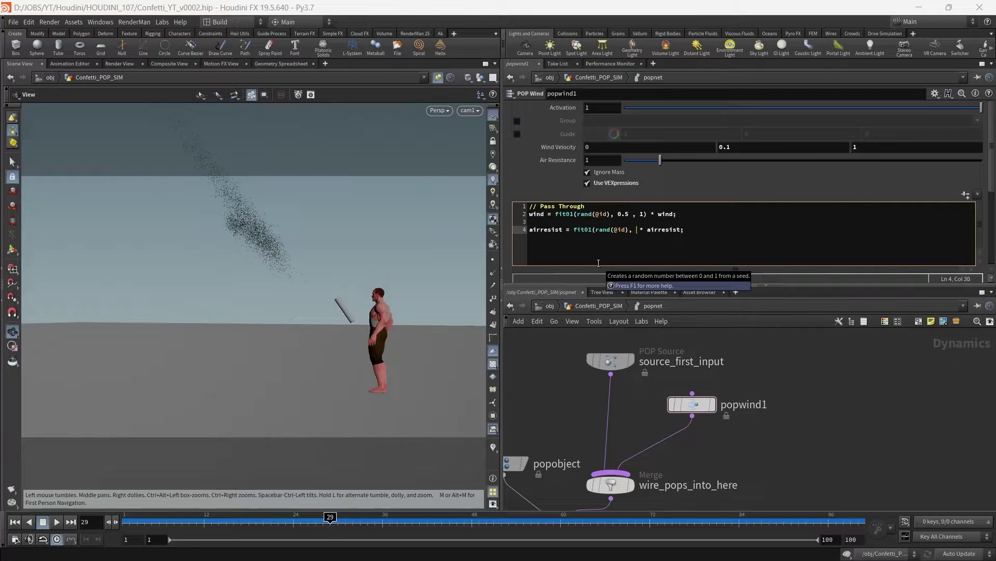
pyautogui.write('0.5, 1.2)')
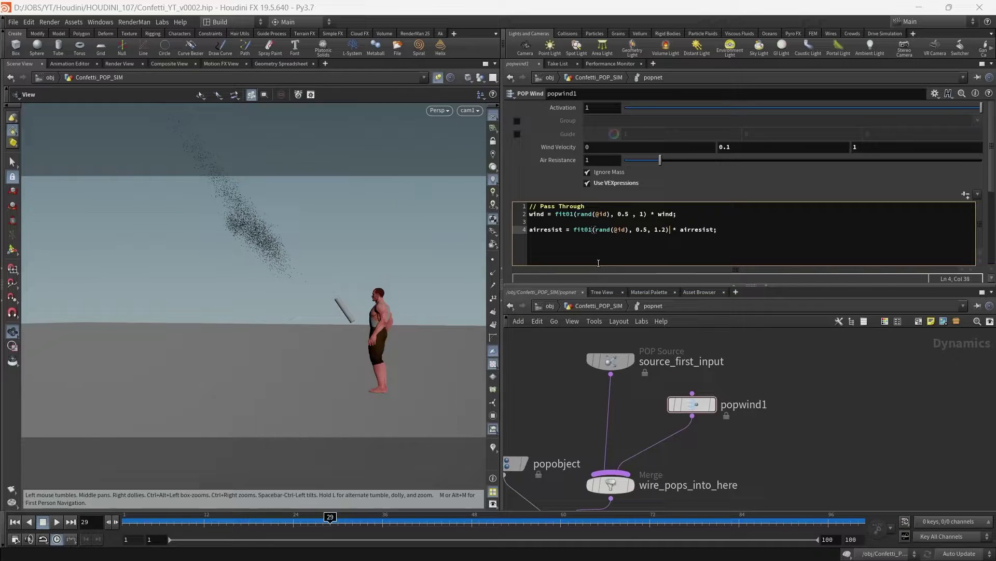
pyautogui.click(851, 383)
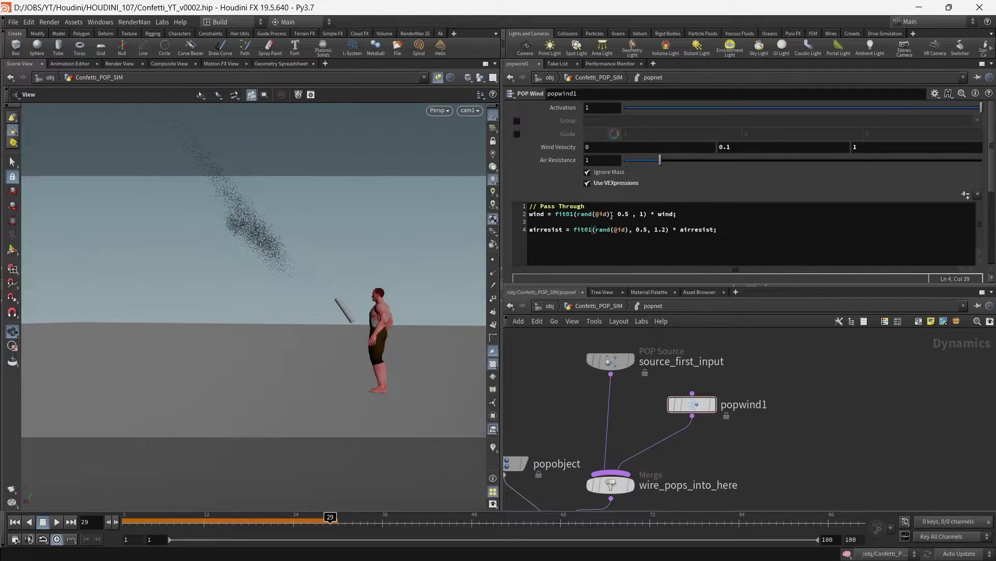
# Review the air resistance range in the code and play the simulation from the first frame to check the particle spread.
pyautogui.moveTo(650, 229); pyautogui.dragTo(637, 229)
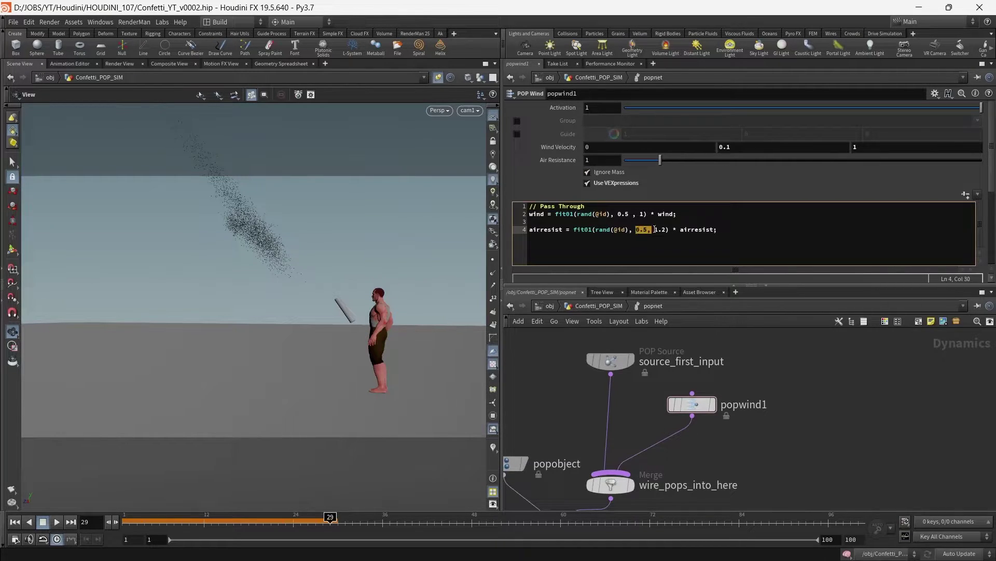
pyautogui.click(666, 228)
pyautogui.click(599, 159)
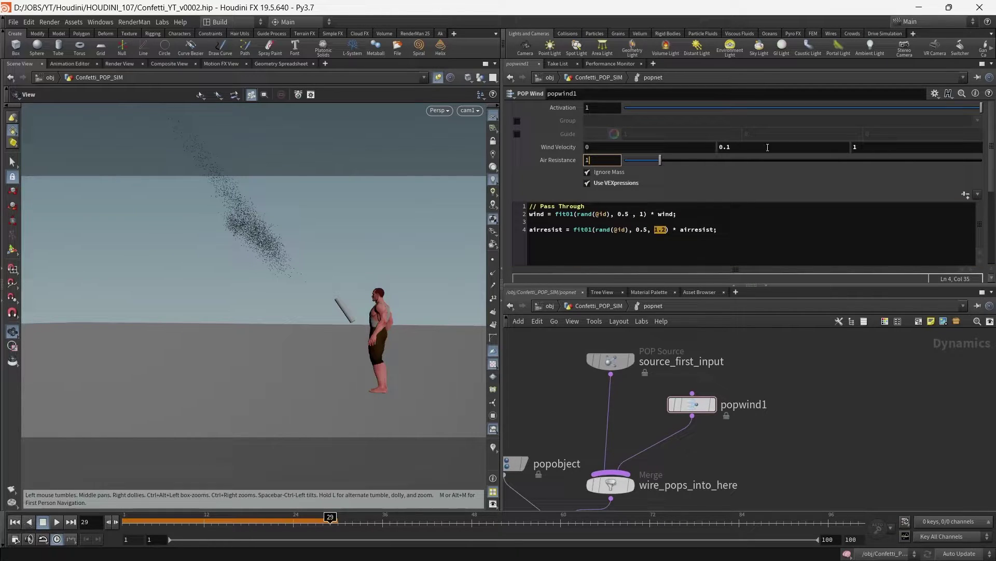
pyautogui.click(42, 523)
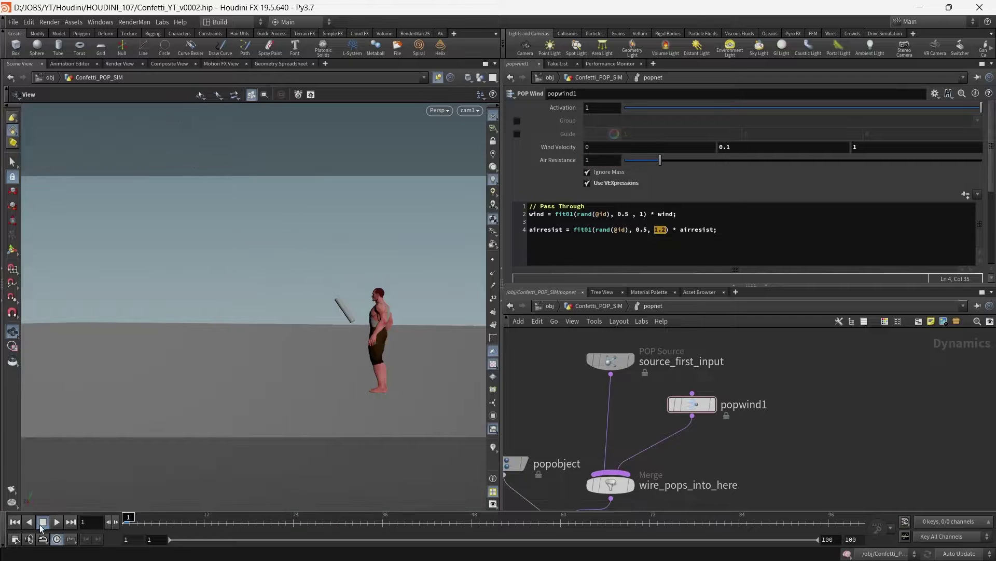
pyautogui.click(56, 522)
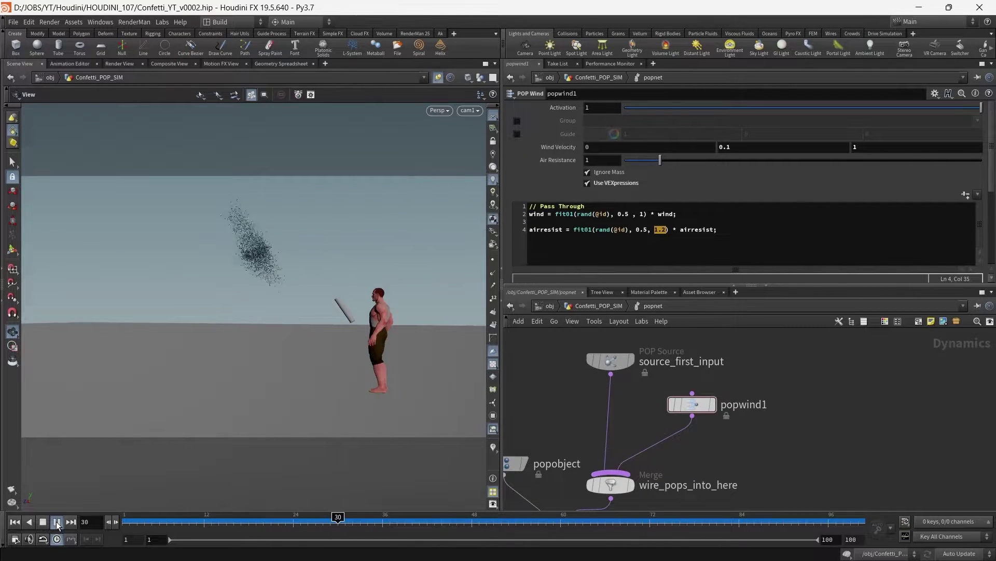
pyautogui.click(57, 523)
# Set the wind's Air Resistance to 0.8 and replay the simulation from the first frame.
pyautogui.click(607, 159)
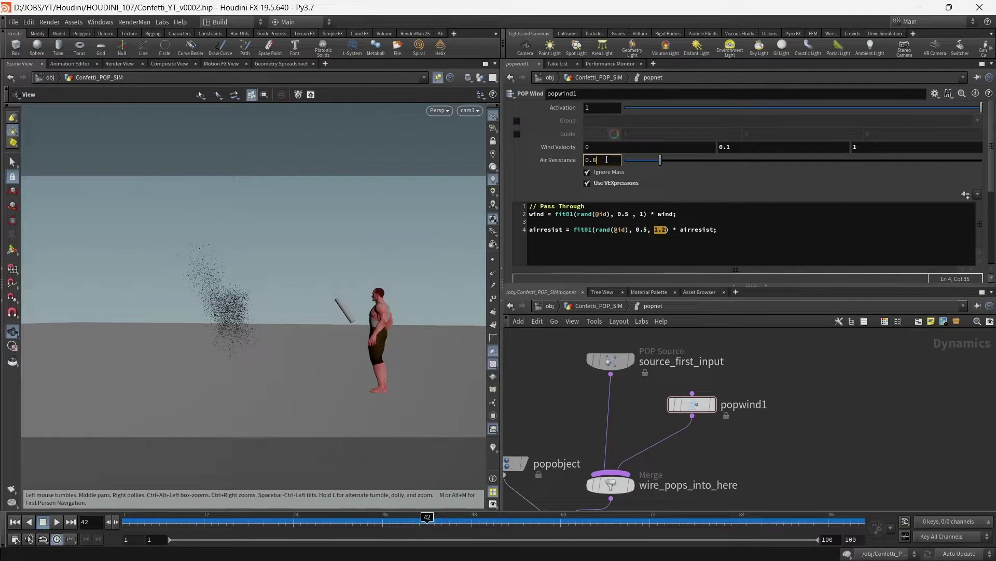
pyautogui.write('0.8')
pyautogui.press('Return')
pyautogui.click(15, 521)
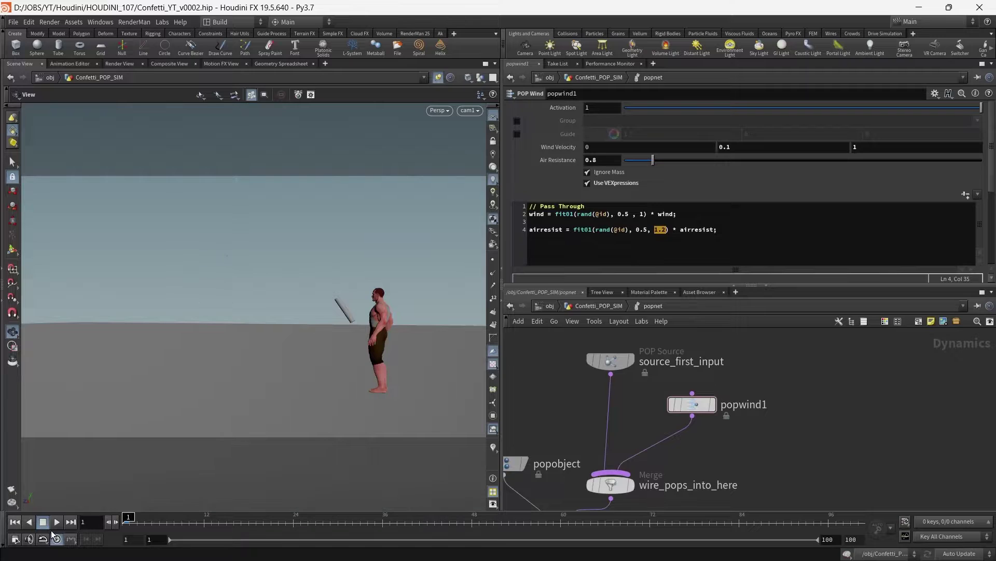
pyautogui.click(54, 523)
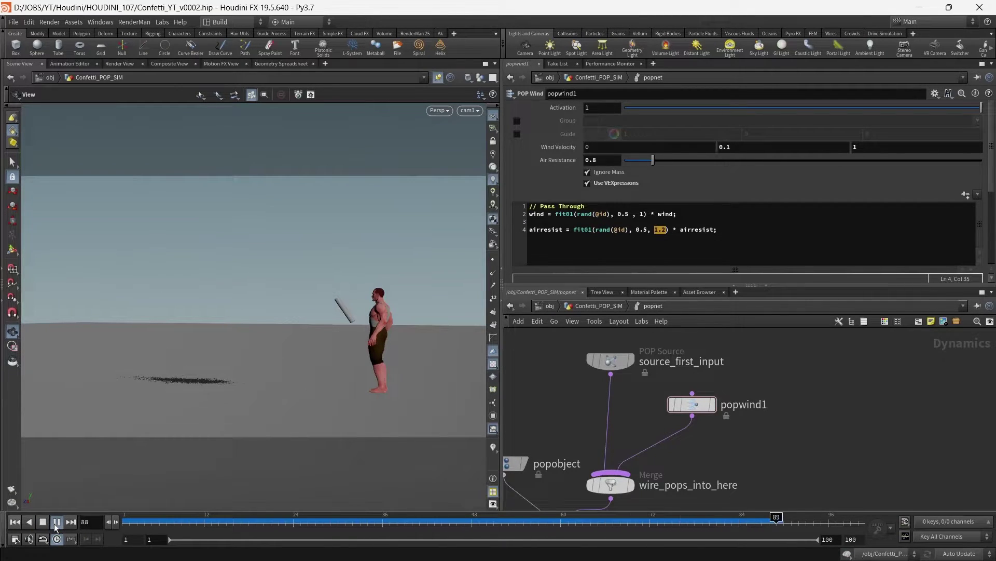
pyautogui.click(54, 523)
# Reduce the wind's Air Resistance to 0.6 and play the simulation again from the start.
pyautogui.moveTo(792, 364); pyautogui.dragTo(779, 383, button='middle')
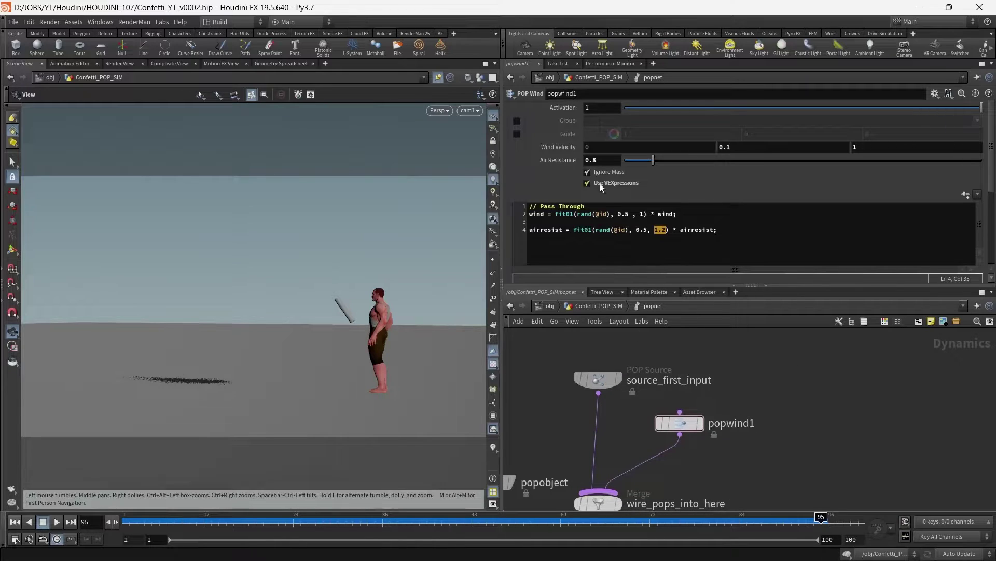
pyautogui.click(607, 161)
pyautogui.scroll(-2, 608, 162)
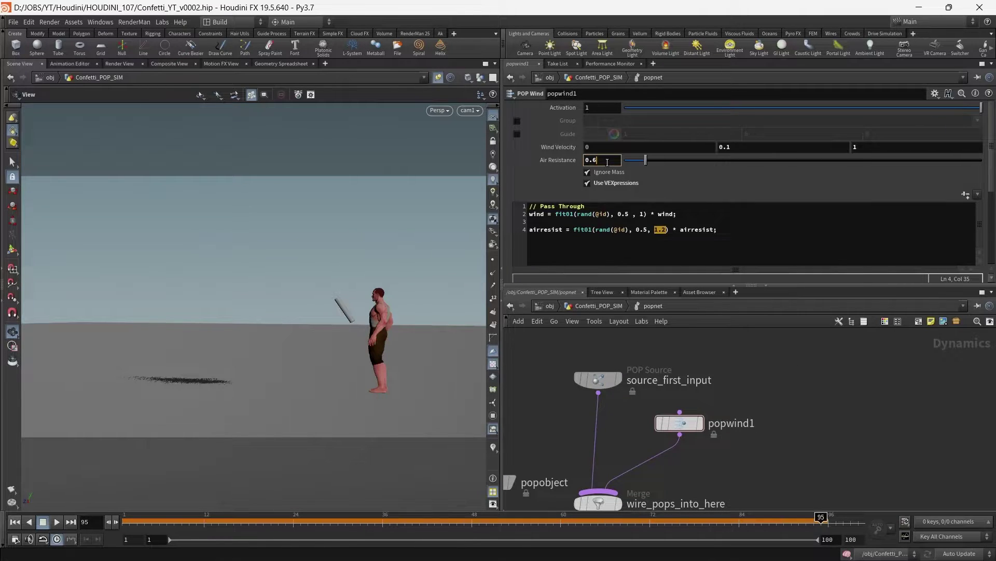
pyautogui.click(14, 522)
pyautogui.click(56, 522)
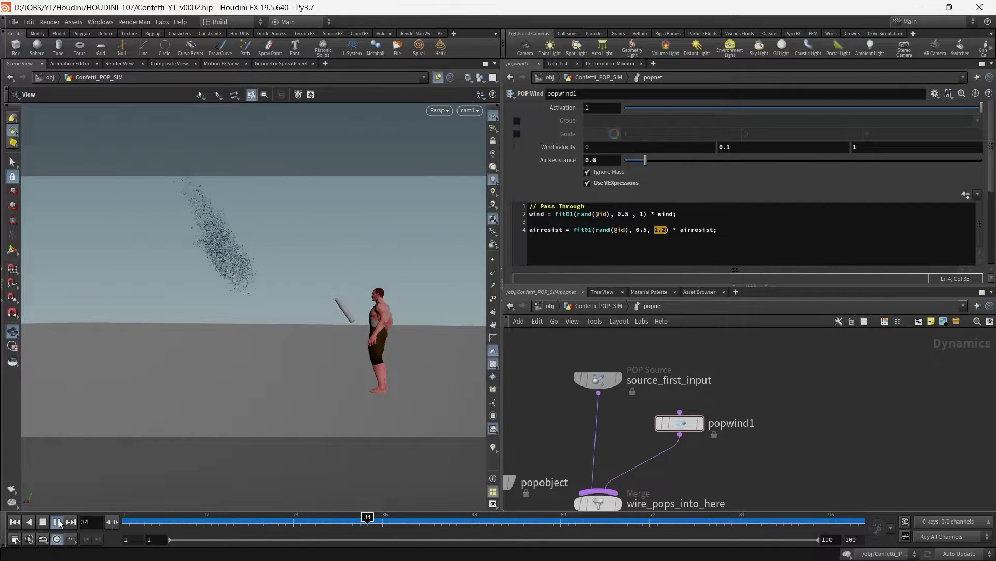
pyautogui.click(59, 522)
# Set source_first_input's Initial Velocity to Add to inherited velocity with Variance 0.1 on all three axes and play the simulation.
pyautogui.click(598, 380)
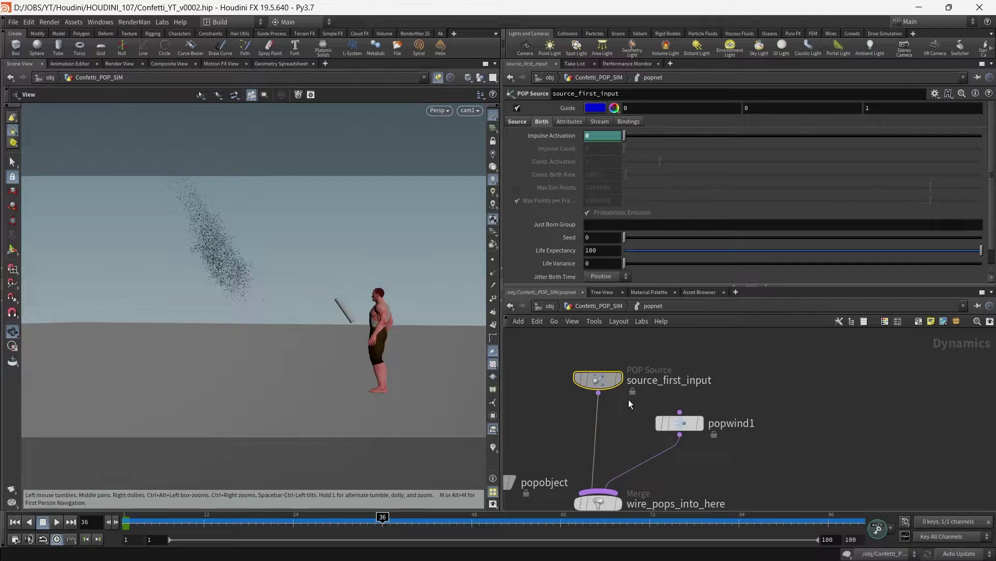
pyautogui.click(568, 123)
pyautogui.click(630, 163)
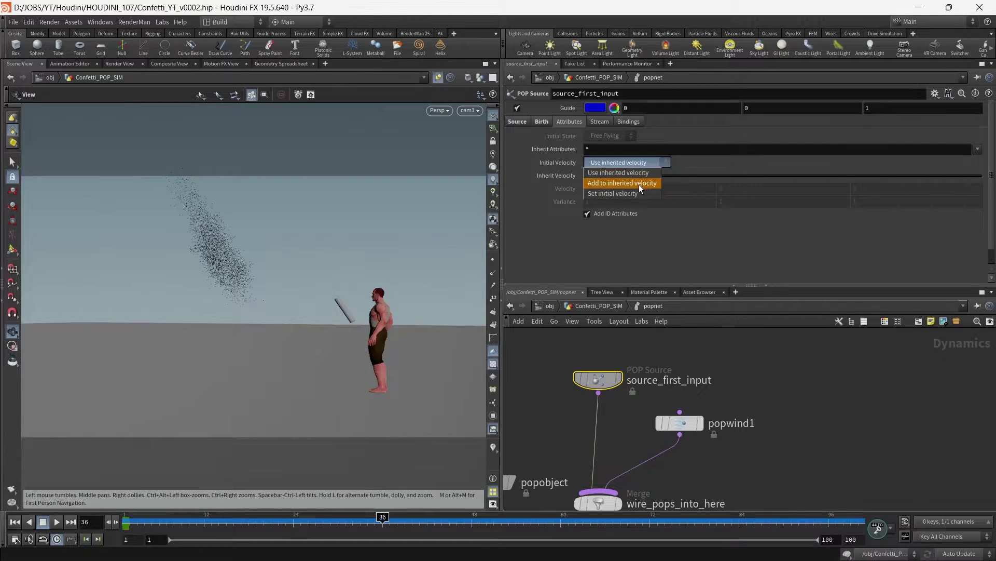
pyautogui.click(642, 184)
pyautogui.moveTo(551, 203); pyautogui.dragTo(551, 203, button='middle')
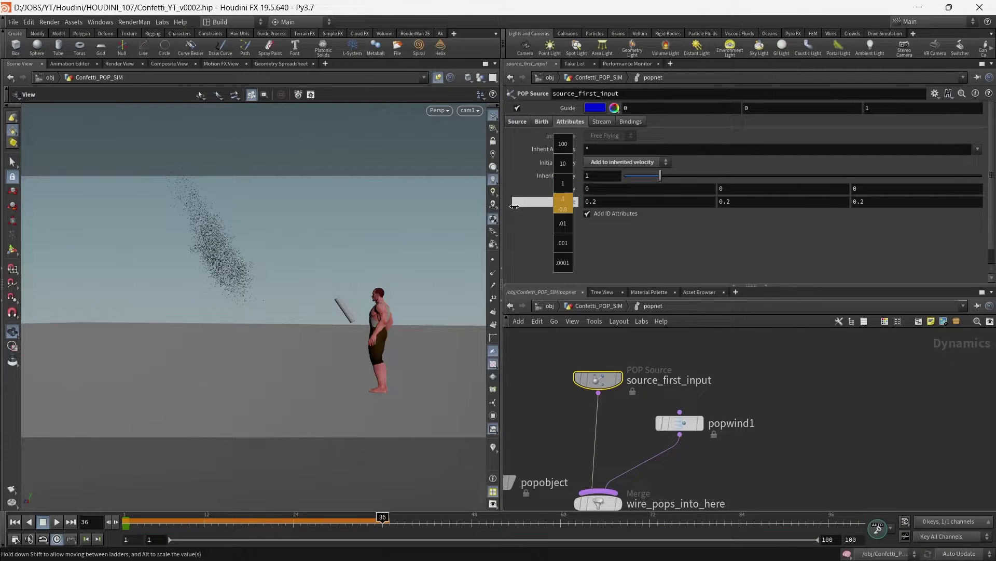
pyautogui.moveTo(514, 206); pyautogui.dragTo(506, 206, button='middle')
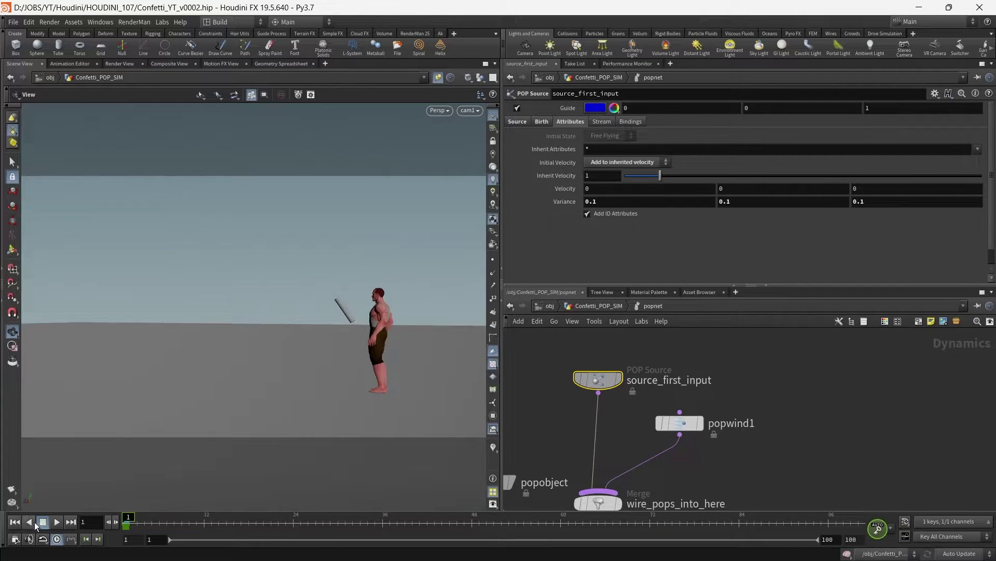
pyautogui.click(57, 521)
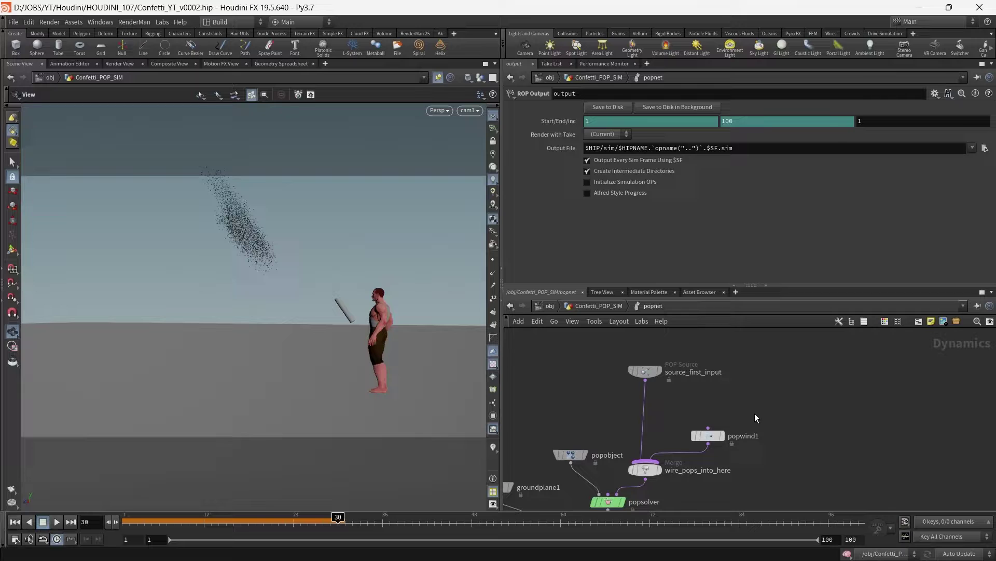
# Enable VEXpressions for popwind1's noise and load the Scale by Velocity preset code.
pyautogui.click(709, 436)
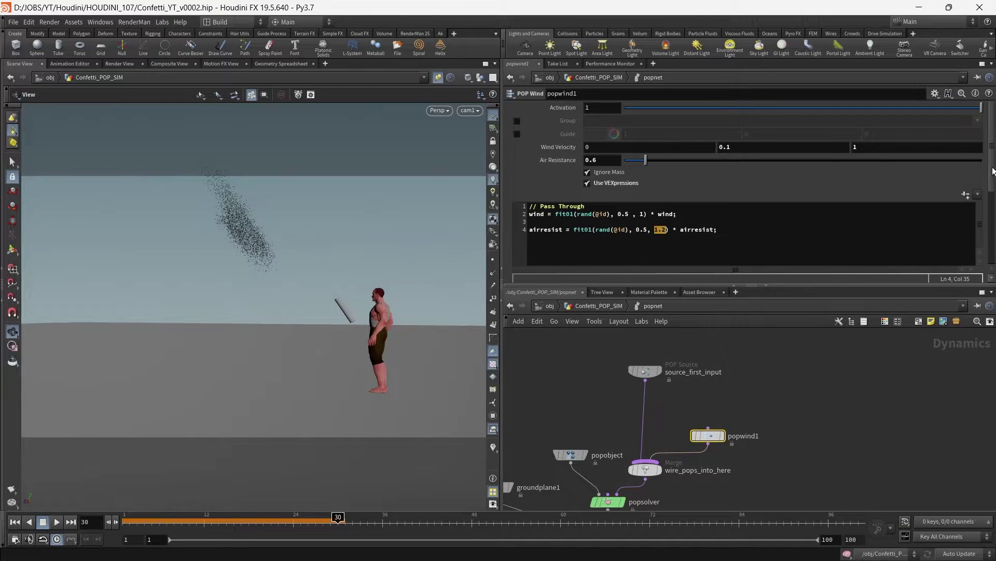
pyautogui.scroll(-3, 993, 171)
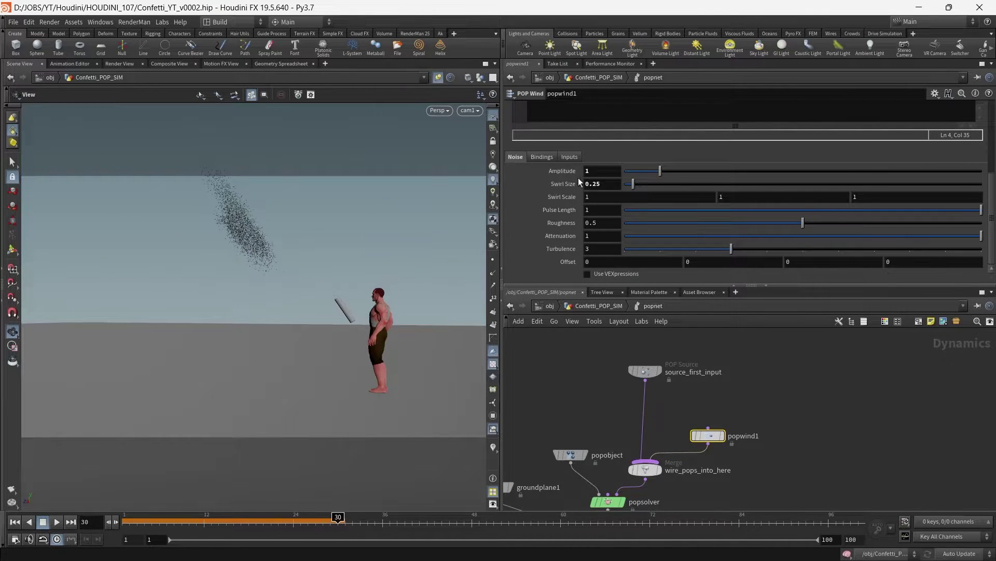
pyautogui.click(615, 275)
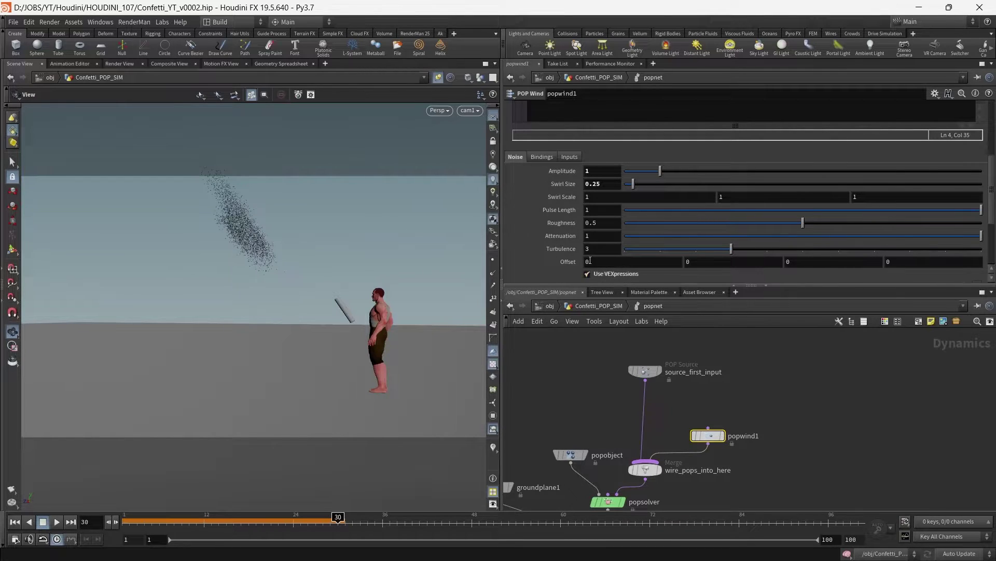
pyautogui.scroll(-2, 571, 244)
pyautogui.click(978, 219)
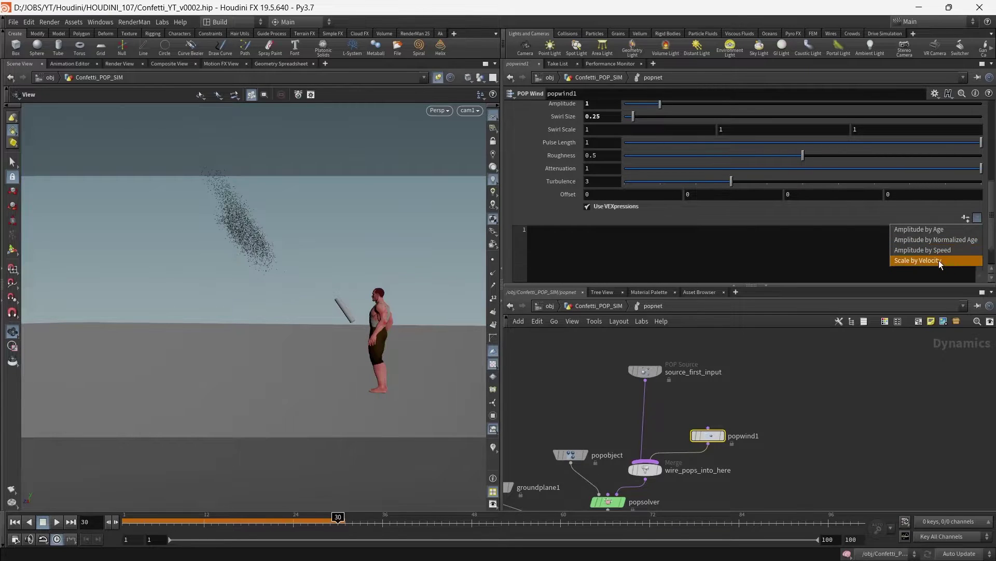
pyautogui.click(916, 261)
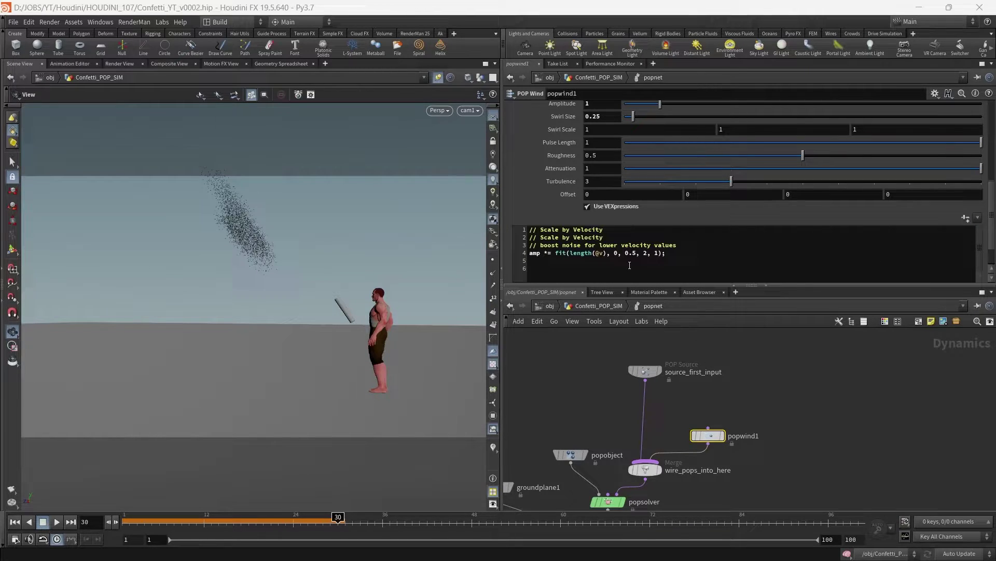
# Review the noise code's amp line, then play and scrub the simulation to check the particle motion.
pyautogui.click(535, 254)
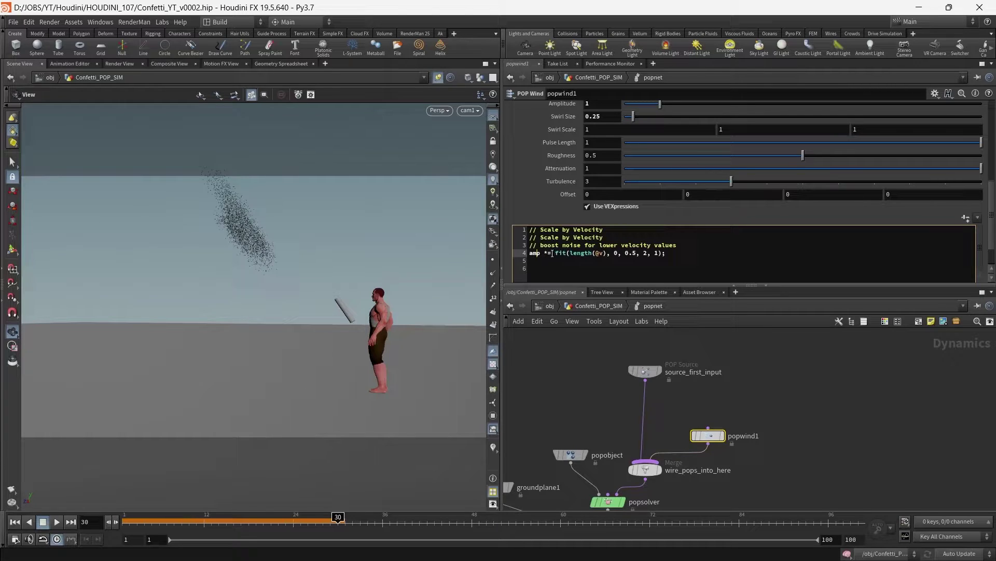
pyautogui.moveTo(552, 254); pyautogui.dragTo(614, 256)
pyautogui.click(680, 256)
pyautogui.click(56, 522)
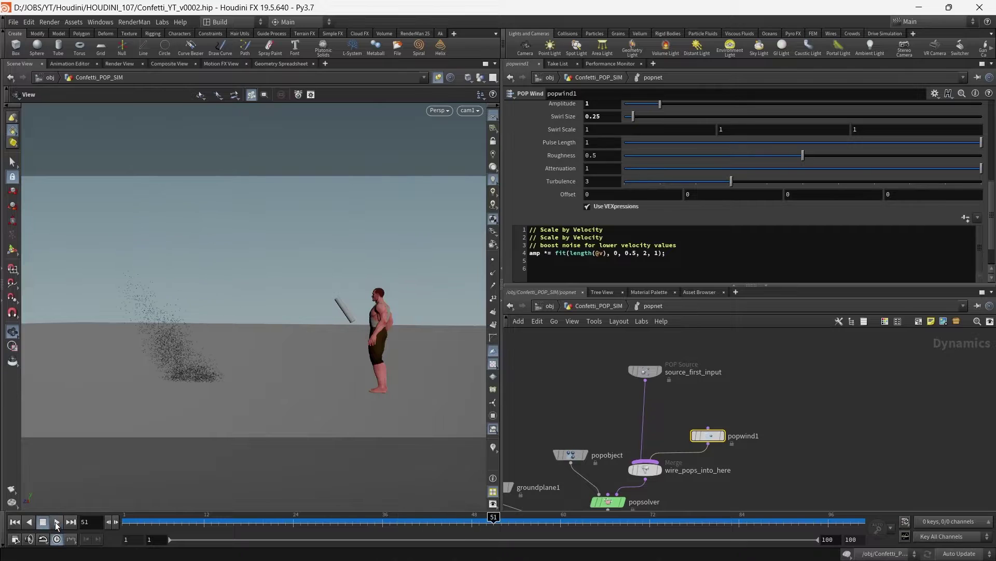
pyautogui.click(56, 521)
pyautogui.moveTo(156, 522); pyautogui.dragTo(449, 518)
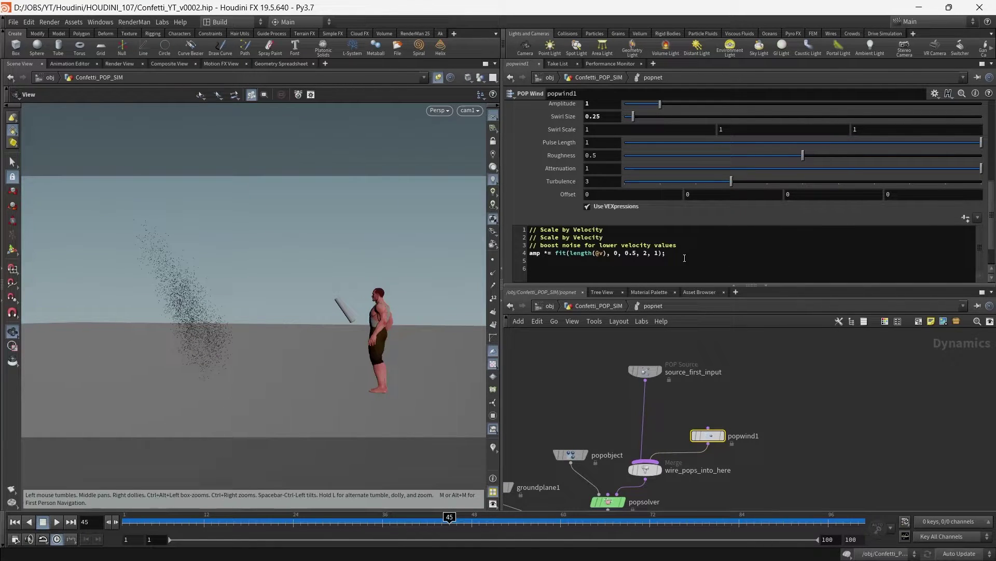
# Set the wind noise Amplitude to 2 and replay the simulation from the first frame.
pyautogui.scroll(5, 729, 254)
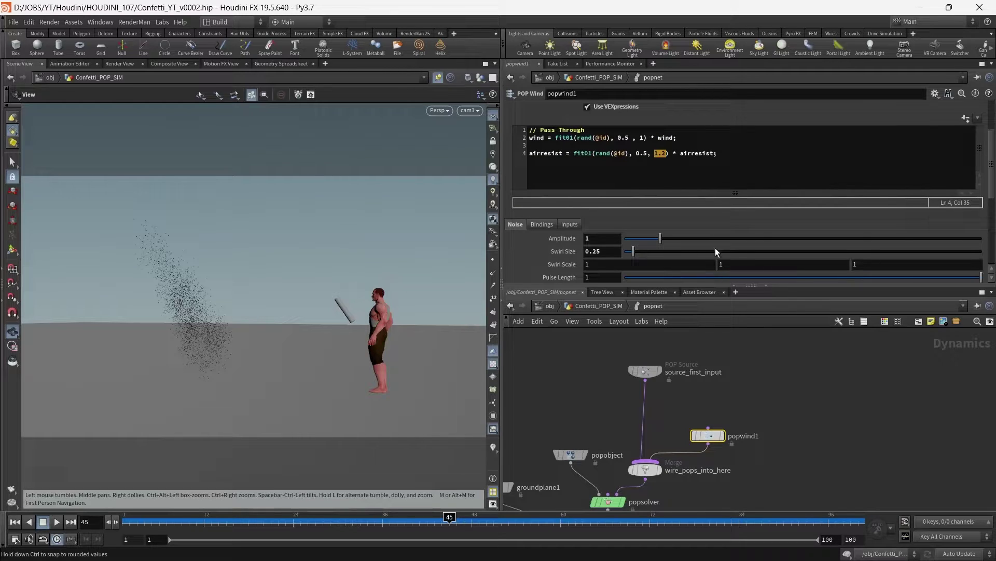
pyautogui.click(599, 238)
pyautogui.write('2')
pyautogui.press('Return')
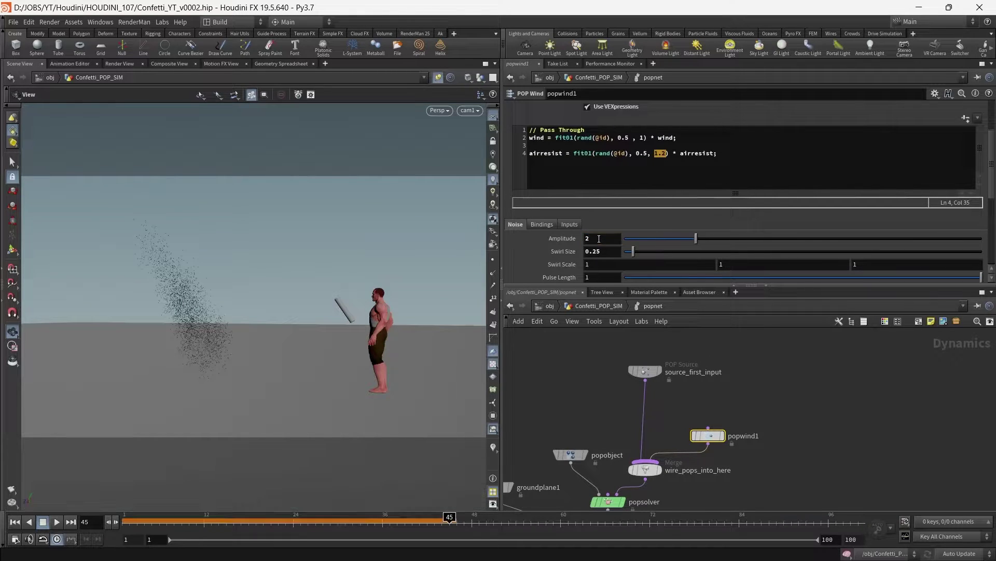
pyautogui.click(14, 522)
pyautogui.click(56, 521)
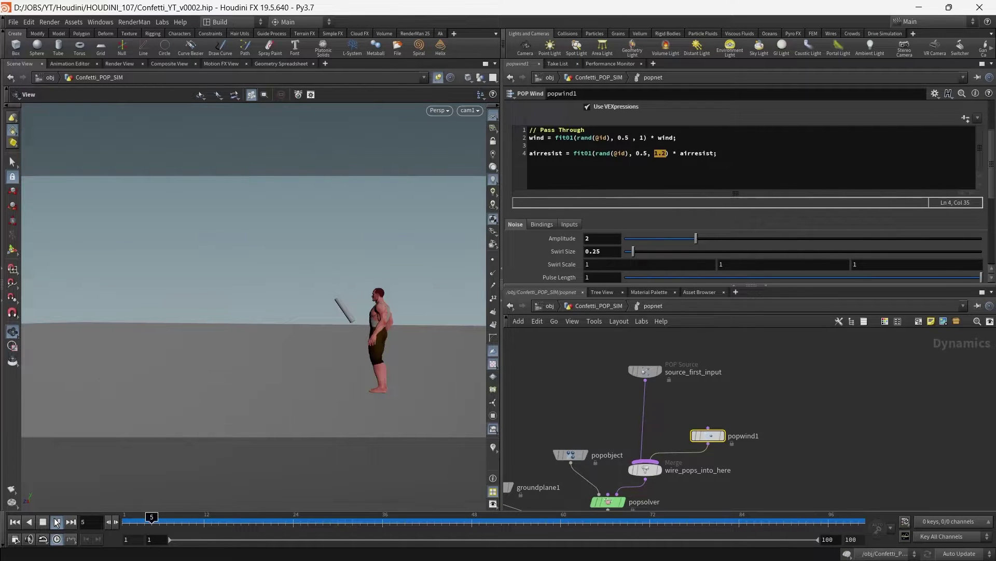
pyautogui.click(56, 522)
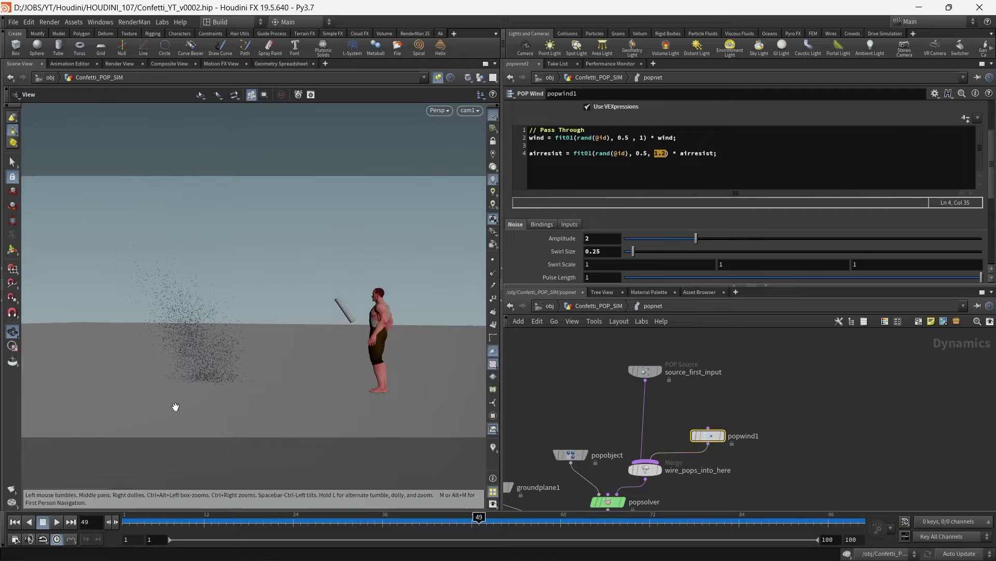
# Examine the particles' behaviour on the ground from above by scrubbing the timeline, and open the popsolver's parameters.
pyautogui.moveTo(195, 390); pyautogui.dragTo(118, 418)
pyautogui.moveTo(134, 521); pyautogui.dragTo(672, 517)
pyautogui.moveTo(651, 509); pyautogui.dragTo(707, 463, button='middle')
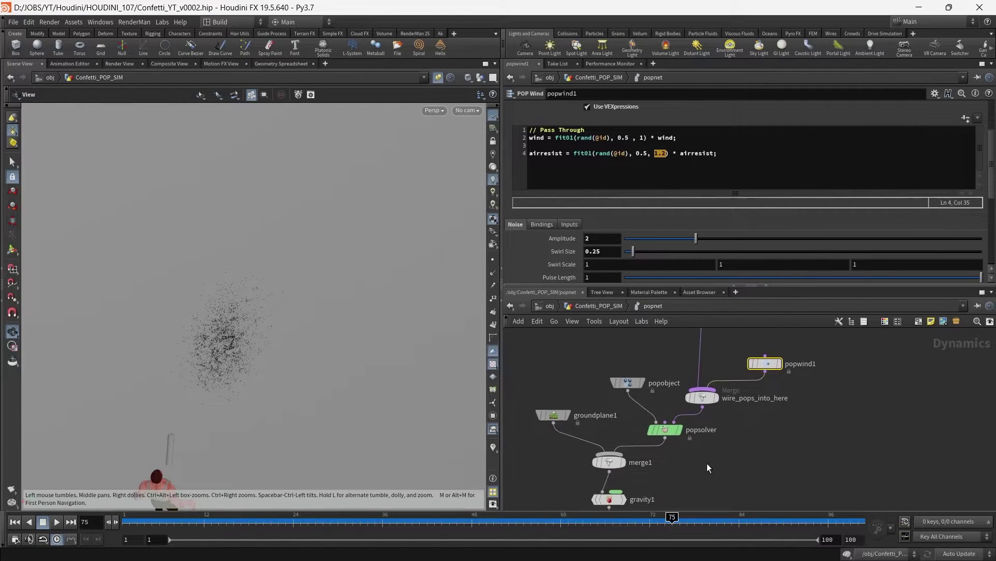
pyautogui.click(664, 429)
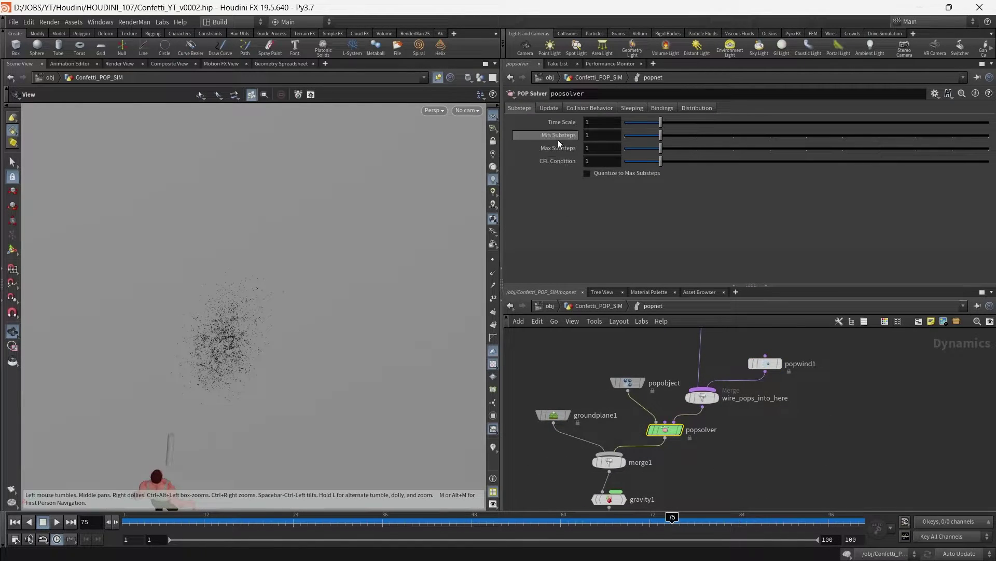
pyautogui.click(539, 521)
pyautogui.moveTo(542, 522); pyautogui.dragTo(732, 520)
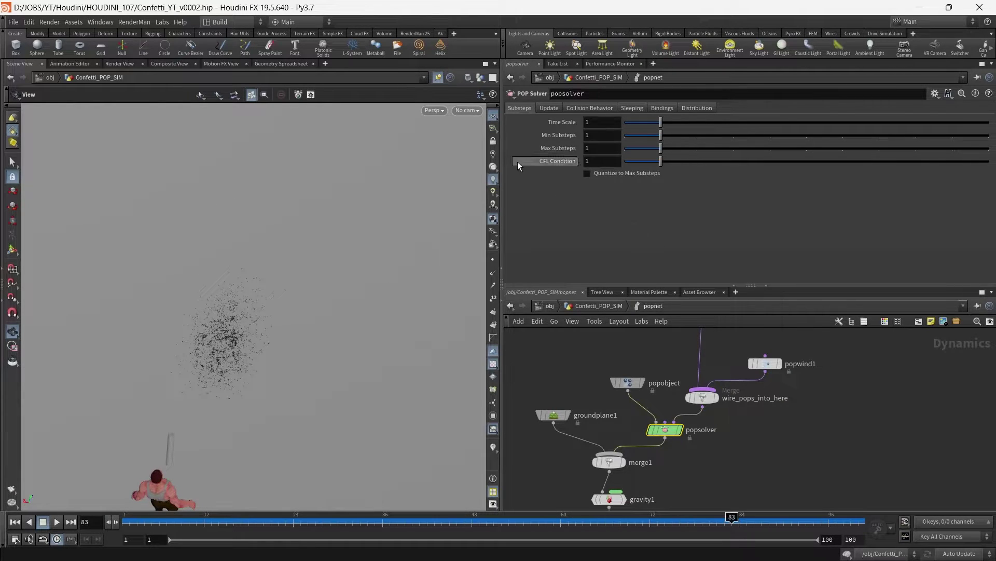
# In the popsolver's collision behavior, enable Move to Hit, set Response to Stop and enable Color Hits.
pyautogui.click(587, 108)
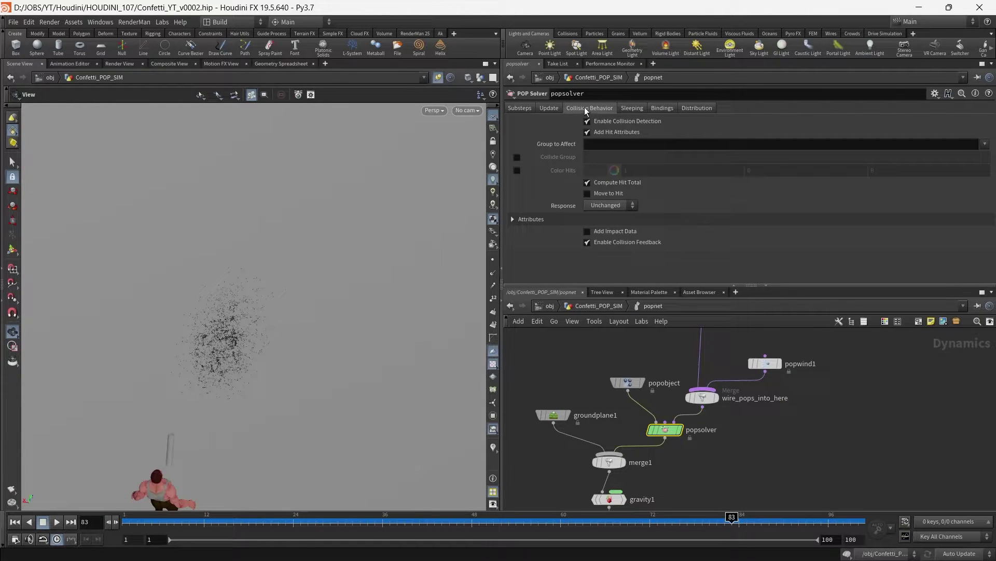
pyautogui.click(611, 194)
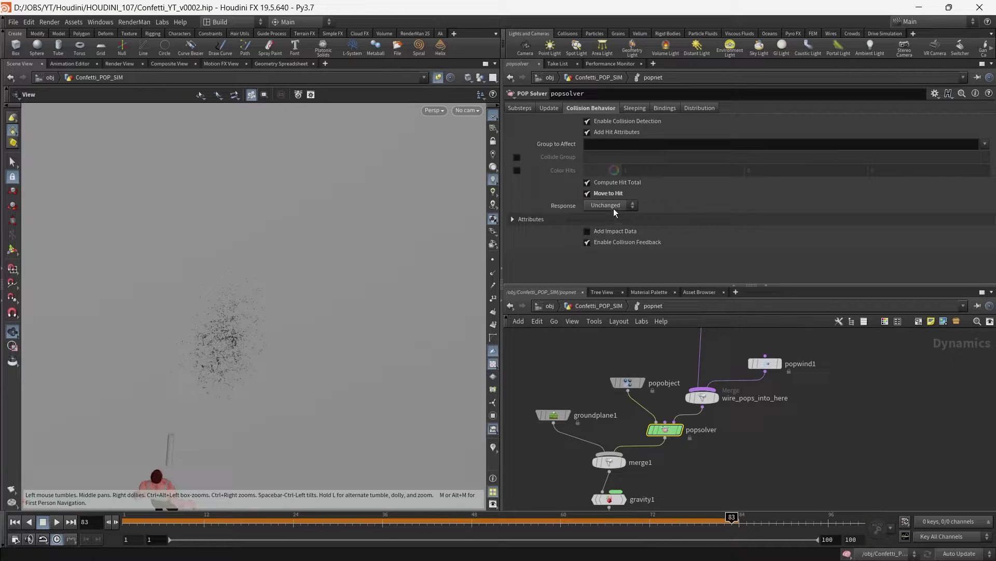
pyautogui.click(602, 206)
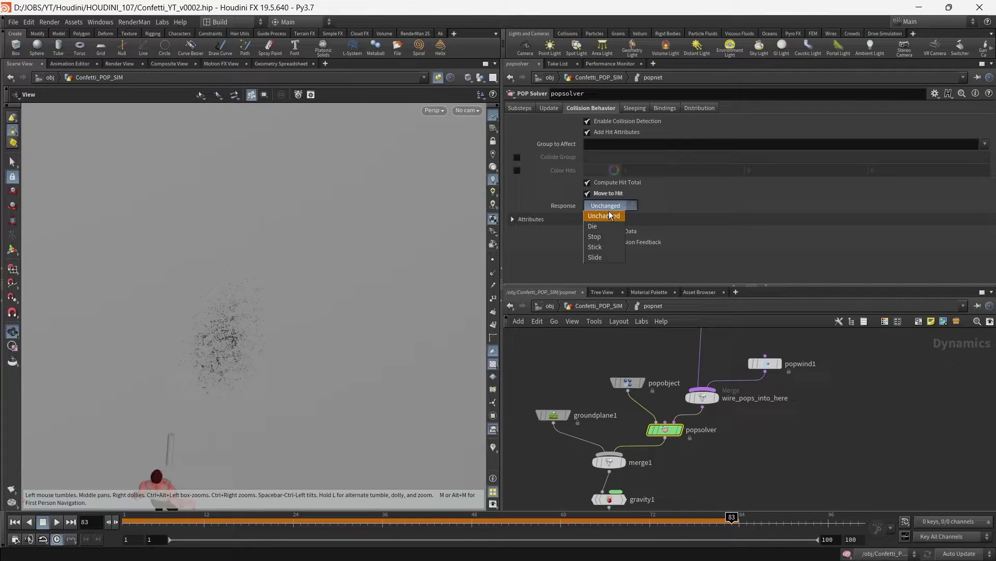
pyautogui.click(614, 236)
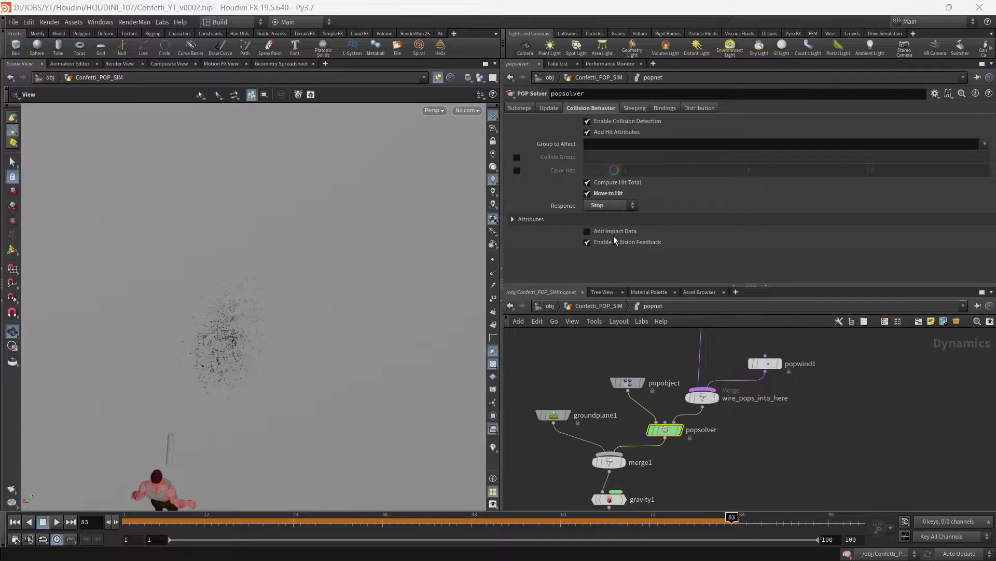
pyautogui.click(517, 170)
# Replay the simulation from the first frame and check the ground collisions from the side and from above.
pyautogui.moveTo(271, 324); pyautogui.dragTo(345, 278)
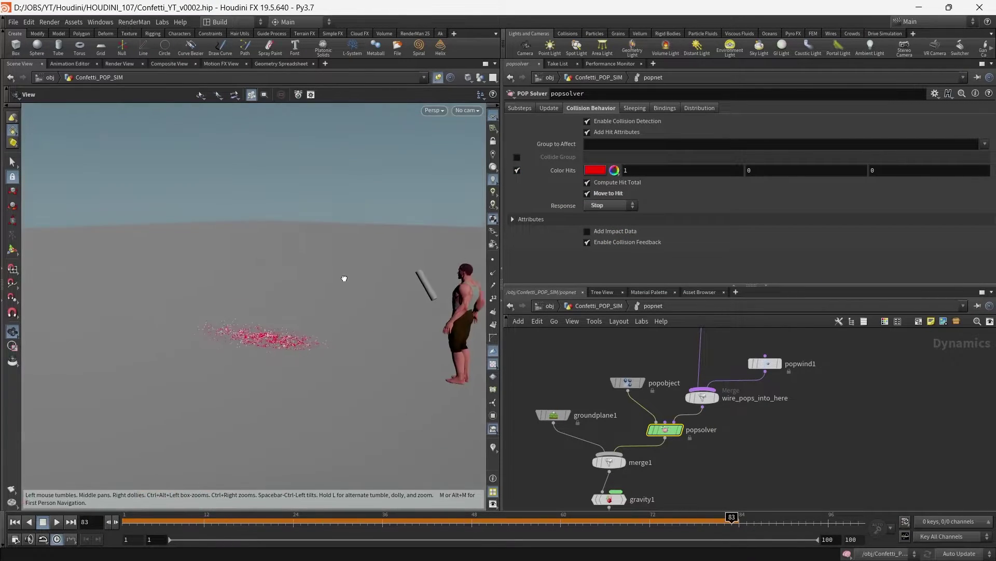
pyautogui.click(15, 522)
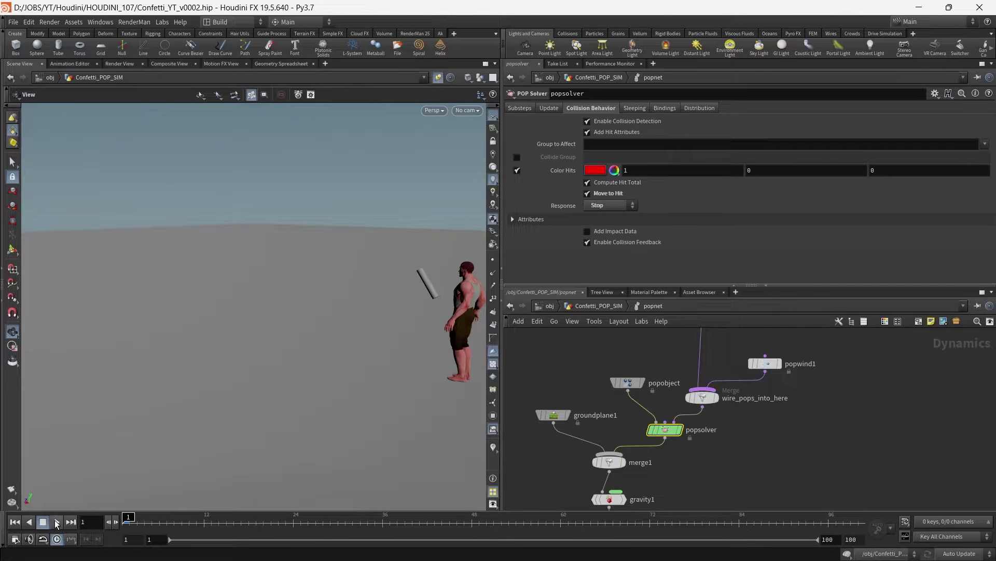
pyautogui.click(57, 522)
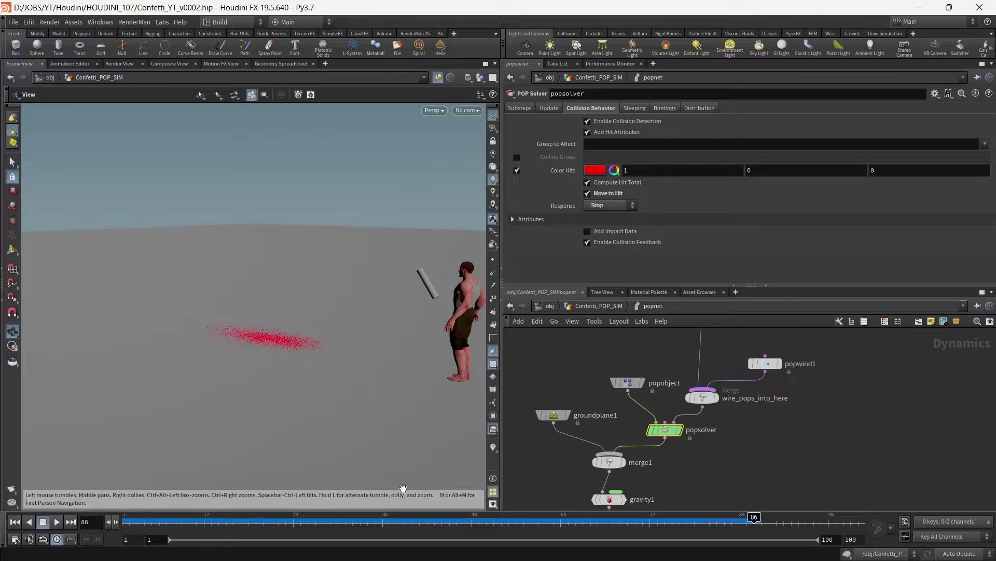
pyautogui.moveTo(311, 353); pyautogui.dragTo(227, 395)
pyautogui.moveTo(219, 523); pyautogui.dragTo(697, 531)
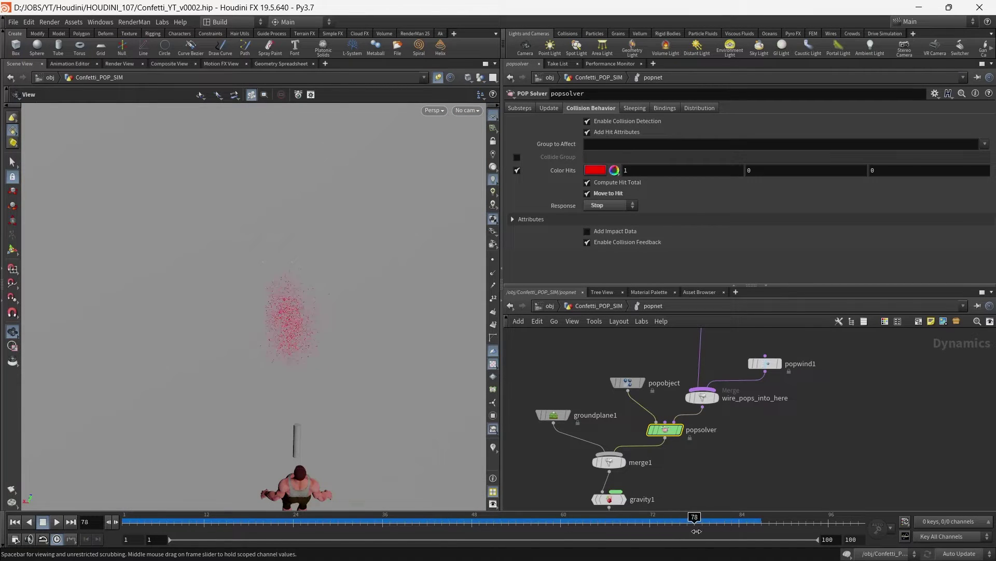
# Enable the popsolver's Collide Group and name it hit.
pyautogui.click(517, 157)
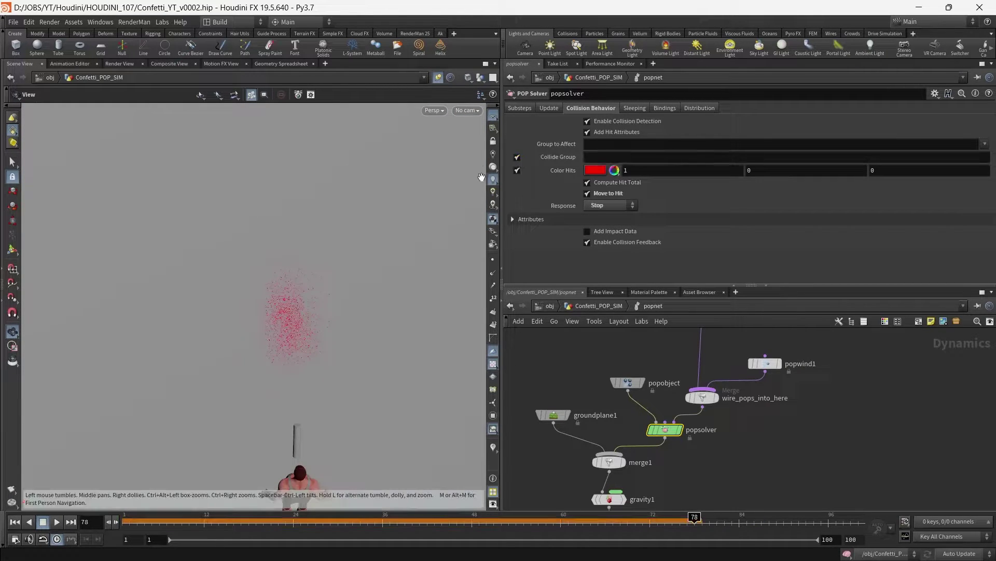
pyautogui.click(652, 157)
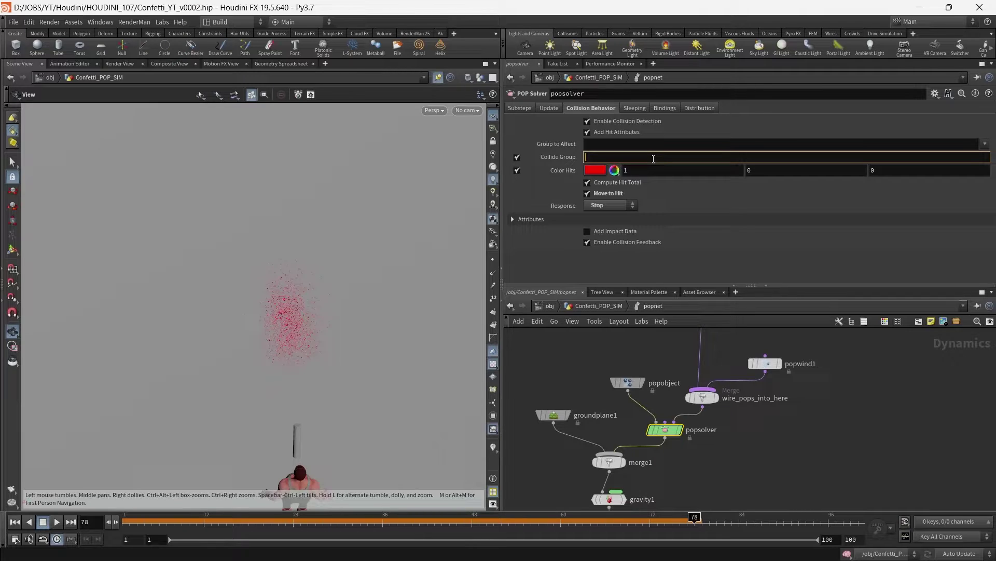
pyautogui.press('Return')
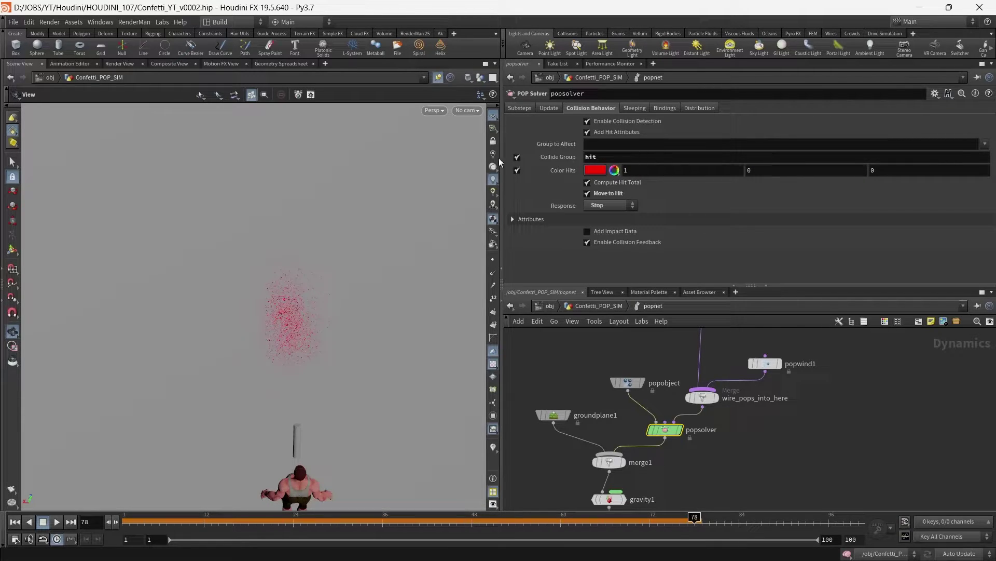
# Save the scene, replay the simulation from the first frame and check the landed particles from the side.
pyautogui.click(14, 521)
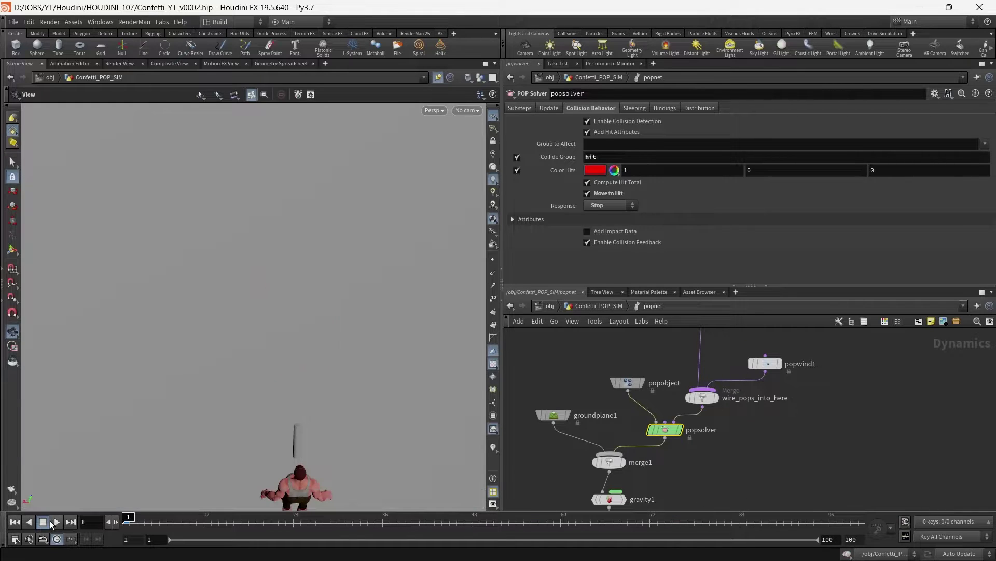
pyautogui.hotkey('ctrl', 's')
pyautogui.click(51, 521)
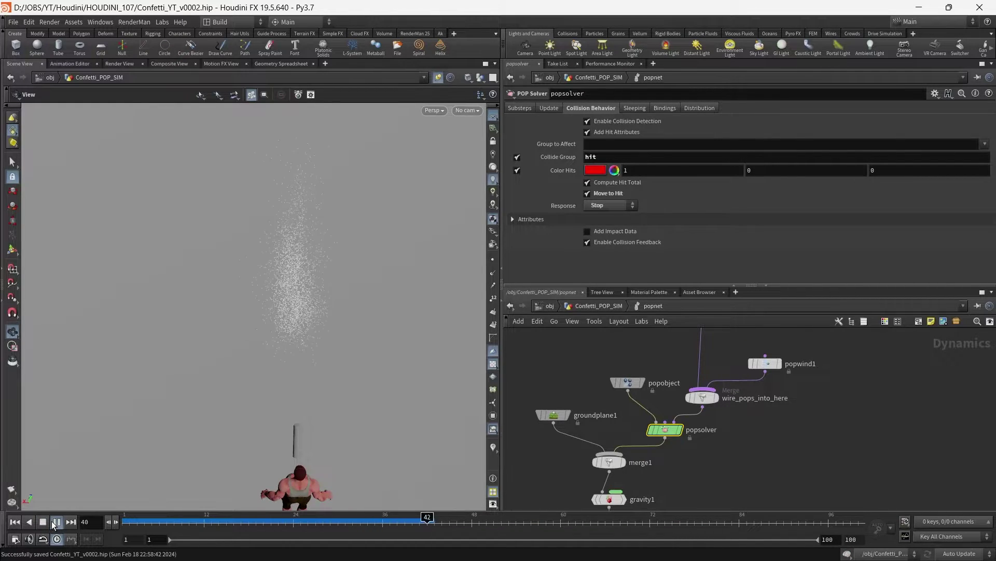
pyautogui.click(52, 522)
pyautogui.moveTo(245, 455); pyautogui.dragTo(413, 303)
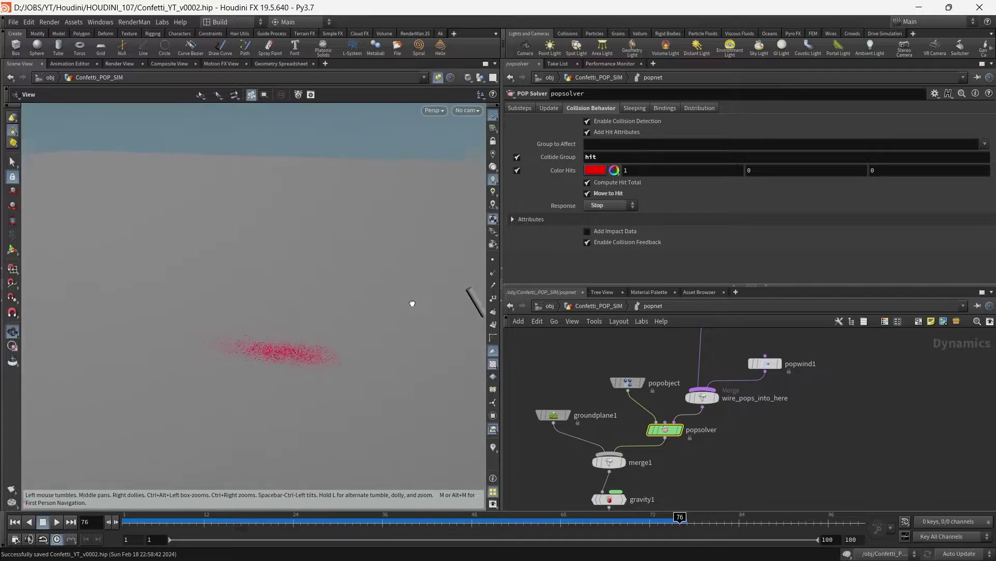
pyautogui.moveTo(412, 304); pyautogui.dragTo(352, 353, button='right')
pyautogui.moveTo(353, 353); pyautogui.dragTo(318, 346, button='middle')
pyautogui.scroll(1, 830, 404)
pyautogui.moveTo(831, 404); pyautogui.dragTo(740, 473, button='middle')
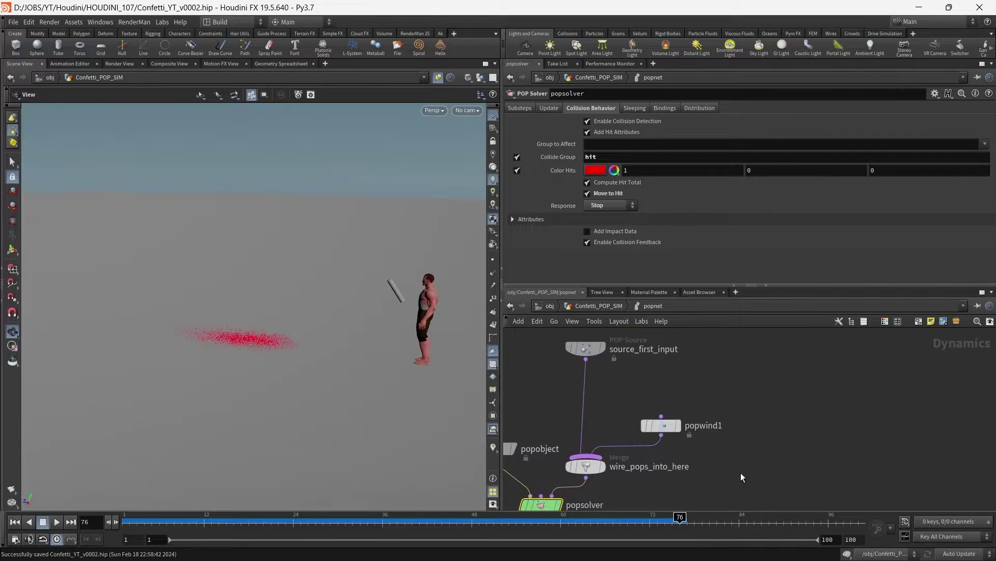
# Look through cam1, switch on the particles' orientation axes and scrub the simulation to about frame 28.
pyautogui.moveTo(665, 427); pyautogui.dragTo(672, 420)
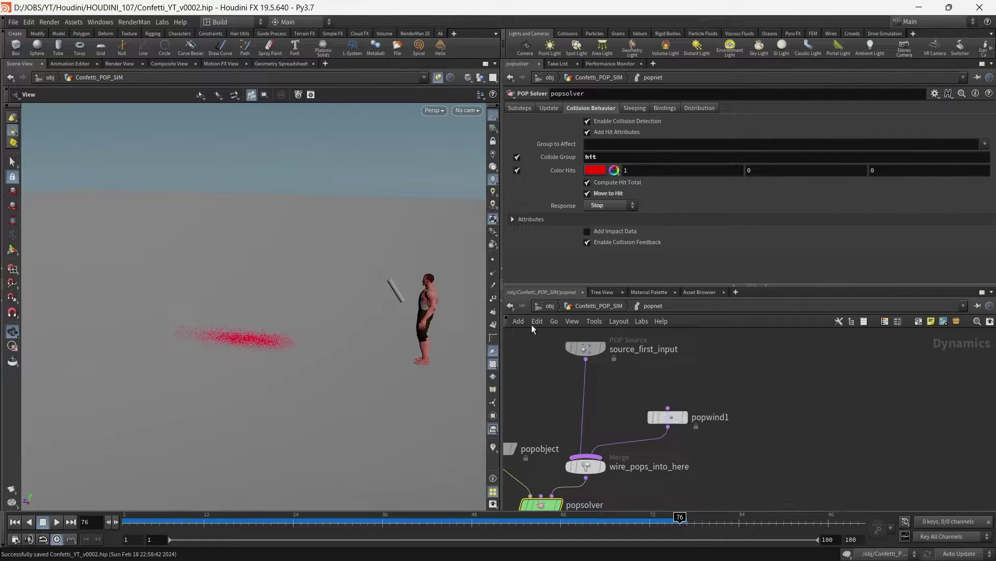
pyautogui.click(468, 110)
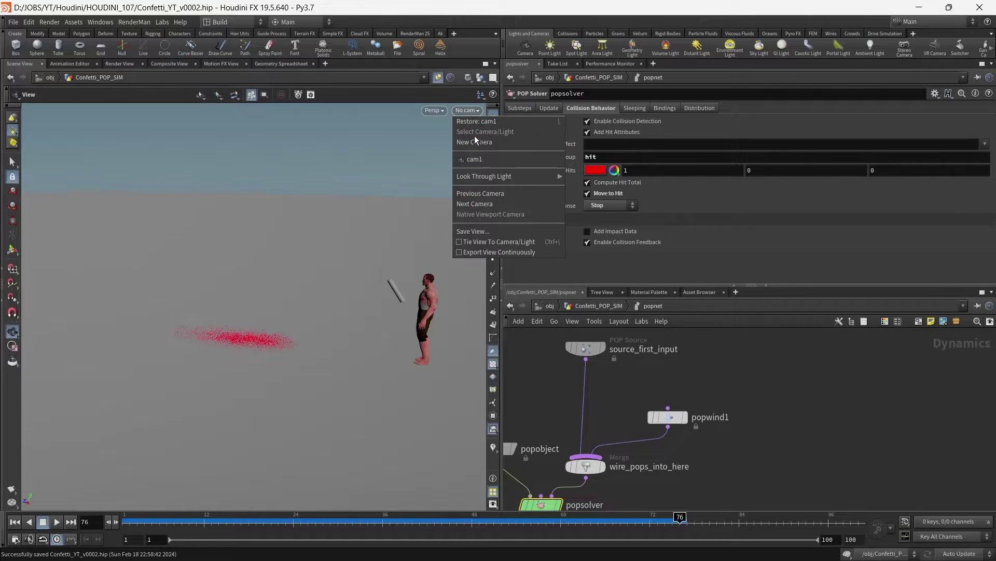
pyautogui.click(482, 160)
pyautogui.click(493, 403)
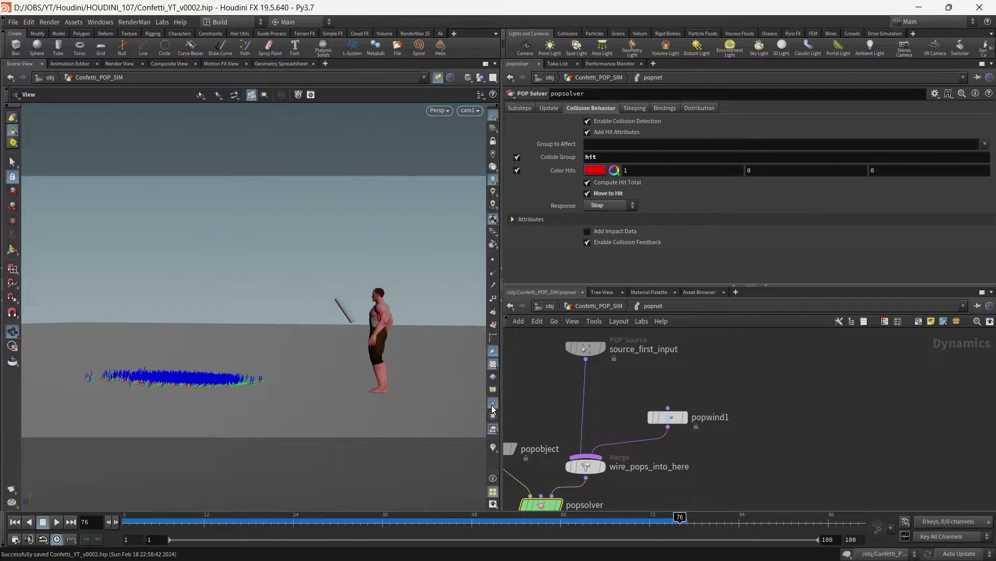
pyautogui.moveTo(131, 525); pyautogui.dragTo(315, 521)
pyautogui.click(495, 402)
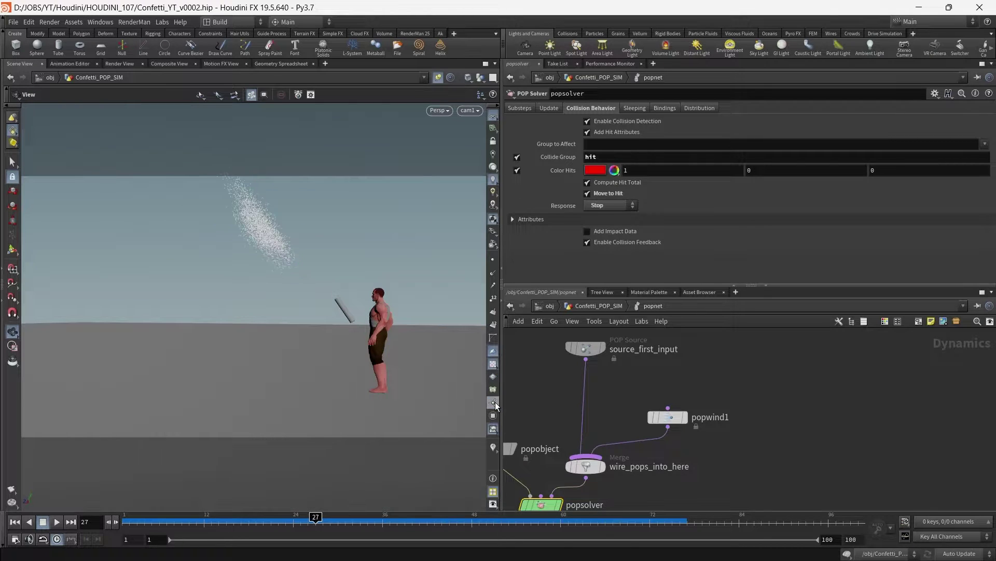
pyautogui.moveTo(314, 522)
pyautogui.mouseDown()
pyautogui.moveTo(286, 525)
pyautogui.moveTo(388, 533)
pyautogui.moveTo(532, 526)
pyautogui.moveTo(218, 522)
pyautogui.moveTo(535, 554)
pyautogui.moveTo(240, 556)
pyautogui.moveTo(323, 556)
pyautogui.mouseUp()
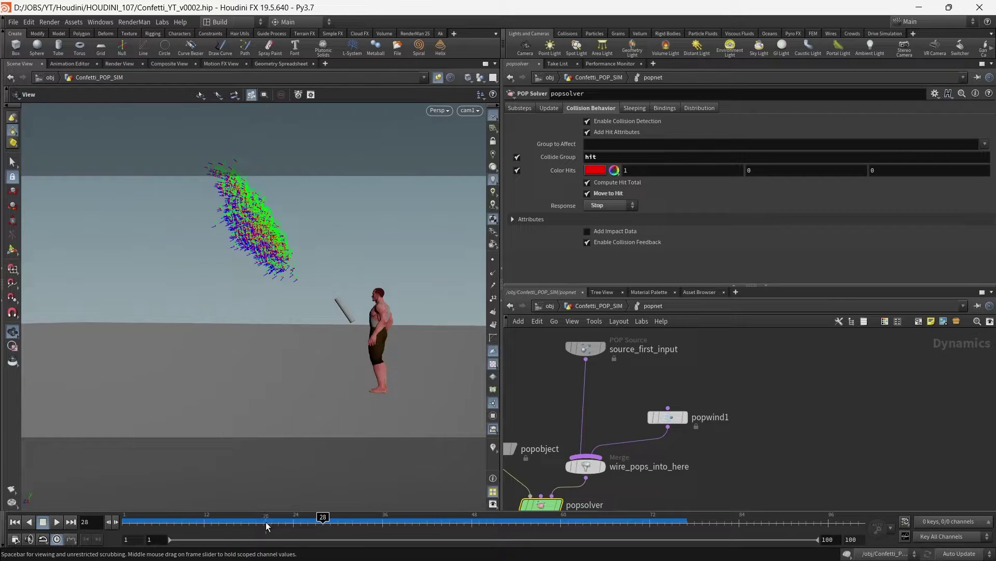
# In the Confetti_POP_SIM network, insert an Attribute Randomize node between rand_vel_and_mult and popnet and display it.
pyautogui.click(608, 304)
pyautogui.moveTo(669, 368); pyautogui.dragTo(695, 457, button='middle')
pyautogui.press('Tab')
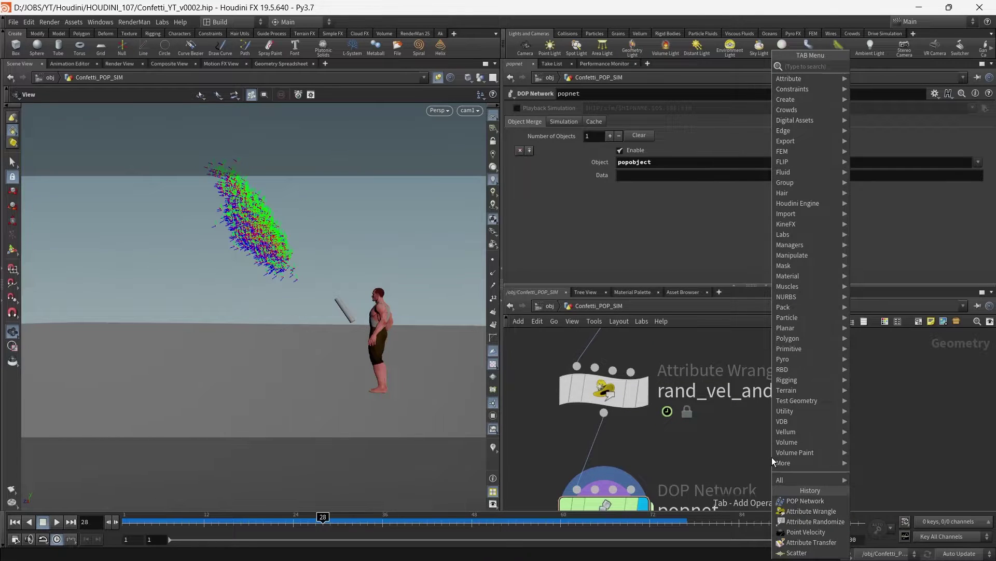
pyautogui.write('atra')
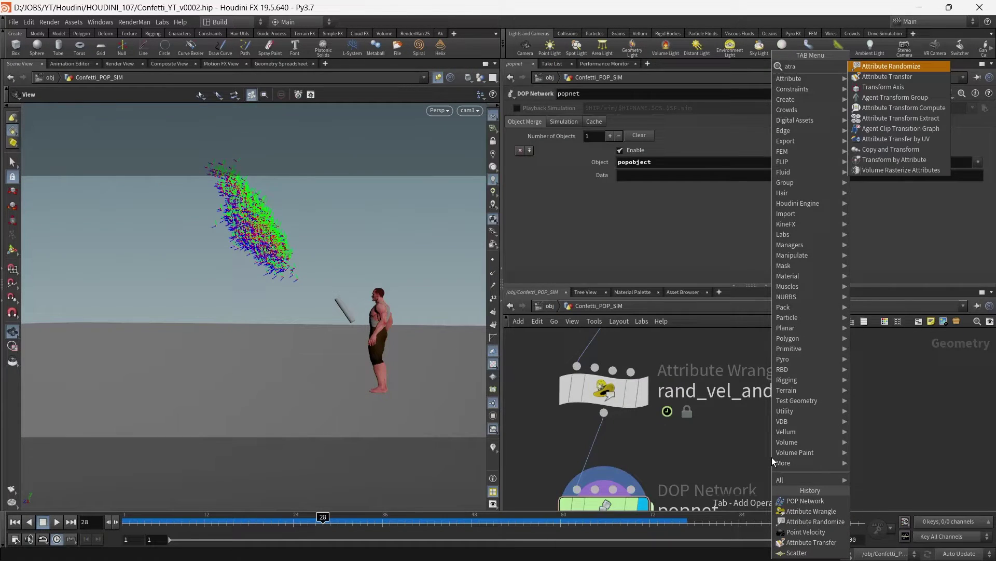
pyautogui.press('Return')
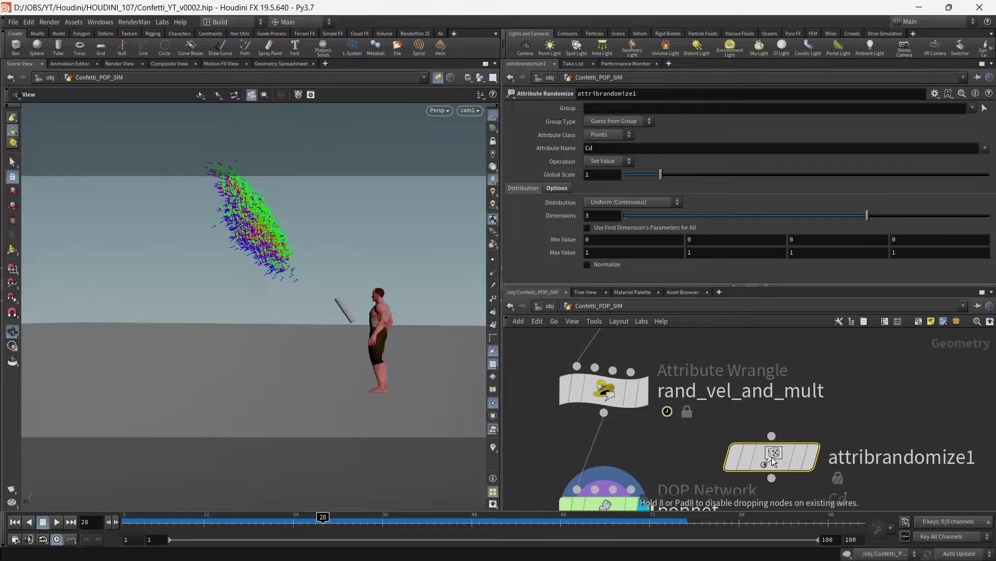
pyautogui.click(603, 480)
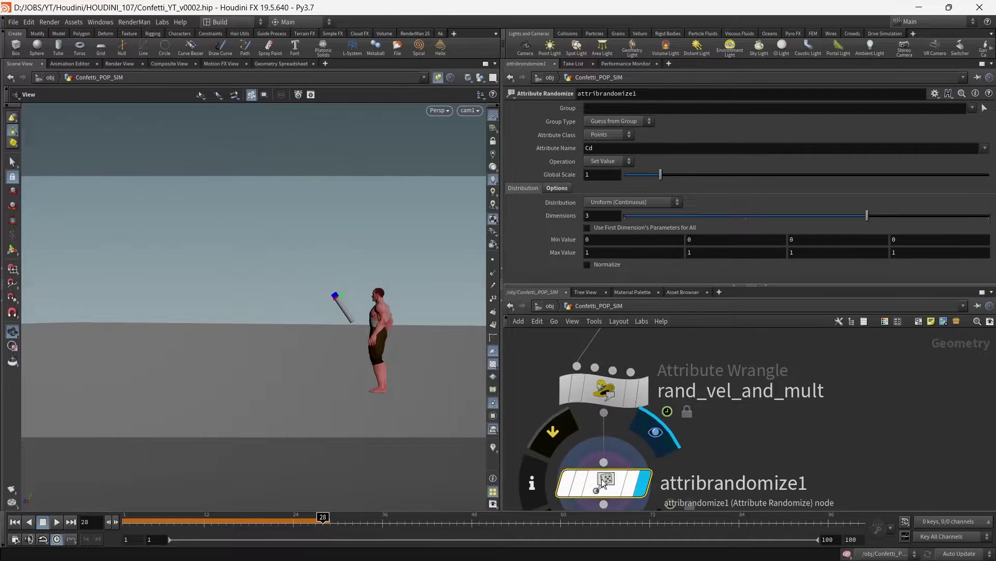
# Set the Attribute Randomize node's attribute name to orient.
pyautogui.scroll(6, 354, 315)
pyautogui.moveTo(353, 314); pyautogui.dragTo(402, 327)
pyautogui.moveTo(818, 443); pyautogui.dragTo(817, 398, button='middle')
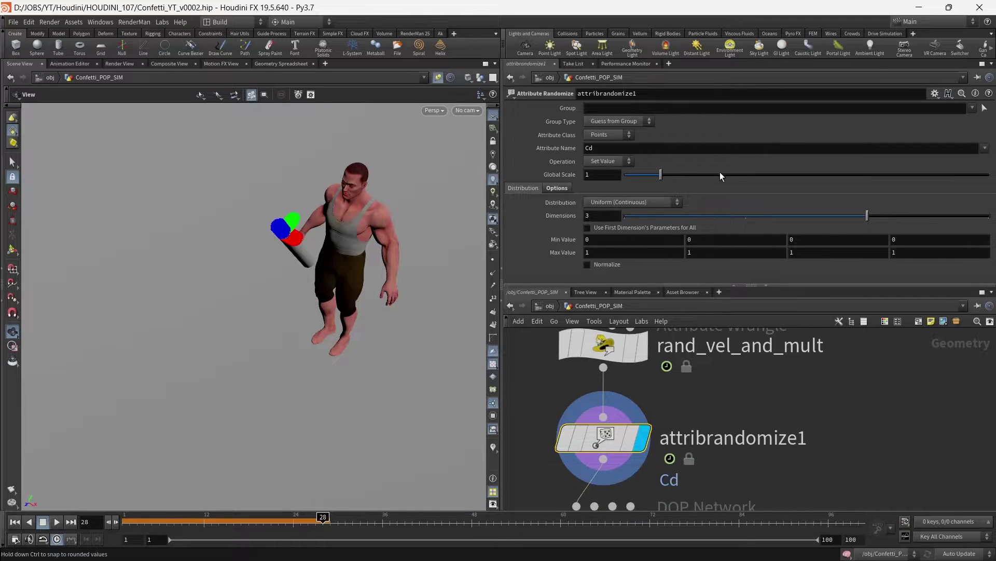
pyautogui.click(724, 148)
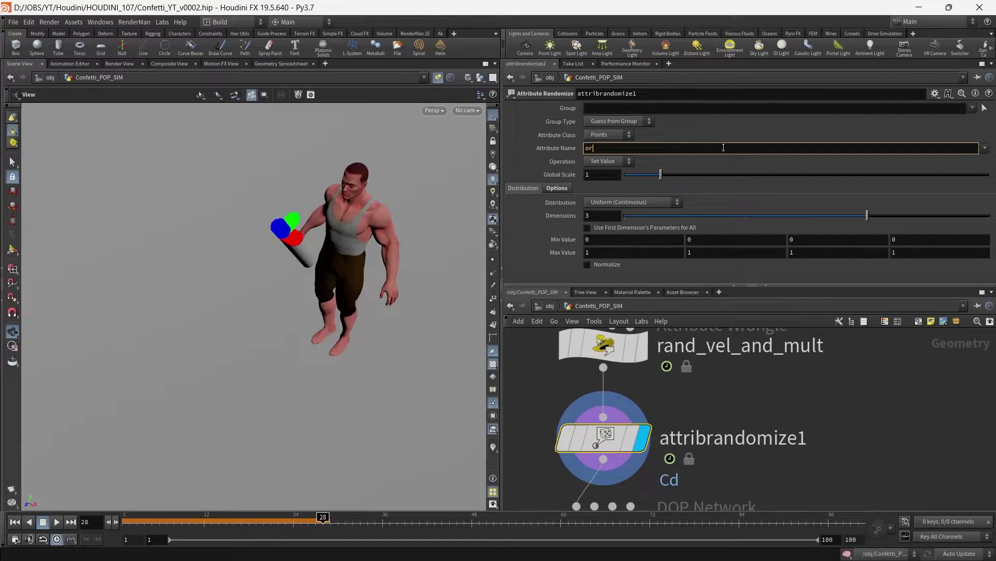
pyautogui.write('orient')
pyautogui.press('Return')
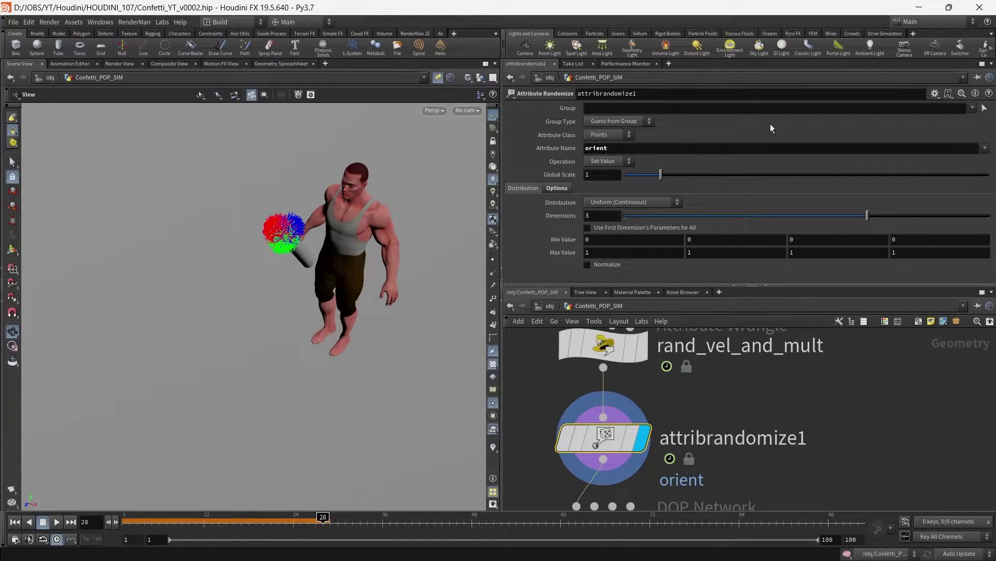
# Set the orient randomization to the Direction or Orientation distribution with 4 dimensions.
pyautogui.moveTo(329, 291); pyautogui.dragTo(276, 262)
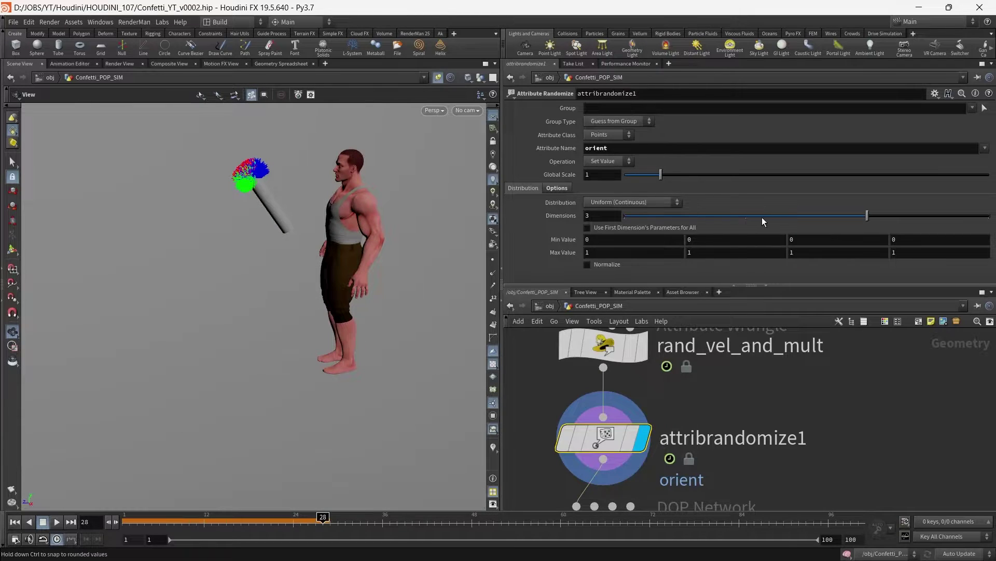
pyautogui.click(662, 202)
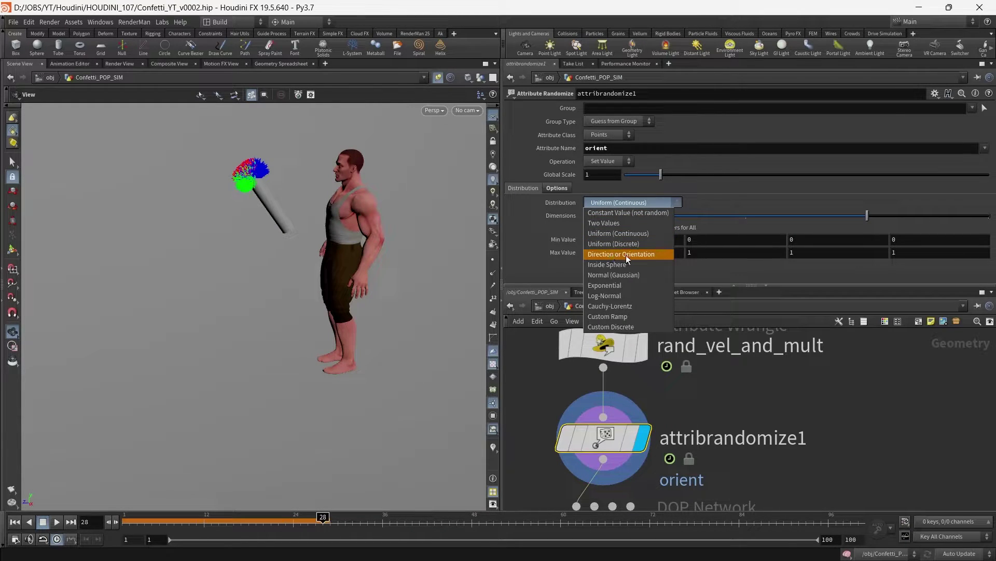
pyautogui.click(647, 256)
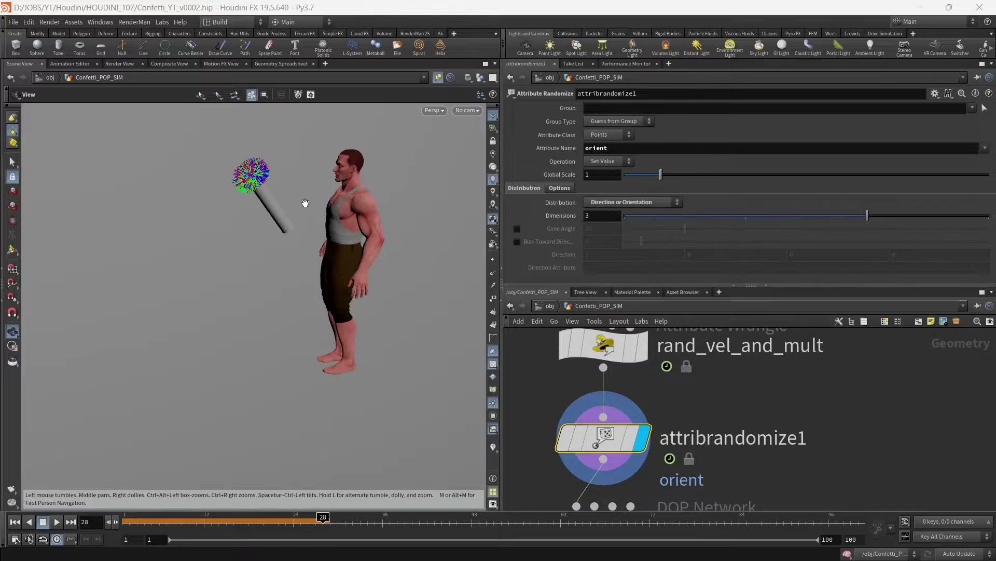
pyautogui.scroll(4, 242, 171)
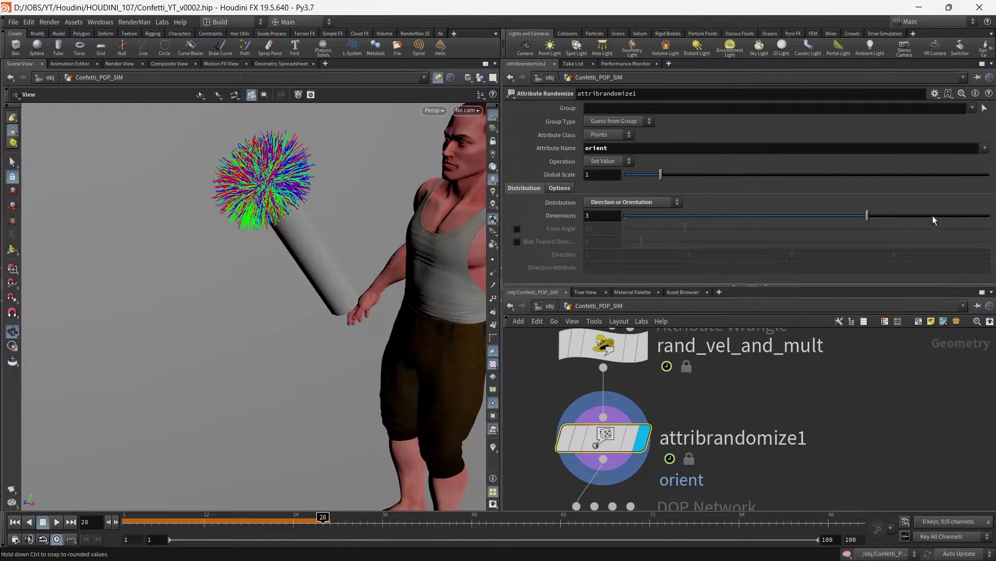
pyautogui.click(957, 214)
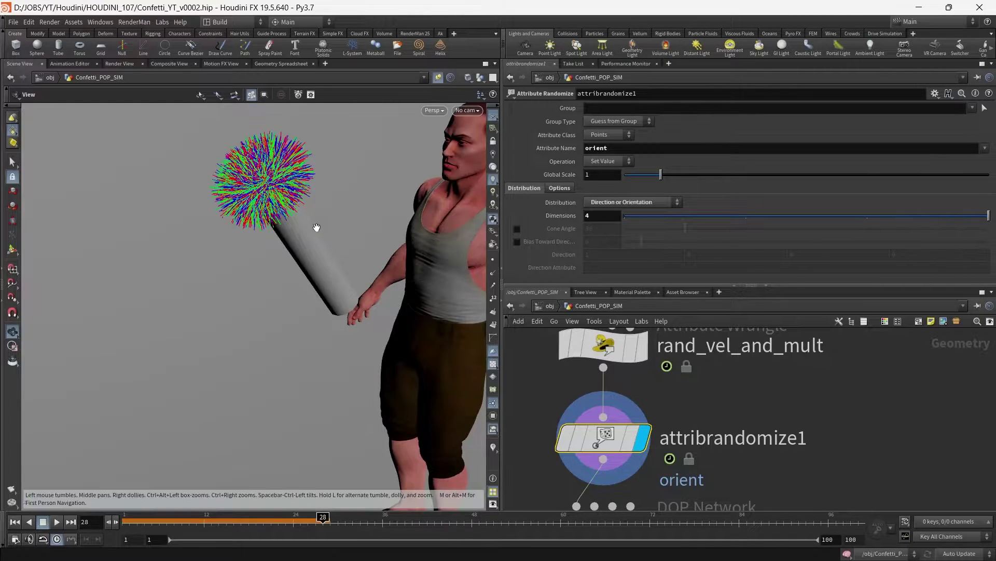
pyautogui.moveTo(318, 225); pyautogui.dragTo(263, 179)
pyautogui.scroll(-4, 786, 414)
# Go inside popnet, look through cam1 and play the timeline from the first frame.
pyautogui.moveTo(792, 462); pyautogui.dragTo(793, 412, button='middle')
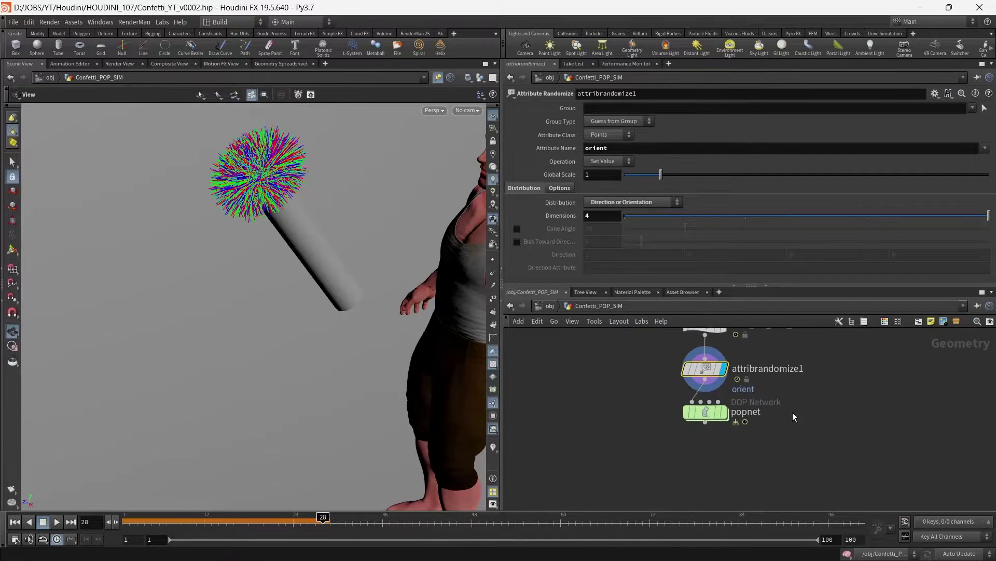
pyautogui.scroll(2, 776, 421)
pyautogui.doubleClick(675, 415)
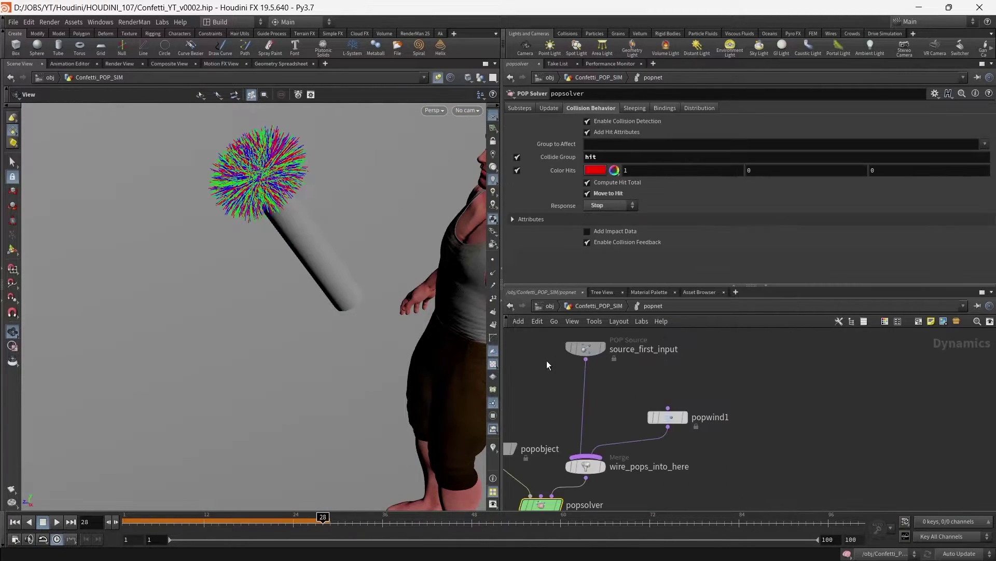
pyautogui.click(470, 111)
pyautogui.click(475, 159)
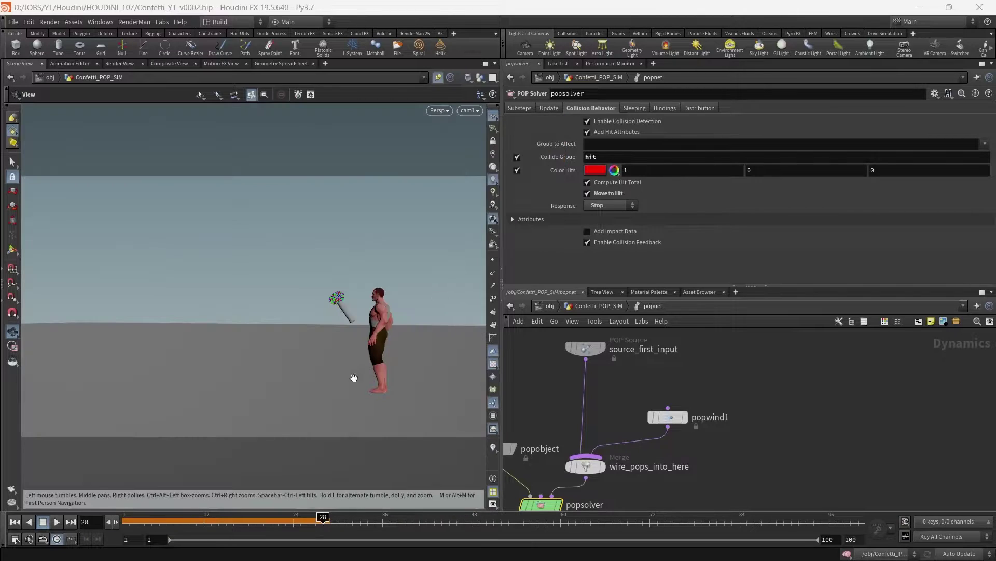
pyautogui.click(15, 523)
pyautogui.click(57, 522)
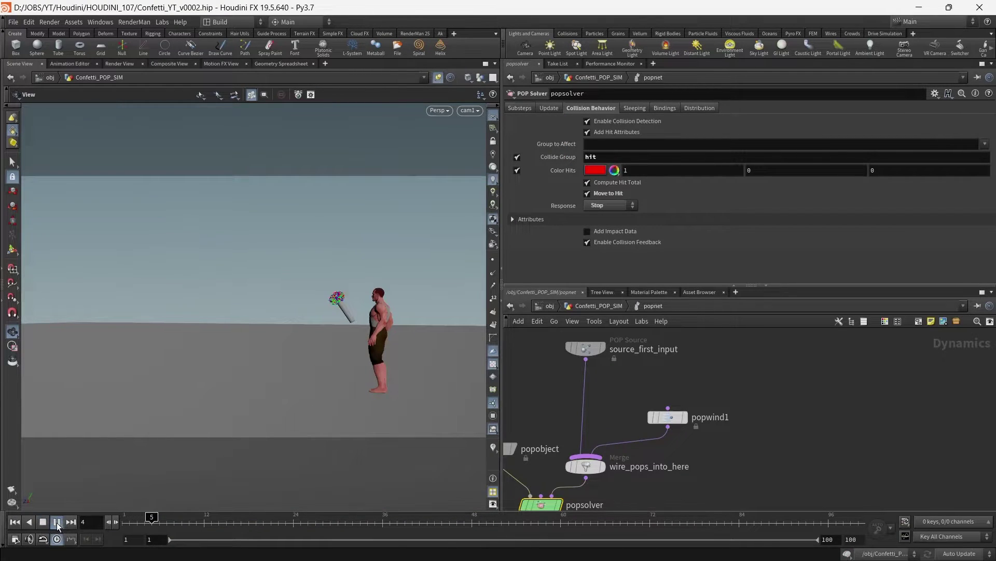
pyautogui.click(57, 522)
# Display popnet's output, go back inside it and replay the simulation from the first frame.
pyautogui.click(597, 305)
pyautogui.click(700, 417)
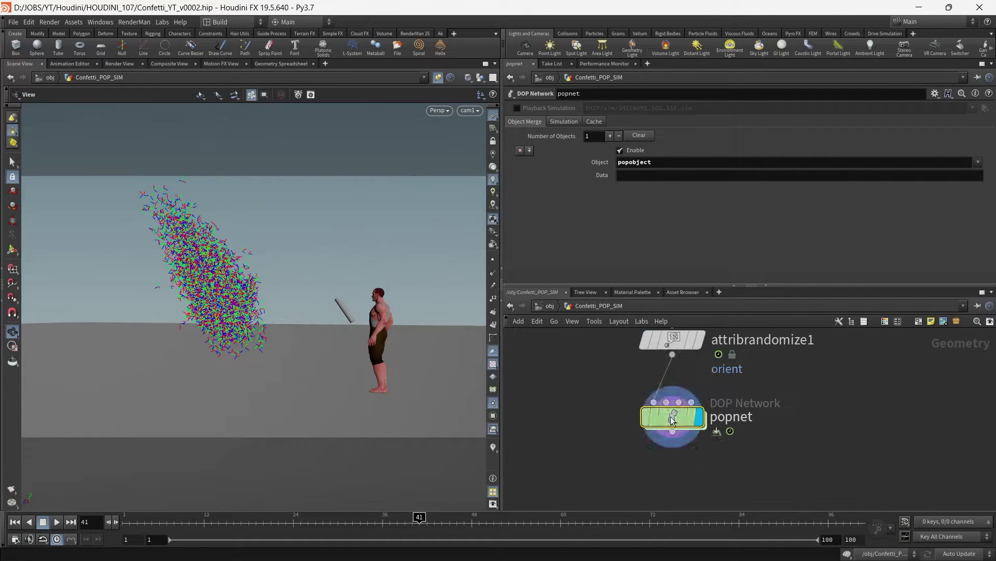
pyautogui.doubleClick(673, 419)
pyautogui.click(15, 522)
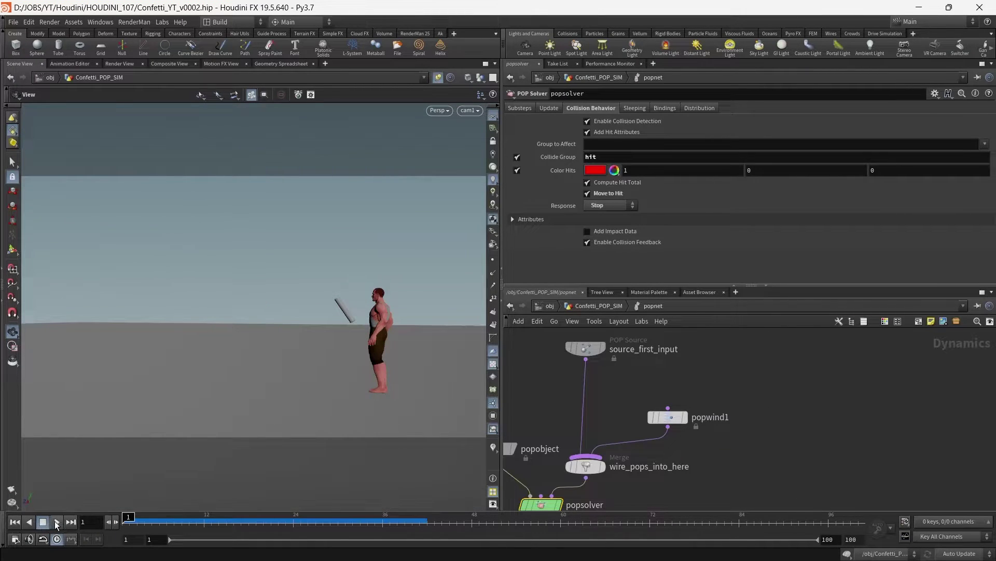
pyautogui.click(57, 521)
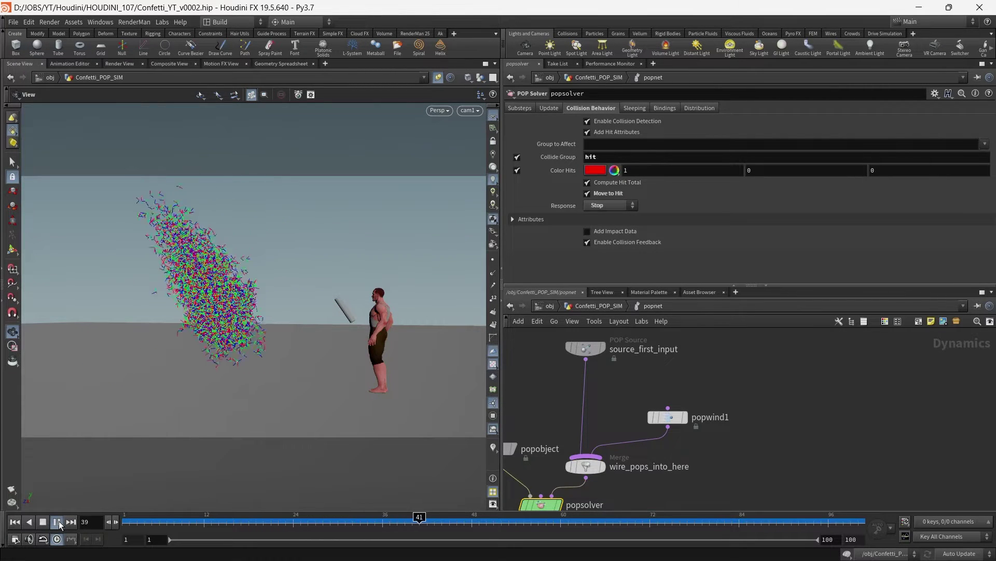
pyautogui.click(57, 521)
# Select popwind1 and scrub the timeline up close to check whether the falling particles rotate.
pyautogui.click(668, 417)
pyautogui.moveTo(127, 521); pyautogui.dragTo(476, 539)
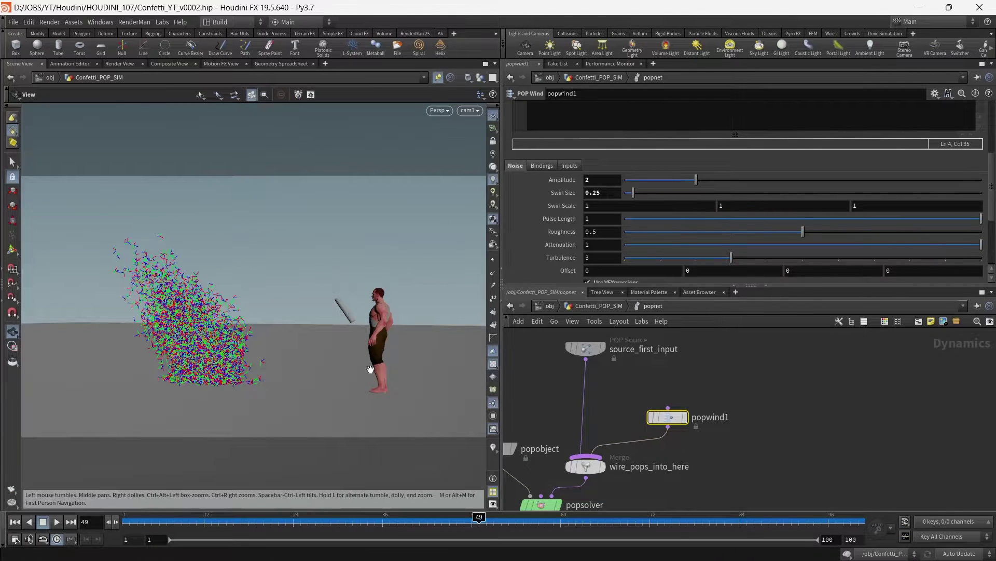
pyautogui.moveTo(205, 247); pyautogui.dragTo(211, 444)
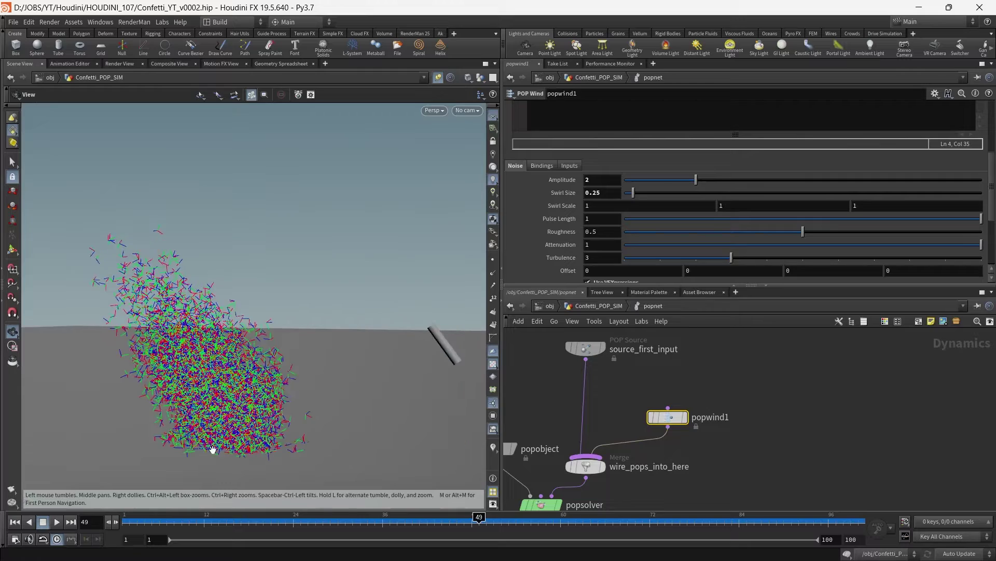
pyautogui.click(315, 520)
pyautogui.moveTo(315, 521); pyautogui.dragTo(457, 520)
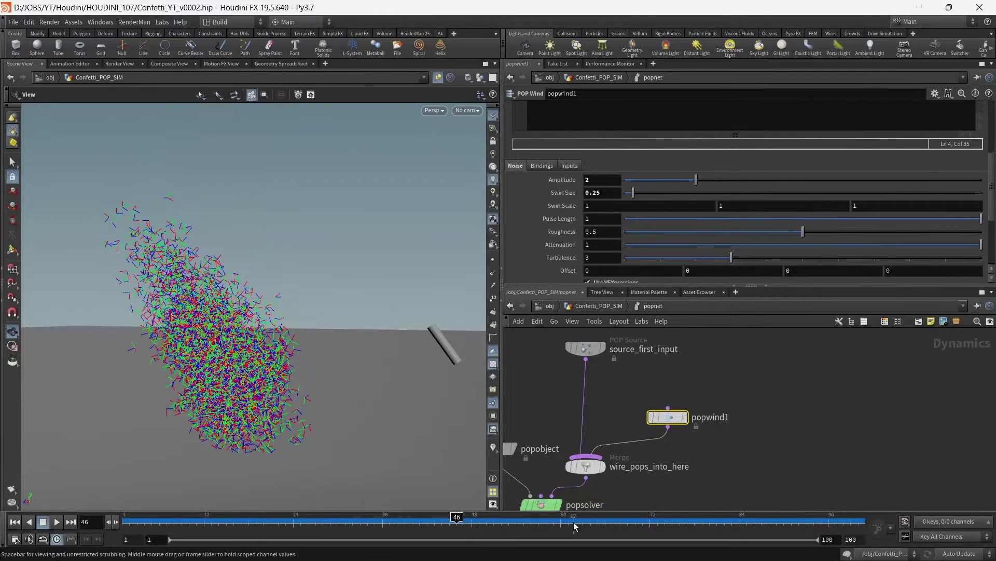
# Add a POP Spin node and insert it between popwind1 and the wire_pops_into_here merge.
pyautogui.press('Tab')
pyautogui.write('pops')
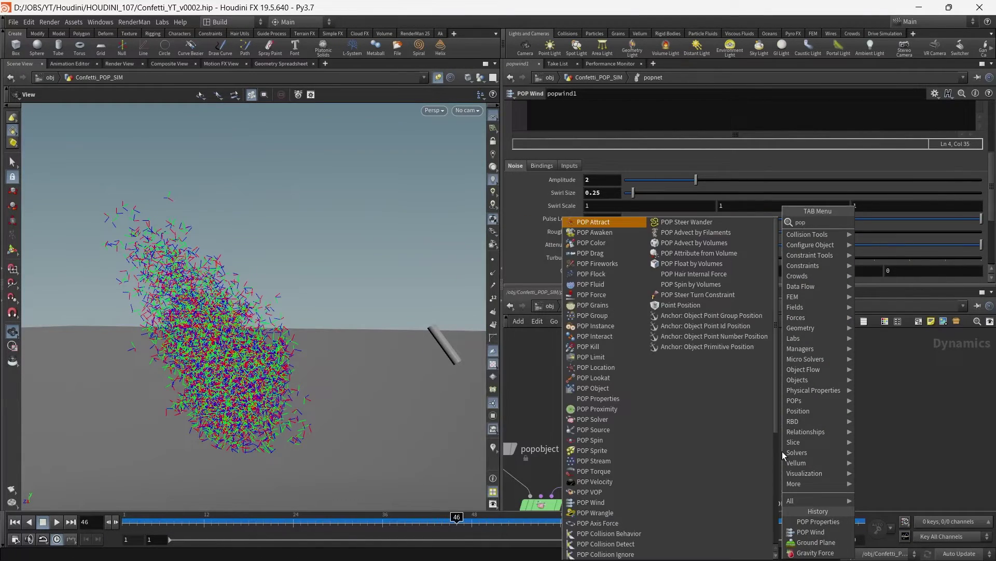
pyautogui.press('Down')
pyautogui.press('Down')
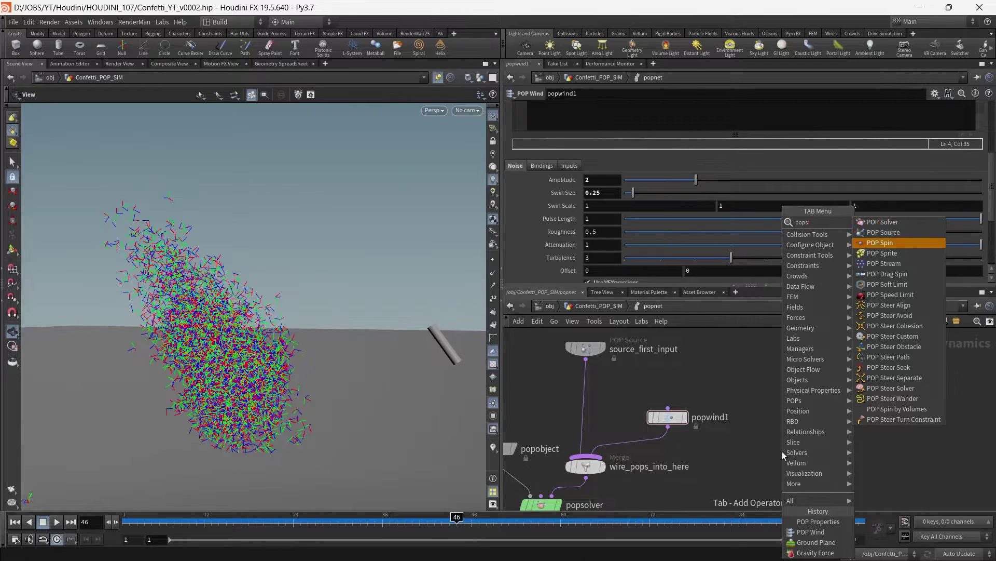
pyautogui.press('Return')
pyautogui.click(758, 454)
pyautogui.moveTo(756, 456); pyautogui.dragTo(664, 456)
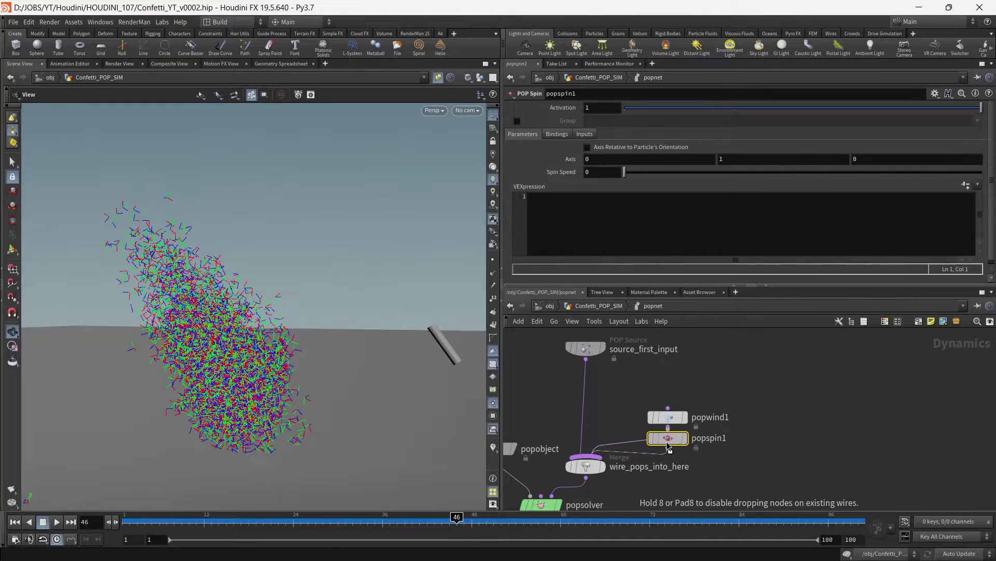
# Set the POP Spin node's spin speed to 500.
pyautogui.moveTo(761, 451); pyautogui.dragTo(758, 423, button='middle')
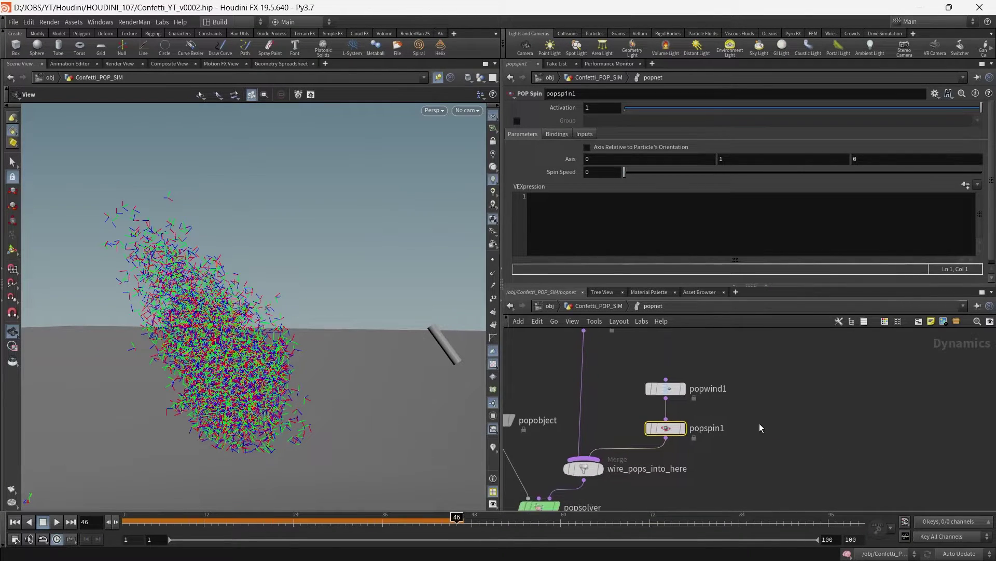
pyautogui.click(605, 173)
pyautogui.write('500')
pyautogui.press('Return')
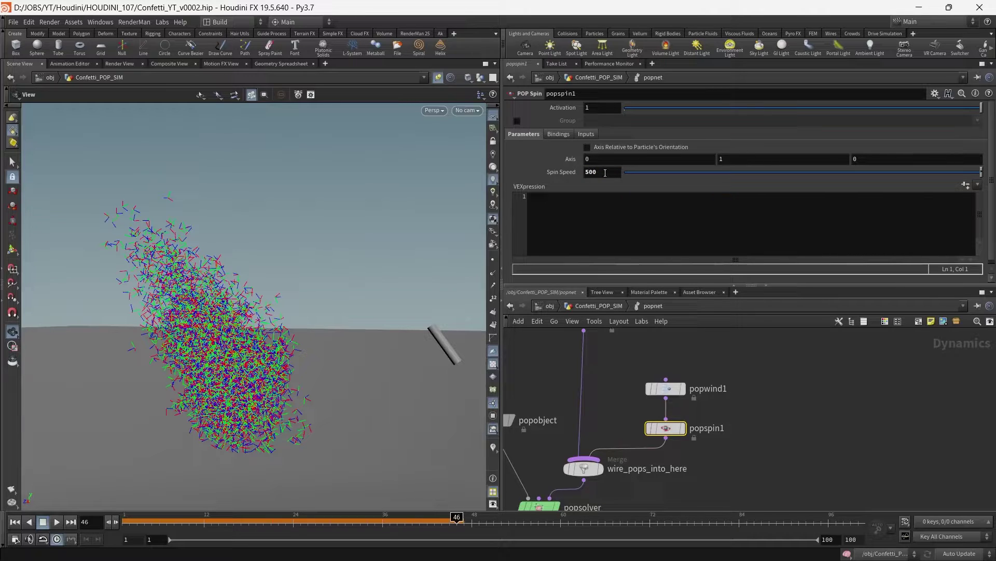
# Make the spin axis relative to each particle's orientation and set its X and Z components to 1.
pyautogui.click(617, 148)
pyautogui.click(622, 159)
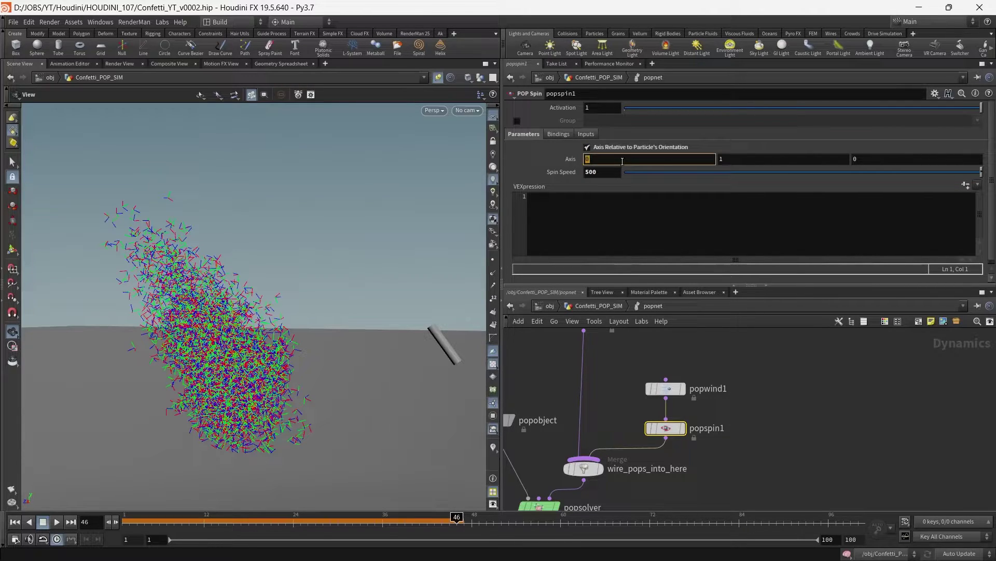
pyautogui.write('1')
pyautogui.press('Tab')
pyautogui.press('Tab')
pyautogui.write('1')
pyautogui.press('Return')
# Replay the simulation from the first frame to check the particles' spin down to the ground.
pyautogui.click(14, 522)
pyautogui.click(57, 522)
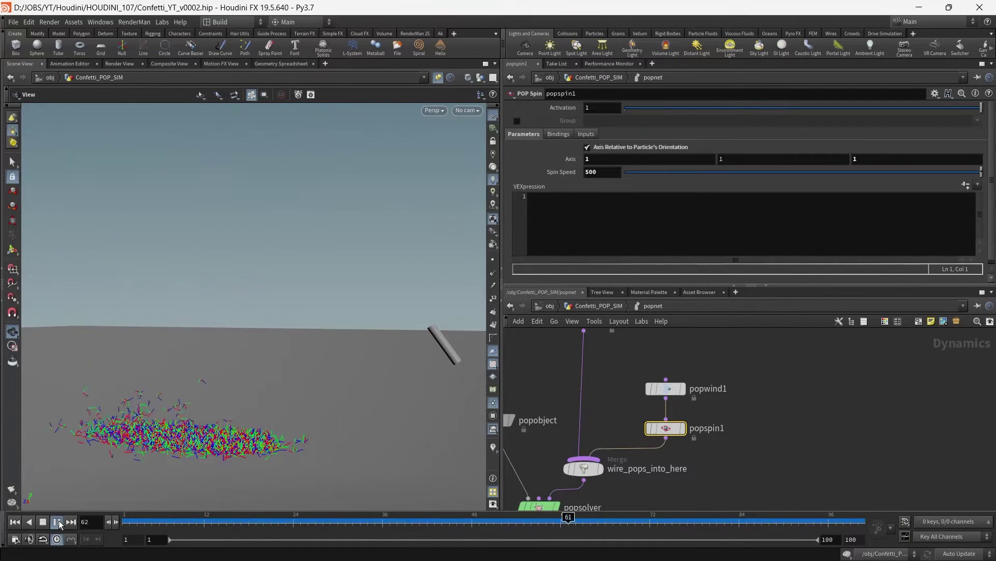
pyautogui.click(58, 520)
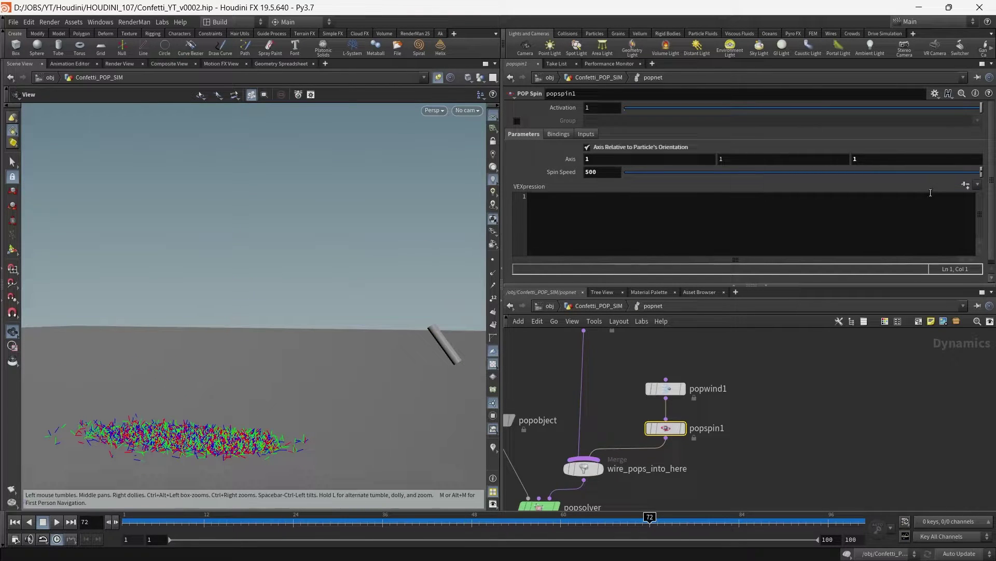
# Load the Pass Through preset into the POP Spin node's VEXpression, after trying the Scale Spin Speed preset.
pyautogui.click(977, 185)
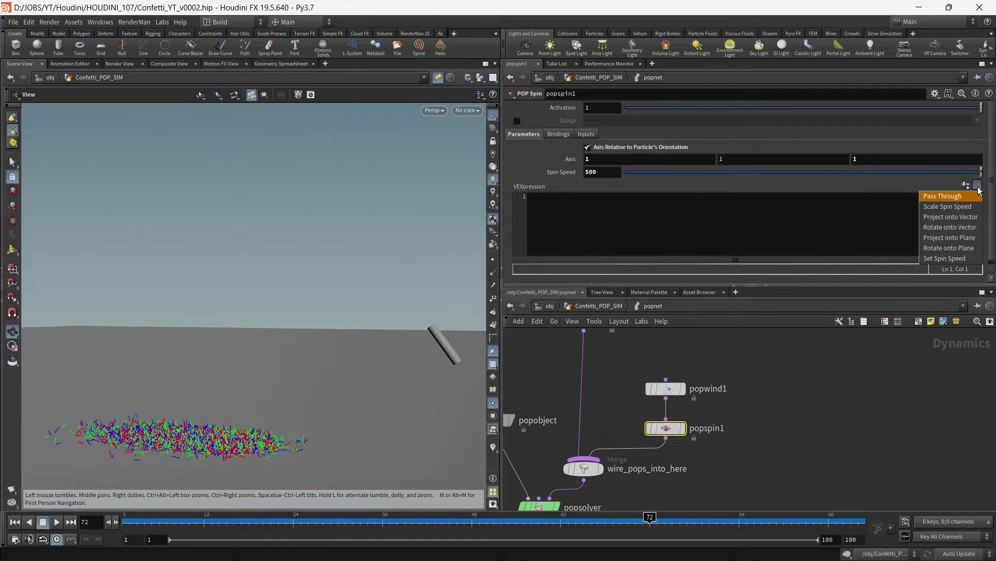
pyautogui.click(953, 207)
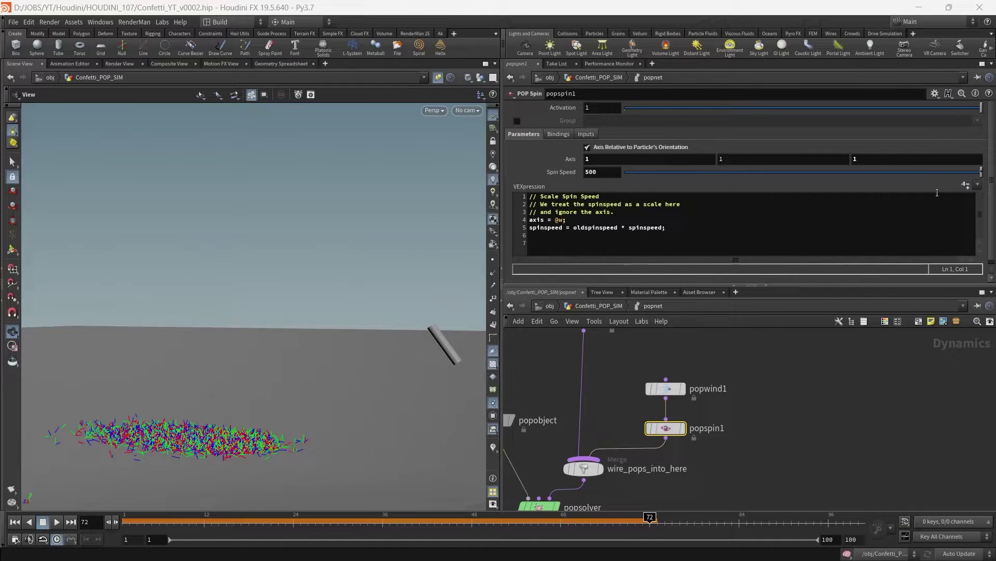
pyautogui.click(965, 185)
pyautogui.click(934, 197)
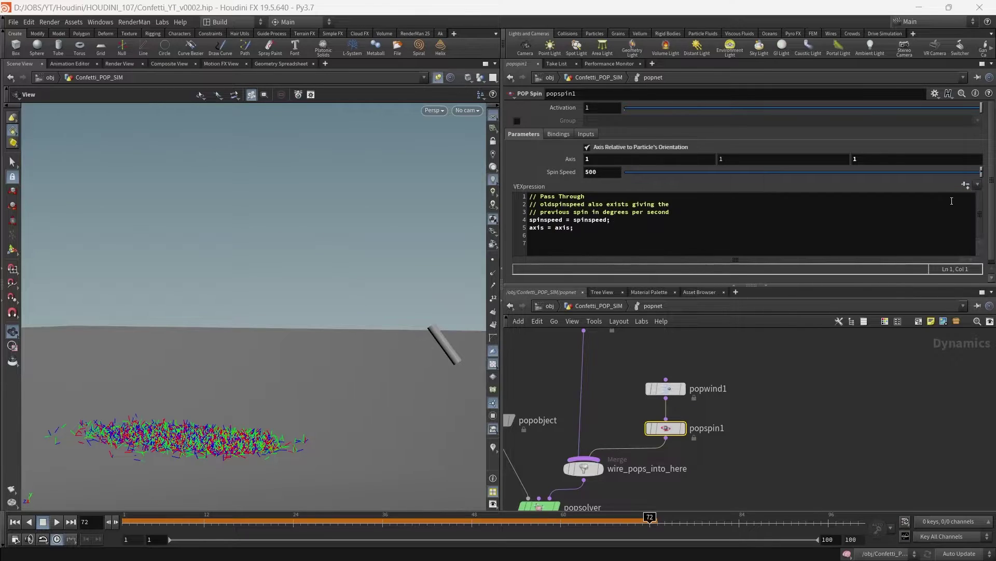
pyautogui.click(556, 228)
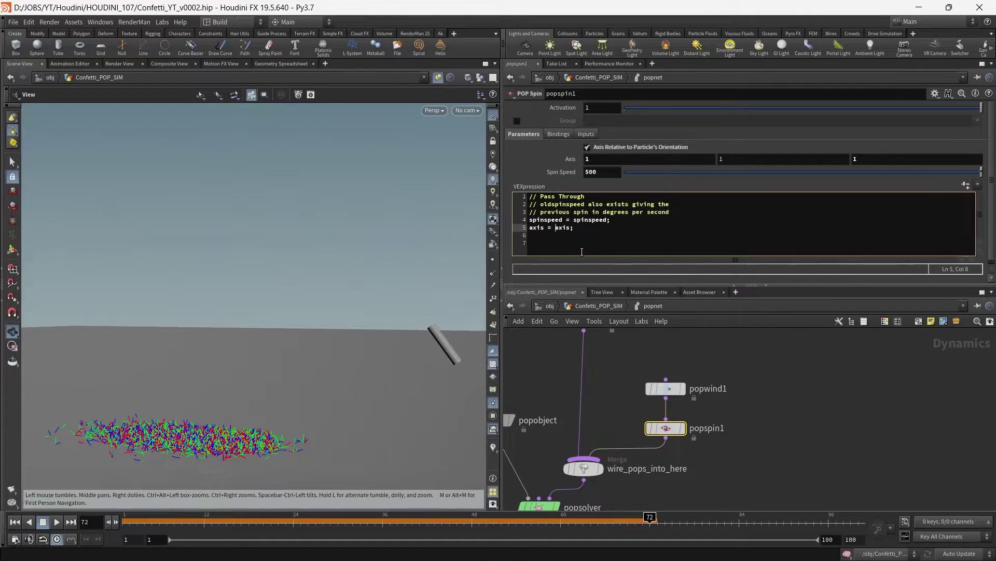
pyautogui.write('fit01(rand')
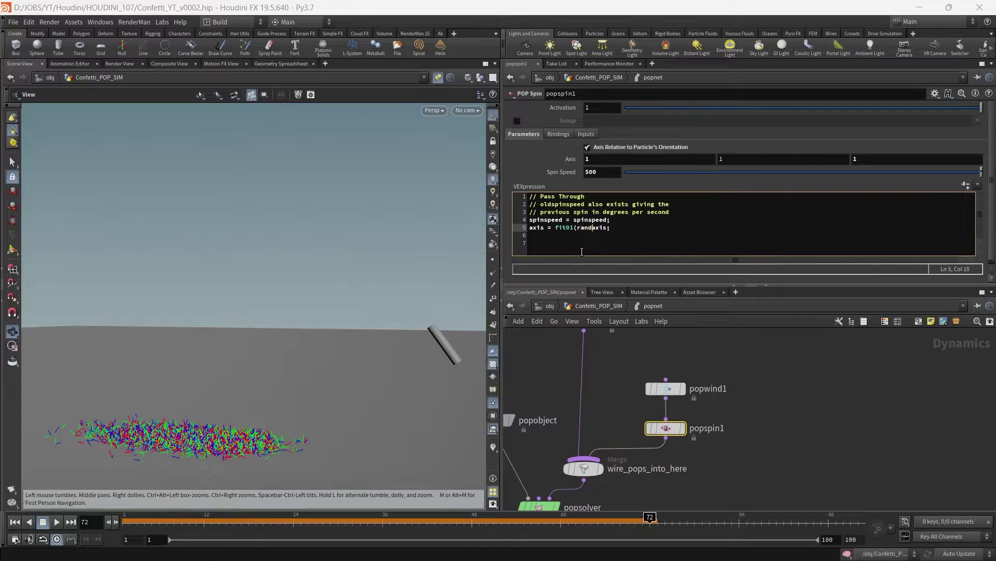
pyautogui.write('(@')
pyautogui.press('Left')
pyautogui.press('Left')
pyautogui.press('Left')
pyautogui.press('Left')
pyautogui.press('Left')
pyautogui.press('Left')
pyautogui.press('BackSpace')
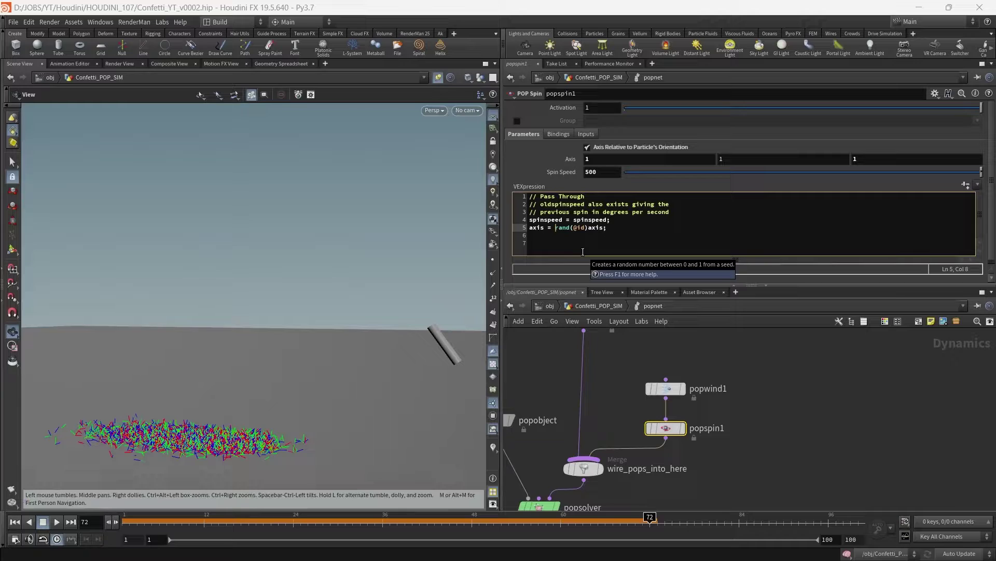
pyautogui.click(587, 229)
pyautogui.write('*')
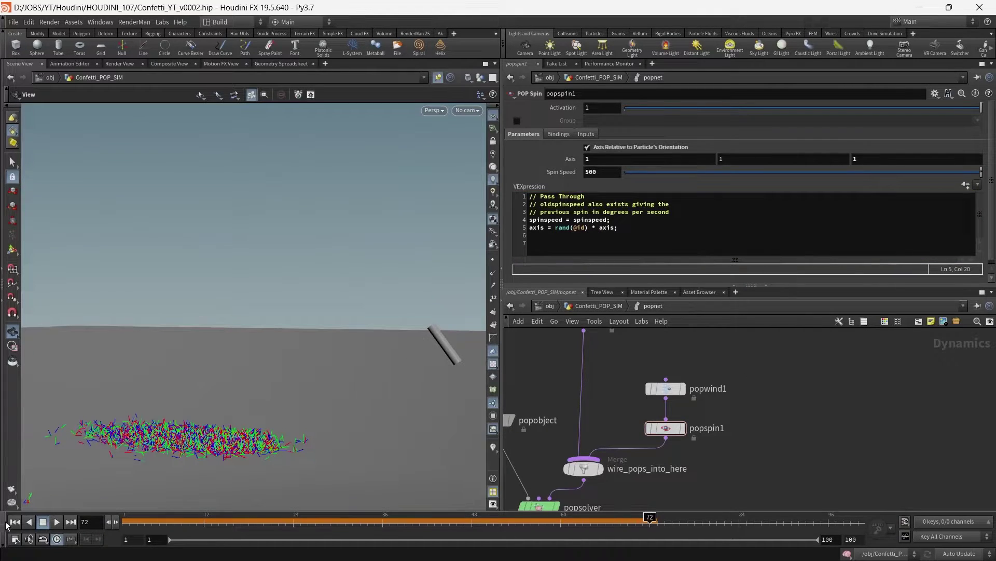
# Replay the simulation from the first frame to check the randomized spin axes.
pyautogui.click(14, 522)
pyautogui.click(58, 521)
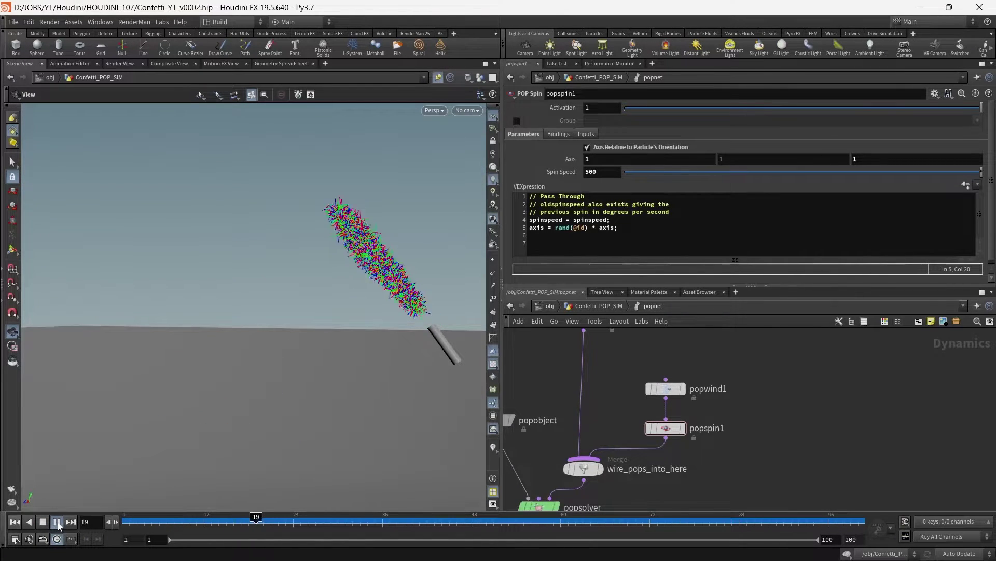
pyautogui.click(58, 521)
pyautogui.click(573, 220)
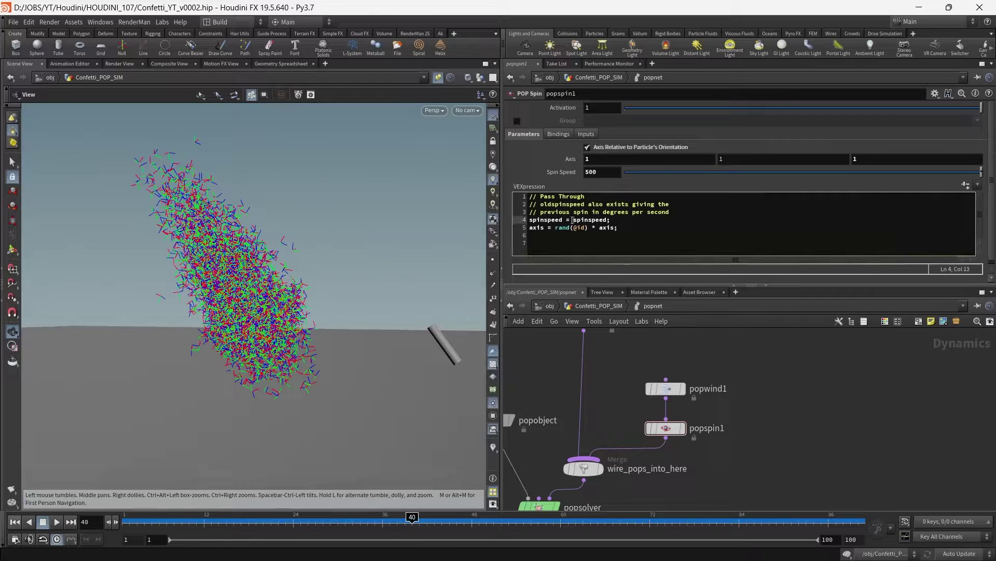
pyautogui.write('fit01(')
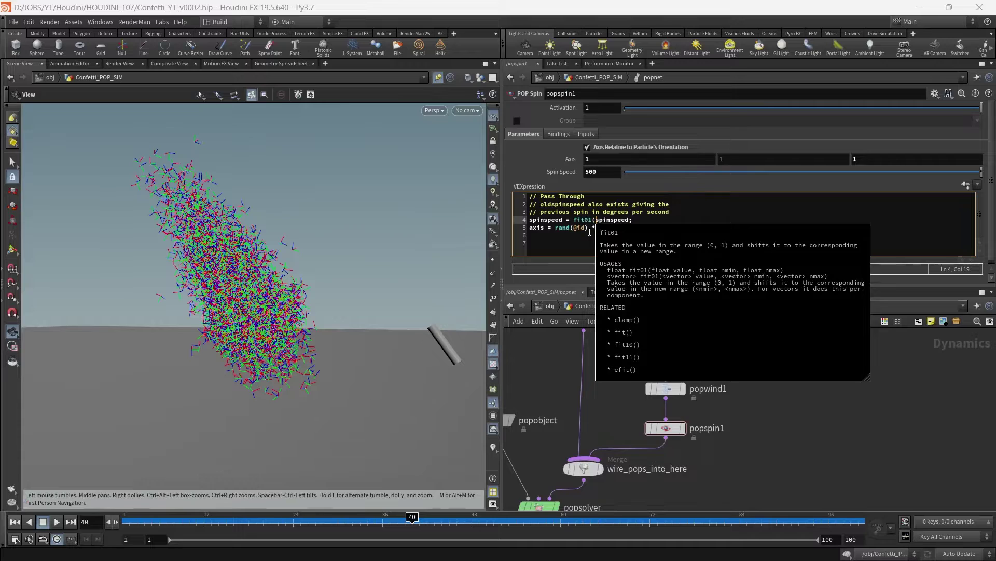
pyautogui.write('rand')
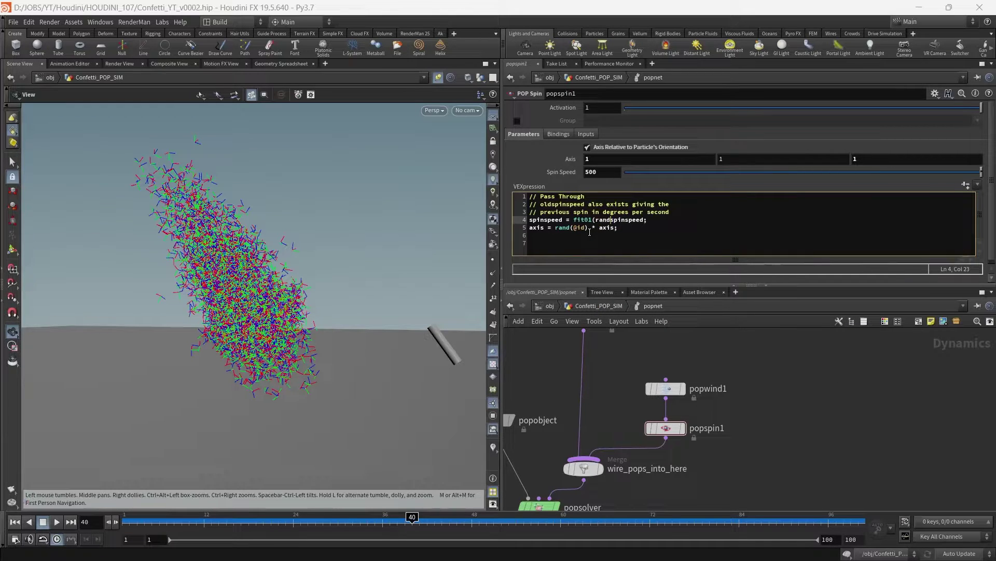
pyautogui.write('(@id), 400, 600) *')
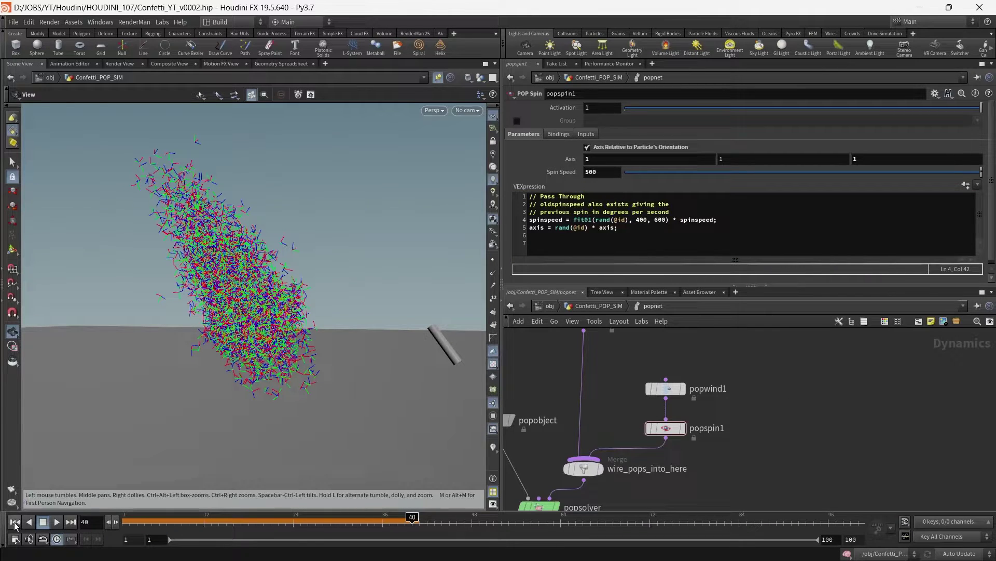
# Replay the simulation and set the POP Spin node's spin speed to 1.
pyautogui.click(14, 522)
pyautogui.click(56, 522)
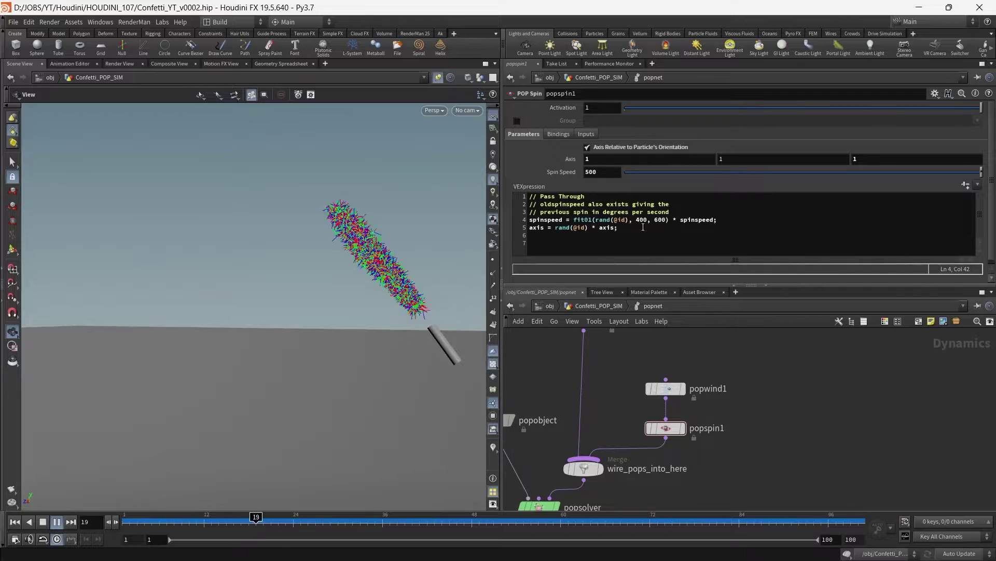
pyautogui.doubleClick(610, 170)
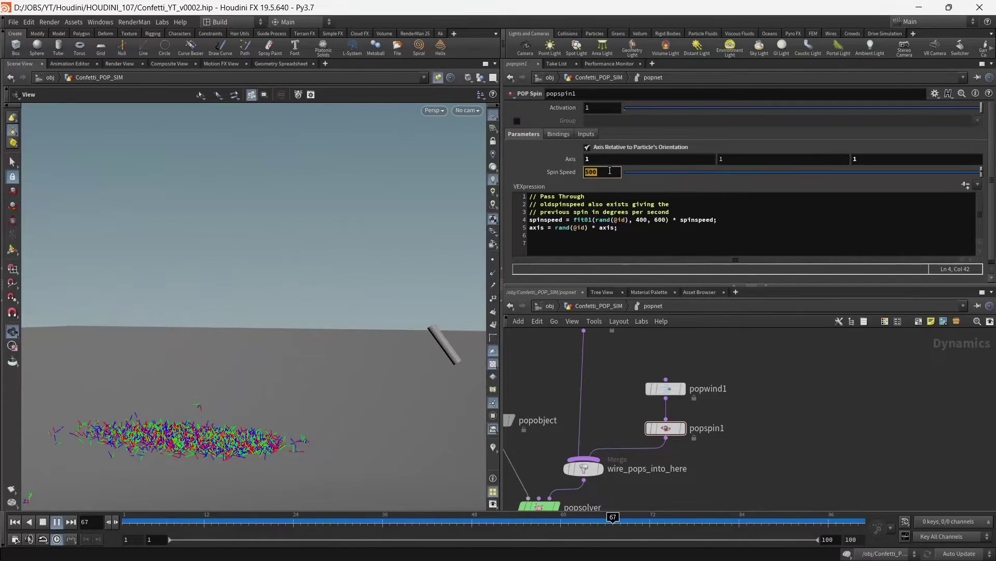
pyautogui.write('1')
pyautogui.press('Return')
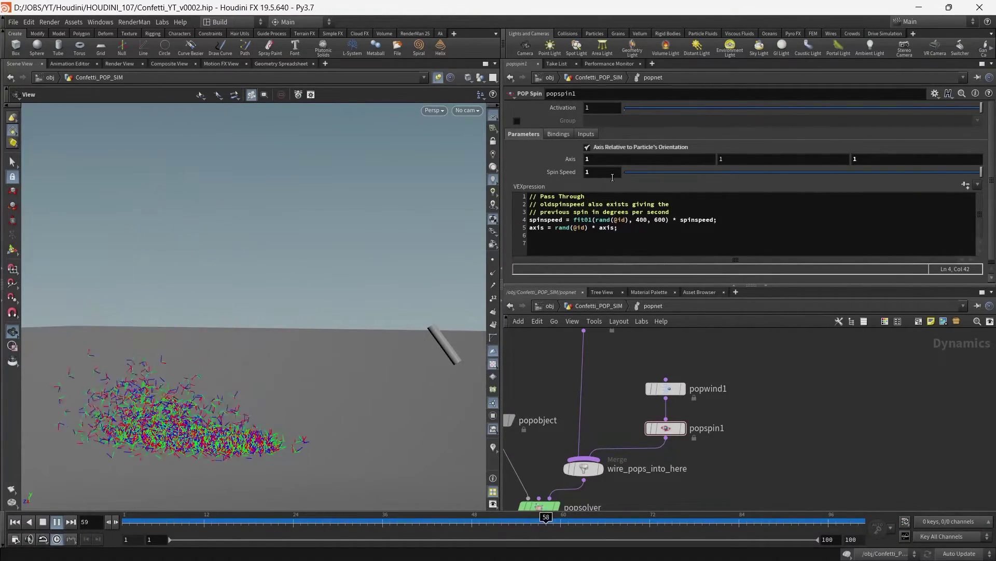
pyautogui.click(61, 522)
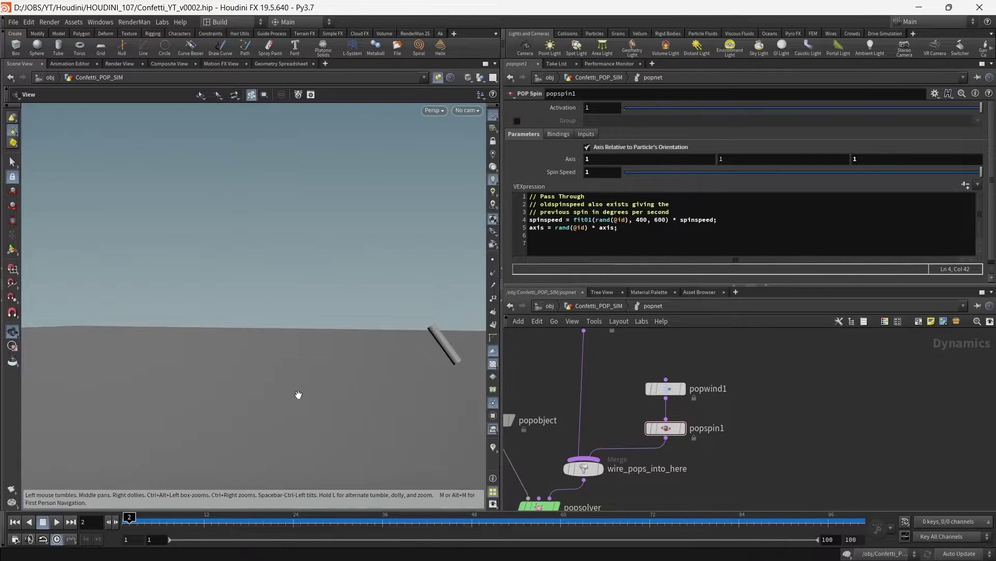
# Look through cam1 in the viewport and save the scene file.
pyautogui.scroll(-2, 299, 395)
pyautogui.click(467, 110)
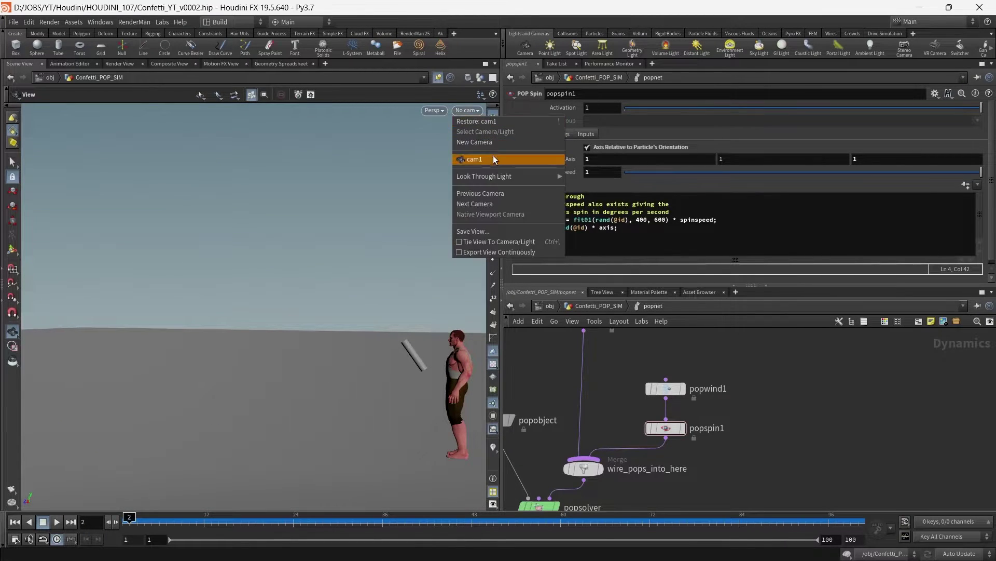
pyautogui.click(493, 155)
pyautogui.hotkey('ctrl', 's')
# Play the simulation through cam1 to check how the confetti falls to the ground.
pyautogui.moveTo(730, 455); pyautogui.dragTo(754, 416, button='middle')
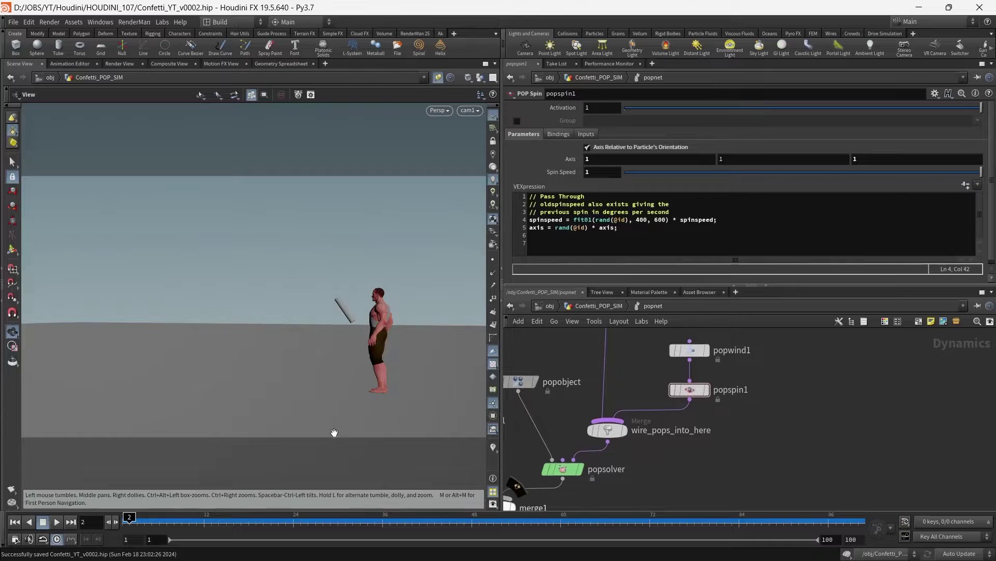
pyautogui.click(57, 522)
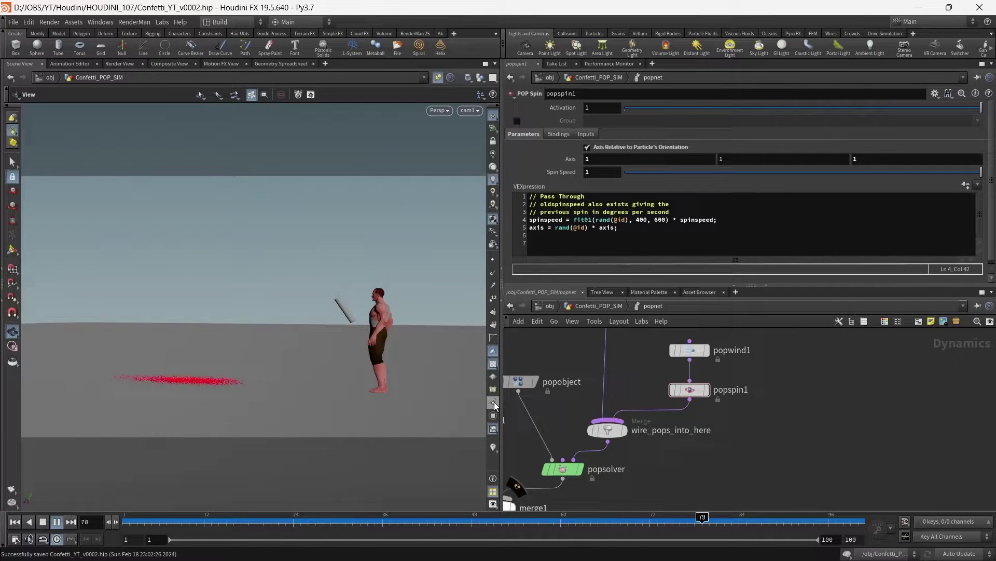
pyautogui.click(57, 522)
# Weaken the gravity1 node by setting its Y force to -9.80665*0.2.
pyautogui.scroll(-3, 725, 427)
pyautogui.moveTo(726, 427); pyautogui.dragTo(783, 394, button='middle')
pyautogui.scroll(1, 731, 440)
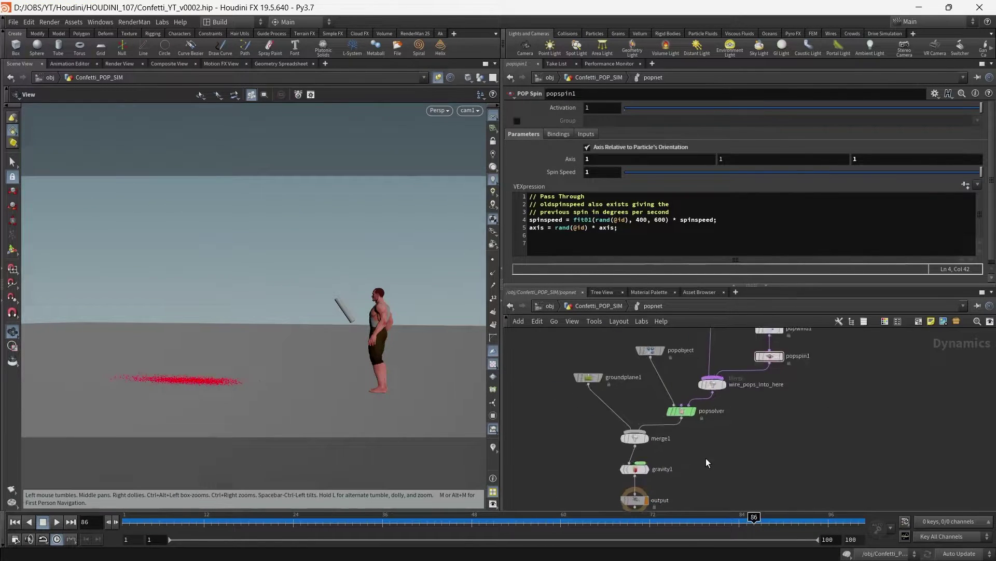
pyautogui.click(634, 469)
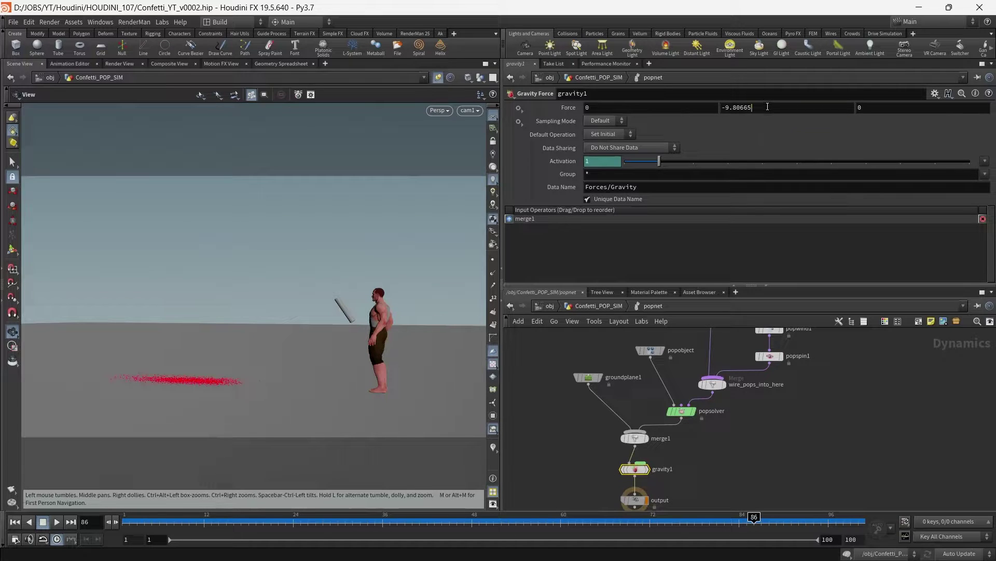
pyautogui.write('*')
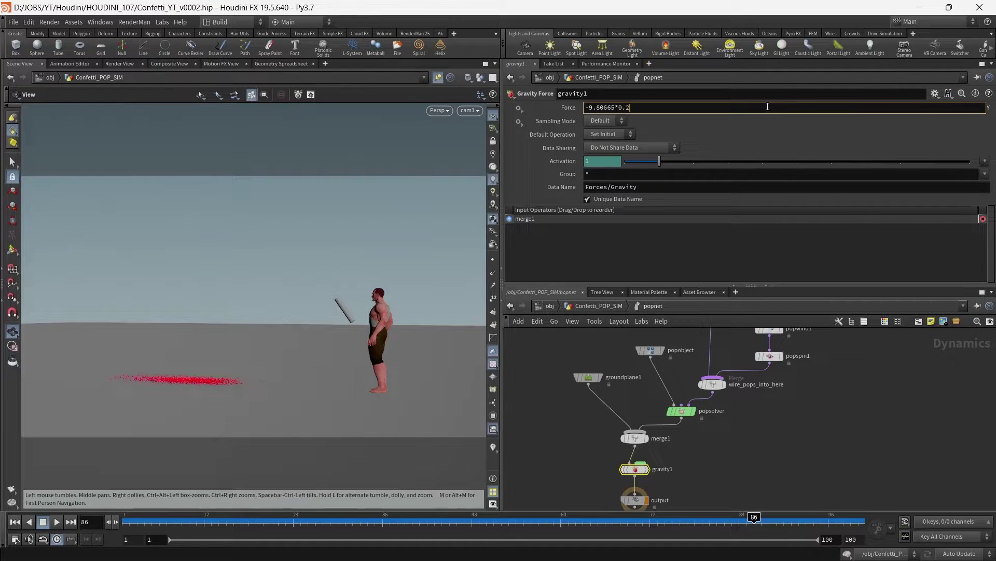
pyautogui.write('0.2')
pyautogui.press('Return')
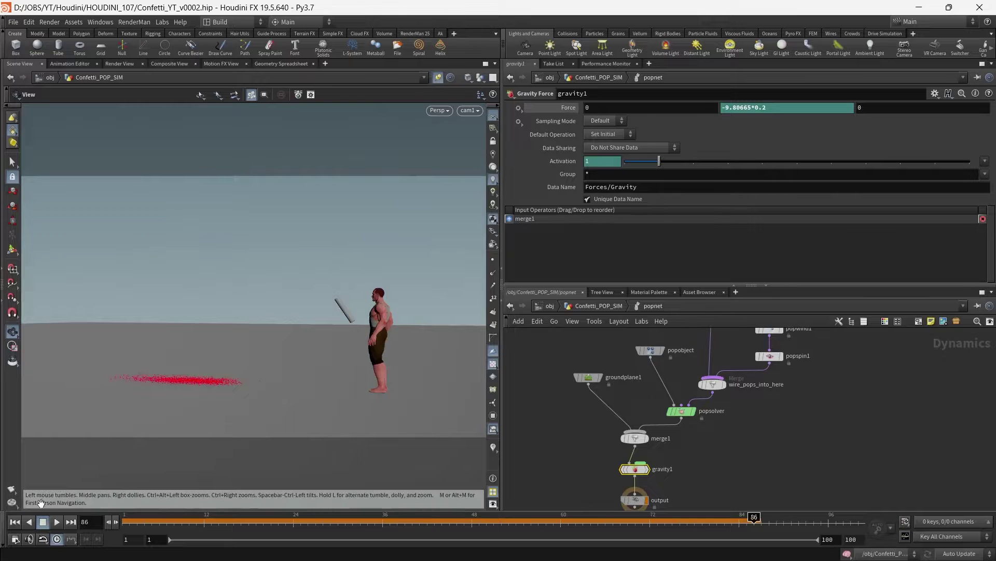
# Replay the simulation from the first frame to check the confetti's fall under the reduced gravity.
pyautogui.click(15, 524)
pyautogui.click(56, 522)
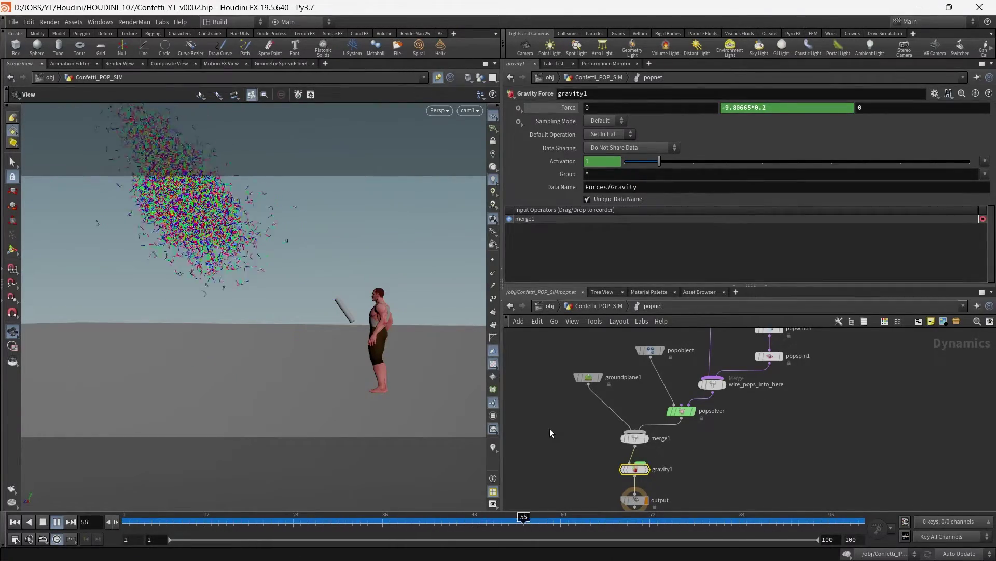
pyautogui.click(57, 522)
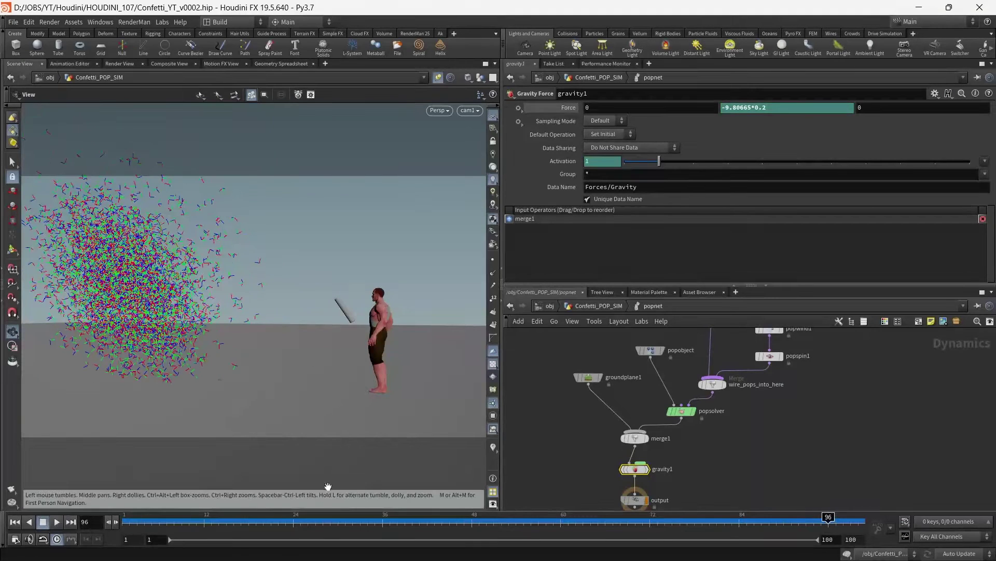
# Lay out all nodes of the POP network automatically.
pyautogui.moveTo(844, 415); pyautogui.dragTo(743, 422, button='middle')
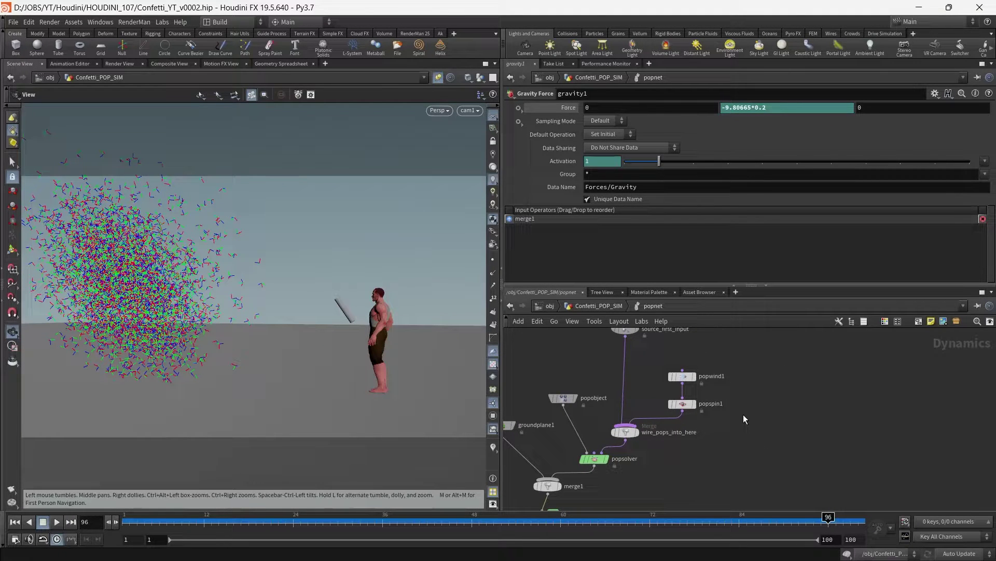
pyautogui.press('l')
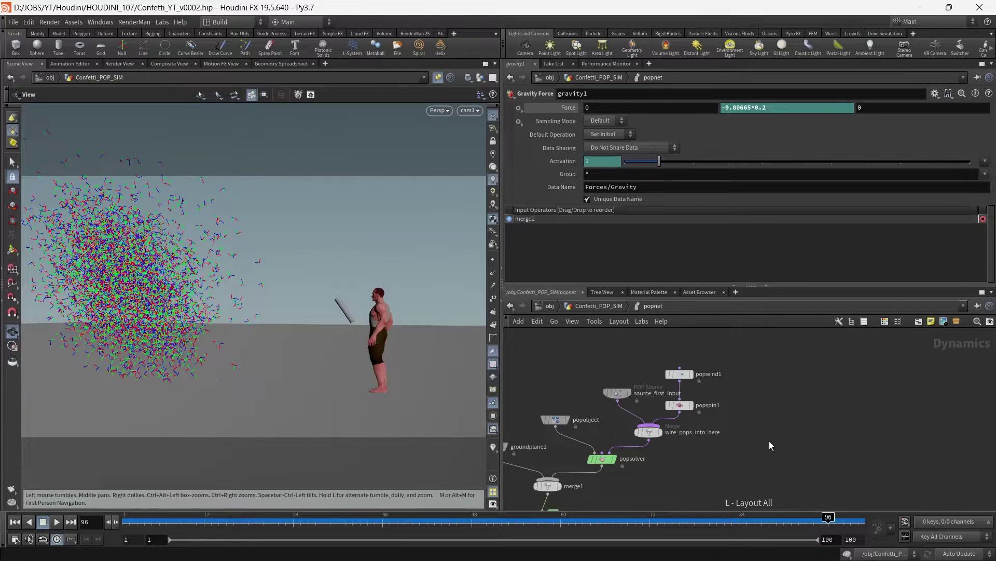
pyautogui.moveTo(758, 426); pyautogui.dragTo(774, 439, button='middle')
pyautogui.scroll(3, 744, 400)
pyautogui.scroll(-4, 827, 433)
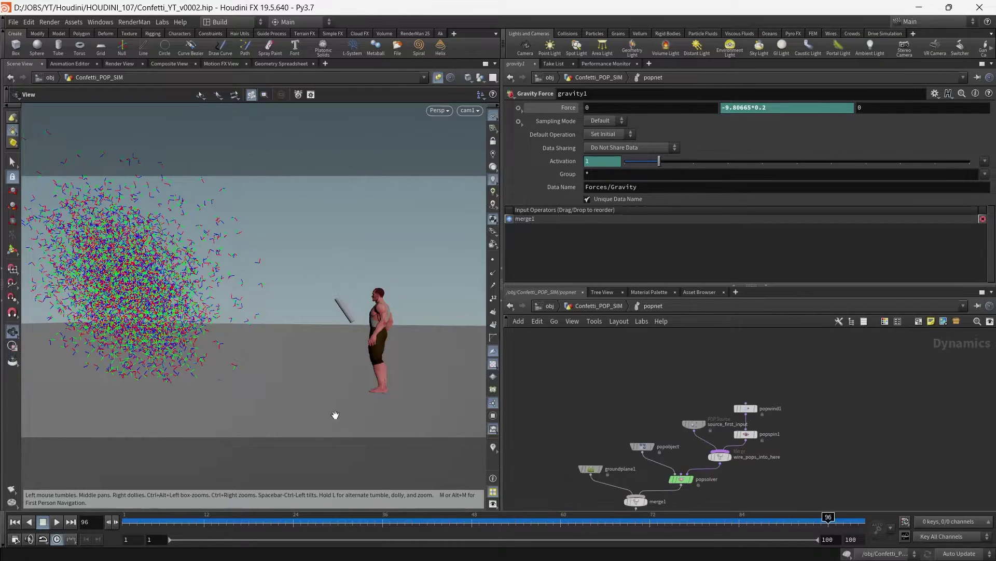
pyautogui.scroll(3, 791, 425)
# Reset the popwind1 node's air resistance to its default value of 1.
pyautogui.click(712, 397)
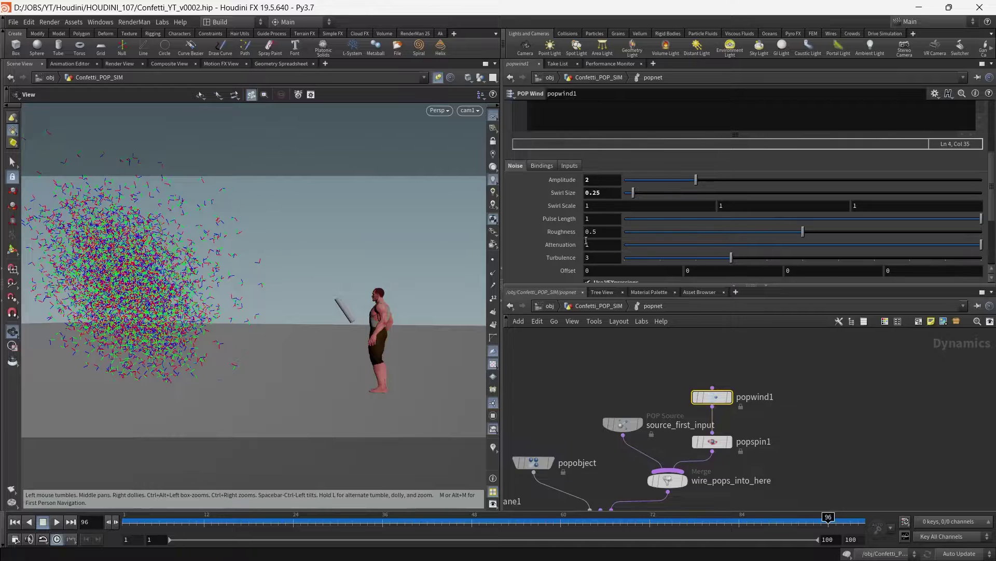
pyautogui.click(712, 442)
pyautogui.click(712, 396)
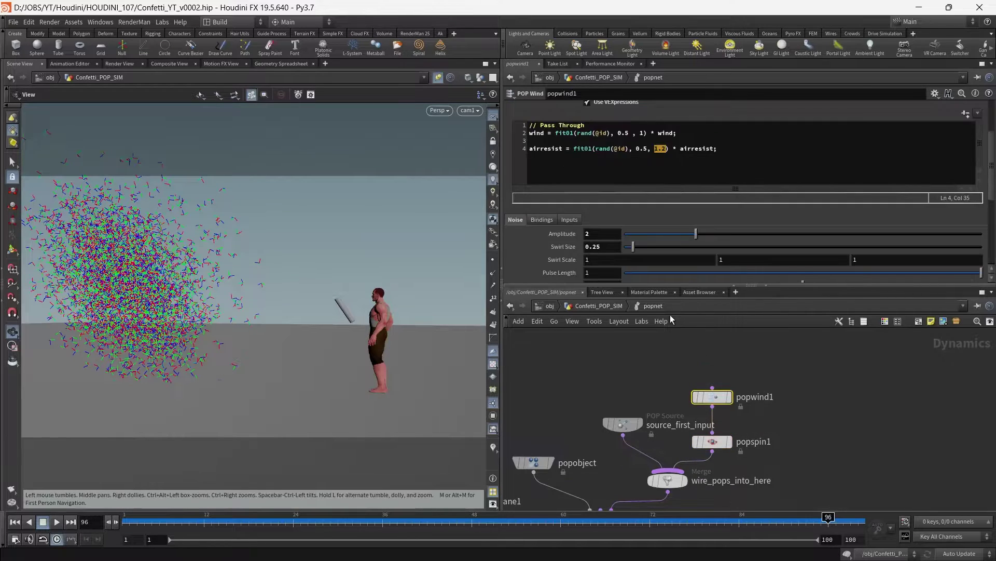
pyautogui.scroll(3, 540, 178)
pyautogui.keyDown('ctrl'); pyautogui.middleClick(613, 160); pyautogui.keyUp('ctrl')
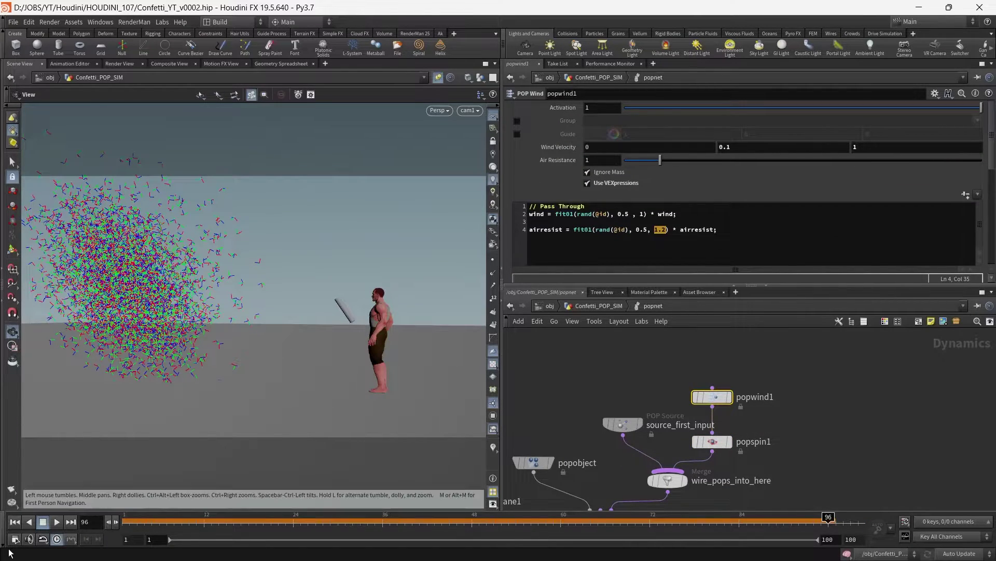
# Replay the simulation from the first frame to check the confetti's drift with the default air resistance.
pyautogui.click(16, 522)
pyautogui.click(57, 521)
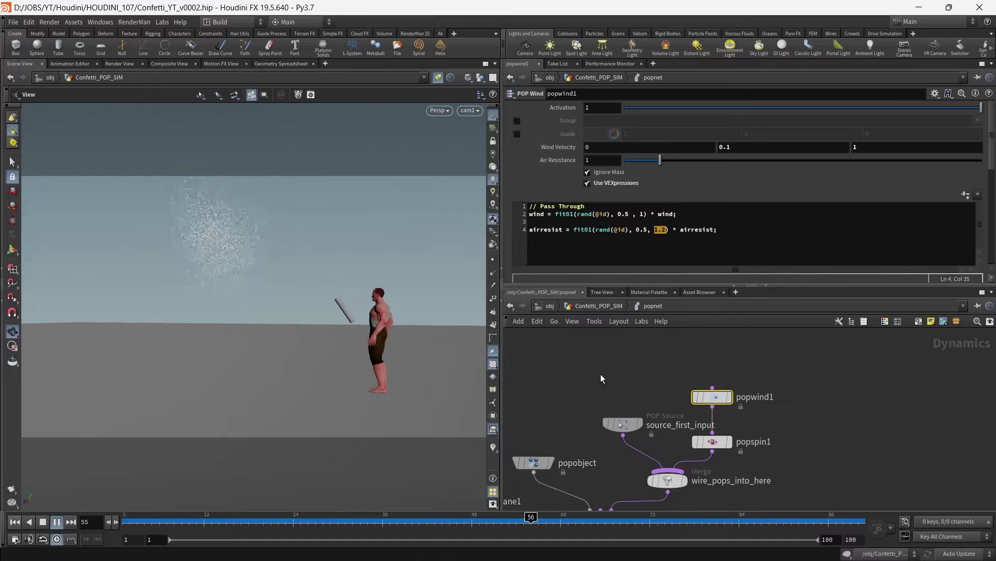
pyautogui.click(57, 523)
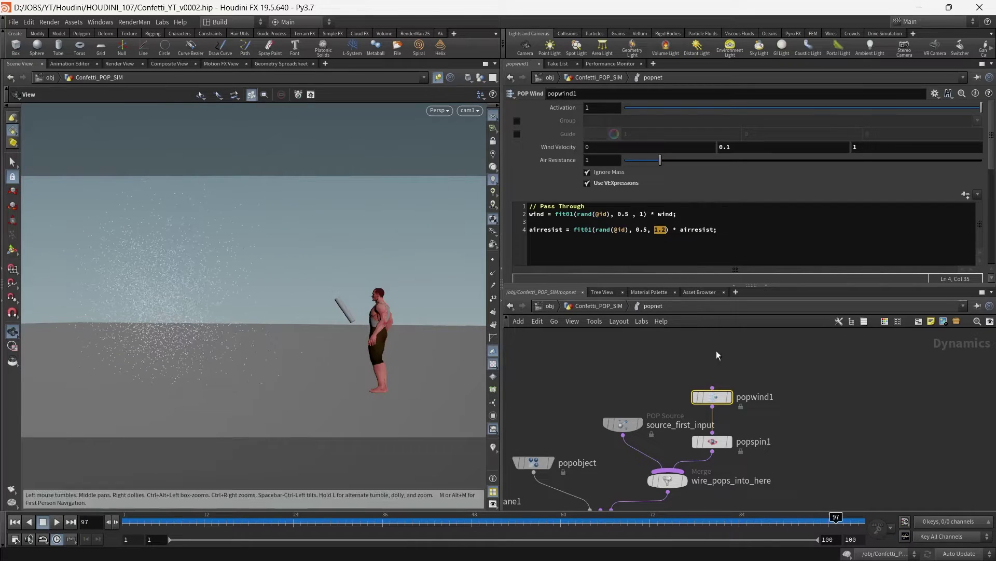
# Add a POP Properties node to the POP network and wire its output into popwind1.
pyautogui.moveTo(806, 359); pyautogui.dragTo(800, 370, button='middle')
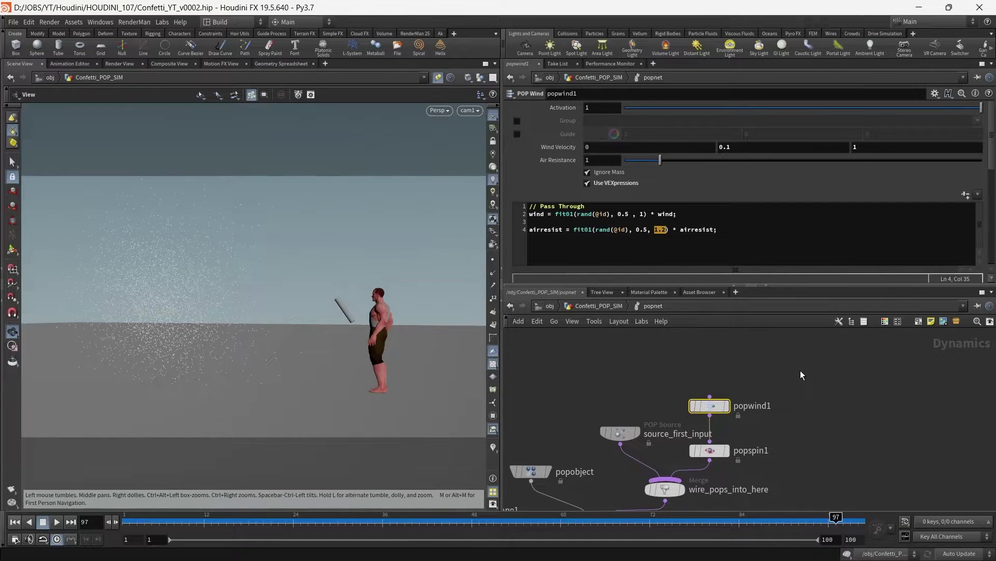
pyautogui.press('Tab')
pyautogui.write('pop')
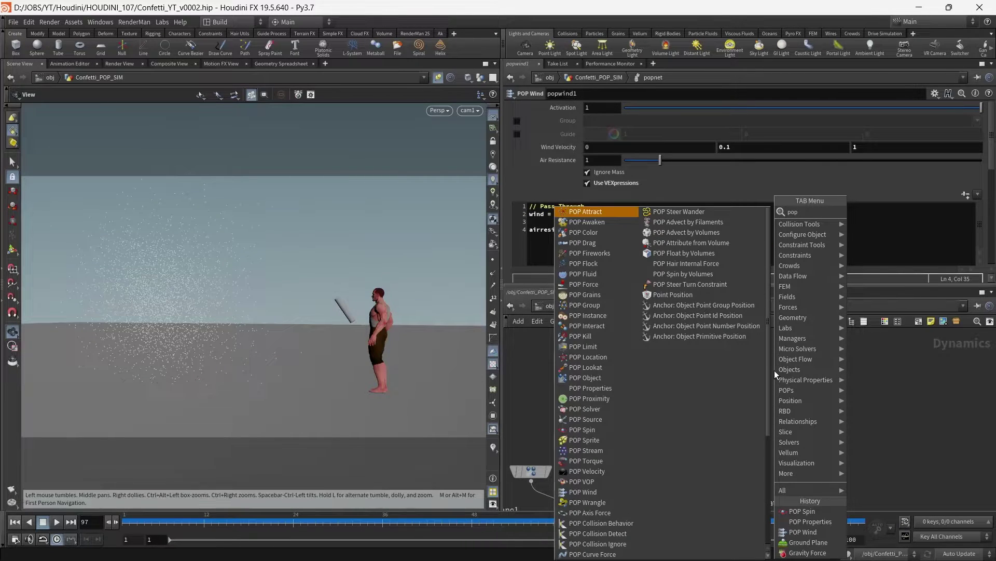
pyautogui.write(' prop')
pyautogui.press('Return')
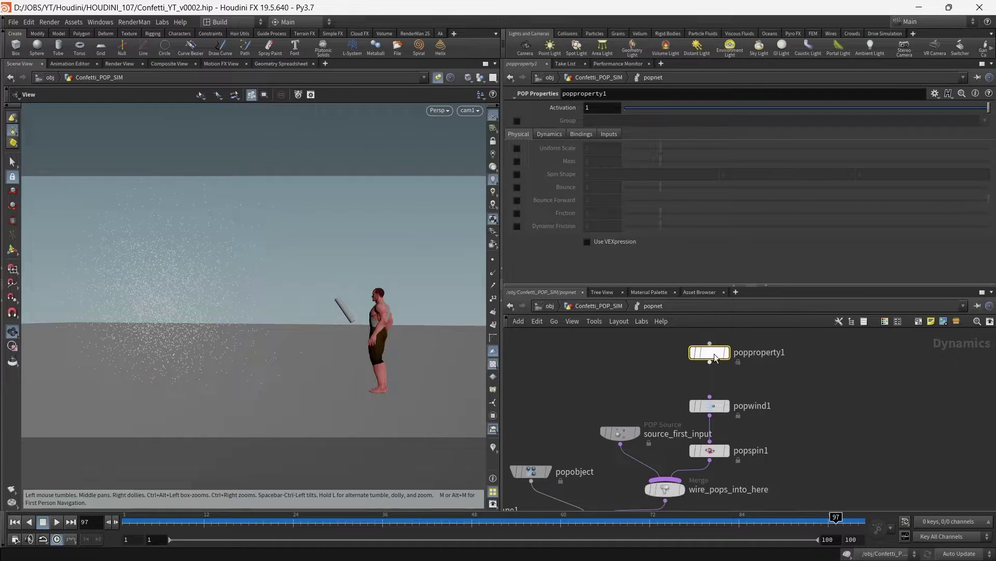
pyautogui.click(709, 353)
pyautogui.moveTo(710, 362); pyautogui.dragTo(744, 396)
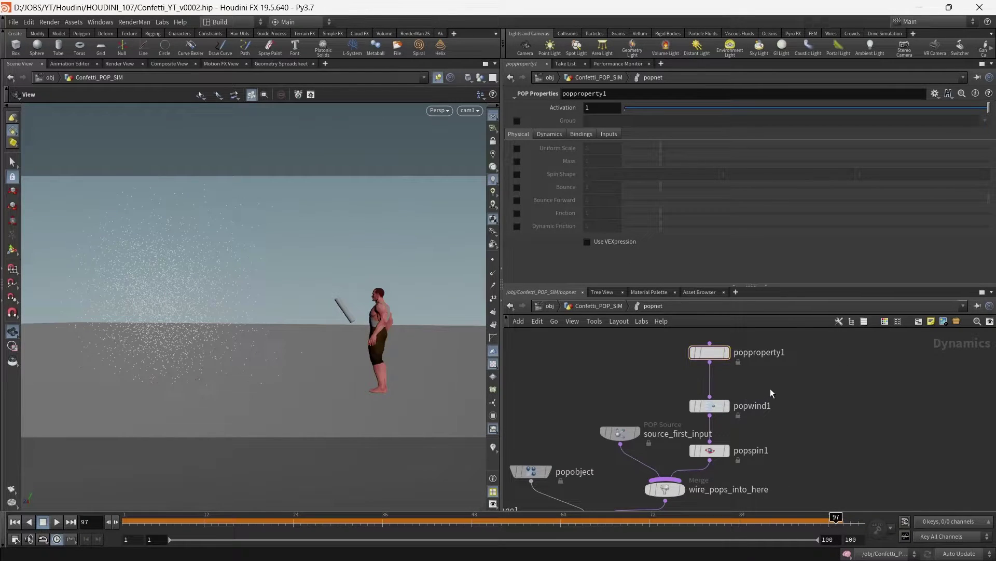
# Enable Spin Shape on popproperty1, link its Z value to X with ch("spinshapex"), and set X to 5.
pyautogui.moveTo(649, 359); pyautogui.dragTo(649, 398, button='middle')
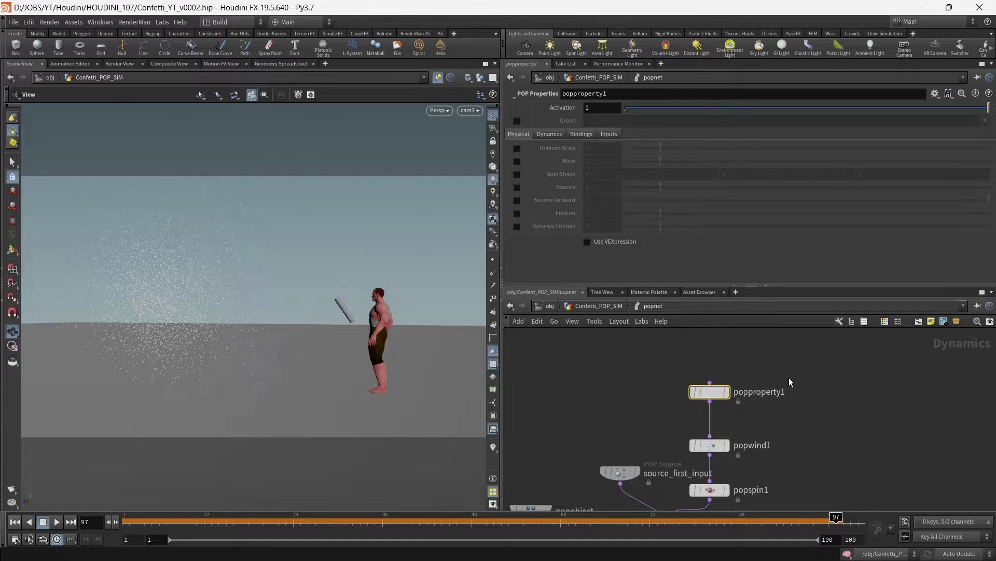
pyautogui.click(518, 174)
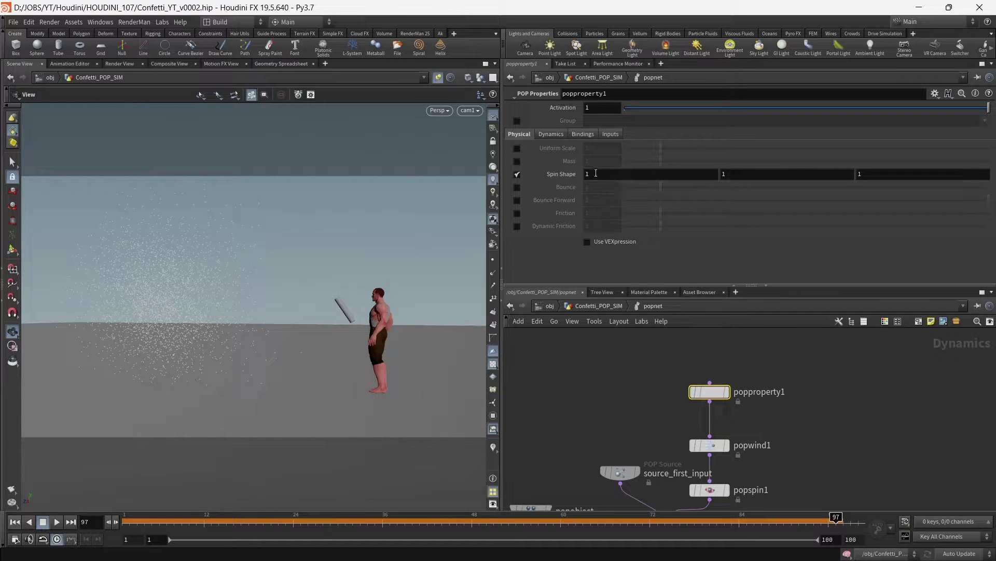
pyautogui.rightClick(901, 179)
pyautogui.click(900, 193)
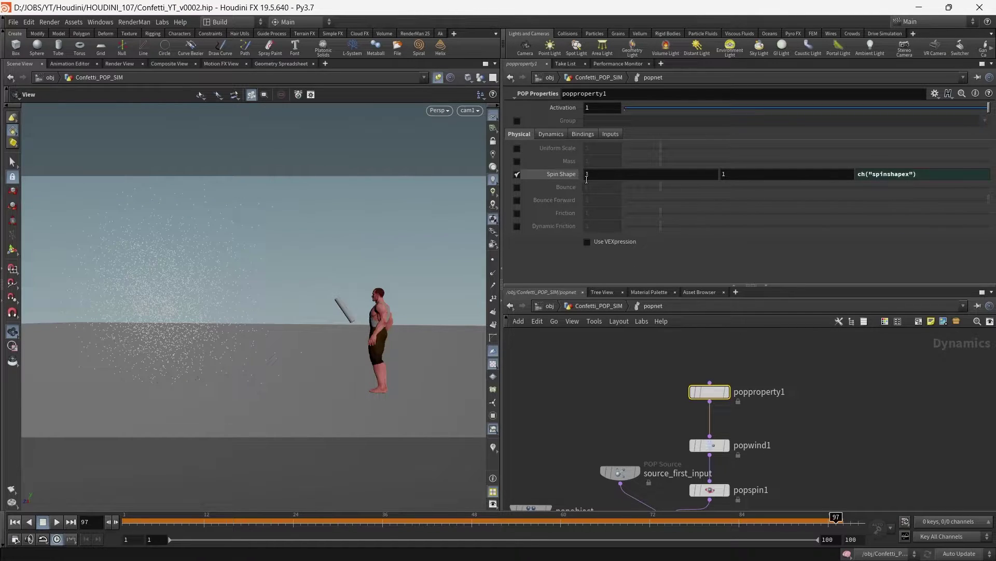
pyautogui.click(626, 179)
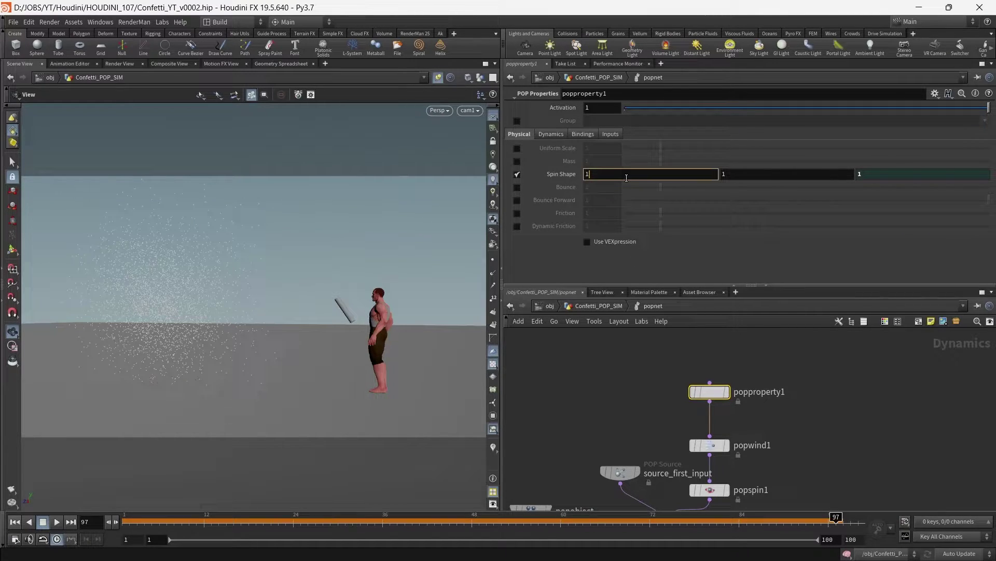
pyautogui.write('5')
pyautogui.press('Return')
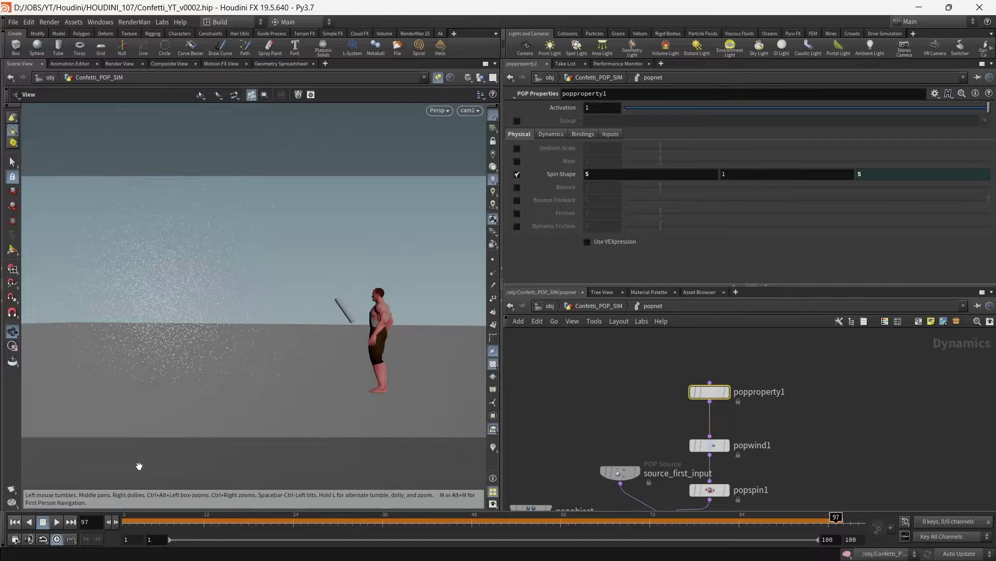
# Replay the simulation from the first frame to check the confetti's spin with the new spin shape.
pyautogui.click(15, 524)
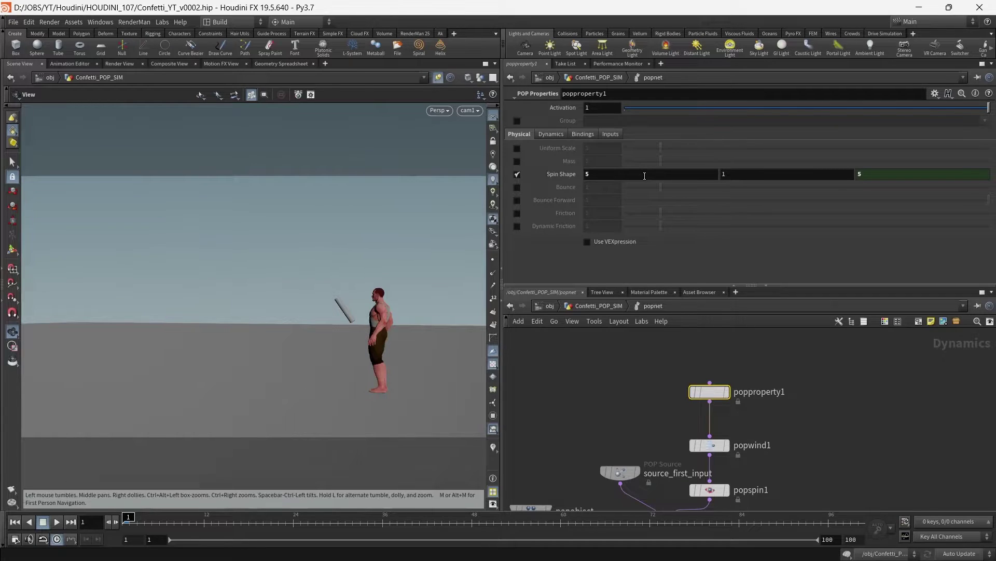
pyautogui.click(56, 522)
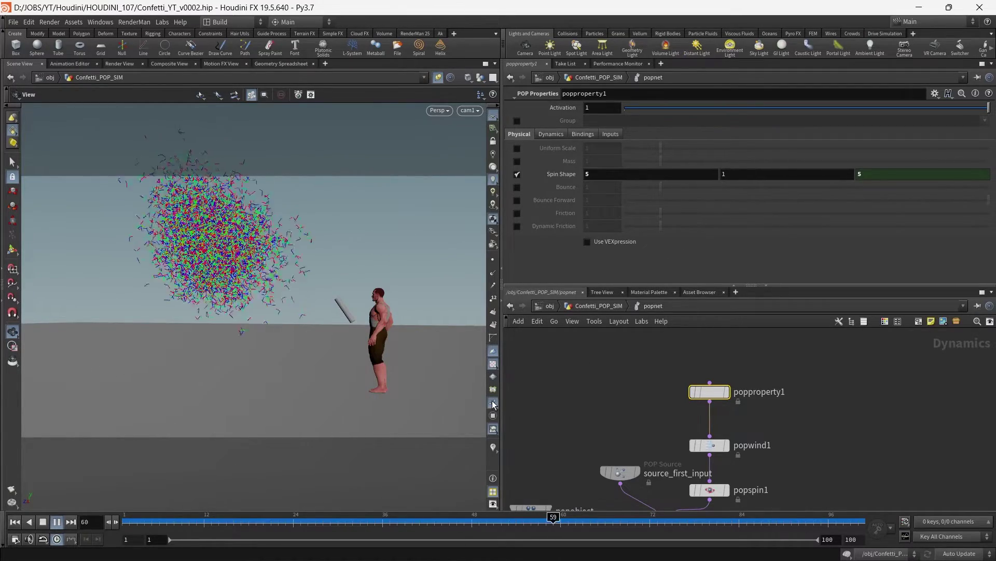
pyautogui.click(56, 522)
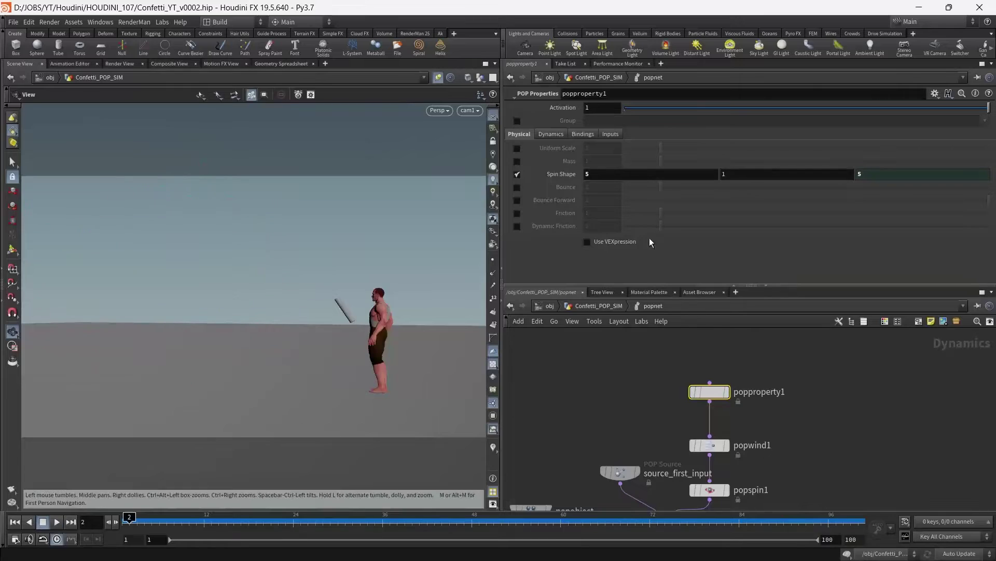
# Enable Drag Center on popproperty1 and scrub through the timeline to check the particles' orientation.
pyautogui.click(551, 133)
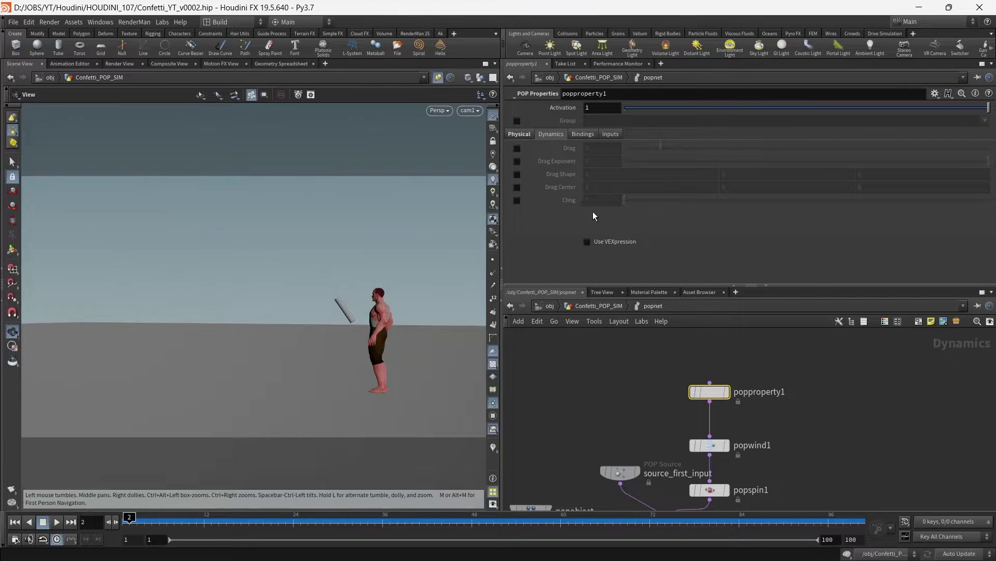
pyautogui.click(516, 187)
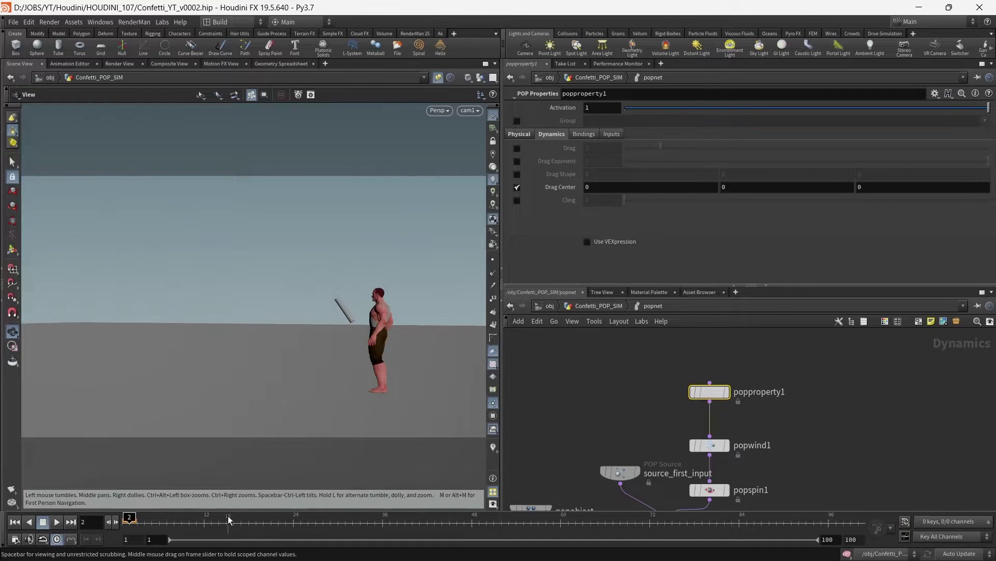
pyautogui.moveTo(129, 520); pyautogui.dragTo(348, 532)
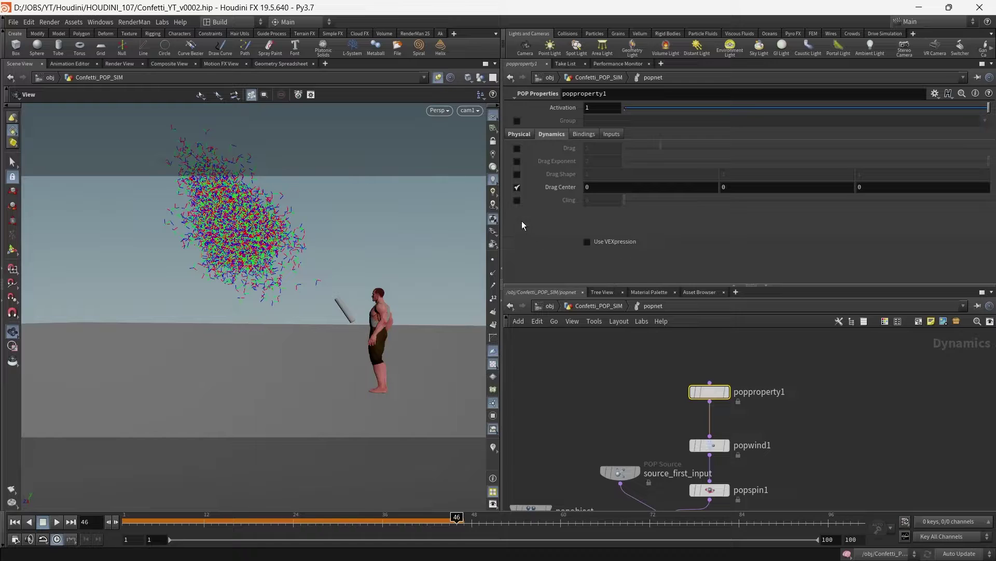
pyautogui.click(587, 242)
pyautogui.scroll(-2, 614, 223)
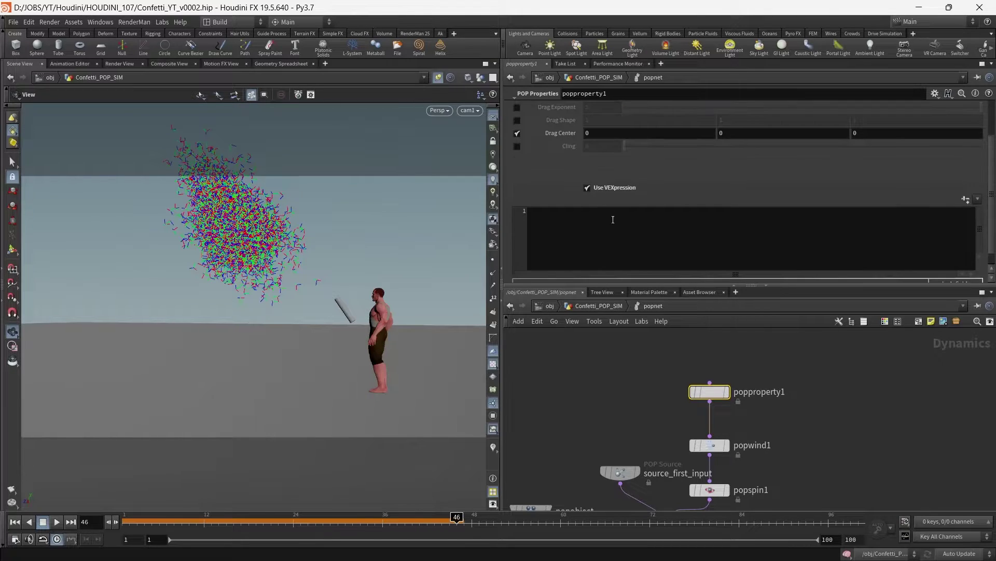
pyautogui.click(977, 199)
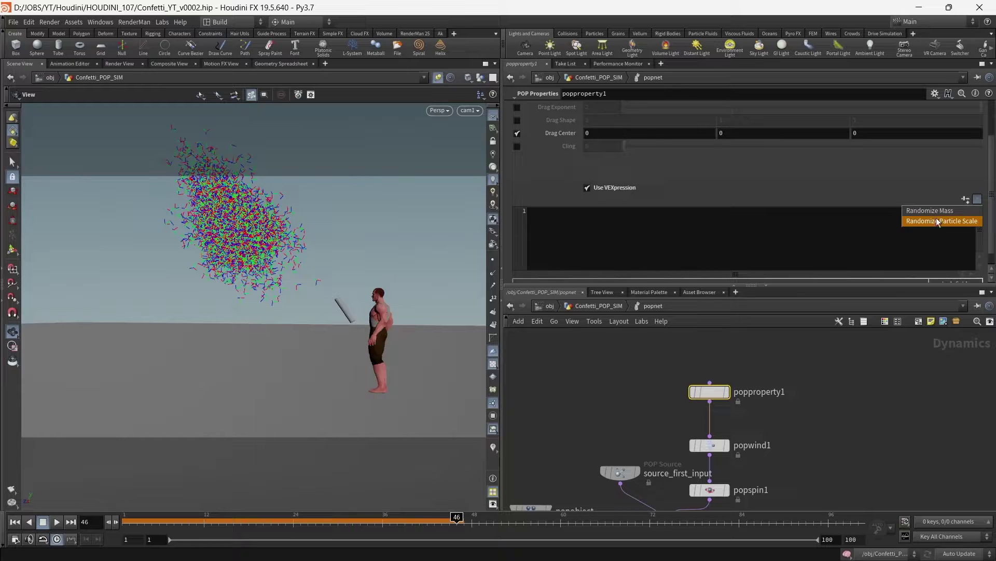
pyautogui.click(600, 224)
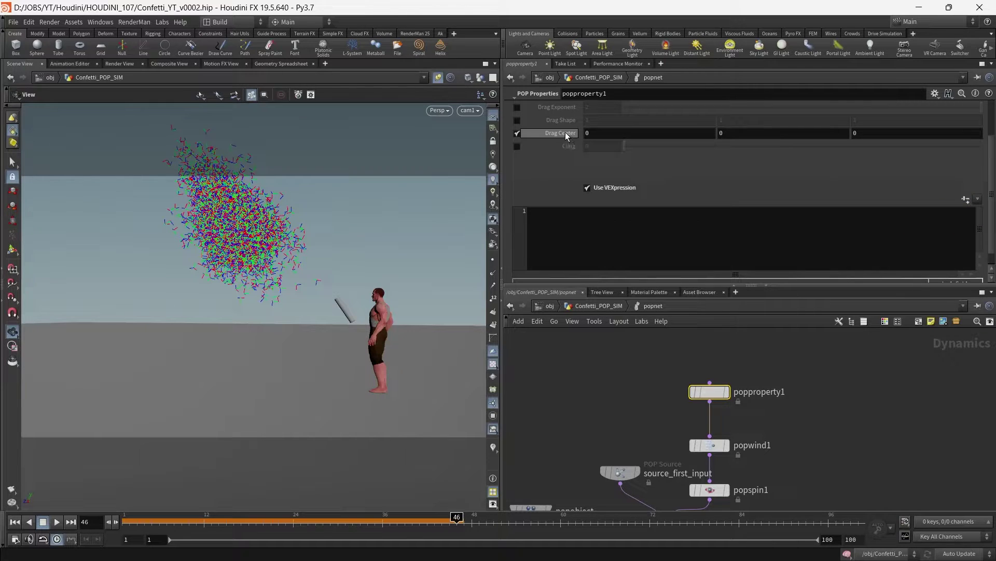
pyautogui.moveTo(565, 133)
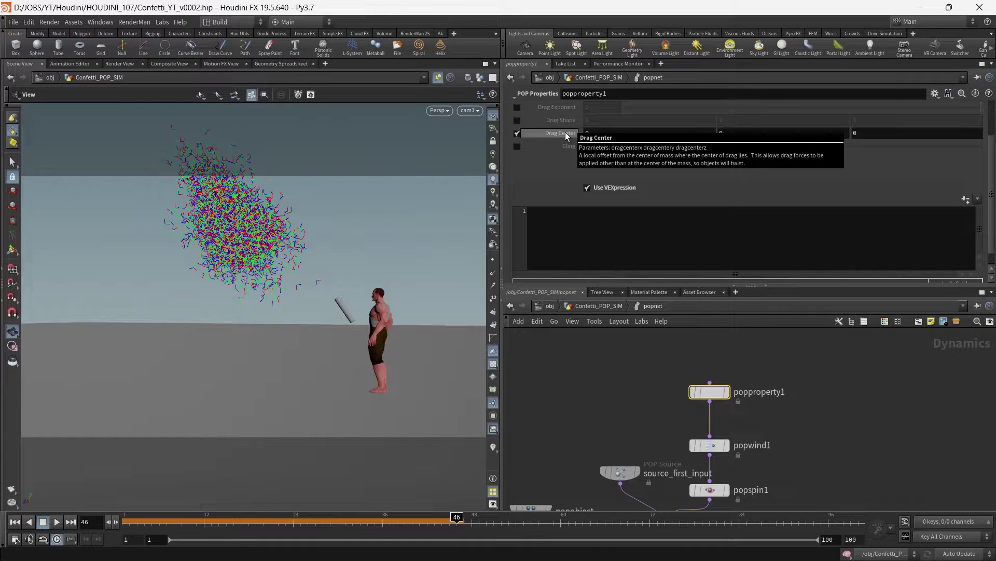
pyautogui.click(592, 235)
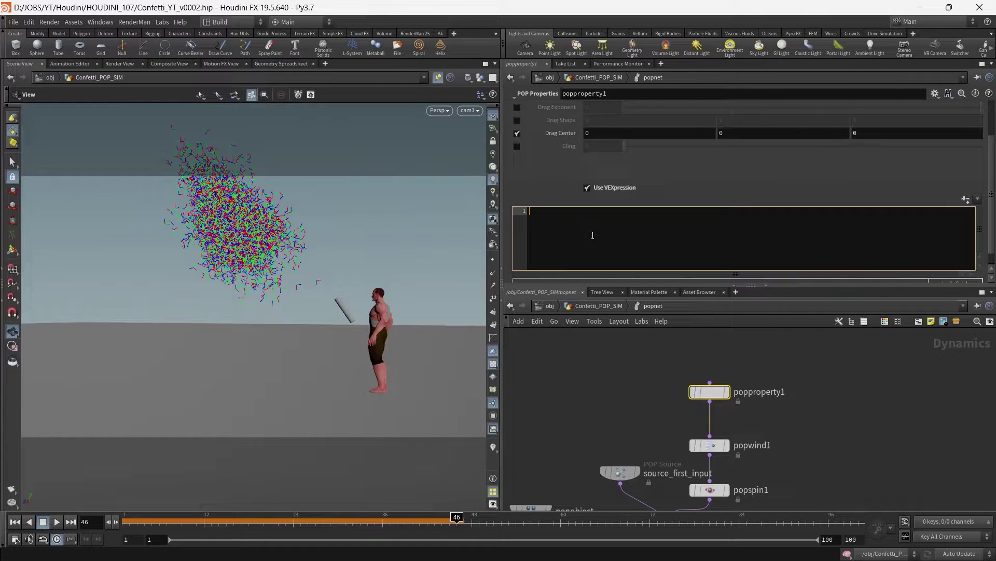
pyautogui.write('r')
pyautogui.press('BackSpace')
pyautogui.write('dragcenter *')
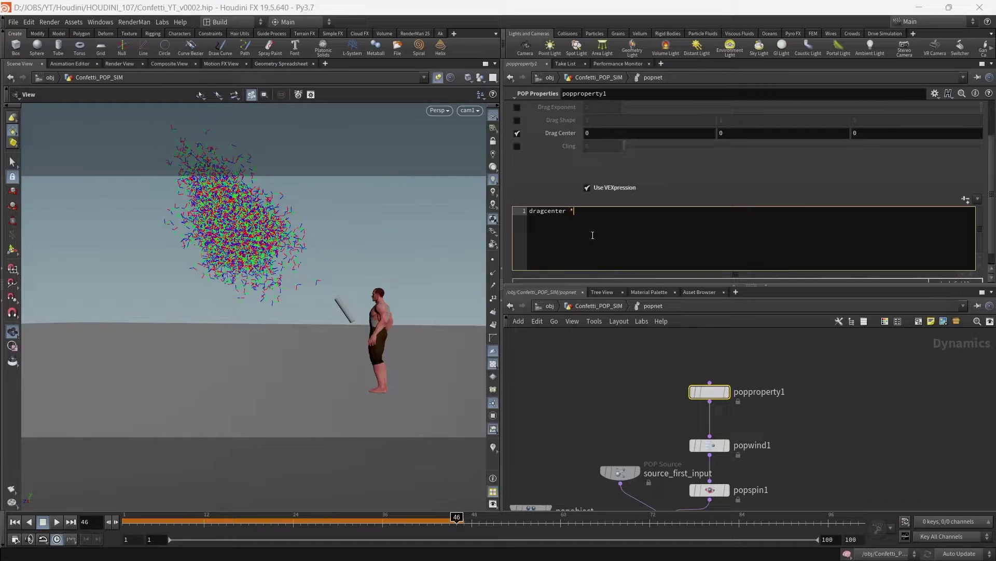
pyautogui.write('= rand')
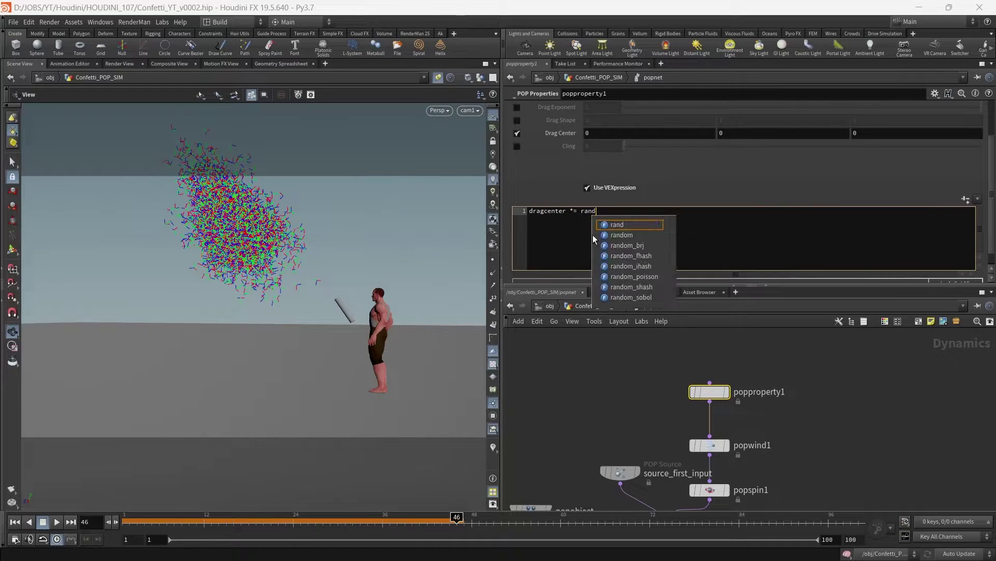
pyautogui.write('(@id);')
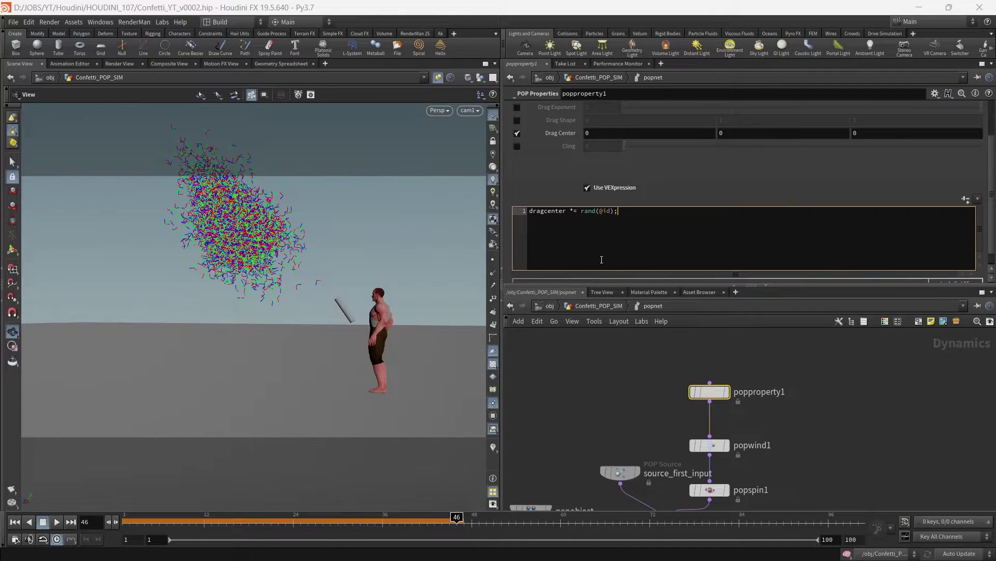
pyautogui.click(608, 403)
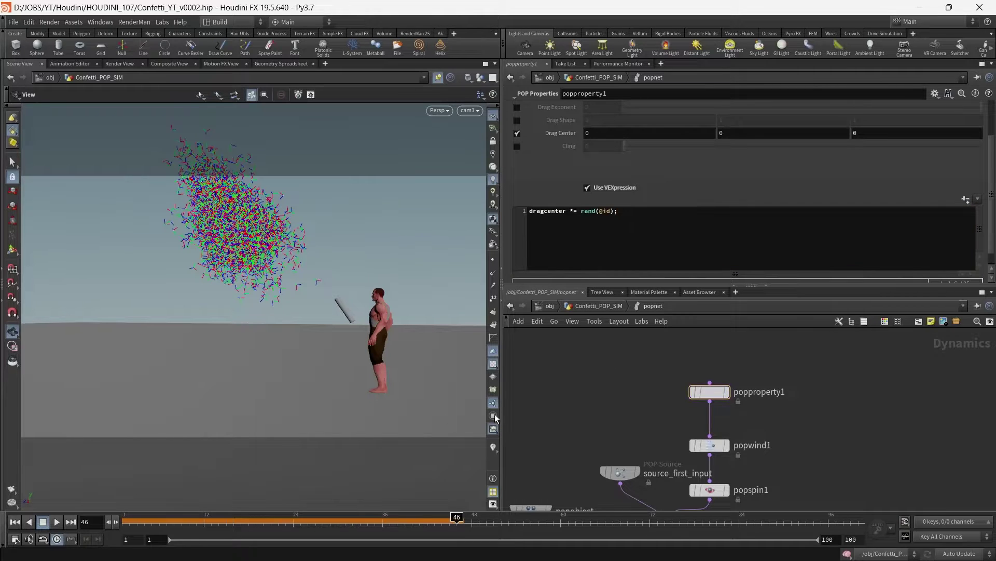
# Replay the simulation from the first frame to check the confetti's motion with the drag center expression.
pyautogui.click(14, 523)
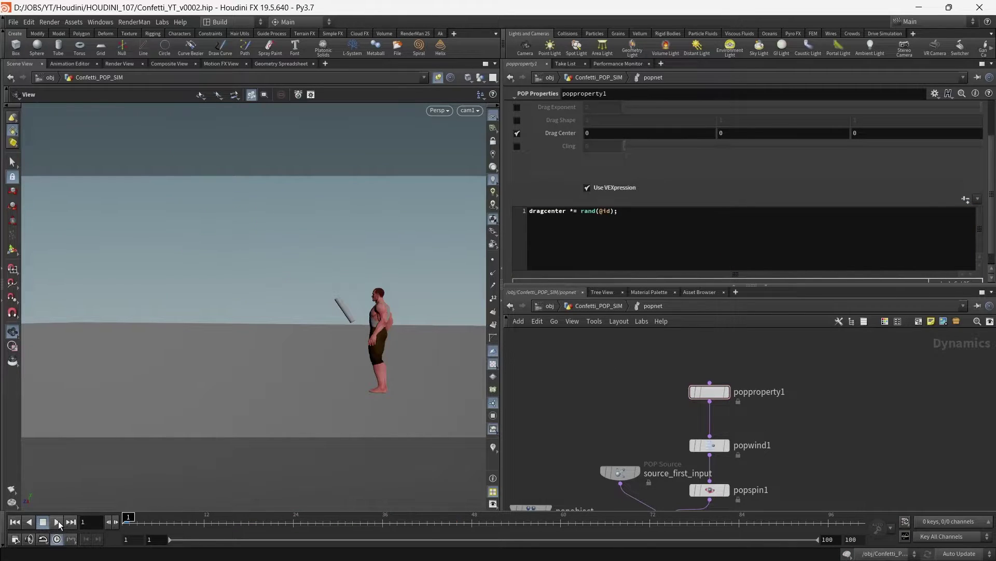
pyautogui.click(58, 521)
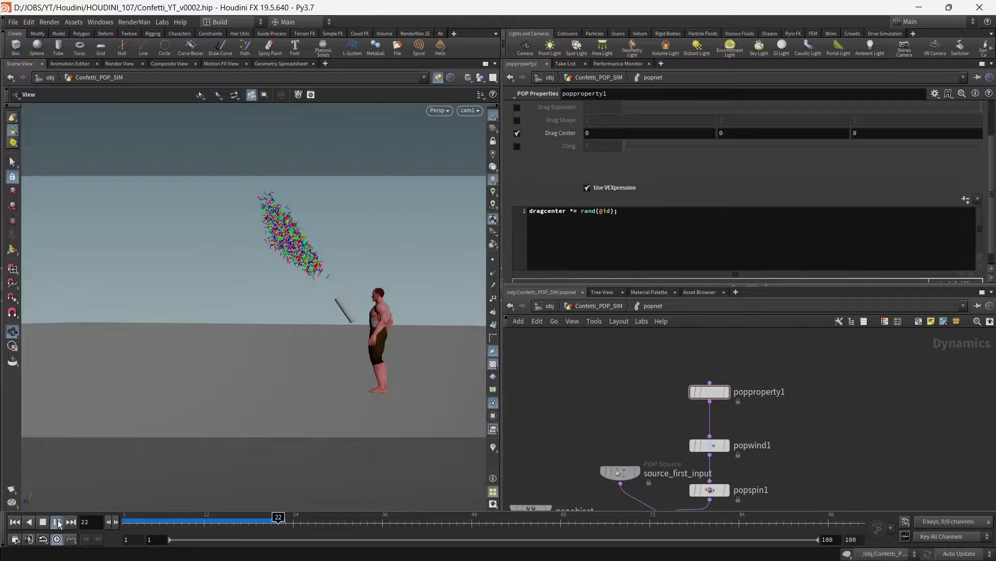
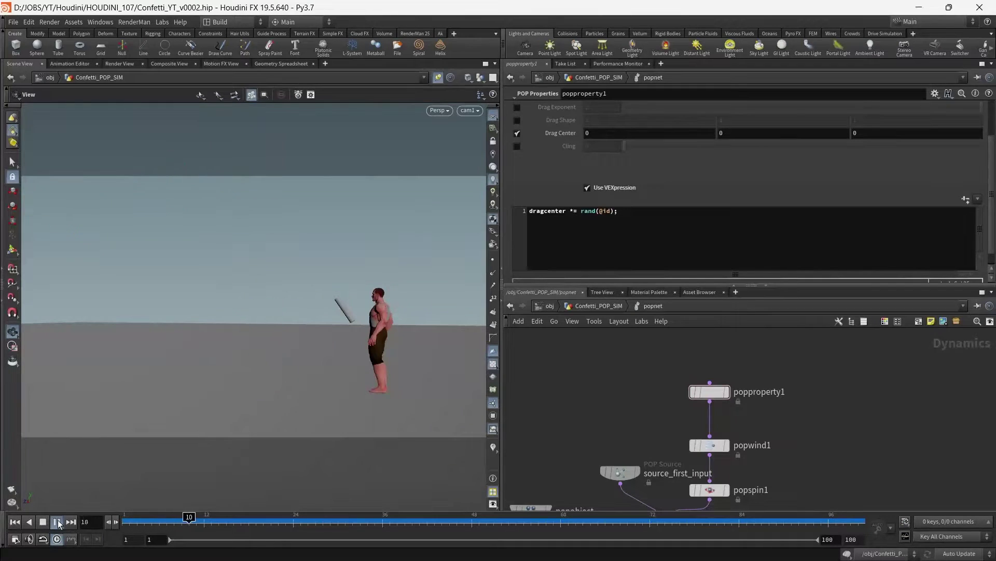
pyautogui.click(57, 522)
# Set the gravity1 node's Y force to -9.80665*0.3.
pyautogui.scroll(-3, 830, 431)
pyautogui.click(680, 445)
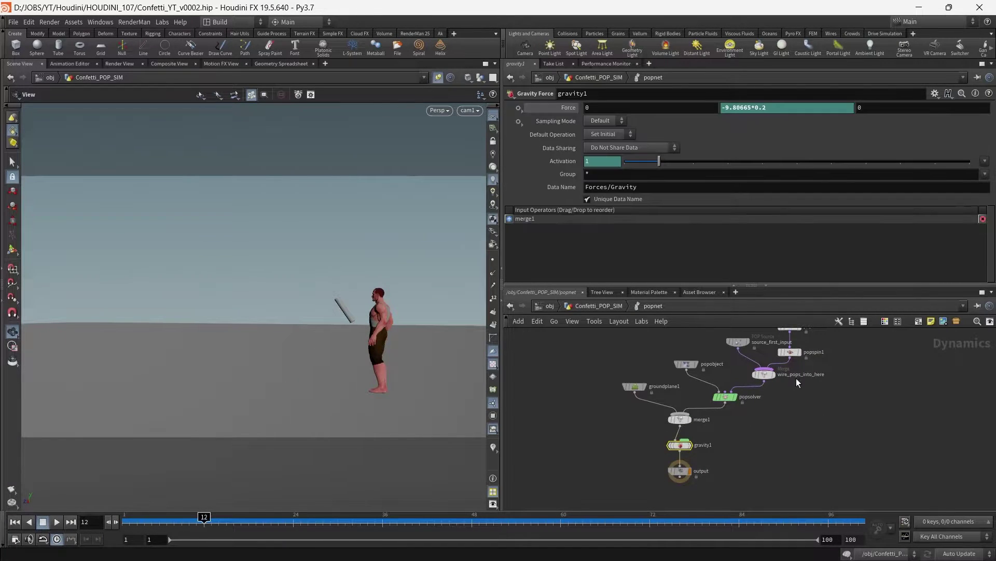
pyautogui.click(790, 111)
pyautogui.press('Left')
pyautogui.press('Up')
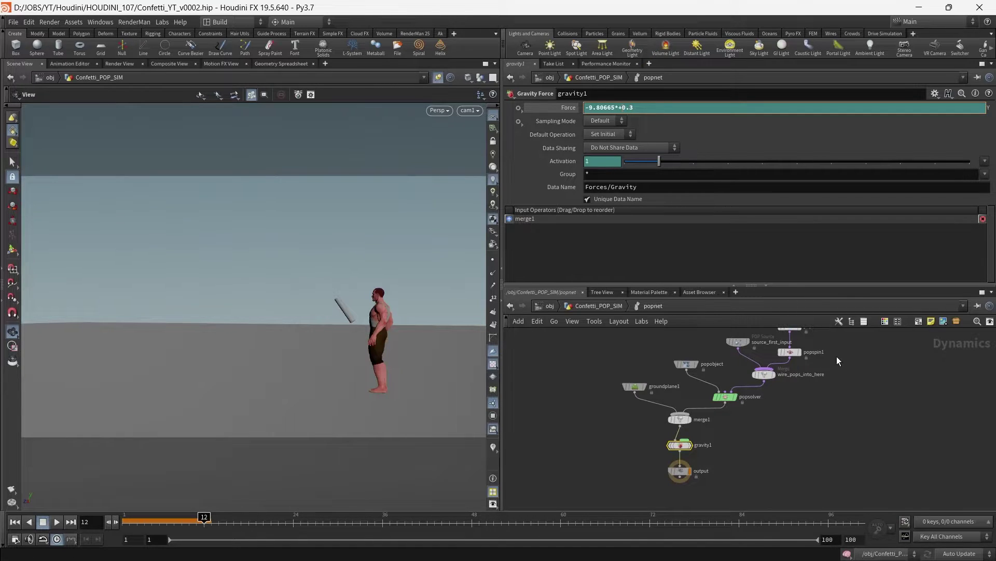
pyautogui.click(860, 397)
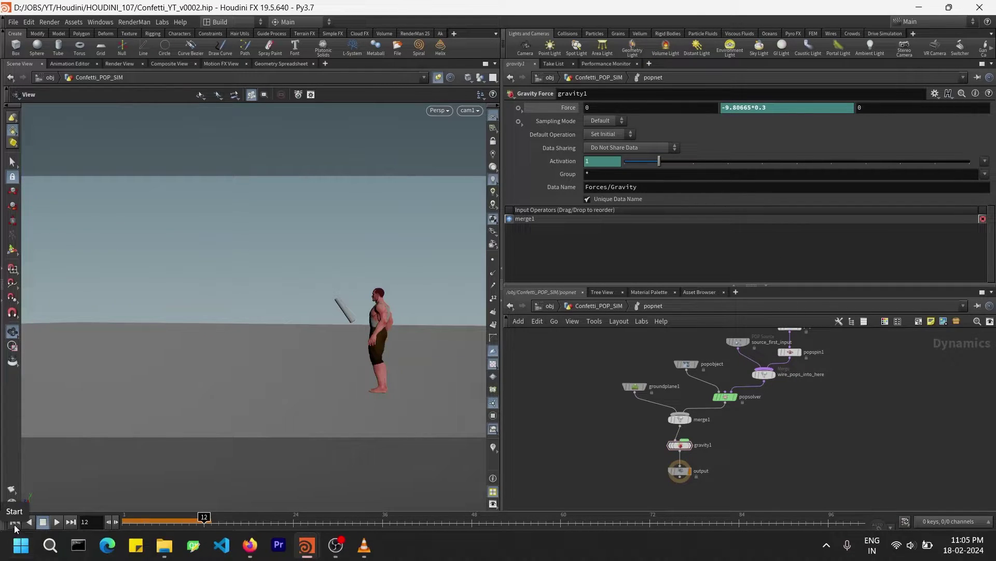
# Replay the simulation and scrub to frame 100 to check the confetti's fall under the stronger gravity.
pyautogui.click(57, 522)
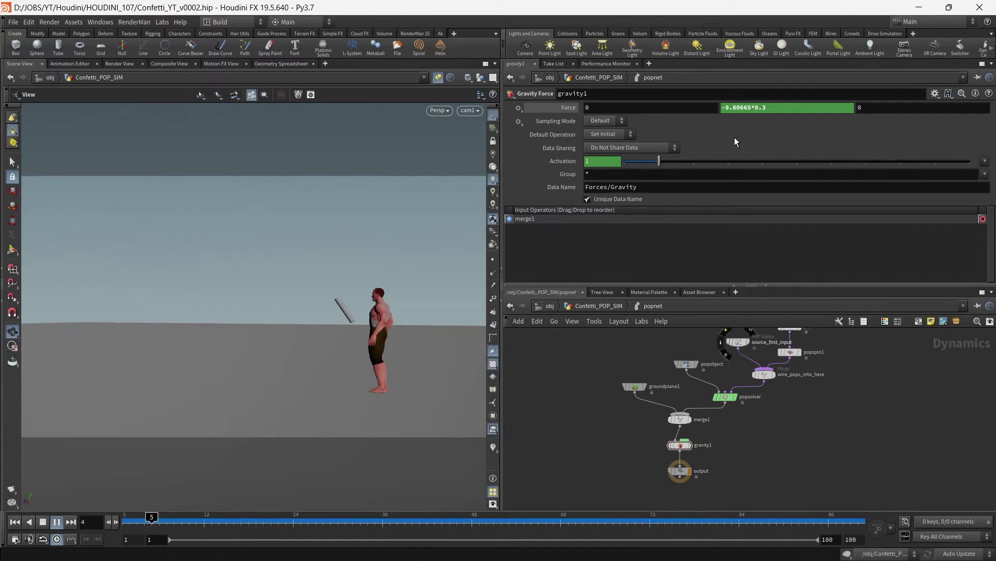
pyautogui.moveTo(836, 368); pyautogui.dragTo(758, 445, button='middle')
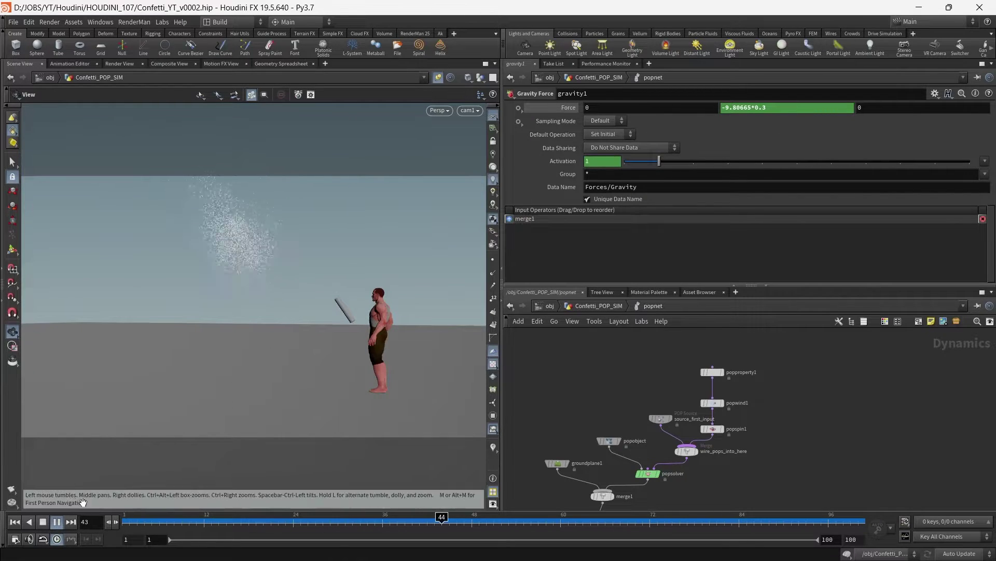
pyautogui.moveTo(162, 524); pyautogui.dragTo(937, 534)
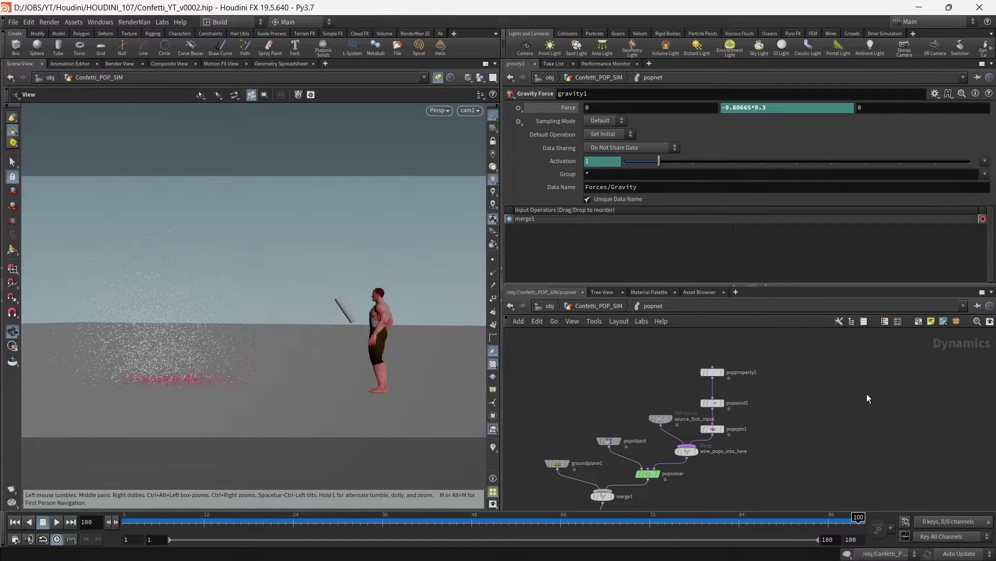
# Lay out all nodes of the POP network automatically to tidy in the new POP Properties node.
pyautogui.scroll(3, 767, 380)
pyautogui.press('l')
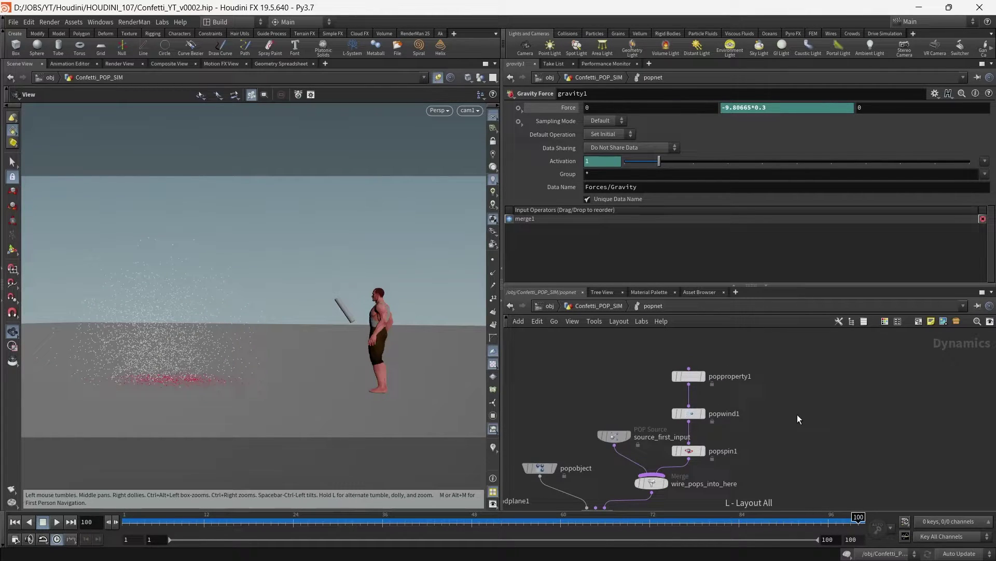
# Return to the Confetti_POP_SIM geometry network and save the scene.
pyautogui.click(599, 307)
pyautogui.hotkey('ctrl', 's')
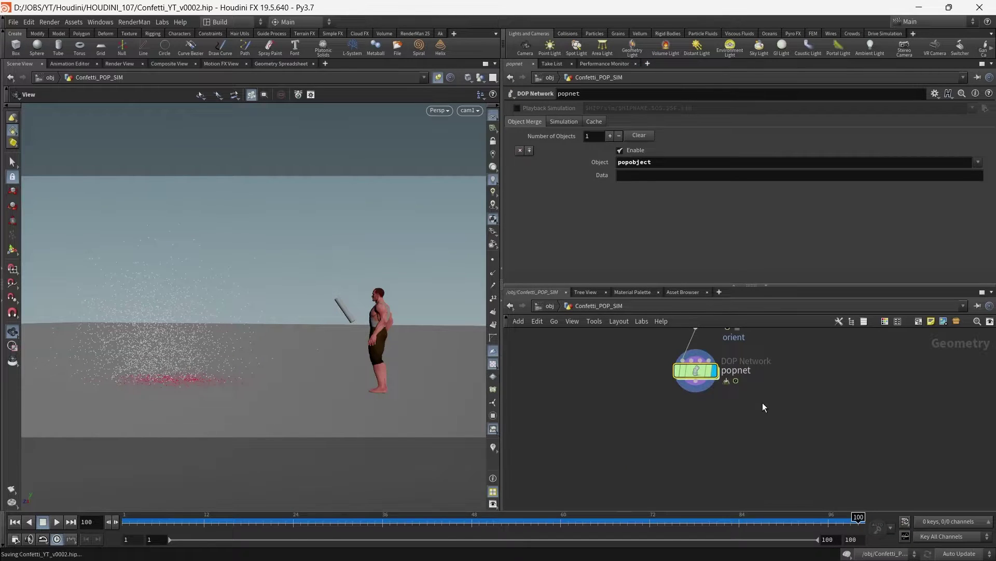
# Scrub through the simulation and examine the confetti's fall from closer and wider viewpoints.
pyautogui.moveTo(744, 408); pyautogui.dragTo(743, 438, button='middle')
pyautogui.moveTo(131, 525); pyautogui.dragTo(864, 532)
pyautogui.moveTo(229, 338); pyautogui.dragTo(409, 360)
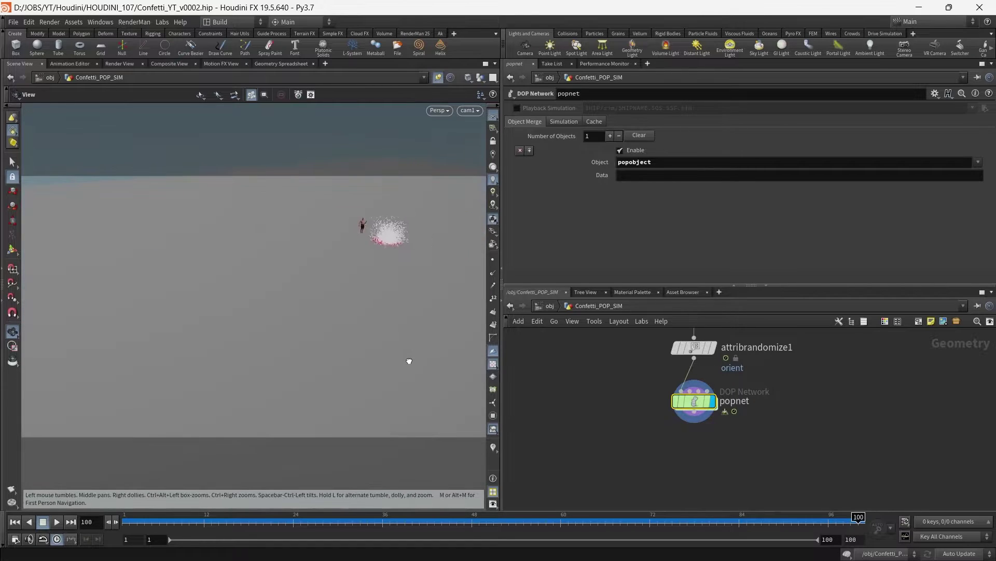
pyautogui.hotkey('space', 'f')
pyautogui.scroll(3, 297, 308)
pyautogui.moveTo(296, 309); pyautogui.dragTo(238, 345)
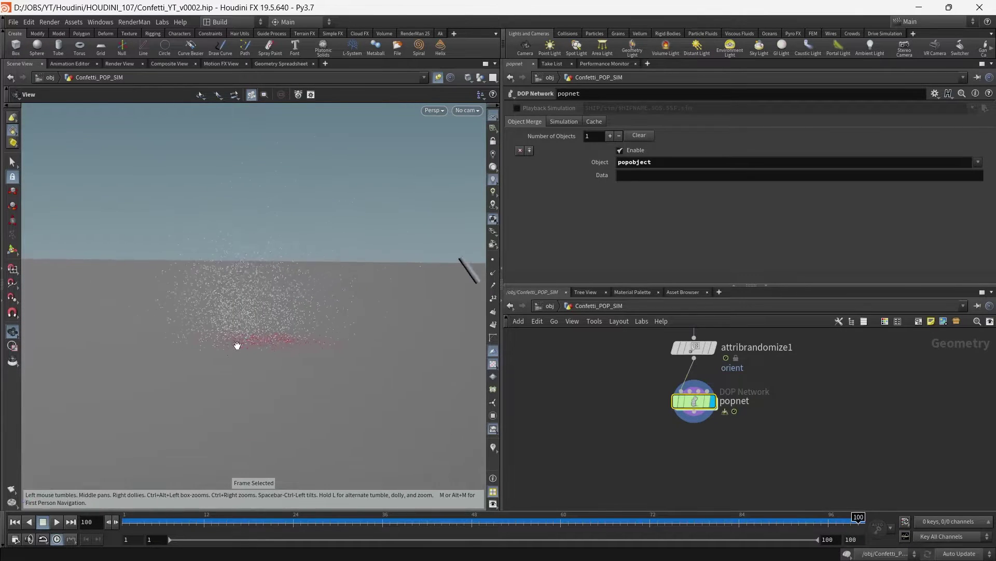
pyautogui.scroll(-2, 237, 345)
pyautogui.moveTo(237, 345); pyautogui.dragTo(154, 357, button='middle')
pyautogui.moveTo(181, 524); pyautogui.dragTo(860, 527)
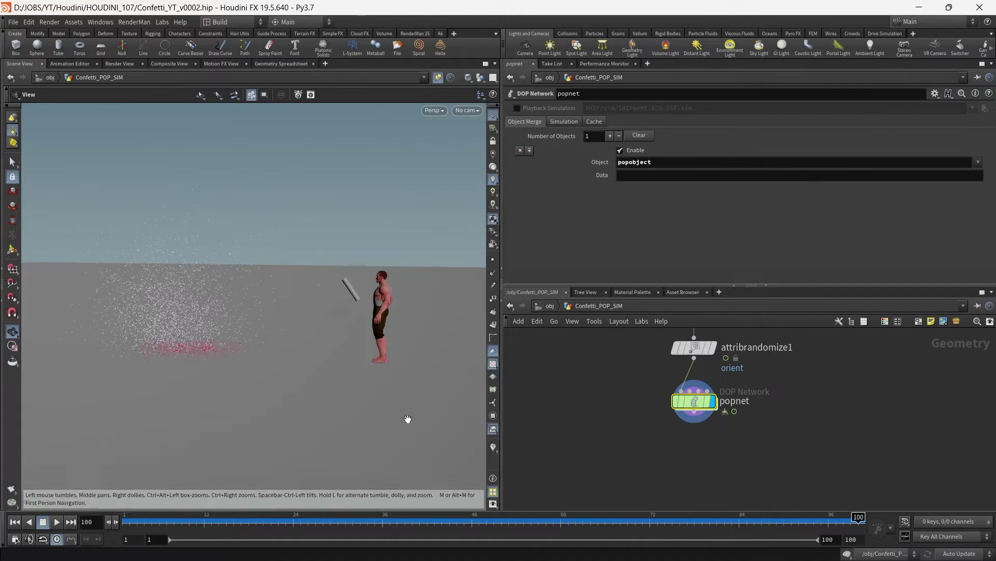
# Add a Grid node in the empty area beside the popnet chain.
pyautogui.scroll(-3, 577, 466)
pyautogui.moveTo(587, 469); pyautogui.dragTo(692, 442, button='middle')
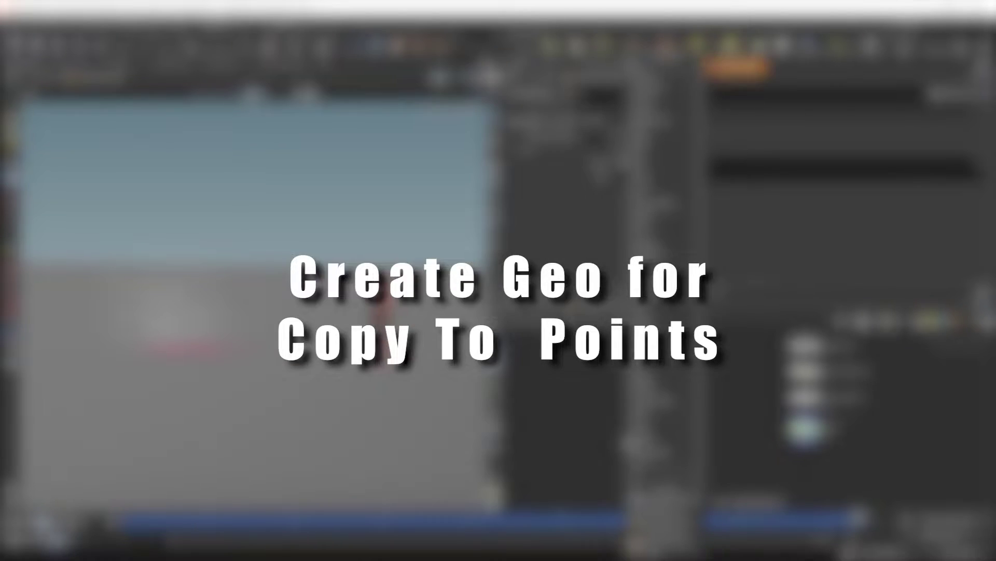
pyautogui.press('BackSpace')
pyautogui.press('BackSpace')
pyautogui.write('rd')
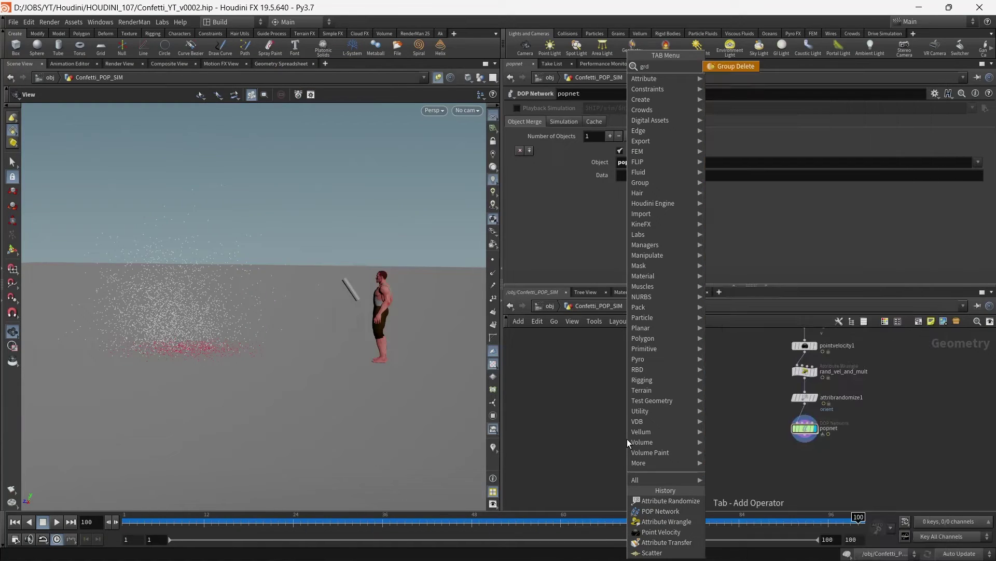
pyautogui.press('BackSpace')
pyautogui.write('id')
pyautogui.press('Return')
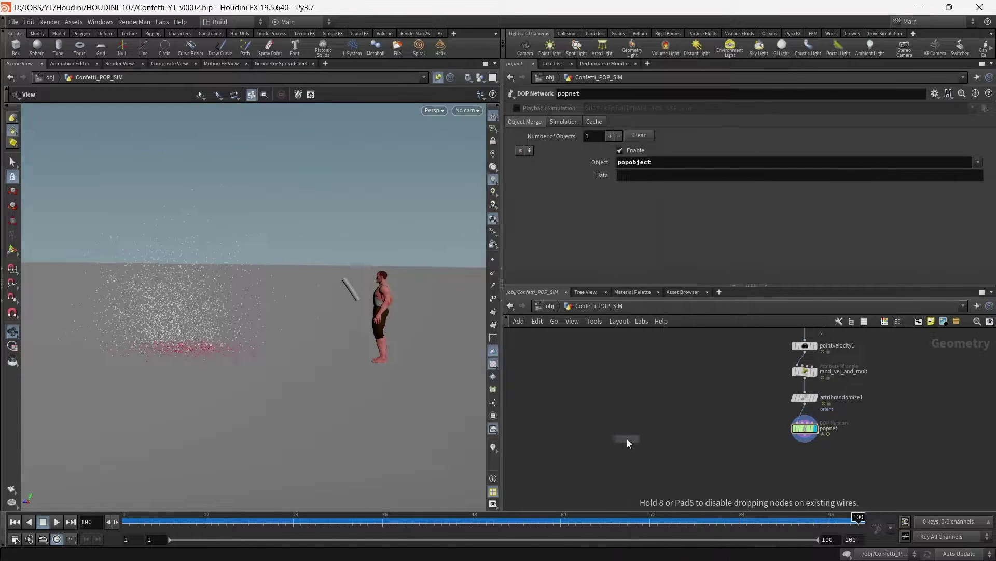
pyautogui.scroll(2, 627, 440)
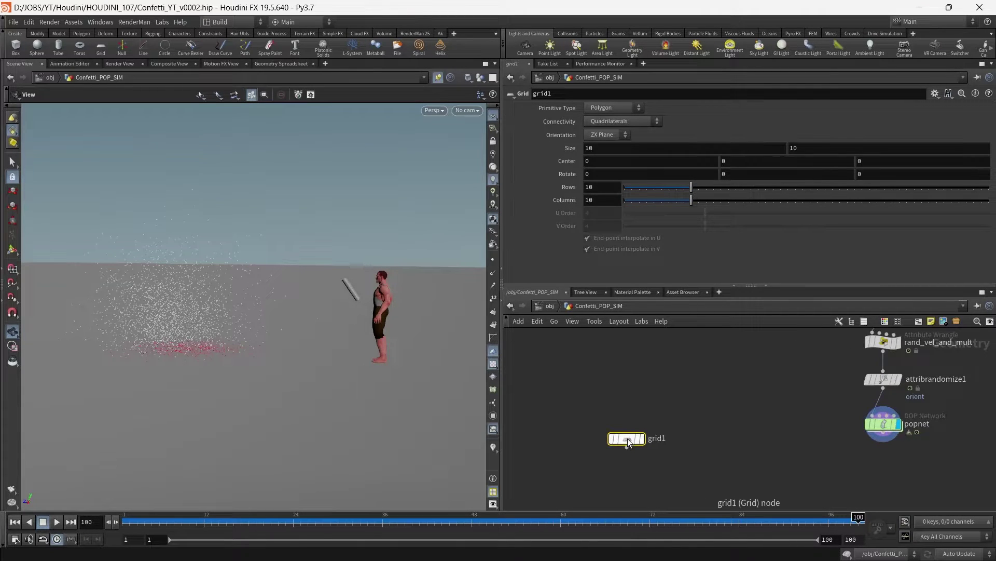
# Display the new grid node and hide the other scene objects in the viewport.
pyautogui.click(634, 440)
pyautogui.scroll(-5, 309, 349)
pyautogui.moveTo(309, 350); pyautogui.dragTo(324, 389)
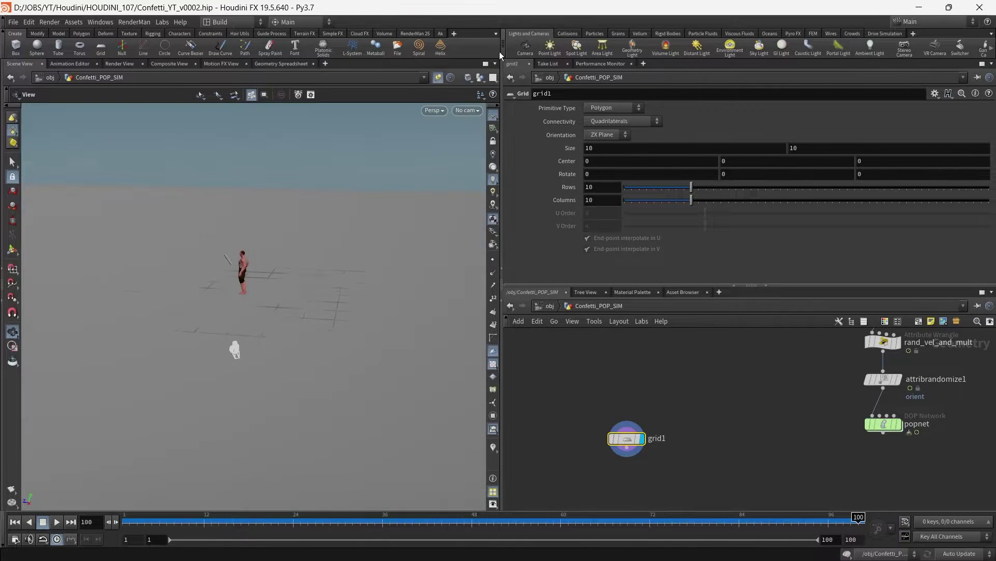
pyautogui.click(485, 78)
pyautogui.click(514, 109)
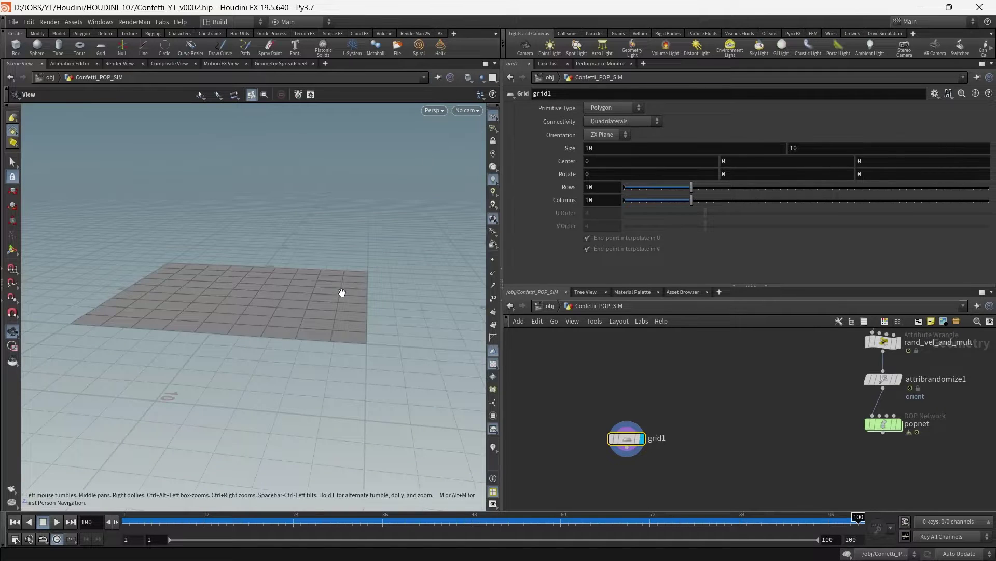
pyautogui.moveTo(342, 293); pyautogui.dragTo(369, 358)
# Link grid1's second size value to the first and its columns to its rows using relative channel references.
pyautogui.moveTo(571, 149); pyautogui.dragTo(848, 145)
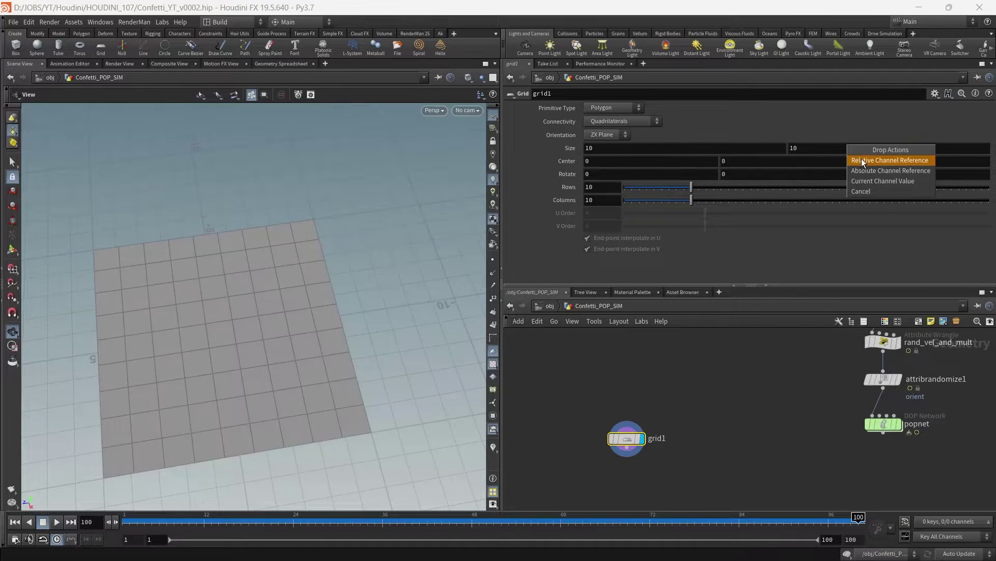
pyautogui.click(863, 161)
pyautogui.moveTo(574, 186); pyautogui.dragTo(597, 199)
pyautogui.click(610, 213)
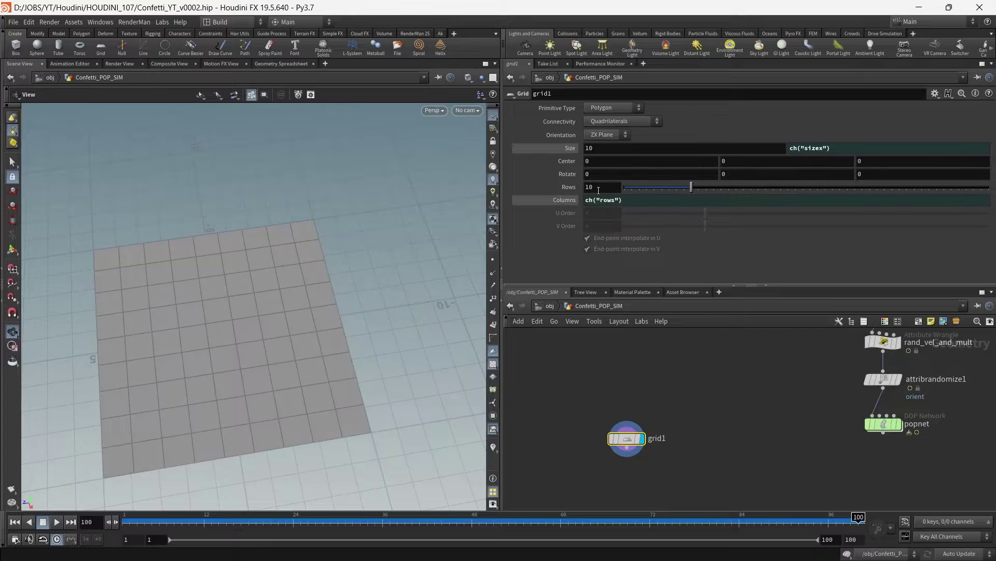
# Set grid1's size to 1 and its rows to 2, and frame the resulting square.
pyautogui.press('Return')
pyautogui.doubleClick(602, 150)
pyautogui.write('1')
pyautogui.press('Return')
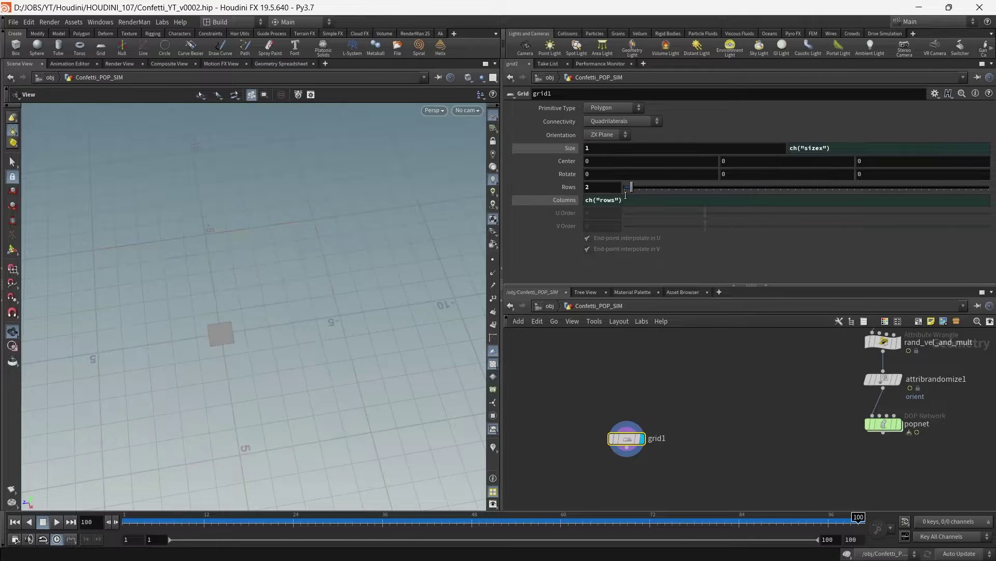
pyautogui.hotkey('space', 'f')
pyautogui.moveTo(248, 323); pyautogui.dragTo(272, 327)
# Add a second Grid node beside grid1, and display and frame it in the viewport.
pyautogui.scroll(-4, 272, 327)
pyautogui.moveTo(659, 474); pyautogui.dragTo(771, 415, button='middle')
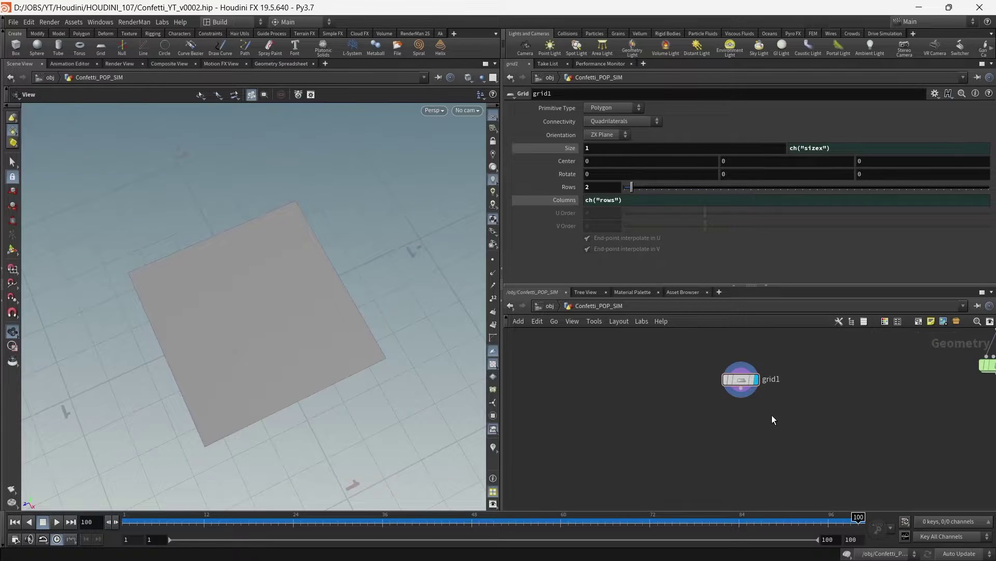
pyautogui.scroll(4, 771, 415)
pyautogui.press('Tab')
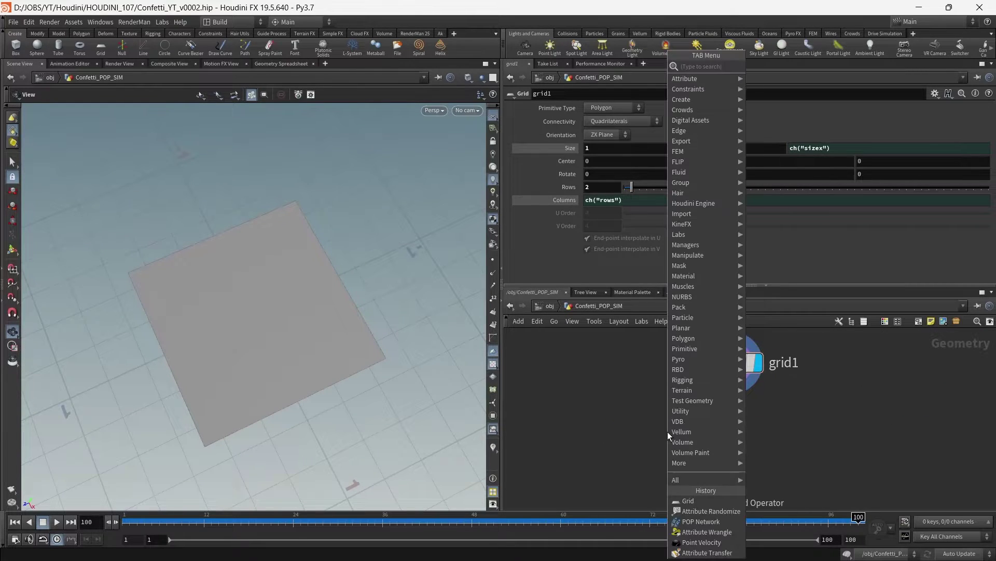
pyautogui.write('grid')
pyautogui.press('Return')
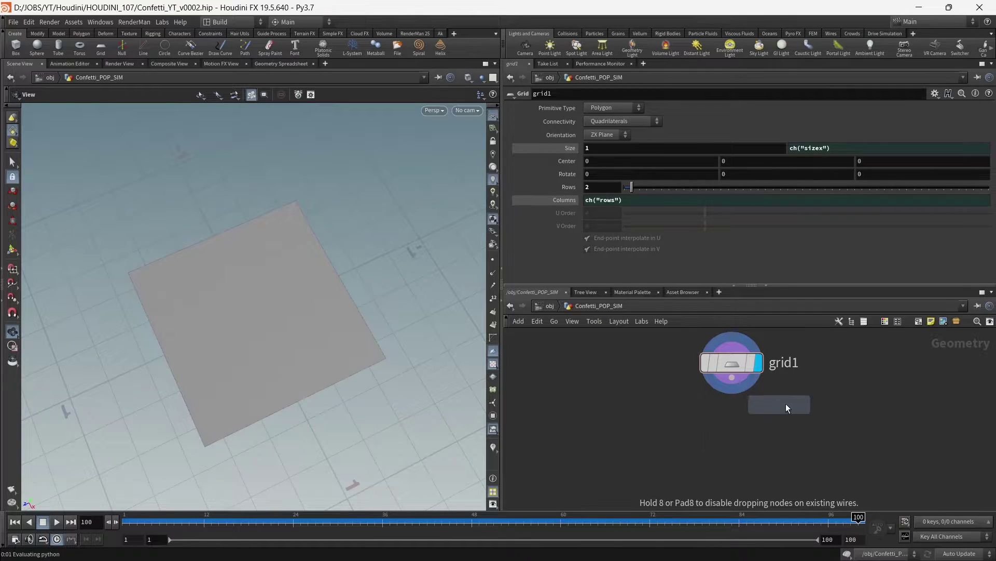
pyautogui.click(858, 359)
pyautogui.moveTo(861, 390); pyautogui.dragTo(618, 391, button='middle')
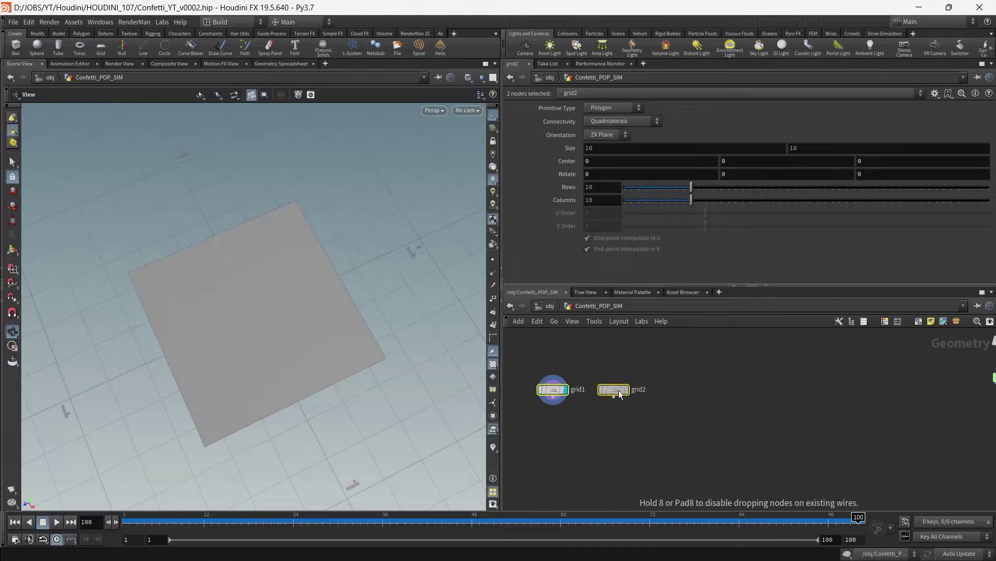
pyautogui.click(626, 389)
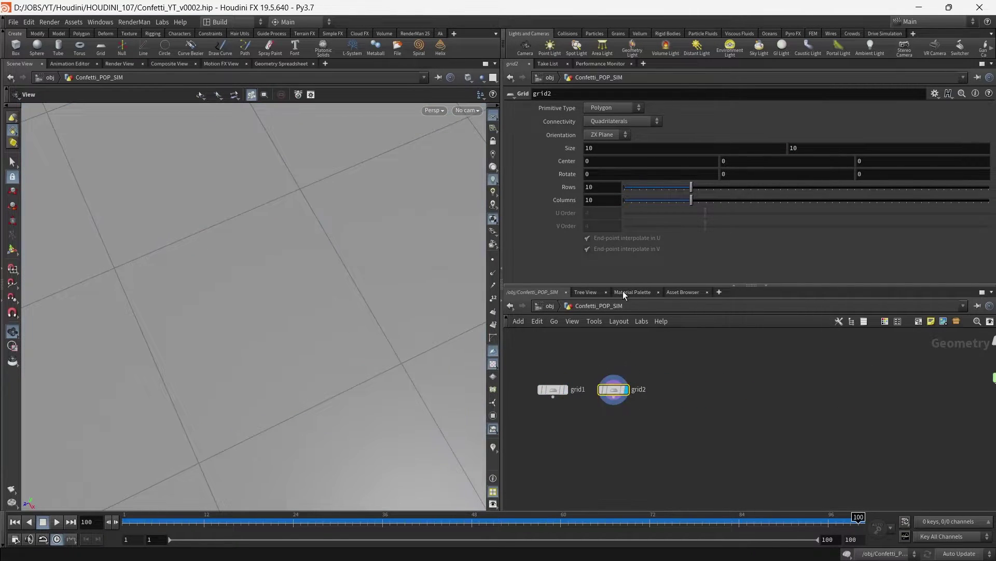
pyautogui.press('f')
pyautogui.moveTo(298, 254); pyautogui.dragTo(311, 244)
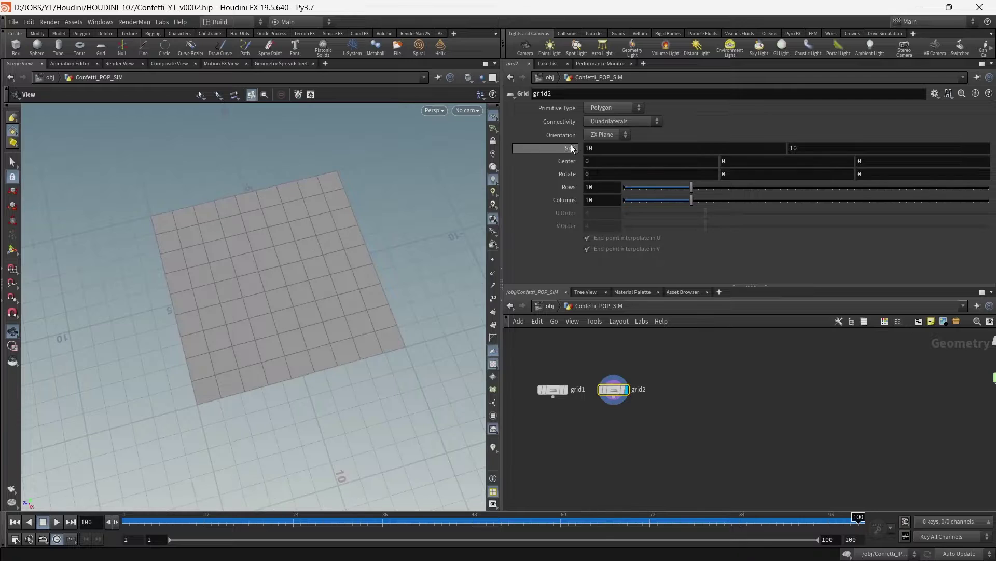
# Set grid2's size to 0.5 by 5 to form a long strip.
pyautogui.click(604, 147)
pyautogui.press('Return')
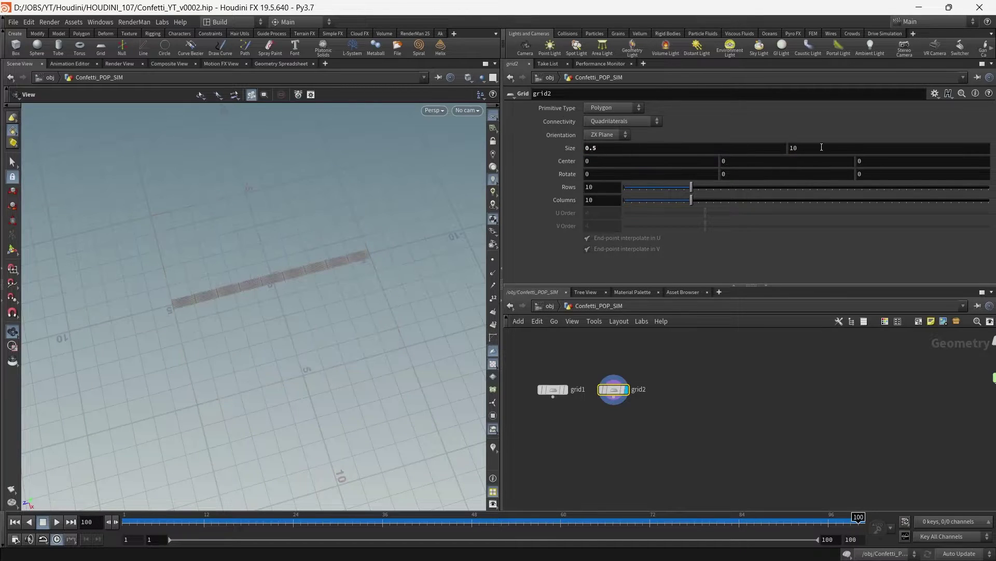
pyautogui.doubleClick(829, 148)
pyautogui.write('5')
pyautogui.press('Return')
pyautogui.moveTo(196, 290); pyautogui.dragTo(305, 296, button='right')
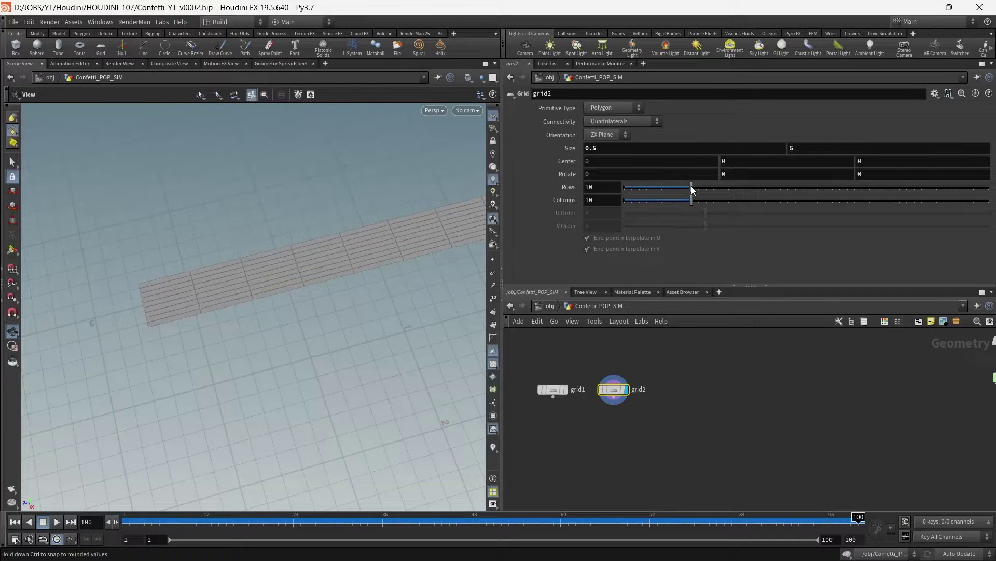
# Try dividing the grid2 strip into 5 rows with 30 columns and with 10 columns.
pyautogui.click(607, 187)
pyautogui.write('5')
pyautogui.press('Return')
pyautogui.click(613, 202)
pyautogui.write('30')
pyautogui.press('Return')
pyautogui.scroll(-2, 410, 255)
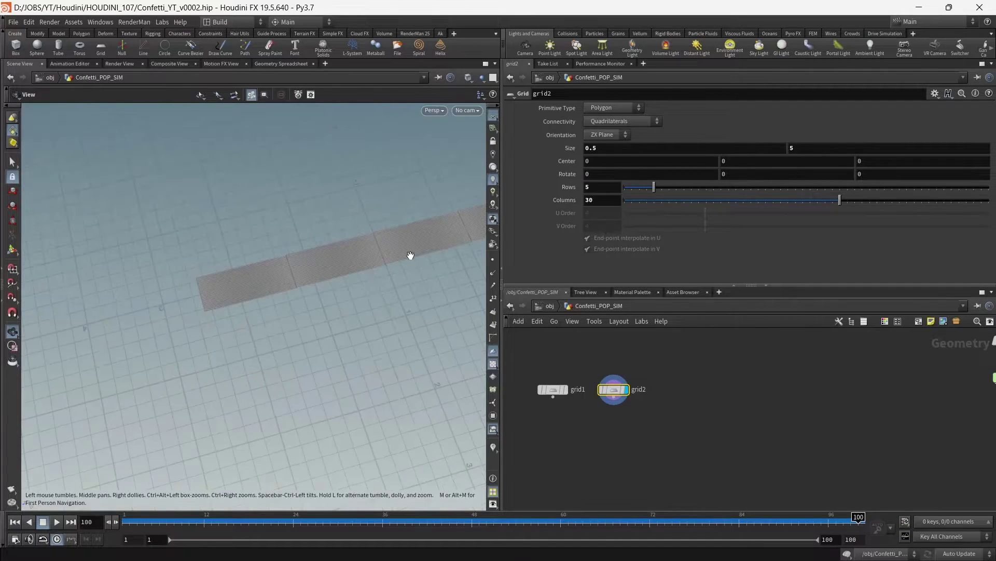
pyautogui.scroll(1, 461, 243)
pyautogui.write('10')
pyautogui.press('Return')
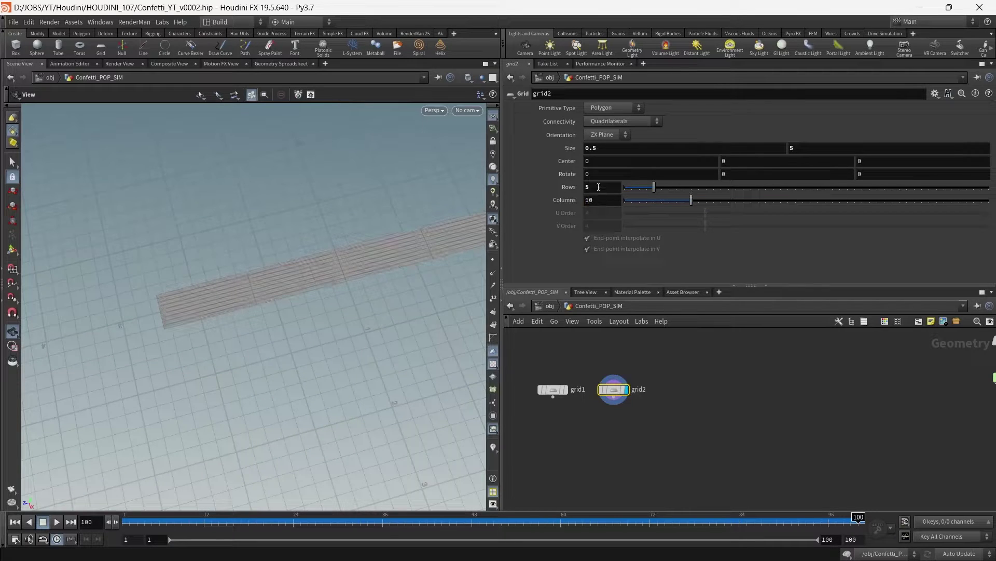
# Divide the grid2 strip into 5 columns and 30 rows.
pyautogui.write('5')
pyautogui.press('Return')
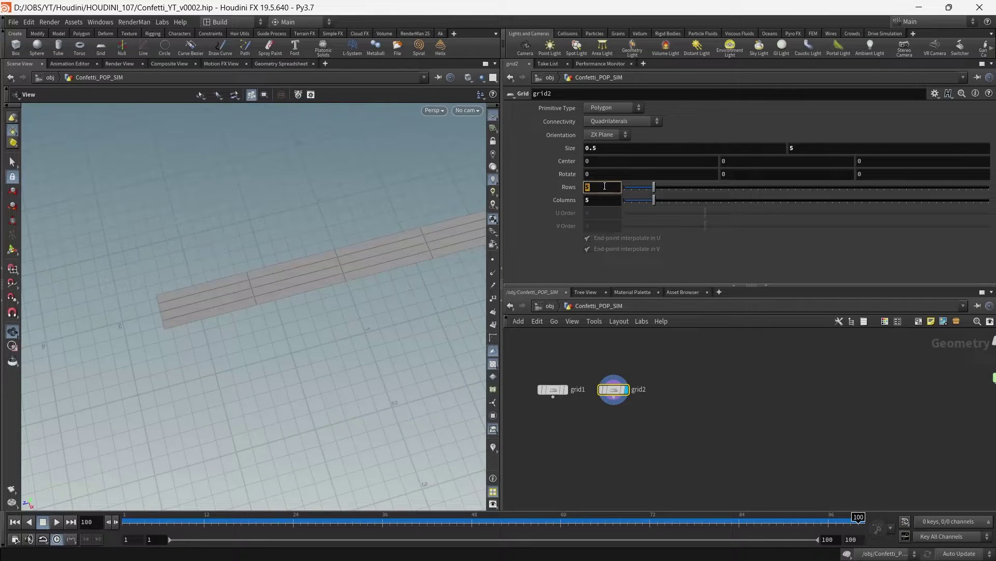
pyautogui.click(604, 185)
pyautogui.write('30')
pyautogui.press('Return')
pyautogui.scroll(-2, 340, 263)
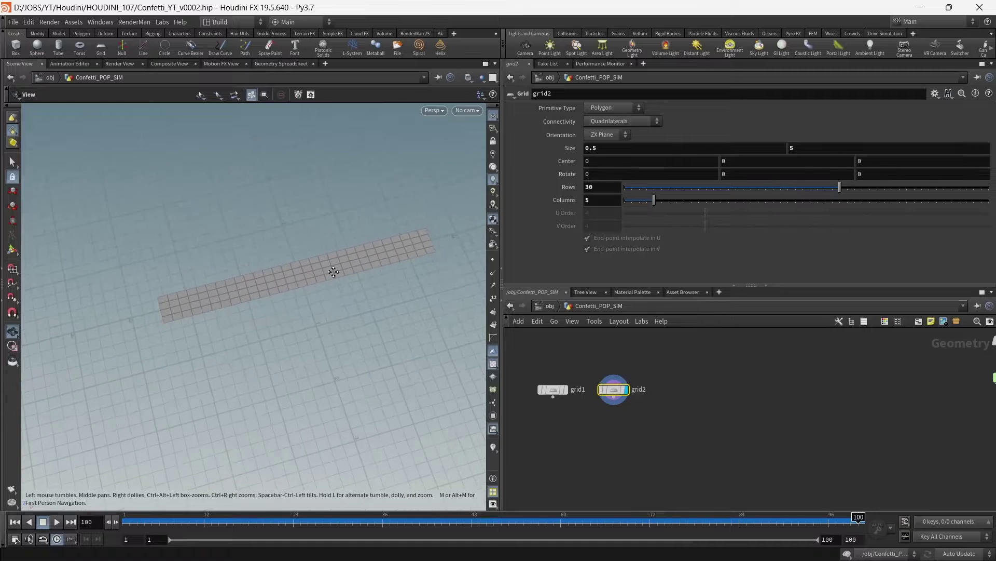
# Add a Bend node below grid2, wired to the strip's output.
pyautogui.moveTo(665, 433); pyautogui.dragTo(714, 431, button='middle')
pyautogui.press('Tab')
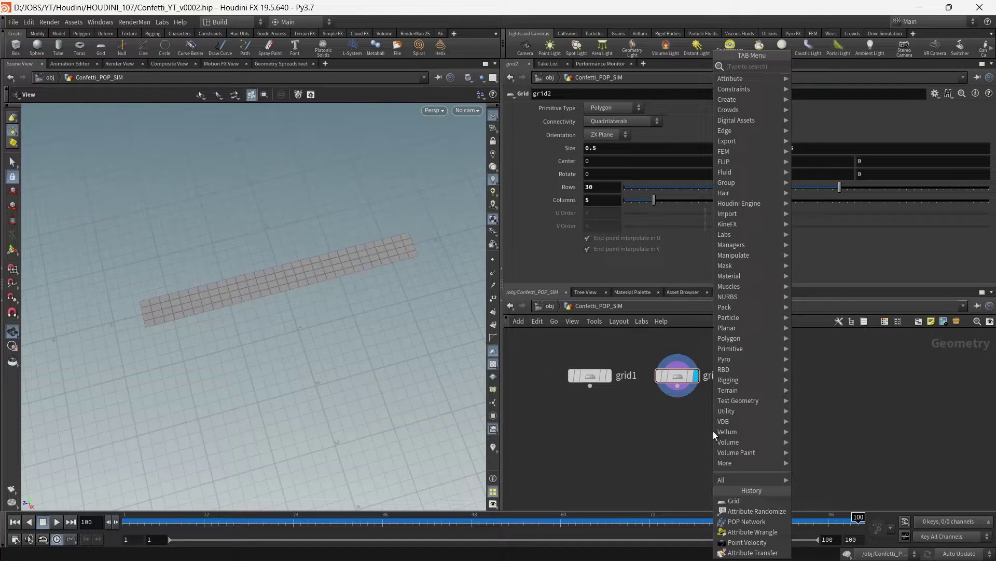
pyautogui.write('b')
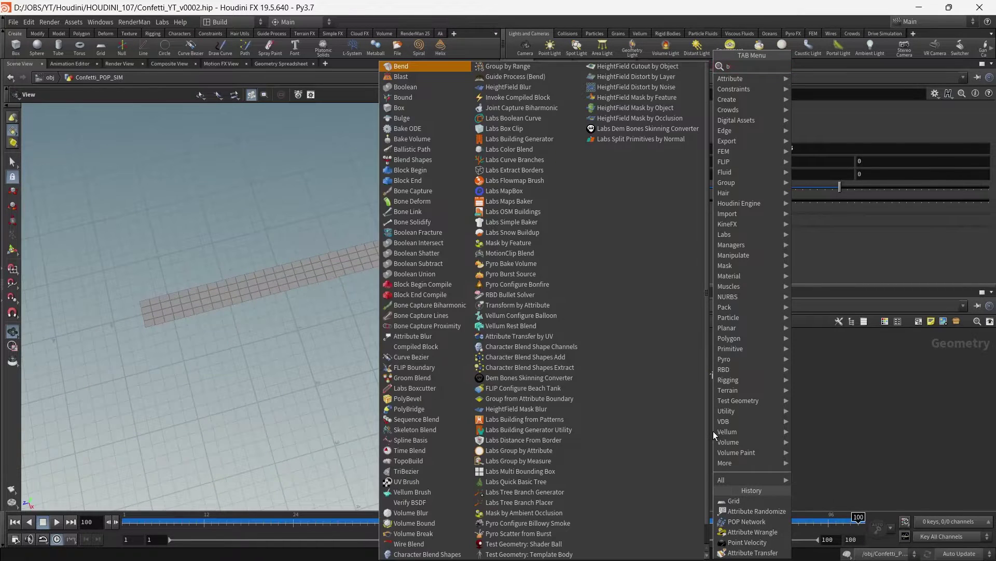
pyautogui.write('le')
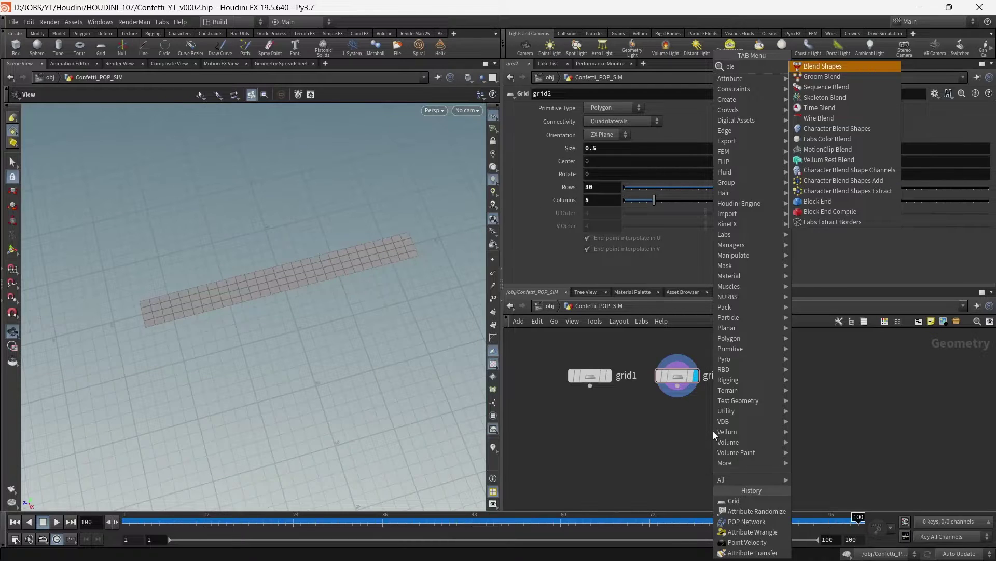
pyautogui.press('BackSpace')
pyautogui.press('BackSpace')
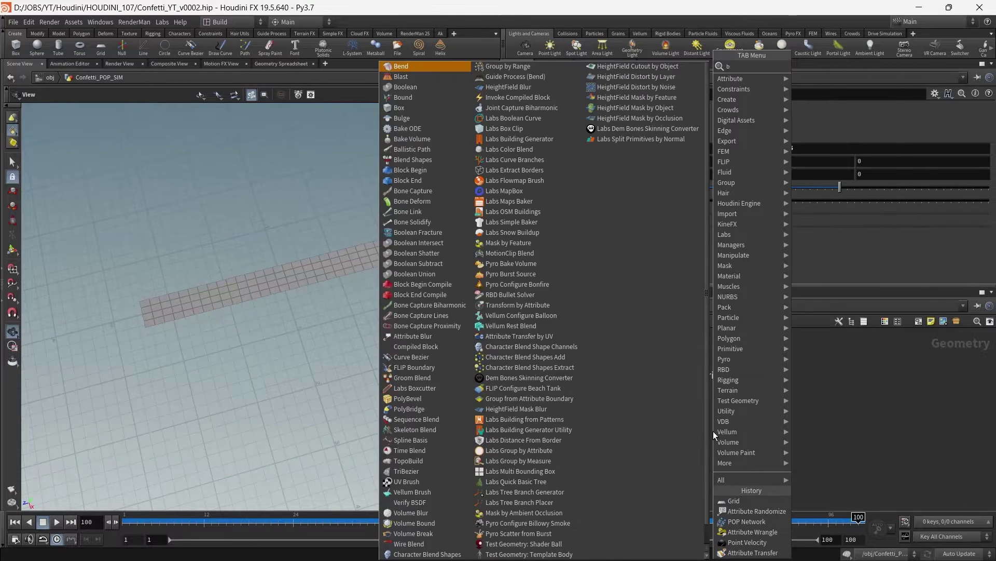
pyautogui.write('end')
pyautogui.press('Return')
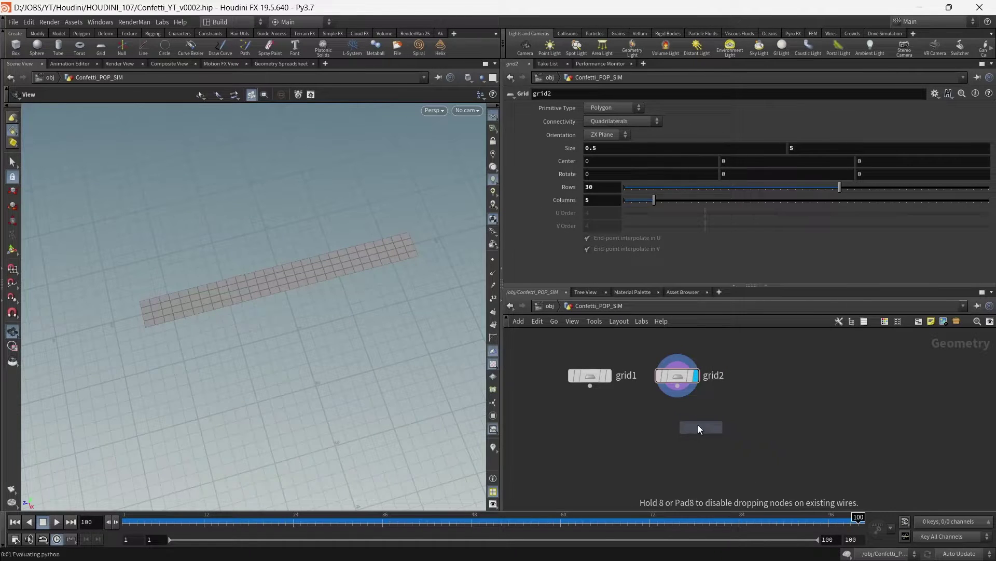
pyautogui.click(678, 418)
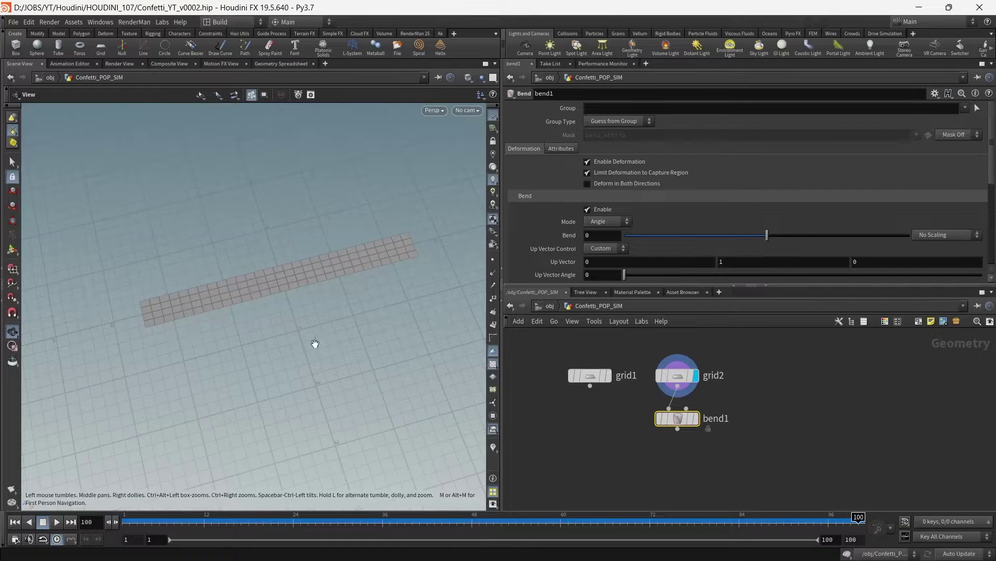
# Add a Circle node on the free side of grid1, in line with the two grids.
pyautogui.click(614, 352)
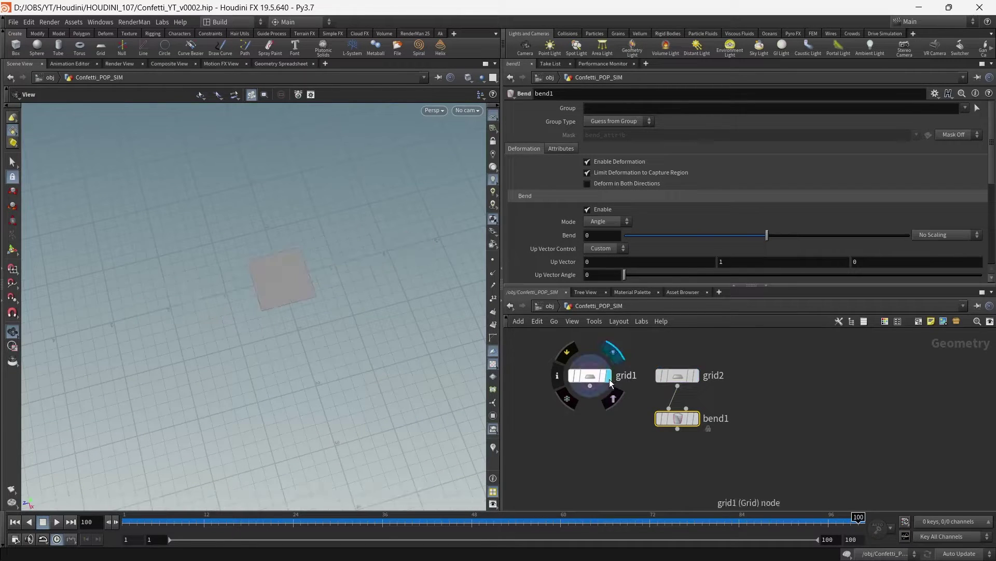
pyautogui.click(698, 380)
pyautogui.press('h')
pyautogui.press('Tab')
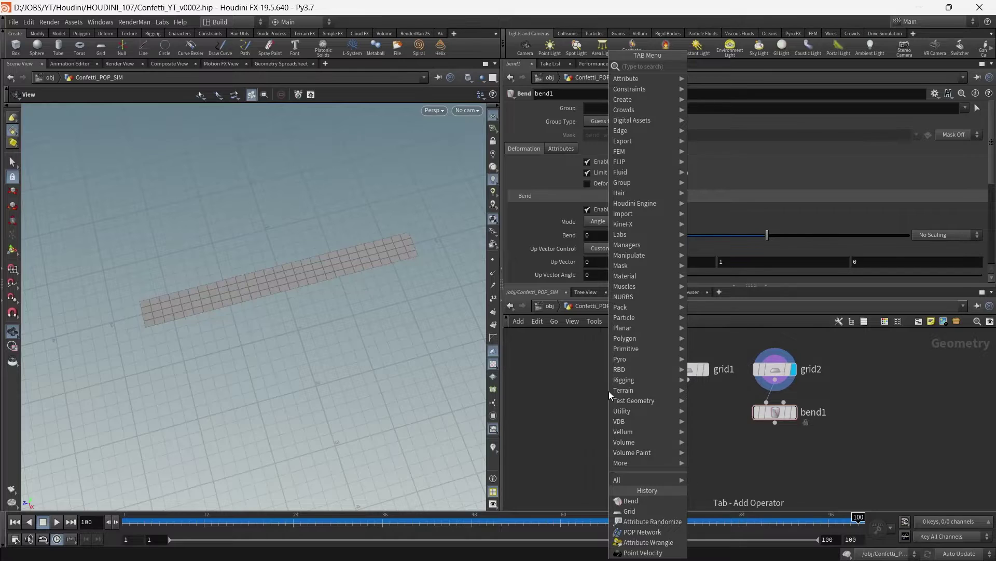
pyautogui.write('ci')
pyautogui.press('Return')
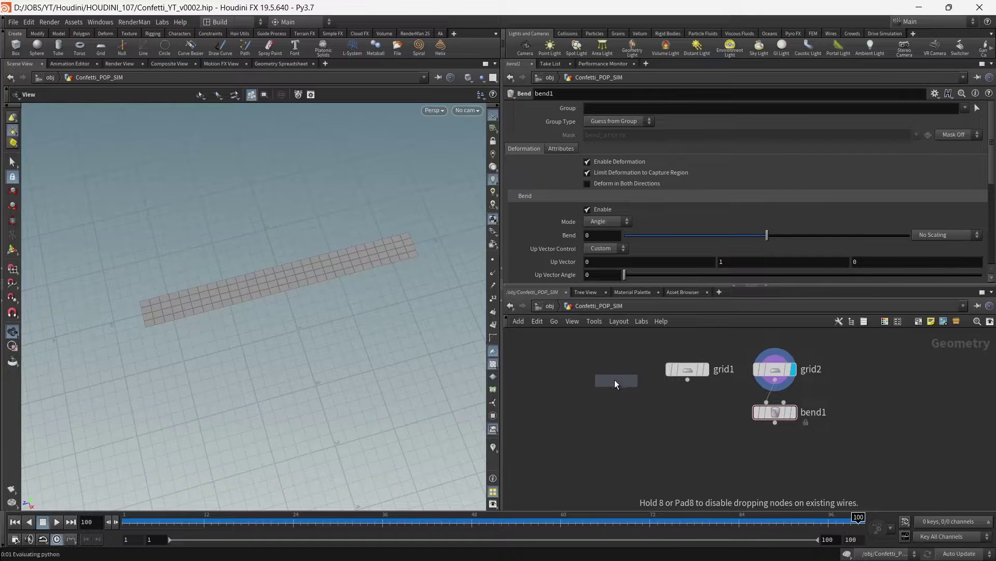
pyautogui.click(596, 366)
# Display the circle and set its orientation to ZX Plane.
pyautogui.click(613, 369)
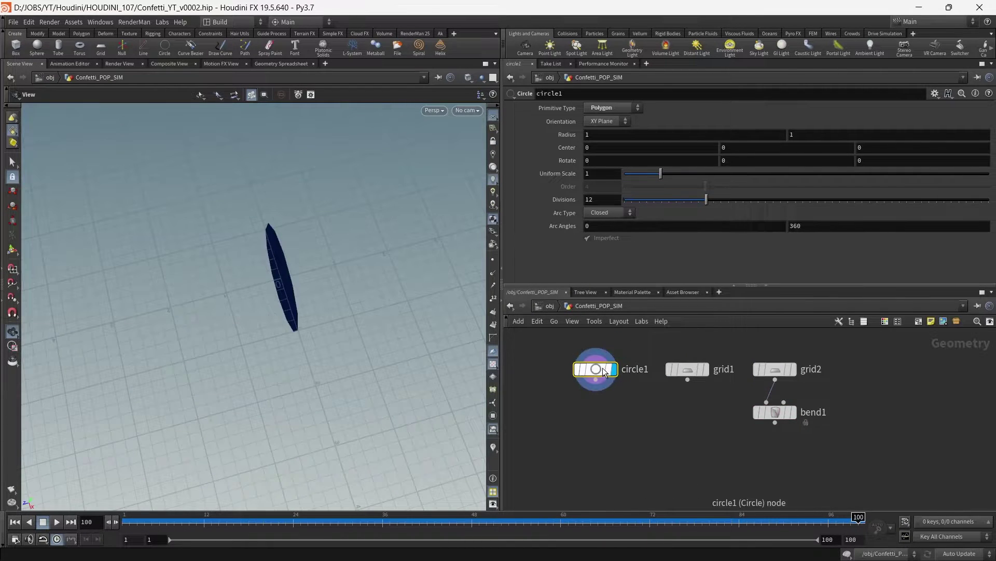
pyautogui.click(604, 121)
pyautogui.click(604, 154)
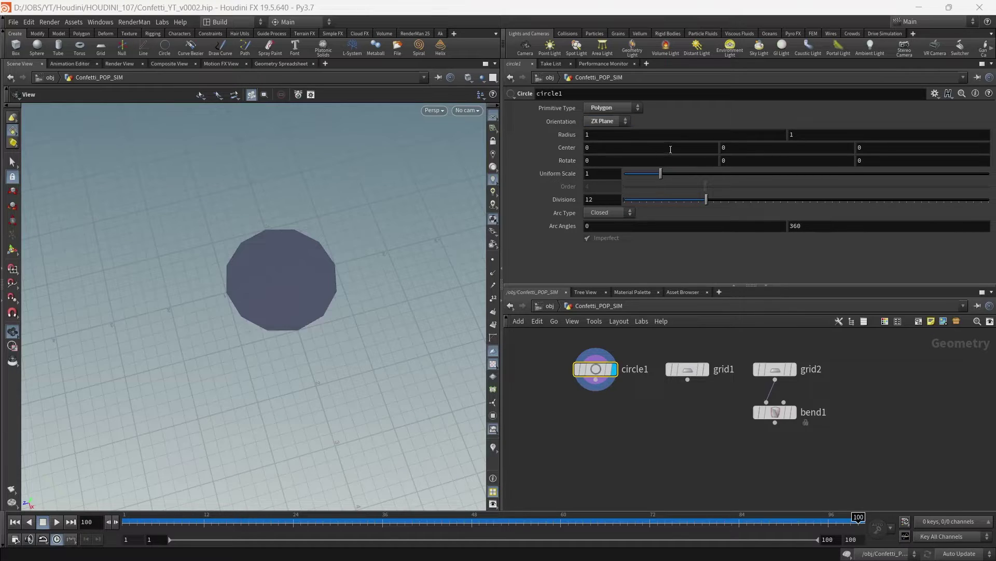
# Rotate the circle 180 degrees about the X axis.
pyautogui.click(680, 161)
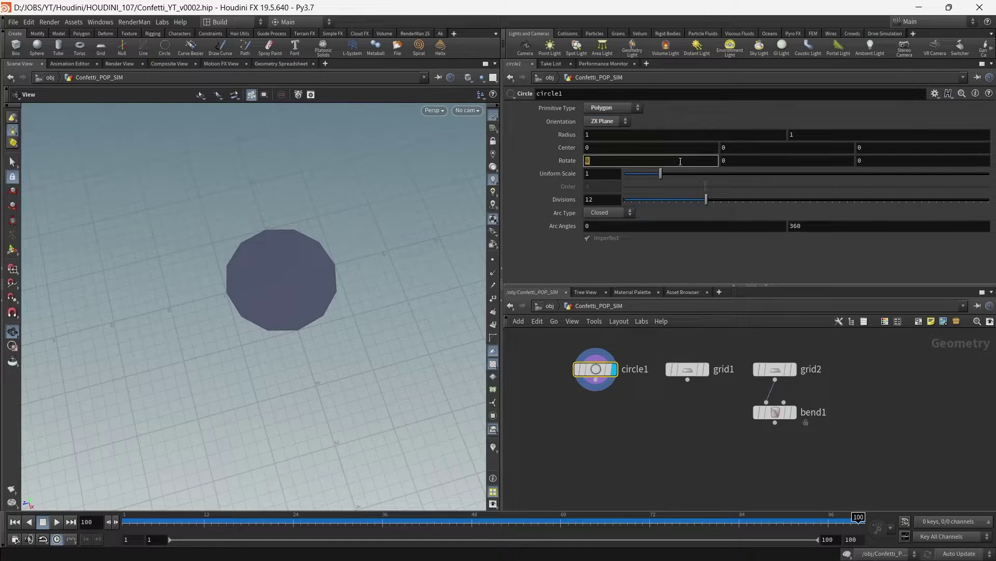
pyautogui.press('Return')
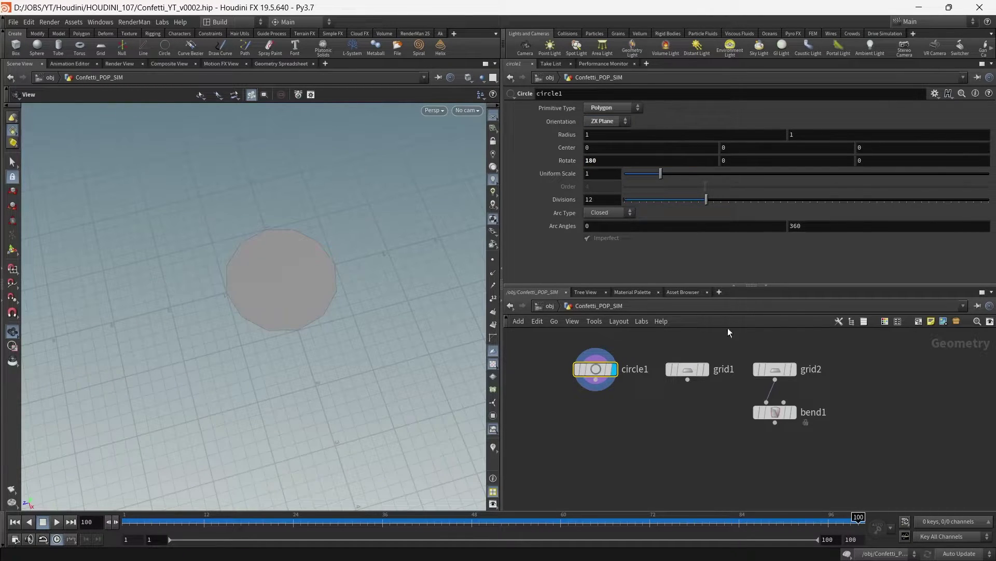
# Display bend1, move it aside, and combine circle1, grid1 and grid2 in a new Merge node below them.
pyautogui.moveTo(693, 421); pyautogui.dragTo(673, 407, button='middle')
pyautogui.scroll(-1, 686, 411)
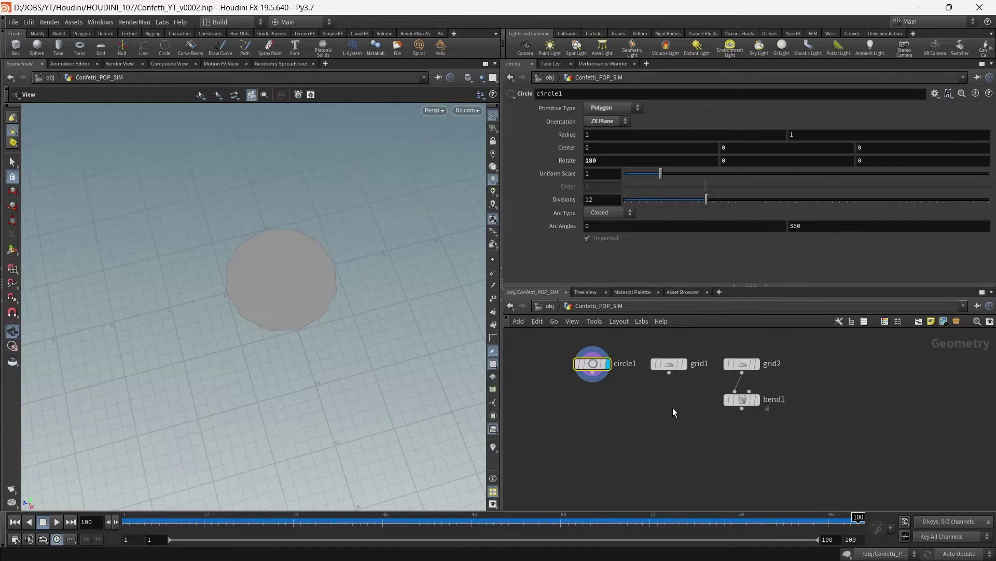
pyautogui.click(756, 402)
pyautogui.moveTo(747, 401); pyautogui.dragTo(805, 399)
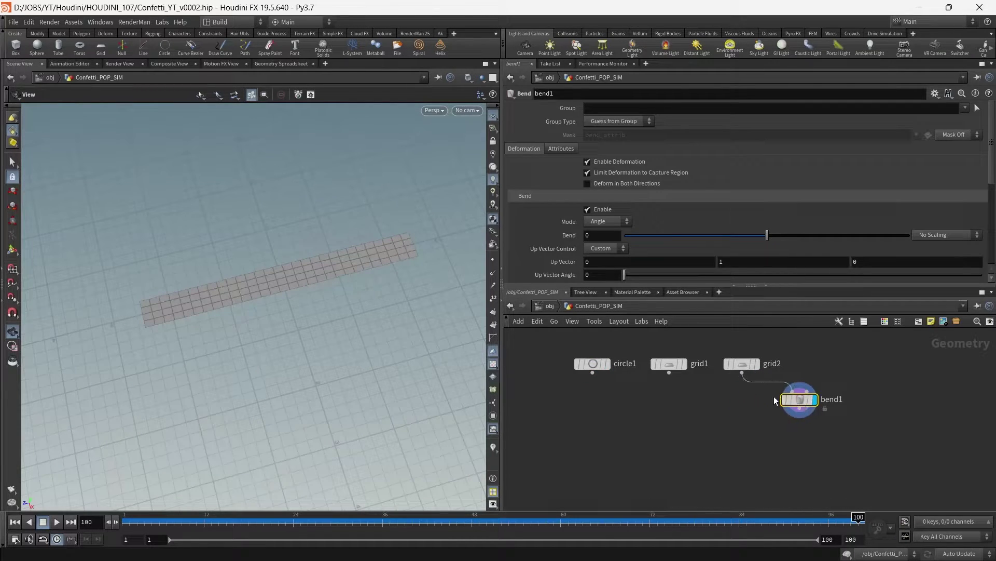
pyautogui.moveTo(566, 384); pyautogui.dragTo(685, 459)
pyautogui.click(667, 415)
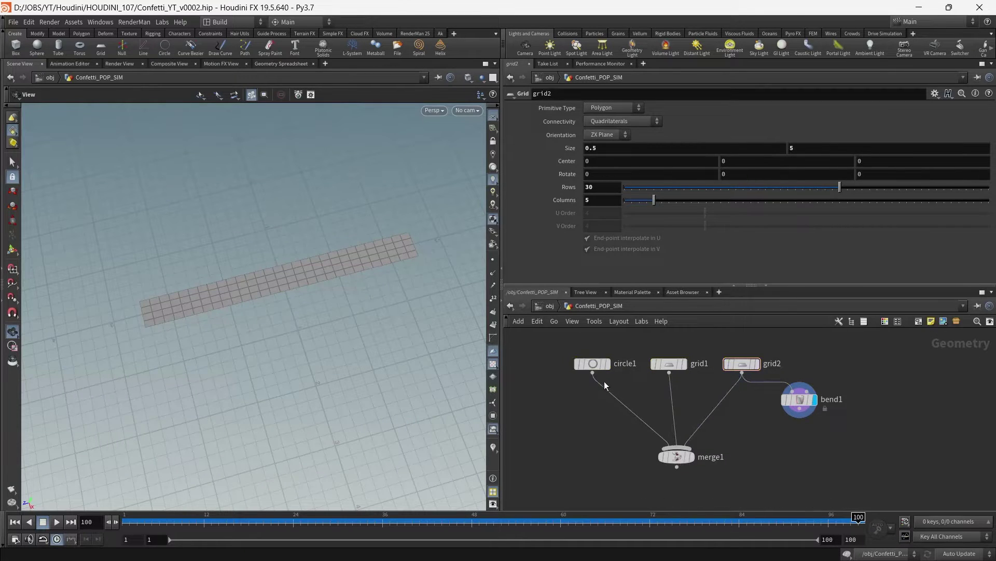
# Display circle1, grid1 and grid2 one after another to check each confetti shape.
pyautogui.click(607, 363)
pyautogui.click(685, 363)
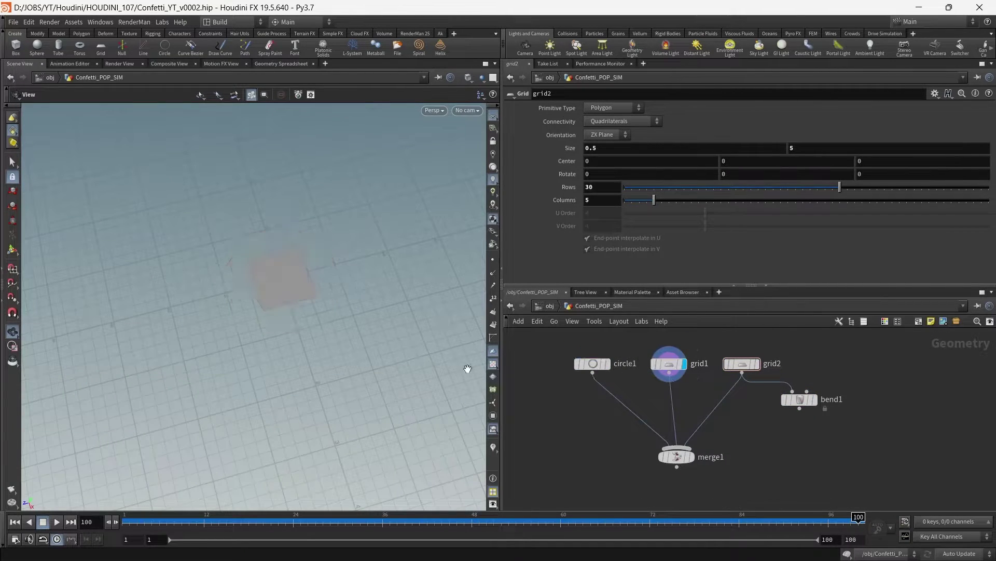
pyautogui.click(756, 363)
pyautogui.moveTo(291, 275); pyautogui.dragTo(305, 317)
pyautogui.moveTo(333, 232); pyautogui.dragTo(328, 268)
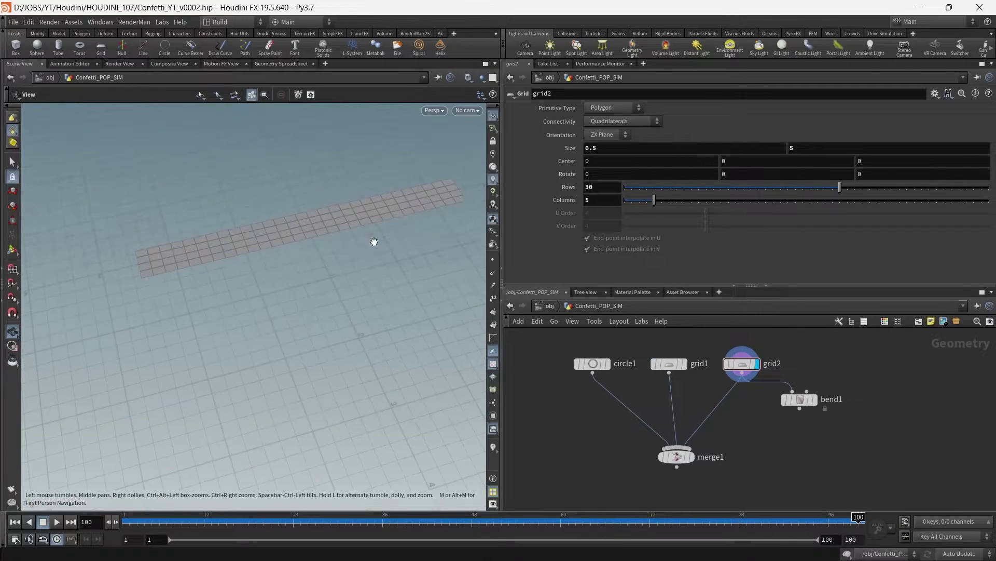
# Set bend1's capture region along the strip's centreline from one end to the other, about 5 units long.
pyautogui.scroll(-1, 399, 257)
pyautogui.moveTo(755, 402); pyautogui.dragTo(673, 412, button='middle')
pyautogui.click(734, 409)
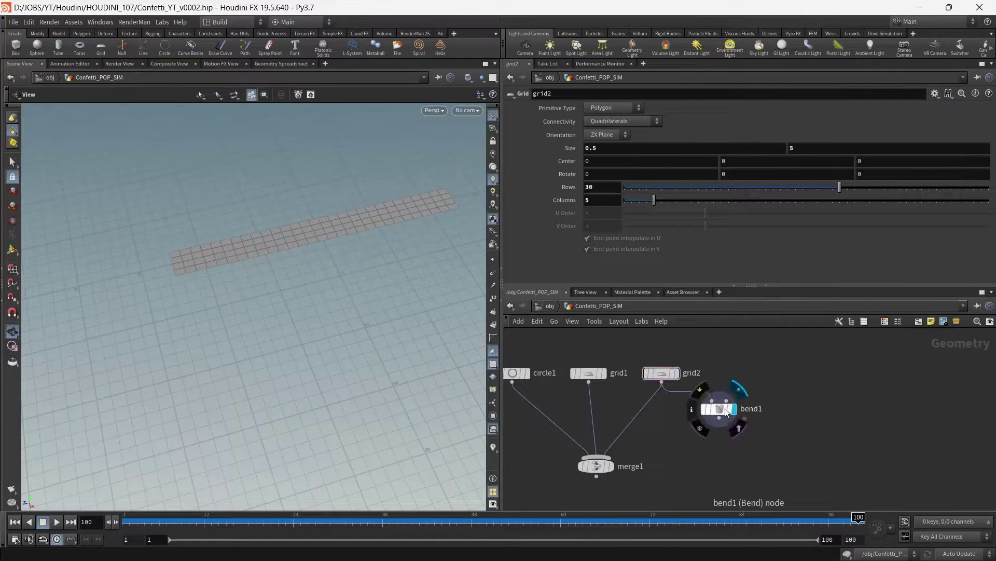
pyautogui.click(720, 408)
pyautogui.scroll(-2, 285, 296)
pyautogui.scroll(-2, 752, 210)
pyautogui.scroll(-3, 751, 211)
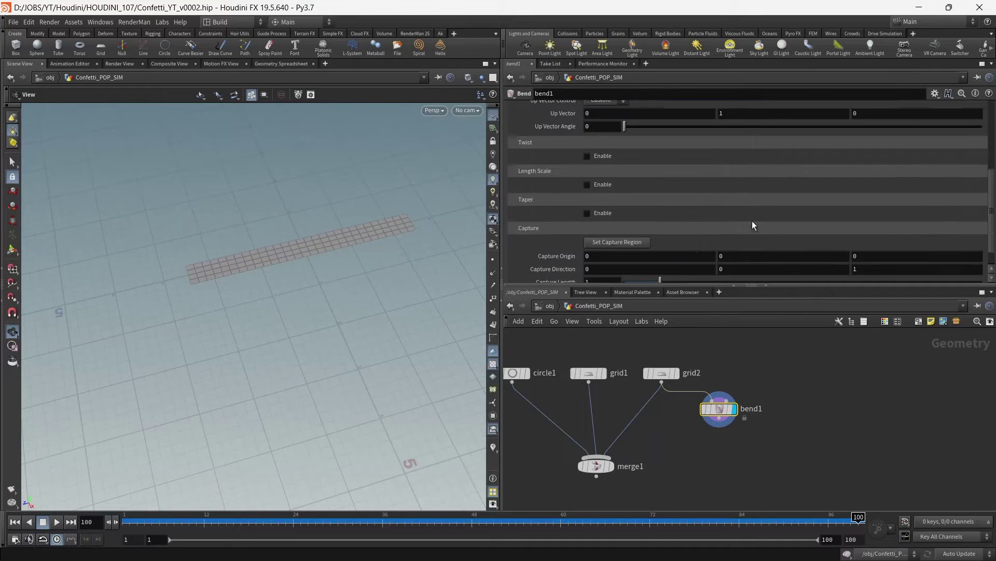
pyautogui.moveTo(316, 260); pyautogui.dragTo(303, 280)
pyautogui.hotkey('space', '2')
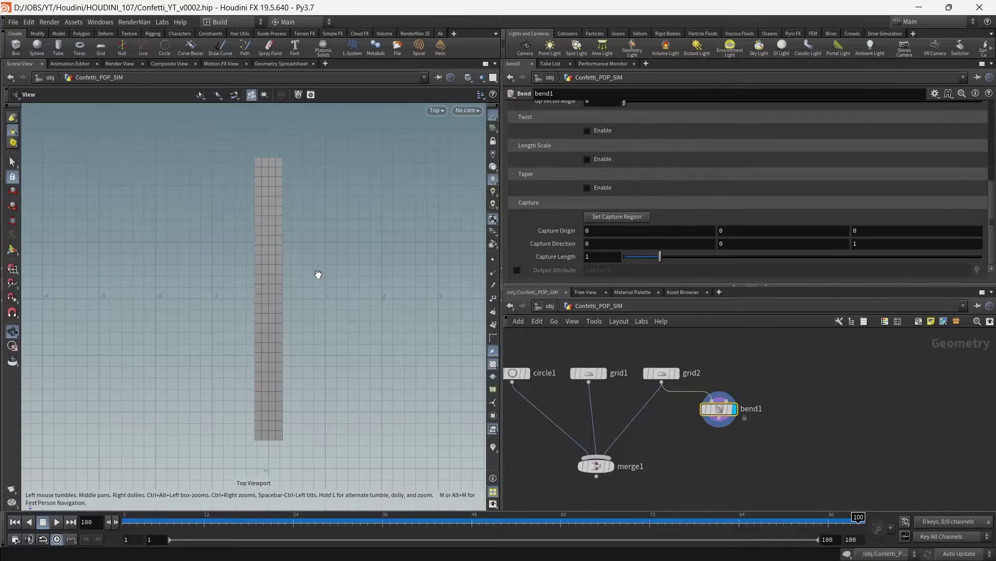
pyautogui.click(627, 217)
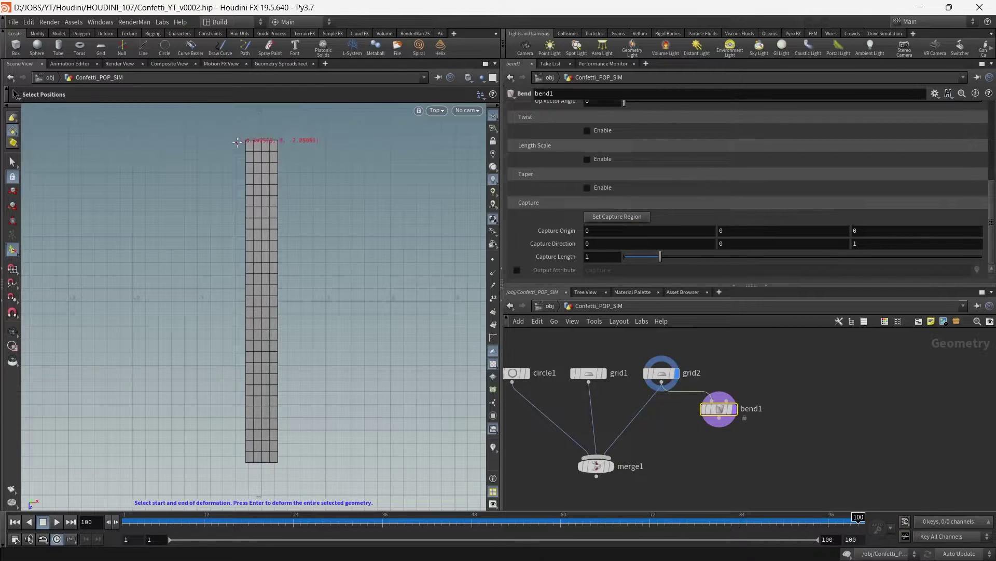
pyautogui.moveTo(261, 139); pyautogui.dragTo(262, 460)
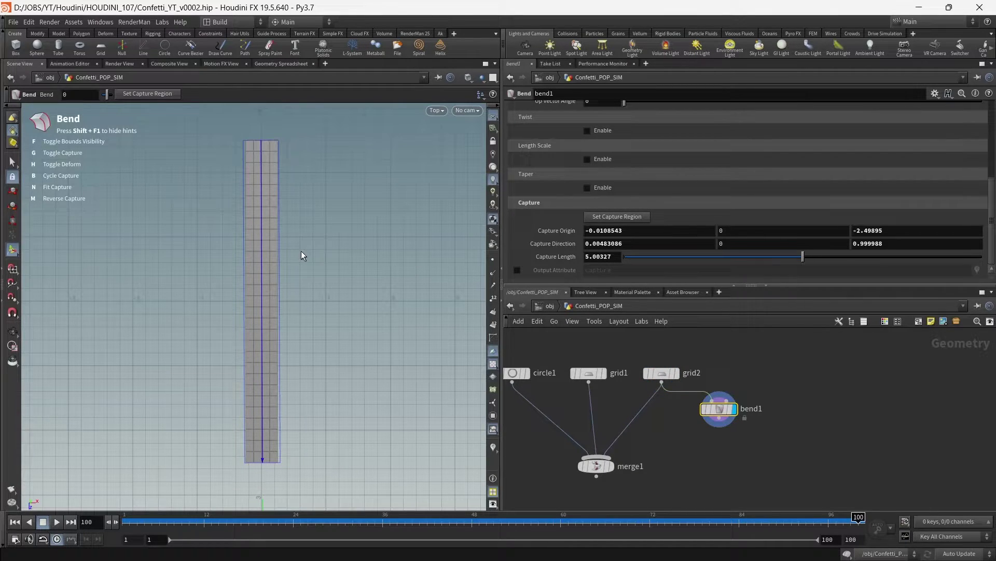
pyautogui.press('Escape')
# Reset bend1's capture direction to its default and set the capture origin to 0, 0, -2.5.
pyautogui.moveTo(303, 256); pyautogui.dragTo(363, 252)
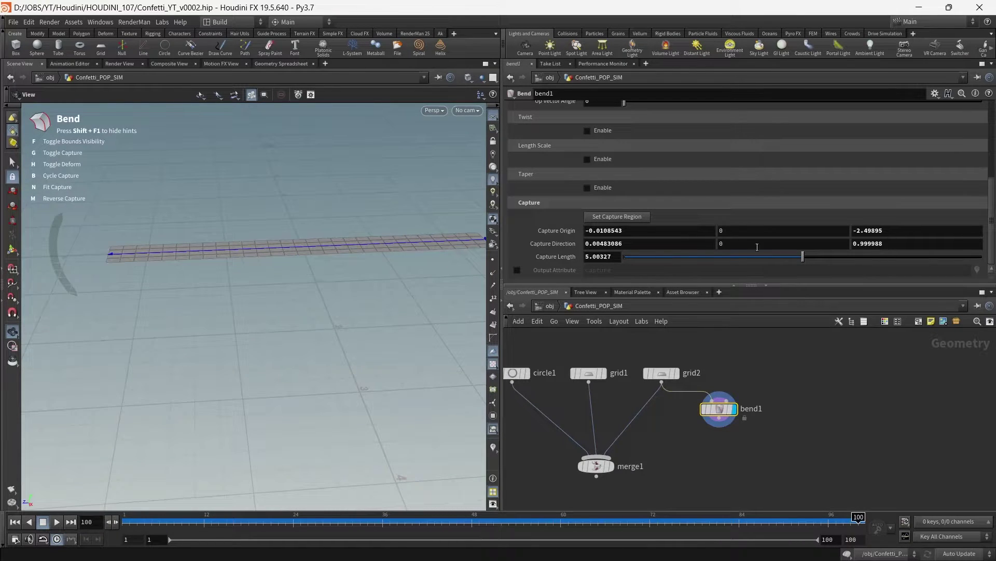
pyautogui.keyDown('ctrl'); pyautogui.middleClick(568, 244); pyautogui.keyUp('ctrl')
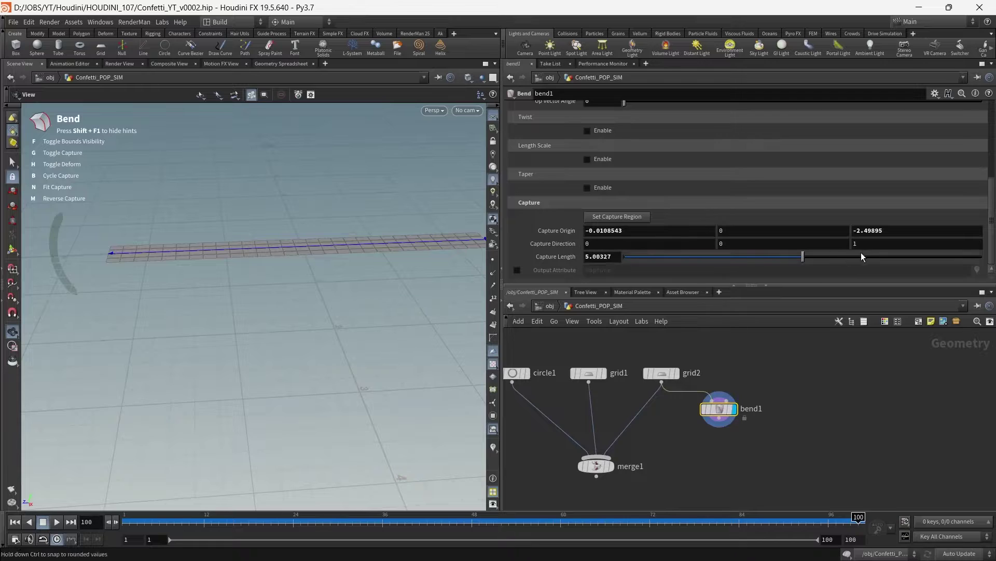
pyautogui.click(875, 243)
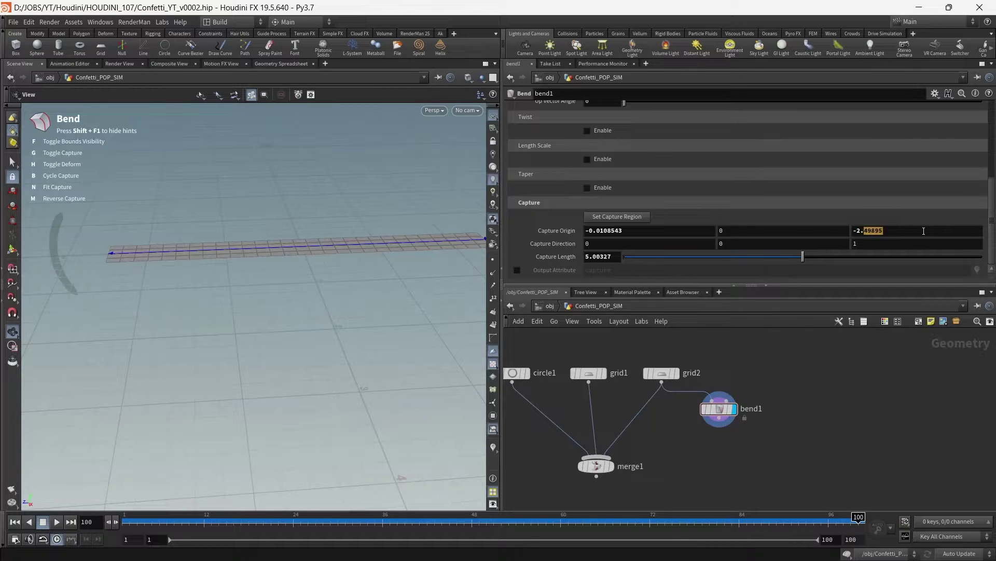
pyautogui.write('5')
pyautogui.press('Return')
pyautogui.write('0')
pyautogui.press('Return')
# Enable Twist on bend1 and set it to 180.
pyautogui.moveTo(218, 224); pyautogui.dragTo(385, 266)
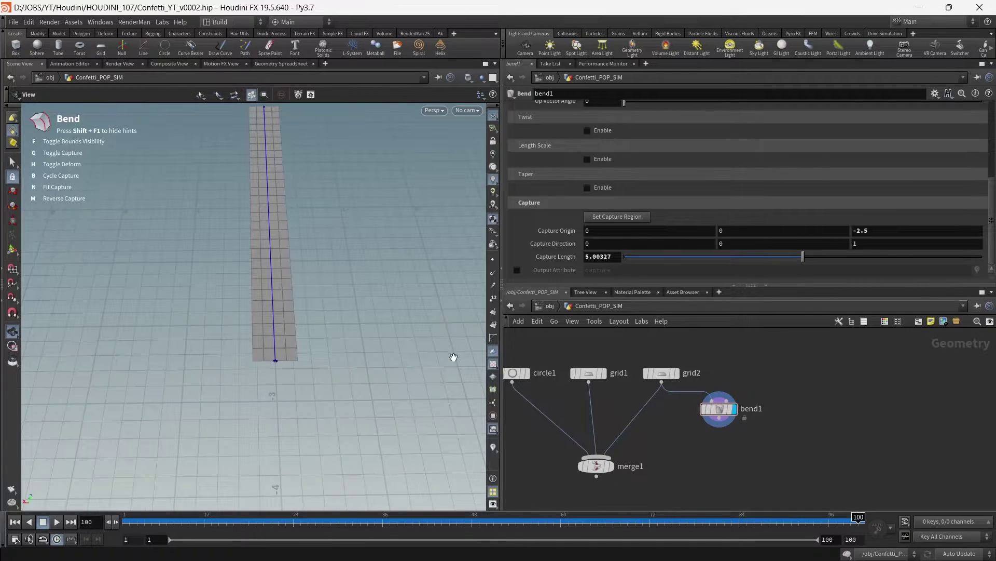
pyautogui.moveTo(453, 357); pyautogui.dragTo(249, 279)
pyautogui.scroll(3, 675, 187)
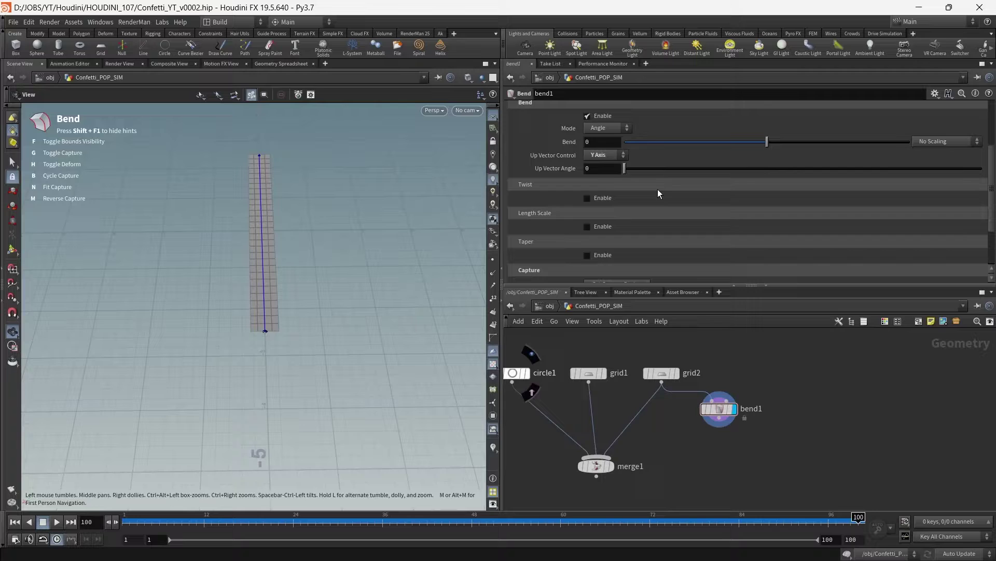
pyautogui.click(587, 198)
pyautogui.click(612, 207)
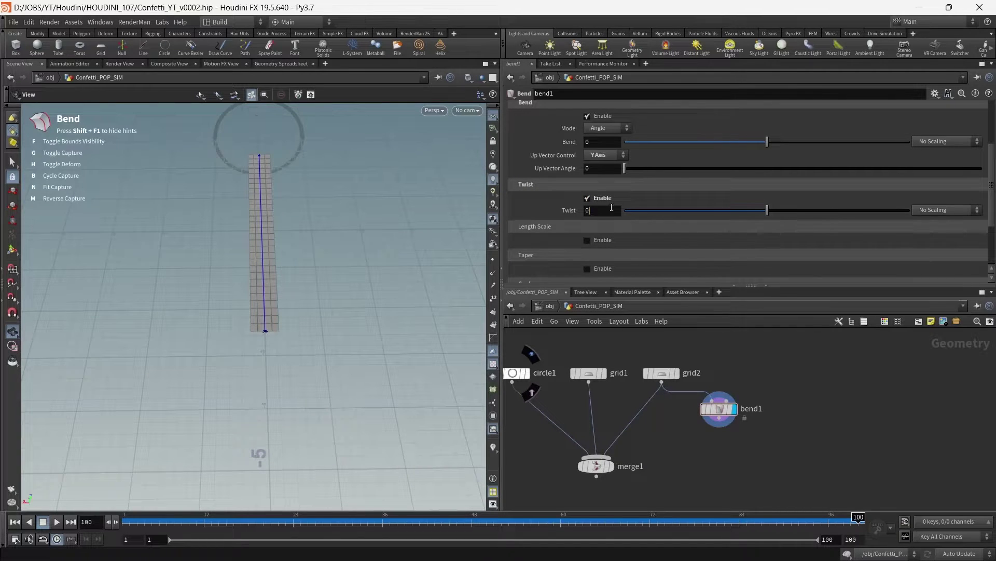
pyautogui.write('180')
pyautogui.press('Return')
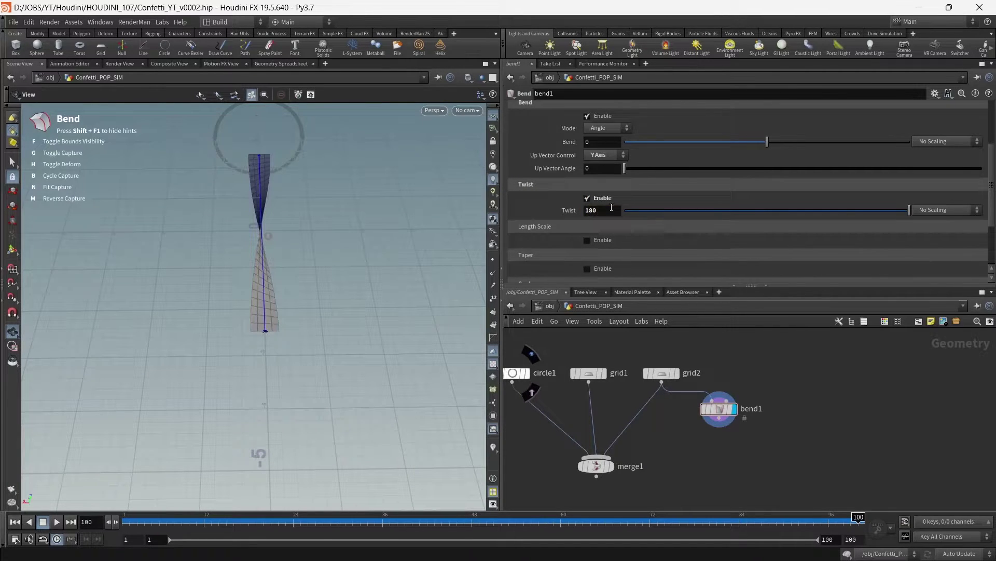
# Duplicate bend1 to its free side, wired to grid2, and set the copy's twist to 360.
pyautogui.moveTo(271, 223); pyautogui.dragTo(140, 210)
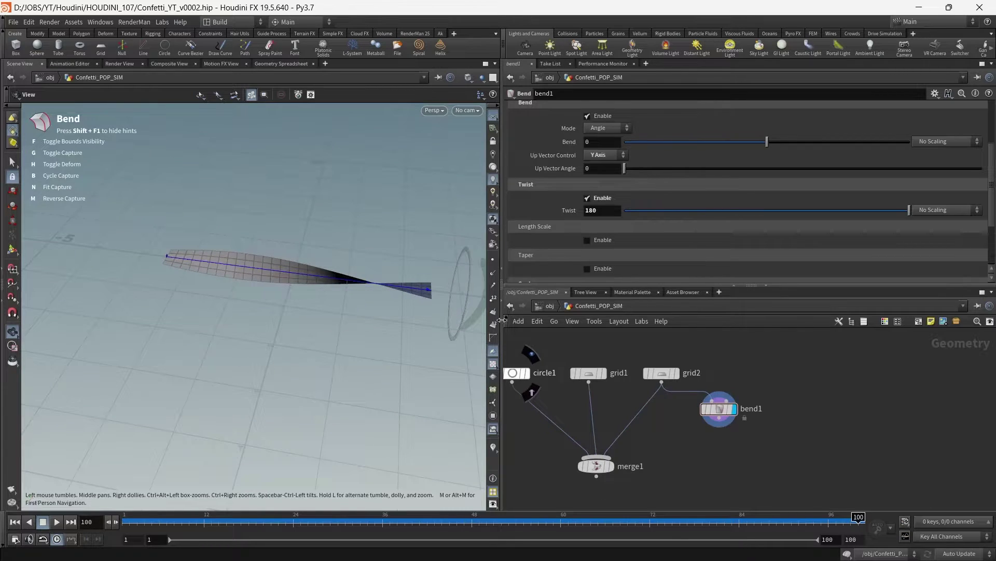
pyautogui.moveTo(797, 446); pyautogui.dragTo(788, 447, button='middle')
pyautogui.keyDown('alt'); pyautogui.moveTo(712, 412); pyautogui.dragTo(814, 412); pyautogui.keyUp('alt')
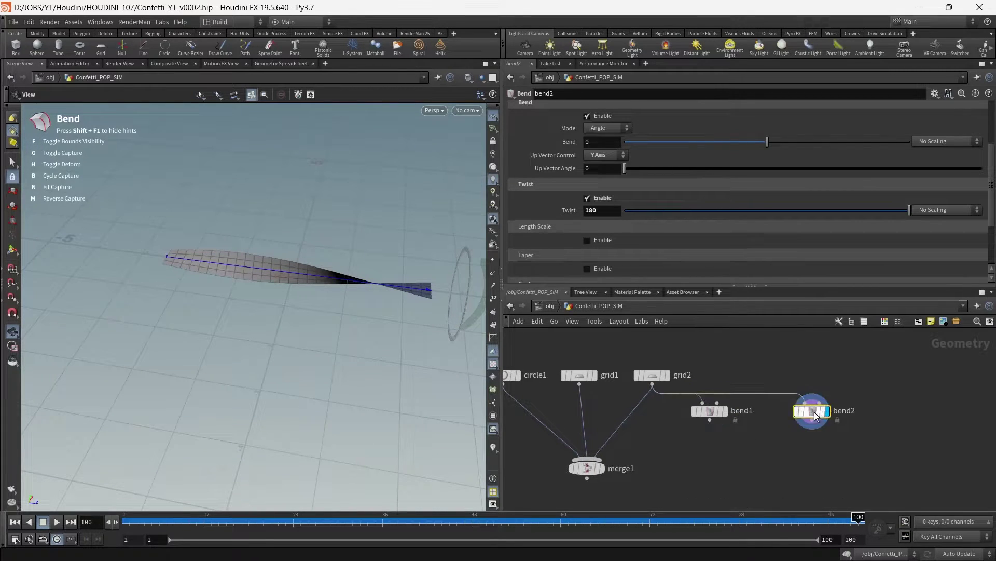
pyautogui.write('360')
pyautogui.press('Return')
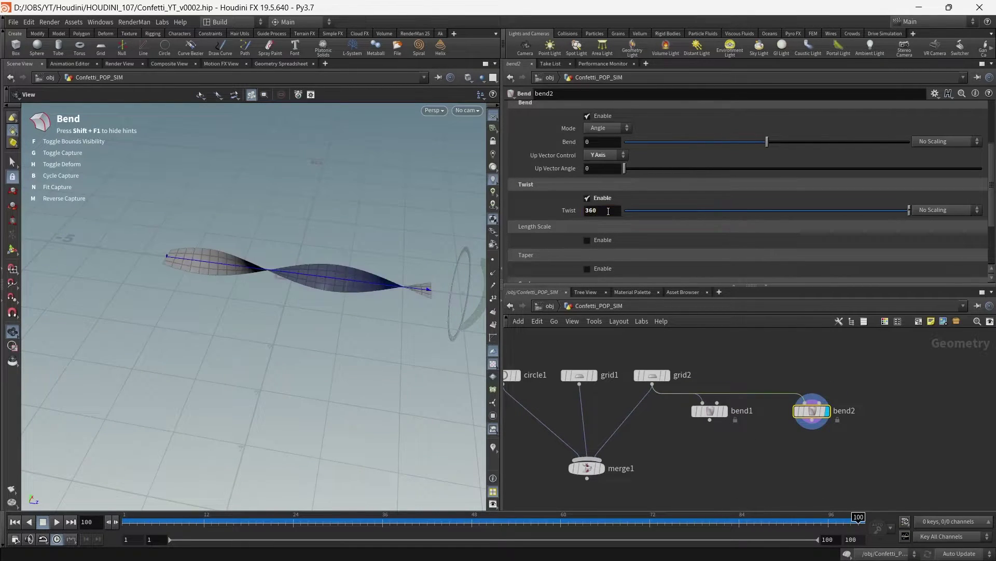
# Duplicate bend2 beside it, wired to grid2, and set the copy's twist to 720.
pyautogui.keyDown('alt'); pyautogui.moveTo(810, 412); pyautogui.dragTo(891, 415); pyautogui.keyUp('alt')
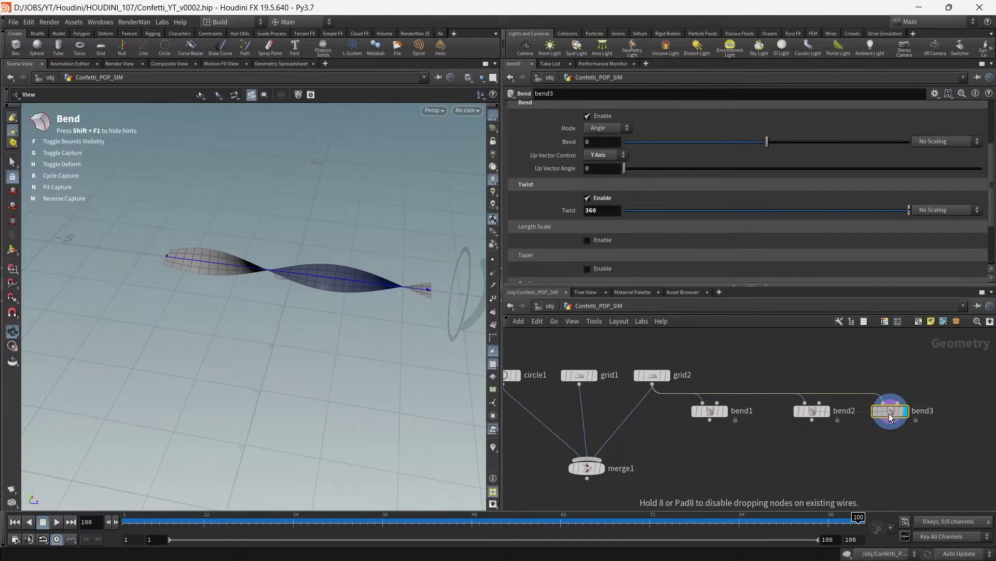
pyautogui.click(614, 211)
pyautogui.write('720')
pyautogui.press('Return')
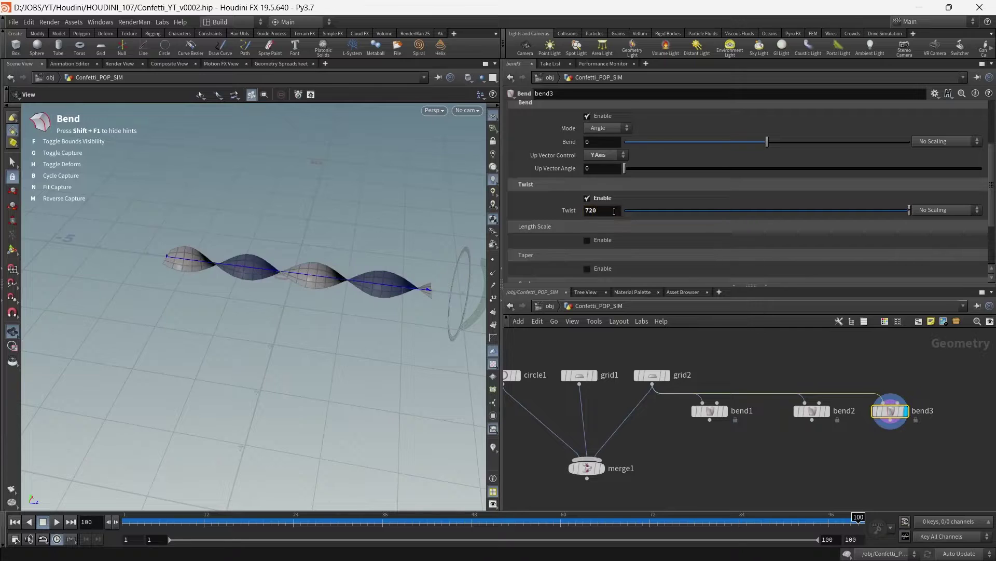
# Set bend3's up vector control to X Axis and its bend angle to 90.
pyautogui.keyDown('alt'); pyautogui.moveTo(270, 287); pyautogui.dragTo(399, 312); pyautogui.keyUp('alt')
pyautogui.scroll(-2, 882, 453)
pyautogui.moveTo(882, 453); pyautogui.dragTo(789, 453, button='middle')
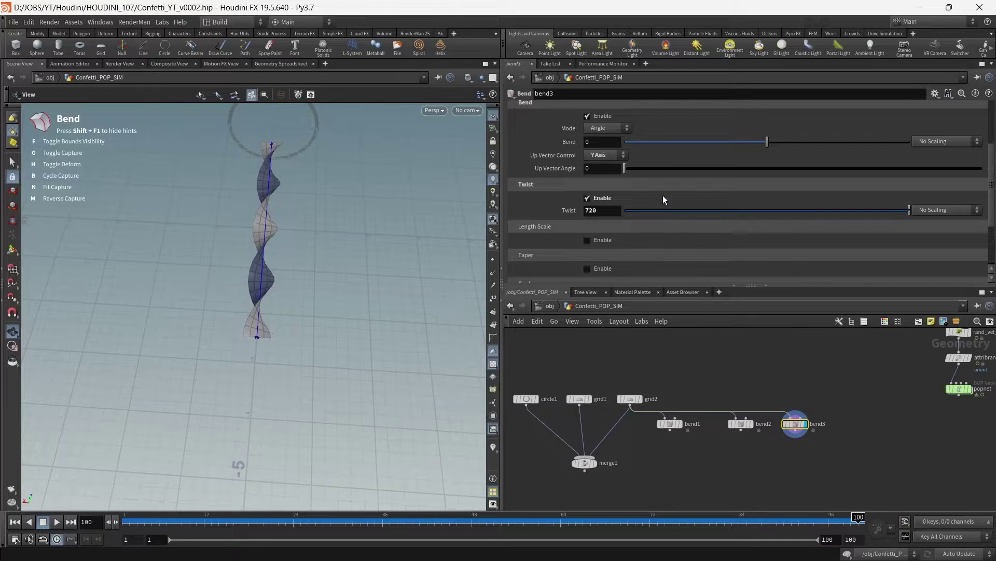
pyautogui.moveTo(768, 142); pyautogui.dragTo(815, 142)
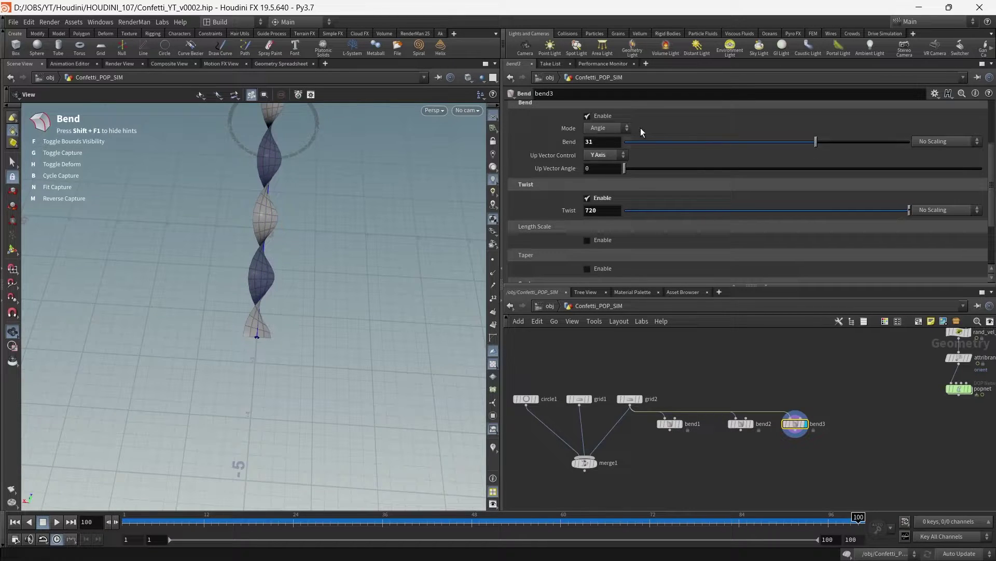
pyautogui.click(596, 165)
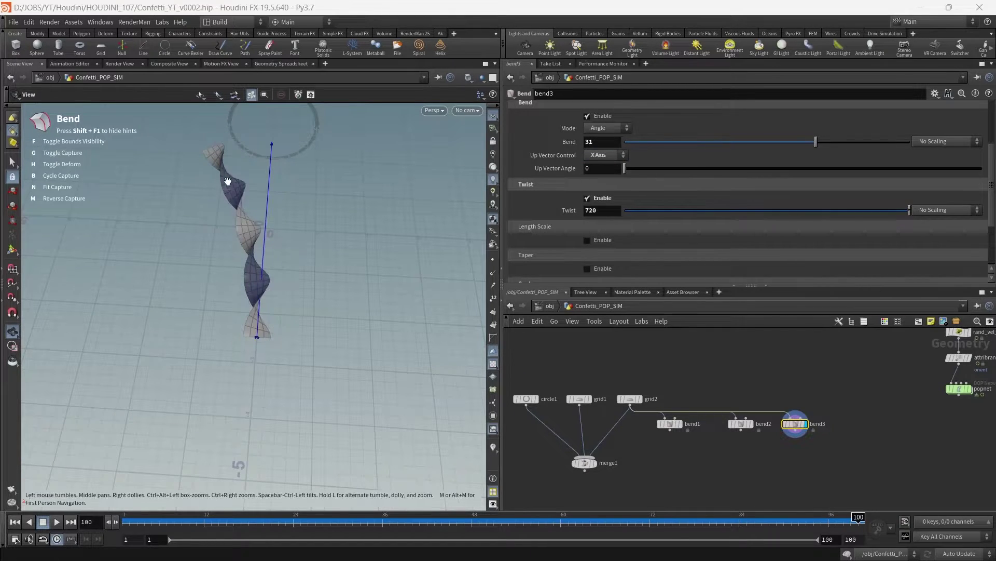
pyautogui.keyDown('alt'); pyautogui.moveTo(225, 176); pyautogui.dragTo(291, 171); pyautogui.keyUp('alt')
pyautogui.moveTo(816, 141); pyautogui.dragTo(912, 144)
pyautogui.keyDown('alt'); pyautogui.moveTo(228, 188); pyautogui.dragTo(354, 208); pyautogui.keyUp('alt')
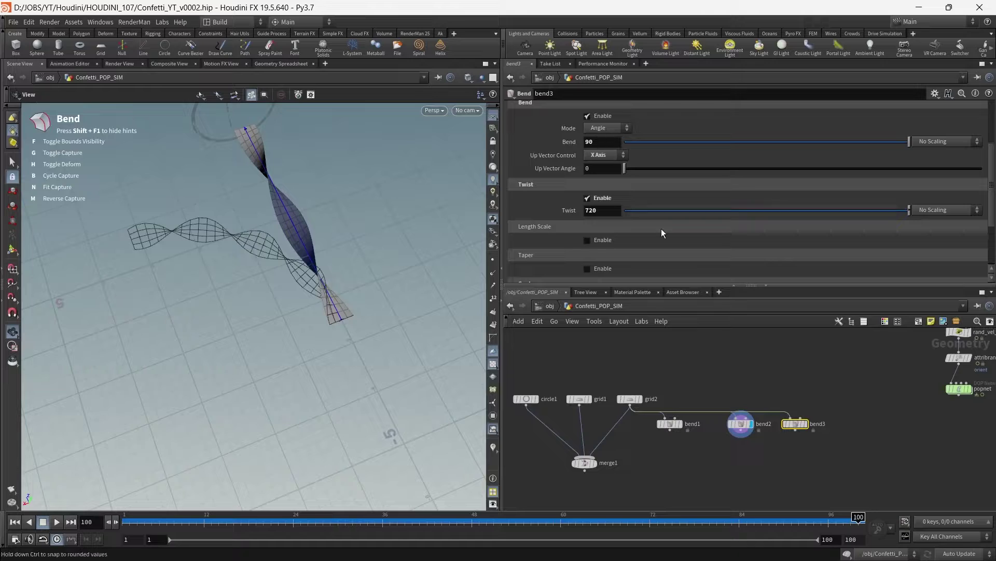
# Set bend2's bend angle to 45 and its up vector control to X Axis.
pyautogui.click(739, 425)
pyautogui.click(607, 146)
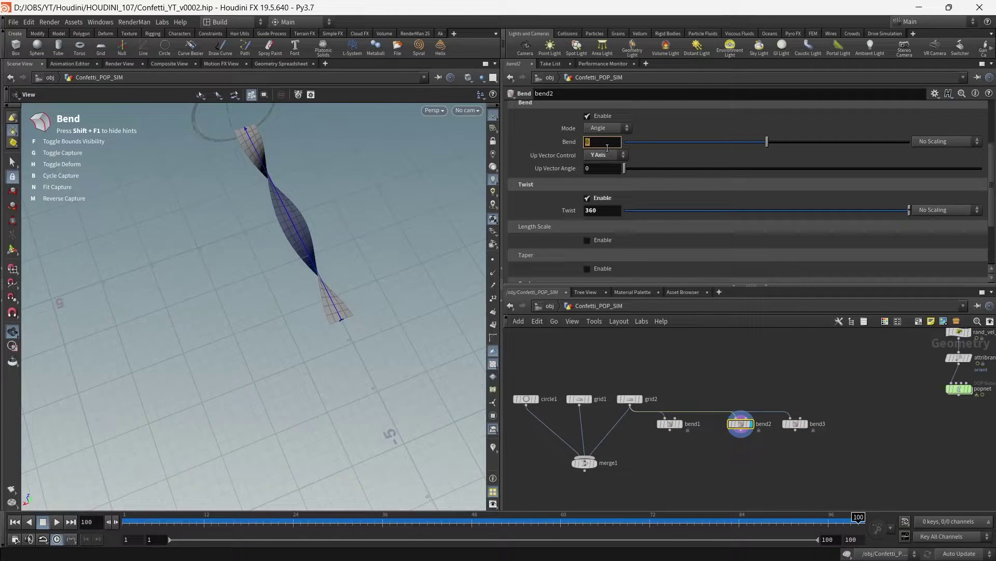
pyautogui.write('45')
pyautogui.press('Return')
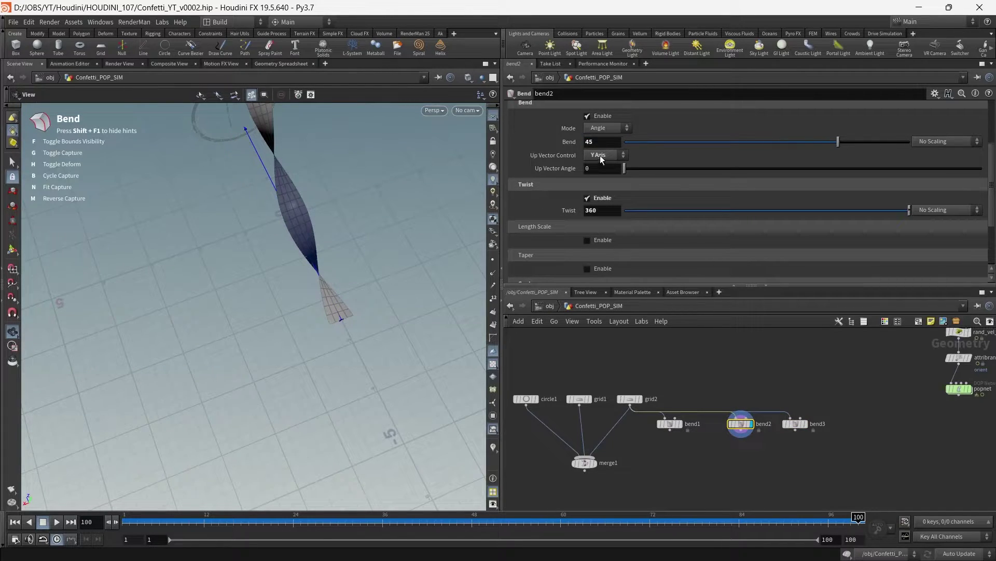
pyautogui.click(600, 155)
pyautogui.click(608, 167)
pyautogui.moveTo(276, 218); pyautogui.dragTo(213, 207)
# Display bend1 and wire the outputs of bend1, bend2 and bend3 into merge1.
pyautogui.click(681, 424)
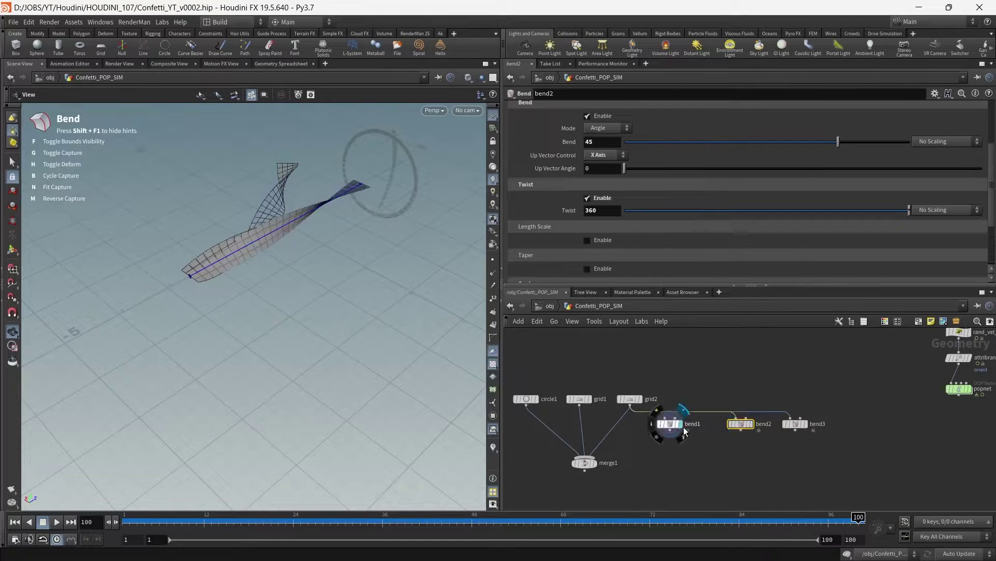
pyautogui.moveTo(298, 212); pyautogui.dragTo(325, 235)
pyautogui.click(718, 461)
pyautogui.scroll(1, 677, 446)
pyautogui.scroll(1, 676, 447)
pyautogui.moveTo(645, 396); pyautogui.dragTo(550, 460)
pyautogui.moveTo(619, 491); pyautogui.dragTo(640, 447, button='middle')
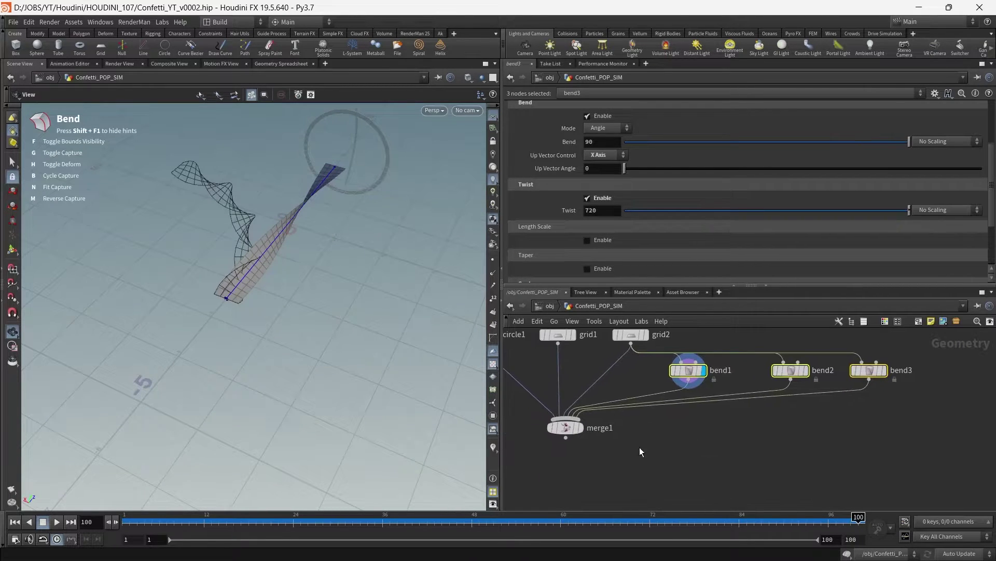
# Move merge1 down below grid2 and display the merged confetti shapes.
pyautogui.moveTo(565, 426); pyautogui.dragTo(635, 464)
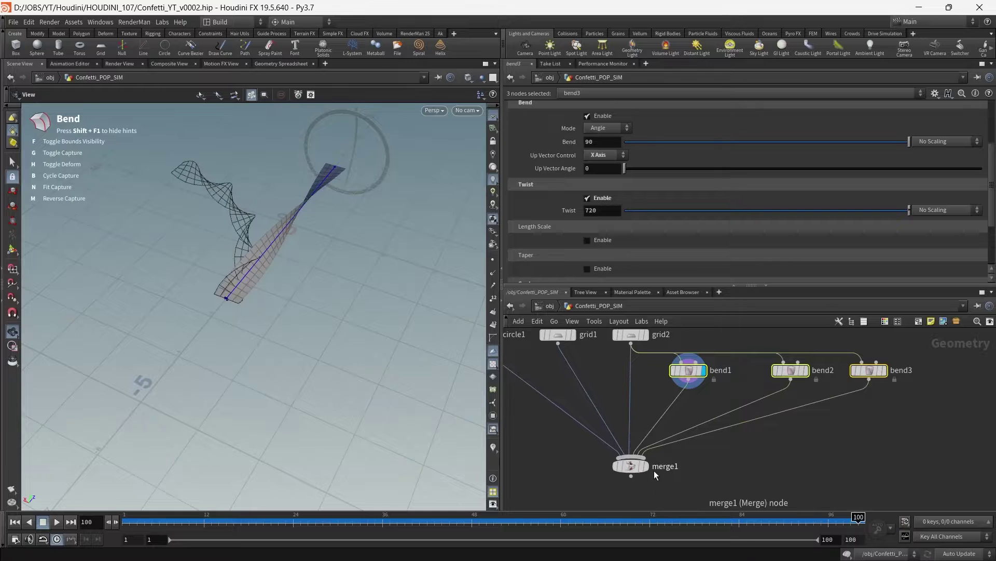
pyautogui.click(646, 467)
pyautogui.click(722, 474)
pyautogui.scroll(-3, 723, 473)
pyautogui.moveTo(283, 244); pyautogui.dragTo(272, 282)
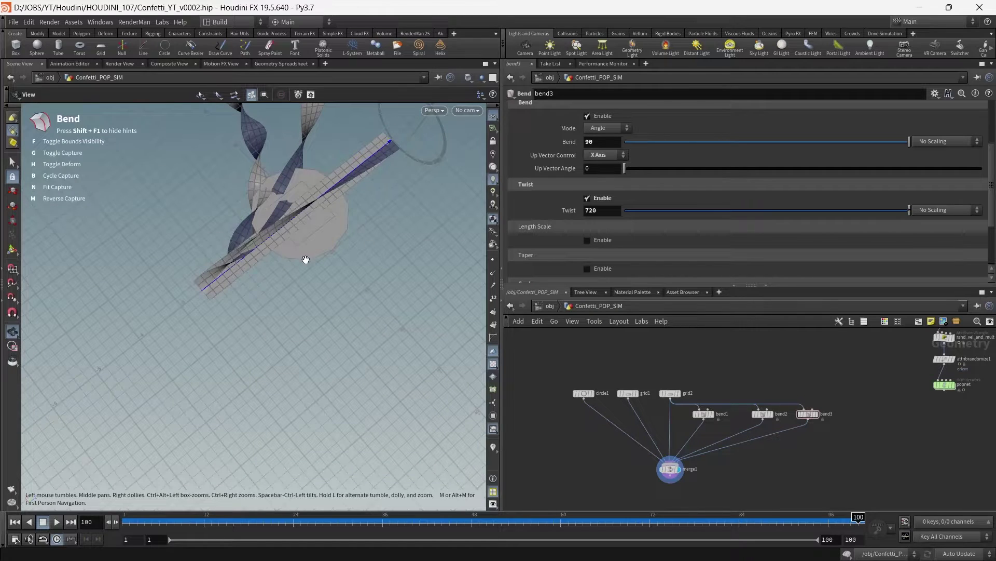
pyautogui.scroll(-4, 718, 445)
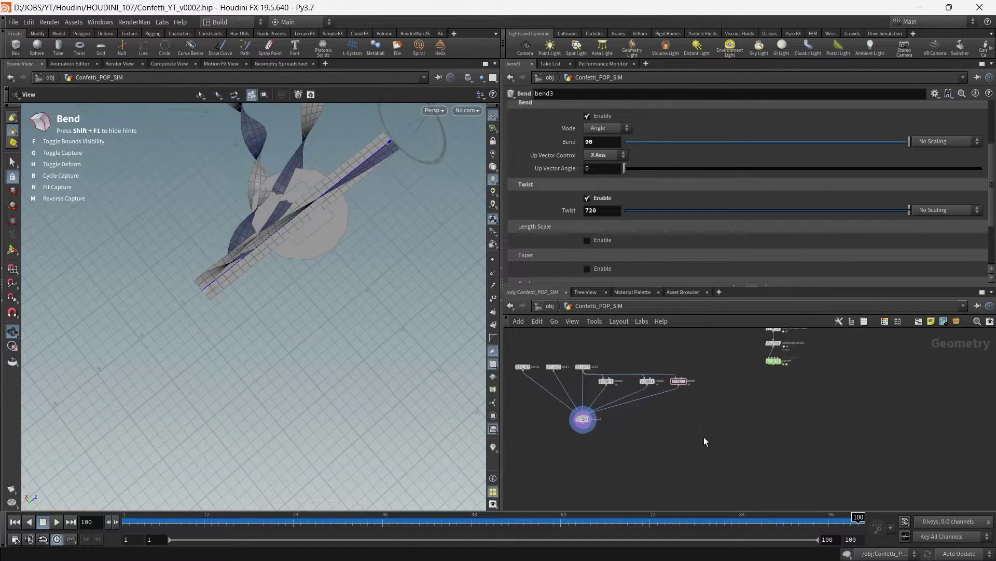
# Add a Copy to Points node below the bend nodes and enable its Pack and Instance option.
pyautogui.scroll(-1, 704, 437)
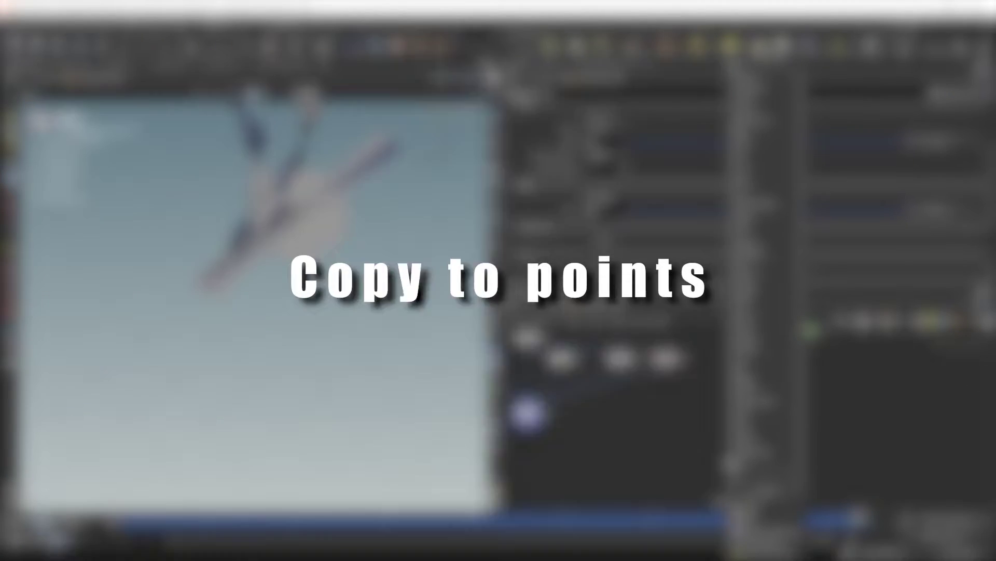
pyautogui.write('copy')
pyautogui.press('Return')
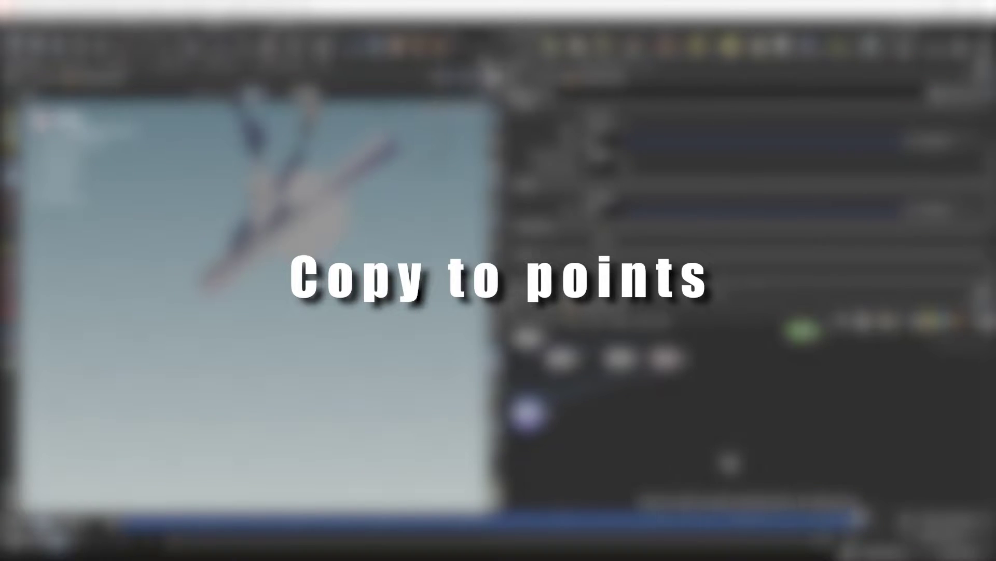
pyautogui.write('copto')
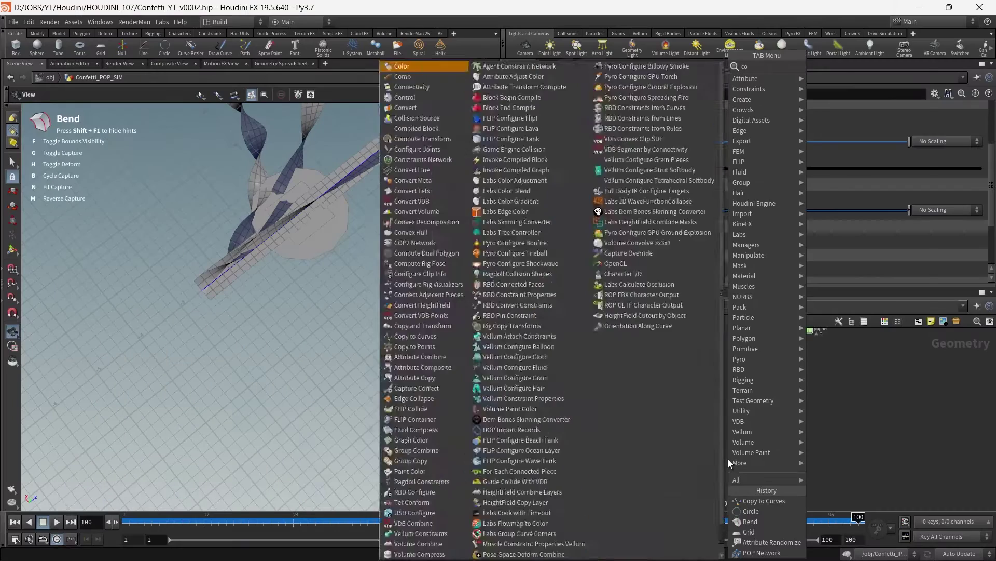
pyautogui.press('Down')
pyautogui.press('Return')
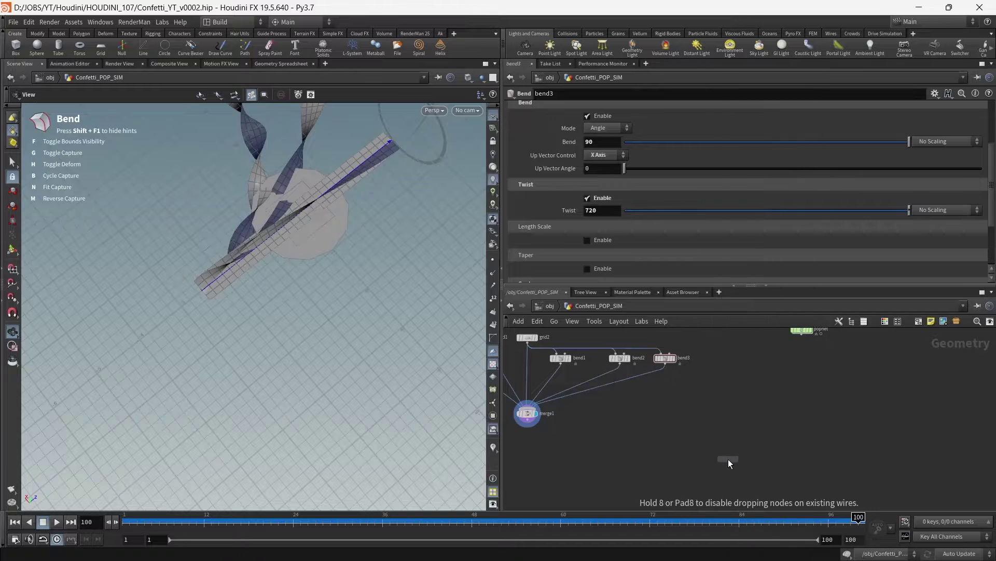
pyautogui.click(728, 458)
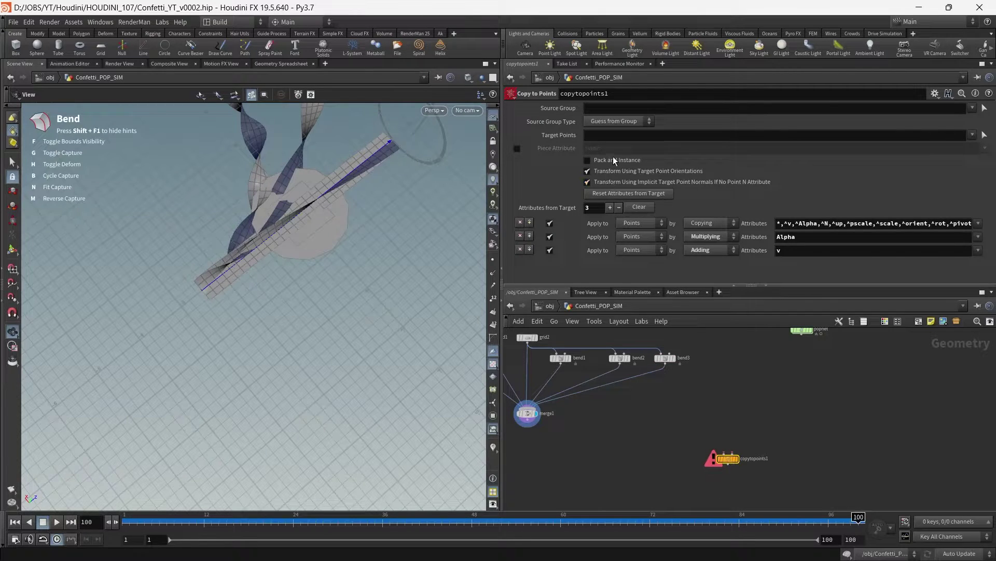
pyautogui.click(614, 160)
pyautogui.scroll(-2, 855, 423)
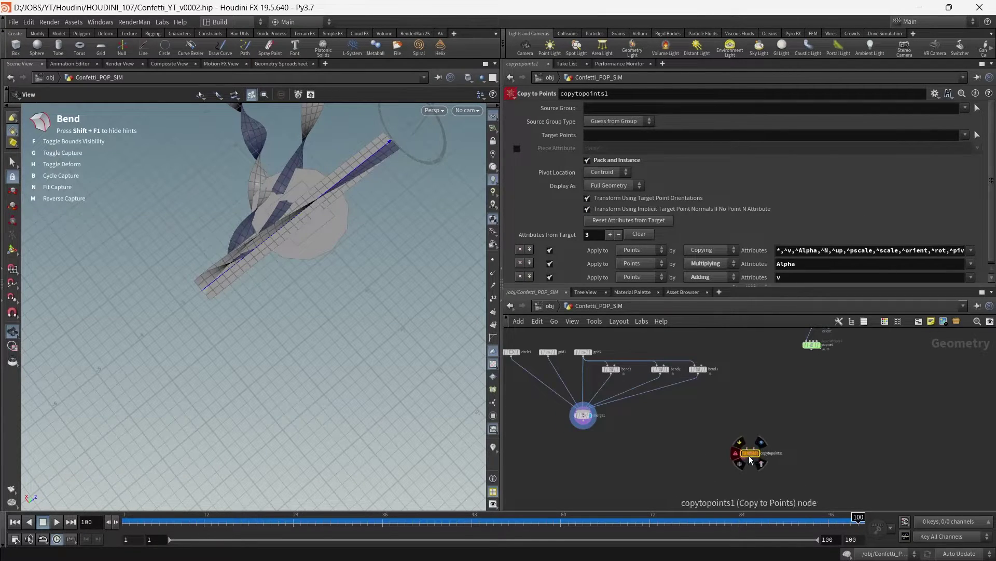
# Wire merge1 into the first input of copytopoints1 and popnet into its second input.
pyautogui.moveTo(749, 456); pyautogui.dragTo(583, 421)
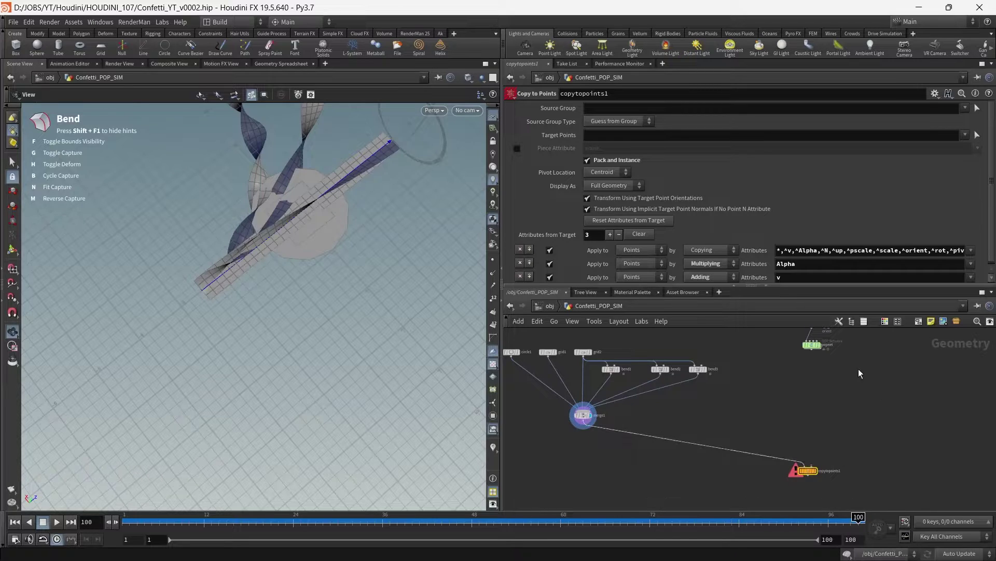
pyautogui.moveTo(812, 350); pyautogui.dragTo(810, 466)
pyautogui.scroll(3, 783, 440)
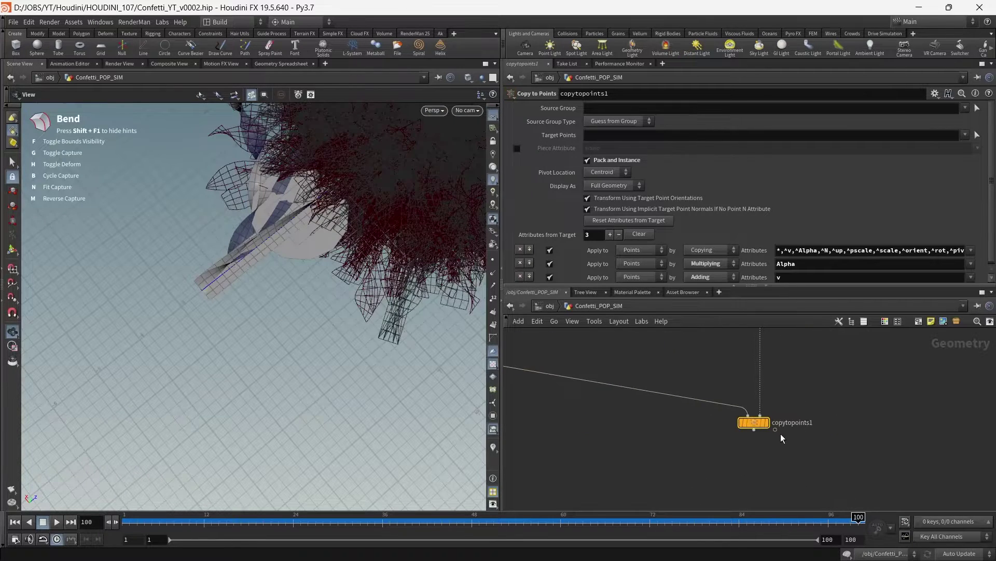
# Display copytopoints1 and frame the copied confetti in the viewport.
pyautogui.click(767, 424)
pyautogui.click(738, 407)
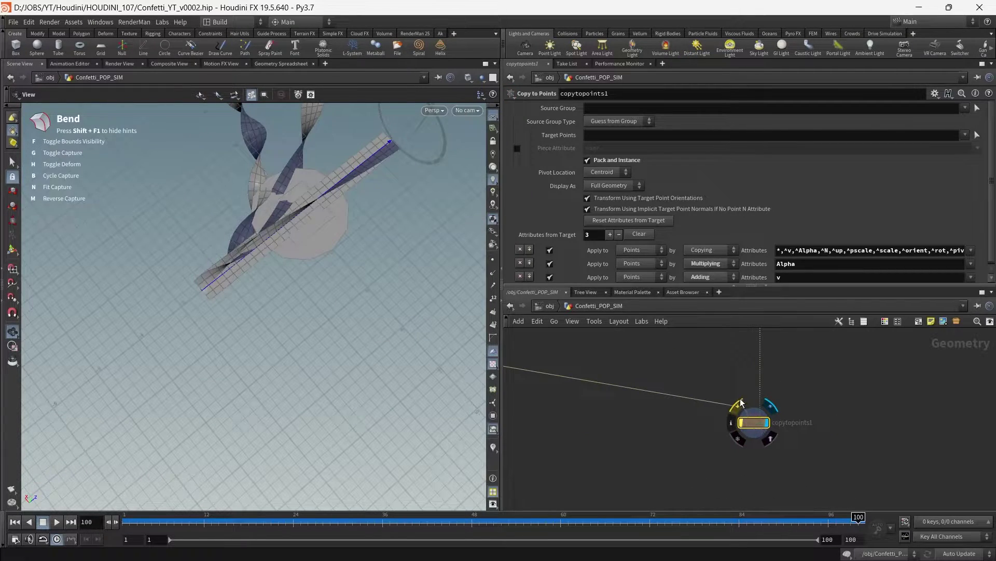
pyautogui.click(739, 407)
pyautogui.hotkey('space', 'f')
pyautogui.moveTo(342, 277); pyautogui.dragTo(302, 198)
pyautogui.scroll(-5, 783, 377)
# Enter popnet and add a POP Color node beside popspin1.
pyautogui.moveTo(805, 369); pyautogui.dragTo(742, 483, button='middle')
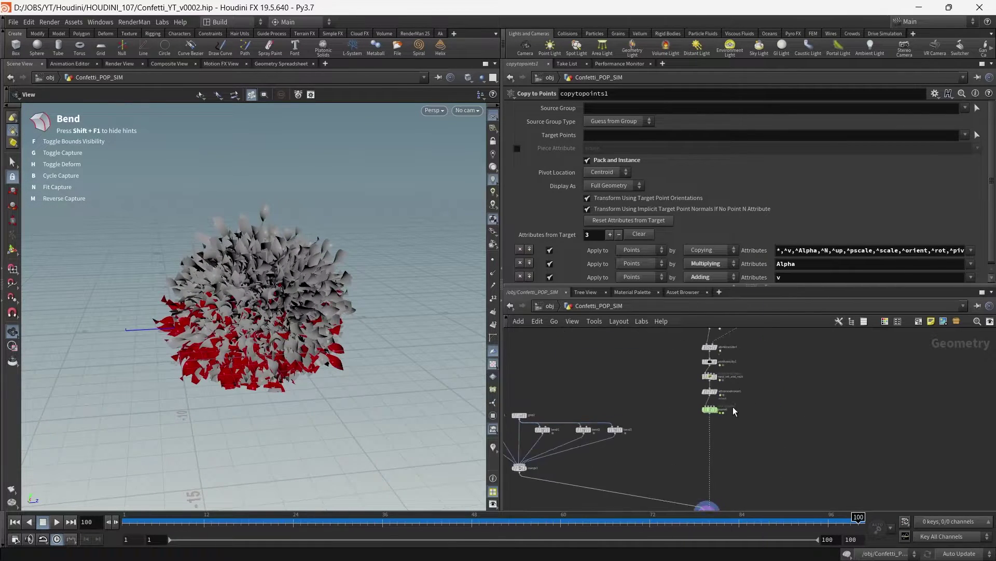
pyautogui.scroll(4, 731, 407)
pyautogui.doubleClick(698, 410)
pyautogui.press('Tab')
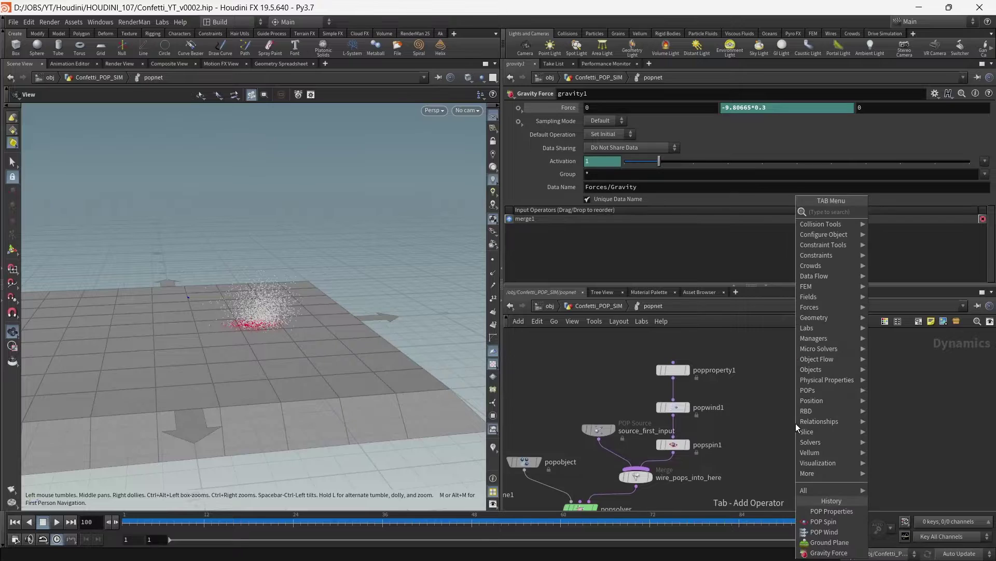
pyautogui.write('popc')
pyautogui.press('Return')
pyautogui.click(796, 422)
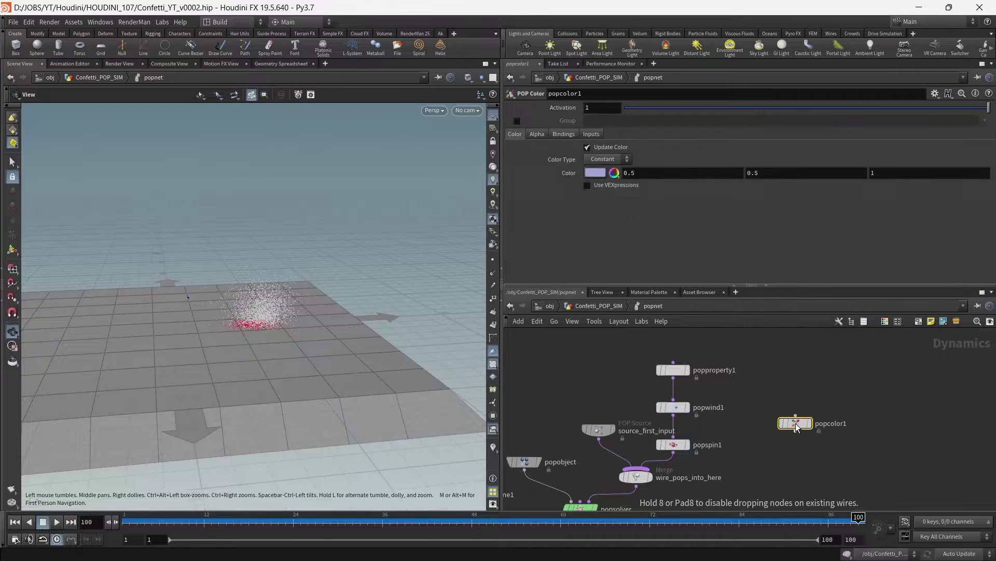
# Set popcolor1's color type to Random and insert it between popspin1 and wire_pops_into_here, tidying the network layout.
pyautogui.click(610, 159)
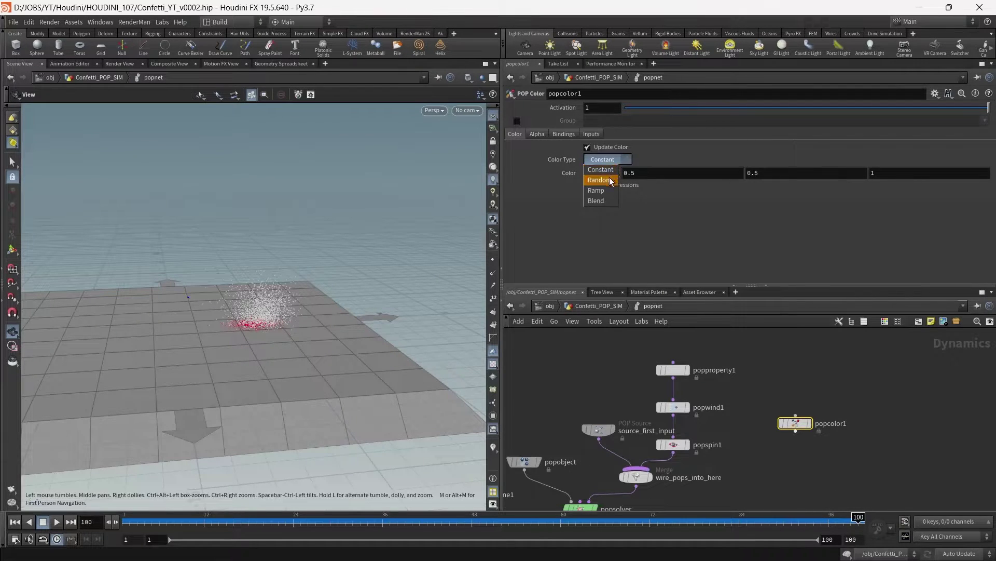
pyautogui.click(605, 171)
pyautogui.moveTo(798, 422); pyautogui.dragTo(675, 477)
pyautogui.press('l')
pyautogui.moveTo(761, 444); pyautogui.dragTo(773, 393, button='middle')
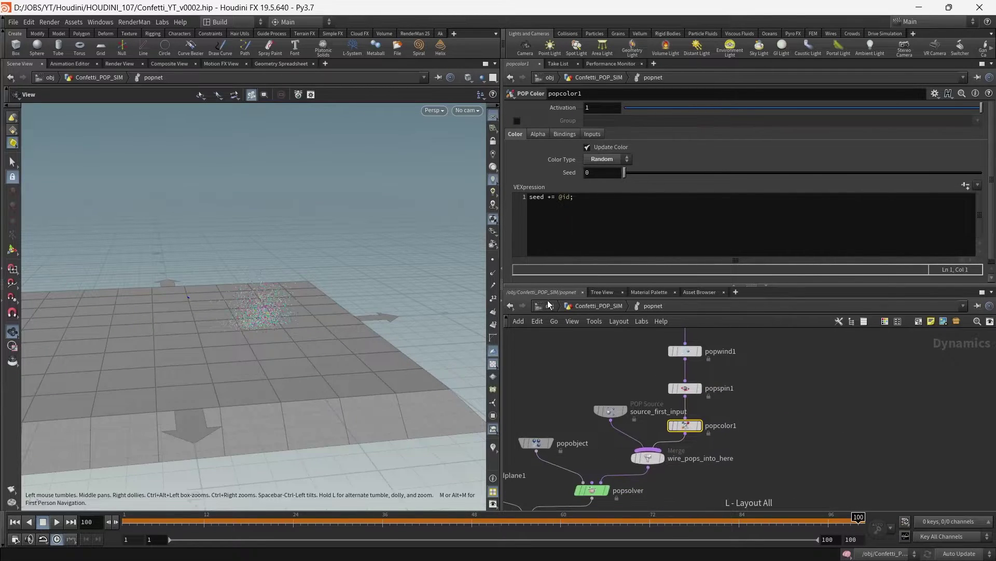
# Return to the Confetti_POP_SIM network and examine the randomly colored confetti around copytopoints1.
pyautogui.click(590, 308)
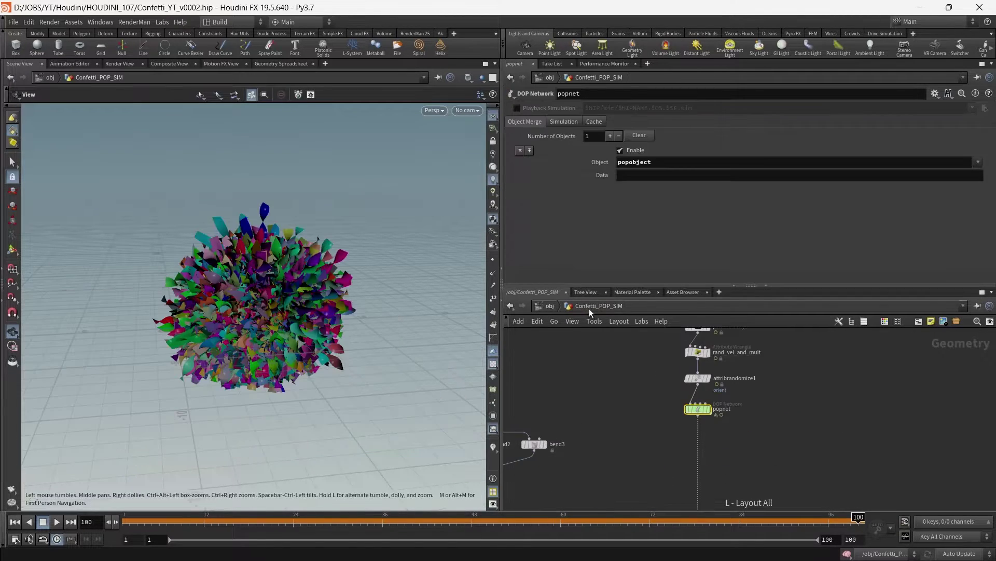
pyautogui.click(848, 553)
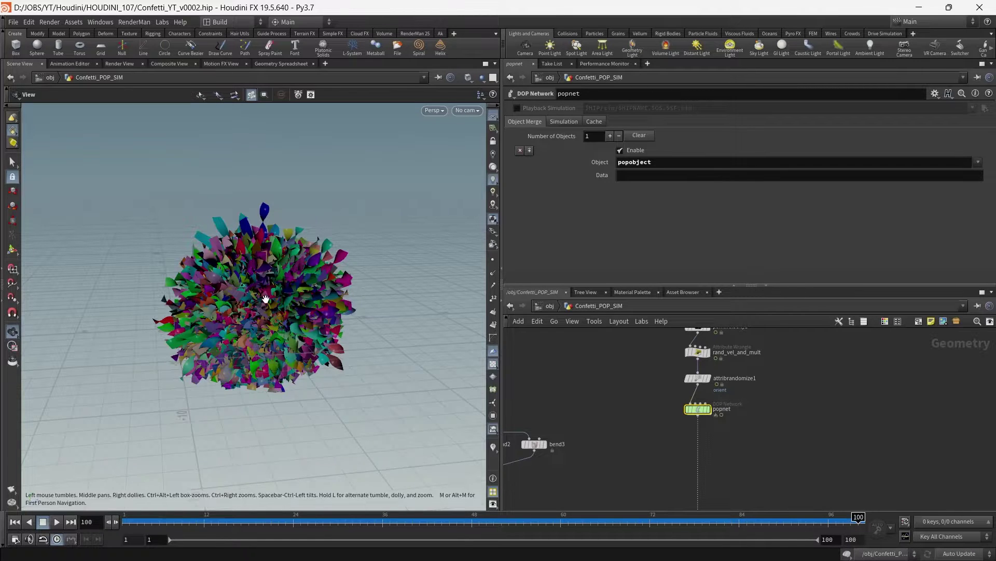
pyautogui.moveTo(266, 289); pyautogui.dragTo(314, 285)
pyautogui.scroll(-3, 832, 478)
pyautogui.moveTo(810, 473); pyautogui.dragTo(799, 383, button='middle')
pyautogui.scroll(2, 793, 440)
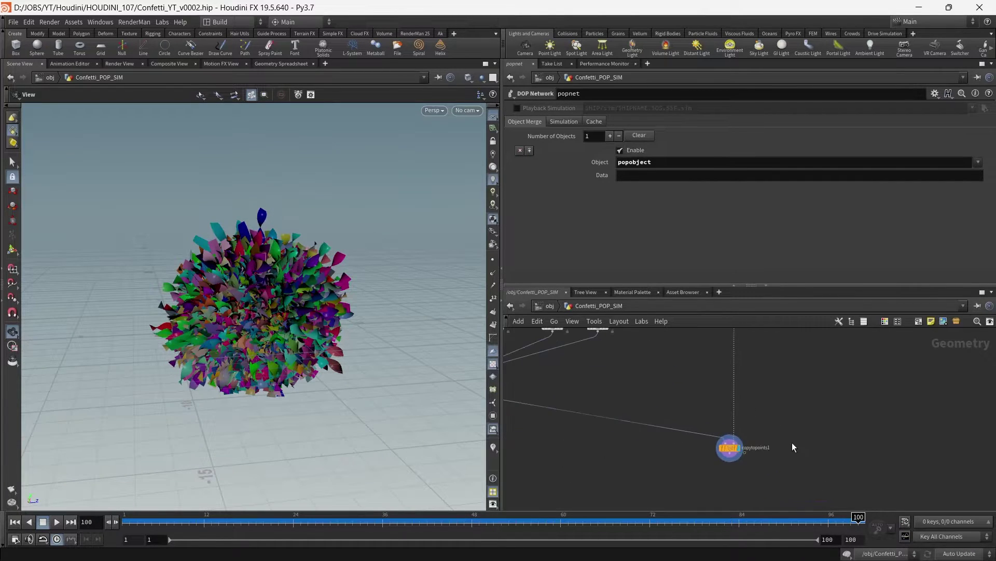
# Review the confetti simulation over time through cam1, scrubbing to frame 72.
pyautogui.click(162, 521)
pyautogui.moveTo(161, 520)
pyautogui.mouseDown()
pyautogui.moveTo(561, 520)
pyautogui.moveTo(698, 551)
pyautogui.moveTo(272, 540)
pyautogui.moveTo(554, 526)
pyautogui.mouseUp()
pyautogui.click(468, 111)
pyautogui.click(484, 147)
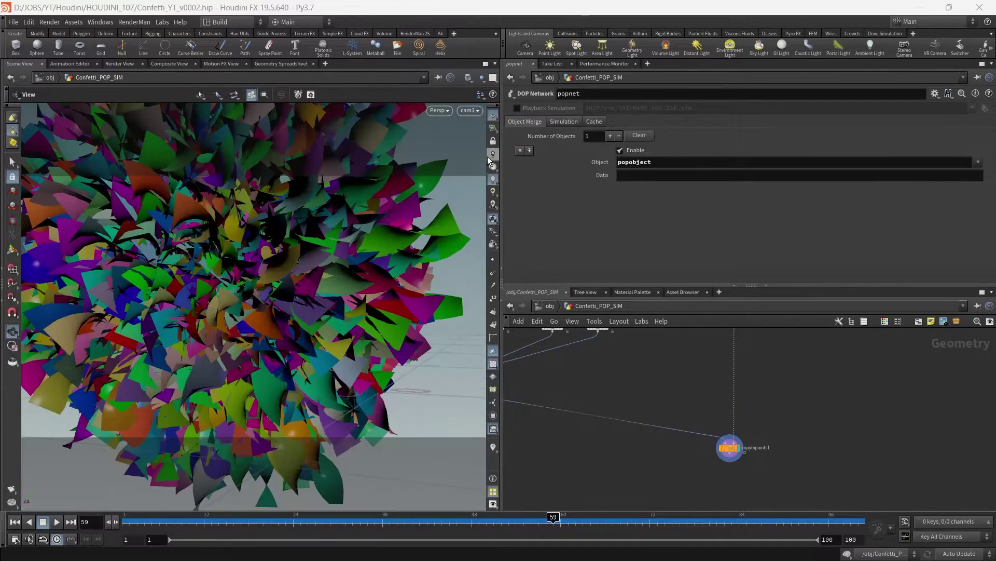
pyautogui.moveTo(152, 521); pyautogui.dragTo(649, 521)
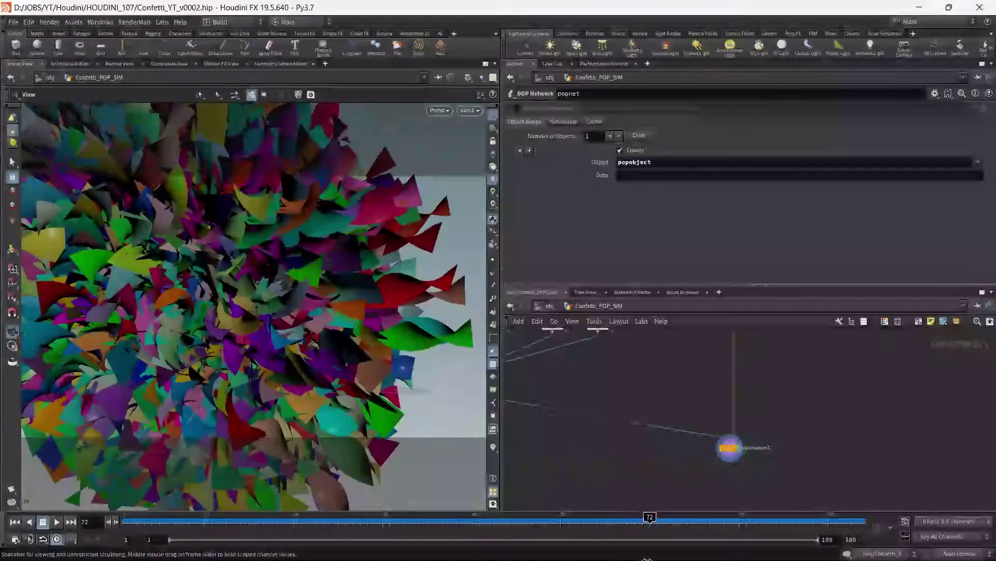
# Insert an Attribute Randomize node on the wire between popnet and copytopoints1.
pyautogui.scroll(-2, 684, 391)
pyautogui.scroll(3, 692, 453)
pyautogui.moveTo(742, 352); pyautogui.dragTo(704, 418, button='middle')
pyautogui.press('Tab')
pyautogui.write('atra')
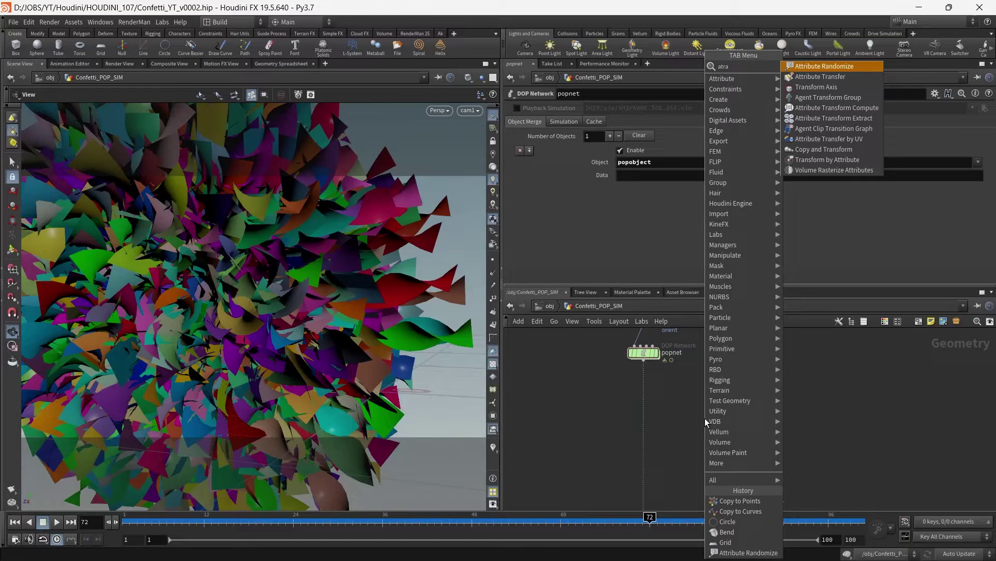
pyautogui.press('Return')
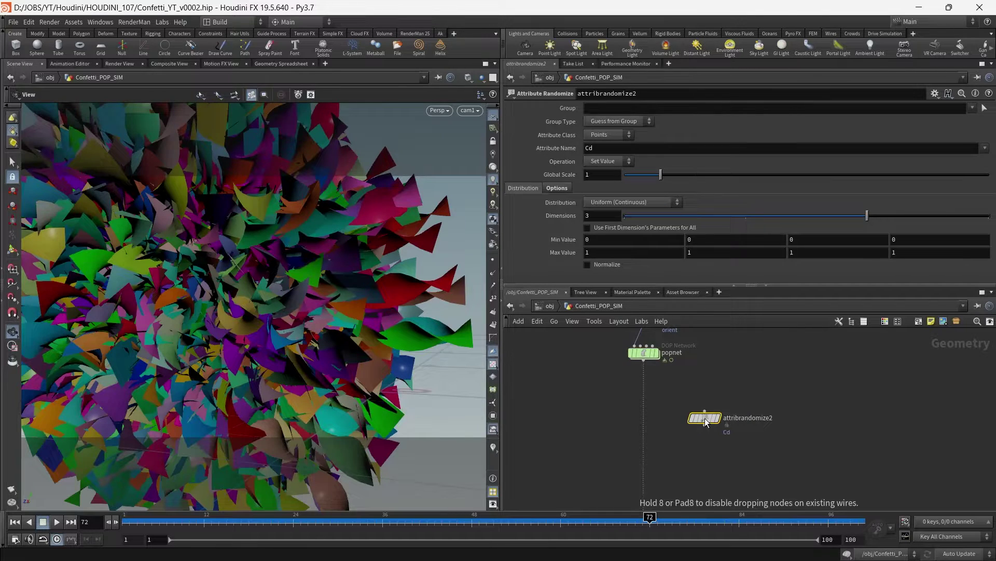
pyautogui.click(645, 422)
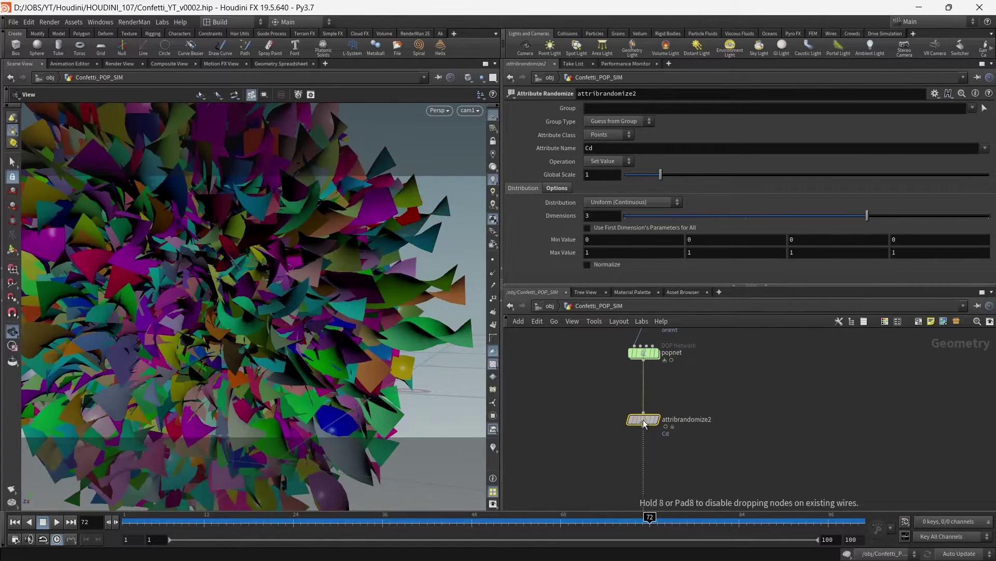
# Set attribrandomize2's attribute name to pscle and its distribution to Exponential.
pyautogui.click(656, 150)
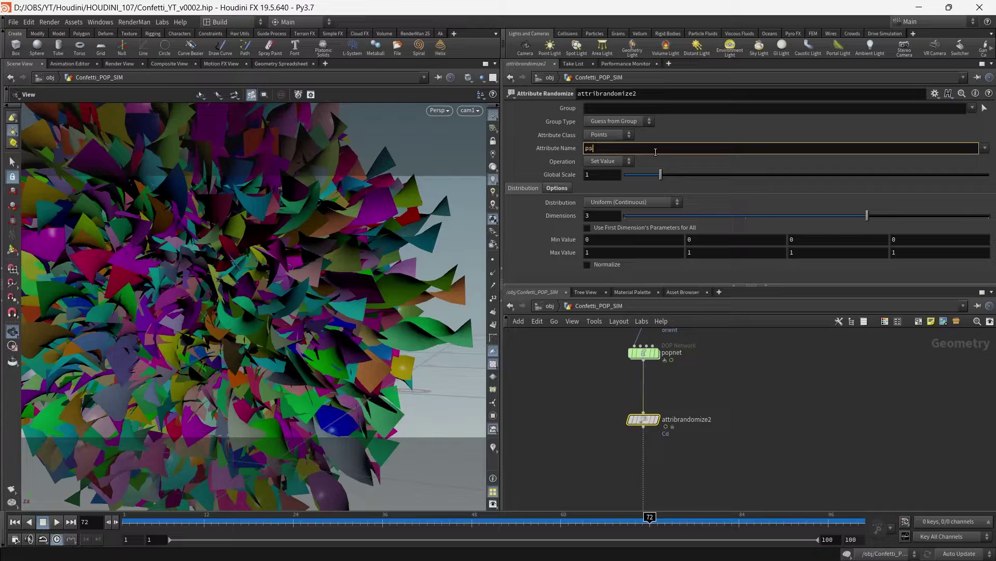
pyautogui.press('Return')
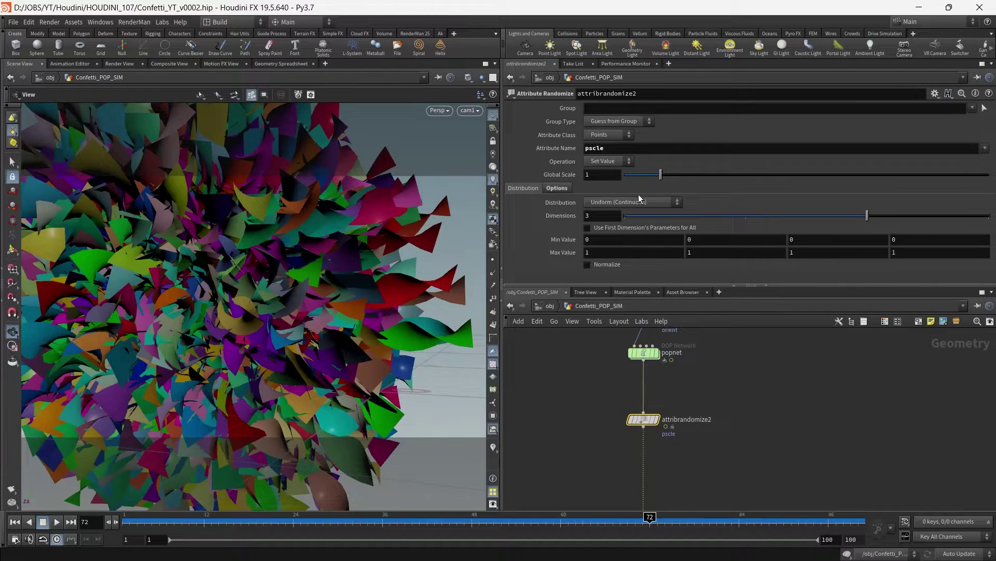
pyautogui.click(639, 200)
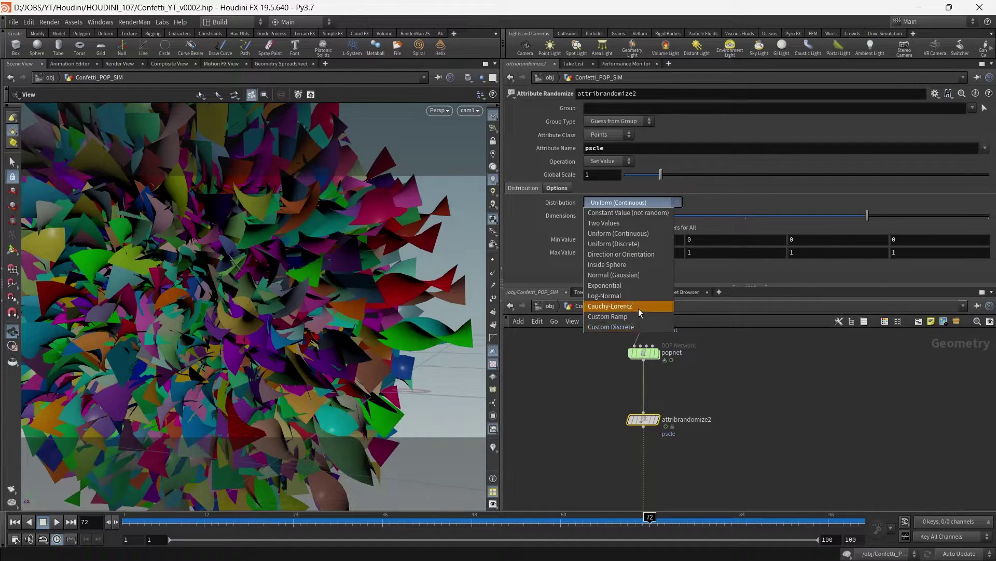
pyautogui.click(640, 284)
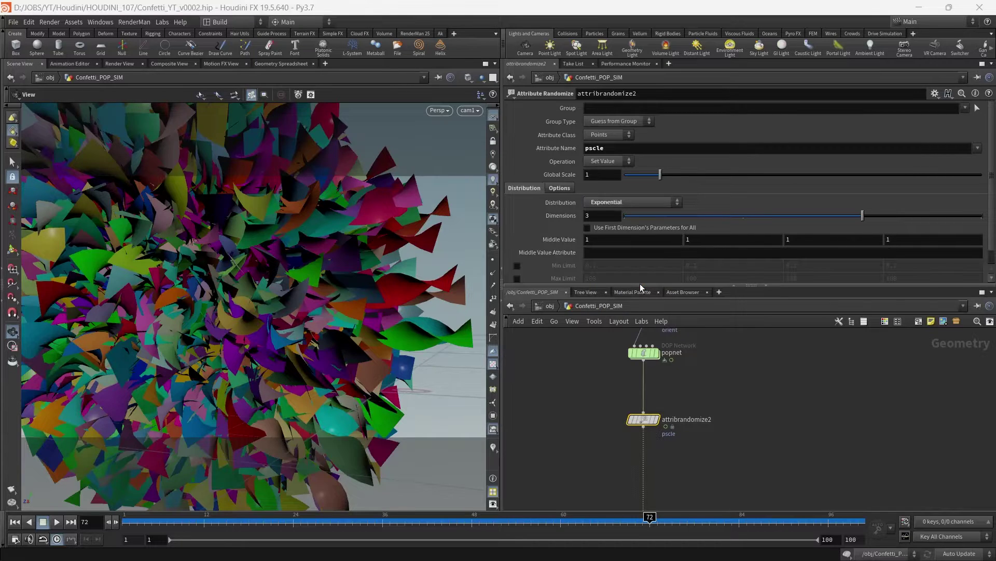
pyautogui.scroll(-8, 270, 282)
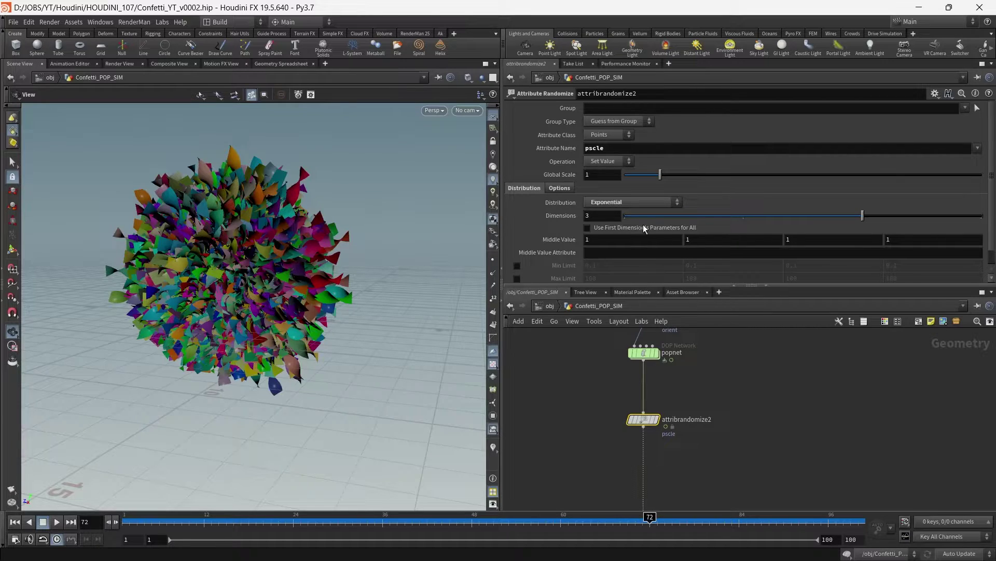
# Reduce attribrandomize2's global scale to 0.1, and further down to 0.01.
pyautogui.scroll(-1, 643, 225)
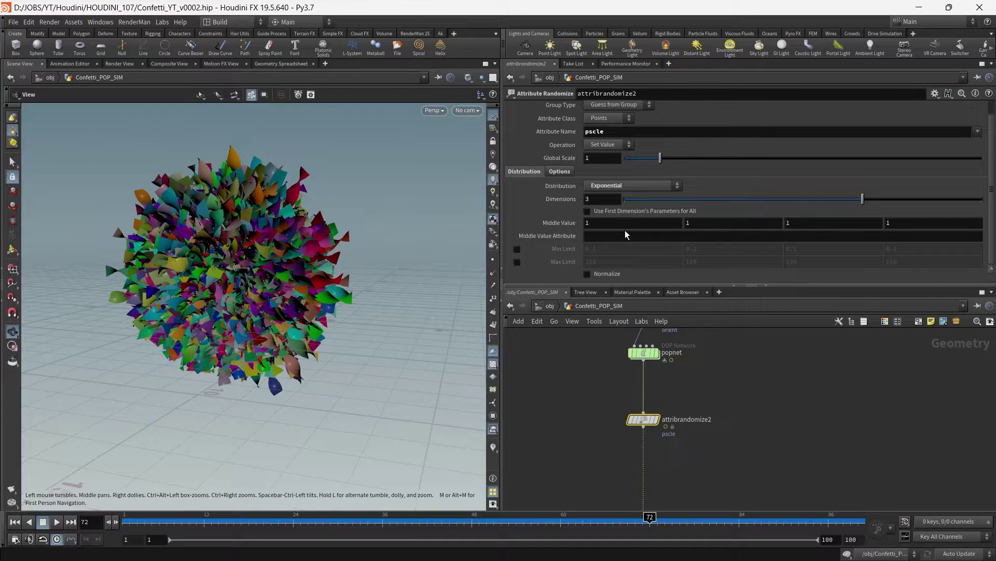
pyautogui.moveTo(275, 288); pyautogui.dragTo(257, 301)
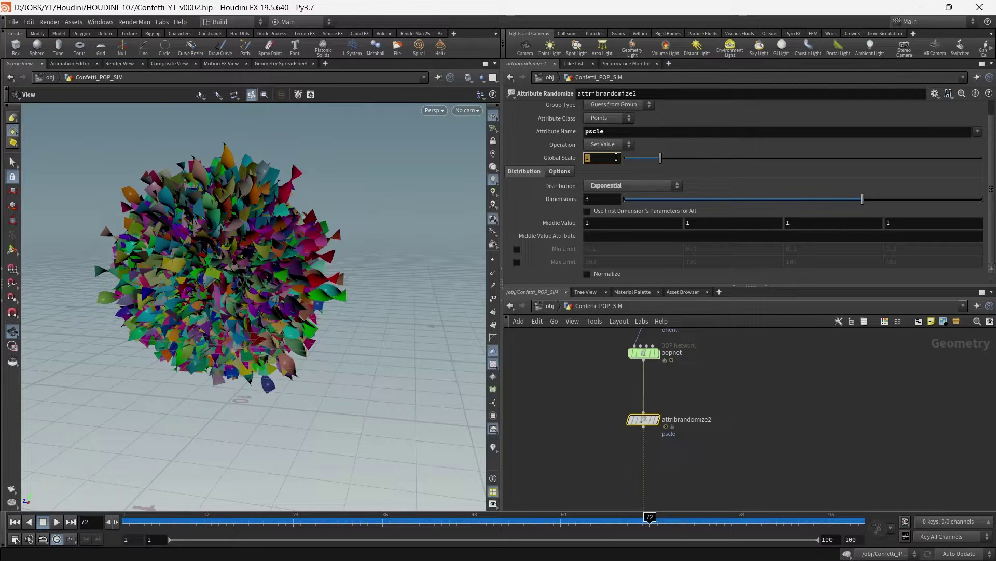
pyautogui.write('1')
pyautogui.press('Return')
pyautogui.scroll(-3, 737, 363)
pyautogui.click(677, 460)
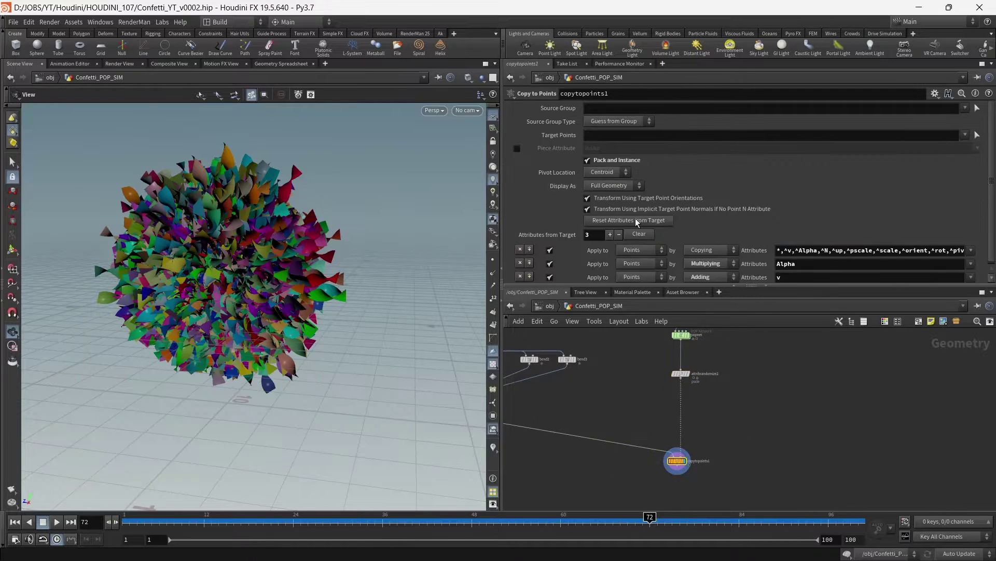
pyautogui.click(680, 373)
pyautogui.click(593, 158)
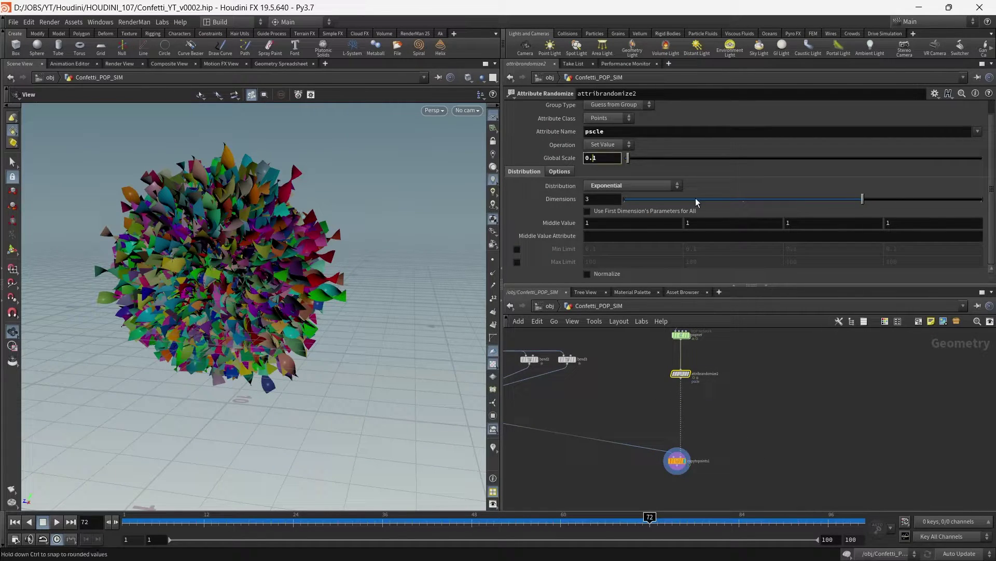
pyautogui.write('0')
pyautogui.press('Return')
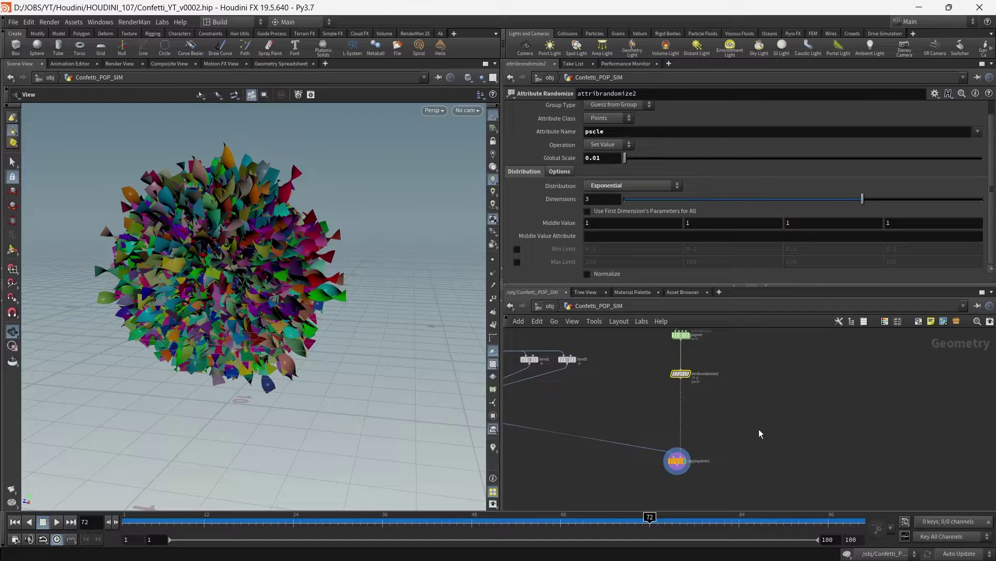
# Scrub to frame 81 and filter attribrandomize2's point attributes by pscale in the geometry spreadsheet.
pyautogui.click(349, 529)
pyautogui.moveTo(349, 529); pyautogui.dragTo(717, 540)
pyautogui.scroll(3, 677, 379)
pyautogui.middleClick(687, 370)
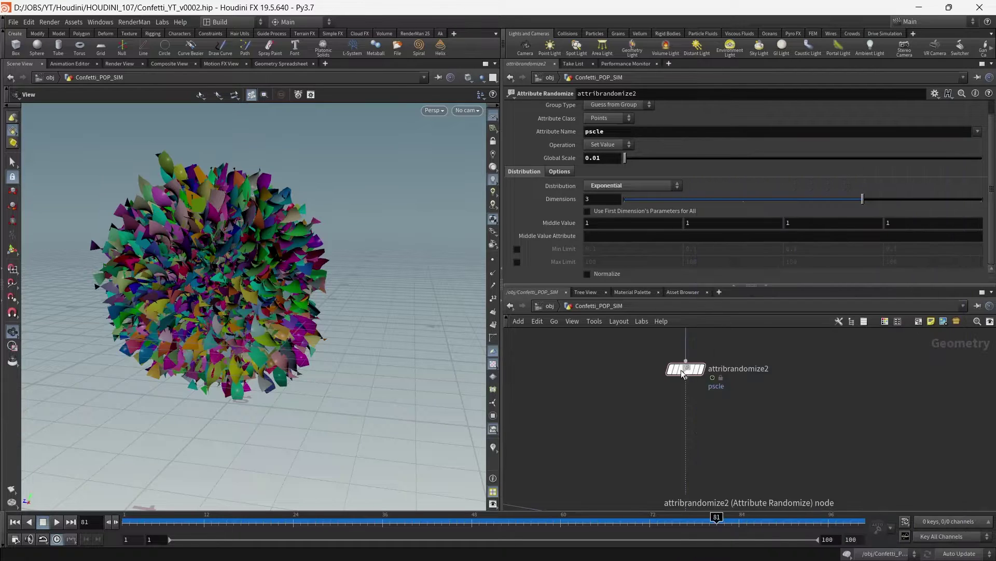
pyautogui.click(685, 369)
pyautogui.click(296, 62)
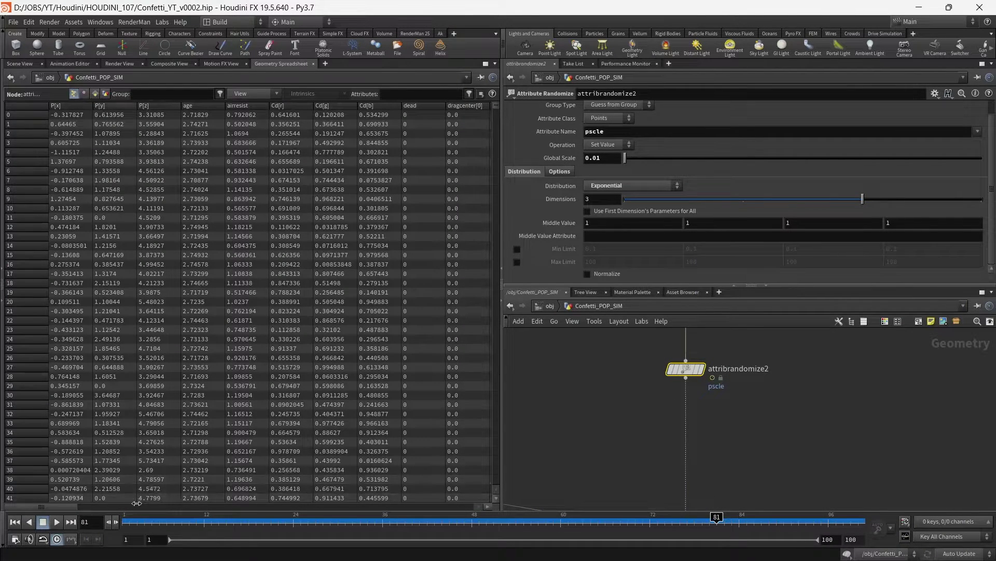
pyautogui.moveTo(60, 507); pyautogui.dragTo(125, 518)
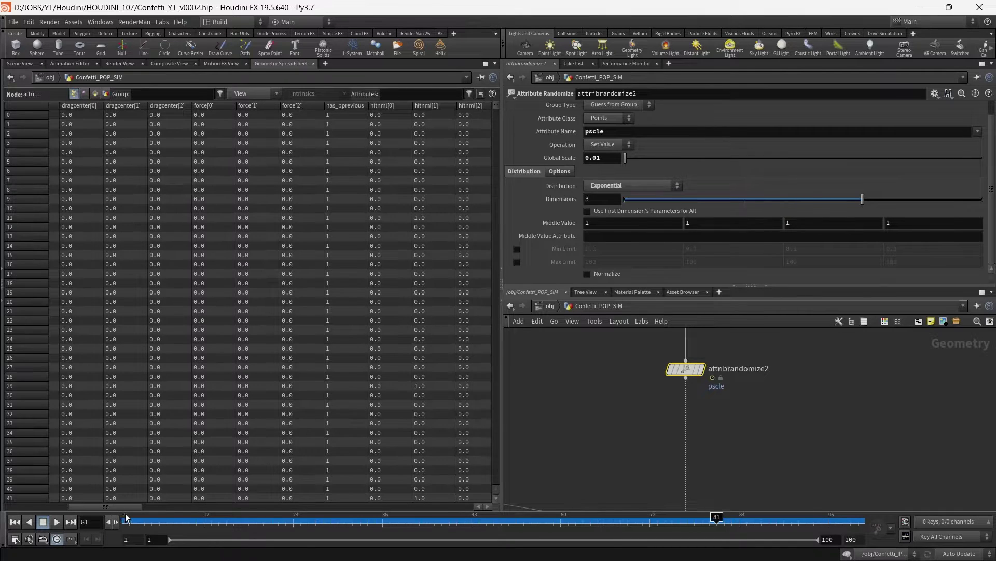
pyautogui.click(395, 94)
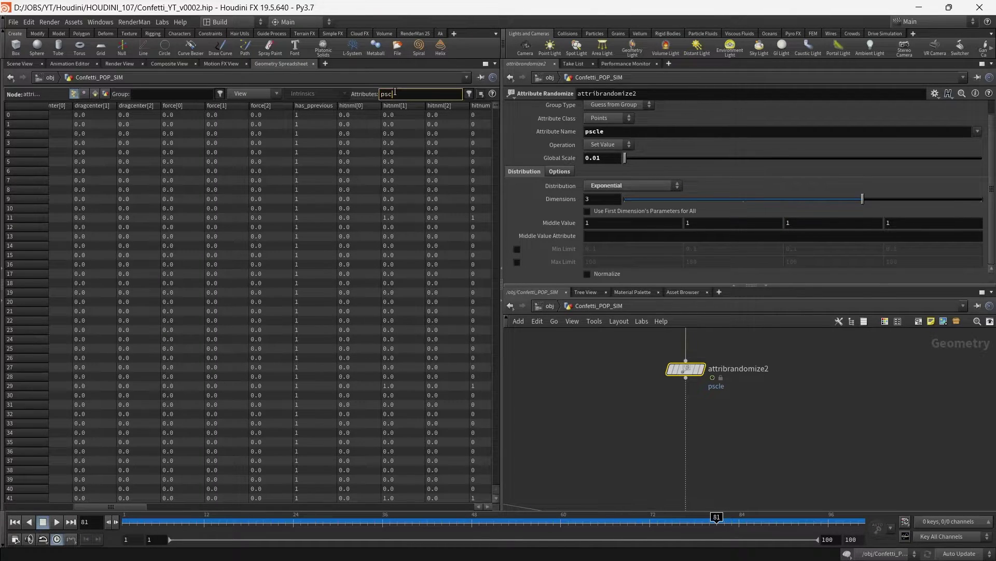
pyautogui.press('Return')
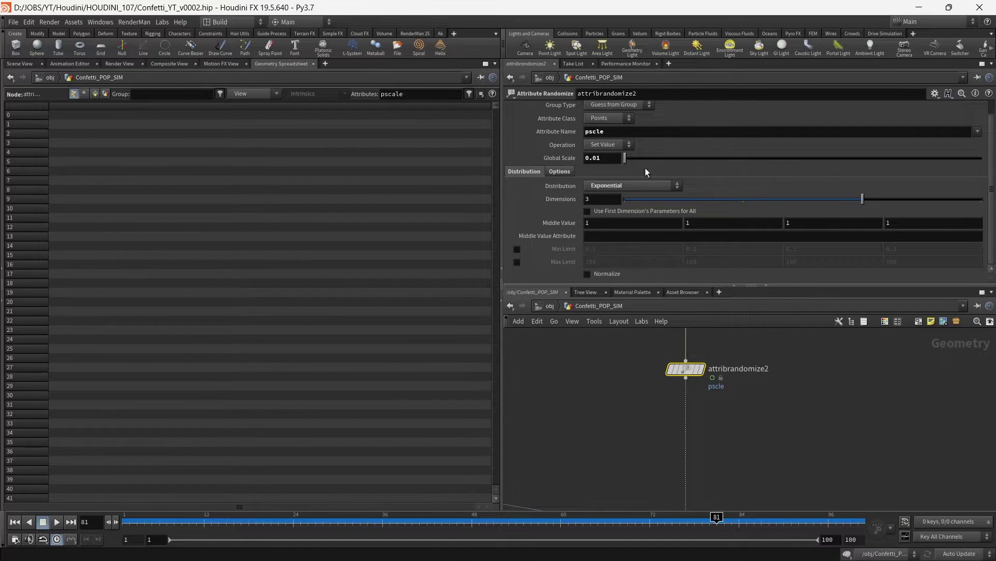
# Correct attribrandomize2's attribute name to pscale and return to the 3D scene view.
pyautogui.click(597, 132)
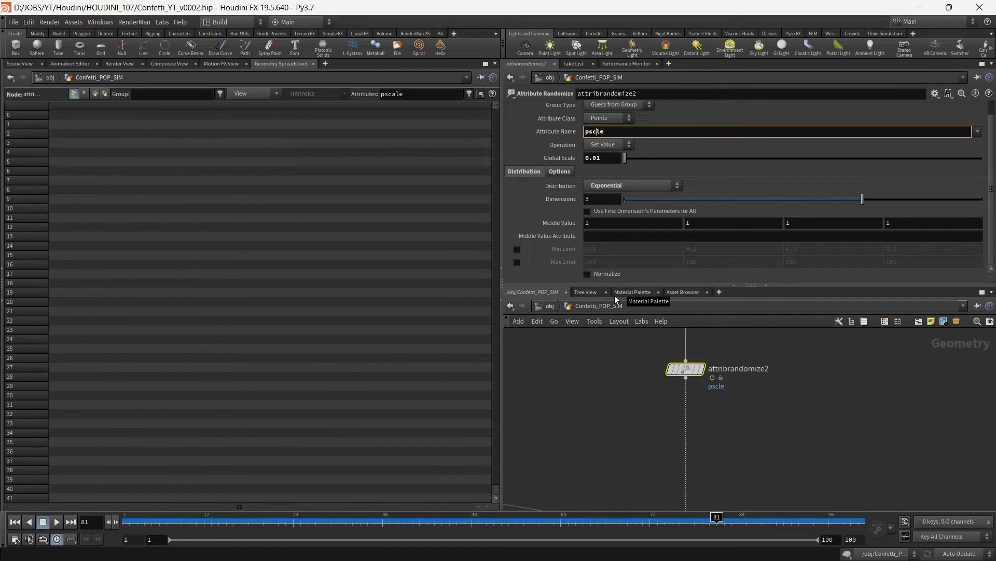
pyautogui.write('a')
pyautogui.press('Return')
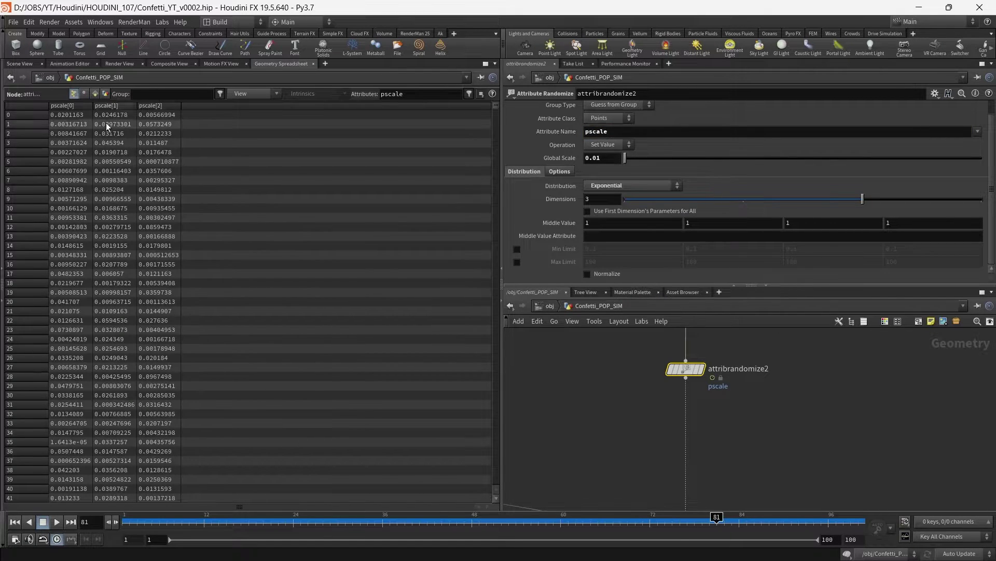
pyautogui.click(27, 65)
pyautogui.scroll(3, 184, 270)
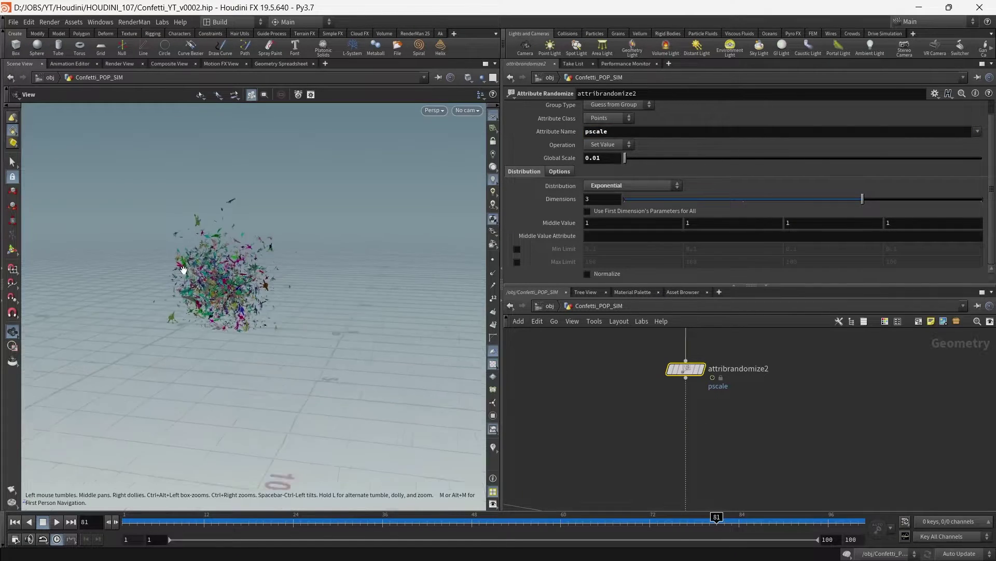
# Show all objects in the scene view and look through cam1.
pyautogui.moveTo(808, 483); pyautogui.dragTo(813, 381, button='middle')
pyautogui.click(482, 77)
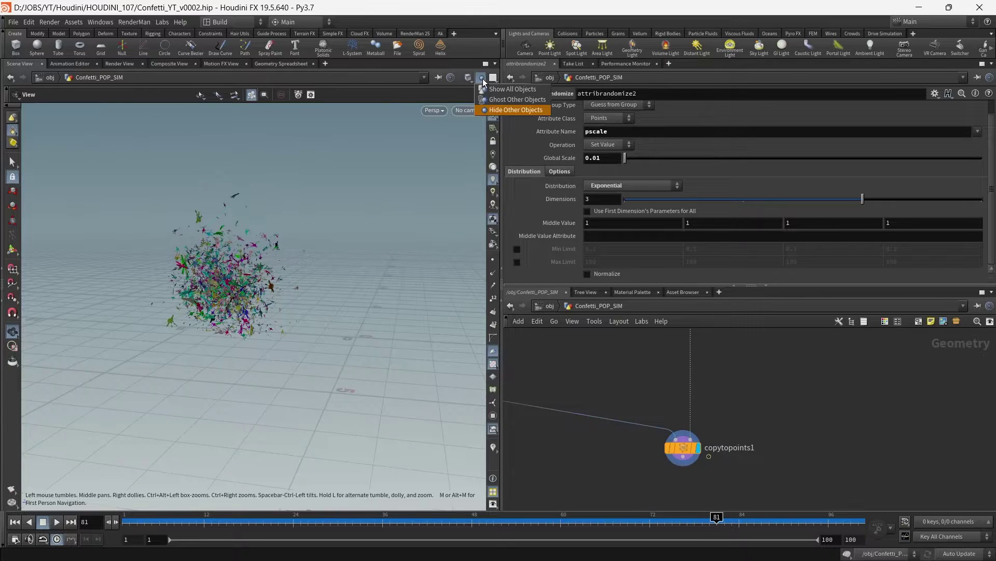
pyautogui.click(488, 94)
pyautogui.moveTo(371, 264); pyautogui.dragTo(410, 239)
pyautogui.click(466, 111)
pyautogui.click(482, 159)
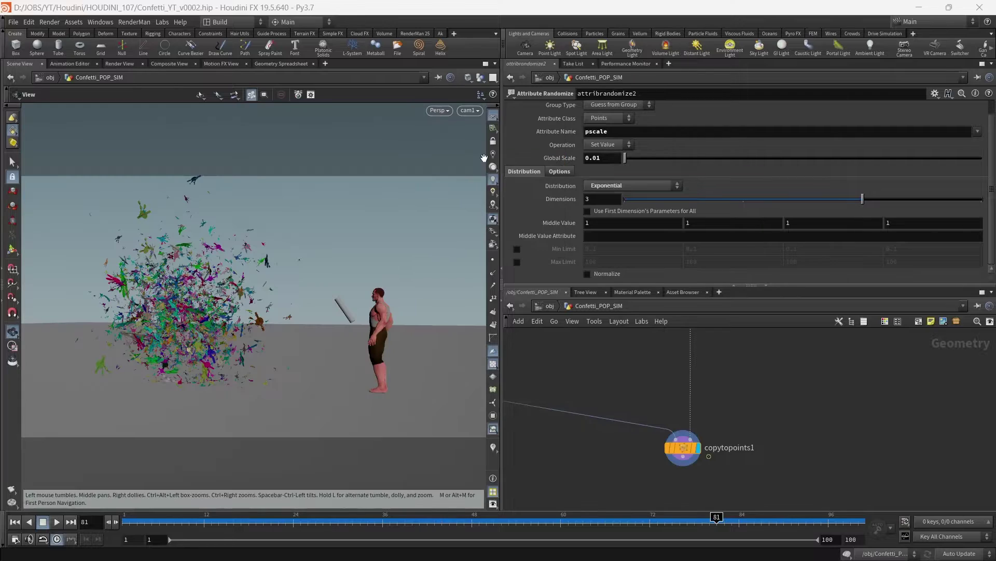
# Replay the resized confetti simulation from the first frame through cam1, moving on to frame 85.
pyautogui.moveTo(127, 521)
pyautogui.mouseDown()
pyautogui.moveTo(330, 524)
pyautogui.moveTo(495, 558)
pyautogui.moveTo(710, 557)
pyautogui.mouseUp()
pyautogui.click(14, 522)
pyautogui.click(57, 521)
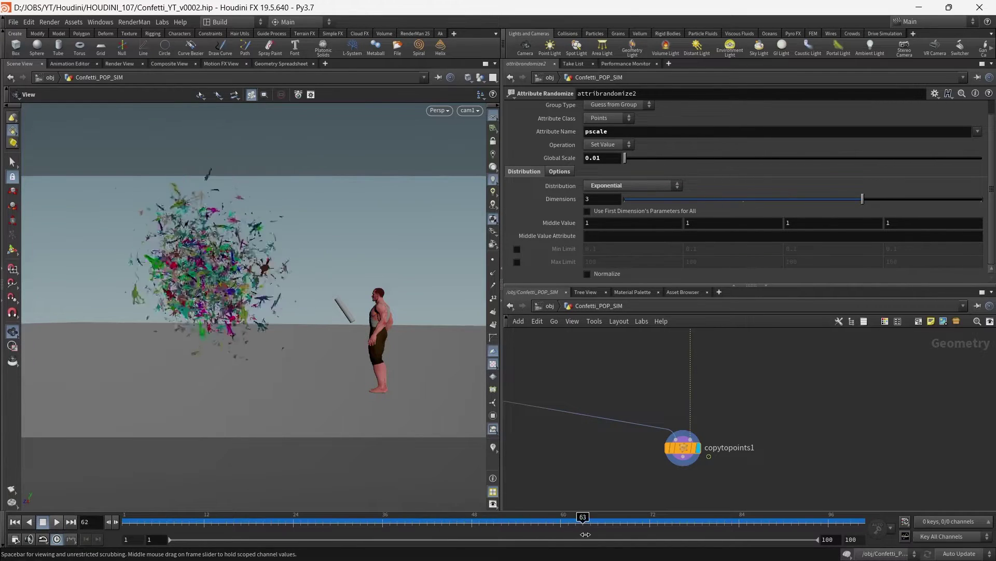
# Examine the copied confetti pieces up close and the circle, grid and bend nodes that feed merge1.
pyautogui.moveTo(173, 265); pyautogui.dragTo(192, 283)
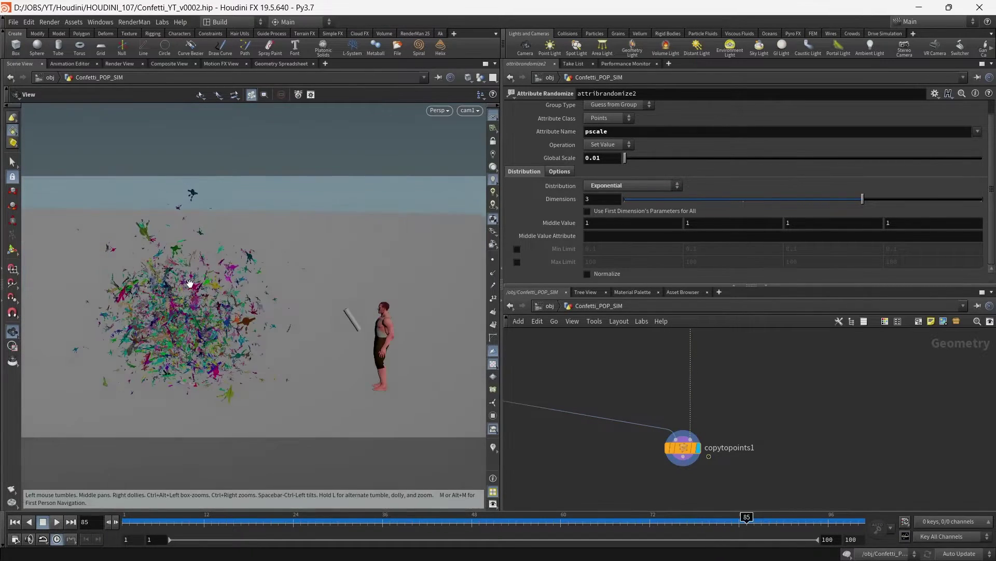
pyautogui.scroll(5, 137, 208)
pyautogui.scroll(4, 144, 253)
pyautogui.scroll(2, 144, 255)
pyautogui.moveTo(149, 256); pyautogui.dragTo(261, 243)
pyautogui.scroll(-5, 596, 370)
pyautogui.moveTo(596, 370); pyautogui.dragTo(735, 445, button='middle')
pyautogui.scroll(4, 688, 427)
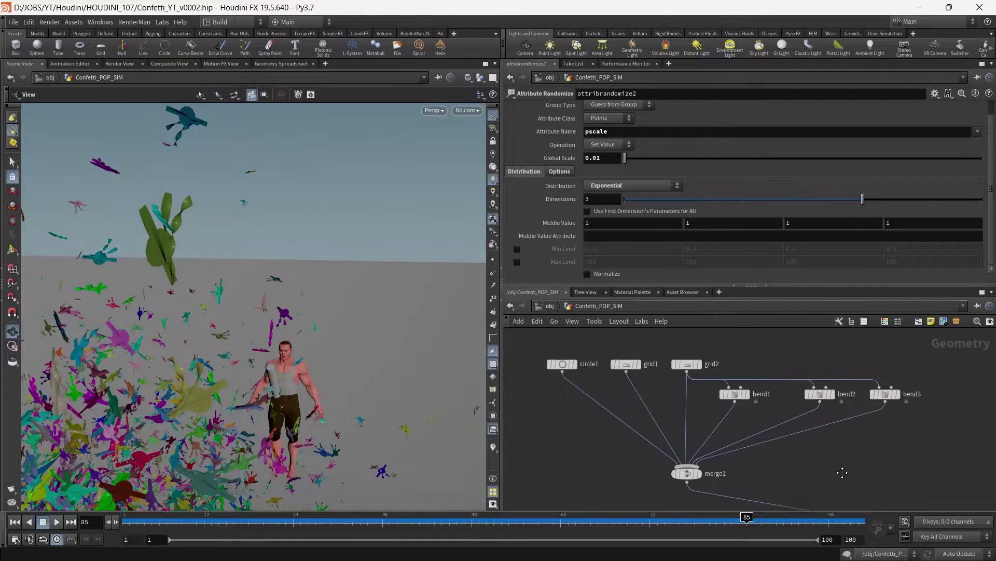
pyautogui.click(562, 364)
pyautogui.click(626, 364)
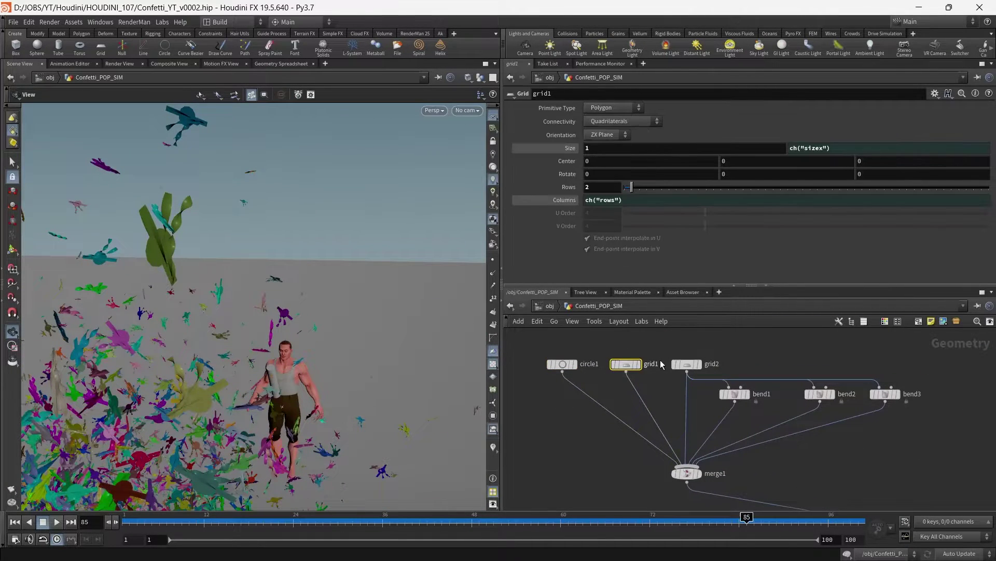
pyautogui.click(687, 364)
pyautogui.click(735, 394)
pyautogui.click(820, 394)
pyautogui.click(885, 393)
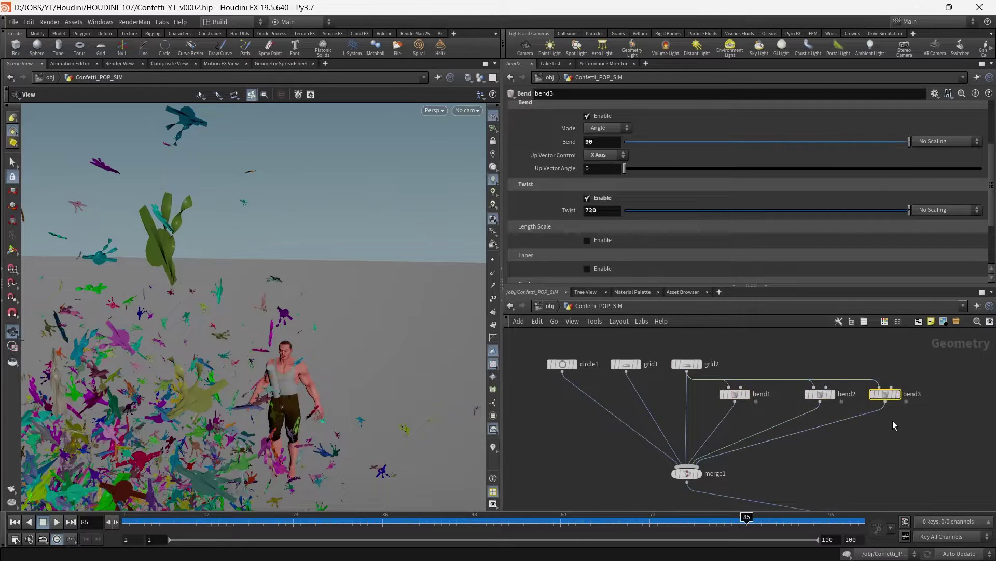
# Insert a Connectivity node on the wire directly below merge1.
pyautogui.scroll(-3, 892, 420)
pyautogui.scroll(-2, 235, 295)
pyautogui.scroll(-3, 234, 295)
pyautogui.moveTo(290, 344); pyautogui.dragTo(215, 289)
pyautogui.scroll(5, 264, 288)
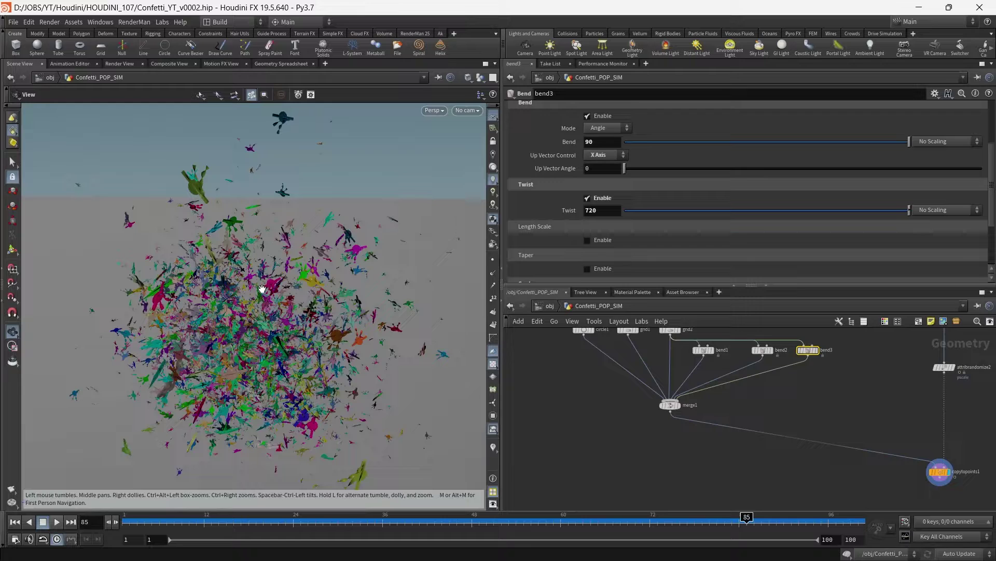
pyautogui.scroll(5, 666, 437)
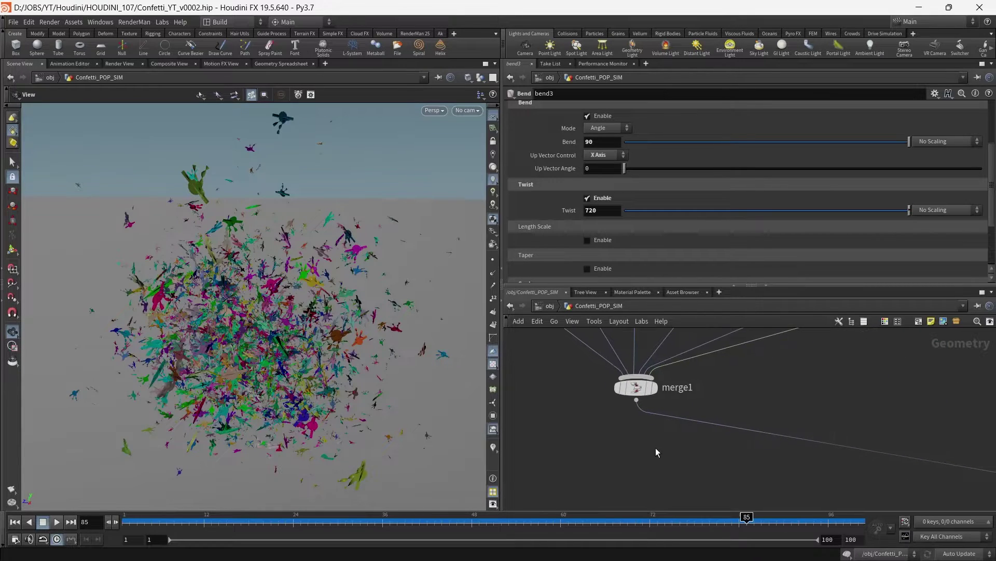
pyautogui.press('Tab')
pyautogui.write('c')
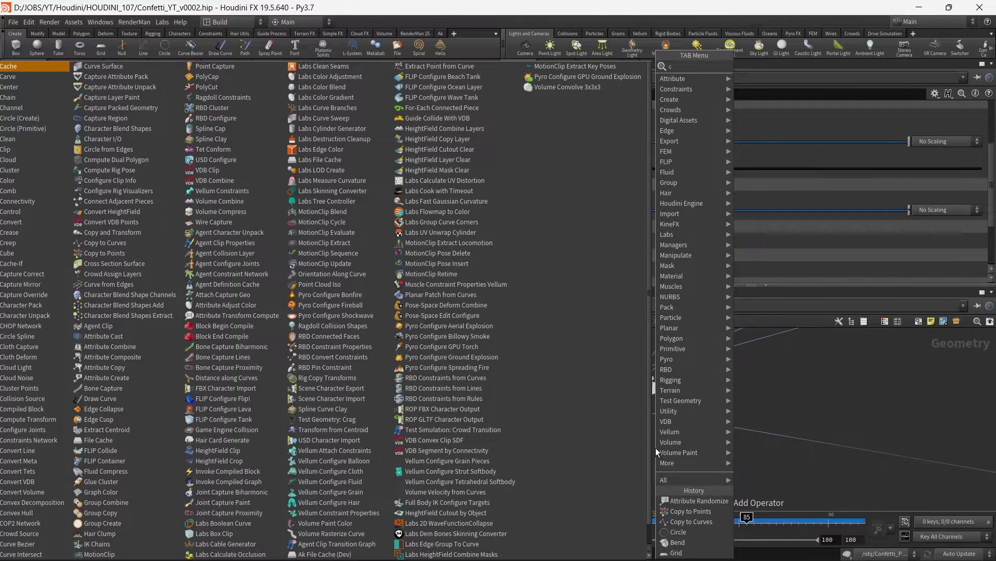
pyautogui.write('las')
pyautogui.press('BackSpace')
pyautogui.press('BackSpace')
pyautogui.press('BackSpace')
pyautogui.press('BackSpace')
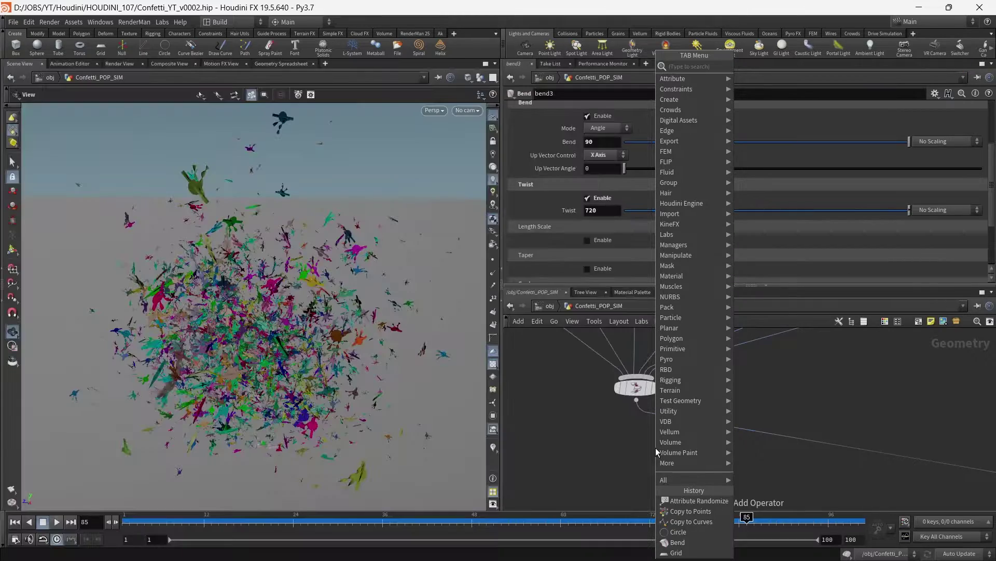
pyautogui.write('con')
pyautogui.press('Return')
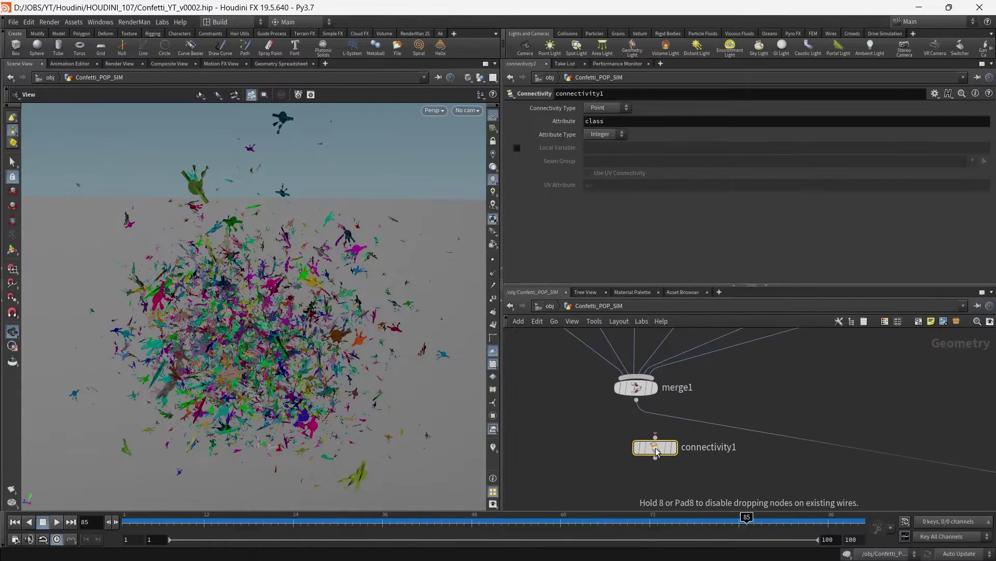
pyautogui.click(642, 421)
pyautogui.moveTo(642, 421); pyautogui.dragTo(637, 437)
# Enable the Piece Attribute option on copytopoints1.
pyautogui.scroll(-3, 771, 419)
pyautogui.moveTo(771, 420); pyautogui.dragTo(612, 361, button='middle')
pyautogui.scroll(3, 828, 459)
pyautogui.scroll(1, 827, 459)
pyautogui.click(758, 400)
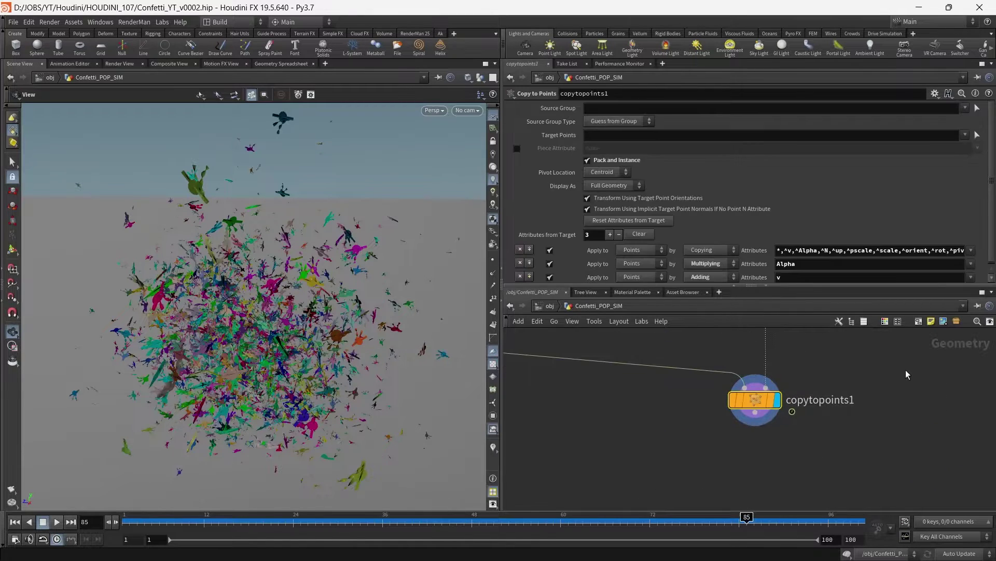
pyautogui.click(517, 149)
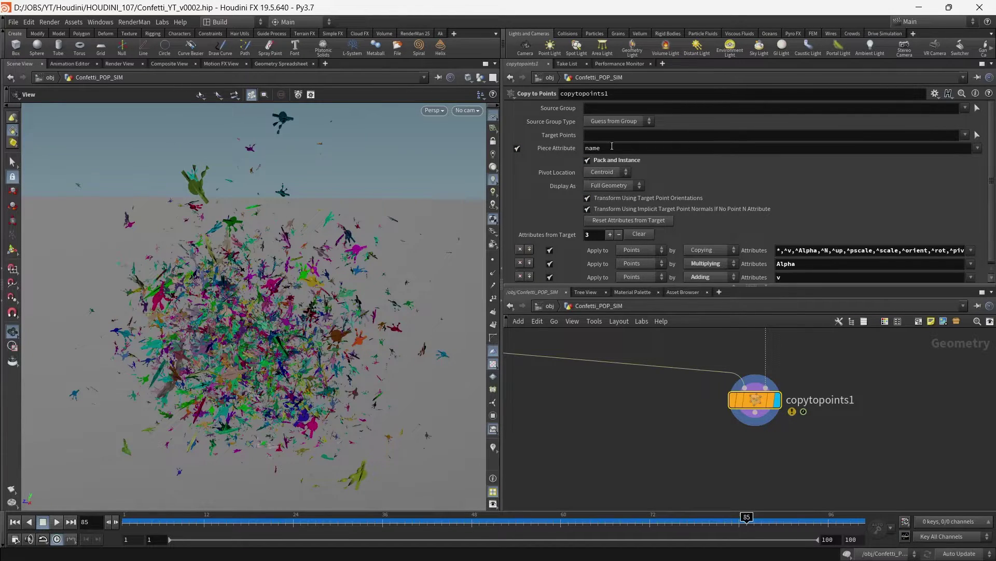
# Review connectivity1's settings and its connection to copytopoints1.
pyautogui.scroll(-2, 661, 357)
pyautogui.moveTo(646, 359); pyautogui.dragTo(844, 478, button='middle')
pyautogui.moveTo(576, 435); pyautogui.dragTo(718, 437, button='middle')
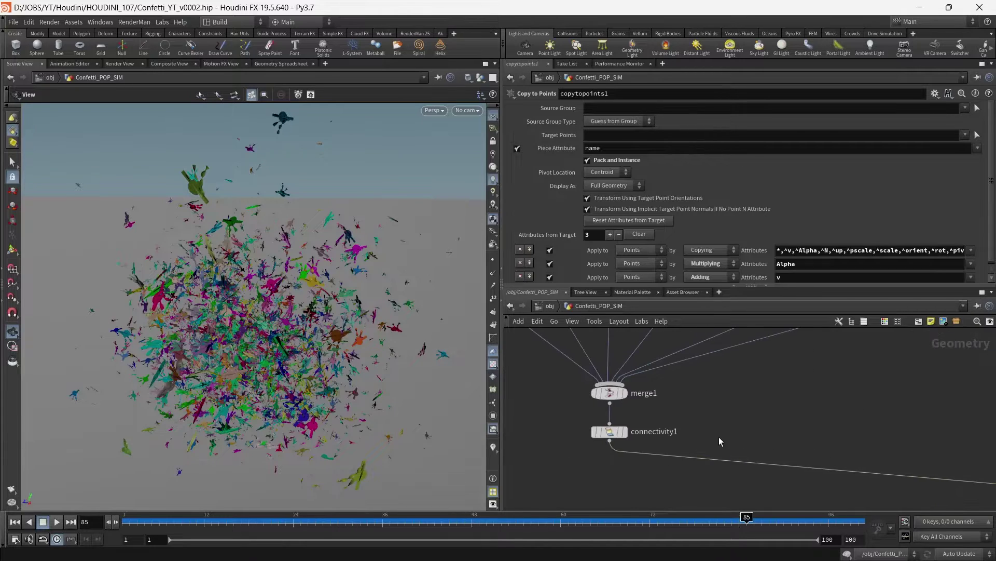
pyautogui.click(609, 432)
pyautogui.scroll(-2, 895, 443)
pyautogui.moveTo(895, 443); pyautogui.dragTo(736, 435, button='middle')
pyautogui.scroll(2, 741, 407)
pyautogui.moveTo(923, 436); pyautogui.dragTo(746, 376, button='middle')
pyautogui.moveTo(774, 429); pyautogui.dragTo(605, 503)
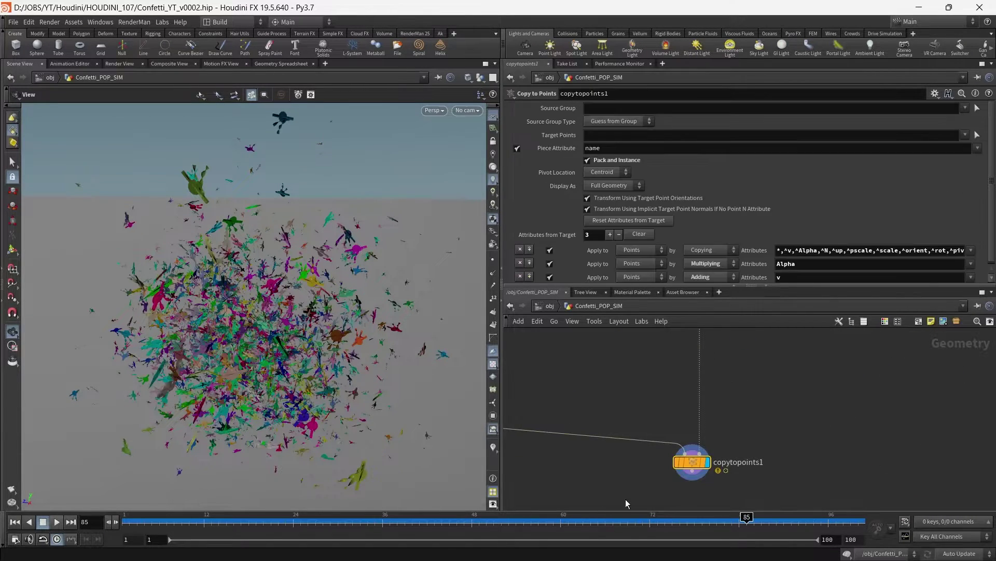
# Insert an Attribute Adjust Integer node on the wire between attribrandomize2 and copytopoints1.
pyautogui.moveTo(751, 384); pyautogui.dragTo(758, 427, button='middle')
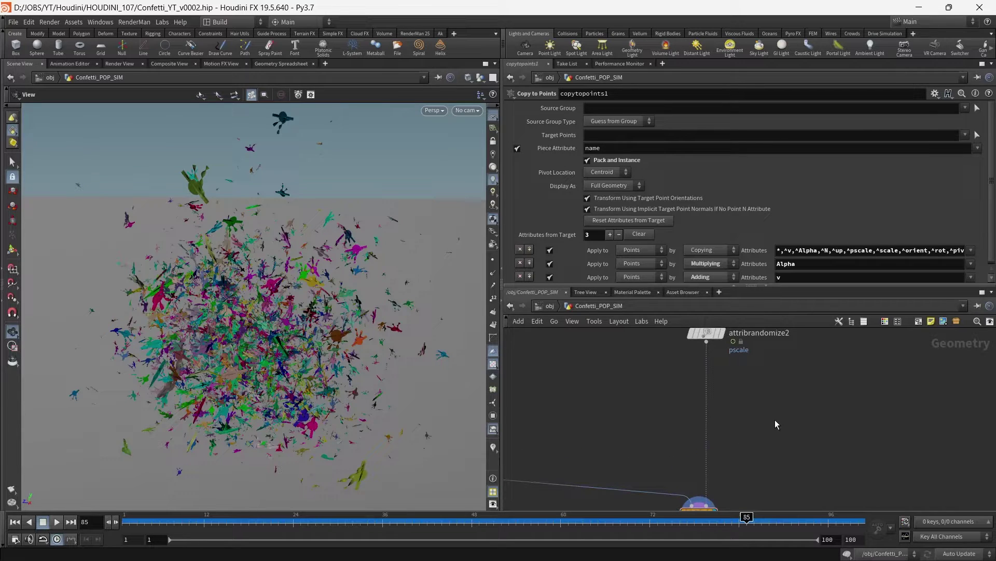
pyautogui.press('Tab')
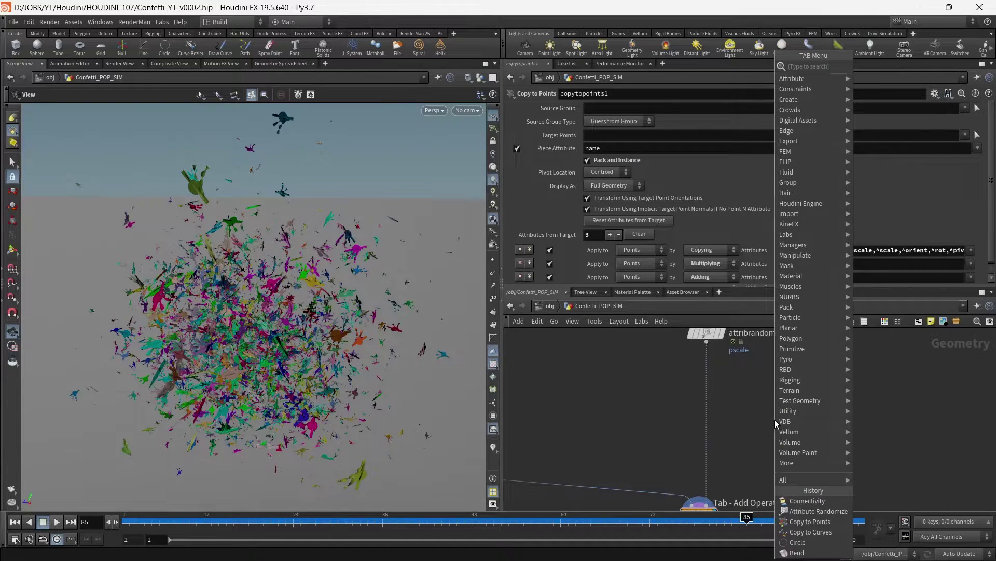
pyautogui.write('atin')
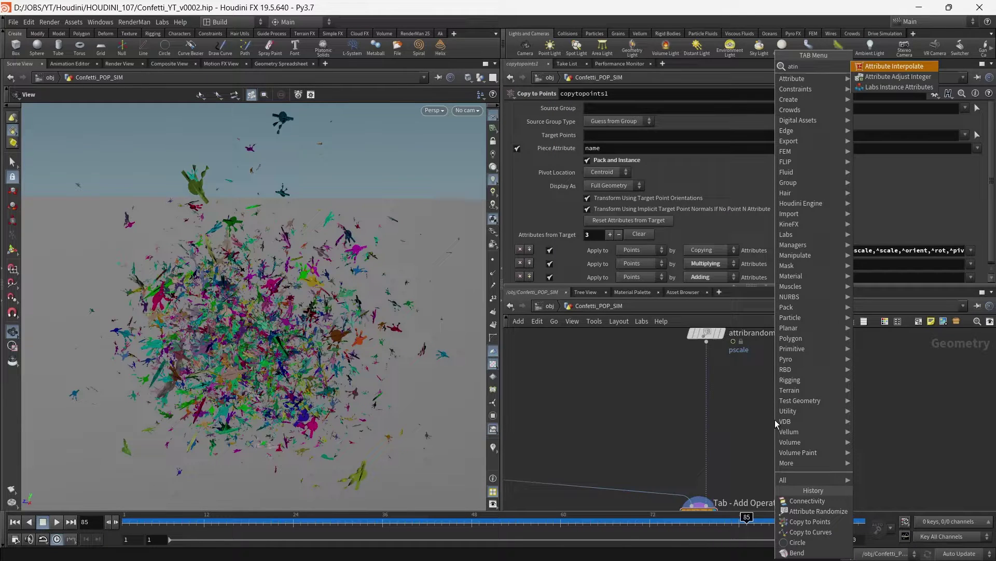
pyautogui.press('Down')
pyautogui.press('Return')
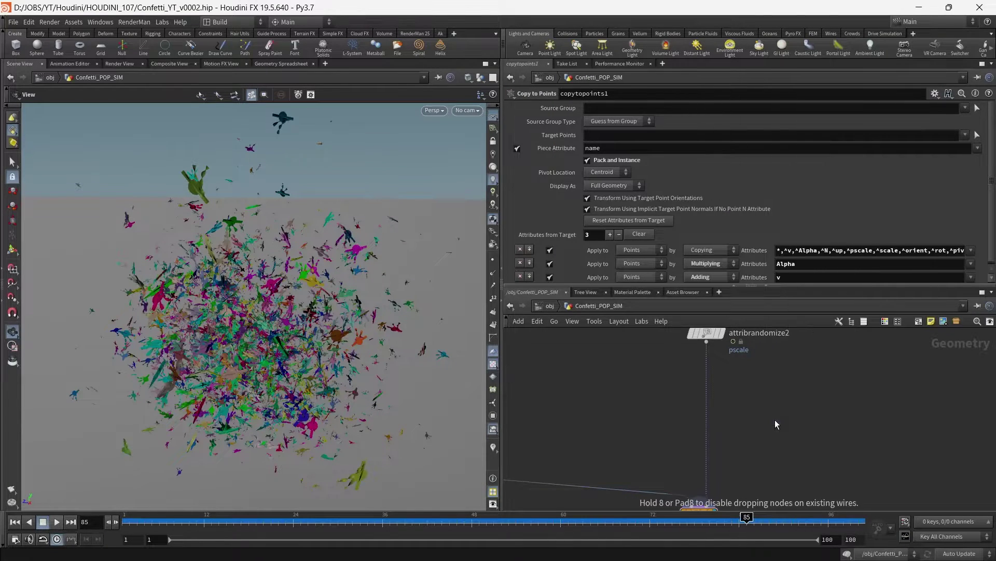
pyautogui.click(774, 419)
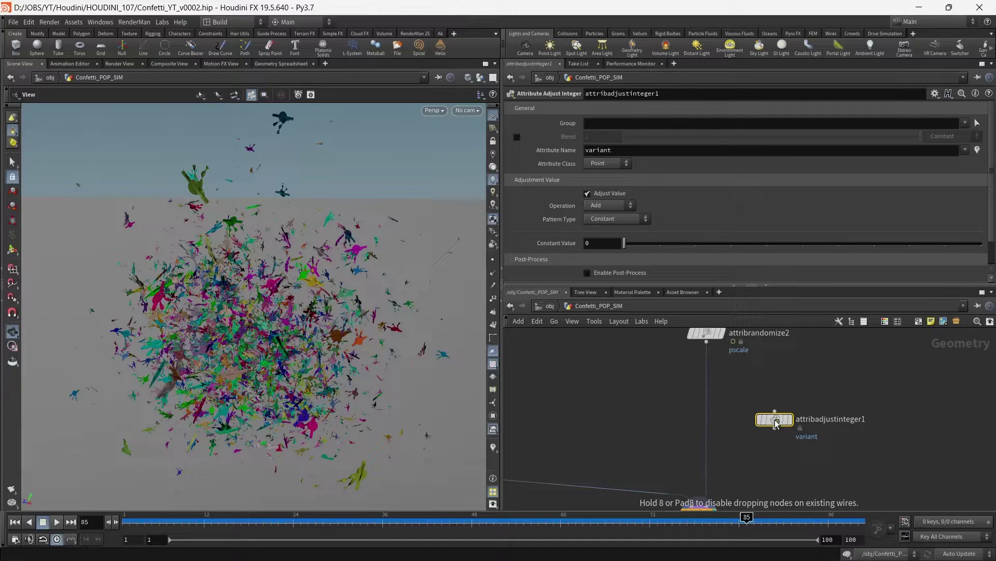
pyautogui.moveTo(775, 421); pyautogui.dragTo(760, 414)
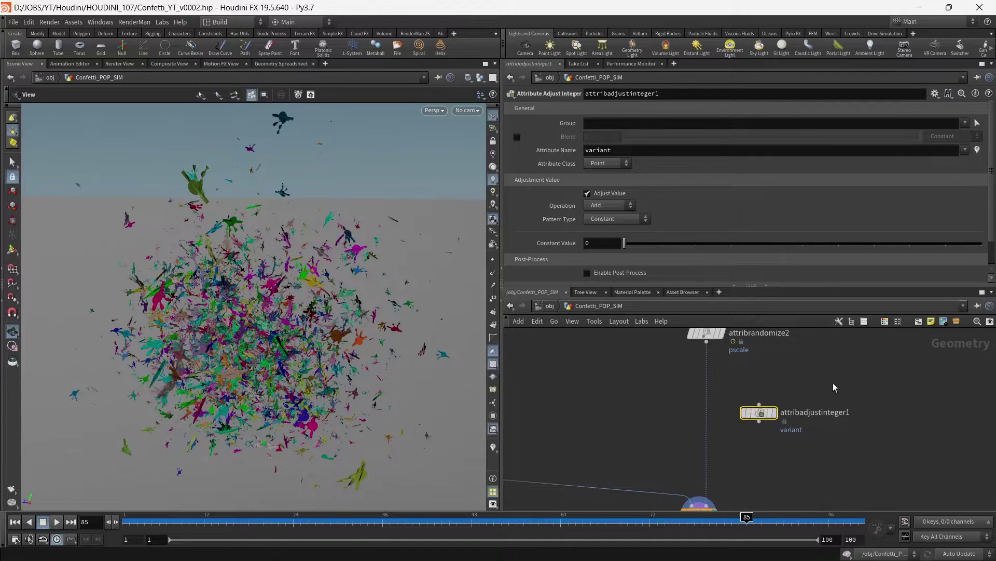
pyautogui.moveTo(821, 392); pyautogui.dragTo(788, 405, button='middle')
pyautogui.scroll(1, 788, 404)
pyautogui.moveTo(708, 430)
pyautogui.moveTo(717, 432); pyautogui.dragTo(654, 409)
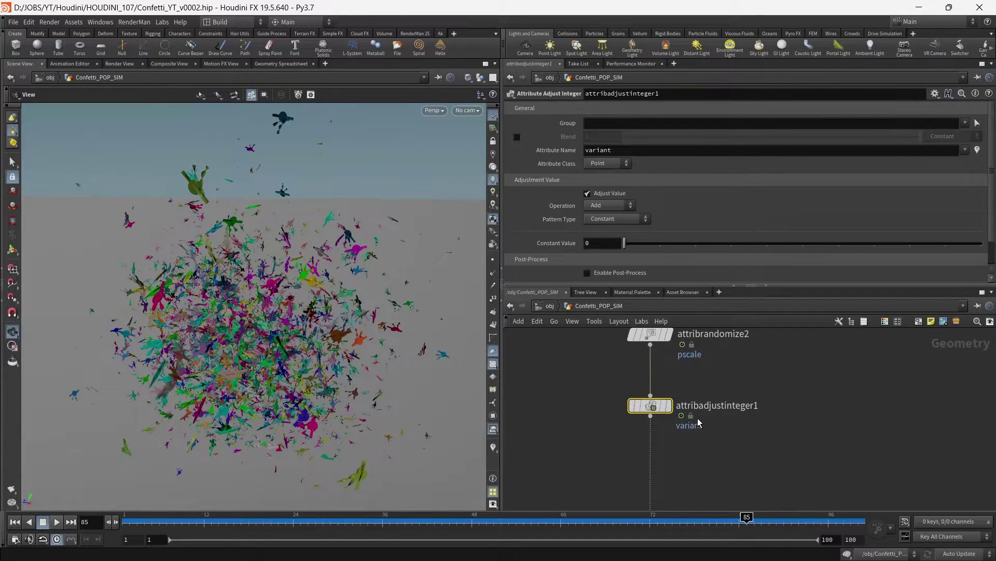
# Copy the attribute name variant from attribadjustinteger1 into copytopoints1's piece attribute.
pyautogui.click(652, 153)
pyautogui.hotkey('ctrl', 'c')
pyautogui.scroll(-3, 756, 379)
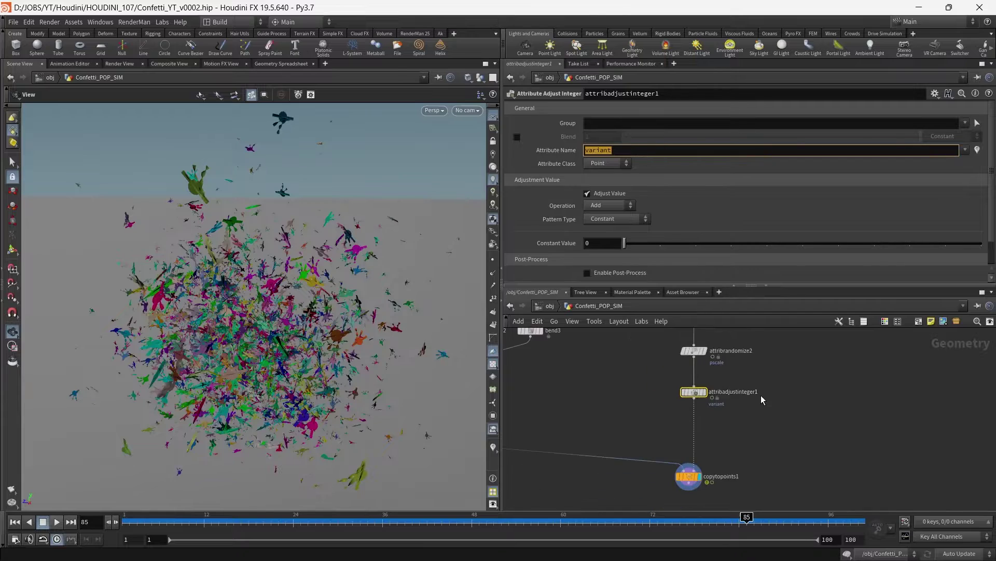
pyautogui.moveTo(737, 451); pyautogui.dragTo(763, 374, button='middle')
pyautogui.click(717, 398)
pyautogui.click(649, 152)
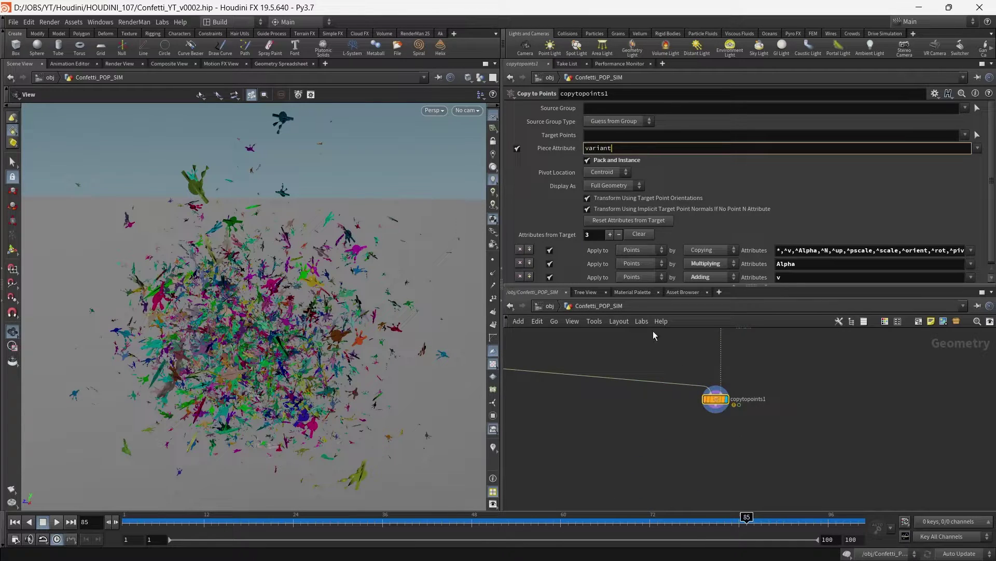
# Set connectivity1's attribute to variant.
pyautogui.moveTo(623, 338); pyautogui.dragTo(754, 385, button='middle')
pyautogui.moveTo(646, 363); pyautogui.dragTo(729, 386, button='middle')
pyautogui.click(607, 414)
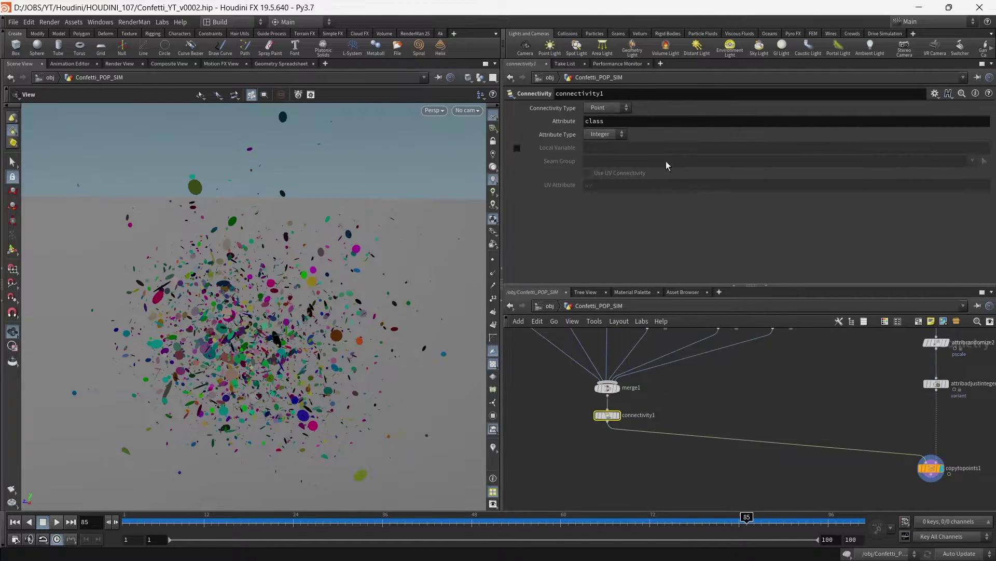
pyautogui.hotkey('ctrl', 'a')
pyautogui.hotkey('ctrl', 'v')
pyautogui.press('Return')
# Compare the variant attribute name in attribadjustinteger1 and connectivity1, and display connectivity1's output.
pyautogui.moveTo(848, 436); pyautogui.dragTo(684, 452, button='middle')
pyautogui.click(763, 398)
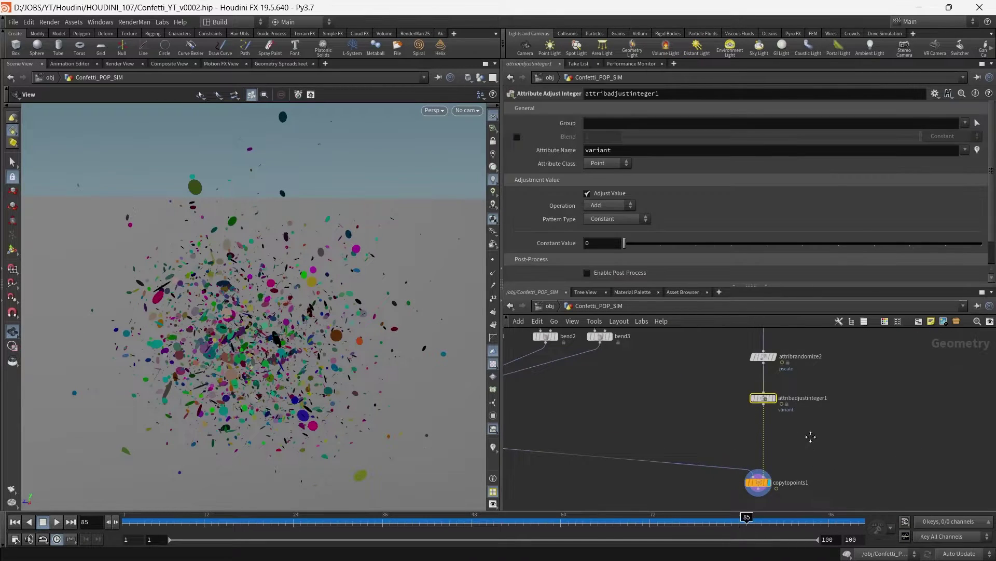
pyautogui.click(758, 443)
pyautogui.moveTo(811, 436); pyautogui.dragTo(846, 422, button='middle')
pyautogui.click(692, 434)
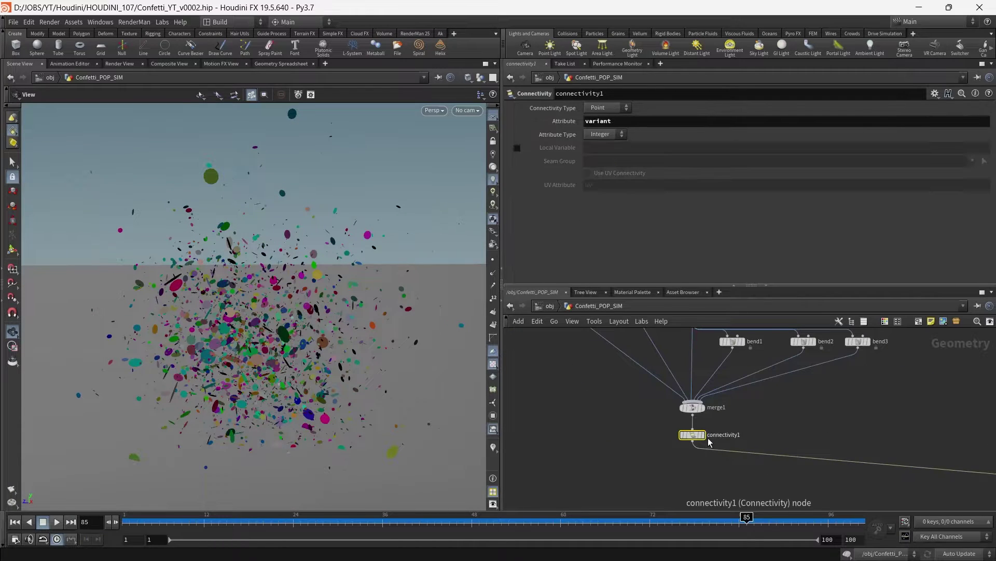
pyautogui.click(701, 435)
pyautogui.moveTo(792, 447); pyautogui.dragTo(713, 419, button='middle')
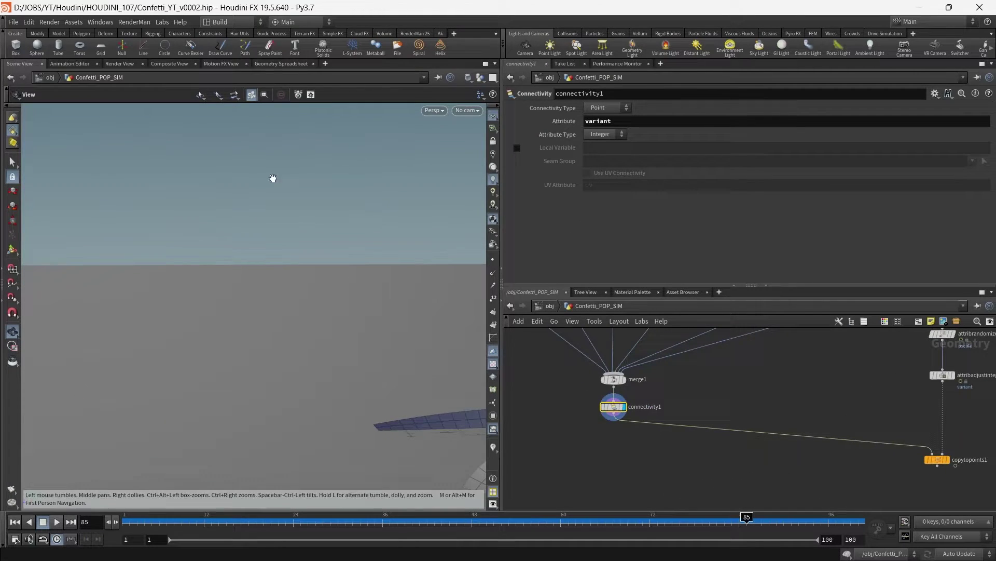
# Examine connectivity1's point data in the geometry spreadsheet, clearing the pscale attribute filter and sorting by variant in descending order.
pyautogui.click(282, 64)
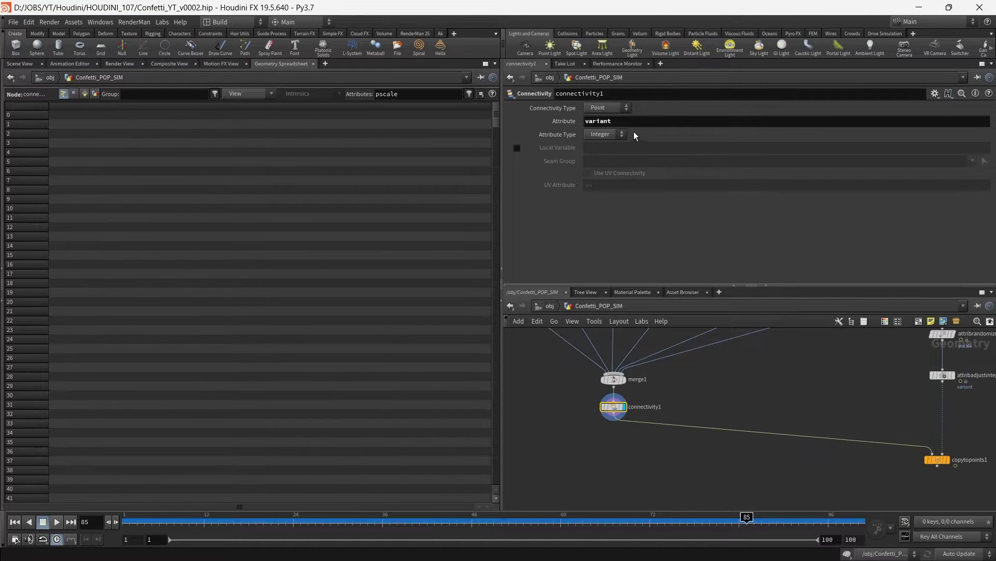
pyautogui.click(616, 109)
pyautogui.press('BackSpace')
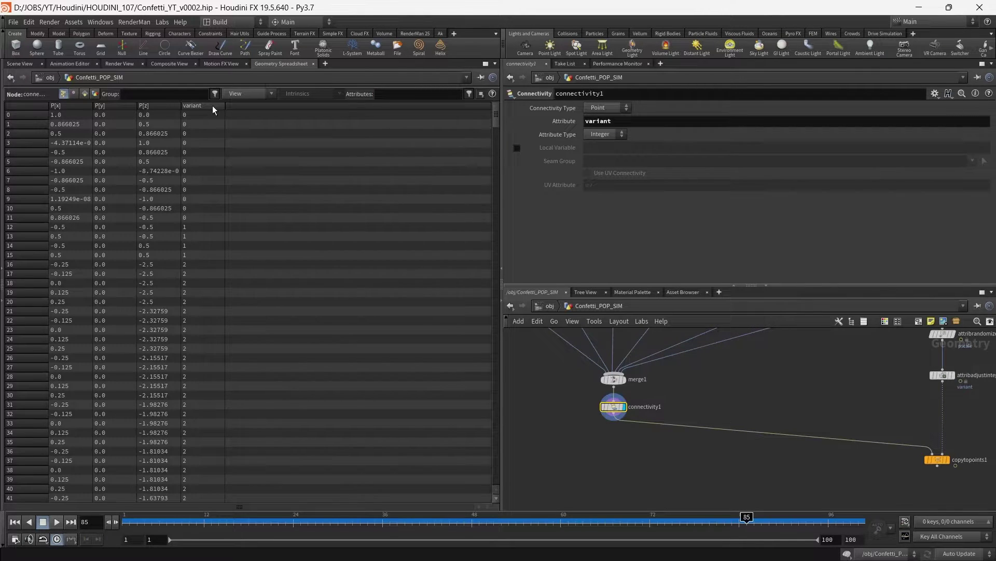
pyautogui.click(213, 106)
pyautogui.click(212, 106)
pyautogui.click(212, 106)
pyautogui.click(213, 106)
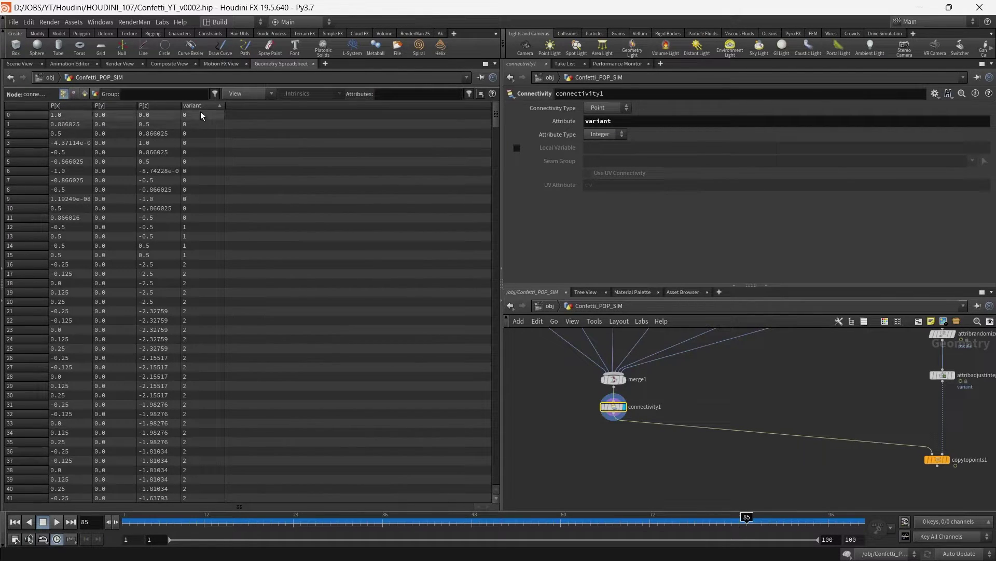
pyautogui.click(207, 105)
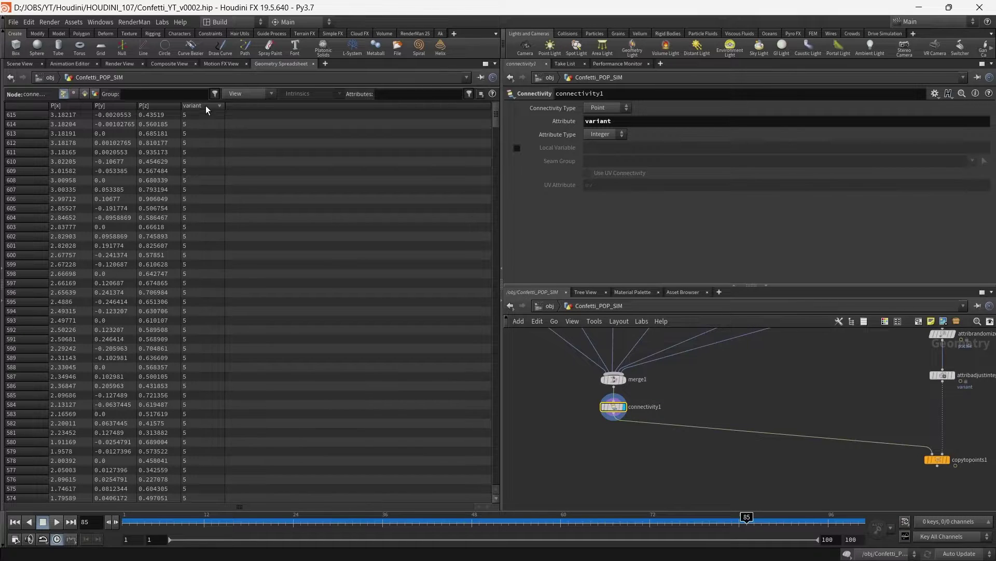
pyautogui.click(20, 63)
# Set attribadjustinteger1's operation to Set Initial, with a Random pattern and a maximum value of 5.
pyautogui.moveTo(877, 420); pyautogui.dragTo(680, 455, button='middle')
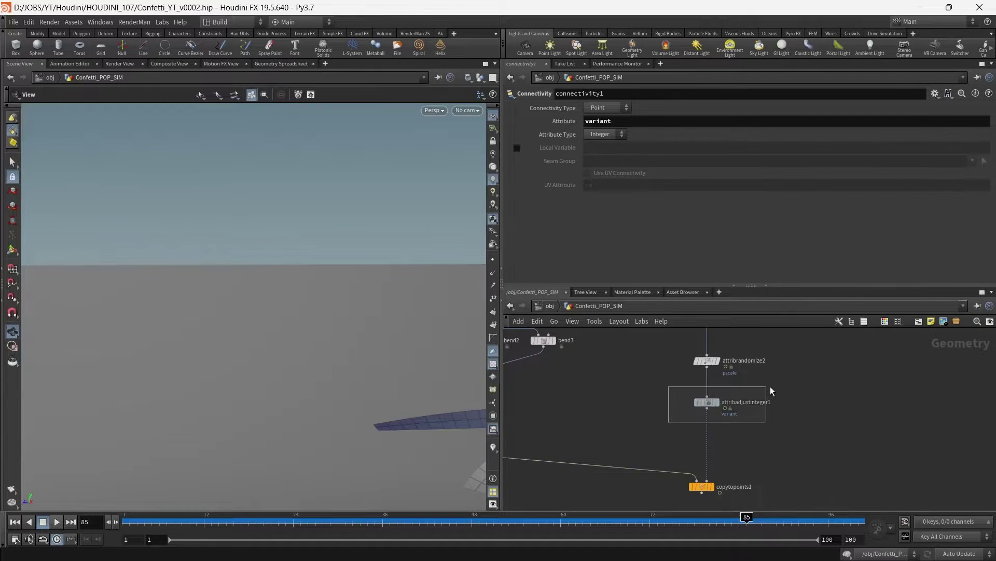
pyautogui.moveTo(772, 391); pyautogui.dragTo(770, 393)
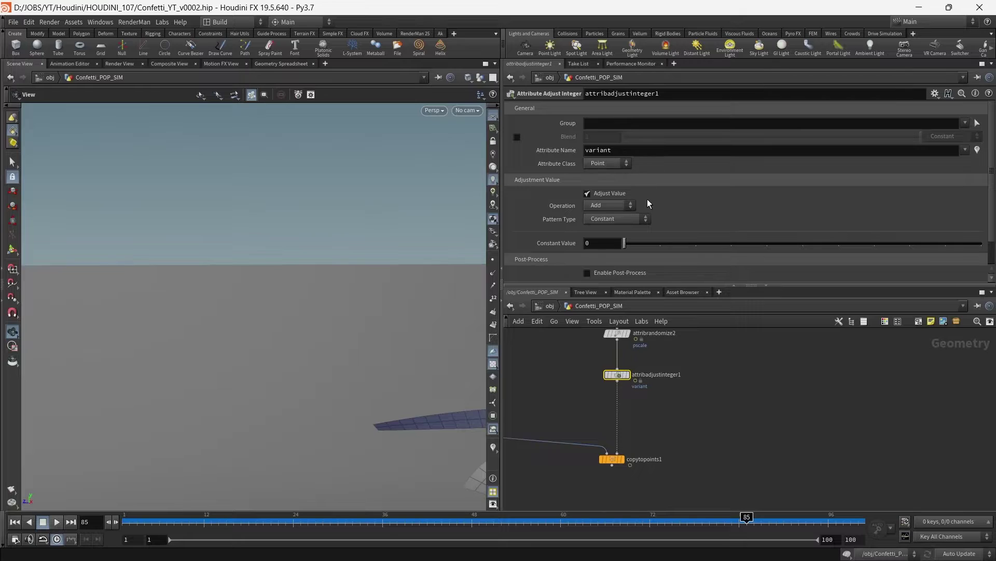
pyautogui.scroll(-1, 647, 198)
pyautogui.click(618, 178)
pyautogui.click(612, 187)
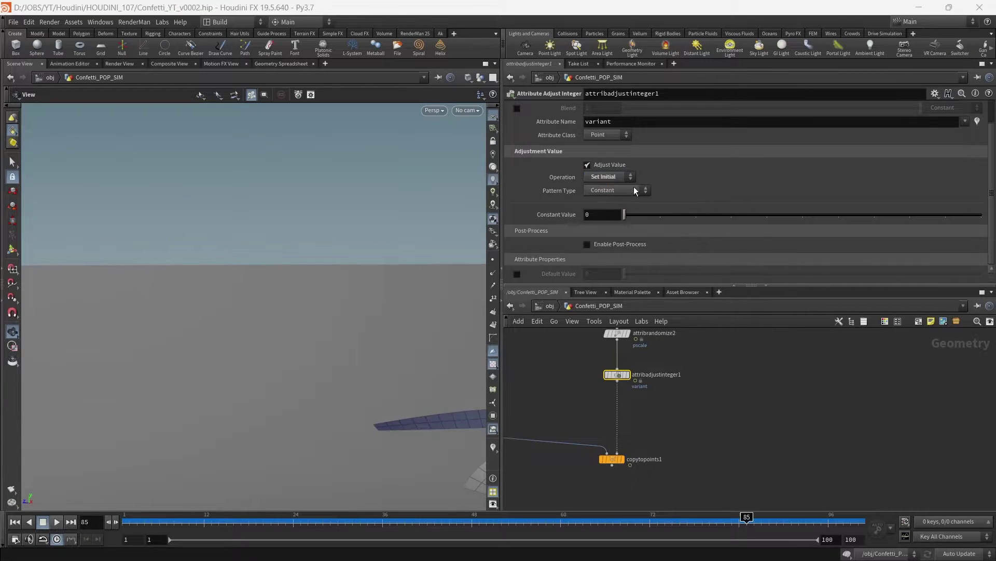
pyautogui.click(618, 191)
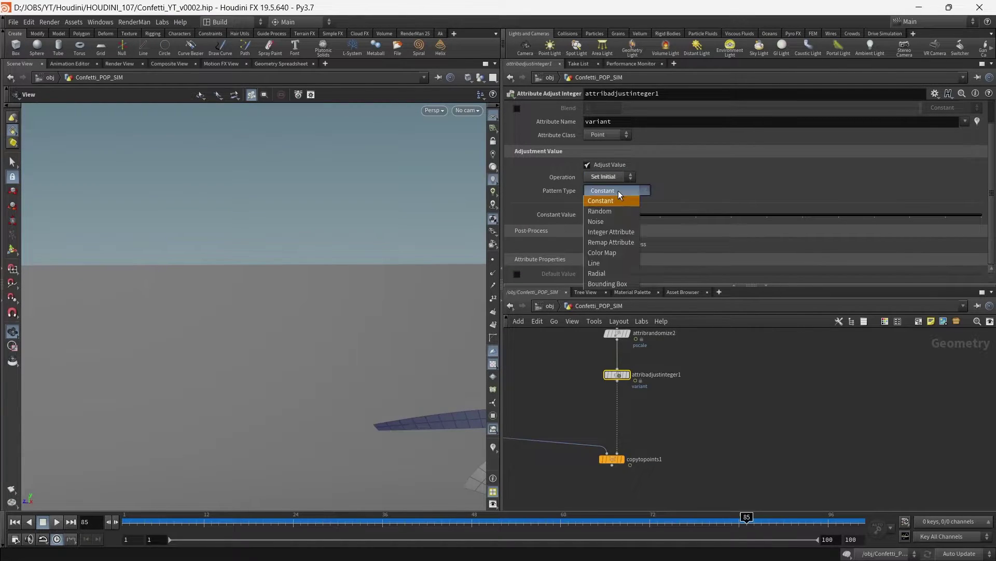
pyautogui.click(620, 217)
pyautogui.scroll(-2, 684, 195)
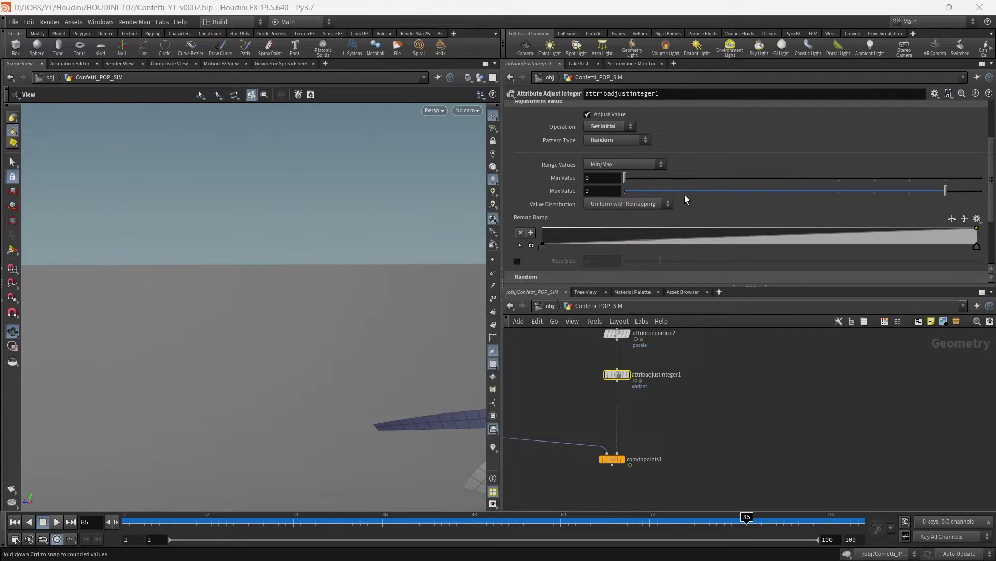
pyautogui.click(612, 192)
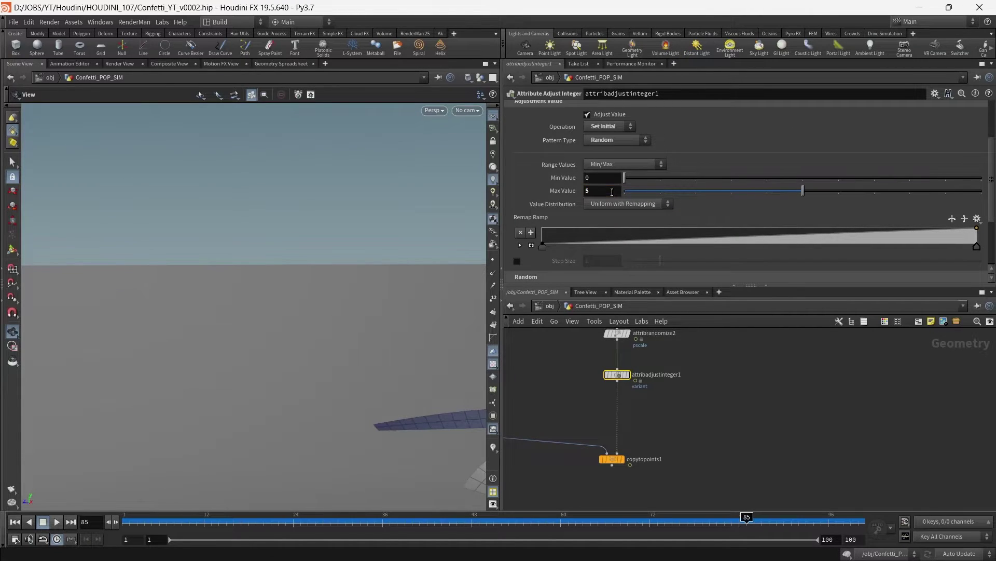
# Display copytopoints1's output and play back the confetti simulation.
pyautogui.click(623, 461)
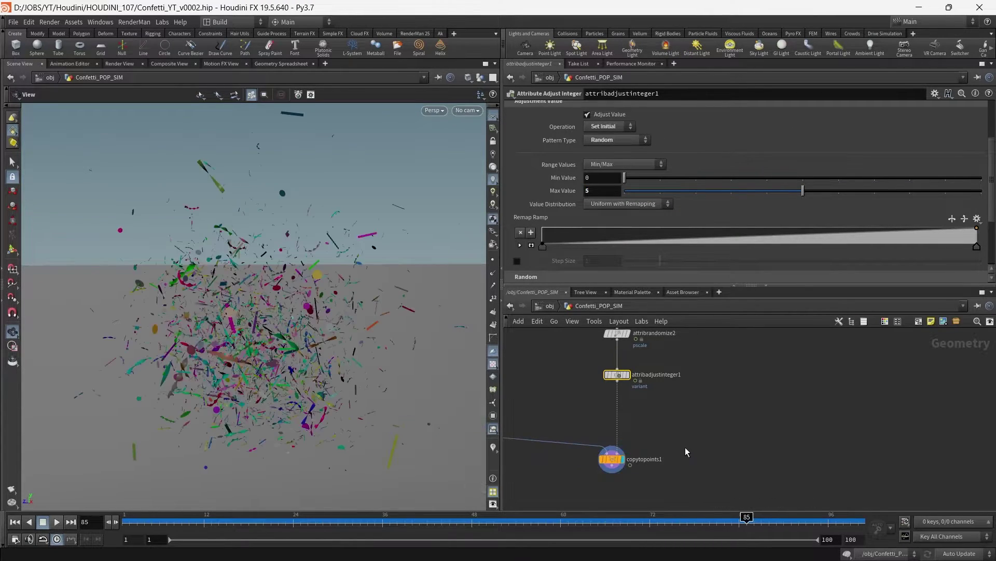
pyautogui.moveTo(683, 443); pyautogui.dragTo(728, 420, button='middle')
pyautogui.click(659, 435)
pyautogui.moveTo(406, 364); pyautogui.dragTo(288, 313)
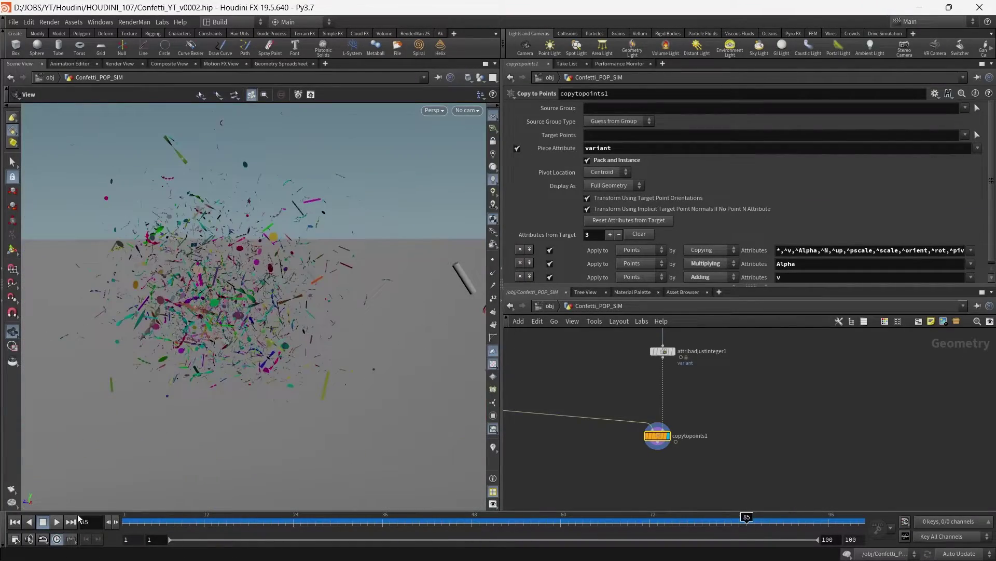
pyautogui.click(58, 520)
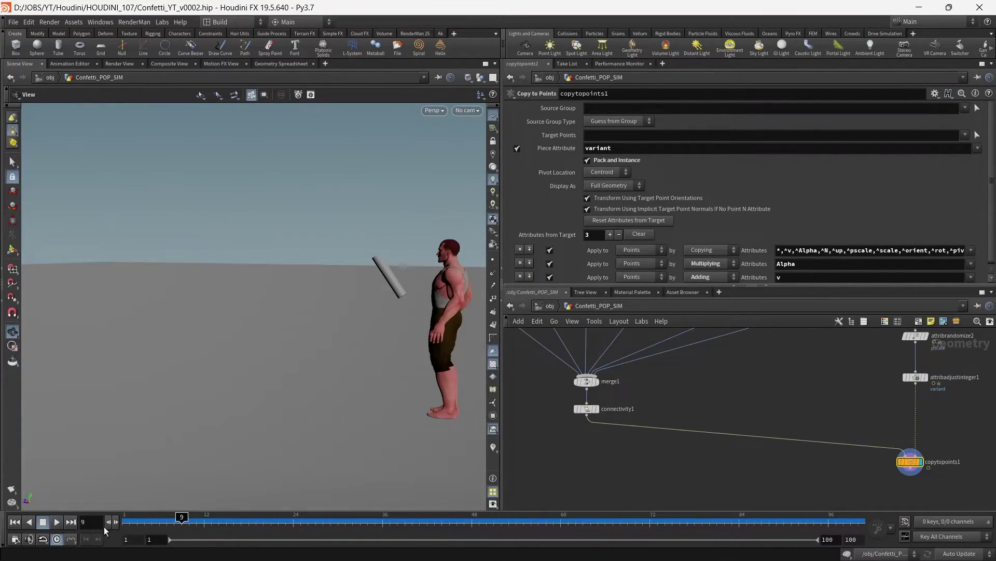
# Set scatter1's forced total count to 3000 points.
pyautogui.scroll(-5, 866, 430)
pyautogui.scroll(8, 784, 473)
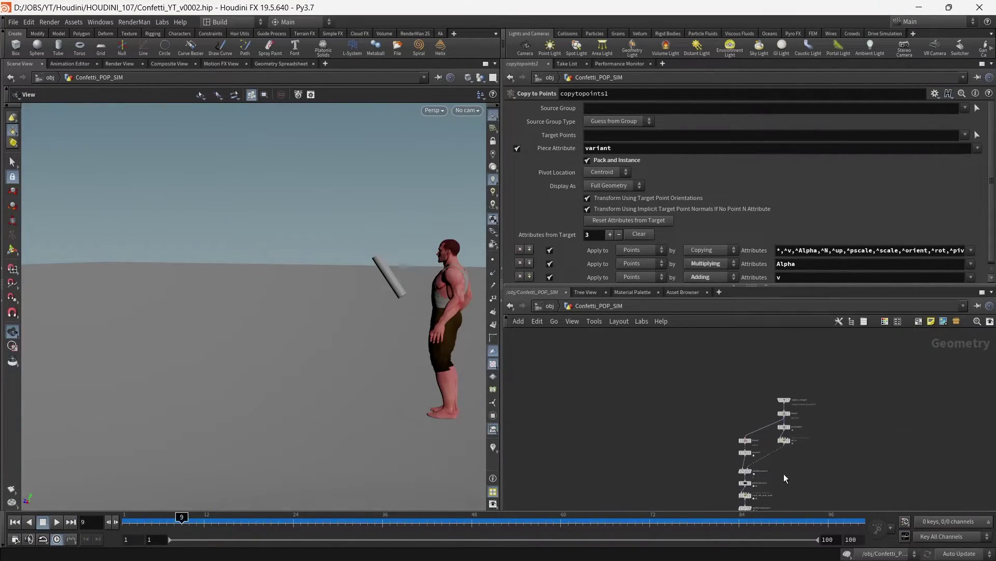
pyautogui.click(709, 403)
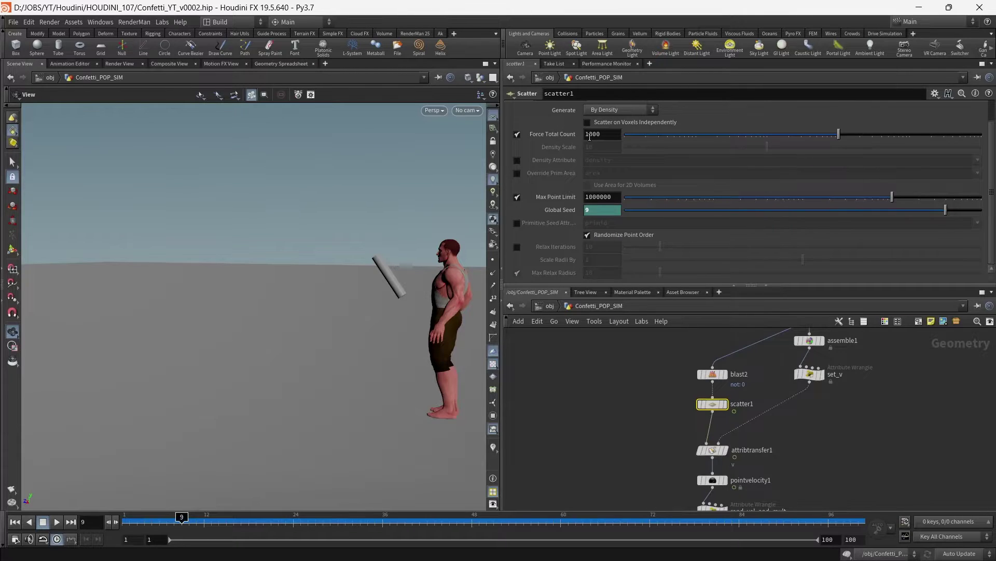
pyautogui.write('3')
pyautogui.click(599, 398)
# Play the simulation from the first frame and inspect the confetti leaving the tube at frame 16.
pyautogui.click(14, 522)
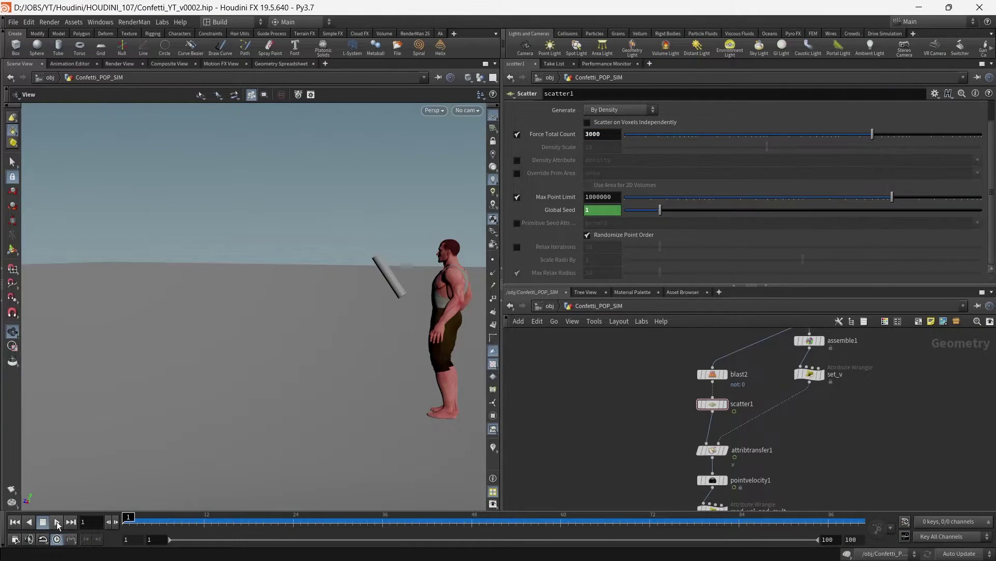
pyautogui.click(57, 522)
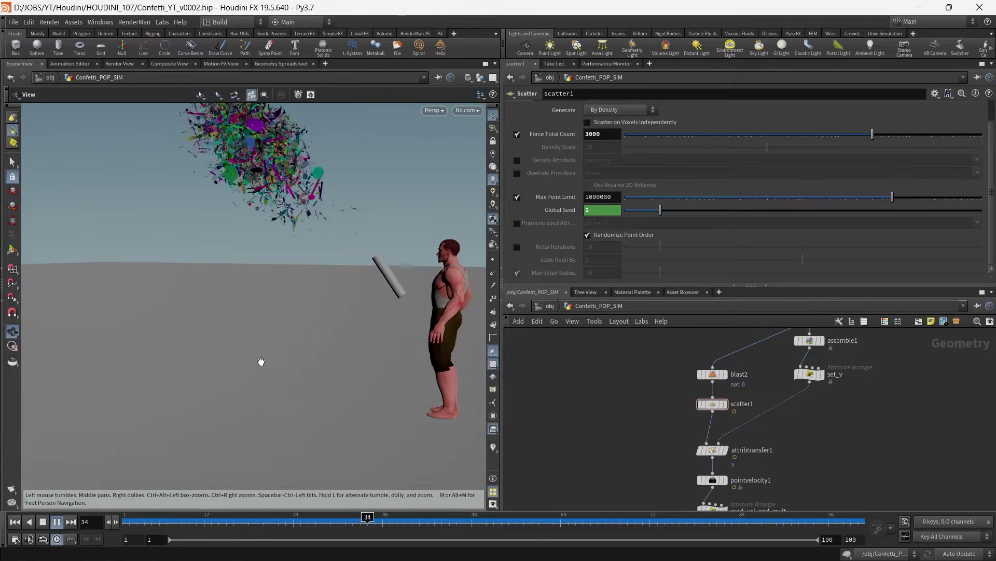
pyautogui.scroll(-3, 261, 362)
pyautogui.moveTo(263, 359); pyautogui.dragTo(306, 354)
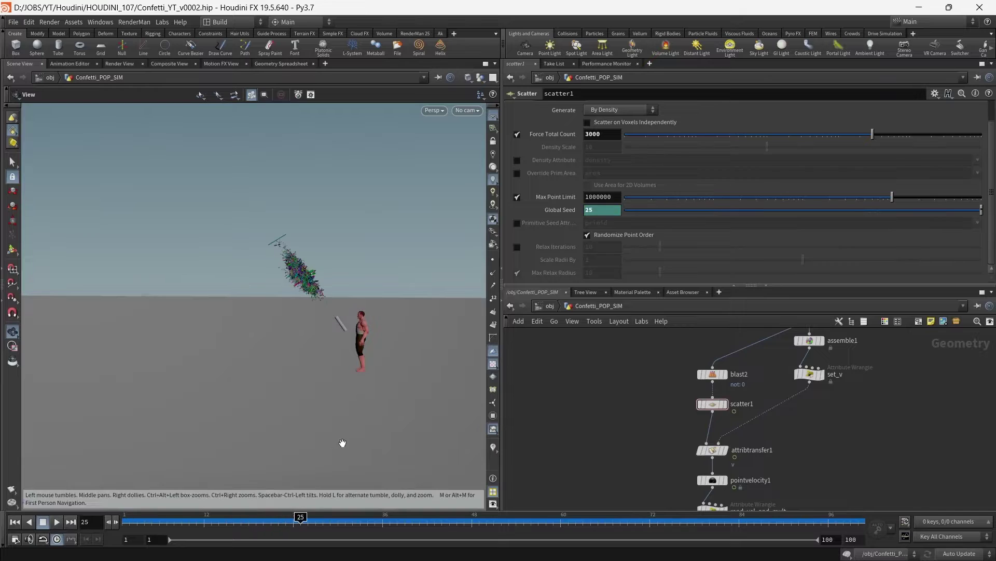
pyautogui.click(295, 527)
pyautogui.moveTo(295, 530); pyautogui.dragTo(225, 517)
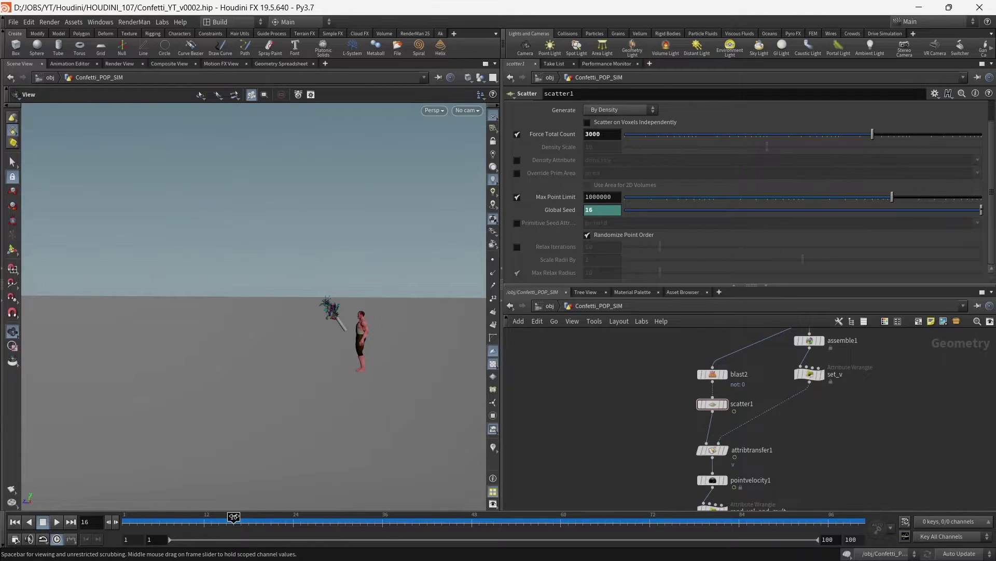
pyautogui.scroll(10, 322, 312)
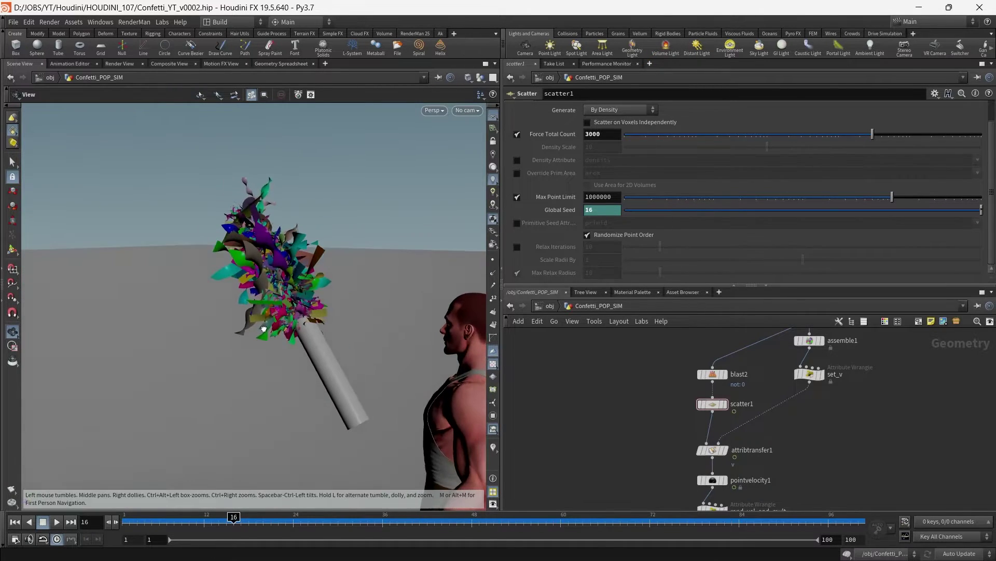
pyautogui.moveTo(263, 328); pyautogui.dragTo(260, 328)
# Review the pscale randomization settings of attribrandomize2.
pyautogui.scroll(-5, 845, 423)
pyautogui.moveTo(830, 484); pyautogui.dragTo(806, 463, button='middle')
pyautogui.scroll(7, 788, 407)
pyautogui.click(677, 415)
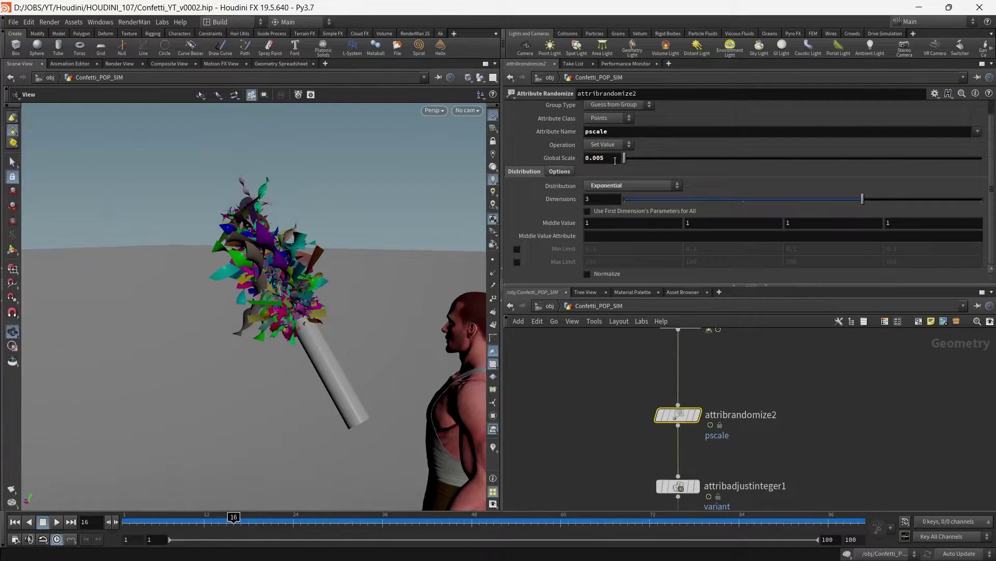
# Look through cam1 and play the simulation from the first frame.
pyautogui.moveTo(344, 285); pyautogui.dragTo(367, 270)
pyautogui.click(459, 111)
pyautogui.click(498, 161)
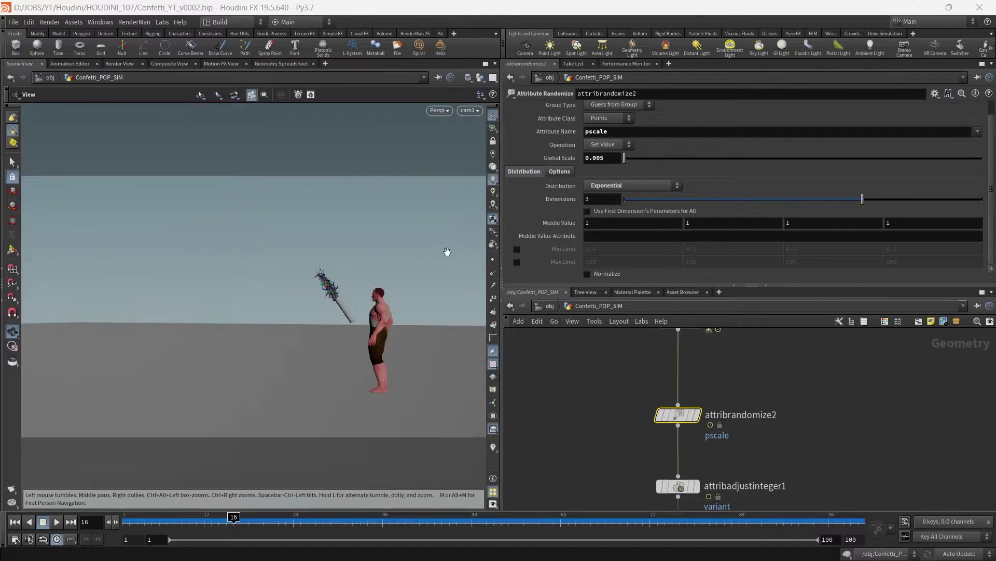
pyautogui.click(14, 523)
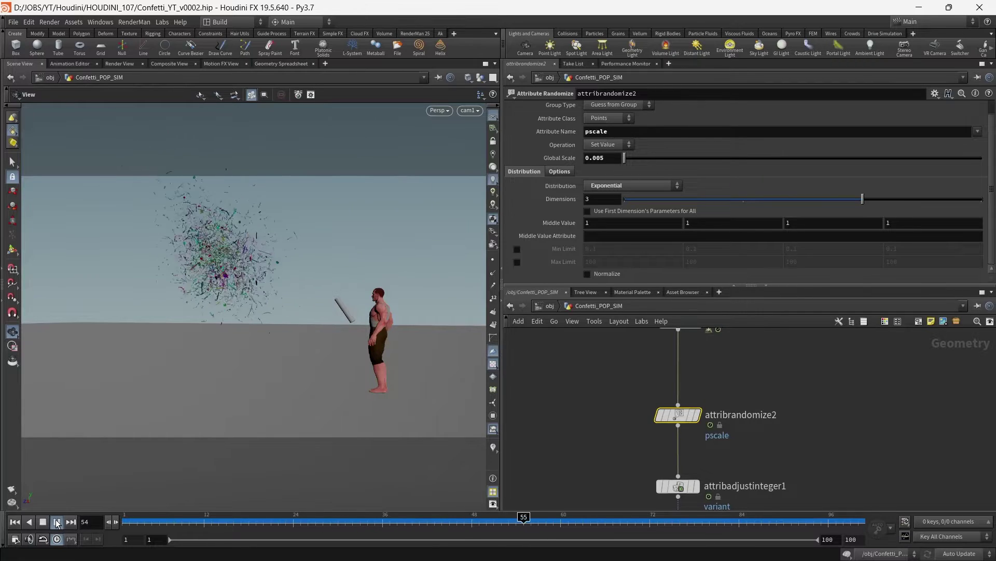
pyautogui.click(57, 523)
# Set scatter1's global seed expression to $F + 5 and replay the simulation from the start.
pyautogui.scroll(-5, 884, 386)
pyautogui.moveTo(883, 388); pyautogui.dragTo(748, 455, button='middle')
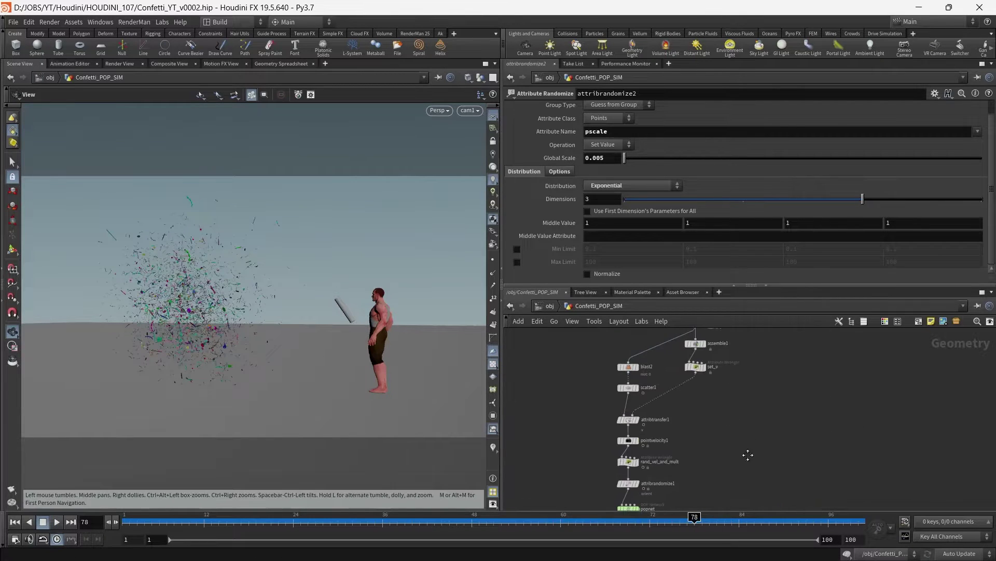
pyautogui.scroll(3, 600, 434)
pyautogui.click(707, 418)
pyautogui.click(659, 211)
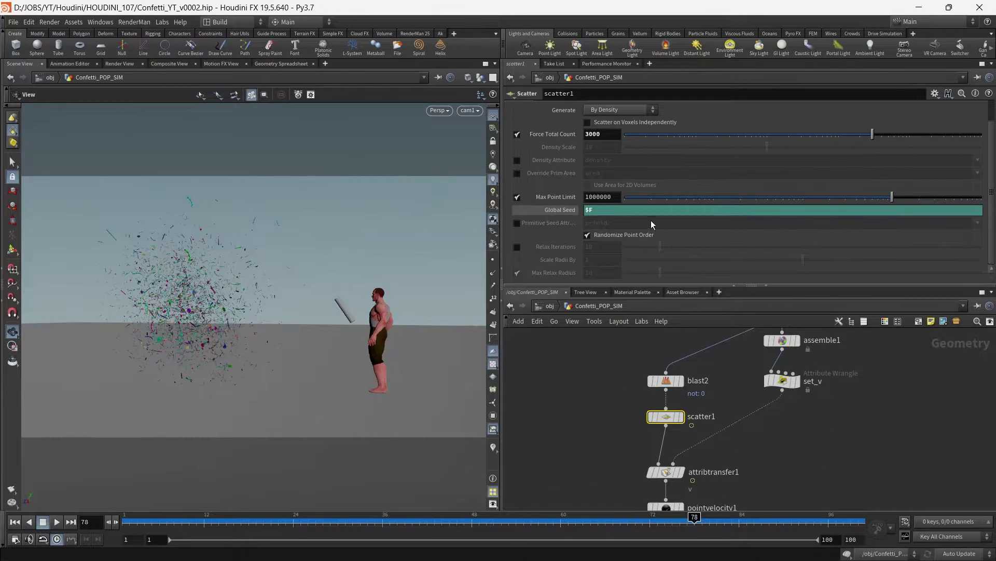
pyautogui.write('$F')
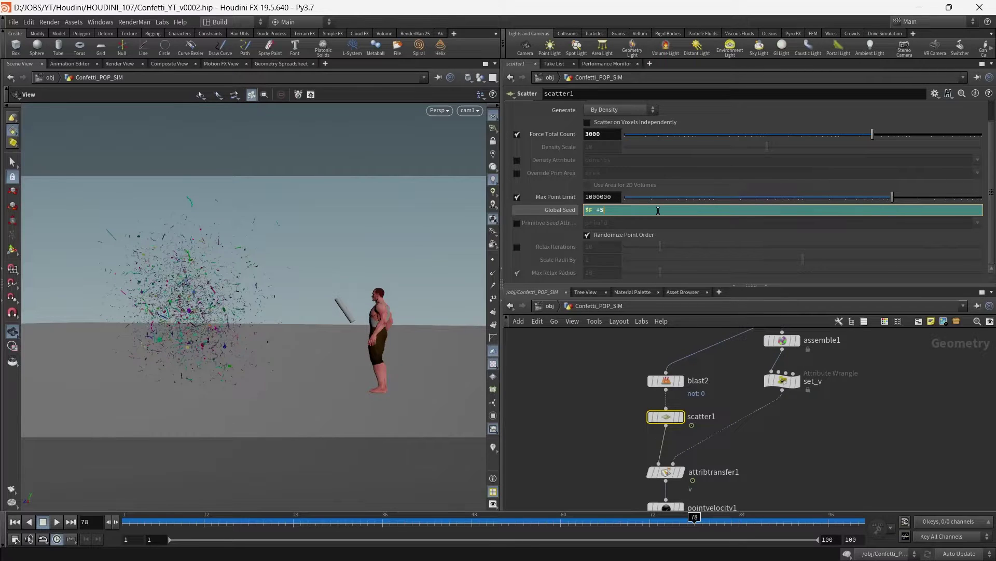
pyautogui.press('Return')
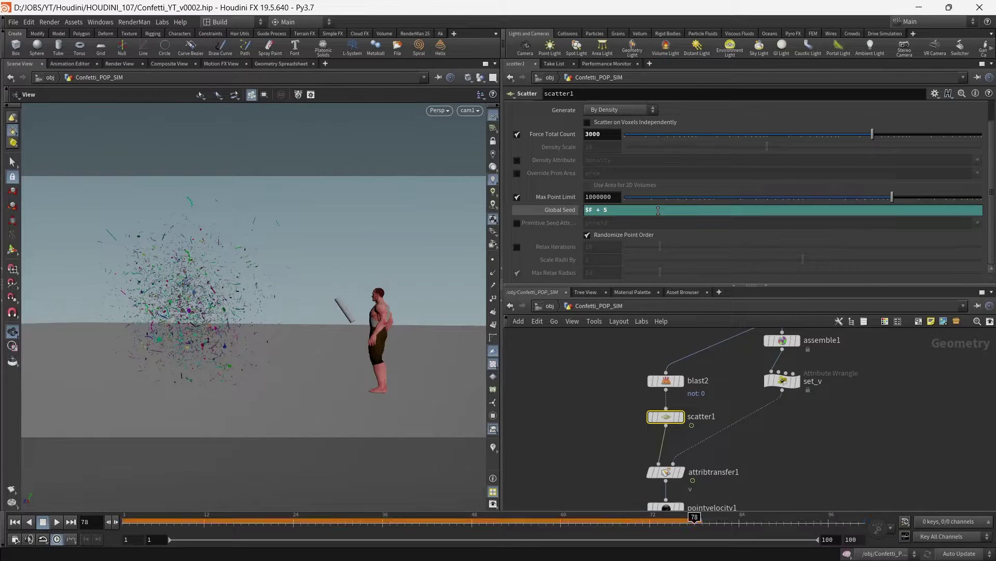
pyautogui.click(15, 522)
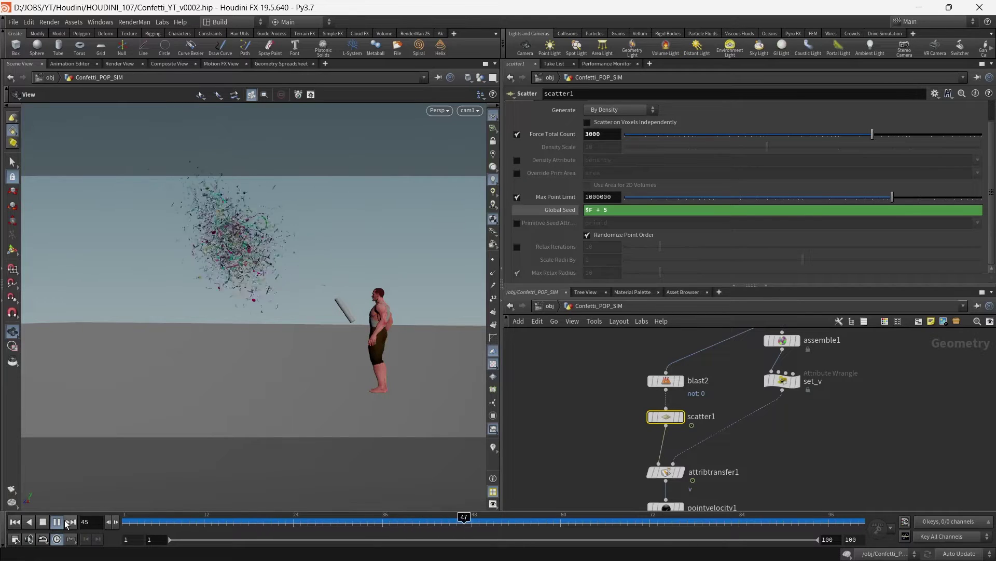
pyautogui.click(67, 522)
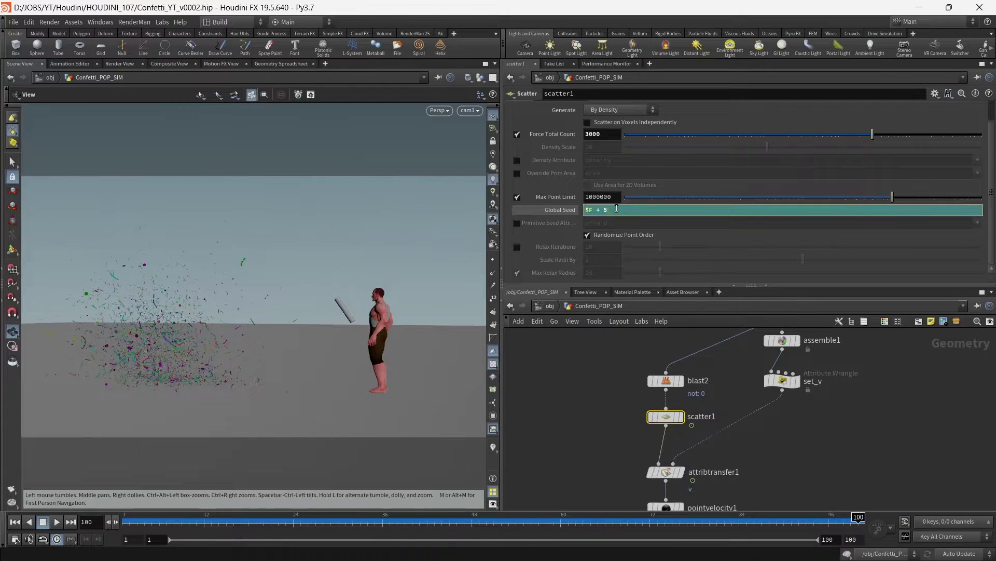
# Set scatter1's global seed expression to $F + 55, replay the simulation and scrub to frame 54.
pyautogui.press('Return')
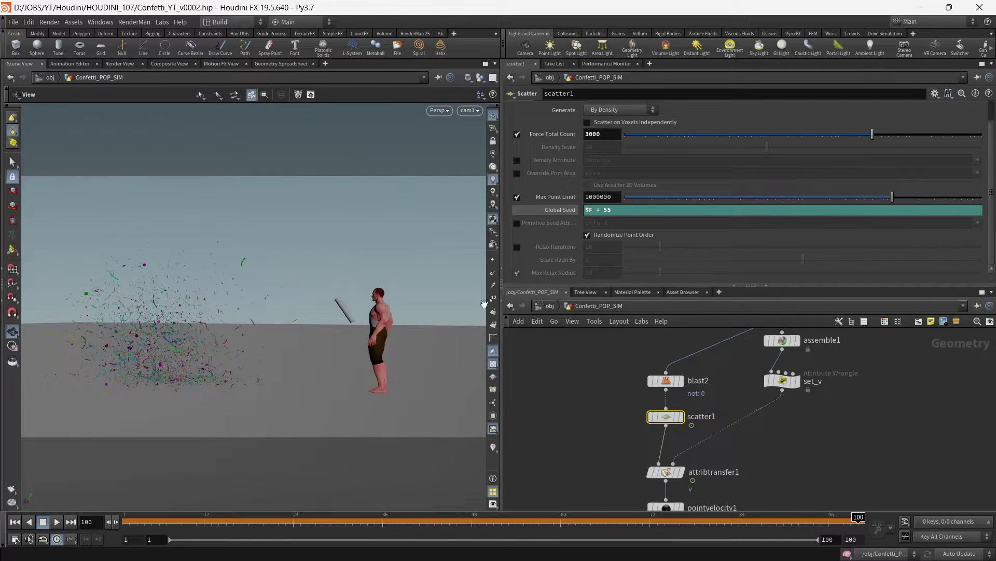
pyautogui.click(15, 521)
pyautogui.click(56, 522)
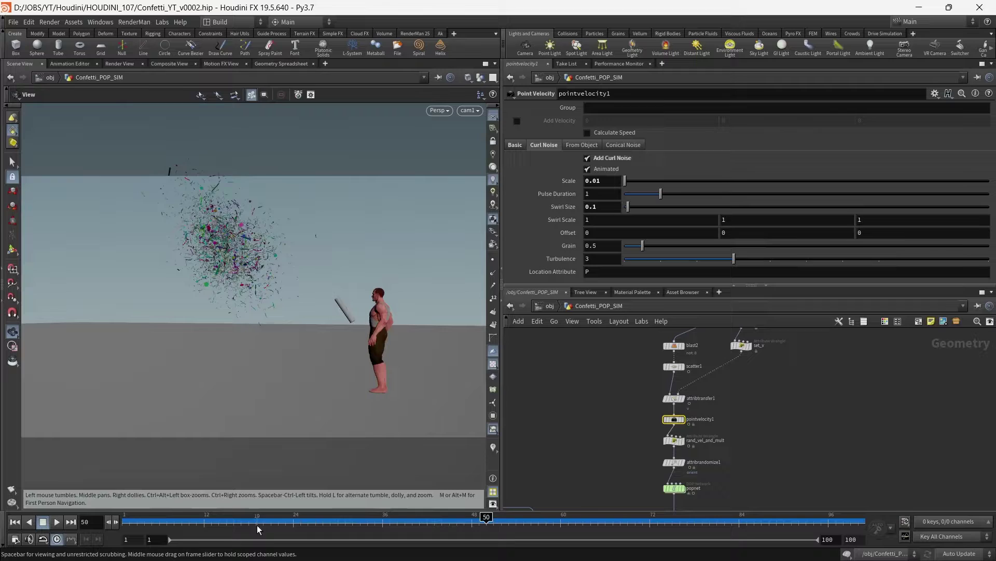
pyautogui.moveTo(258, 527); pyautogui.dragTo(516, 523)
# Set the global seed of attribrandomize2 to 98.
pyautogui.moveTo(740, 475); pyautogui.dragTo(731, 428, button='middle')
pyautogui.scroll(3, 731, 426)
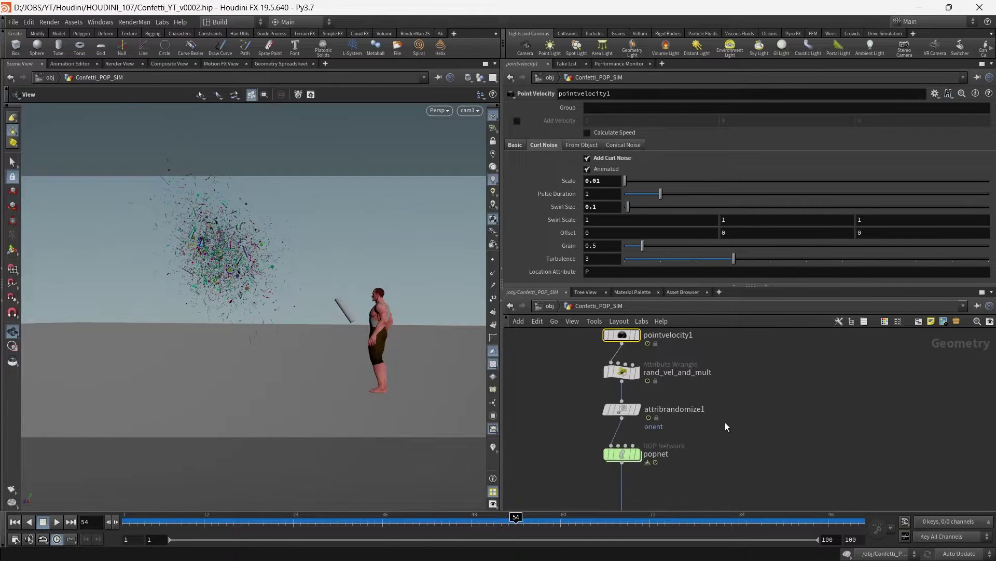
pyautogui.click(616, 424)
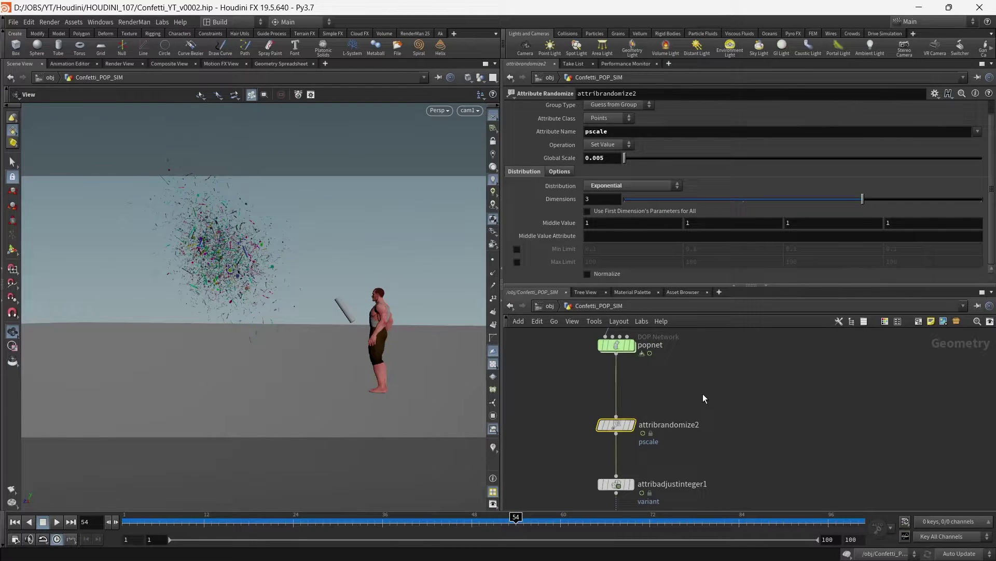
pyautogui.click(561, 172)
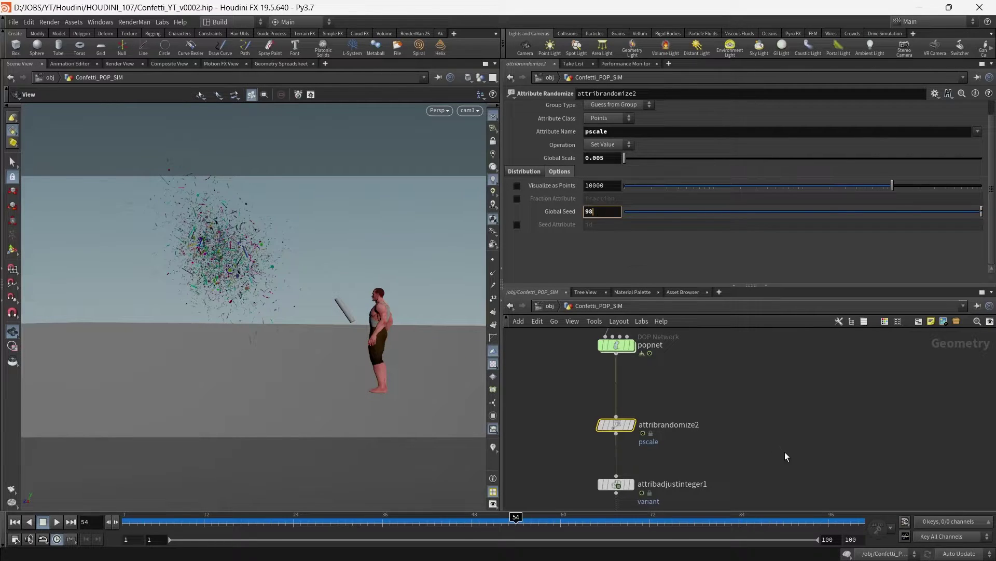
# Try Global Seed values of 98 and 98.1 on attribrandomize2 while playing the confetti simulation.
pyautogui.write('98')
pyautogui.press('Return')
pyautogui.click(16, 522)
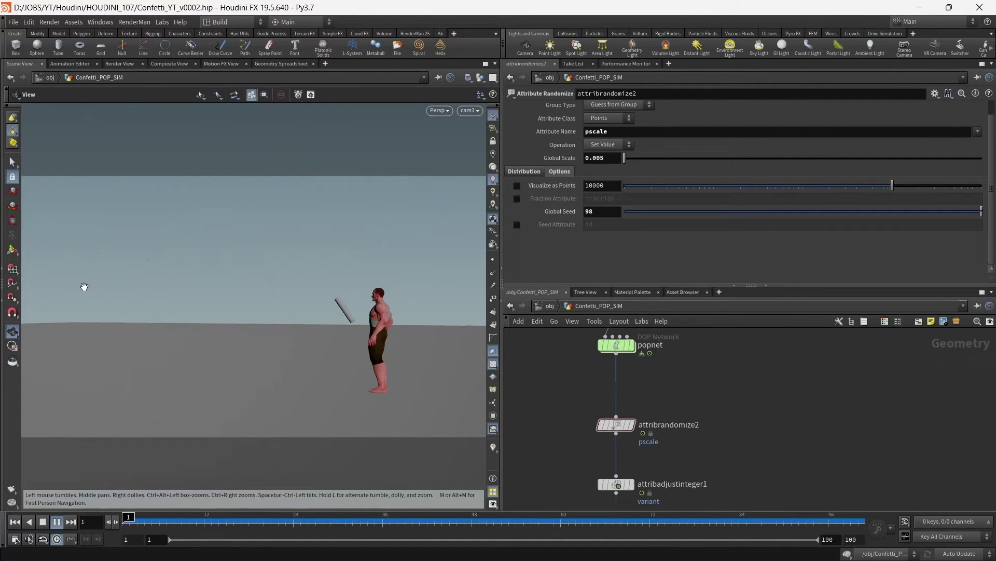
pyautogui.click(609, 212)
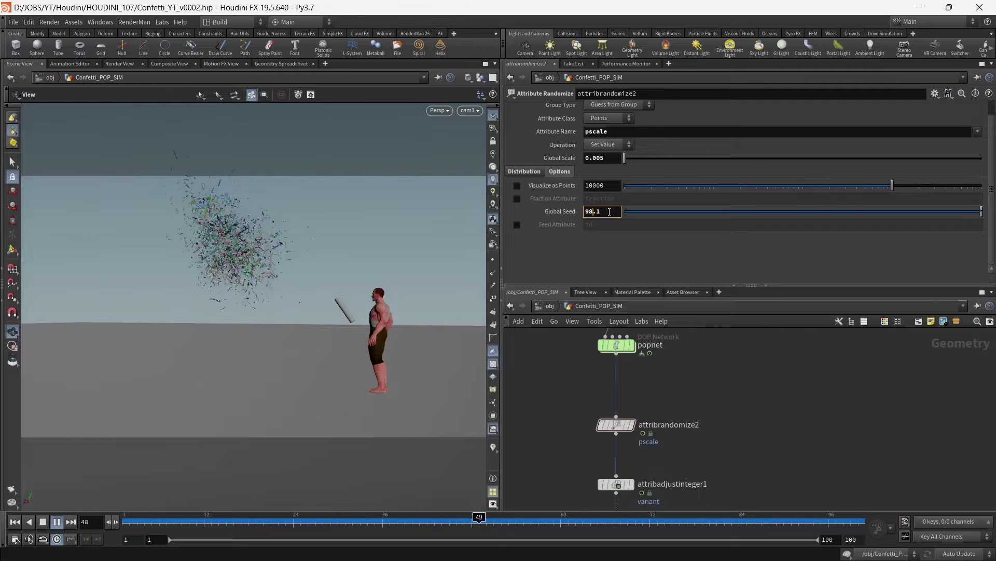
# Enable the id Seed Attribute on attribrandomize2, reset its Global Seed to 0 and replay the simulation from the first frame.
pyautogui.click(518, 225)
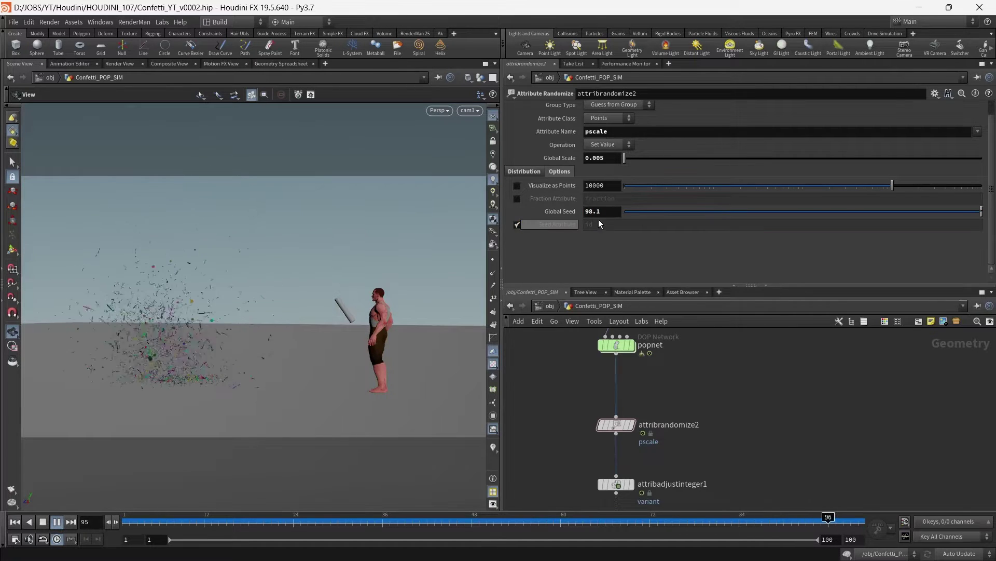
pyautogui.keyDown('ctrl'); pyautogui.middleClick(613, 211); pyautogui.keyUp('ctrl')
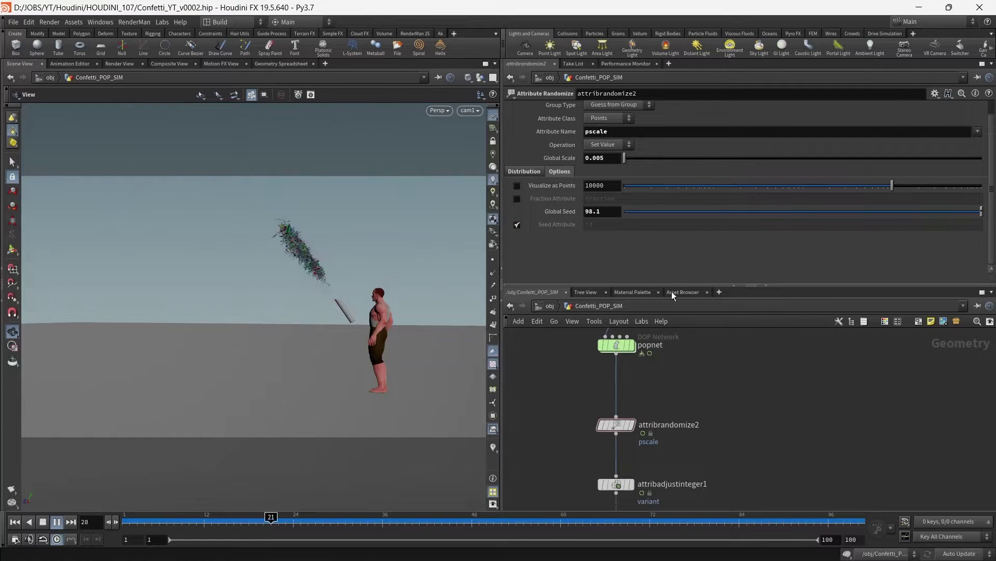
pyautogui.click(16, 522)
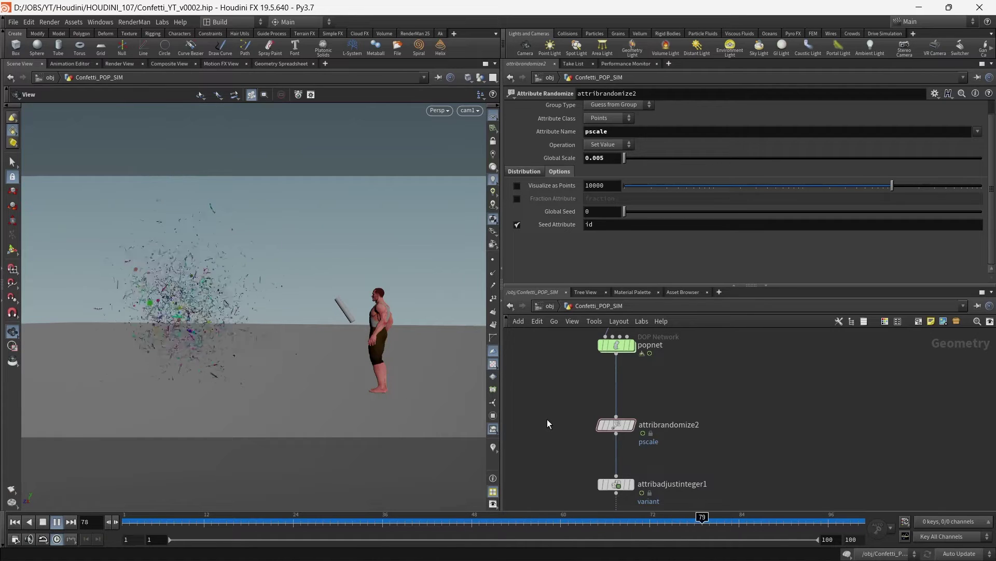
pyautogui.click(57, 522)
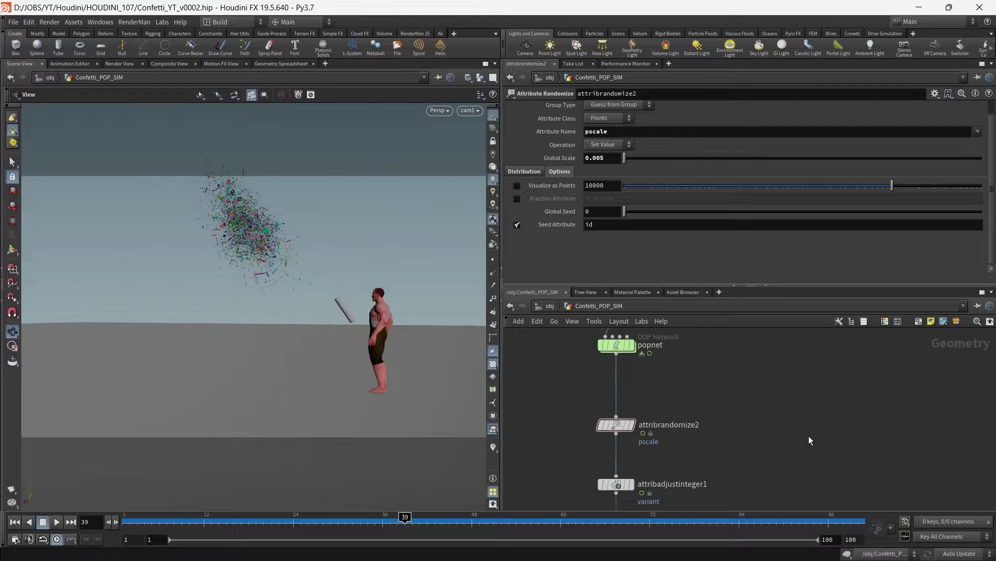
# Extend the animation's end frame to 120, play the simulation through and go to frame 120.
pyautogui.press('h')
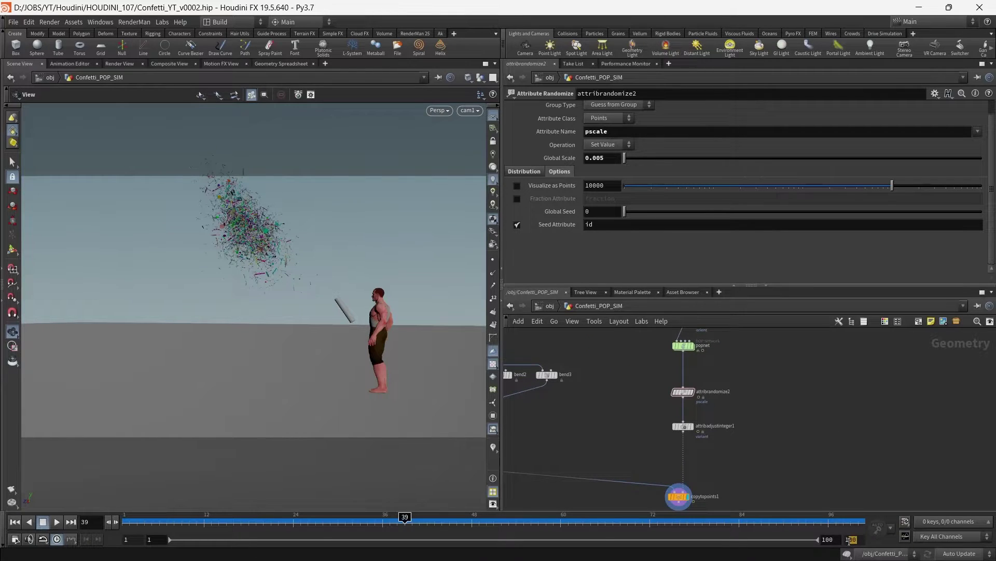
pyautogui.click(849, 539)
pyautogui.write('120')
pyautogui.press('Return')
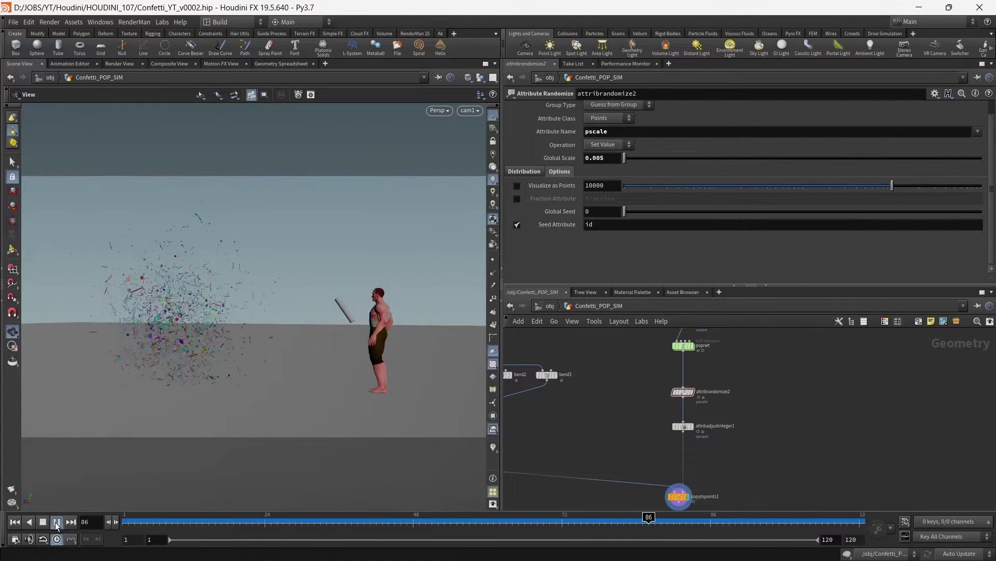
pyautogui.click(55, 521)
pyautogui.press('h')
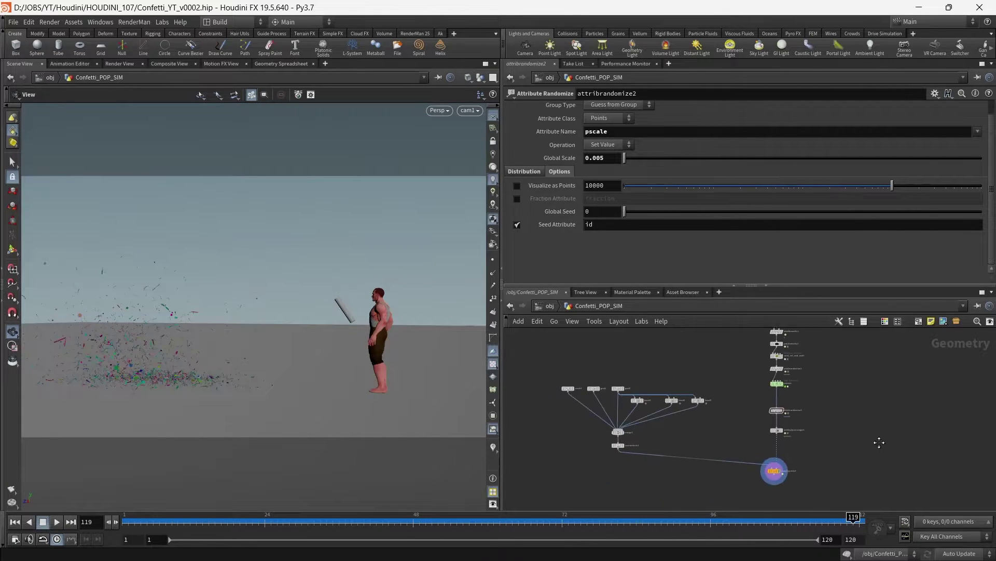
pyautogui.moveTo(553, 523); pyautogui.dragTo(862, 522)
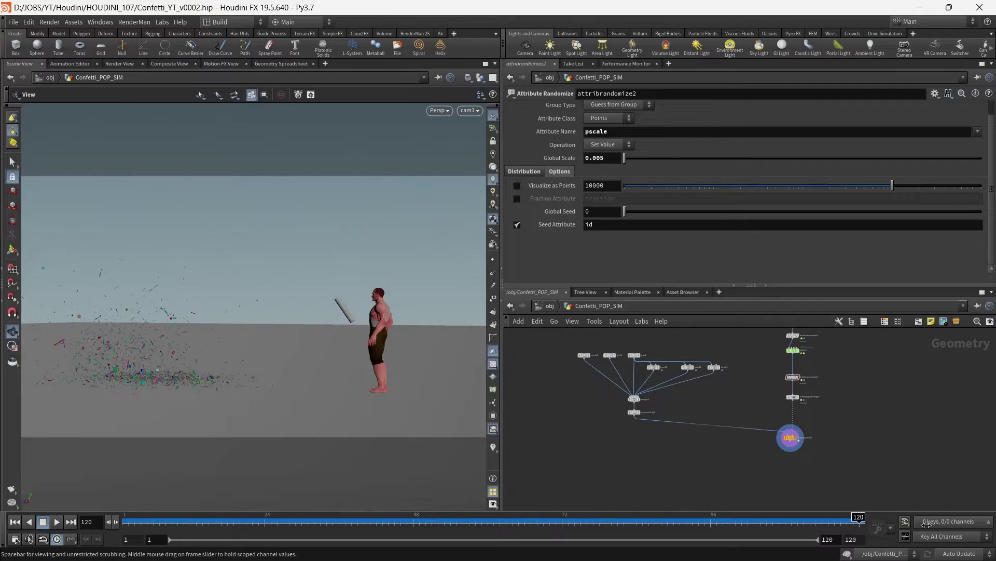
# Examine the confetti pieces near the ground at frame 120 from several angles and distances.
pyautogui.moveTo(304, 382); pyautogui.dragTo(265, 414)
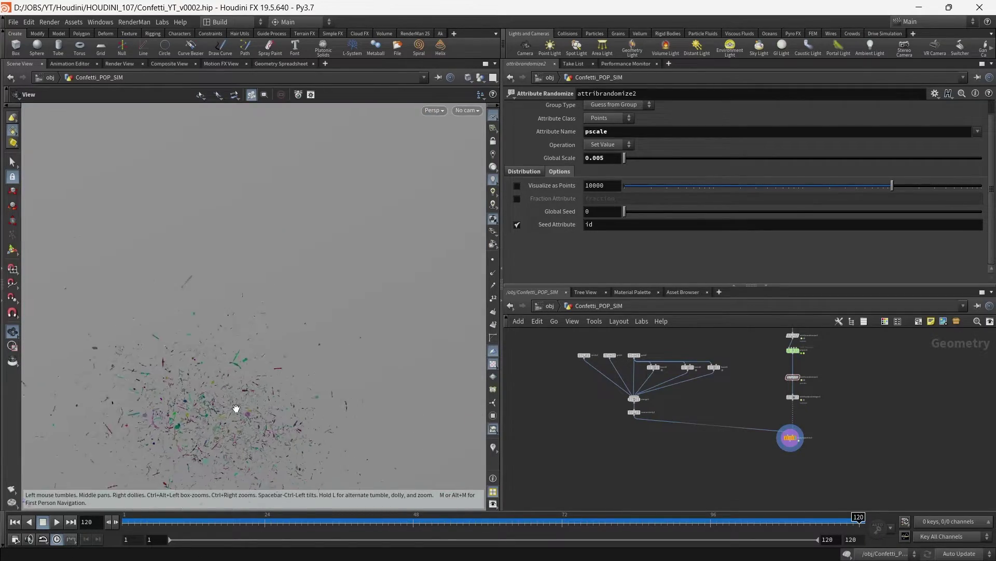
pyautogui.moveTo(236, 409); pyautogui.dragTo(249, 418, button='right')
pyautogui.moveTo(249, 418); pyautogui.dragTo(262, 353, button='middle')
pyautogui.moveTo(298, 306); pyautogui.dragTo(278, 356, button='right')
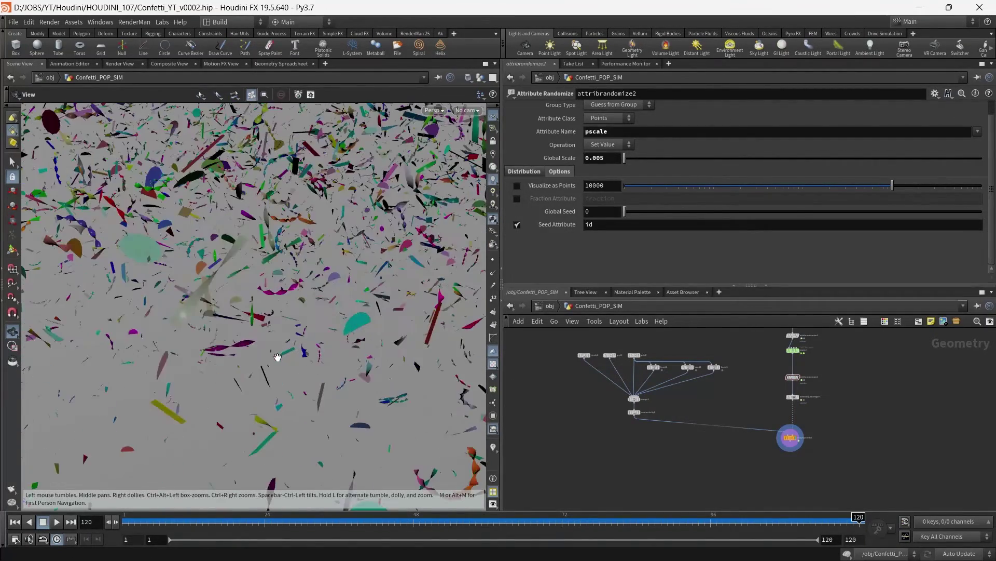
pyautogui.moveTo(278, 356); pyautogui.dragTo(303, 271)
pyautogui.moveTo(303, 333); pyautogui.dragTo(302, 302, button='right')
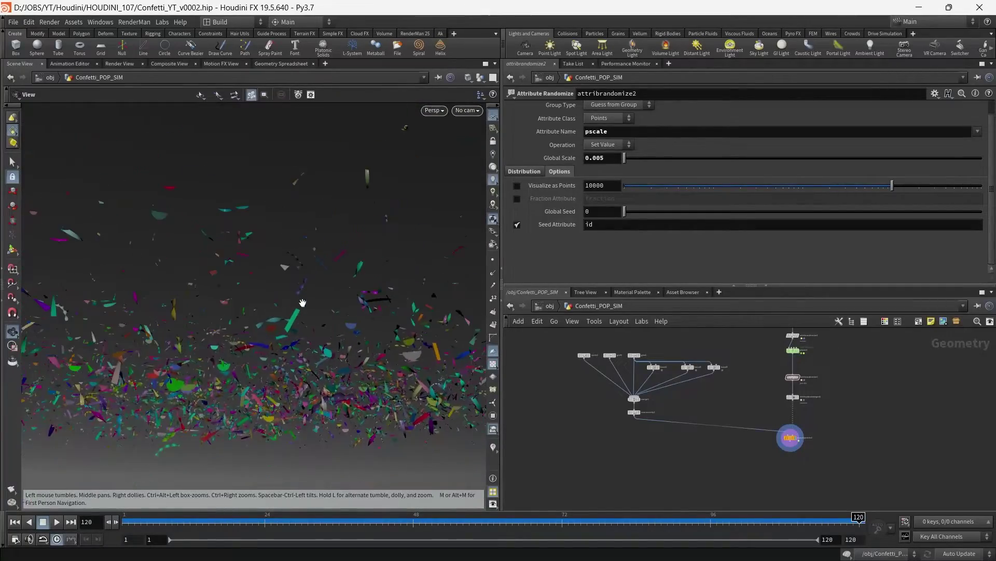
pyautogui.moveTo(303, 303); pyautogui.dragTo(327, 280, button='middle')
pyautogui.moveTo(343, 255); pyautogui.dragTo(452, 279)
pyautogui.scroll(5, 250, 248)
pyautogui.moveTo(242, 249); pyautogui.dragTo(283, 322)
pyautogui.scroll(-5, 215, 296)
pyautogui.scroll(-3, 263, 247)
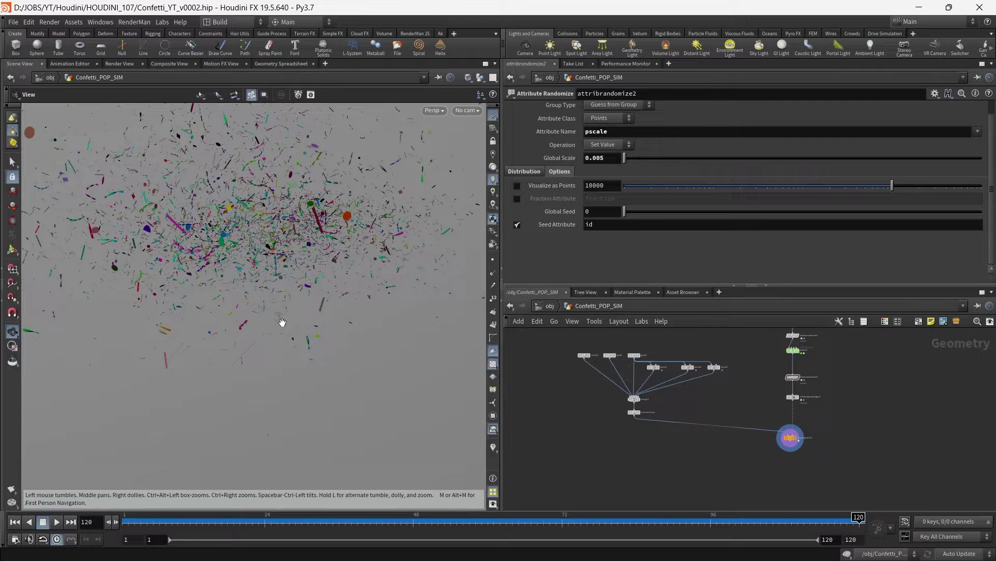
pyautogui.moveTo(341, 318); pyautogui.dragTo(314, 335, button='middle')
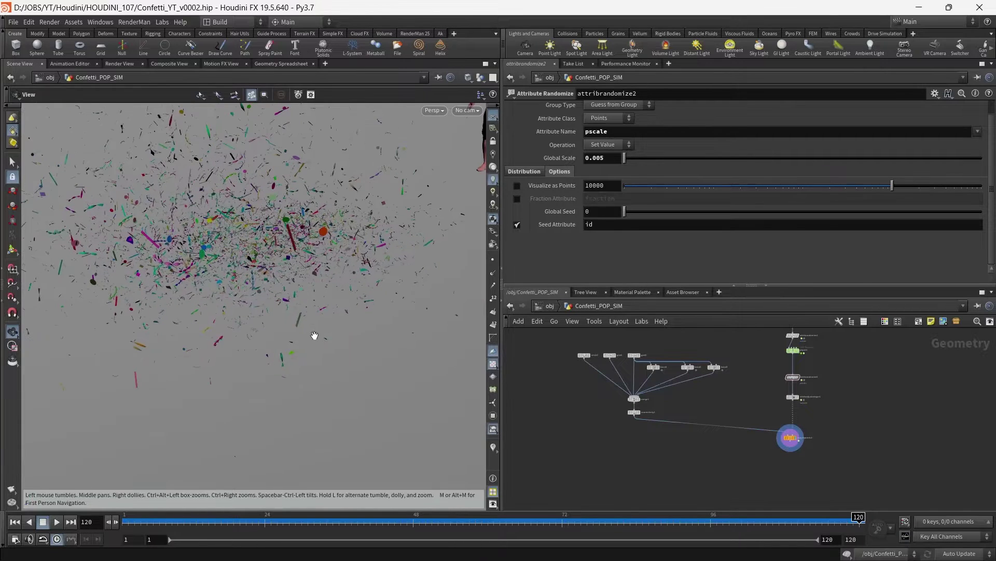
# Display the output of attribadjustinteger1 and frame its points in the viewport.
pyautogui.scroll(5, 826, 406)
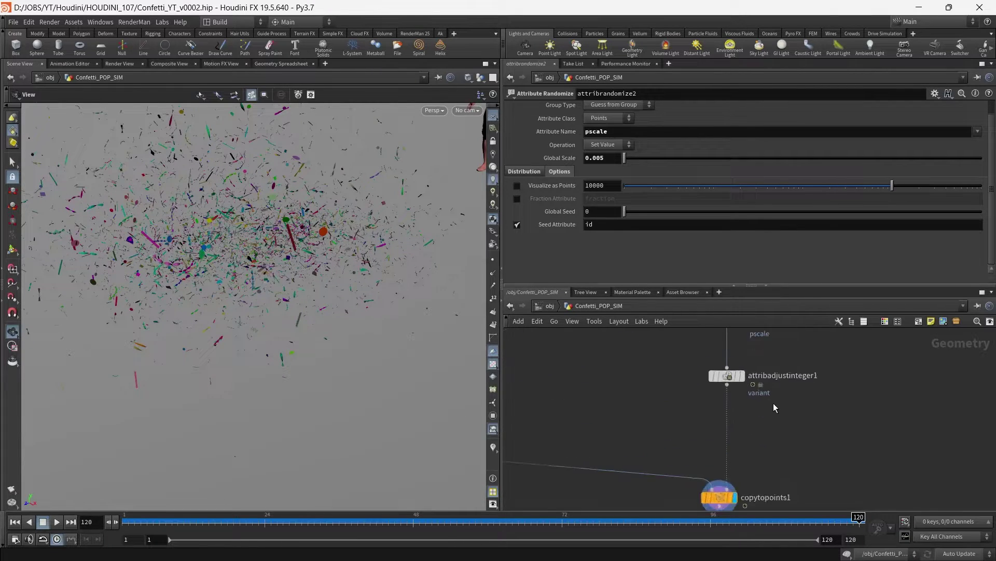
pyautogui.click(739, 375)
pyautogui.moveTo(374, 301); pyautogui.dragTo(253, 336)
pyautogui.press('f')
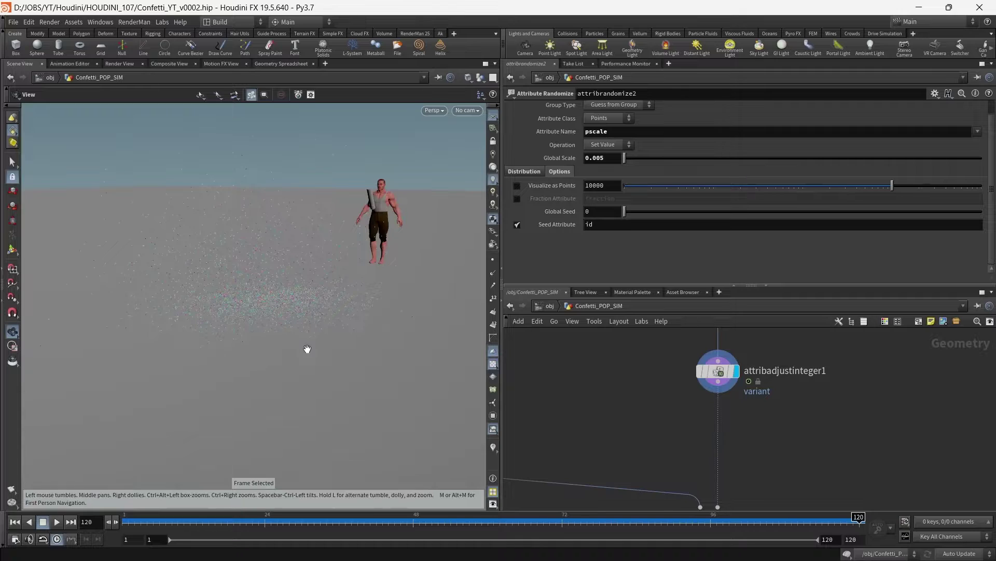
pyautogui.moveTo(307, 348); pyautogui.dragTo(276, 342)
# Insert a Ray node on the wire between attribadjustinteger1 and copytopoints1.
pyautogui.moveTo(787, 424); pyautogui.dragTo(756, 494, button='middle')
pyautogui.scroll(-2, 770, 425)
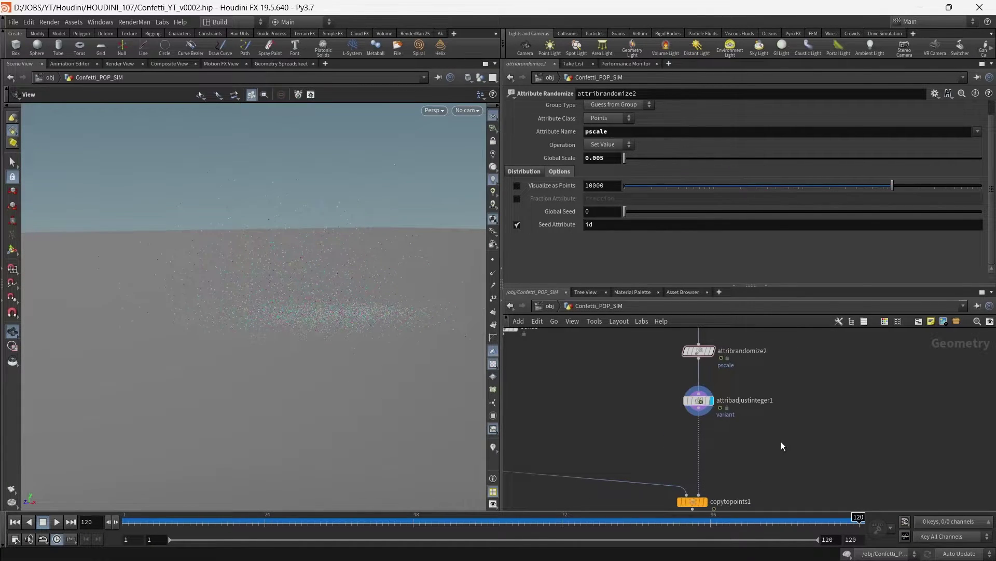
pyautogui.press('Tab')
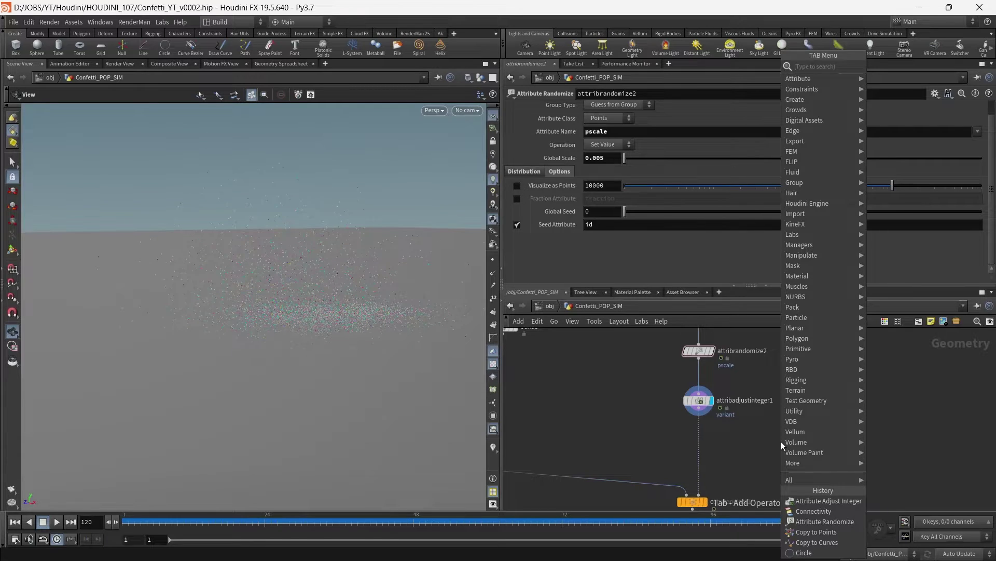
pyautogui.write('ray')
pyautogui.press('Return')
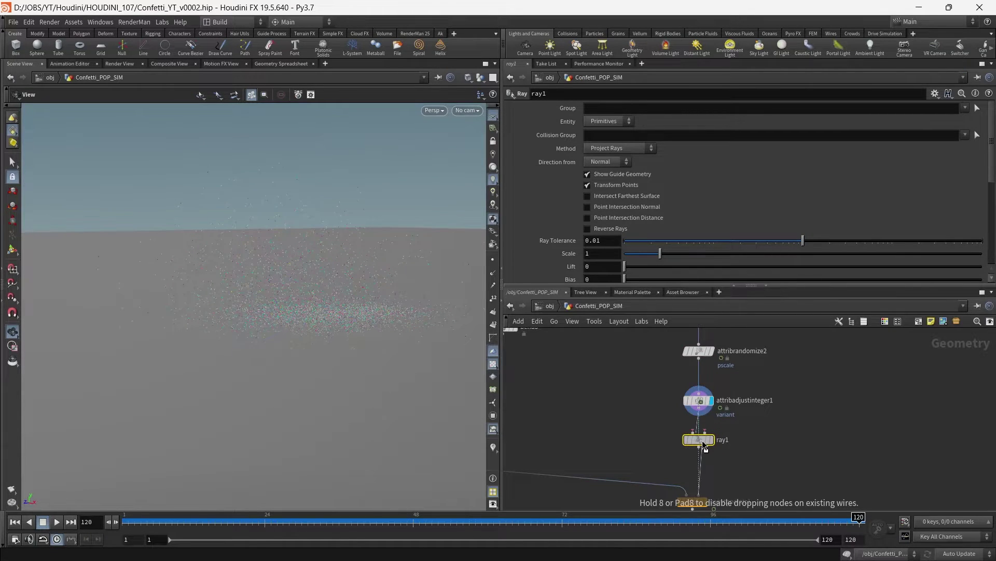
pyautogui.click(702, 440)
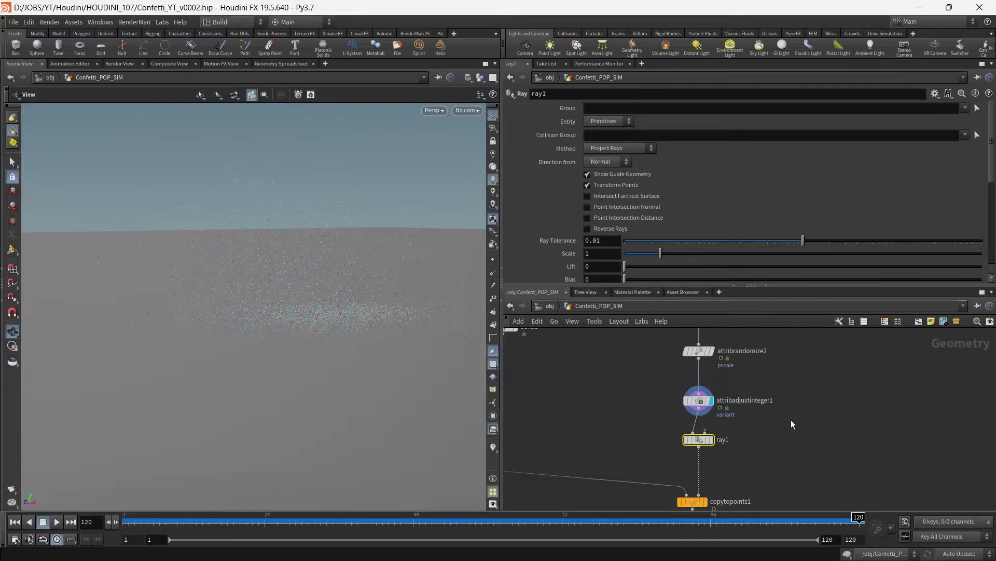
# Move the nodes above ray1 upward to leave more room between attribadjustinteger1 and the Ray node.
pyautogui.scroll(-3, 758, 436)
pyautogui.scroll(3, 647, 444)
pyautogui.moveTo(636, 442); pyautogui.dragTo(741, 372)
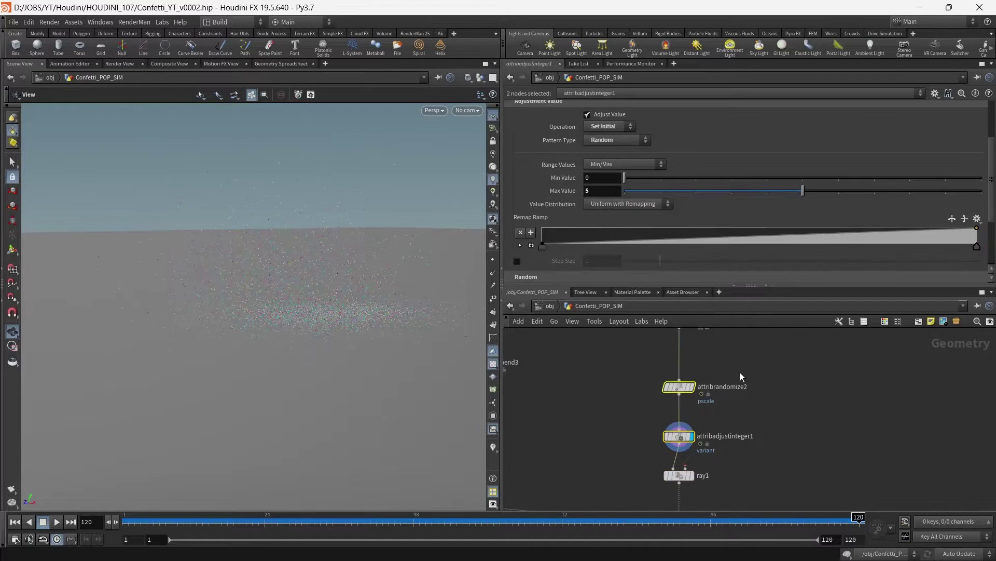
pyautogui.scroll(-2, 724, 409)
pyautogui.keyDown('shift'); pyautogui.click(656, 379); pyautogui.keyUp('shift')
pyautogui.click(740, 443)
pyautogui.scroll(-3, 759, 455)
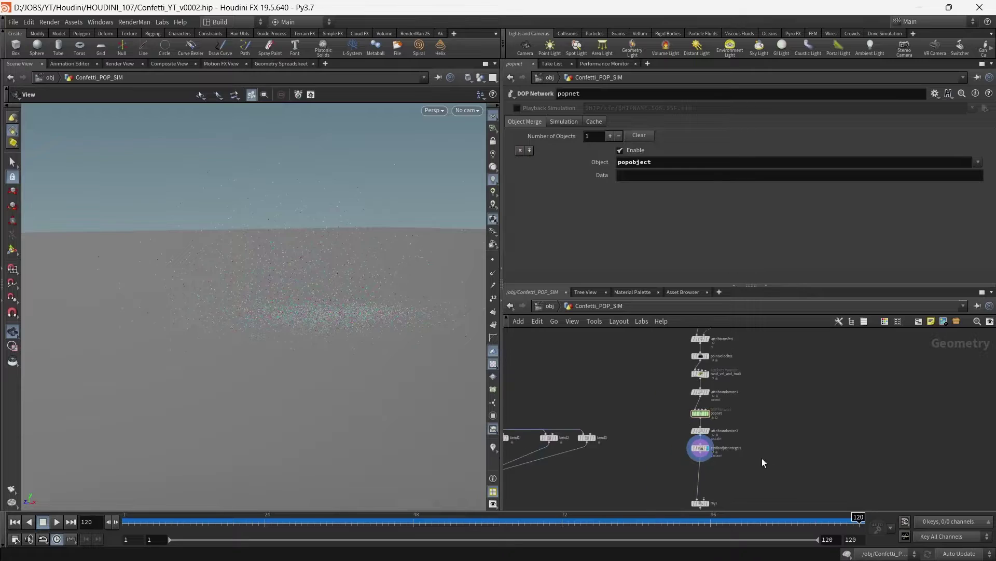
pyautogui.moveTo(762, 458); pyautogui.dragTo(719, 403, button='middle')
pyautogui.scroll(1, 742, 406)
pyautogui.scroll(-3, 750, 408)
pyautogui.scroll(4, 701, 444)
pyautogui.click(685, 432)
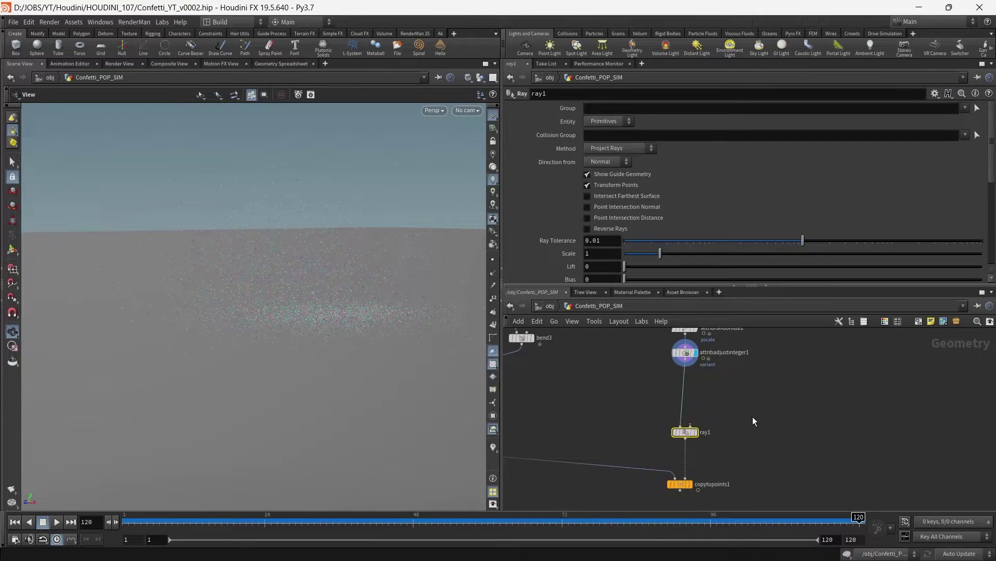
# Open the Ground_Geo object and add a Null node wired below grid1.
pyautogui.scroll(-5, 699, 427)
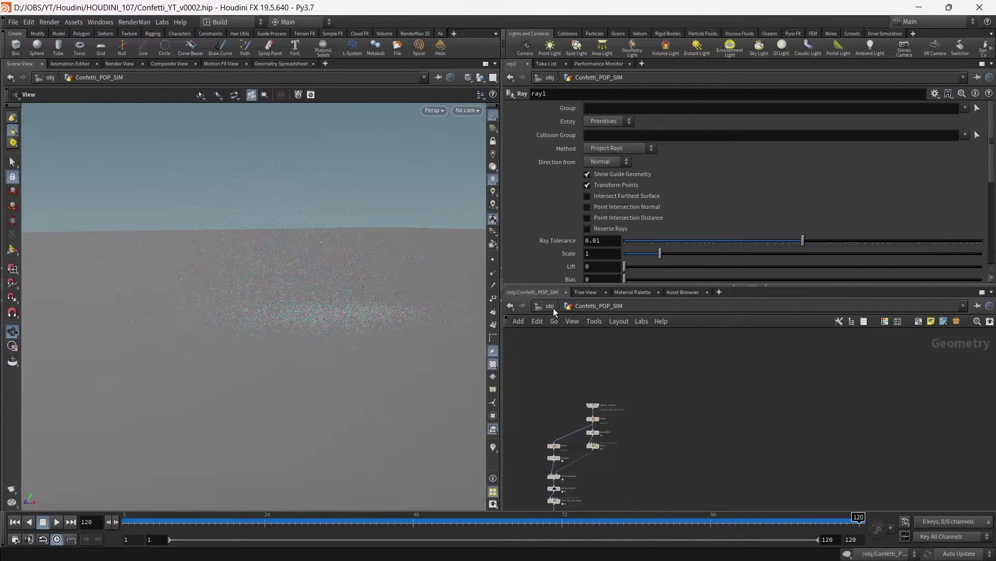
pyautogui.click(551, 306)
pyautogui.doubleClick(639, 409)
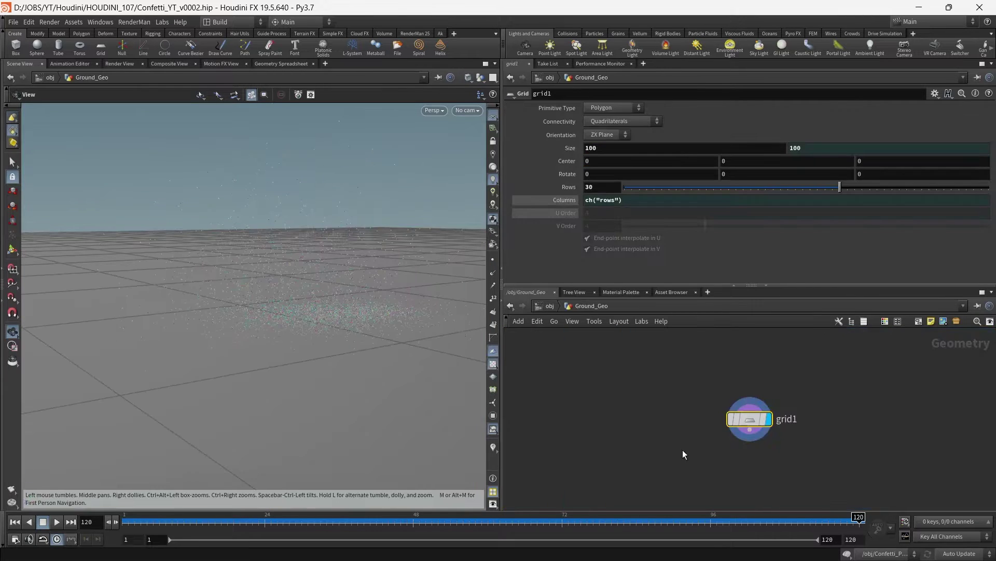
pyautogui.scroll(3, 760, 388)
pyautogui.press('Tab')
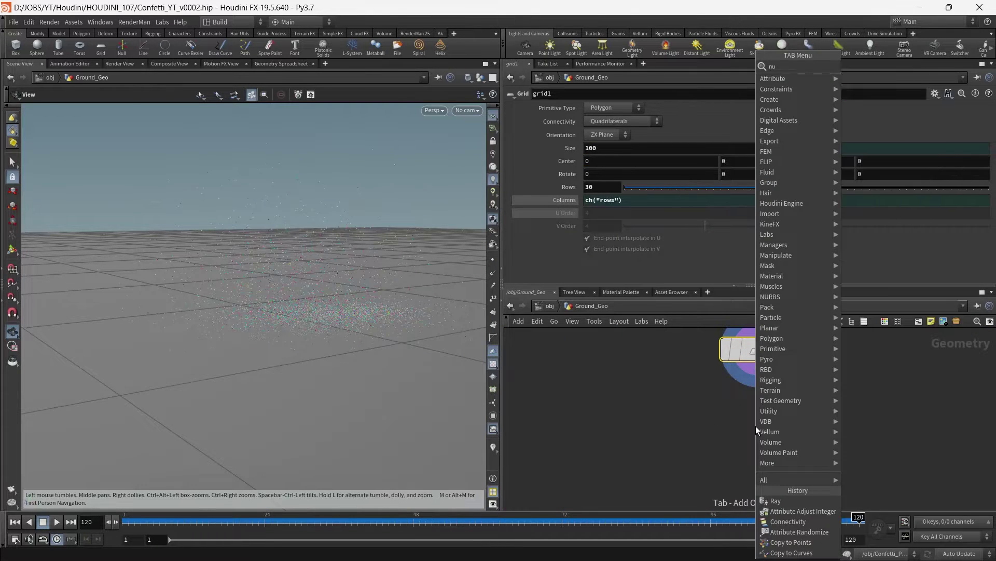
pyautogui.write('null')
pyautogui.press('Return')
pyautogui.click(756, 430)
pyautogui.moveTo(756, 430); pyautogui.dragTo(759, 440)
# Rename the Null node below grid1 to OUT and copy it.
pyautogui.doubleClick(810, 444)
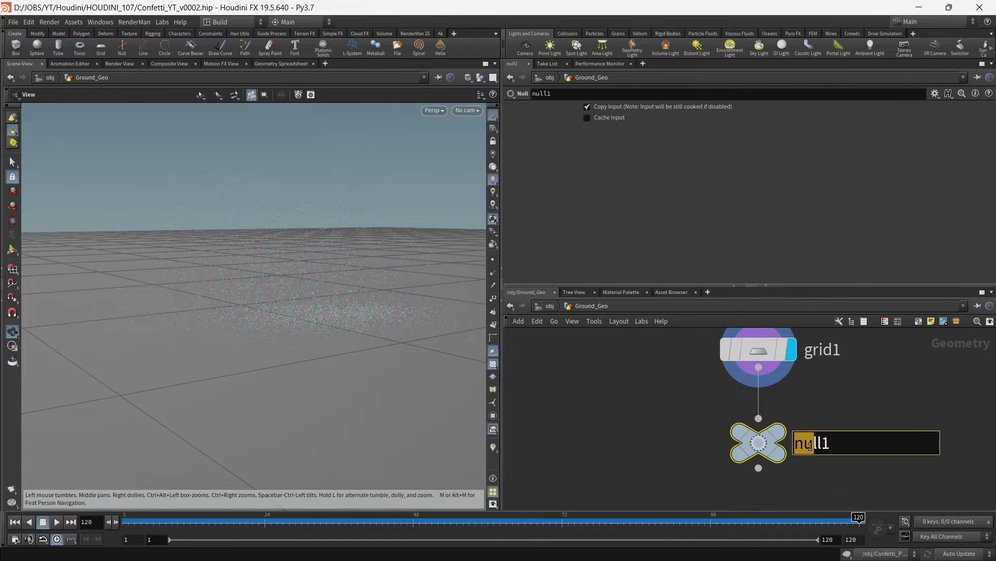
pyautogui.doubleClick(810, 444)
pyautogui.write('OUT')
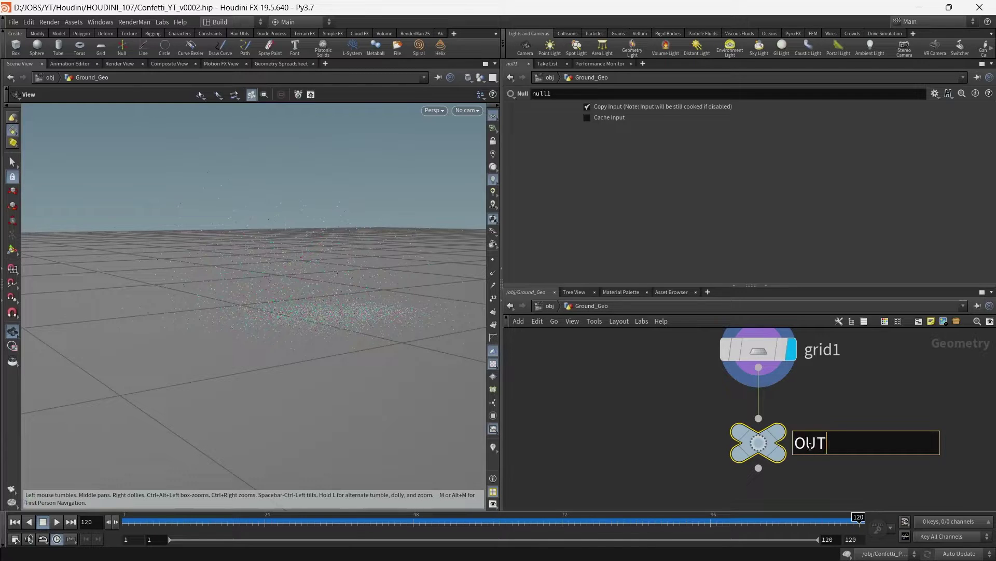
pyautogui.press('Return')
pyautogui.hotkey('ctrl', 'c')
# Return to Confetti_POP_SIM and add an Object Merge node near ray1 with Object 1 set to /obj/Ground_Geo/OUT.
pyautogui.click(550, 306)
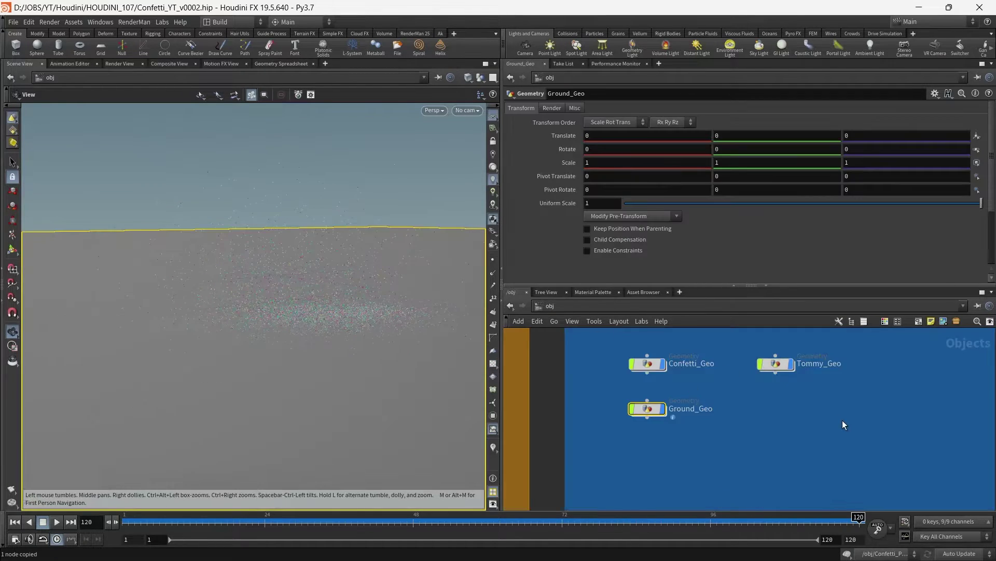
pyautogui.doubleClick(708, 343)
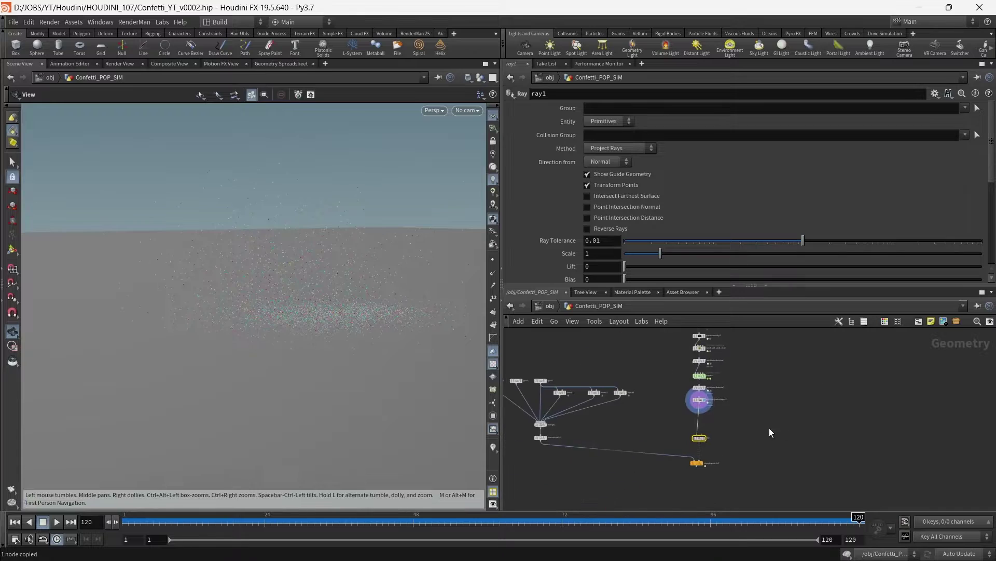
pyautogui.click(743, 408)
pyautogui.press('Tab')
pyautogui.write('obj')
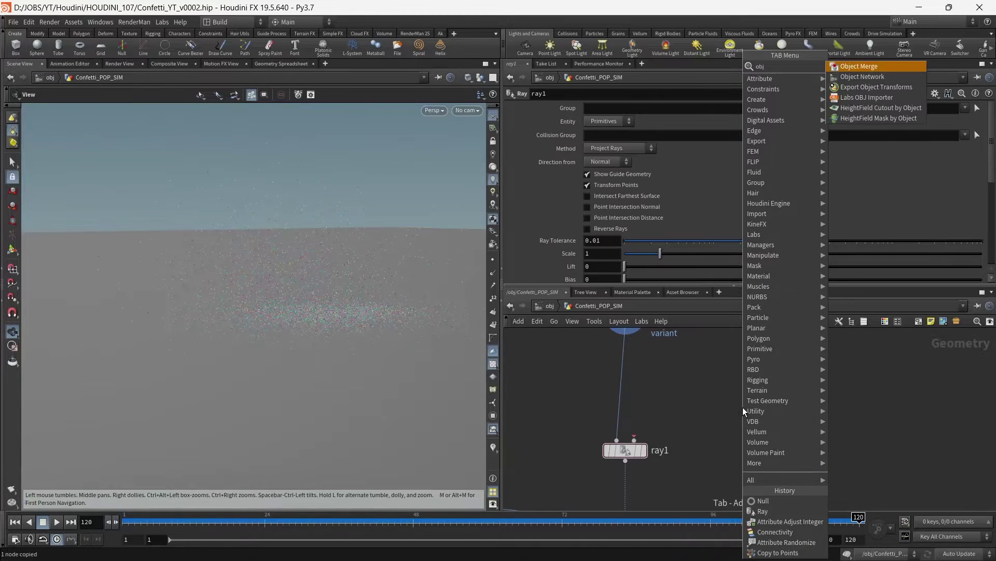
pyautogui.press('Return')
pyautogui.click(743, 407)
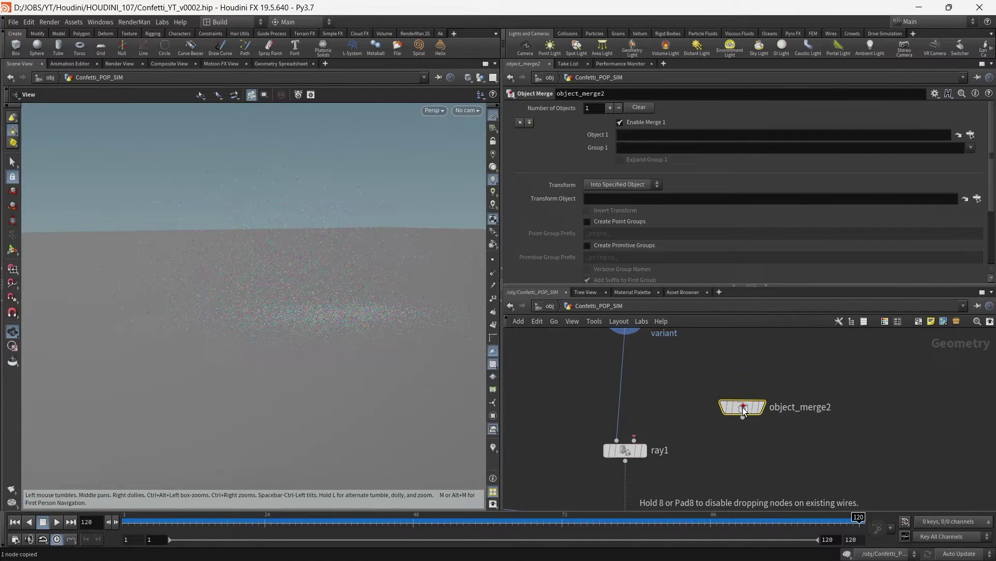
pyautogui.click(646, 130)
pyautogui.hotkey('ctrl', 'v')
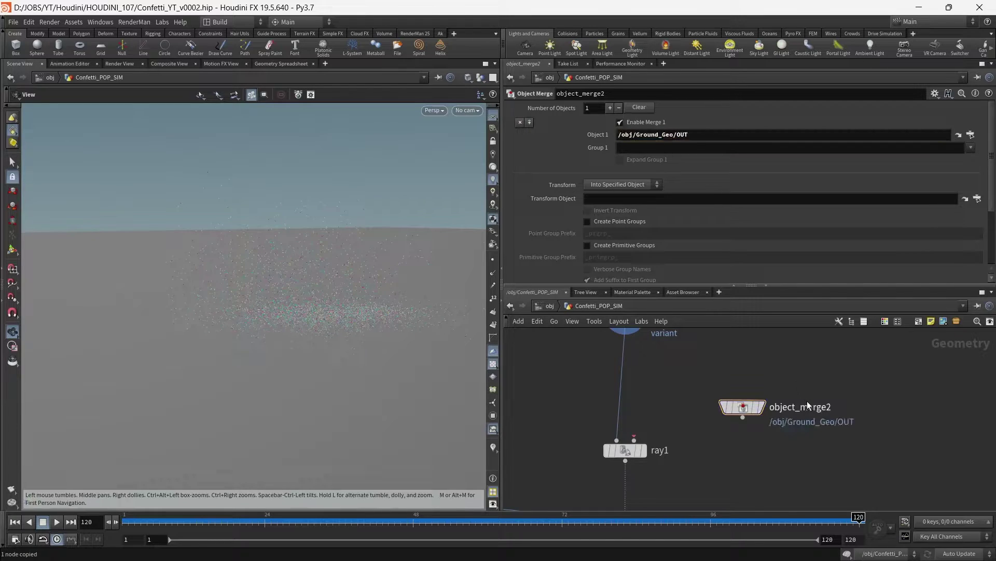
# Rename the new Object Merge node to IN_Ground, wire it into ray1's second input and place it above ray1.
pyautogui.doubleClick(808, 406)
pyautogui.press('BackSpace')
pyautogui.write('IN_Grou')
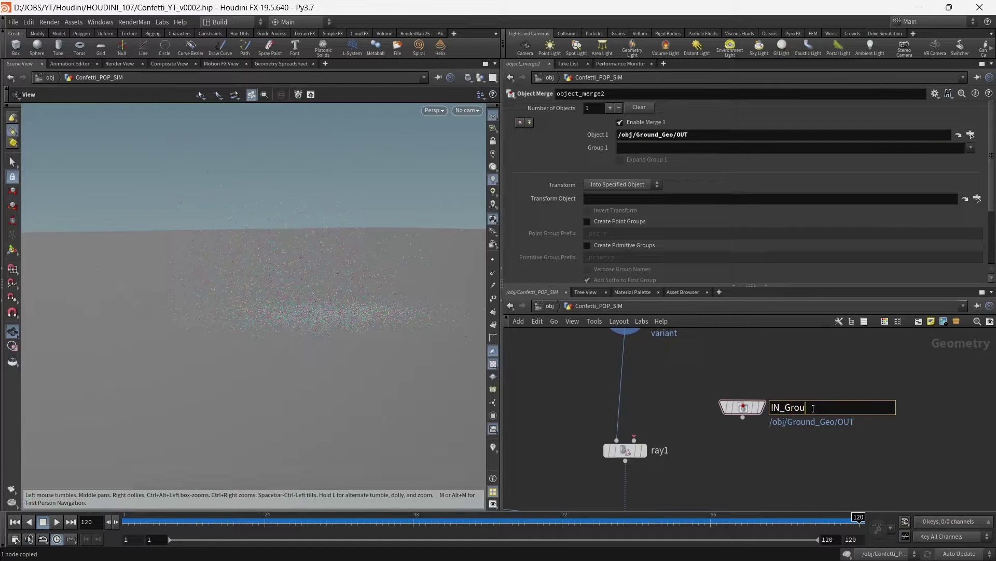
pyautogui.write('nd')
pyautogui.press('Return')
pyautogui.moveTo(744, 407); pyautogui.dragTo(635, 439)
pyautogui.moveTo(770, 377); pyautogui.dragTo(708, 395)
# Display ray1, set its Direction from to Vector and set the Ray Direction to 0, -1, 0.
pyautogui.click(626, 450)
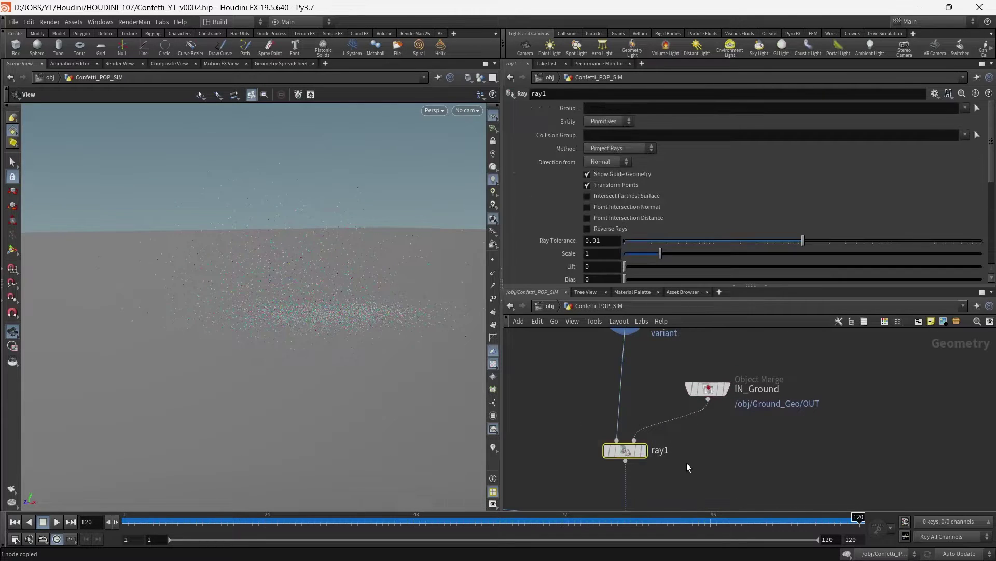
pyautogui.click(628, 149)
pyautogui.click(626, 166)
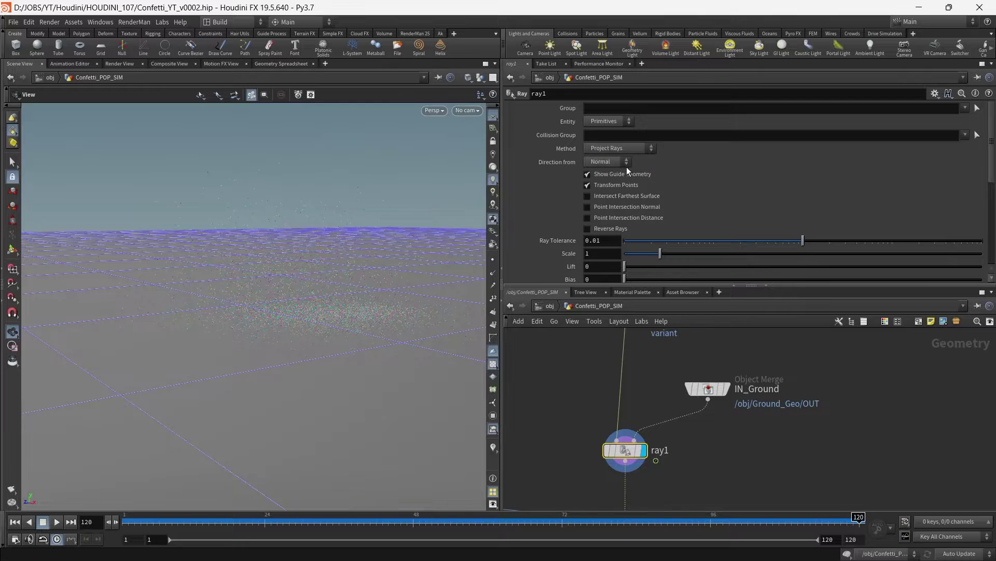
pyautogui.click(610, 172)
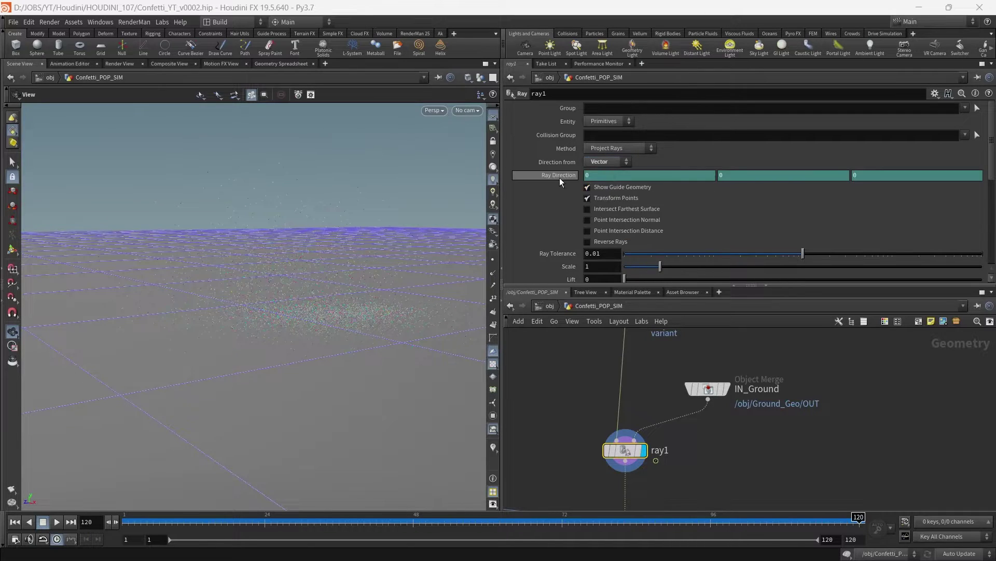
pyautogui.rightClick(559, 177)
pyautogui.click(735, 206)
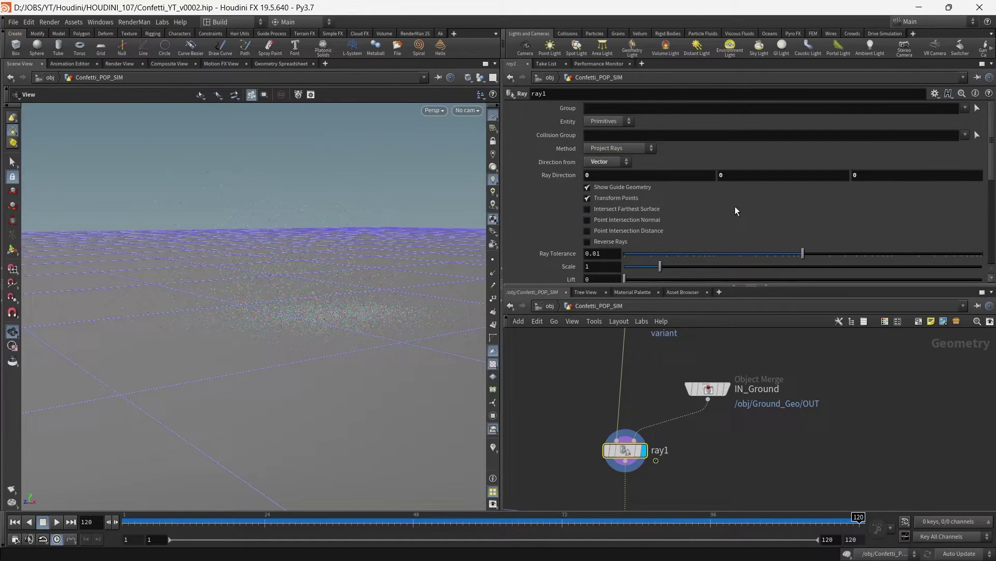
pyautogui.click(750, 178)
pyautogui.press('Return')
# Examine the ray projection of the confetti points on the ground at different frames and from several angles.
pyautogui.moveTo(345, 280)
pyautogui.mouseDown()
pyautogui.moveTo(363, 271)
pyautogui.moveTo(345, 283)
pyautogui.mouseUp()
pyautogui.click(192, 521)
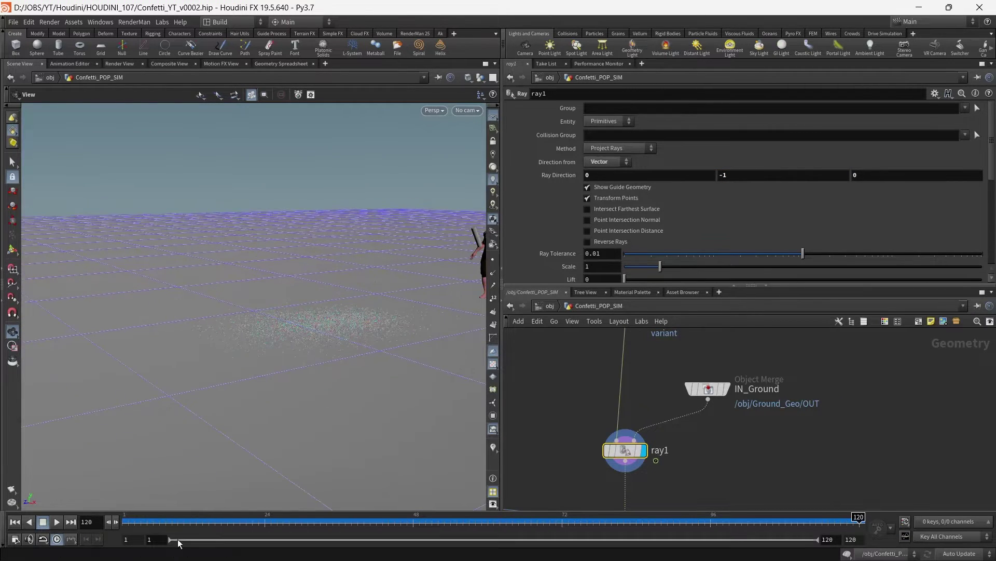
pyautogui.moveTo(192, 520); pyautogui.dragTo(743, 521)
pyautogui.moveTo(385, 351); pyautogui.dragTo(200, 338)
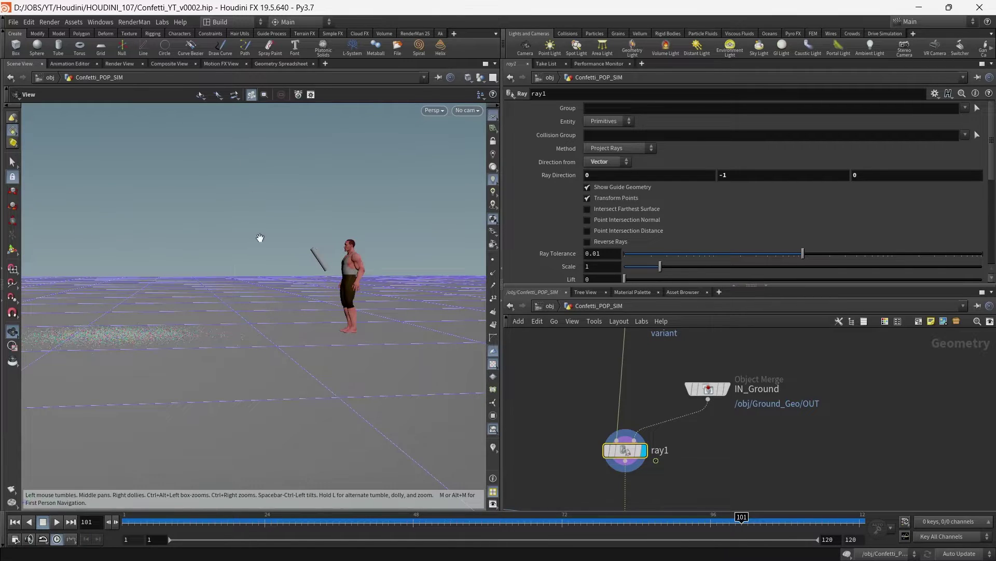
pyautogui.moveTo(145, 521); pyautogui.dragTo(699, 520)
pyautogui.moveTo(446, 399); pyautogui.dragTo(330, 328)
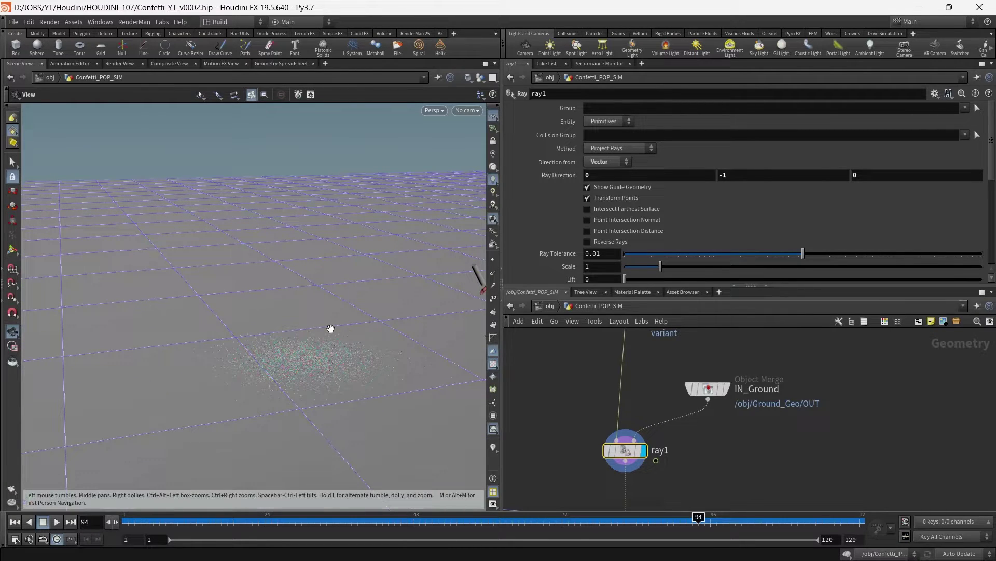
pyautogui.moveTo(399, 521); pyautogui.dragTo(562, 540)
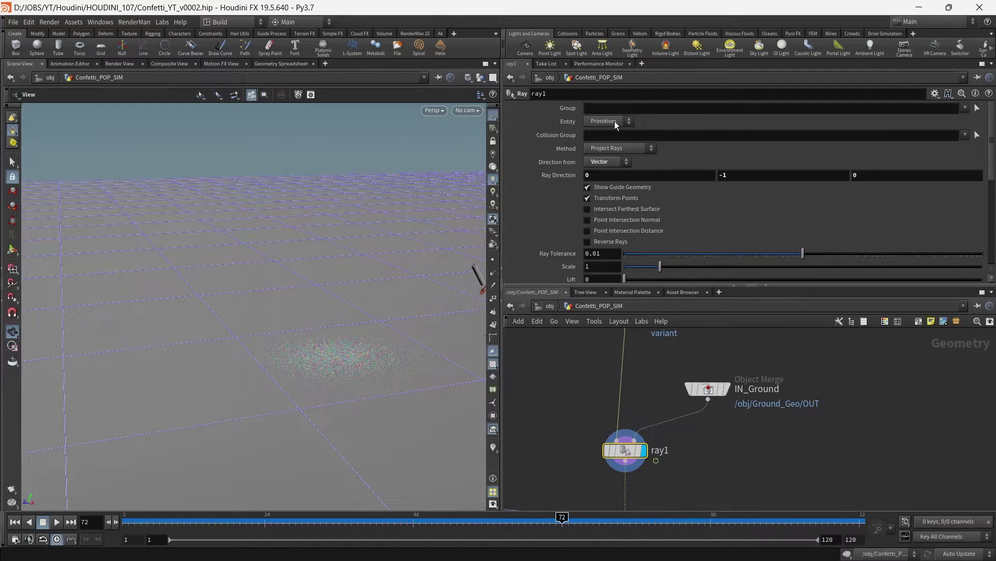
# Limit ray1 to the hit group and check the falling and landed points up to frame 120.
pyautogui.click(965, 108)
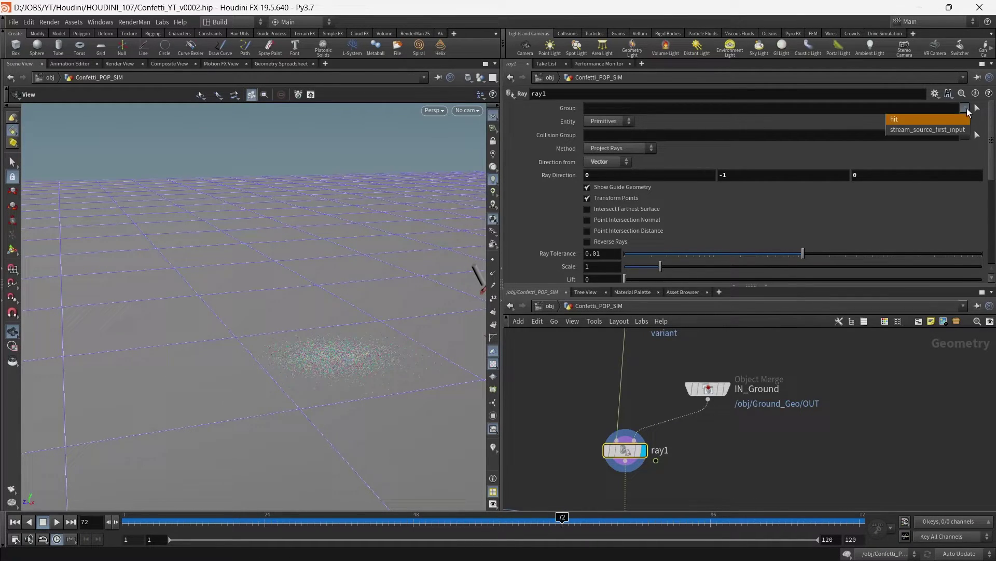
pyautogui.click(929, 119)
pyautogui.moveTo(366, 304); pyautogui.dragTo(449, 400)
pyautogui.moveTo(198, 521); pyautogui.dragTo(862, 522)
pyautogui.moveTo(229, 249); pyautogui.dragTo(289, 316)
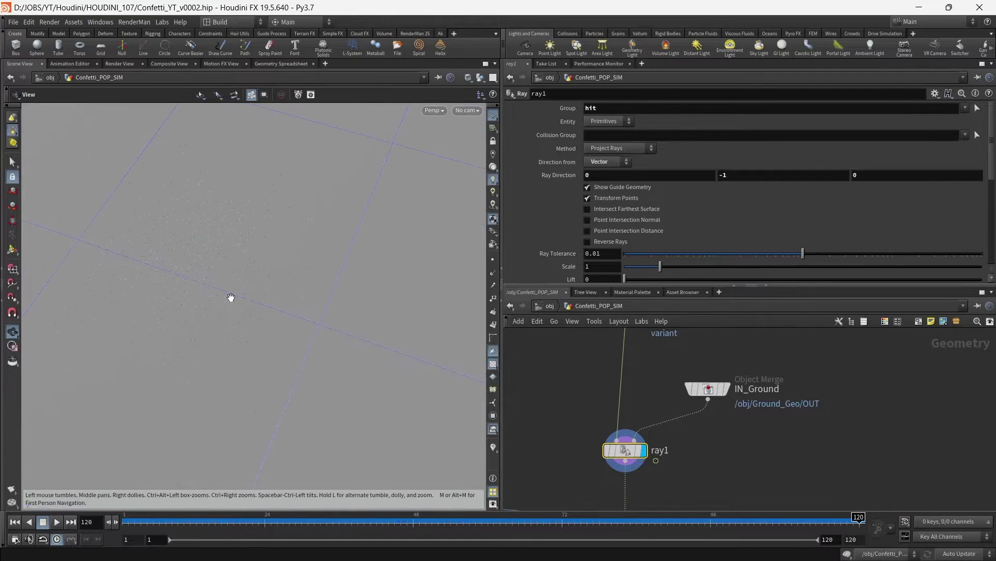
pyautogui.moveTo(229, 296); pyautogui.dragTo(260, 266)
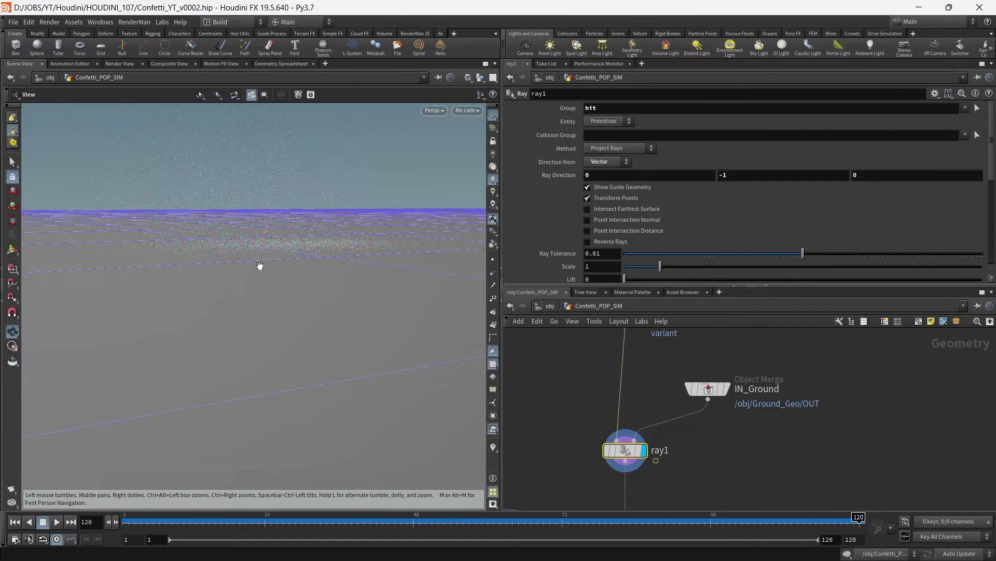
# Move copytopoints1 further below ray1 and shift IN_Ground farther away from ray1.
pyautogui.scroll(-5, 724, 443)
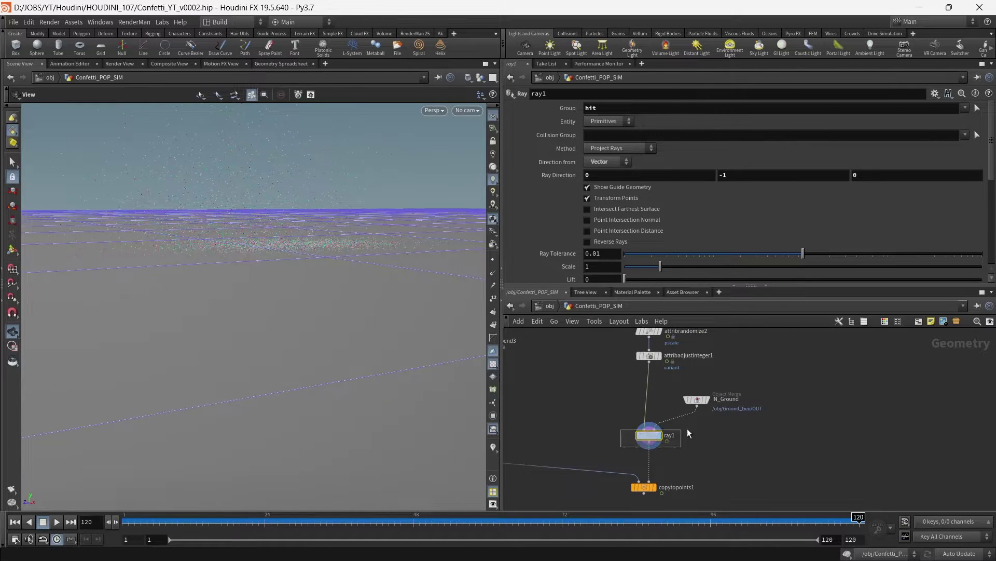
pyautogui.scroll(-3, 732, 468)
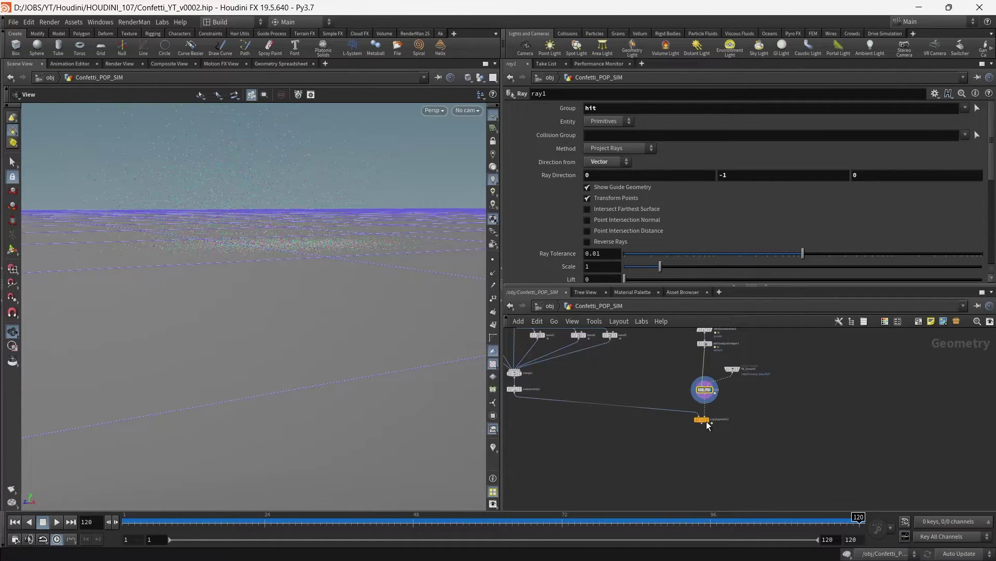
pyautogui.moveTo(706, 422); pyautogui.dragTo(709, 466)
pyautogui.moveTo(726, 413); pyautogui.dragTo(721, 446, button='middle')
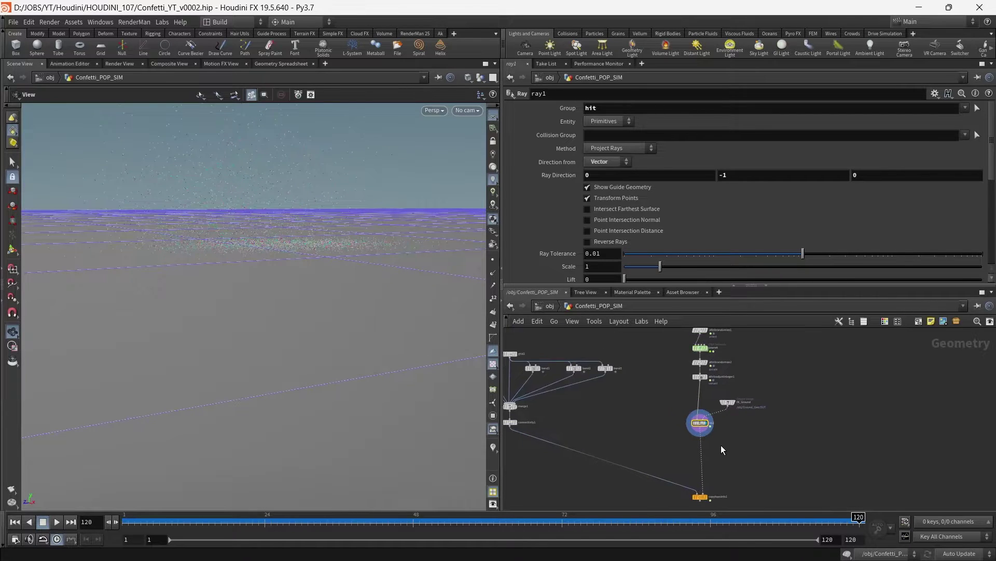
pyautogui.scroll(5, 721, 444)
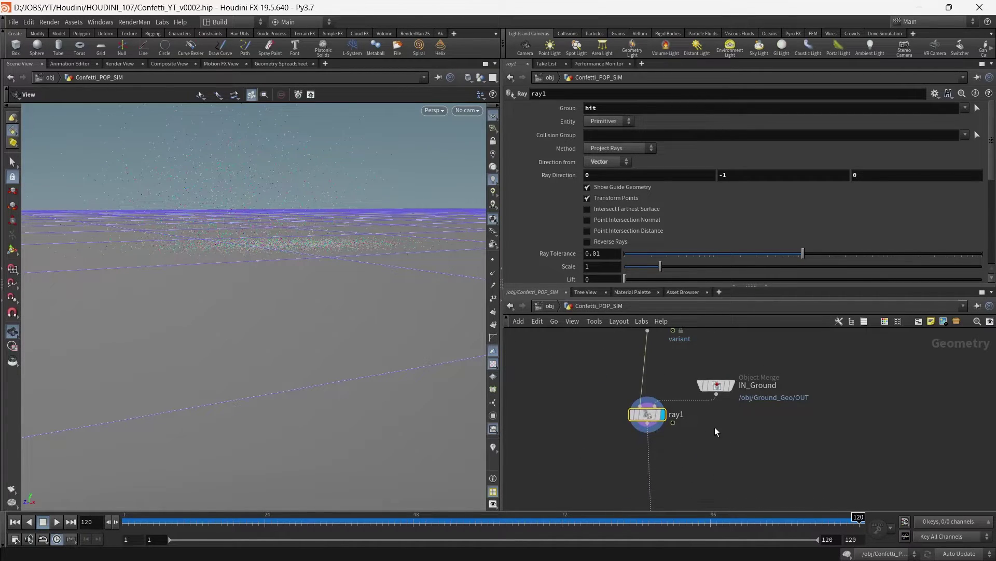
pyautogui.scroll(-3, 713, 439)
pyautogui.scroll(3, 710, 445)
pyautogui.moveTo(708, 408); pyautogui.dragTo(758, 390)
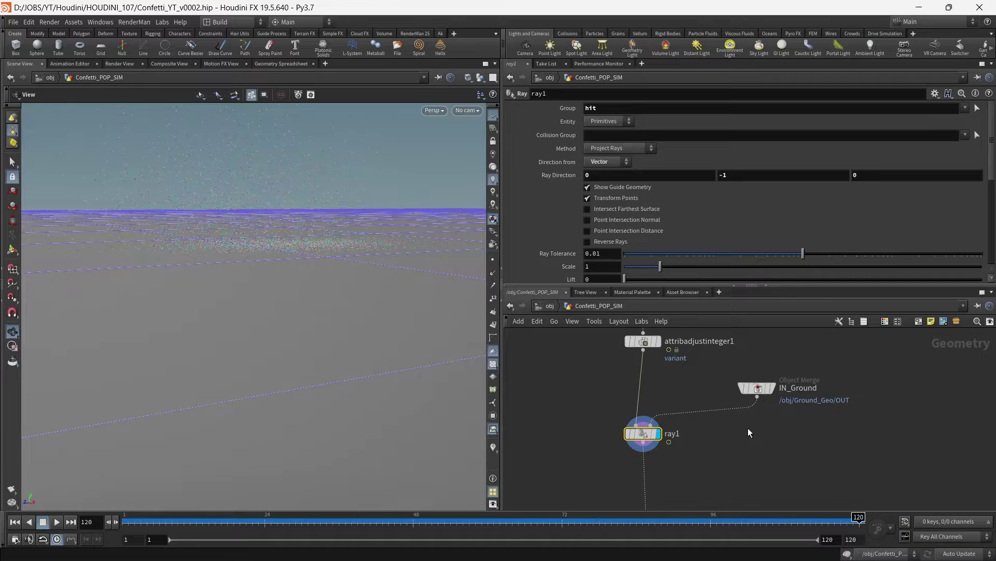
# Turn on the display of the points' orientation axes in the viewport.
pyautogui.moveTo(716, 469); pyautogui.dragTo(722, 449, button='middle')
pyautogui.click(722, 448)
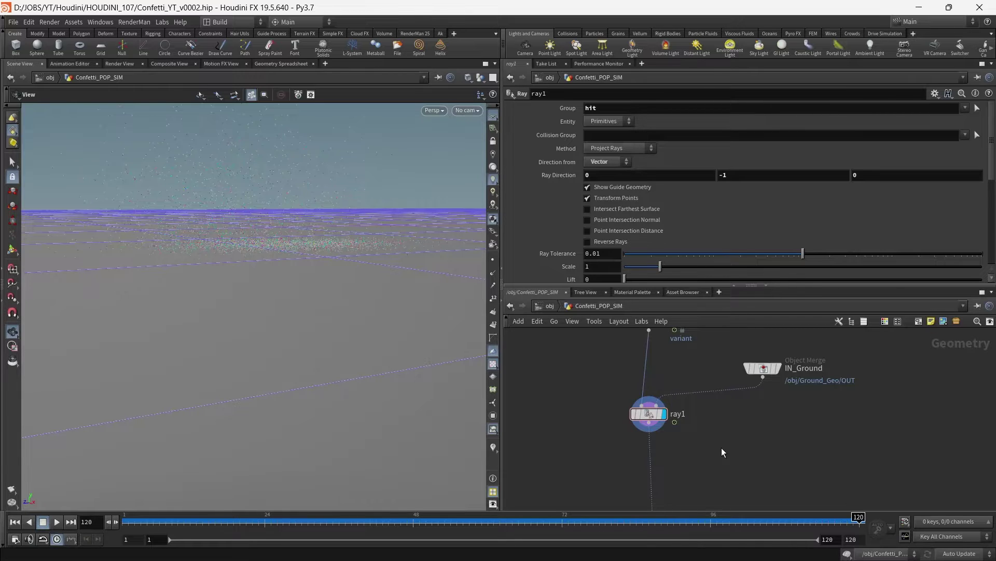
pyautogui.press('Tab')
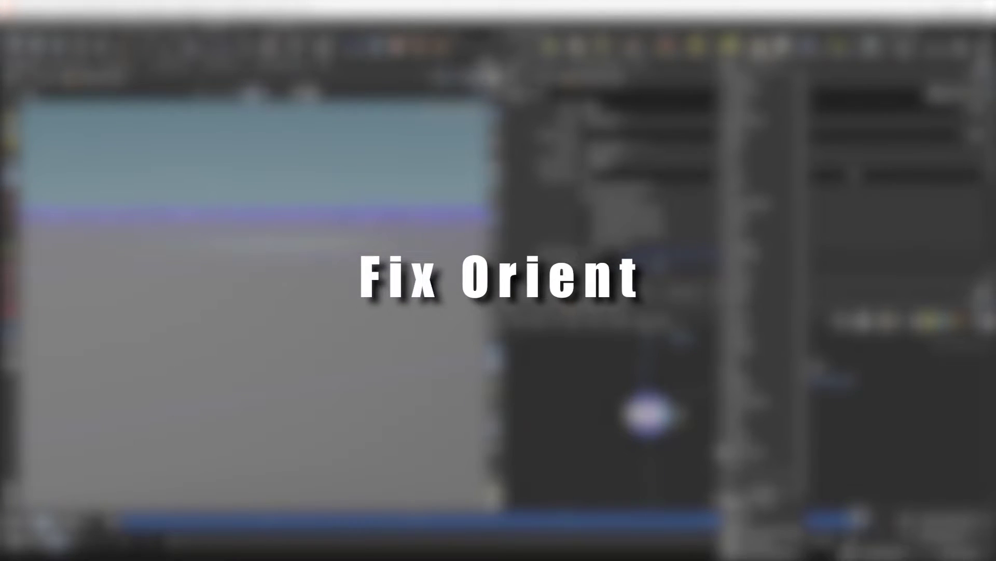
pyautogui.click(660, 447)
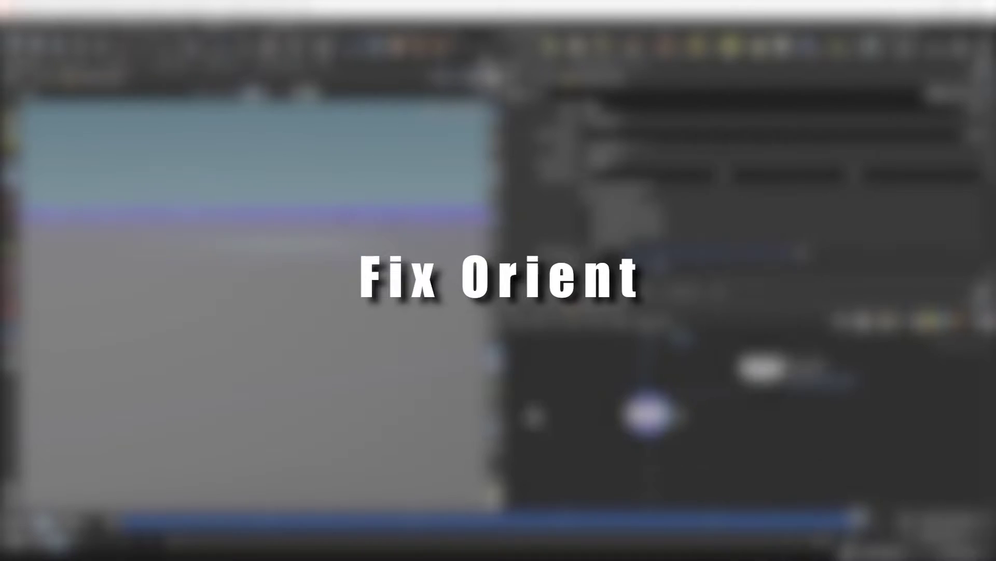
pyautogui.click(492, 399)
pyautogui.moveTo(283, 280); pyautogui.dragTo(263, 271)
# Move copytopoints1 closer to ray1, display it and check the pieces' orientation on the ground through frame 120.
pyautogui.scroll(-3, 689, 446)
pyautogui.moveTo(690, 451); pyautogui.dragTo(694, 370, button='middle')
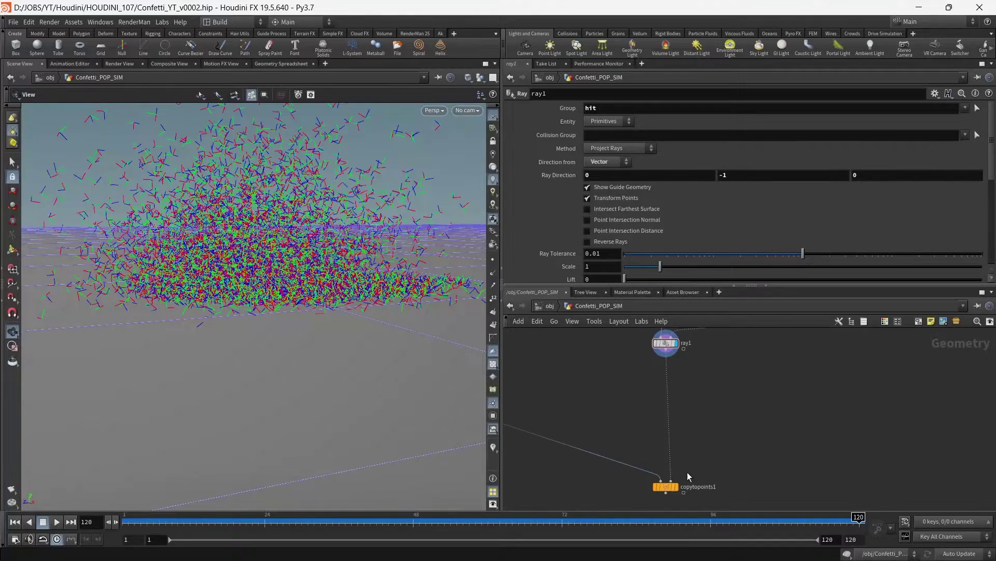
pyautogui.moveTo(664, 491); pyautogui.dragTo(659, 423)
pyautogui.click(671, 417)
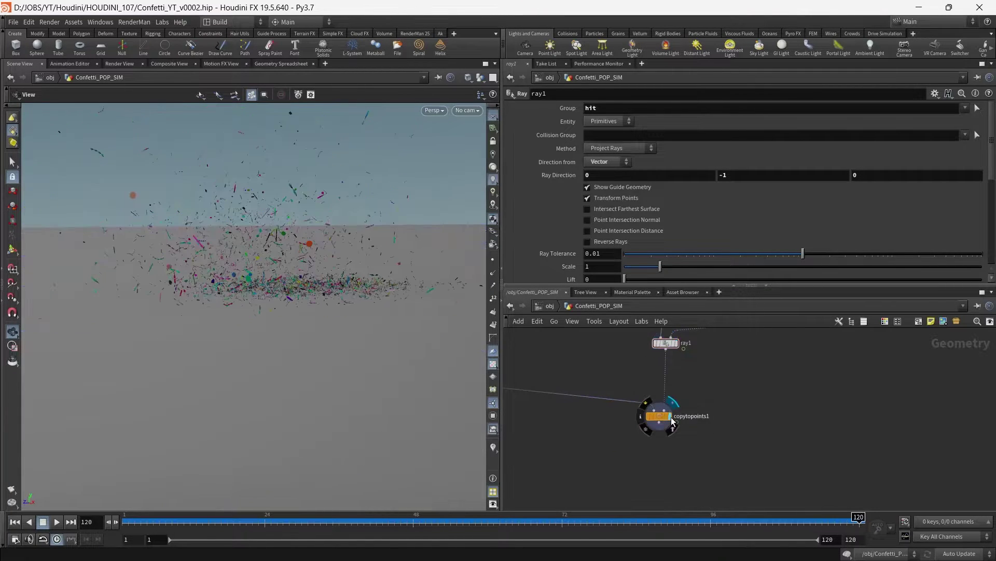
pyautogui.moveTo(280, 332)
pyautogui.mouseDown()
pyautogui.moveTo(265, 260)
pyautogui.moveTo(274, 327)
pyautogui.mouseUp()
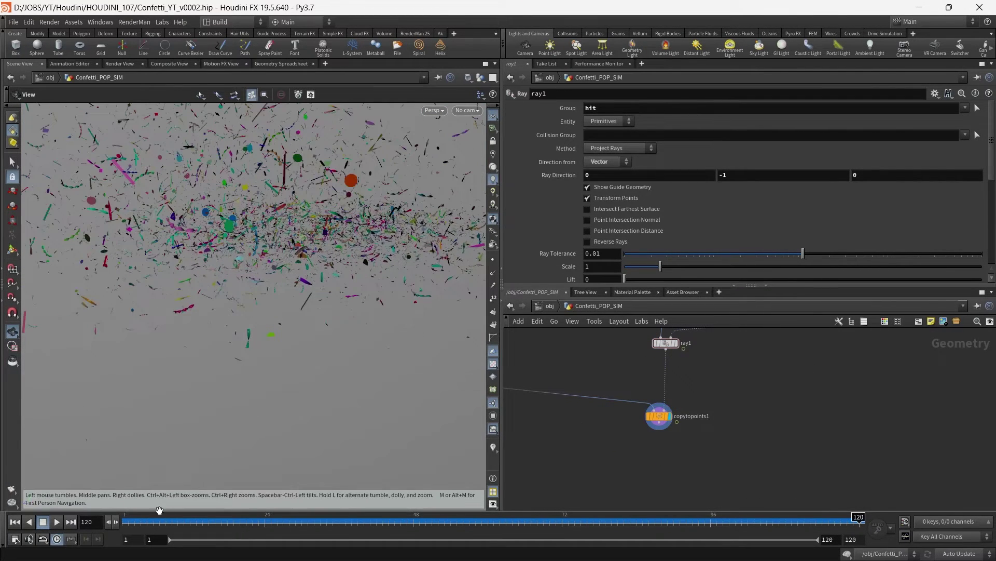
pyautogui.moveTo(160, 514); pyautogui.dragTo(861, 540)
# Insert an Attribute Wrangle node on the wire between ray1 and copytopoints1.
pyautogui.scroll(2, 699, 415)
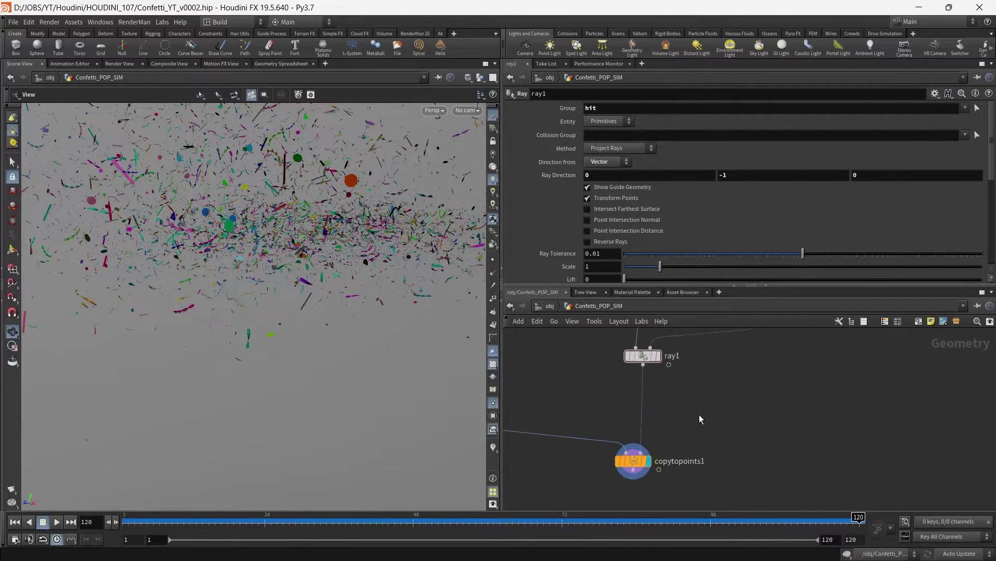
pyautogui.moveTo(699, 414); pyautogui.dragTo(705, 427, button='middle')
pyautogui.press('Tab')
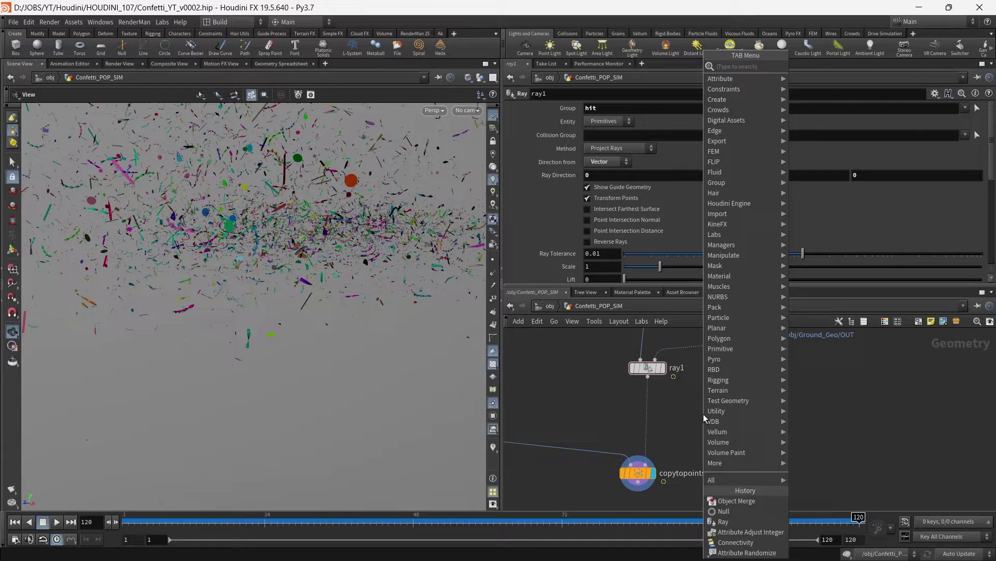
pyautogui.write('wra')
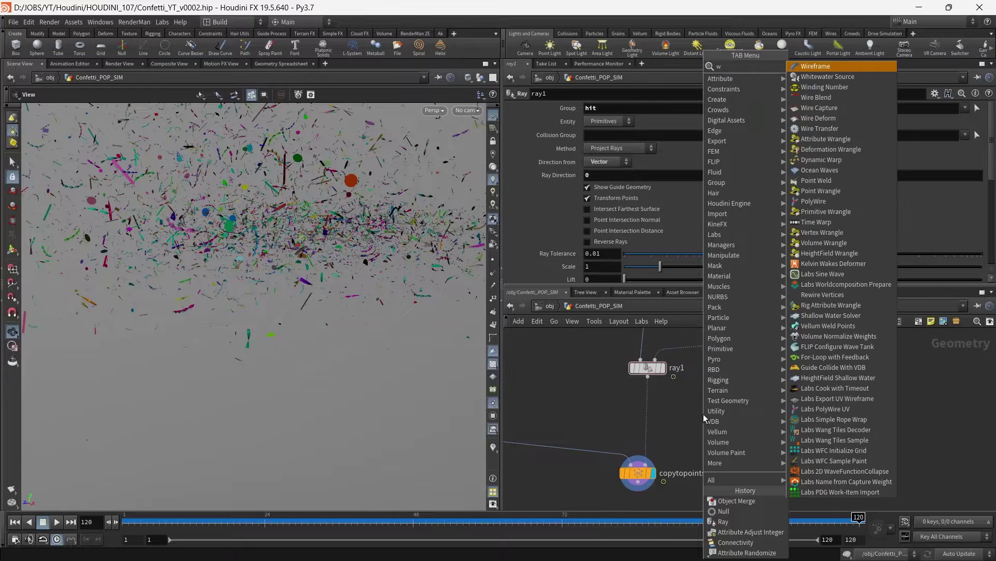
pyautogui.press('Return')
pyautogui.press('Return')
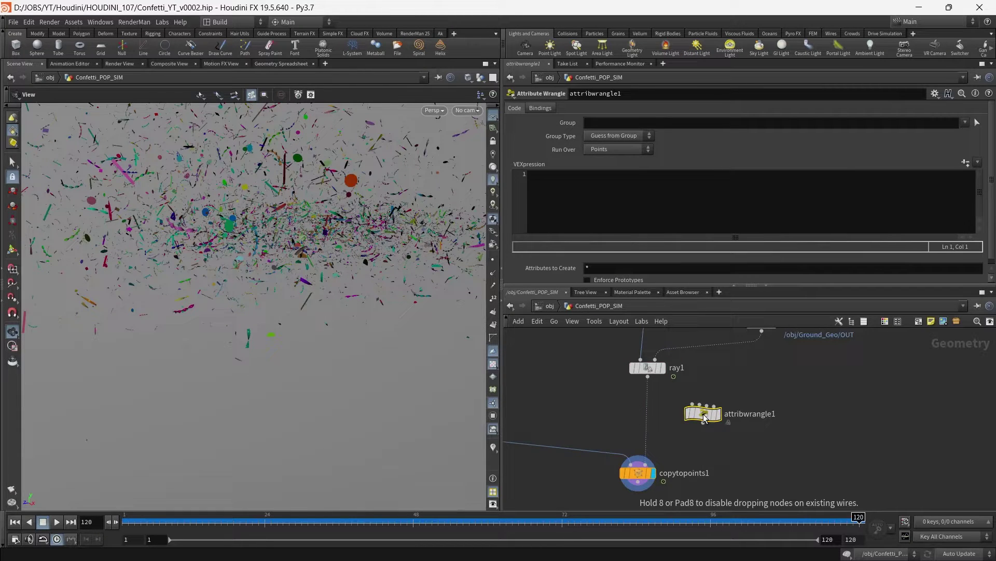
pyautogui.click(705, 417)
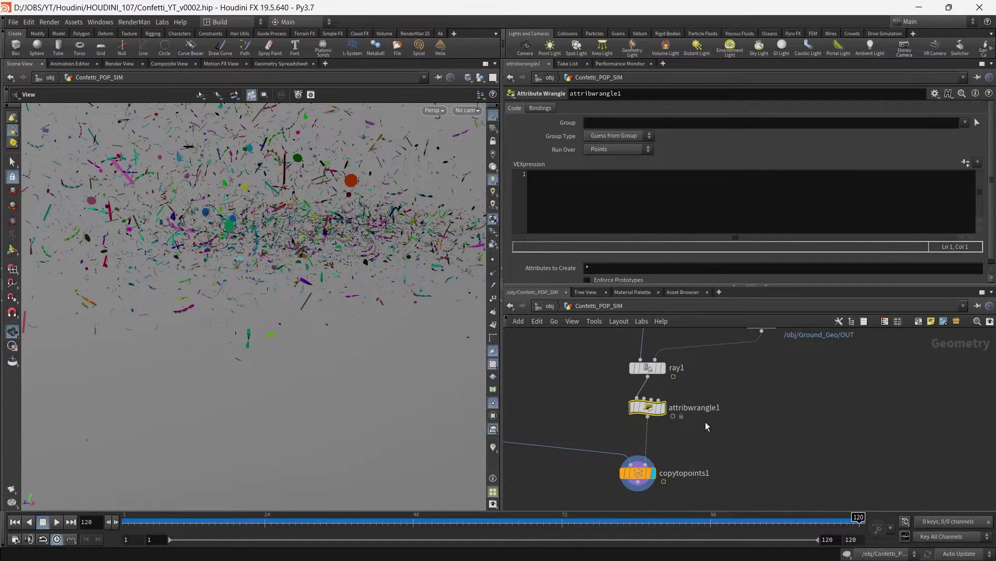
# Write the first VEX line in attribwrangle1: vector cRot = qrotate(p@orient, {0, 1, 0});.
pyautogui.click(725, 220)
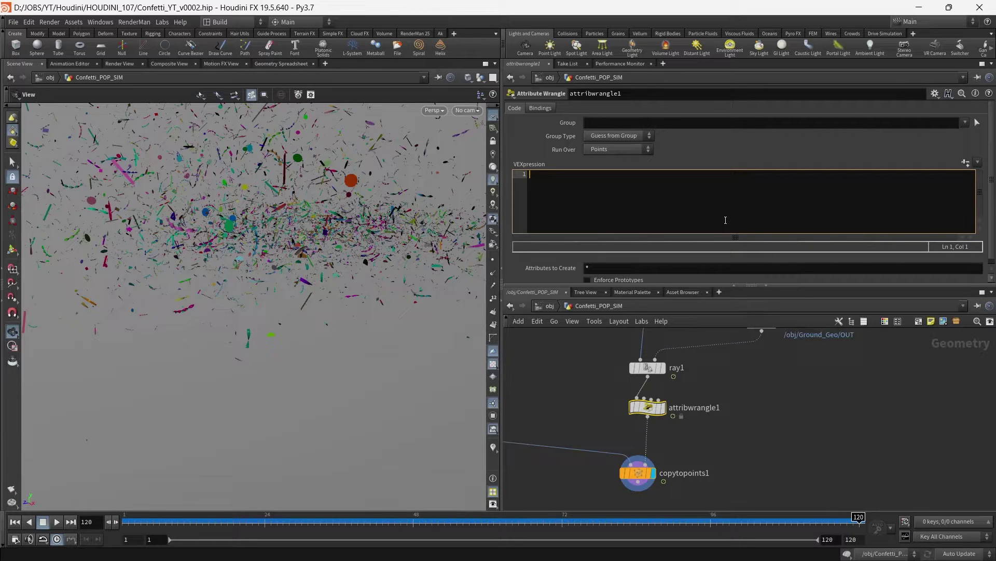
pyautogui.write('vector')
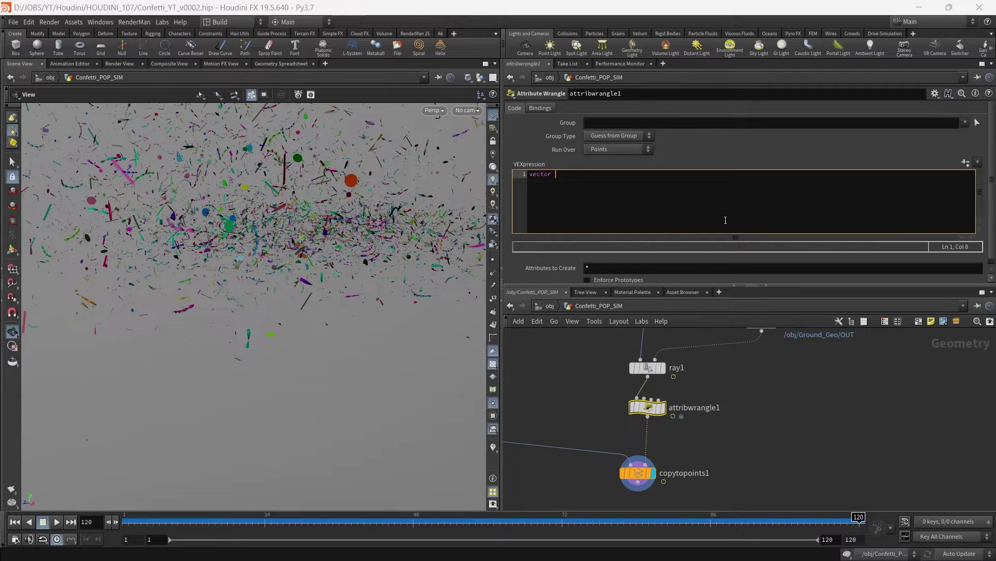
pyautogui.write('c')
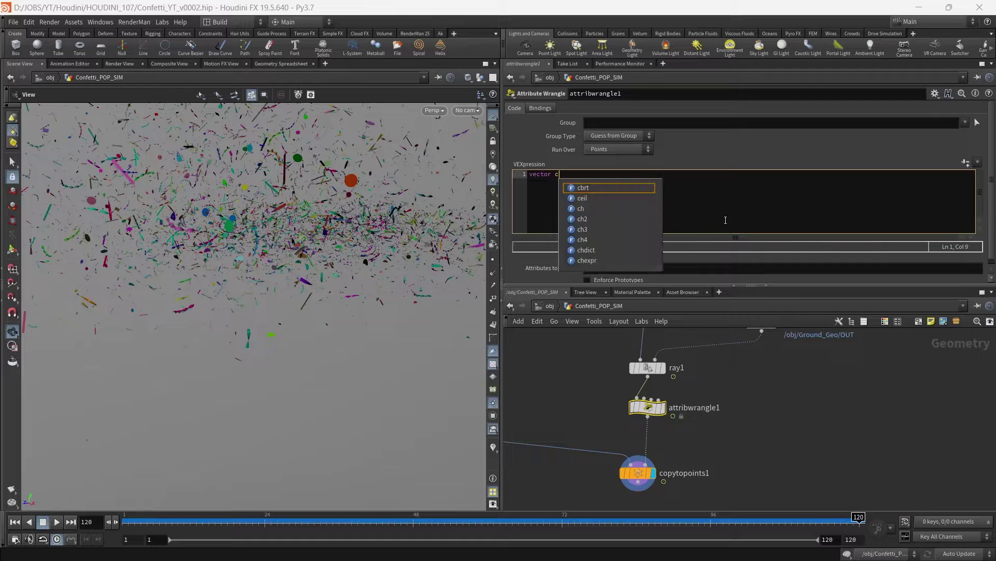
pyautogui.write('Rot')
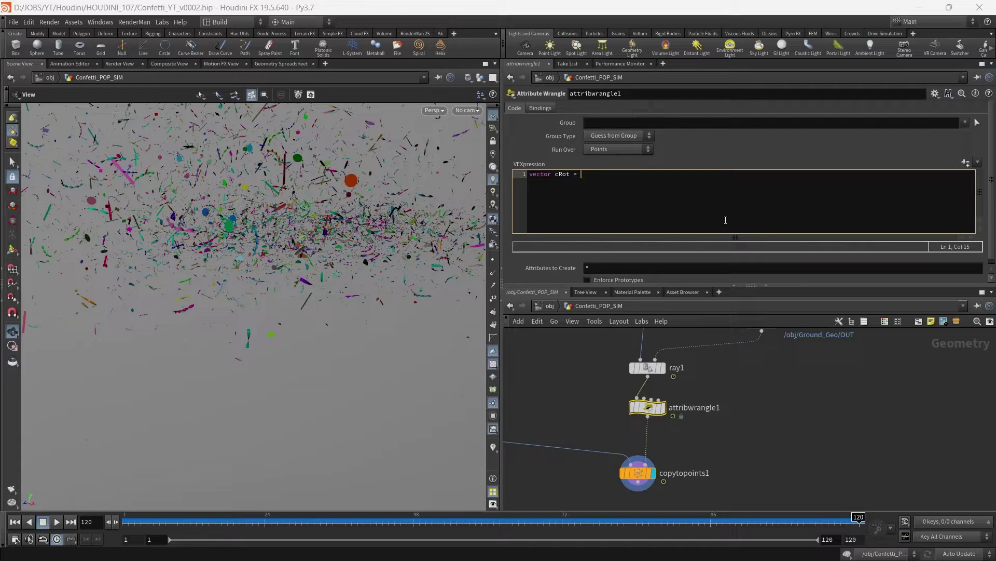
pyautogui.write('= qr')
pyautogui.press('Return')
pyautogui.write('(')
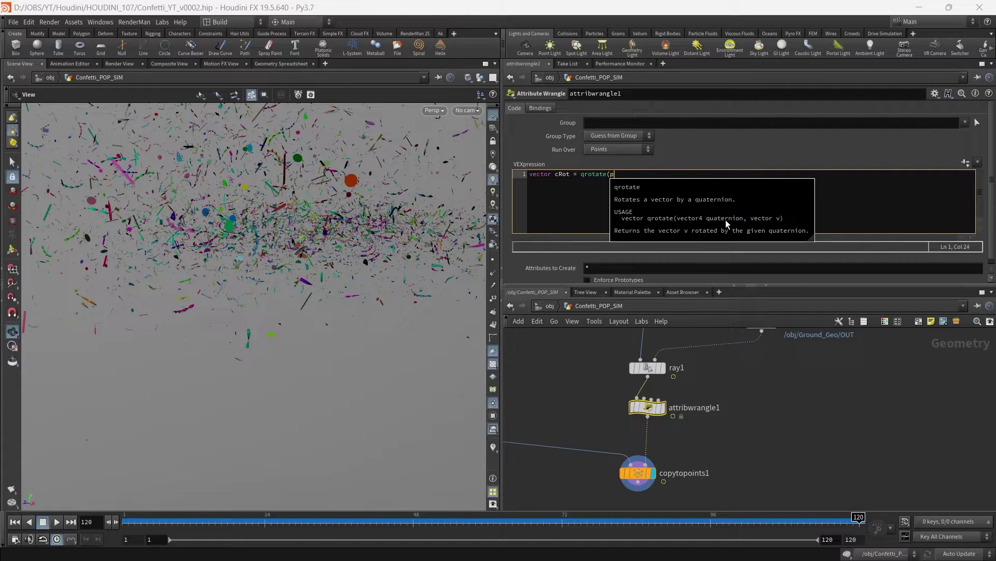
pyautogui.write('p')
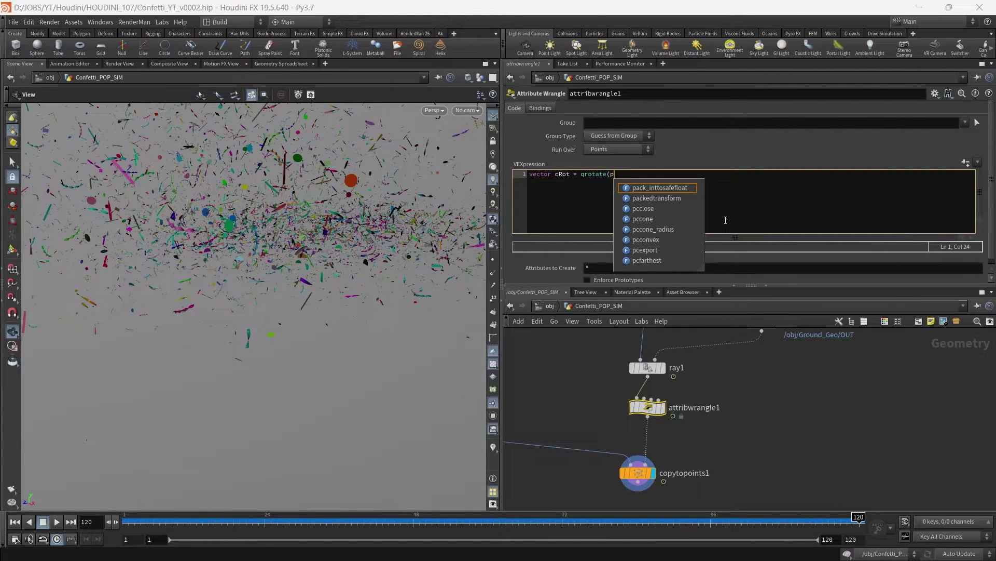
pyautogui.write('@')
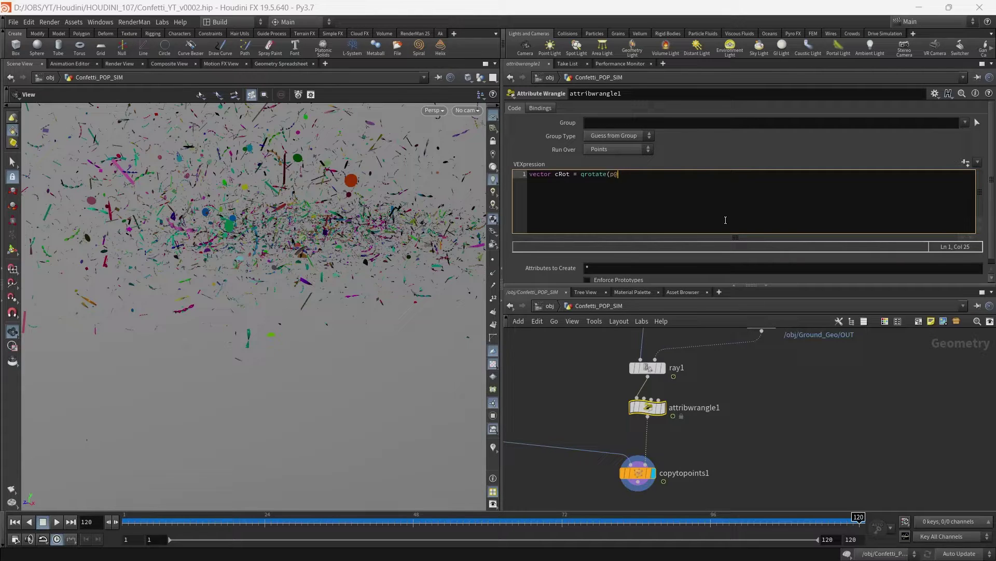
pyautogui.write('orient, {});')
pyautogui.press('Left')
pyautogui.press('Left')
pyautogui.press('Left')
pyautogui.write('0, 1, 0')
# Examine the attribrandomize1 node upstream of popnet to see how the orient attribute is generated.
pyautogui.click(613, 174)
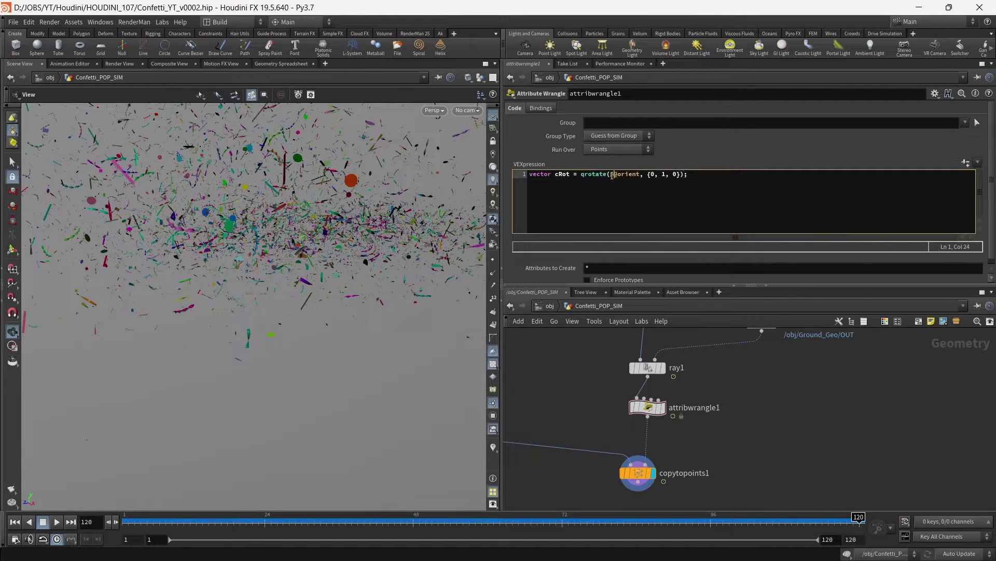
pyautogui.moveTo(613, 175); pyautogui.dragTo(610, 174)
pyautogui.scroll(-5, 748, 379)
pyautogui.moveTo(770, 333); pyautogui.dragTo(765, 393, button='middle')
pyautogui.moveTo(751, 349); pyautogui.dragTo(748, 437, button='middle')
pyautogui.scroll(5, 743, 428)
pyautogui.moveTo(599, 447); pyautogui.dragTo(605, 388, button='middle')
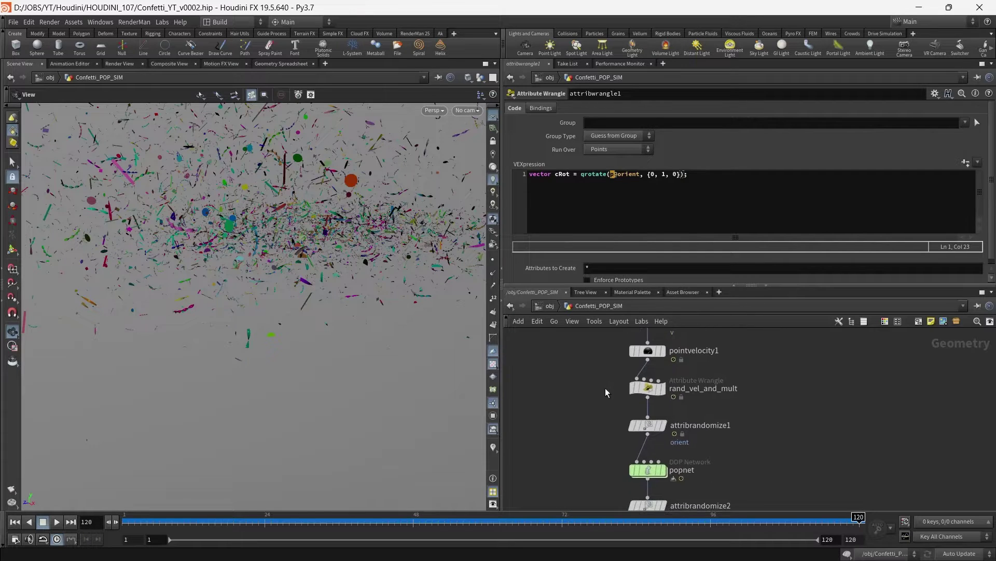
pyautogui.click(642, 425)
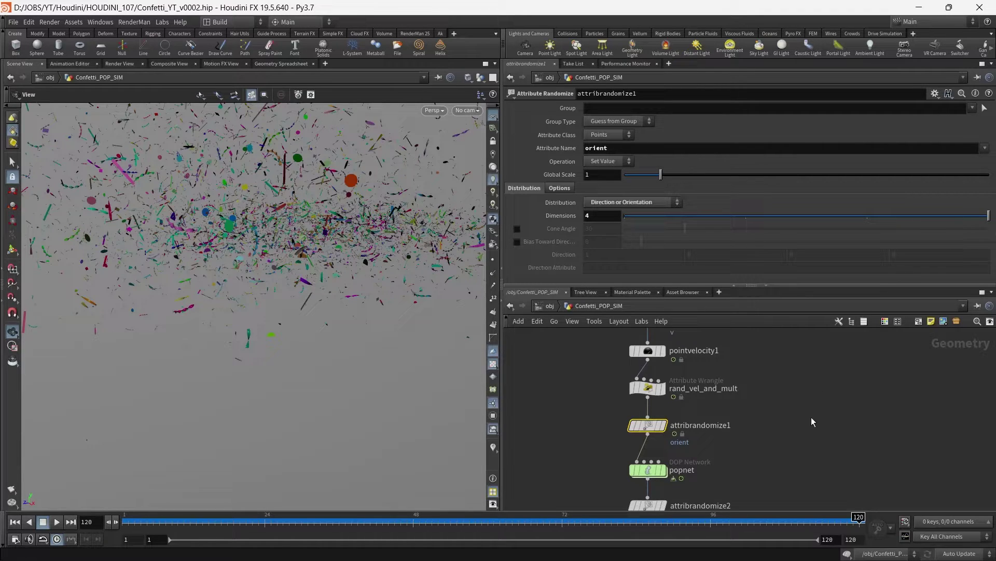
pyautogui.moveTo(811, 416); pyautogui.dragTo(788, 343, button='middle')
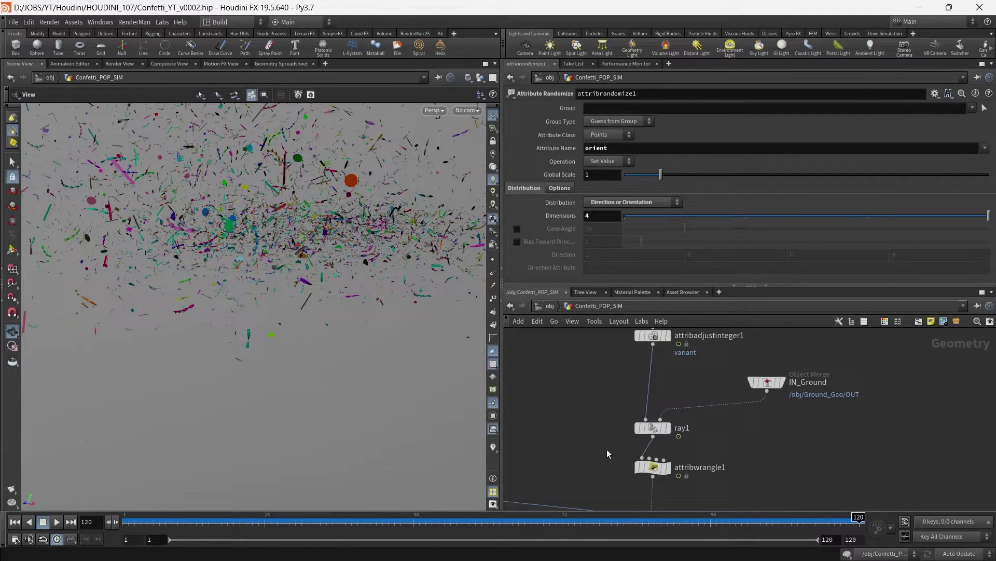
# Declare a target vector on line 3 of attribwrangle1's code: vector target = {0, 1, 0};.
pyautogui.click(653, 466)
pyautogui.click(543, 173)
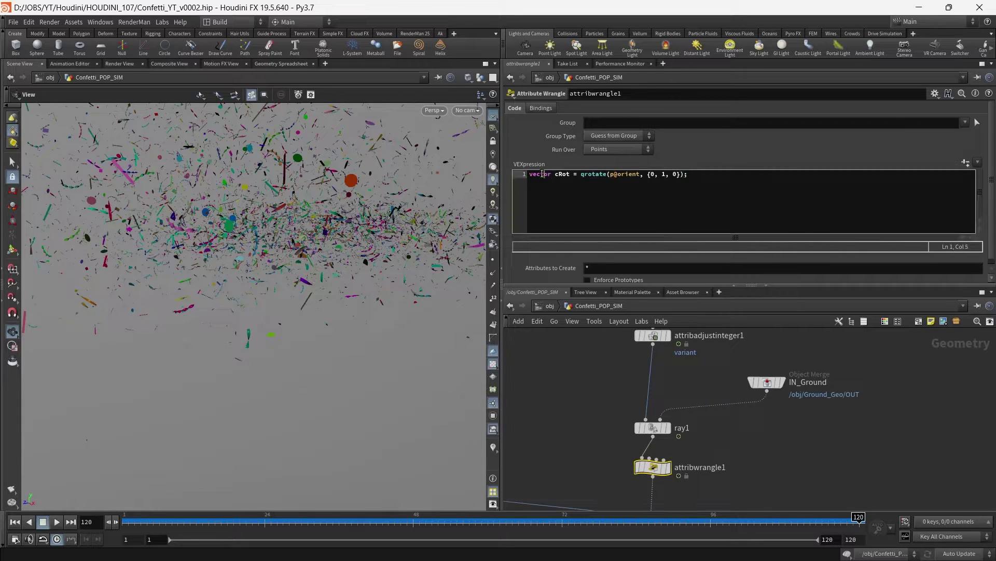
pyautogui.doubleClick(542, 173)
pyautogui.press('End')
pyautogui.press('Return')
pyautogui.press('Return')
pyautogui.press('Return')
pyautogui.write('vect')
pyautogui.press('BackSpace')
pyautogui.press('BackSpace')
pyautogui.press('BackSpace')
pyautogui.press('BackSpace')
pyautogui.press('BackSpace')
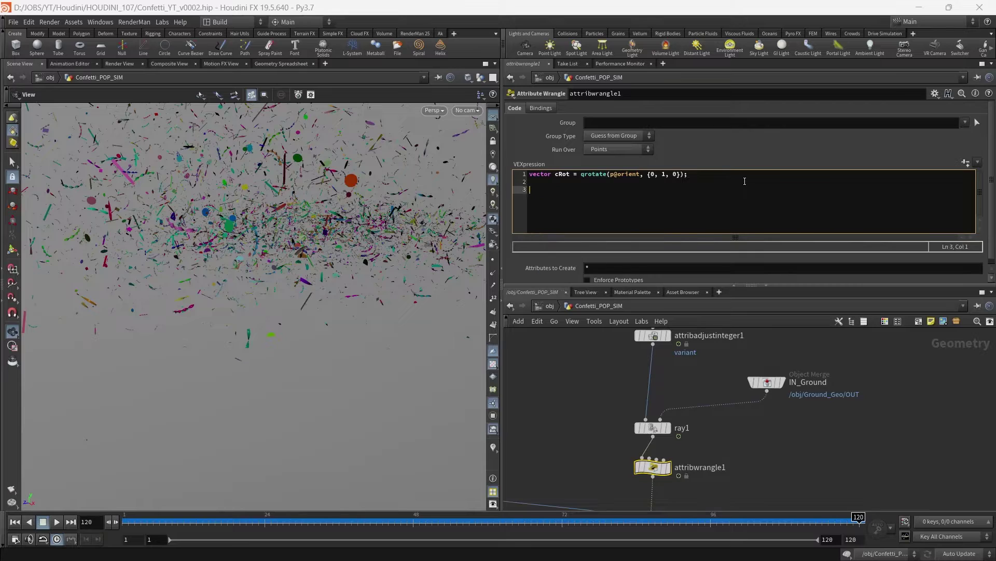
pyautogui.write('vect')
pyautogui.press('BackSpace')
pyautogui.press('Return')
pyautogui.write('target = {};')
pyautogui.press('Left')
pyautogui.press('Left')
pyautogui.write('0, 1, 0')
# Move attribwrangle1 slightly farther below ray1 in the network.
pyautogui.click(855, 422)
pyautogui.moveTo(808, 424); pyautogui.dragTo(779, 387, button='middle')
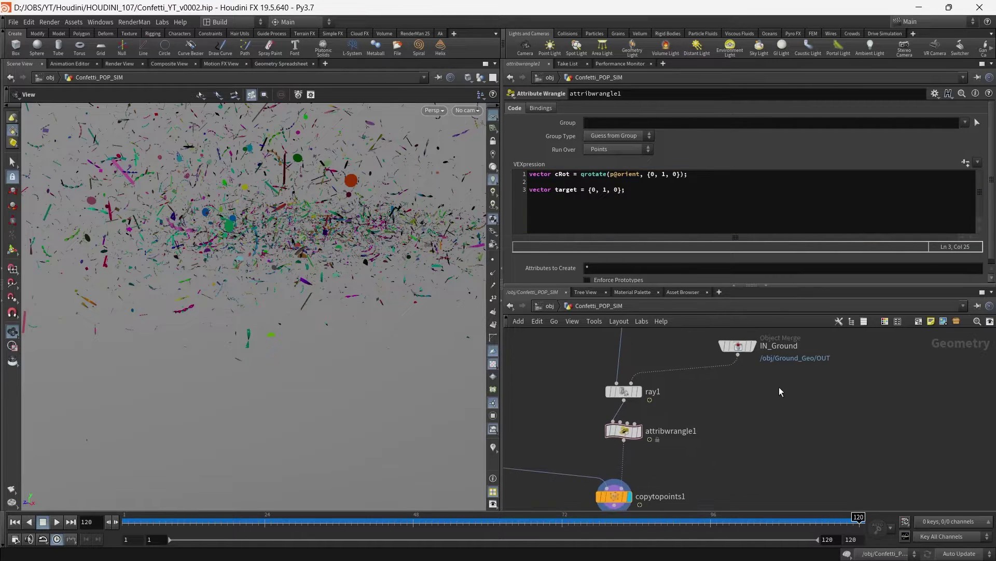
pyautogui.moveTo(616, 431); pyautogui.dragTo(615, 438)
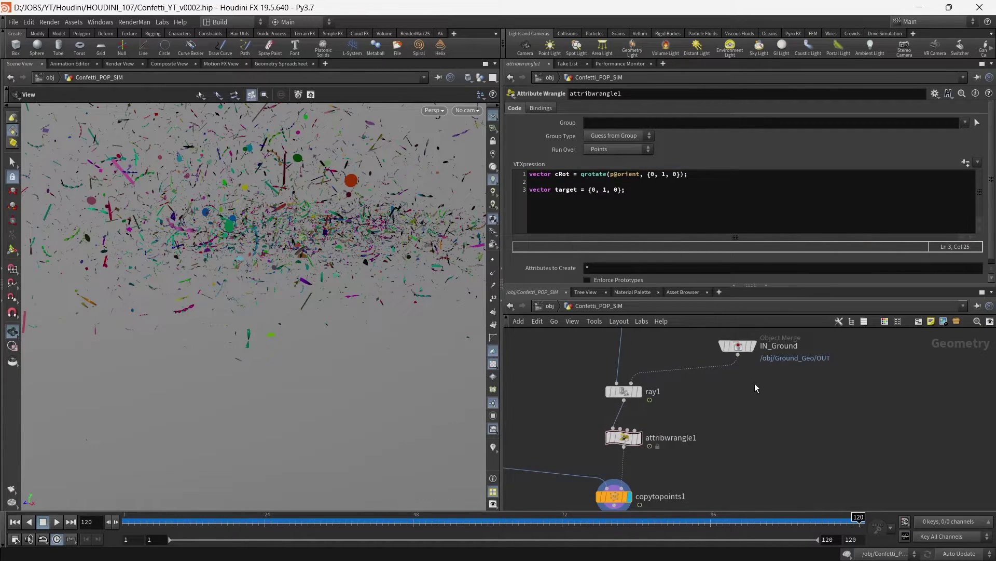
pyautogui.moveTo(782, 405); pyautogui.dragTo(776, 402, button='middle')
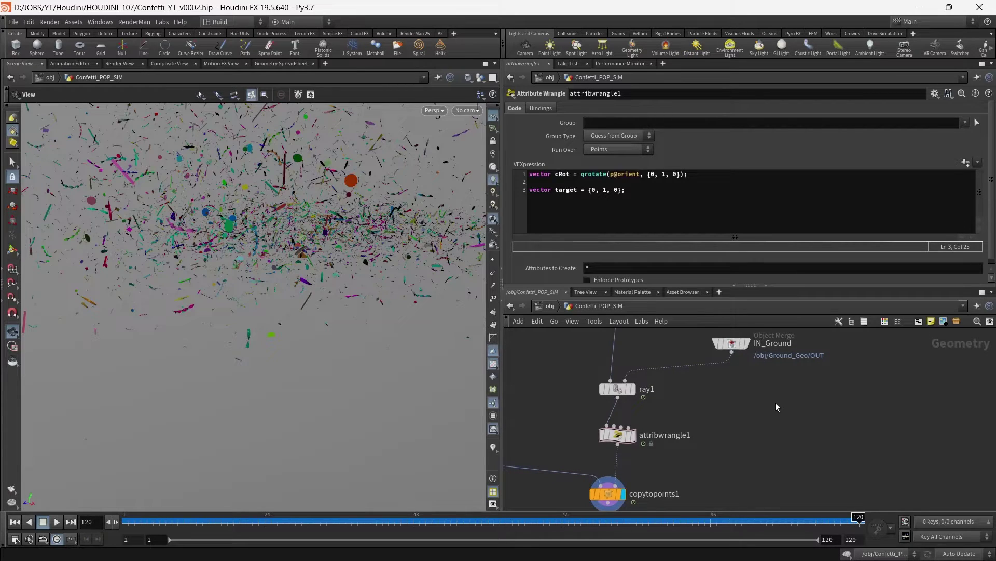
# Connect IN_Ground to the second input of attribwrangle1 and compare the flat ground with the target vector.
pyautogui.moveTo(732, 352); pyautogui.dragTo(614, 424)
pyautogui.moveTo(588, 190); pyautogui.dragTo(621, 191)
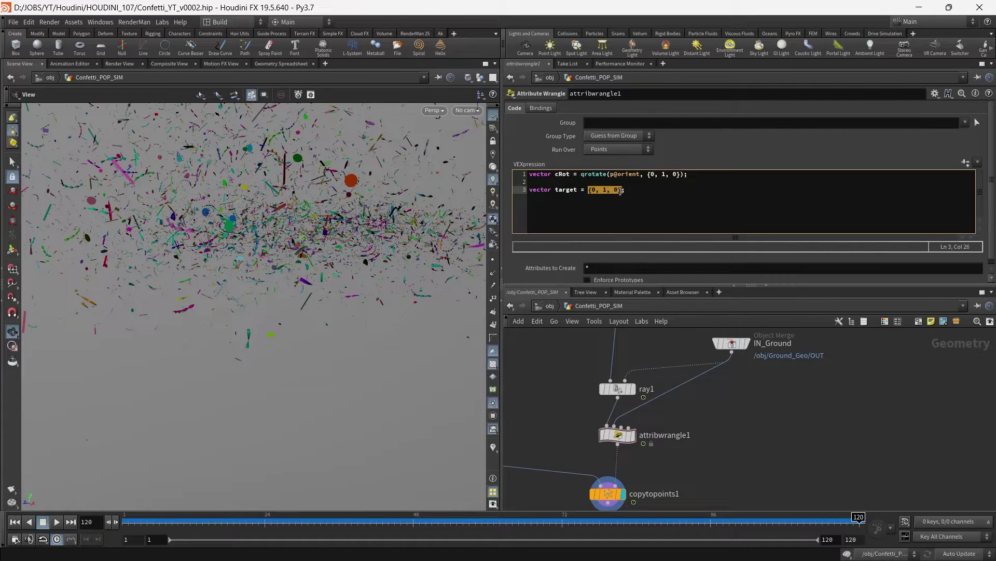
pyautogui.click(643, 213)
pyautogui.moveTo(311, 341)
pyautogui.mouseDown()
pyautogui.moveTo(316, 313)
pyautogui.moveTo(312, 325)
pyautogui.mouseUp()
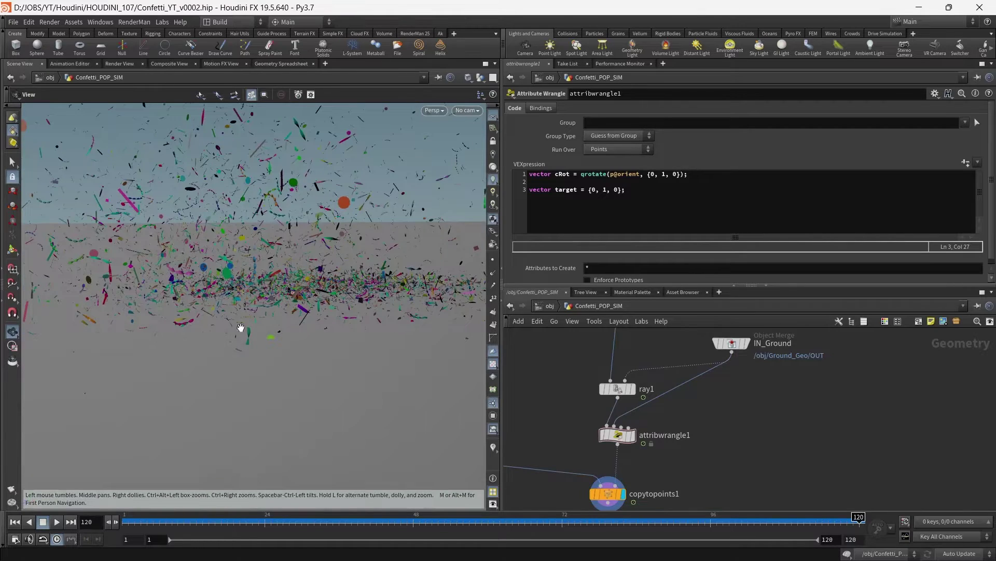
pyautogui.moveTo(625, 190); pyautogui.dragTo(533, 195)
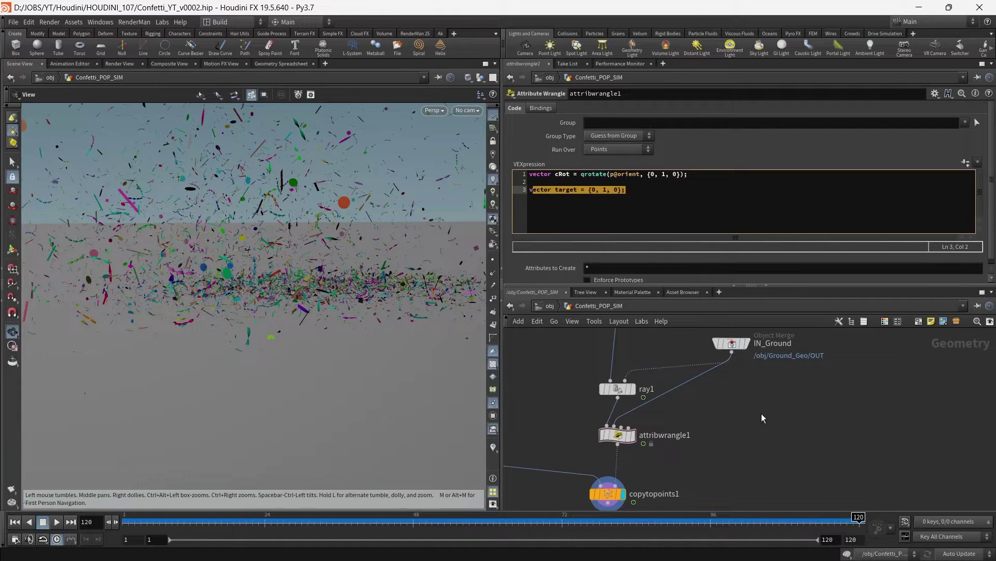
# Cut the wire between IN_Ground and attribwrangle1.
pyautogui.click(719, 411)
pyautogui.press('y')
pyautogui.moveTo(718, 411); pyautogui.dragTo(680, 376)
# Review the cRot and target lines in the wrangle code, and start declaring a vector4 named rot on line 5.
pyautogui.click(655, 199)
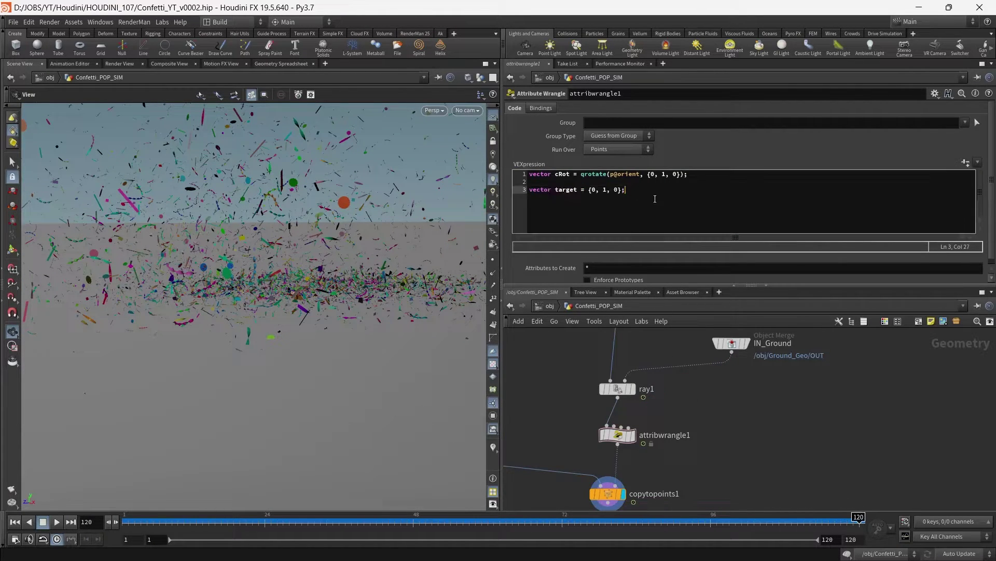
pyautogui.press('Return')
pyautogui.press('Return')
pyautogui.moveTo(693, 182); pyautogui.dragTo(689, 176)
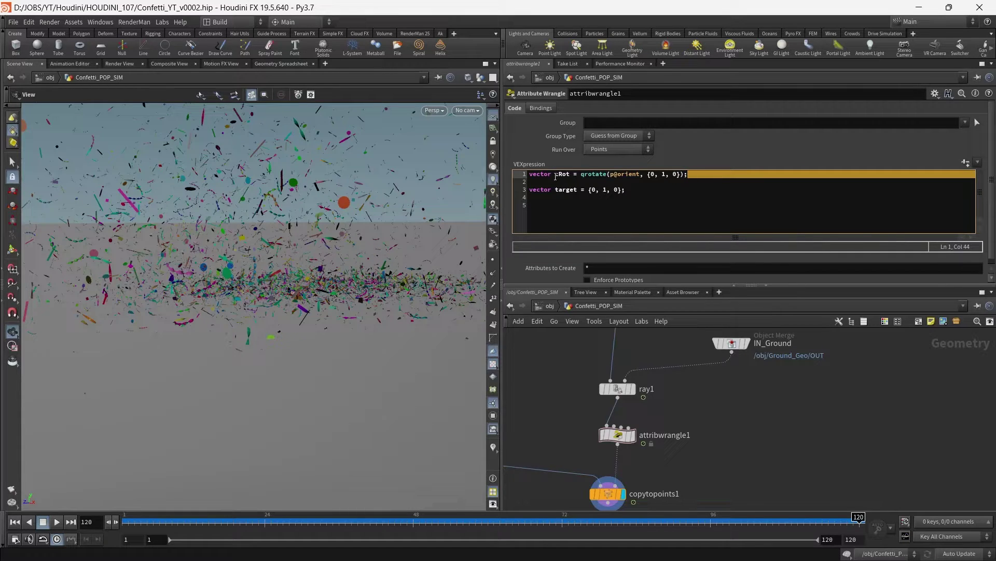
pyautogui.moveTo(555, 177); pyautogui.dragTo(692, 174)
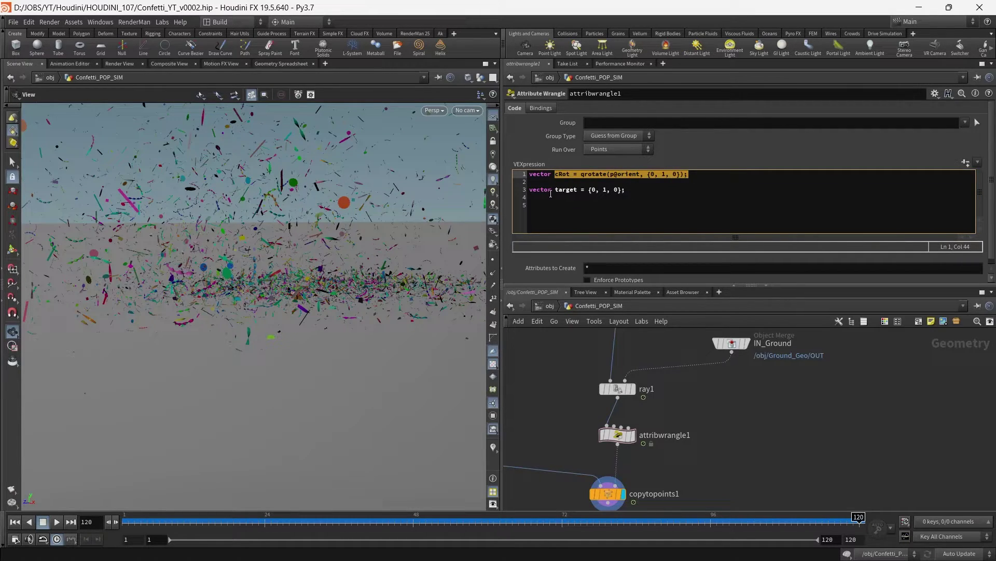
pyautogui.moveTo(555, 190); pyautogui.dragTo(628, 190)
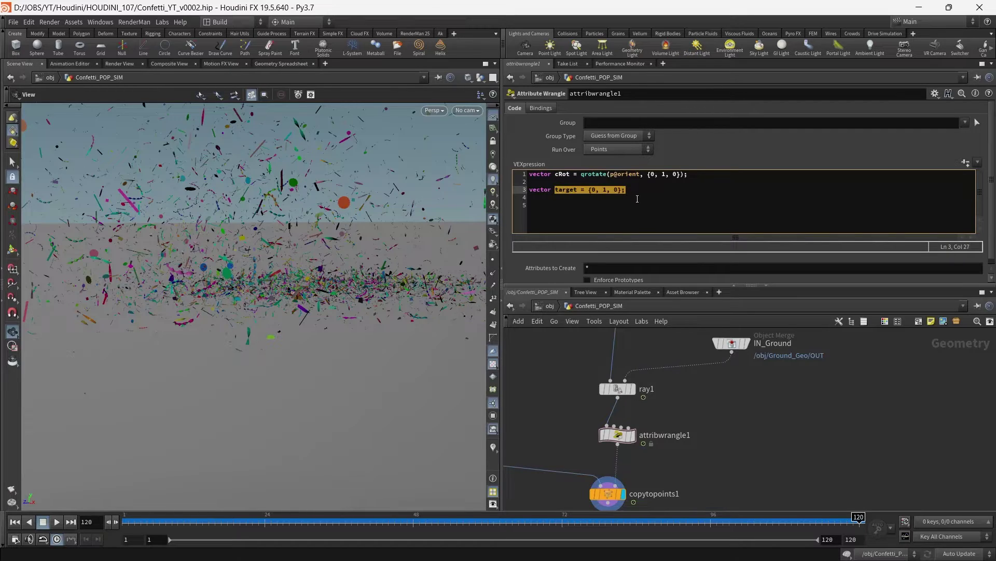
pyautogui.click(633, 200)
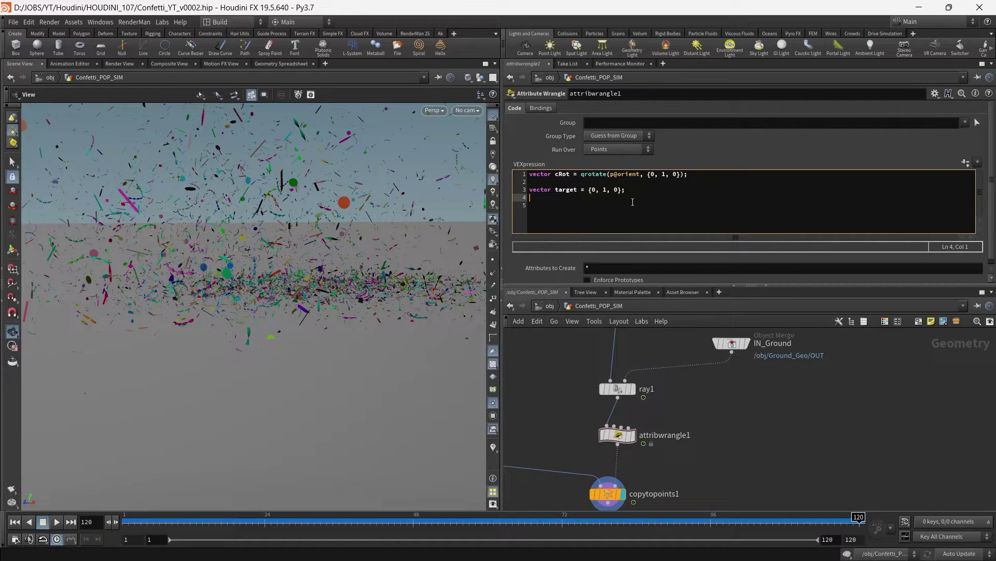
pyautogui.press('Return')
pyautogui.write('vec')
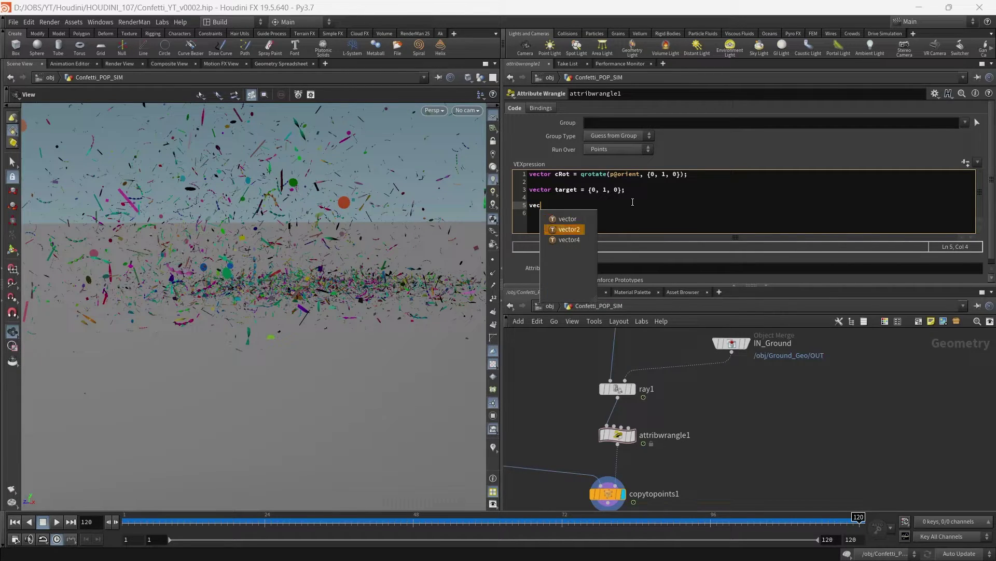
pyautogui.press('Down')
pyautogui.press('Return')
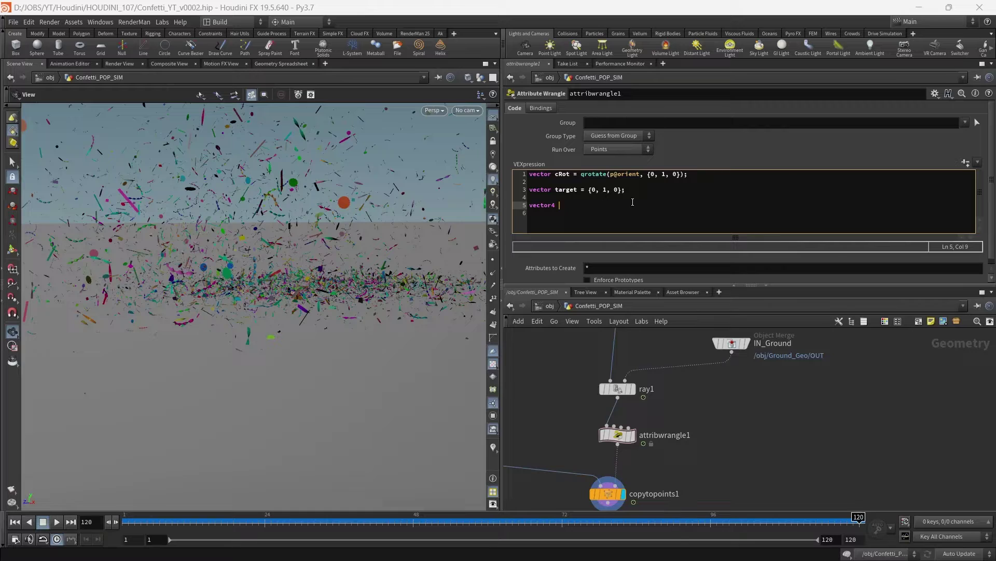
pyautogui.write('rot')
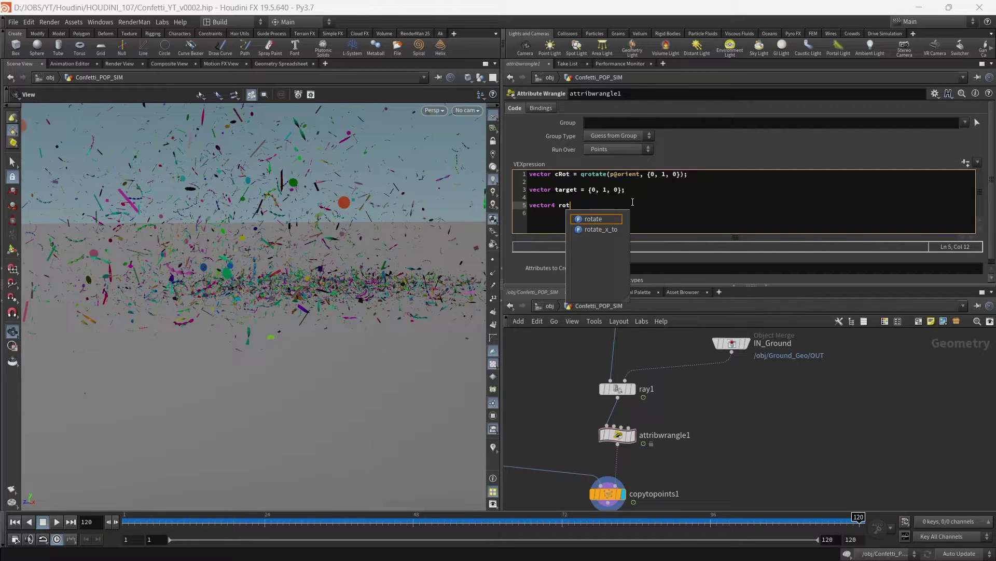
pyautogui.write(' = ')
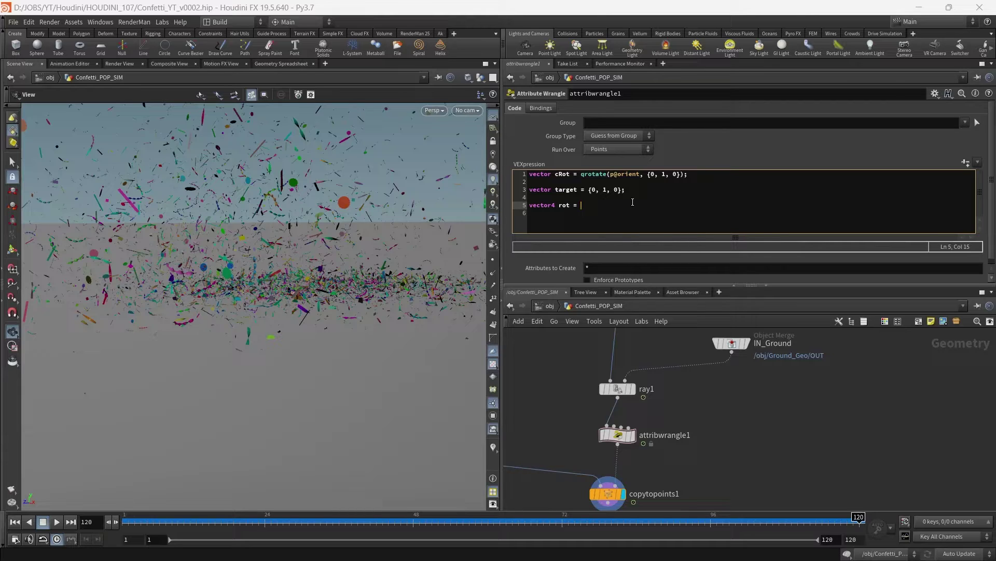
# Complete the rot declaration by assigning it dihedral(cRot, target);.
pyautogui.write('di')
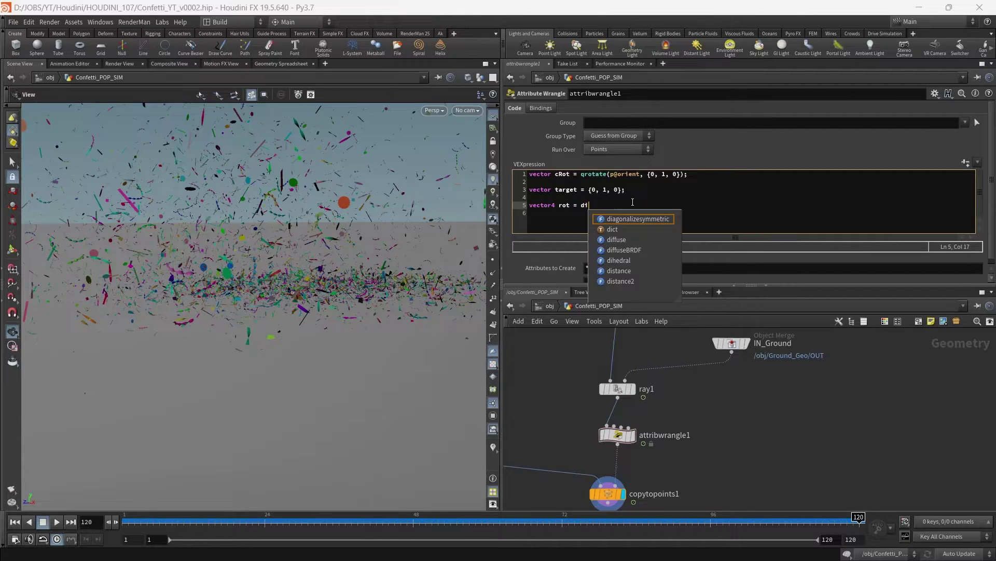
pyautogui.press('Down')
pyautogui.press('Down')
pyautogui.press('Down')
pyautogui.press('Down')
pyautogui.press('Return')
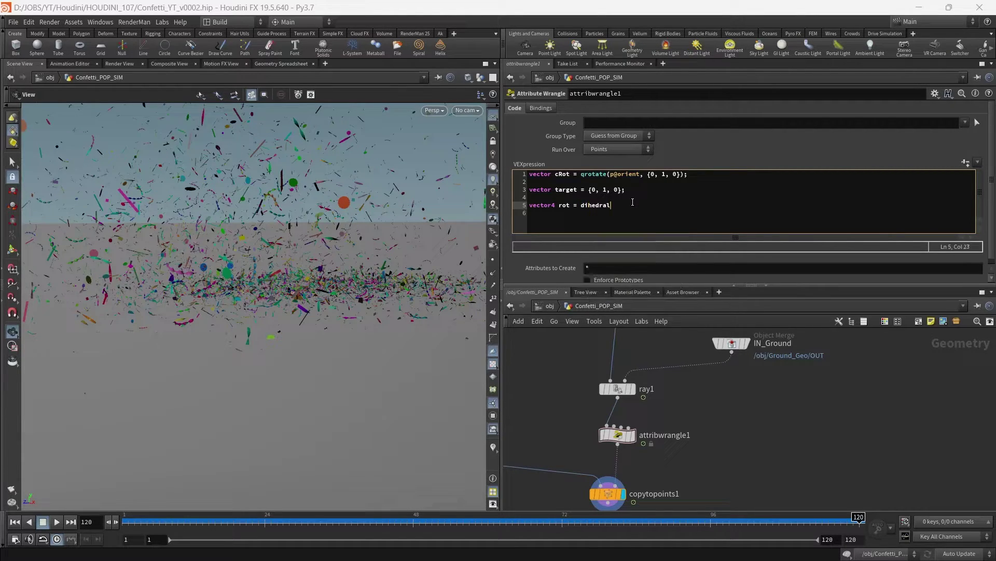
pyautogui.write('(')
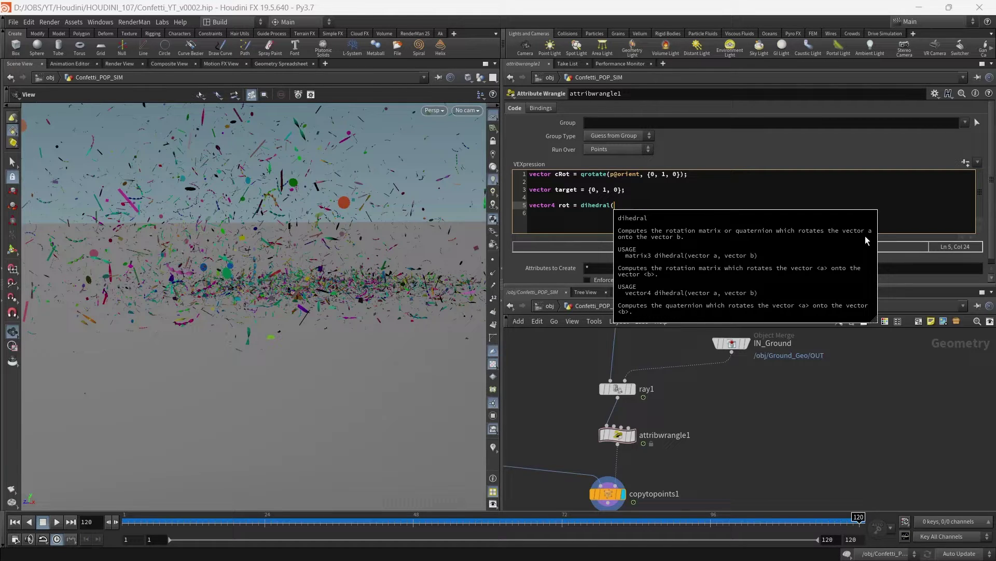
pyautogui.click(633, 202)
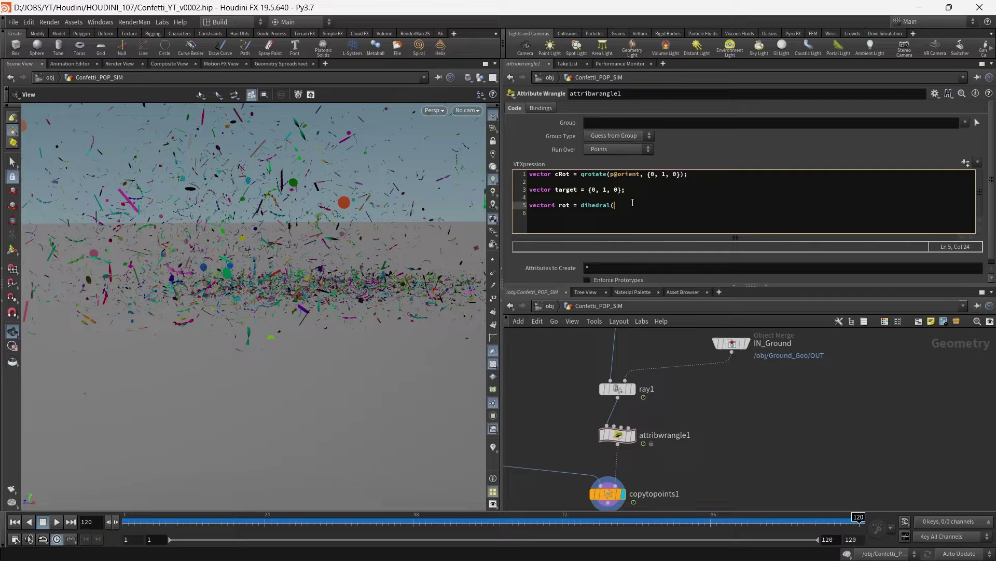
pyautogui.write('cRot')
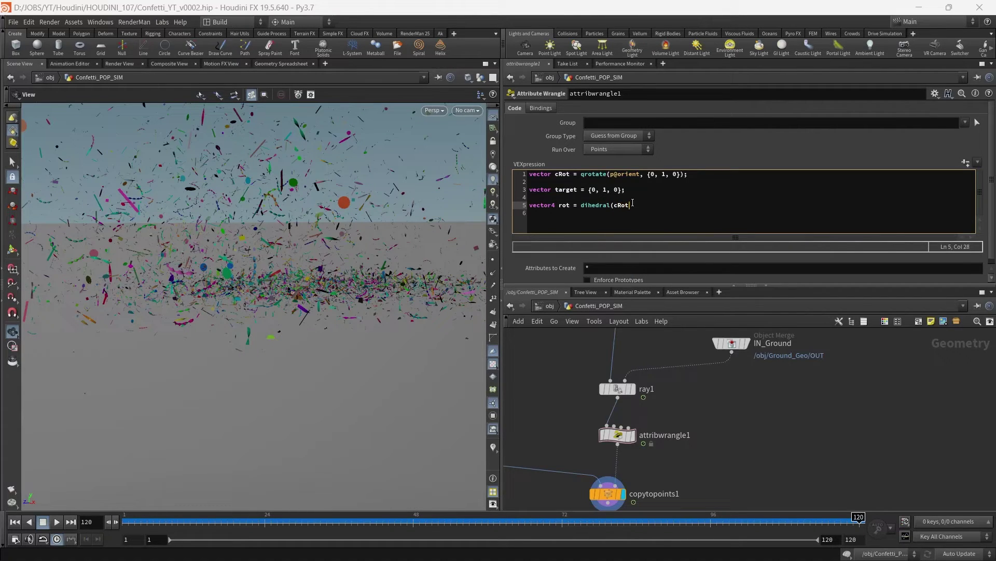
pyautogui.write(', target);')
# Add a line assigning p@orient the result of qmultiply(p@orient, rot); in the wrangle and check the confetti.
pyautogui.press('Return')
pyautogui.press('Return')
pyautogui.write('p')
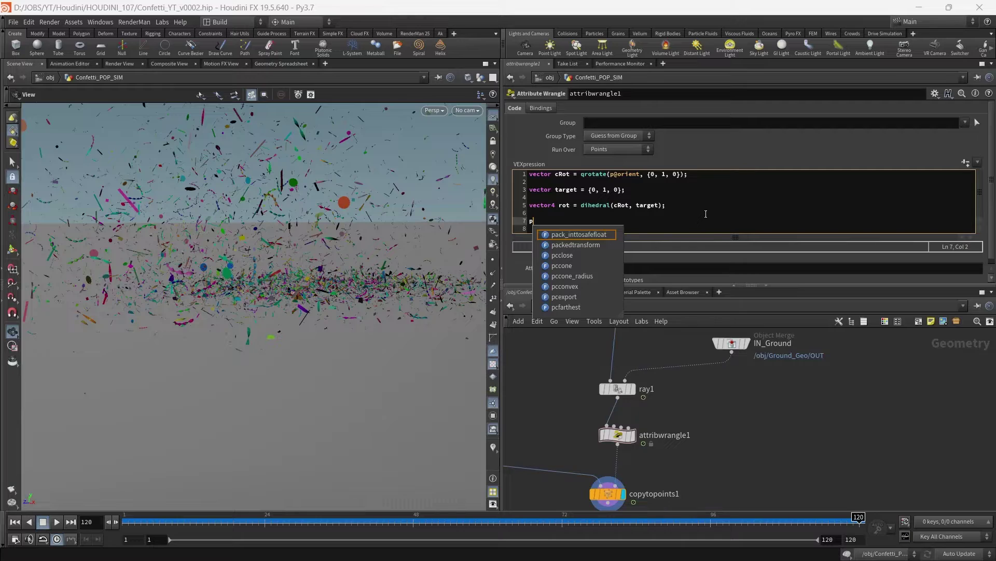
pyautogui.write('@')
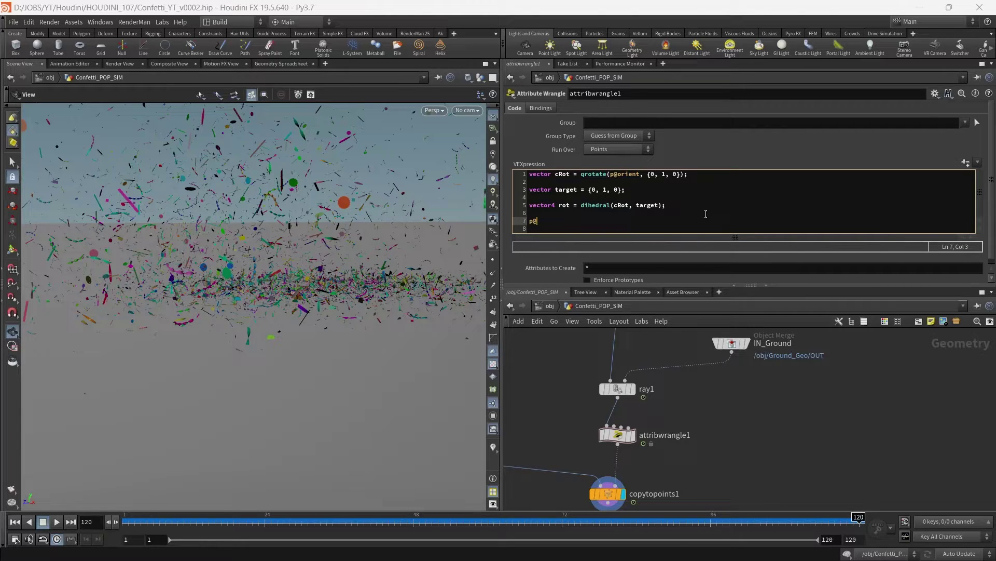
pyautogui.write('orient =')
pyautogui.write('qm')
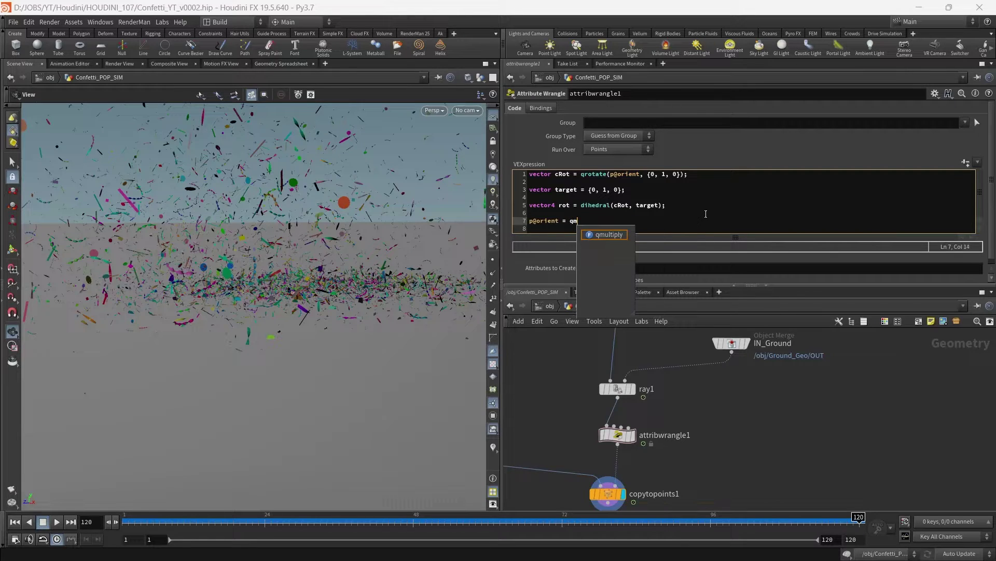
pyautogui.press('Return')
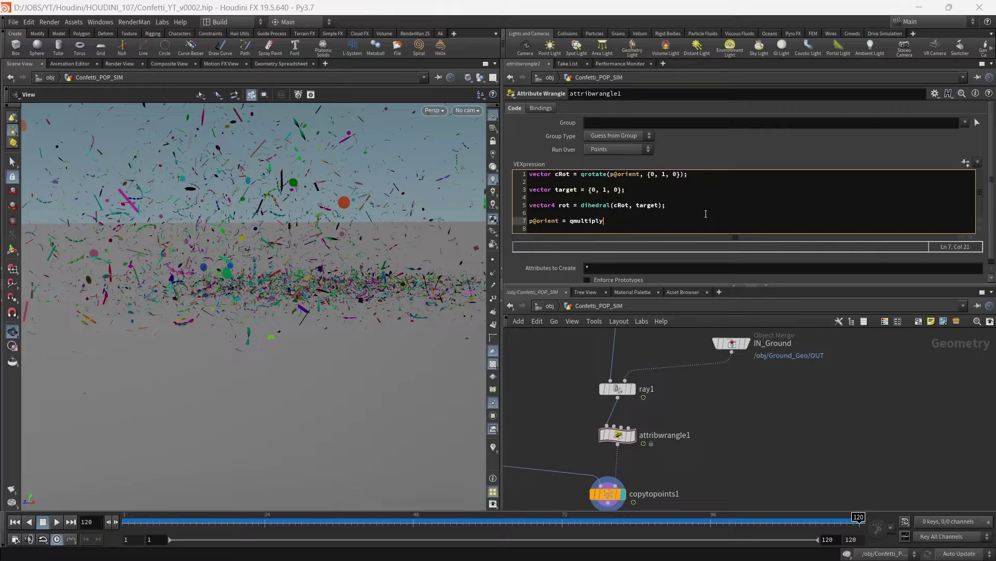
pyautogui.write('(')
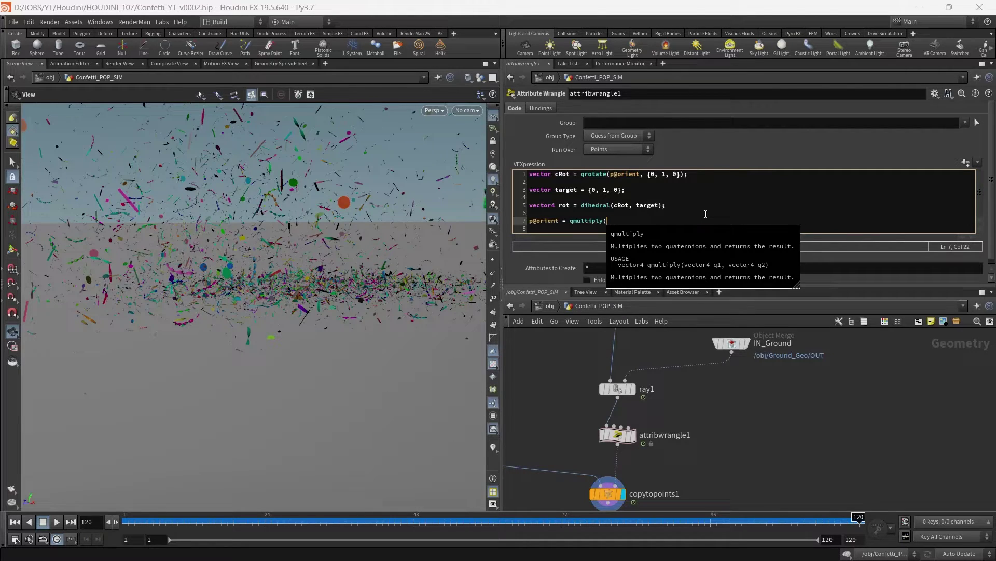
pyautogui.write('p@or')
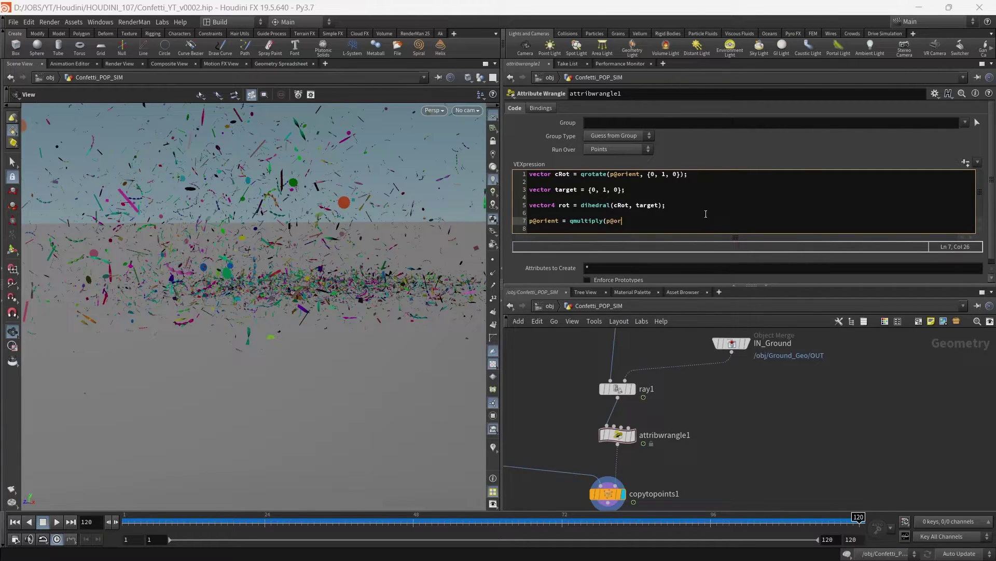
pyautogui.write('ient, rot);')
pyautogui.moveTo(338, 325); pyautogui.dragTo(390, 300)
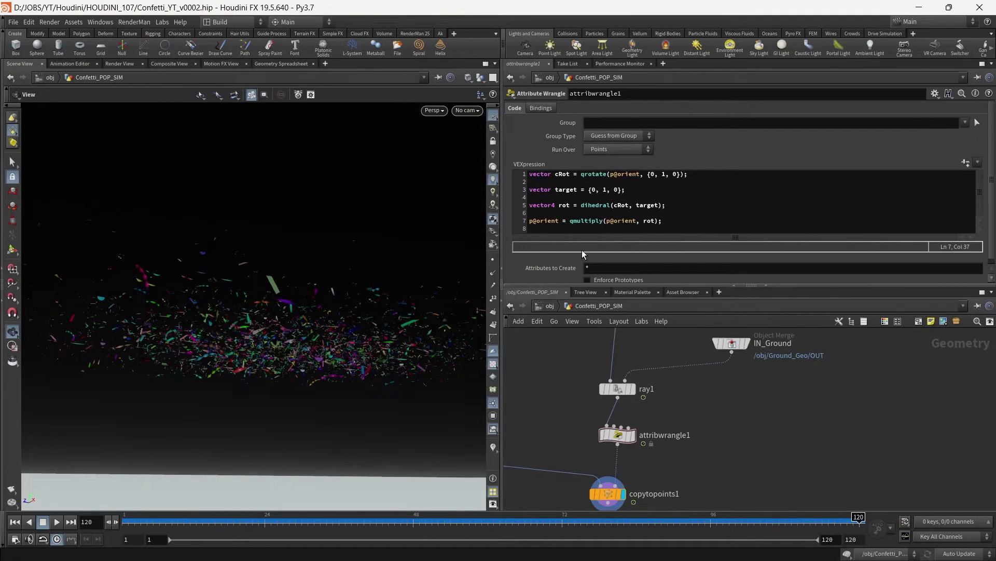
# Try declaring rot as a vector, then restore its vector4 type while checking the confetti.
pyautogui.click(553, 205)
pyautogui.press('Delete')
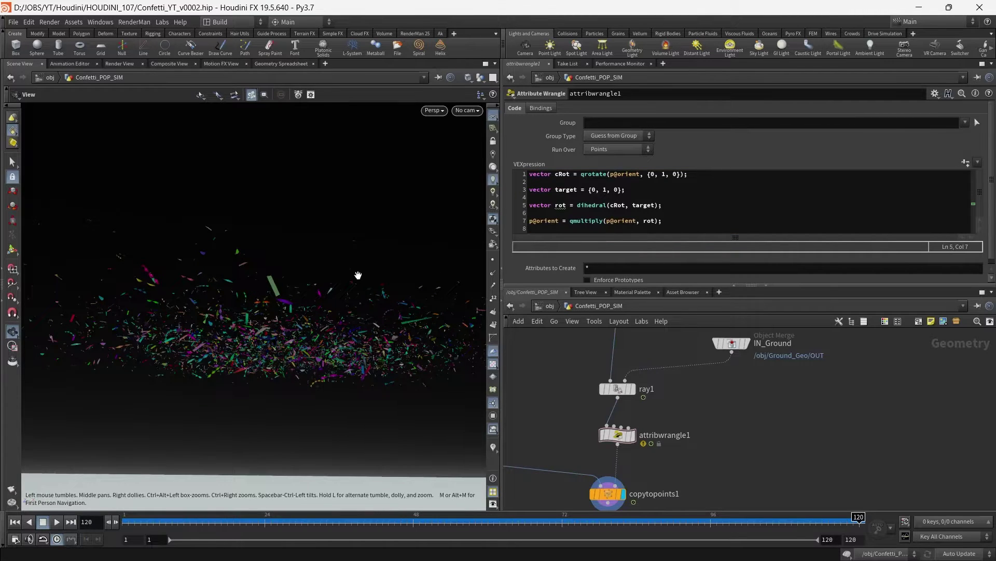
pyautogui.moveTo(358, 275); pyautogui.dragTo(378, 338)
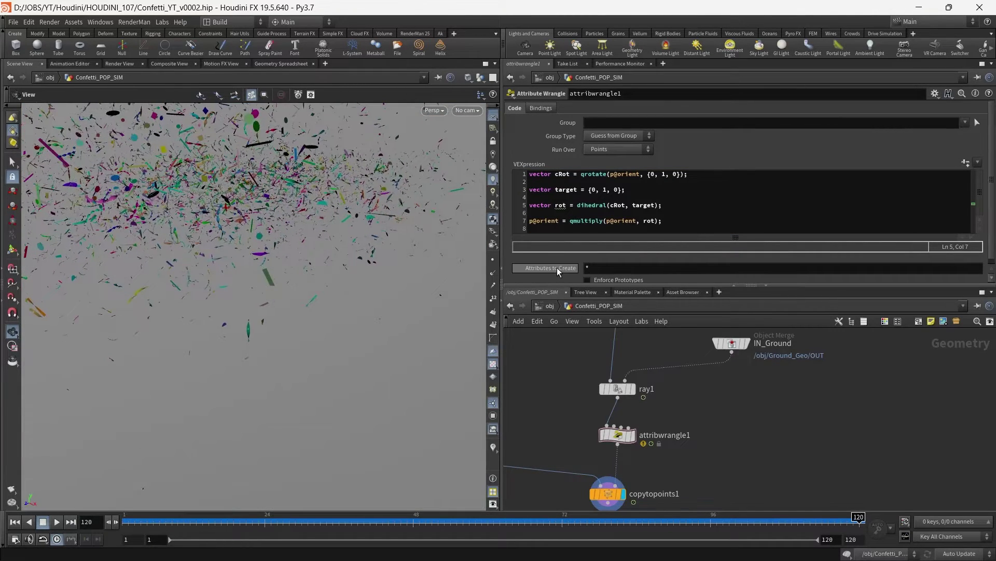
pyautogui.write('4')
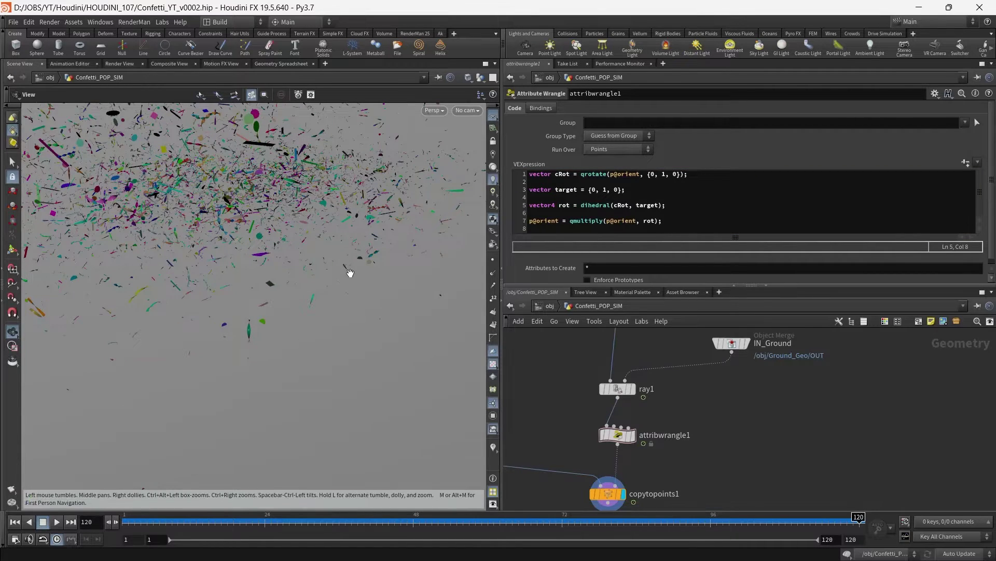
pyautogui.moveTo(350, 274); pyautogui.dragTo(326, 247)
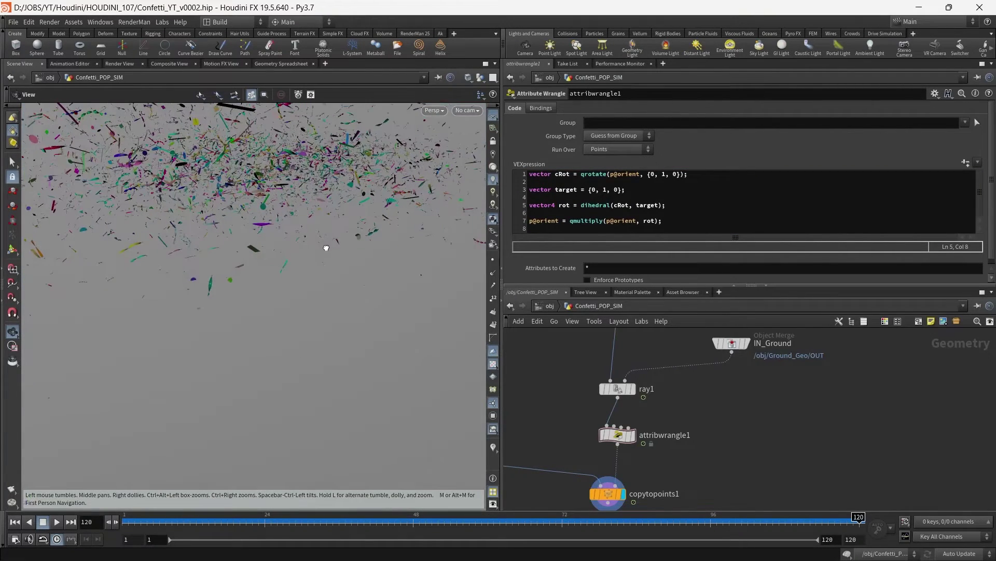
# Try the *= operator in the p@orient assignment on line 7 and restore the plain = operator.
pyautogui.click(560, 222)
pyautogui.press('Right')
pyautogui.write('*')
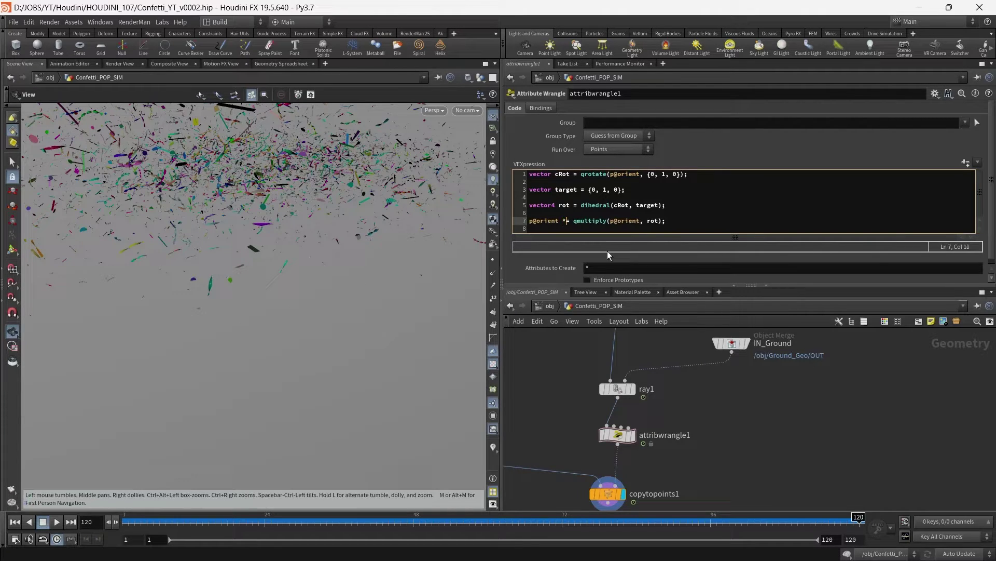
pyautogui.click(712, 406)
pyautogui.moveTo(234, 299); pyautogui.dragTo(243, 240)
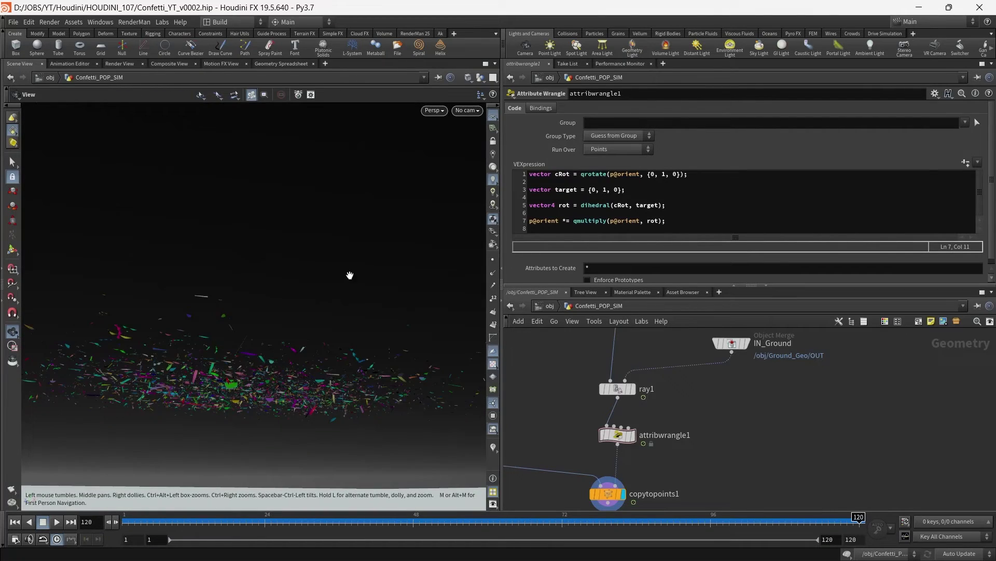
pyautogui.click(567, 222)
pyautogui.press('BackSpace')
pyautogui.click(762, 423)
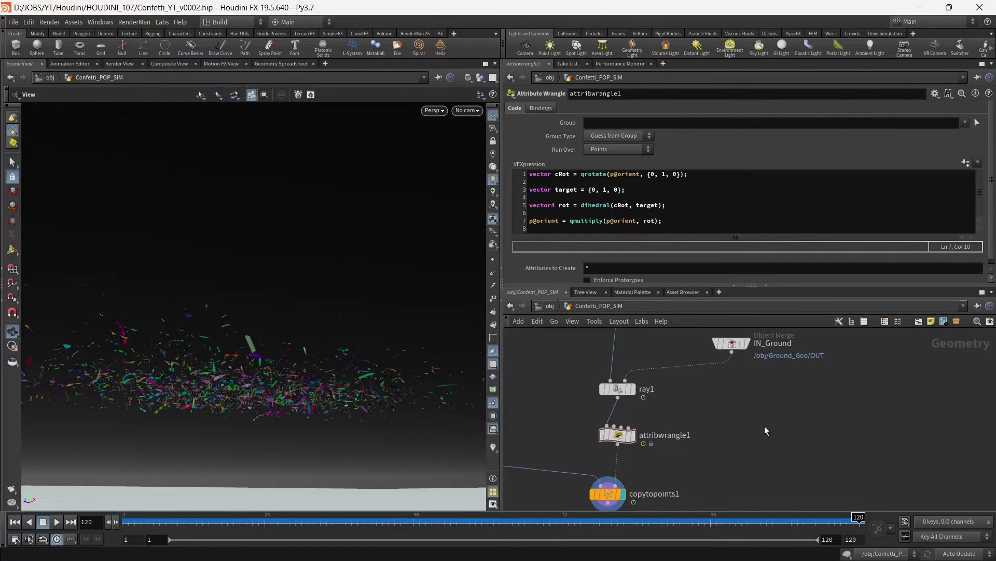
# Compare the point orientation axes of ray1 and attribwrangle1 by displaying each node in turn.
pyautogui.click(632, 389)
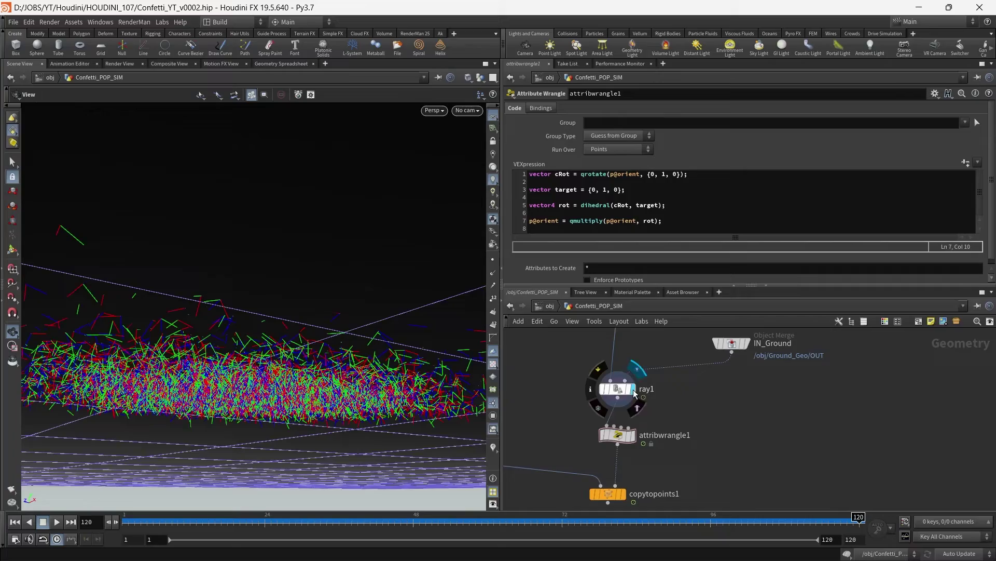
pyautogui.click(632, 435)
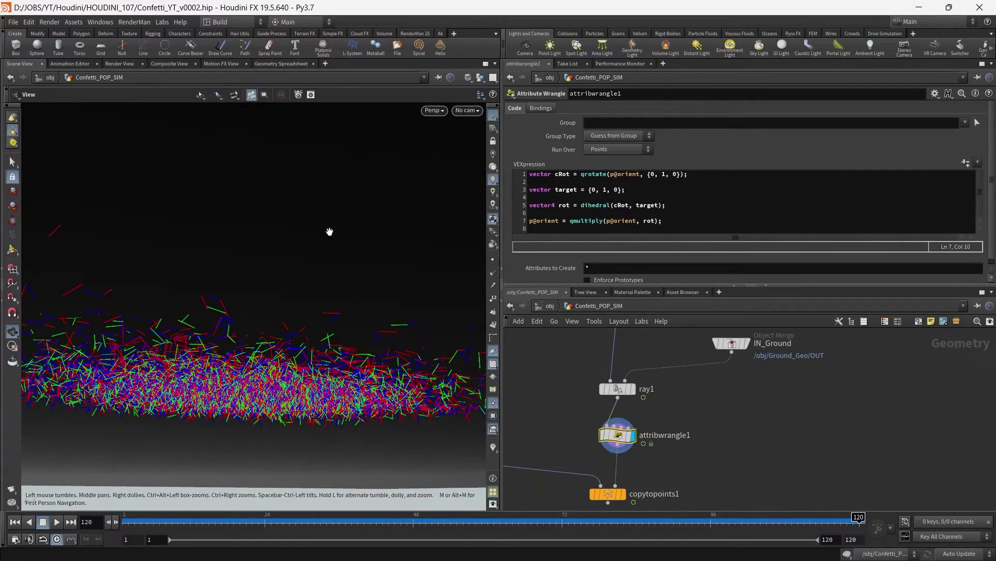
pyautogui.moveTo(329, 230); pyautogui.dragTo(326, 255)
pyautogui.press('f')
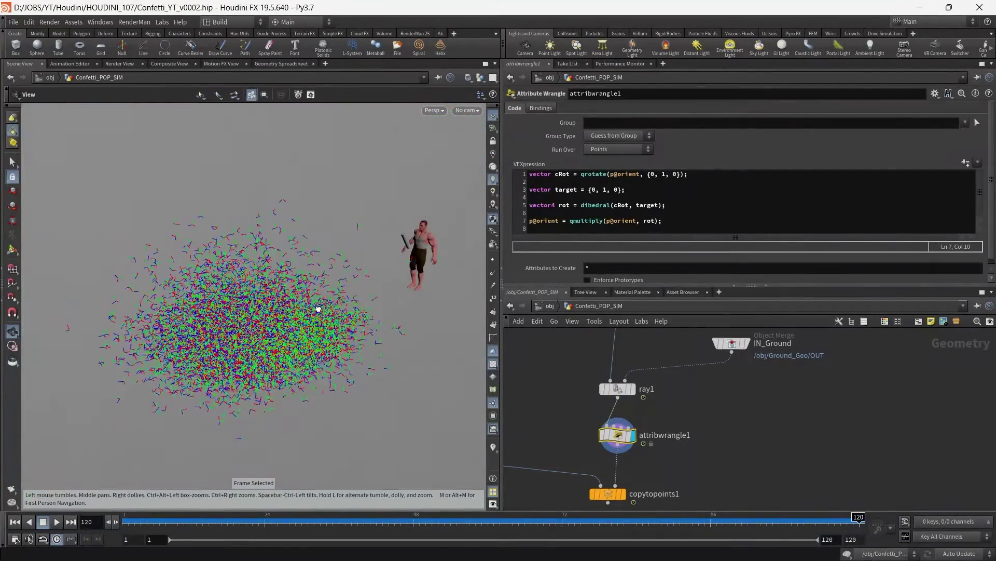
pyautogui.moveTo(293, 326); pyautogui.dragTo(298, 260)
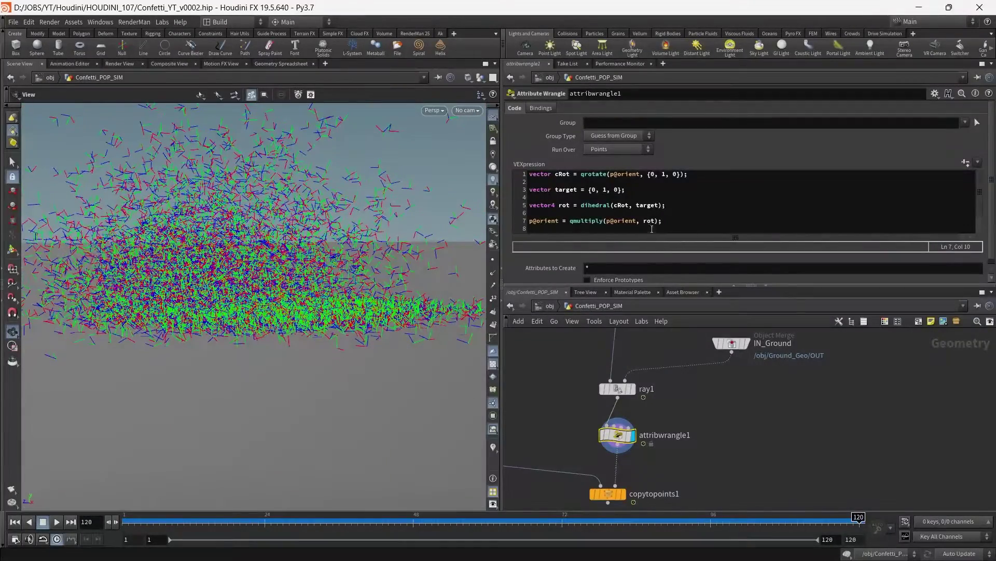
# Swap the qmultiply arguments on line 7 so that rot comes before p@orient.
pyautogui.click(607, 222)
pyautogui.write('rot ')
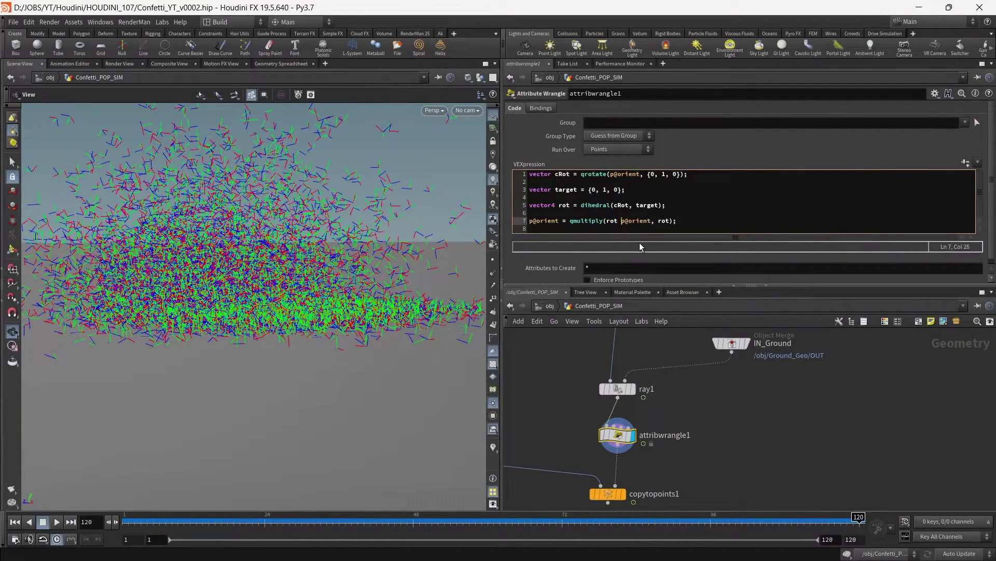
pyautogui.write(',')
pyautogui.hotkey('shift', 'Right')
pyautogui.hotkey('shift', 'Right')
pyautogui.hotkey('shift', 'Right')
pyautogui.hotkey('shift', 'Right')
pyautogui.hotkey('shift', 'Right')
pyautogui.press('Delete')
pyautogui.moveTo(224, 292); pyautogui.dragTo(244, 270)
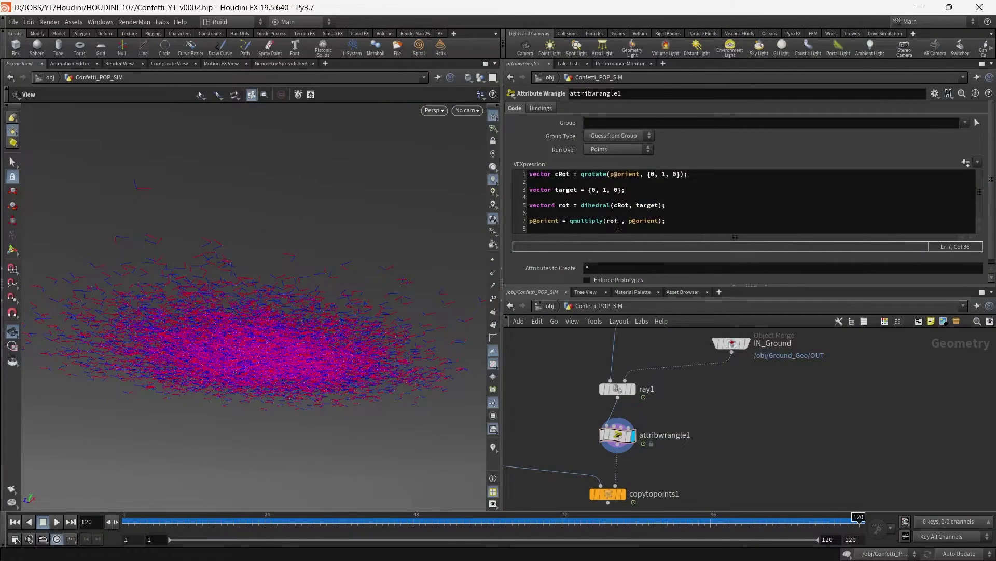
# Review the rot and p@orient arguments of qmultiply and examine the resulting point axes.
pyautogui.doubleClick(606, 223)
pyautogui.moveTo(626, 222); pyautogui.dragTo(658, 223)
pyautogui.click(700, 227)
pyautogui.moveTo(298, 274); pyautogui.dragTo(285, 325)
# Check frame 45, limit attribwrangle1 to the hit group, and inspect the point axes at frame 120.
pyautogui.moveTo(199, 518); pyautogui.dragTo(395, 521)
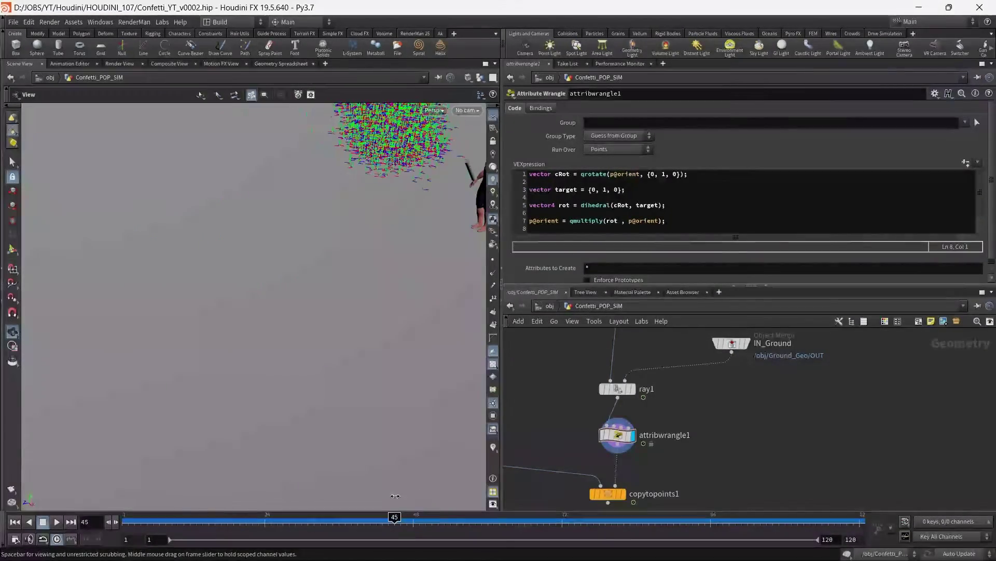
pyautogui.moveTo(385, 267); pyautogui.dragTo(236, 328, button='middle')
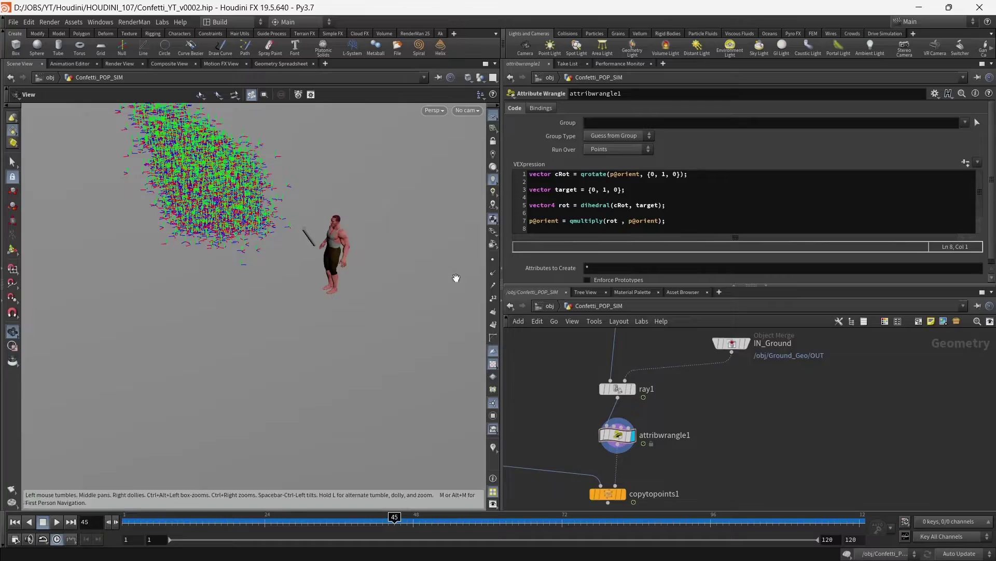
pyautogui.click(966, 123)
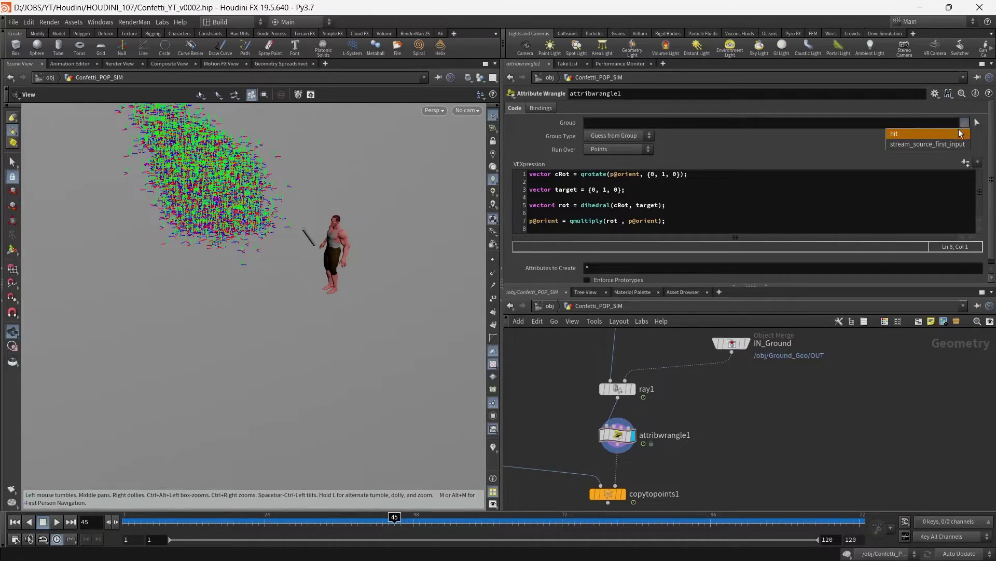
pyautogui.click(959, 135)
pyautogui.moveTo(338, 518)
pyautogui.mouseDown()
pyautogui.moveTo(327, 522)
pyautogui.moveTo(858, 522)
pyautogui.moveTo(954, 558)
pyautogui.mouseUp()
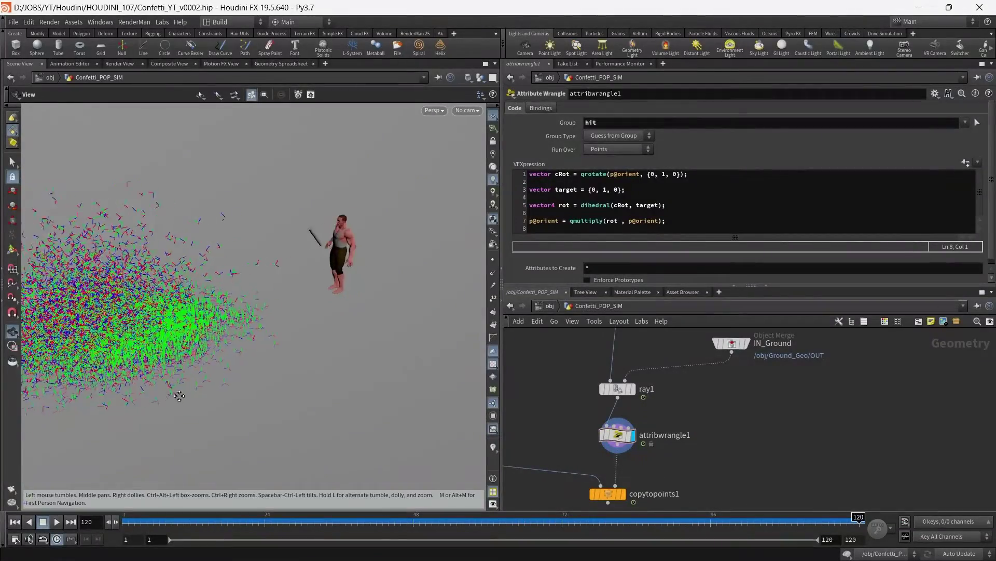
pyautogui.scroll(5, 285, 366)
pyautogui.moveTo(285, 367); pyautogui.dragTo(261, 345)
# Hide the point orientation axes and display copytopoints1 to inspect the confetti on the ground.
pyautogui.click(493, 403)
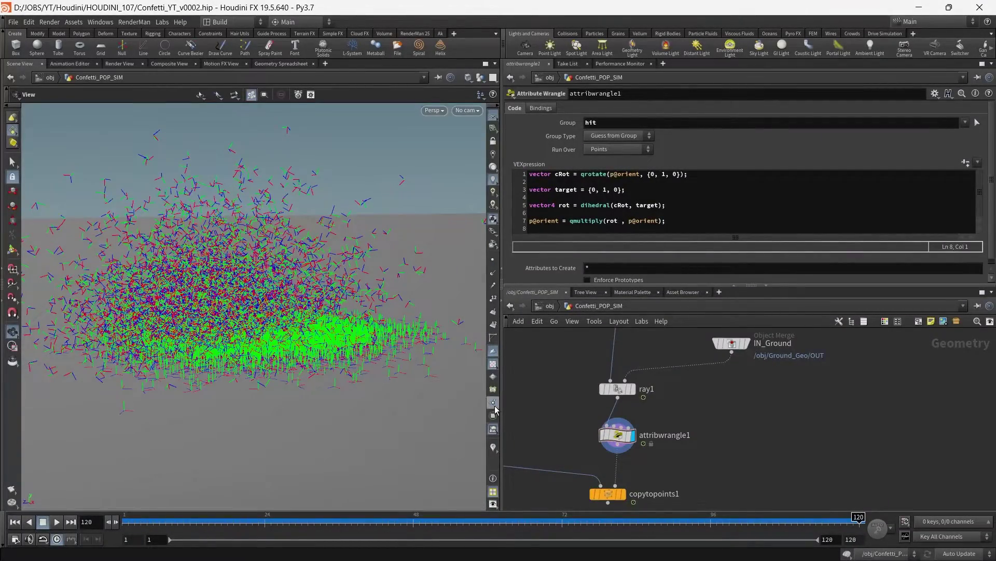
pyautogui.moveTo(690, 435); pyautogui.dragTo(713, 382, button='middle')
pyautogui.click(647, 441)
pyautogui.moveTo(367, 363); pyautogui.dragTo(356, 400)
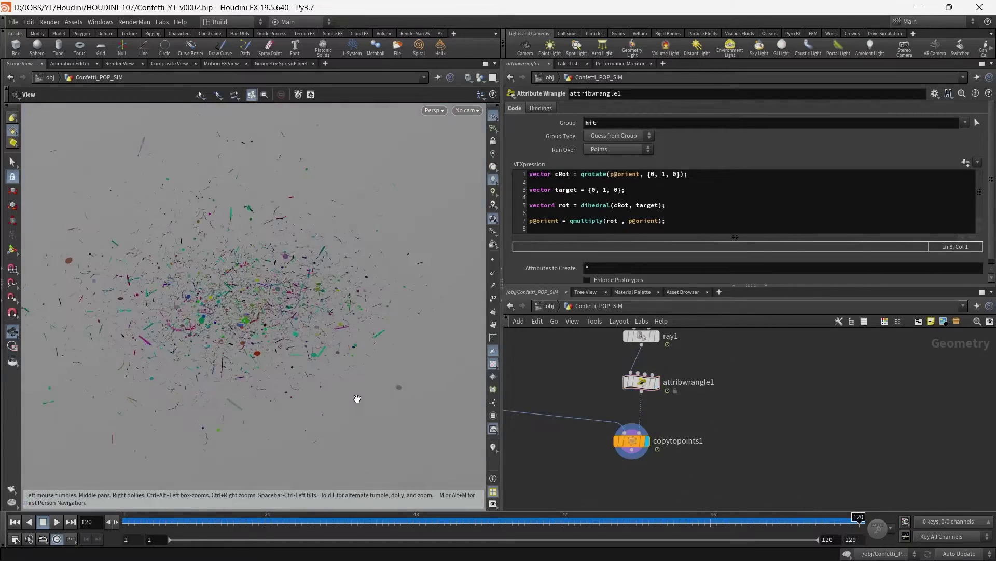
pyautogui.scroll(6, 267, 380)
pyautogui.moveTo(251, 367); pyautogui.dragTo(303, 246)
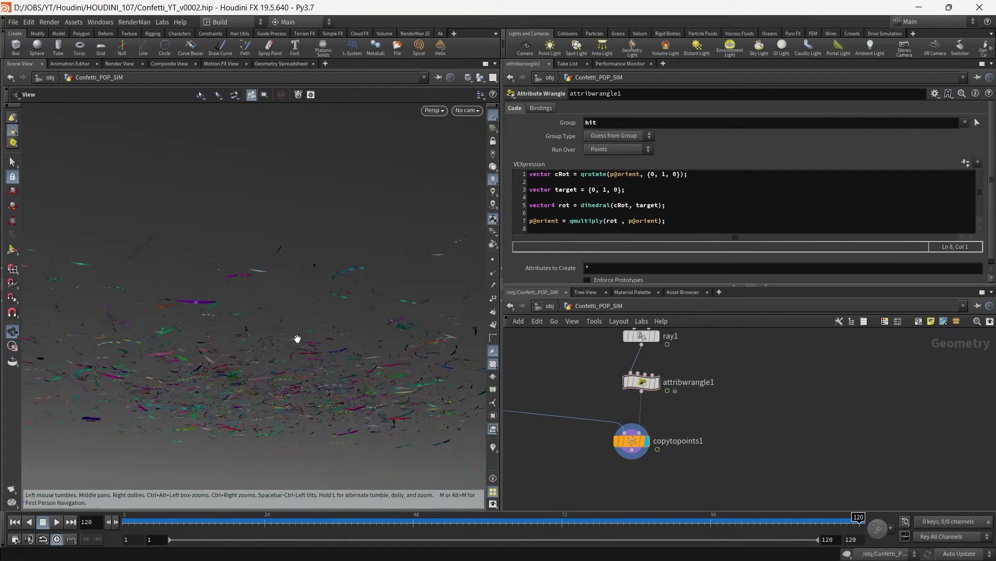
# Compare the landed confetti with attribwrangle1 bypassed and active, leaving the node active.
pyautogui.click(623, 367)
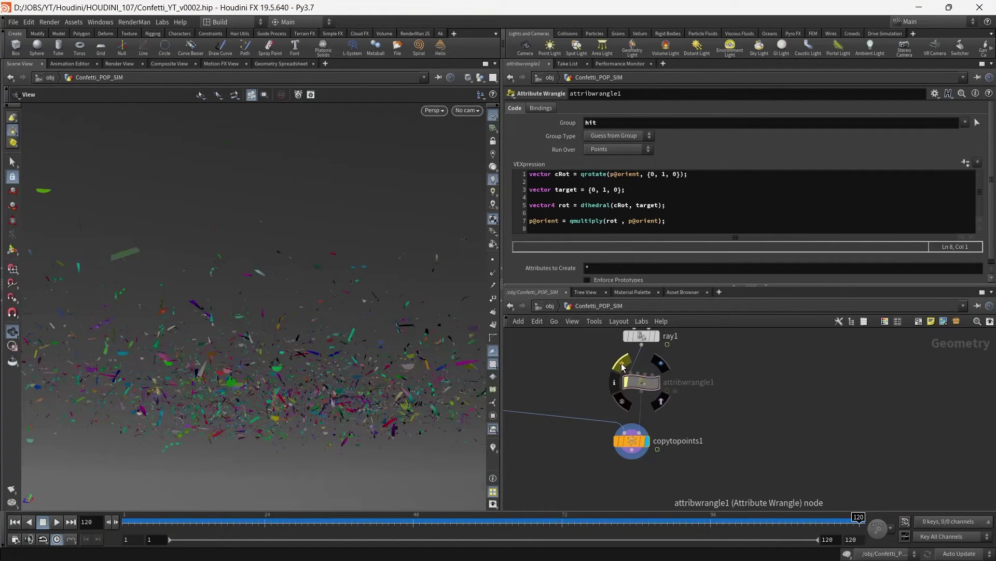
pyautogui.click(622, 366)
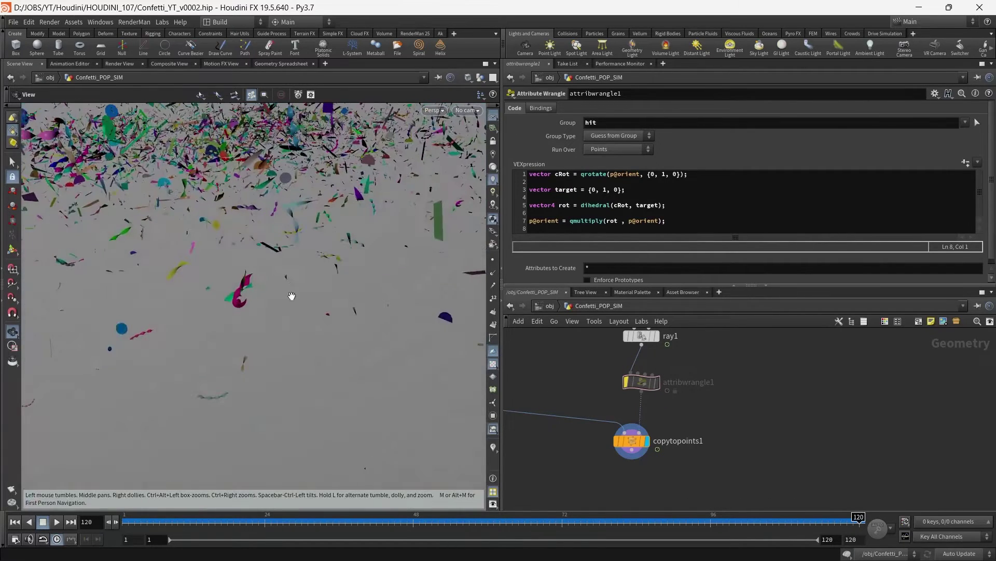
pyautogui.click(626, 382)
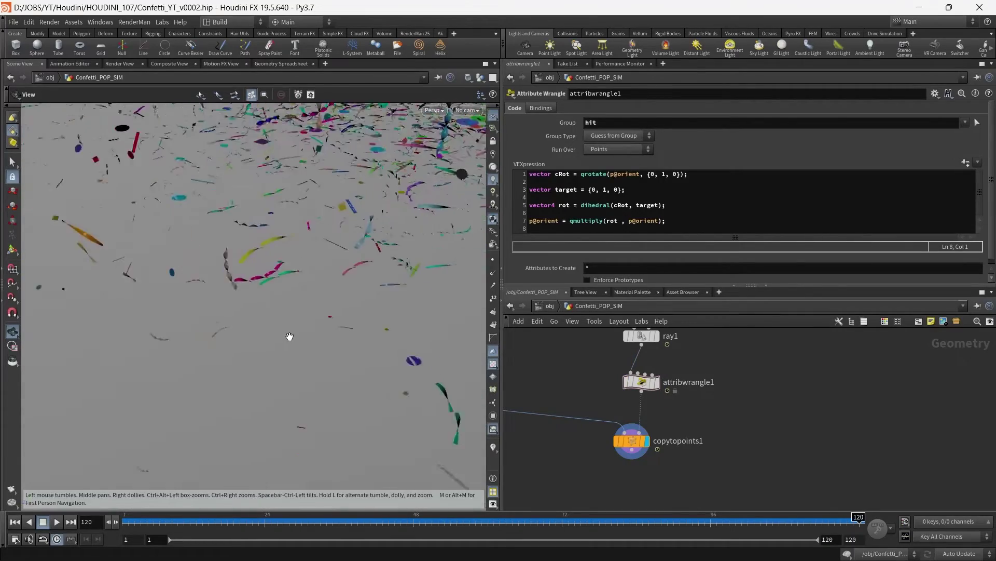
pyautogui.moveTo(290, 340); pyautogui.dragTo(345, 349)
pyautogui.moveTo(287, 366); pyautogui.dragTo(312, 295)
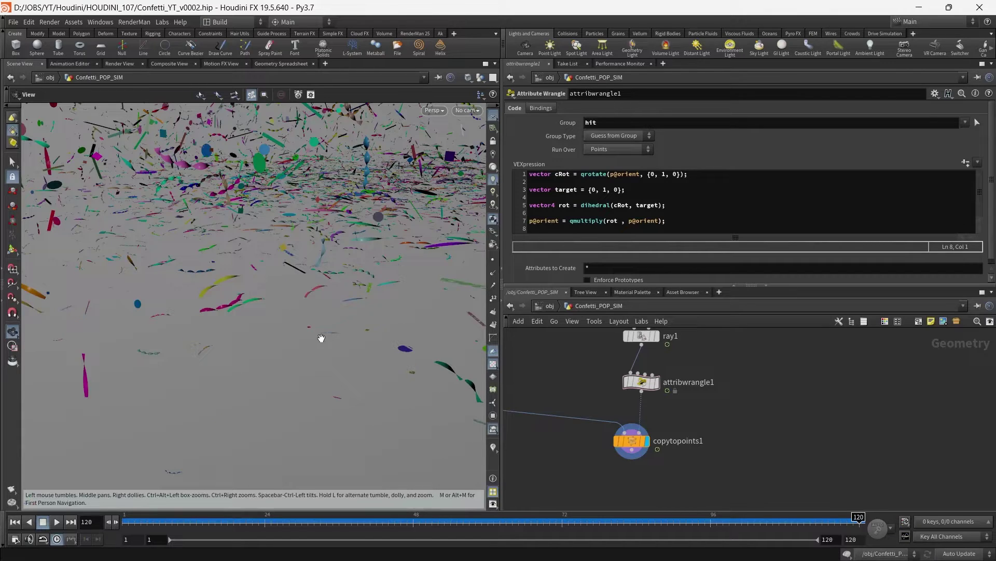
# Add a Transform node on the wire between connectivity1 and copytopoints1.
pyautogui.moveTo(584, 385); pyautogui.dragTo(799, 398, button='middle')
pyautogui.press('Tab')
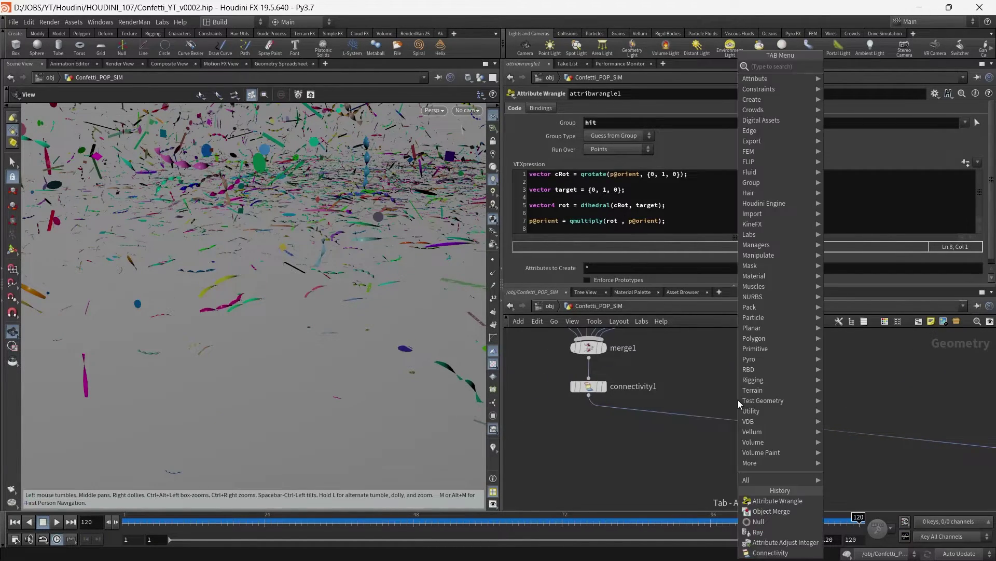
pyautogui.write('tran')
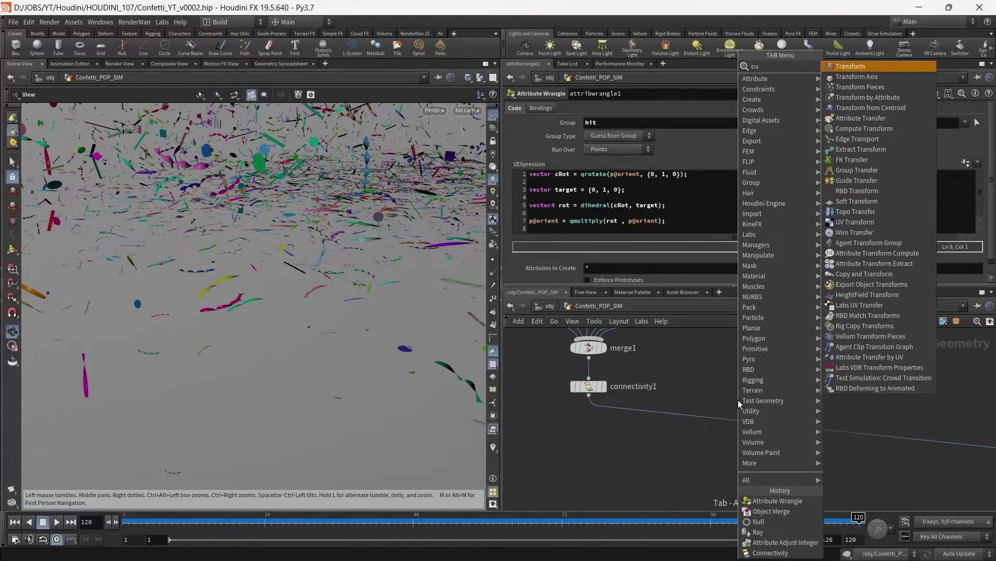
pyautogui.press('Return')
pyautogui.click(738, 400)
pyautogui.moveTo(739, 404); pyautogui.dragTo(592, 407)
pyautogui.scroll(-2, 709, 405)
pyautogui.moveTo(709, 406); pyautogui.dragTo(671, 409, button='middle')
pyautogui.scroll(1, 671, 409)
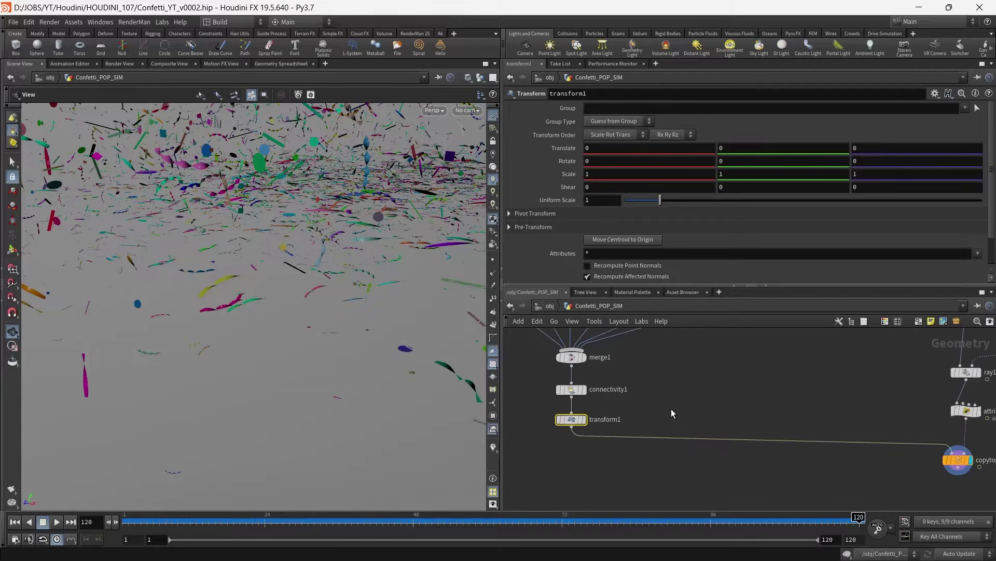
# Insert a Null node on the wire between attribrandomize2 and attribadjustinteger1.
pyautogui.moveTo(836, 422); pyautogui.dragTo(740, 410, button='middle')
pyautogui.press('Tab')
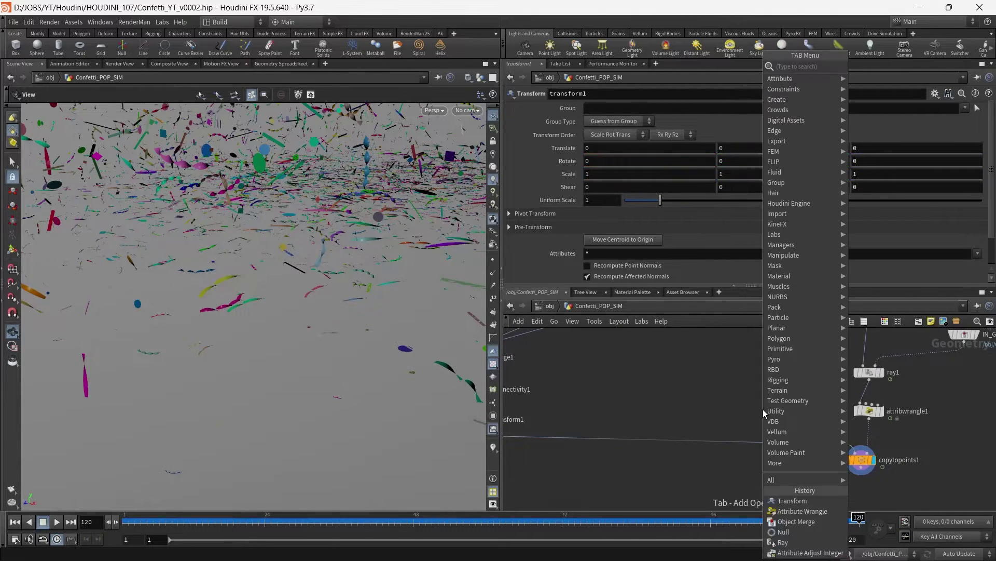
pyautogui.write('nu')
pyautogui.press('Return')
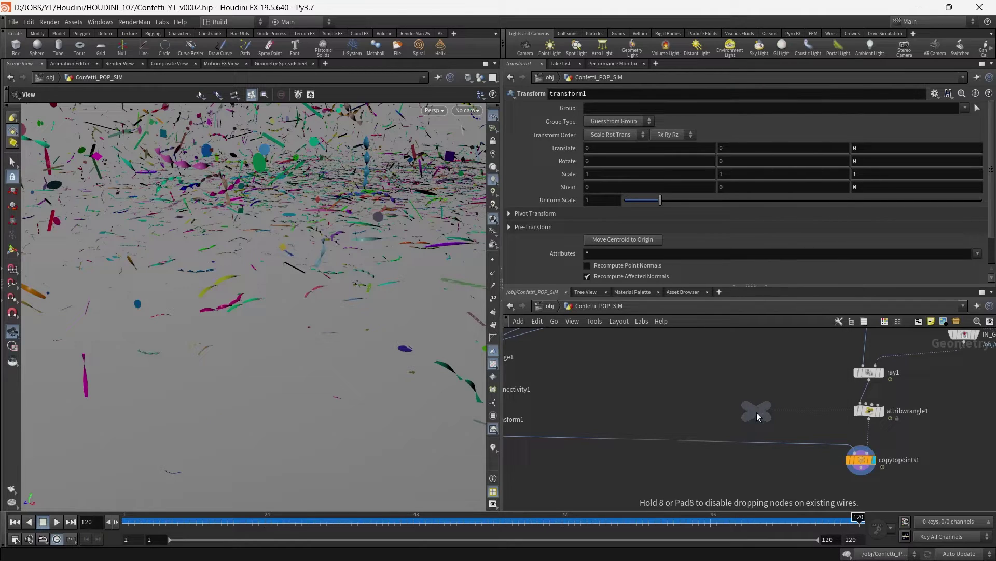
pyautogui.scroll(2, 745, 430)
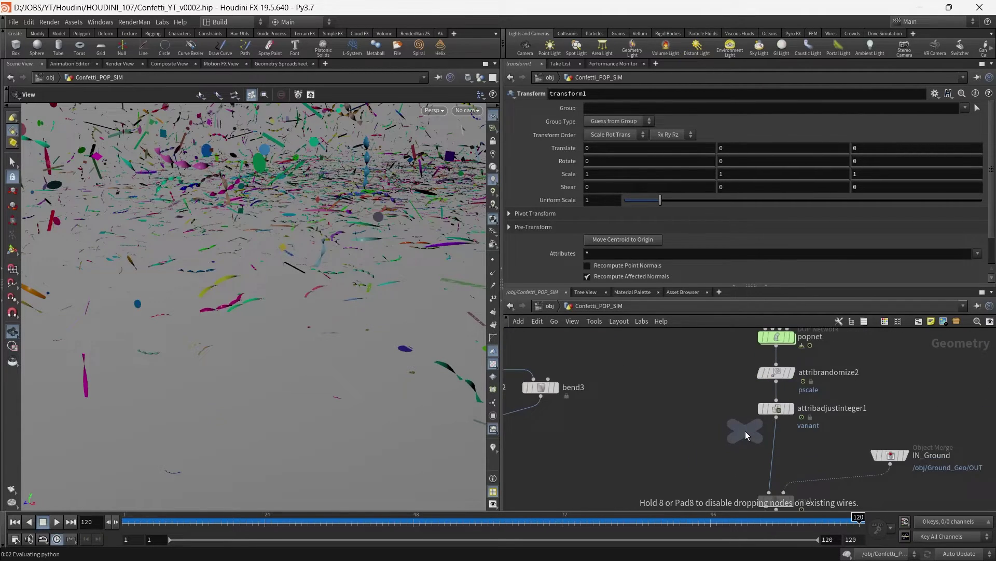
pyautogui.click(783, 398)
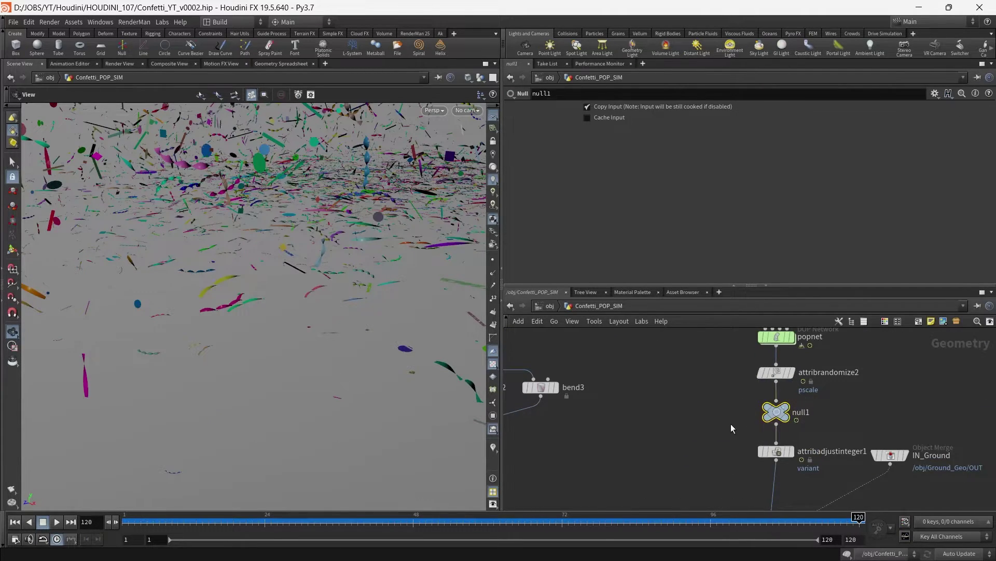
# Rename the new Null node below attribrandomize2 to pscale_null.
pyautogui.scroll(-2, 688, 423)
pyautogui.moveTo(686, 419); pyautogui.dragTo(794, 374, button='middle')
pyautogui.scroll(2, 885, 385)
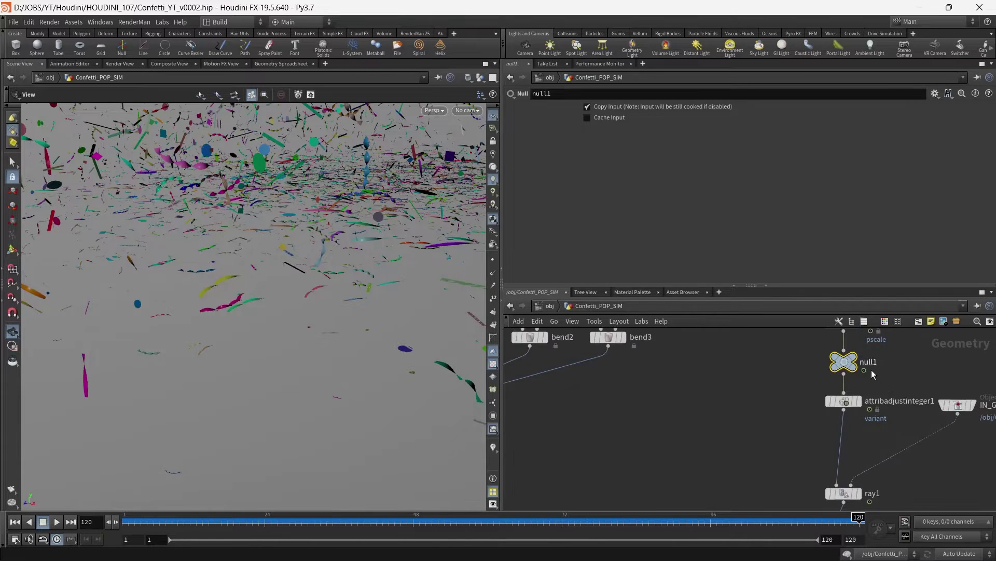
pyautogui.click(872, 366)
pyautogui.doubleClick(872, 370)
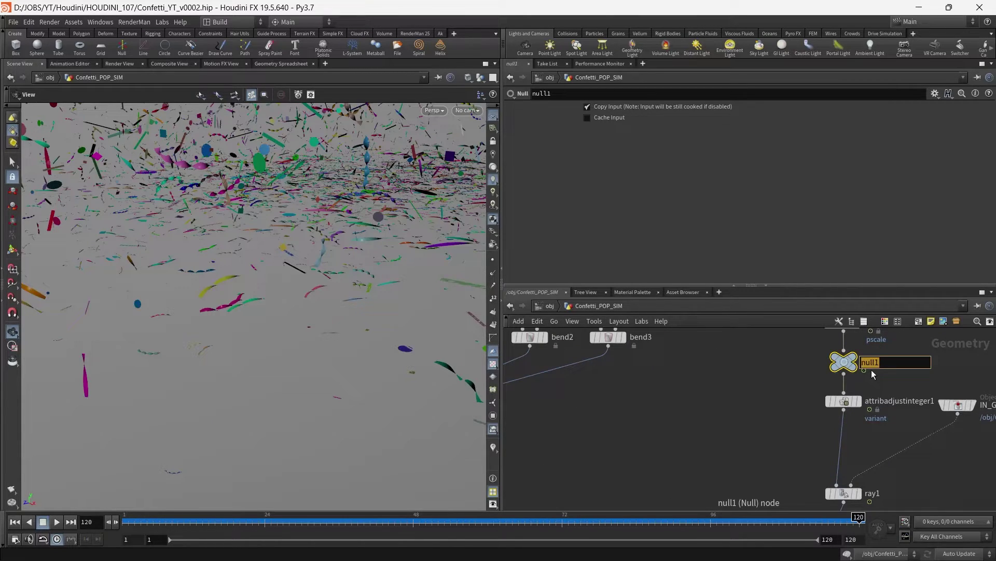
pyautogui.write('pscale_null')
pyautogui.press('Return')
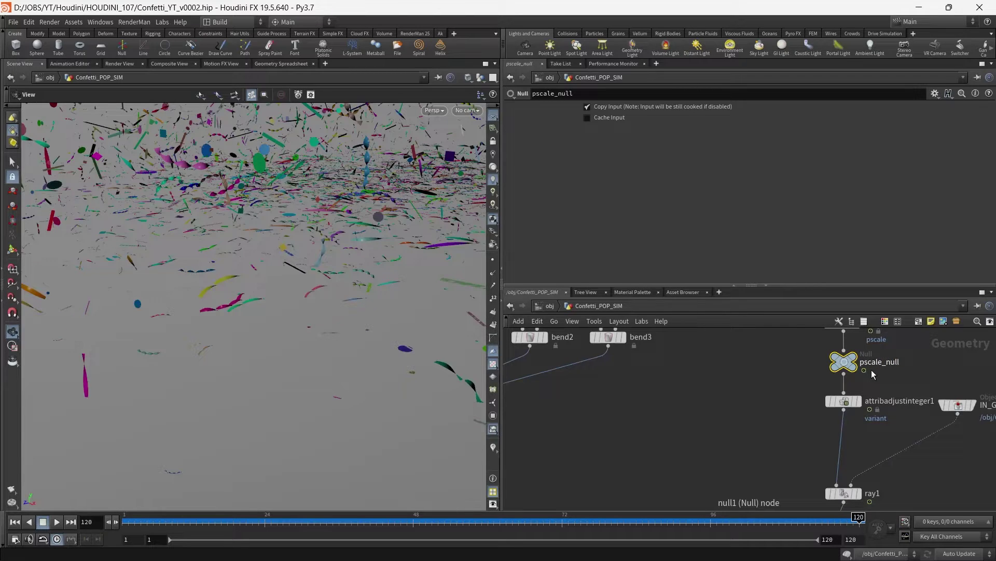
# Review how transform1 and attribadjustinteger1 sit relative to the new null, ending with transform1 selected.
pyautogui.scroll(-3, 871, 373)
pyautogui.moveTo(756, 421); pyautogui.dragTo(858, 344, button='middle')
pyautogui.scroll(4, 722, 384)
pyautogui.moveTo(725, 384); pyautogui.dragTo(674, 402, button='middle')
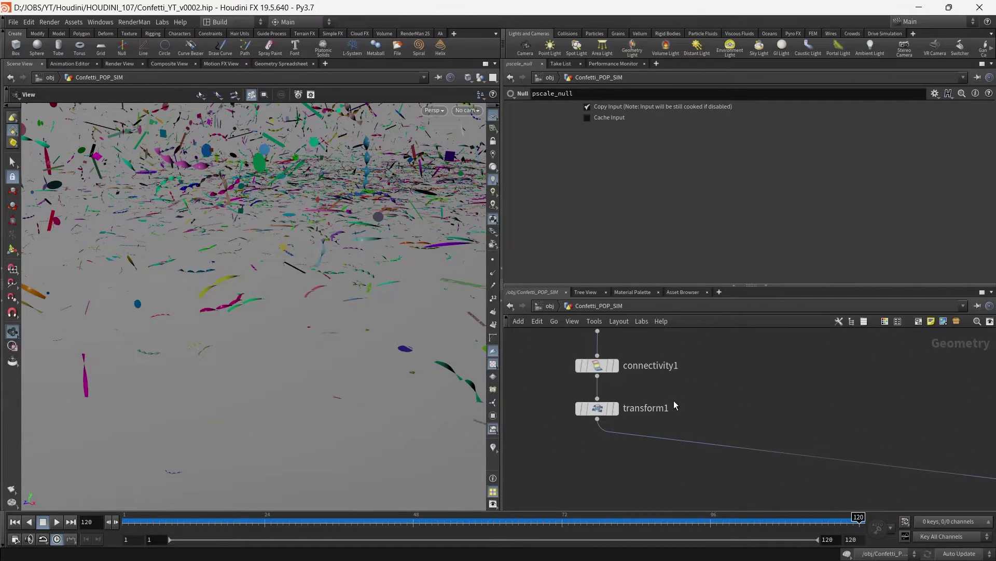
pyautogui.click(674, 403)
pyautogui.scroll(-4, 808, 387)
pyautogui.moveTo(808, 387); pyautogui.dragTo(721, 476, button='middle')
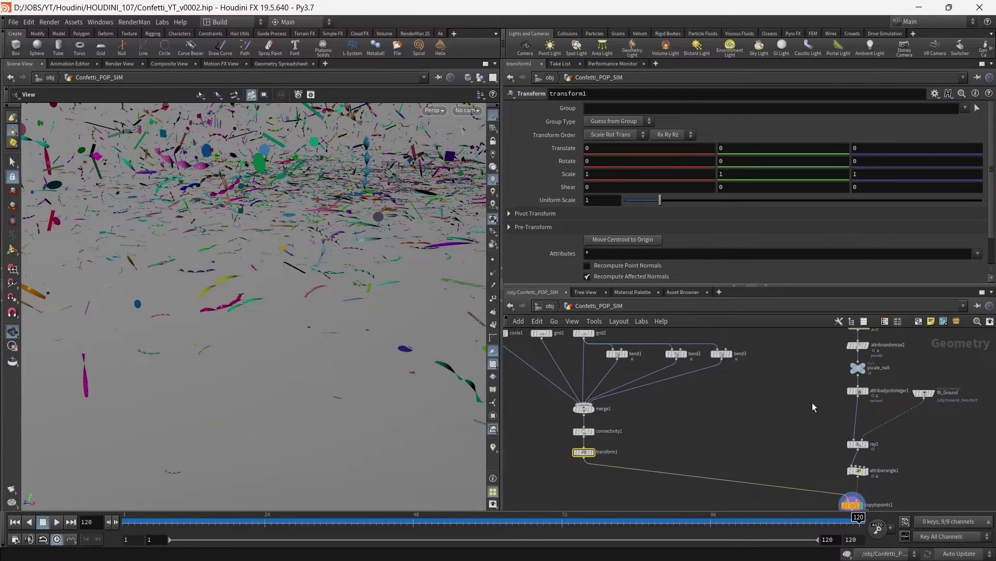
pyautogui.click(858, 390)
pyautogui.moveTo(781, 423); pyautogui.dragTo(817, 425, button='middle')
pyautogui.moveTo(611, 458); pyautogui.dragTo(643, 435, button='middle')
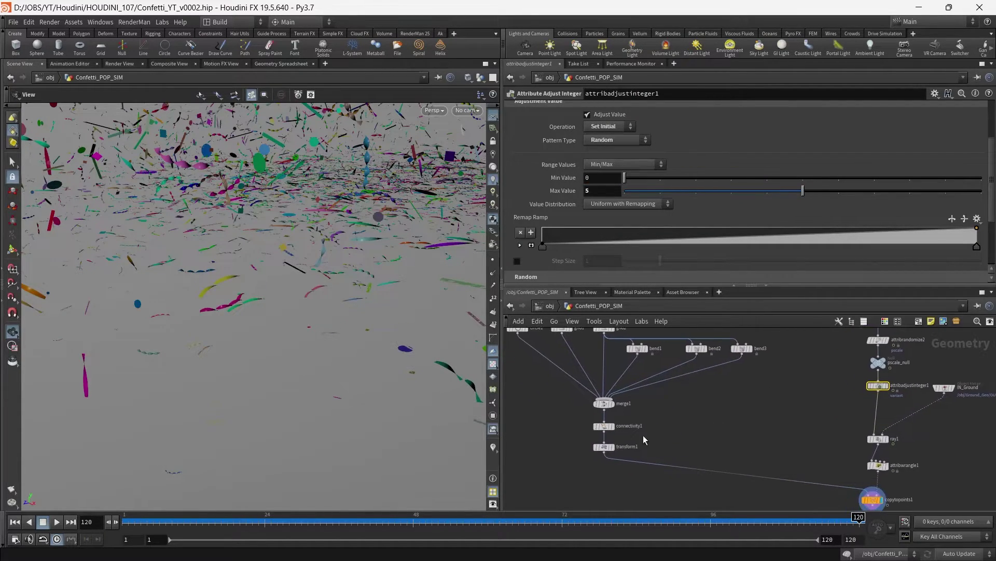
pyautogui.click(603, 446)
pyautogui.moveTo(924, 390); pyautogui.dragTo(832, 410, button='middle')
pyautogui.scroll(3, 832, 410)
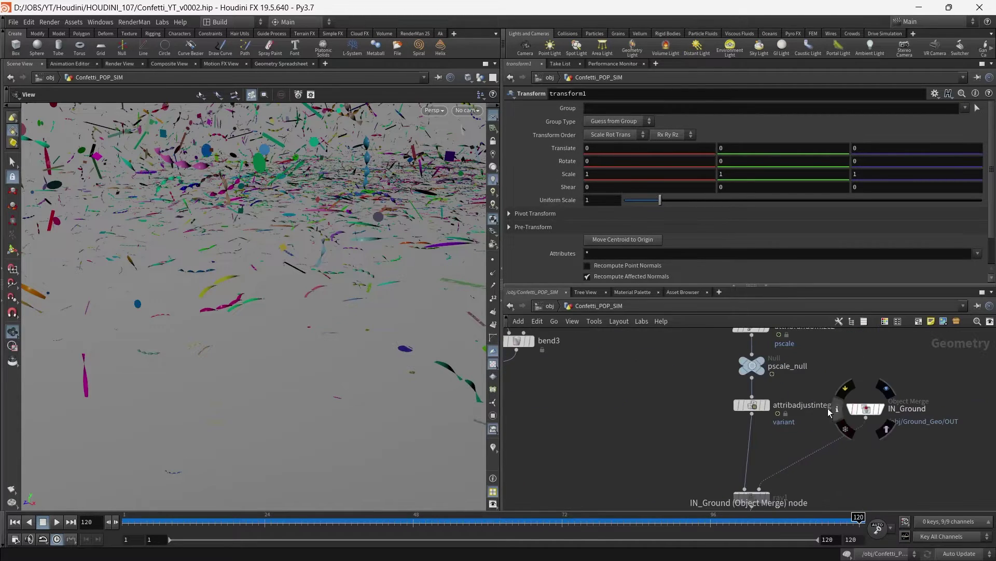
pyautogui.moveTo(756, 408); pyautogui.dragTo(756, 361)
pyautogui.scroll(-3, 660, 435)
pyautogui.moveTo(660, 435); pyautogui.dragTo(849, 360, button='middle')
pyautogui.scroll(3, 647, 410)
pyautogui.moveTo(550, 383); pyautogui.dragTo(561, 390)
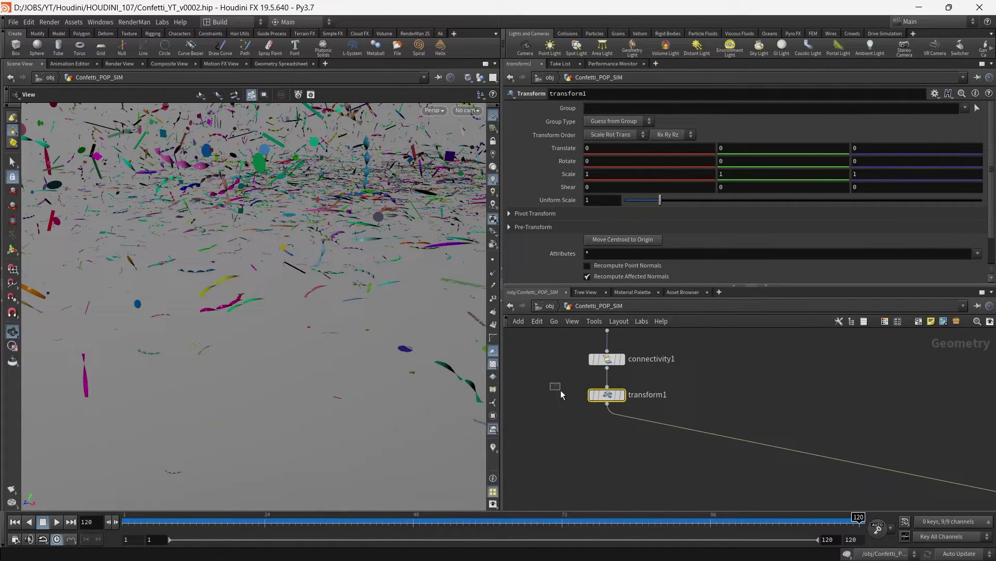
# Begin a backtick-quoted point() expression in transform1's Y translate and read the function's usage help.
pyautogui.click(747, 151)
pyautogui.write('`point')
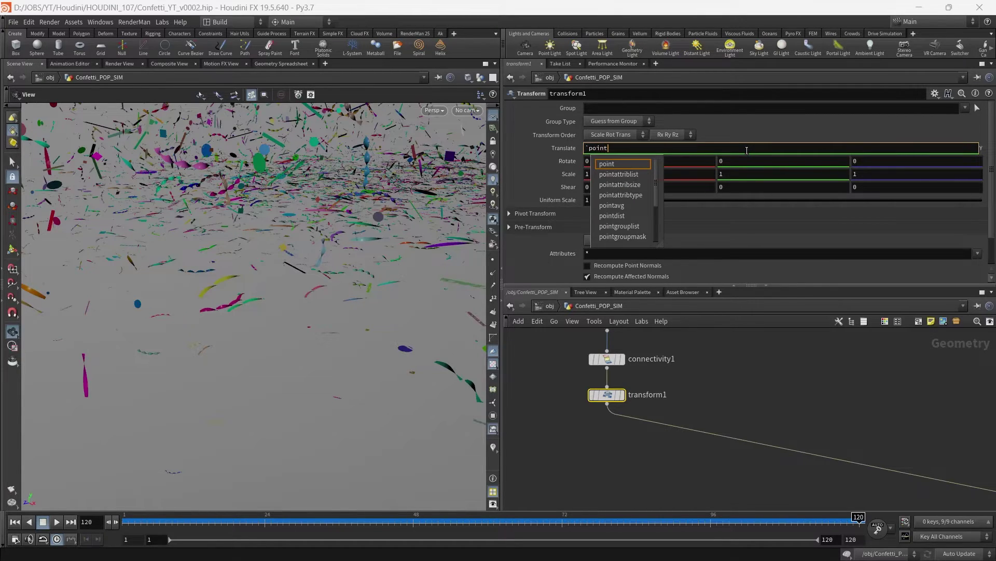
pyautogui.write('(')
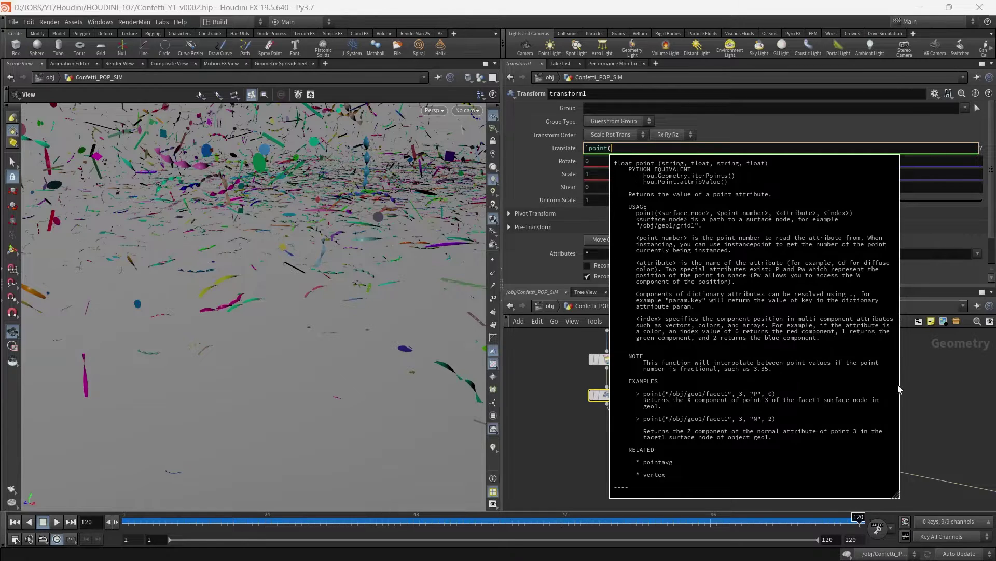
pyautogui.click(927, 393)
pyautogui.click(608, 395)
pyautogui.click(769, 149)
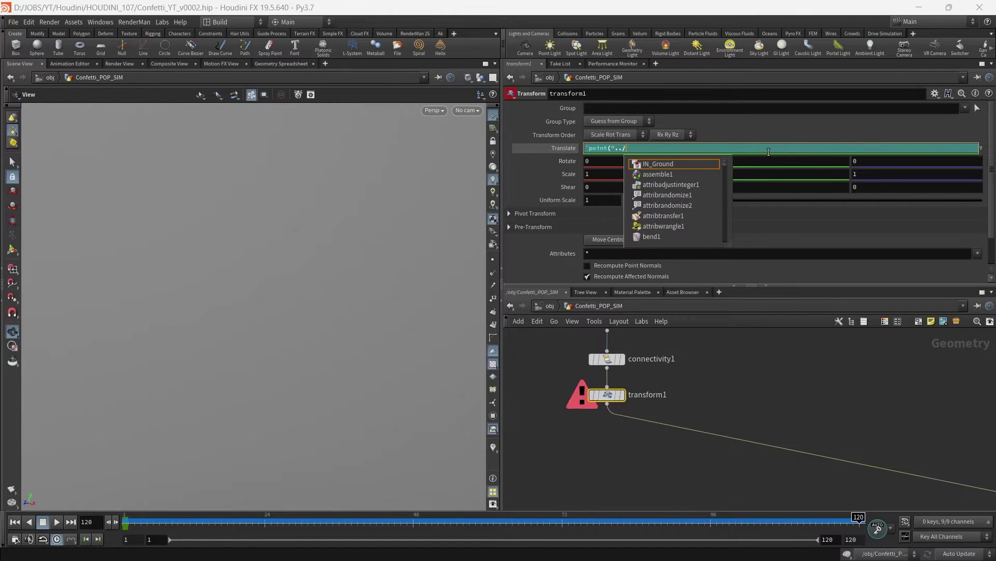
pyautogui.write('"../p')
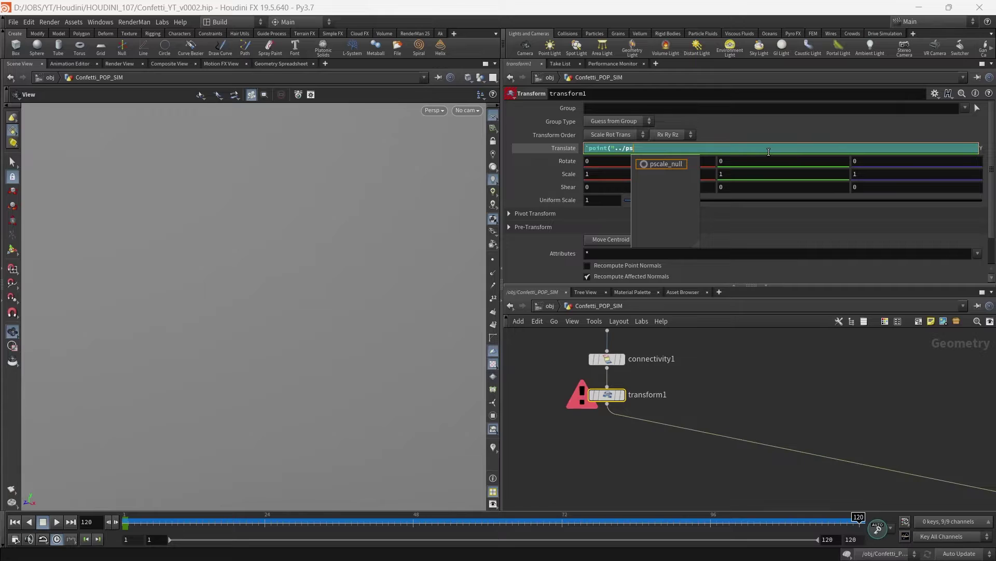
pyautogui.write('s')
pyautogui.press('Tab')
pyautogui.write('",')
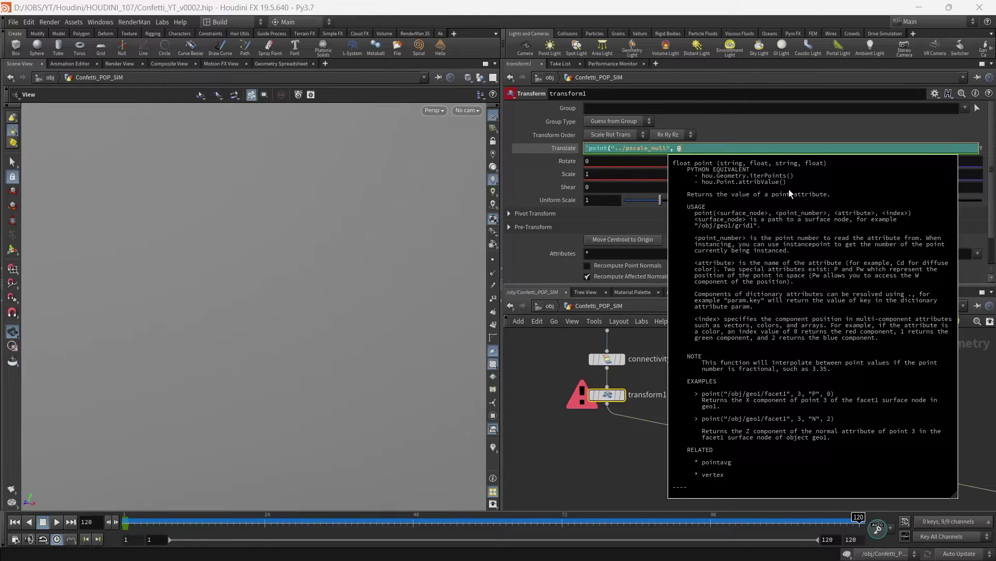
pyautogui.write('@p')
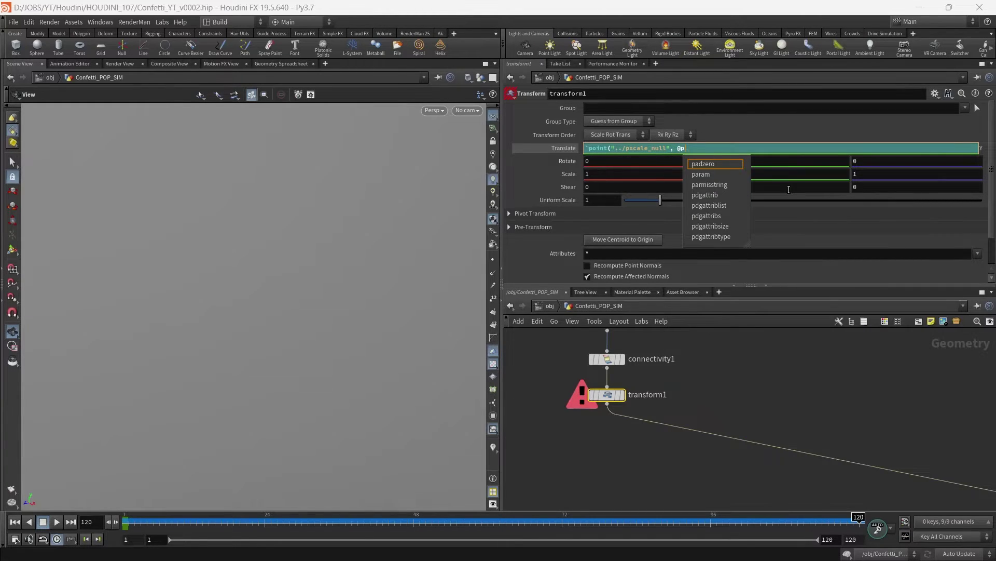
pyautogui.write('tnum, "psca')
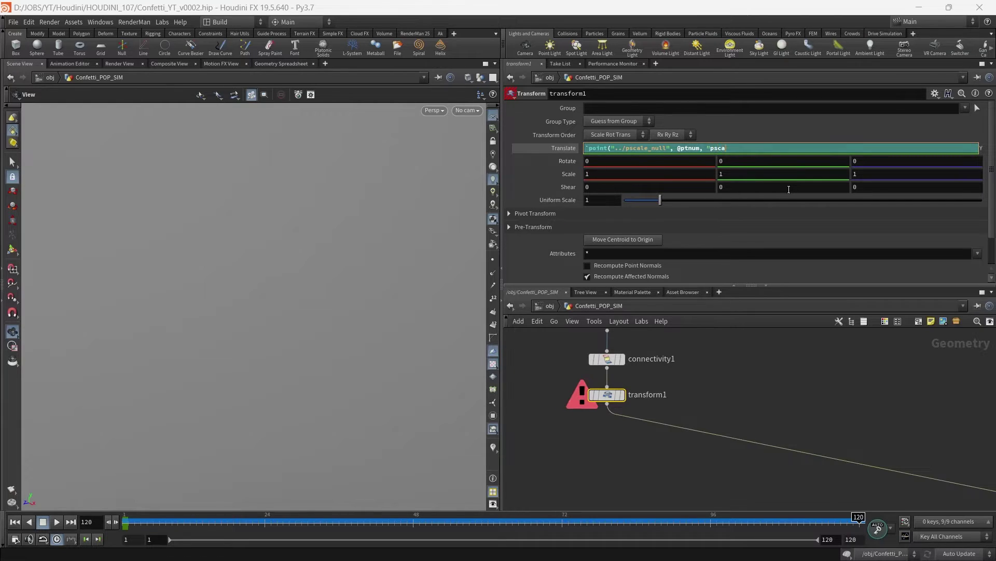
pyautogui.write('", 0')
pyautogui.write(')')
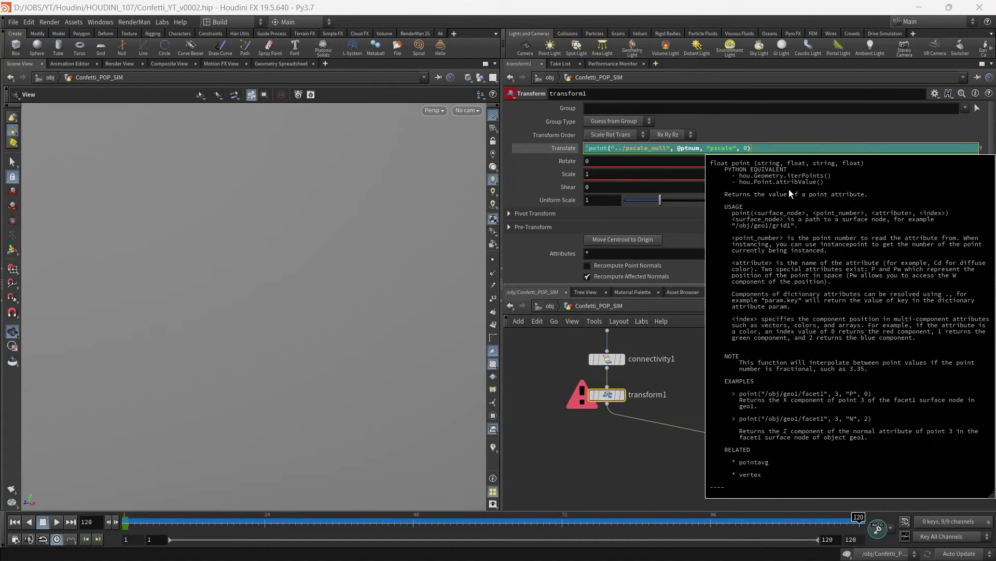
pyautogui.press('Return')
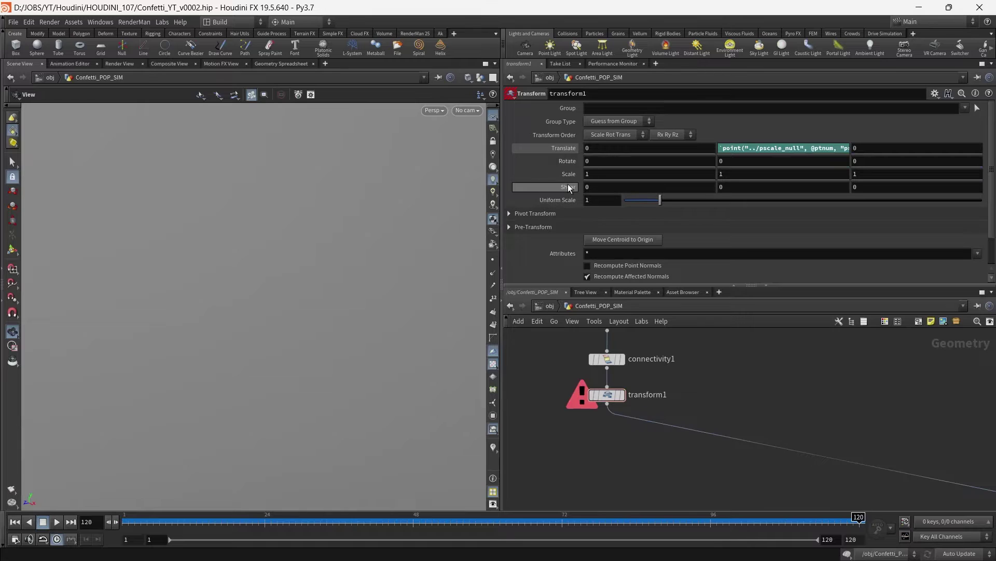
pyautogui.click(563, 149)
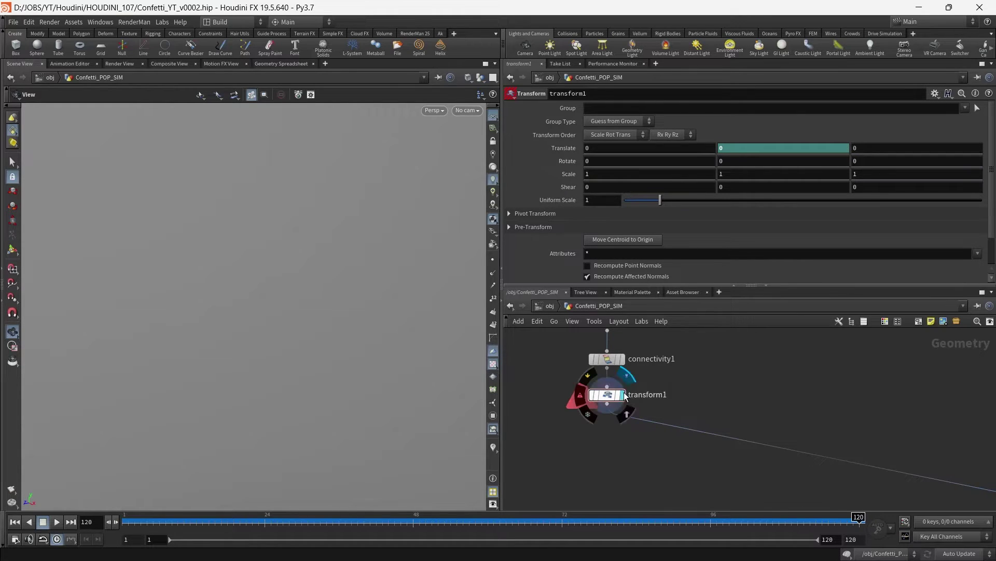
pyautogui.click(618, 397)
pyautogui.click(576, 150)
pyautogui.click(710, 150)
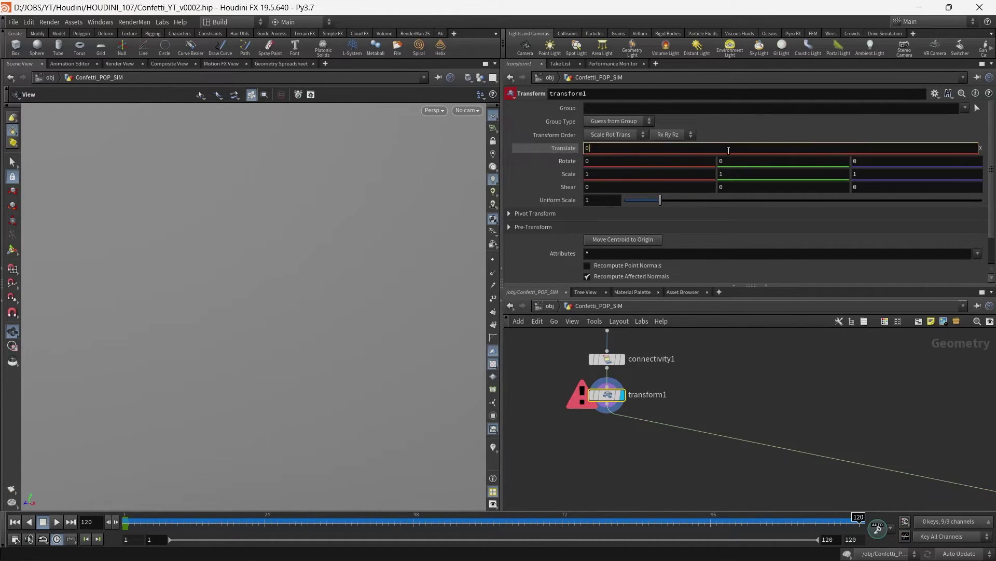
pyautogui.click(734, 366)
pyautogui.click(749, 149)
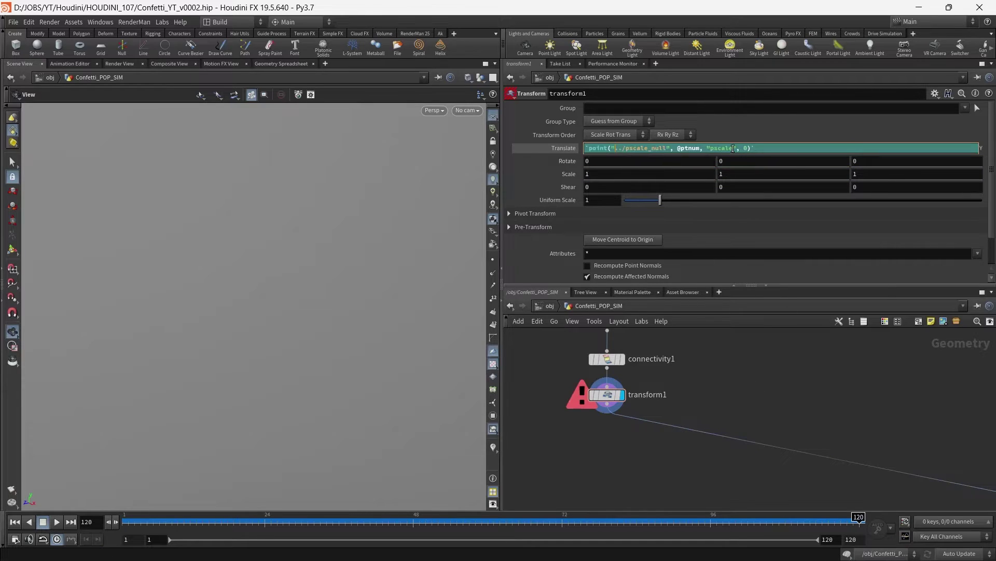
pyautogui.press('Delete')
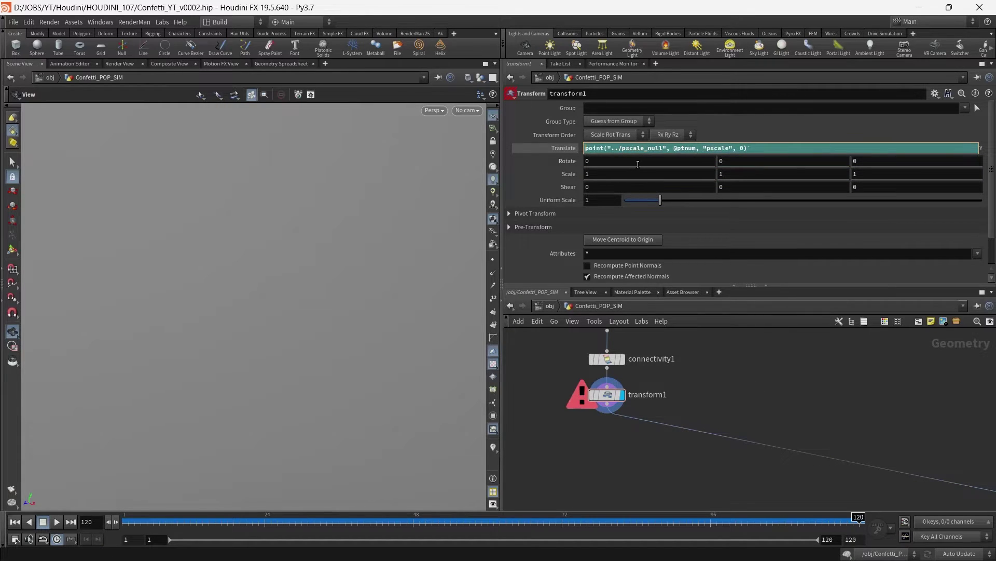
pyautogui.press('BackSpace')
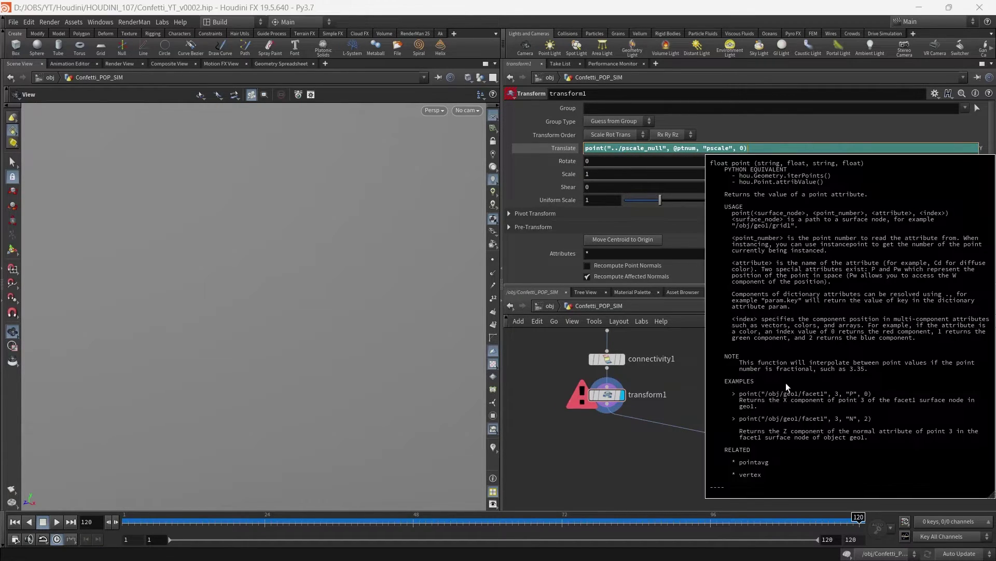
pyautogui.press('Return')
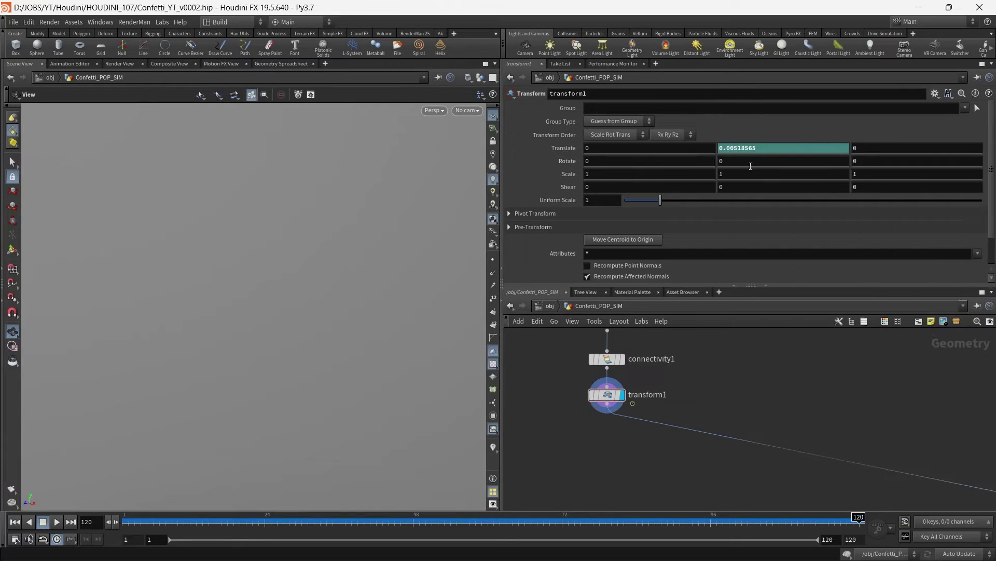
# Frame the transform1 geometry, then display copytopoints1 and inspect the landed confetti up close.
pyautogui.click(610, 397)
pyautogui.hotkey('space', 'f')
pyautogui.scroll(-4, 809, 431)
pyautogui.moveTo(810, 431); pyautogui.dragTo(709, 306, button='middle')
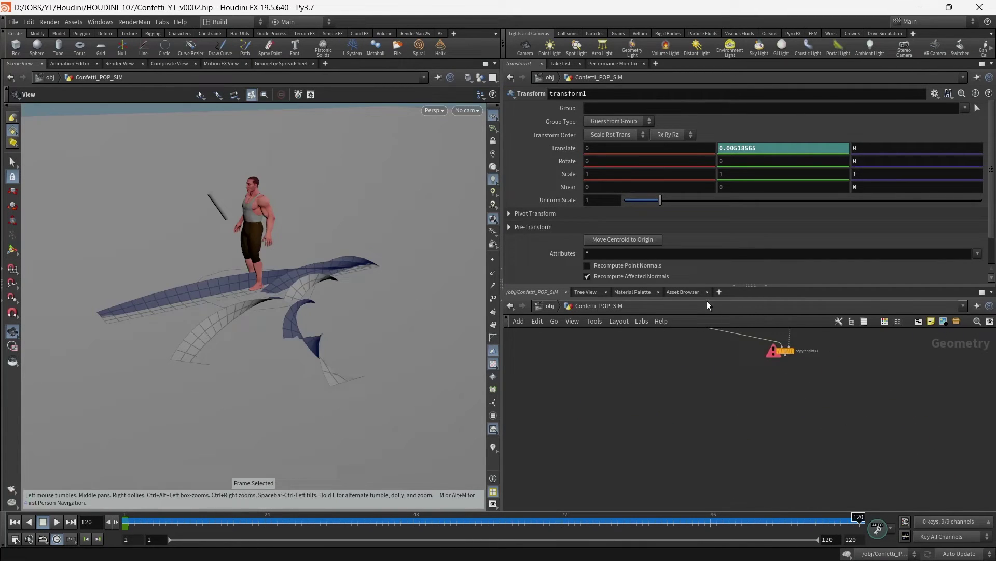
pyautogui.click(778, 348)
pyautogui.moveTo(249, 325); pyautogui.dragTo(270, 181)
pyautogui.moveTo(242, 231); pyautogui.dragTo(232, 299)
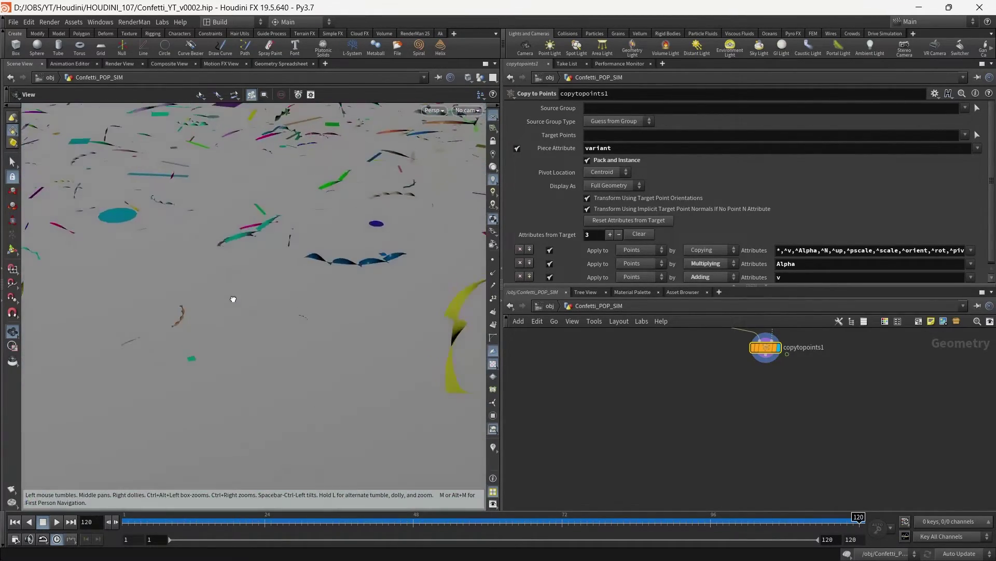
pyautogui.moveTo(232, 298); pyautogui.dragTo(287, 298, button='middle')
pyautogui.scroll(-4, 611, 363)
# Detach transform1 from its wire and reconnect connectivity1 directly to the first input of copytopoints1.
pyautogui.moveTo(636, 379); pyautogui.dragTo(691, 464, button='middle')
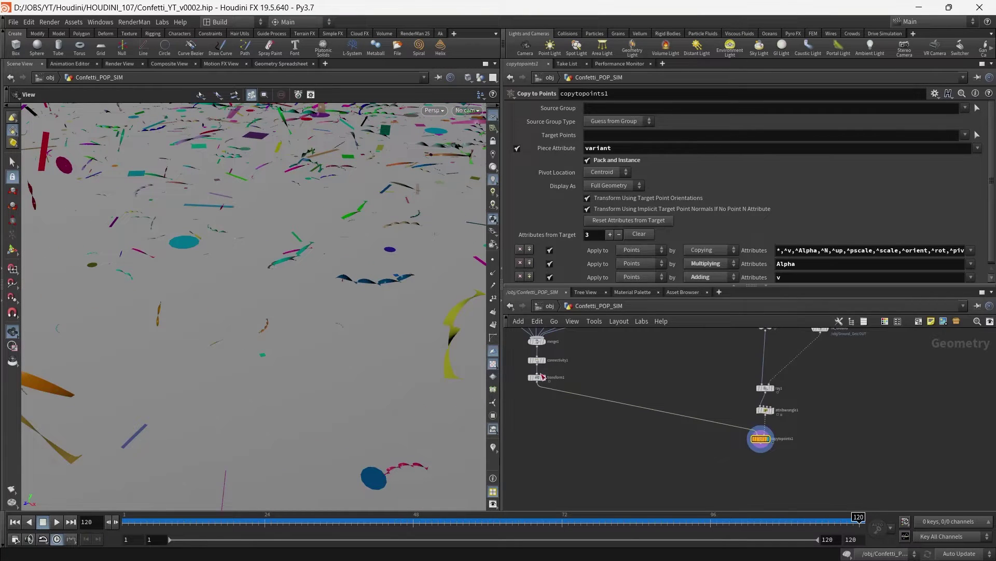
pyautogui.moveTo(541, 376); pyautogui.dragTo(600, 424)
pyautogui.scroll(3, 565, 410)
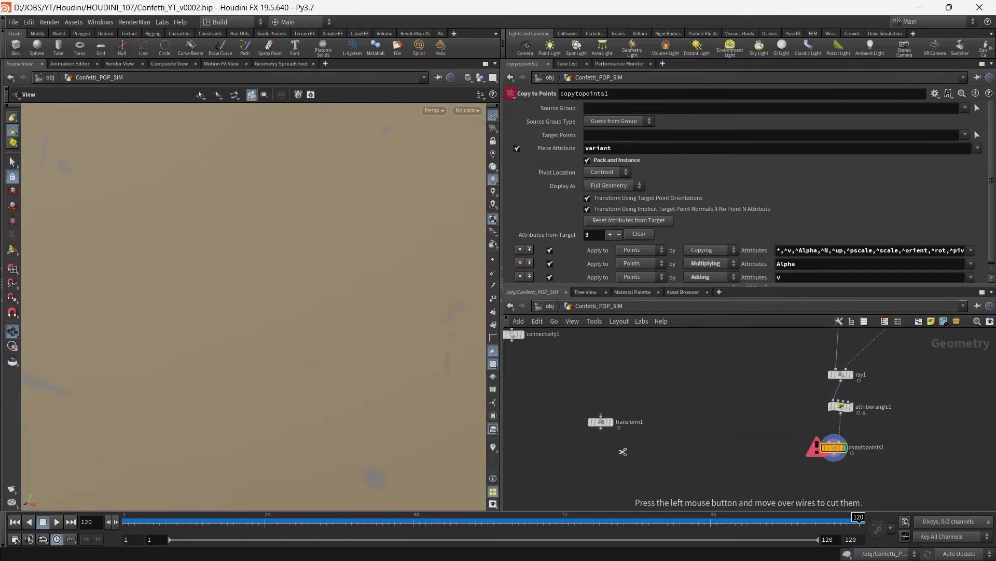
pyautogui.click(830, 442)
pyautogui.moveTo(547, 367); pyautogui.dragTo(662, 400, button='middle')
pyautogui.click(629, 375)
# Place transform1 below copytopoints1, connect it to the copy output, and display it.
pyautogui.moveTo(876, 497); pyautogui.dragTo(707, 412, button='middle')
pyautogui.scroll(2, 708, 460)
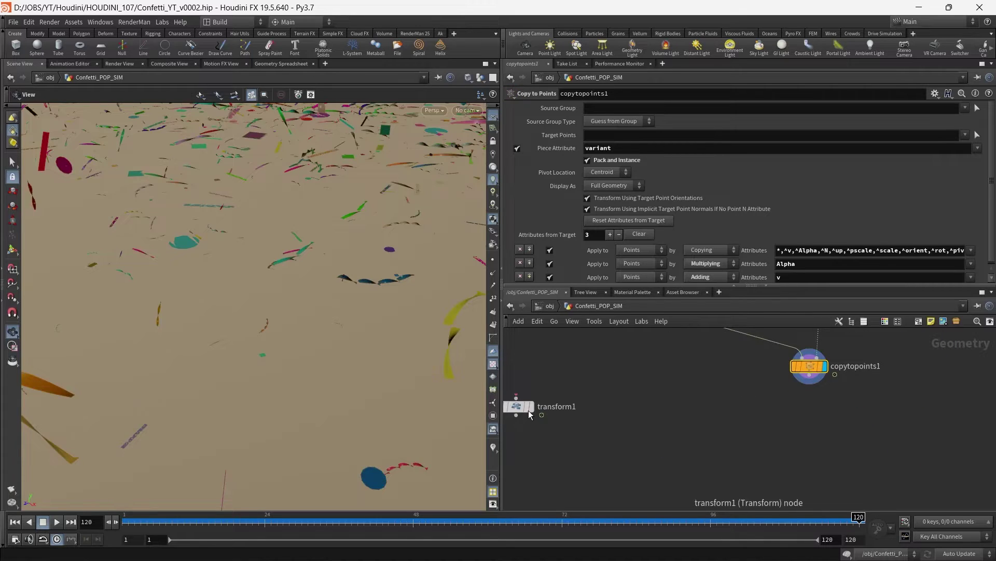
pyautogui.moveTo(529, 410); pyautogui.dragTo(816, 464)
pyautogui.moveTo(815, 419); pyautogui.dragTo(809, 410)
pyautogui.click(824, 415)
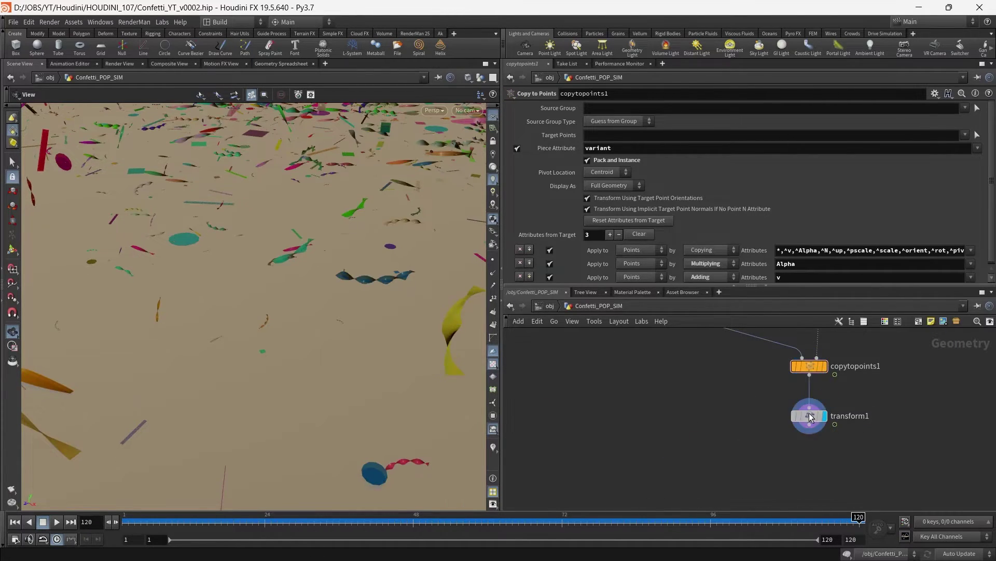
# Inspect the height of the confetti pieces above the ground from a low viewing angle.
pyautogui.click(808, 415)
pyautogui.scroll(-3, 842, 448)
pyautogui.moveTo(233, 252); pyautogui.dragTo(286, 212)
pyautogui.moveTo(280, 239); pyautogui.dragTo(280, 124, button='middle')
pyautogui.moveTo(193, 229); pyautogui.dragTo(173, 272)
pyautogui.moveTo(173, 271); pyautogui.dragTo(225, 244, button='middle')
pyautogui.moveTo(224, 243); pyautogui.dragTo(298, 316)
pyautogui.click(826, 432)
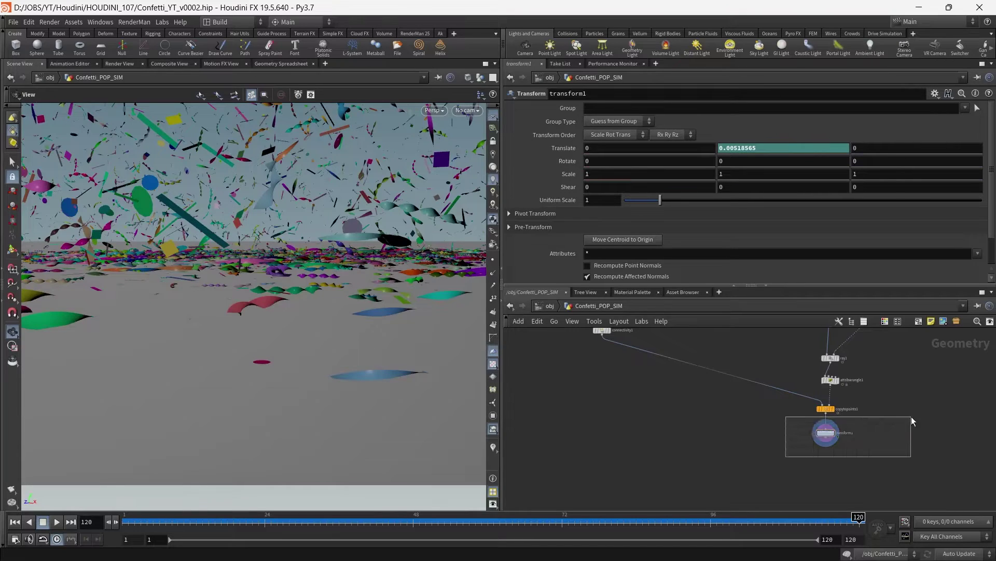
pyautogui.click(563, 148)
pyautogui.click(829, 148)
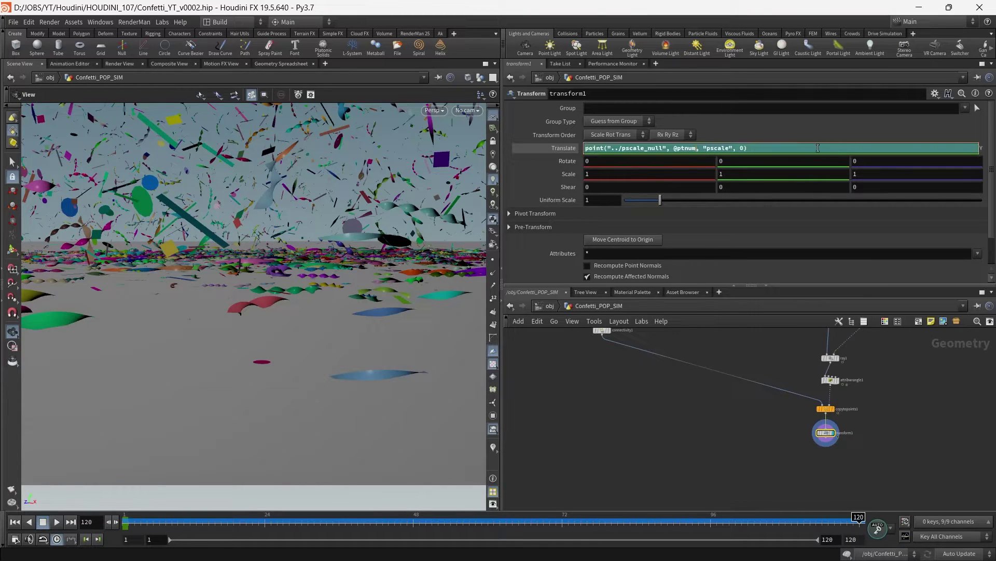
pyautogui.write('/2')
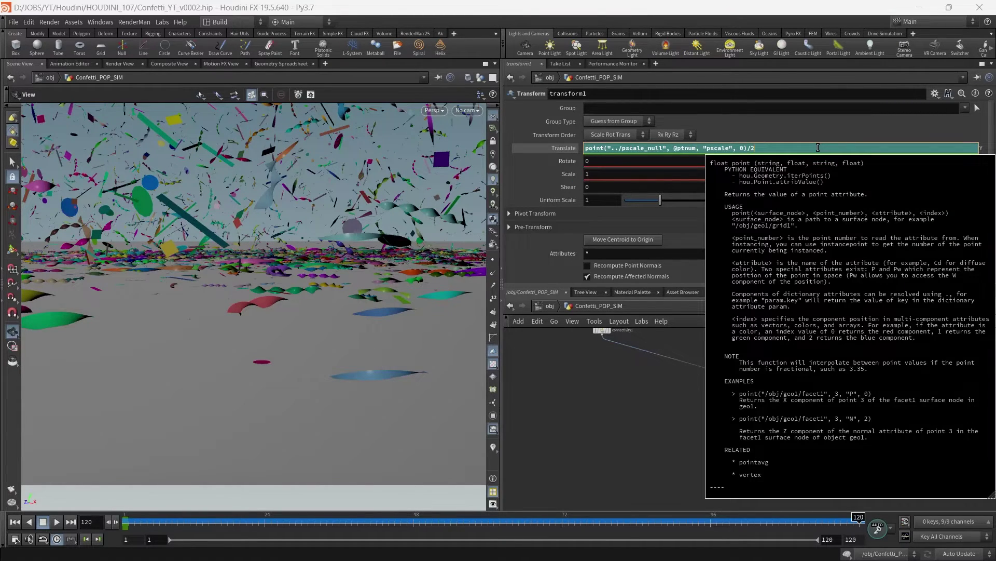
pyautogui.press('Return')
pyautogui.click(565, 151)
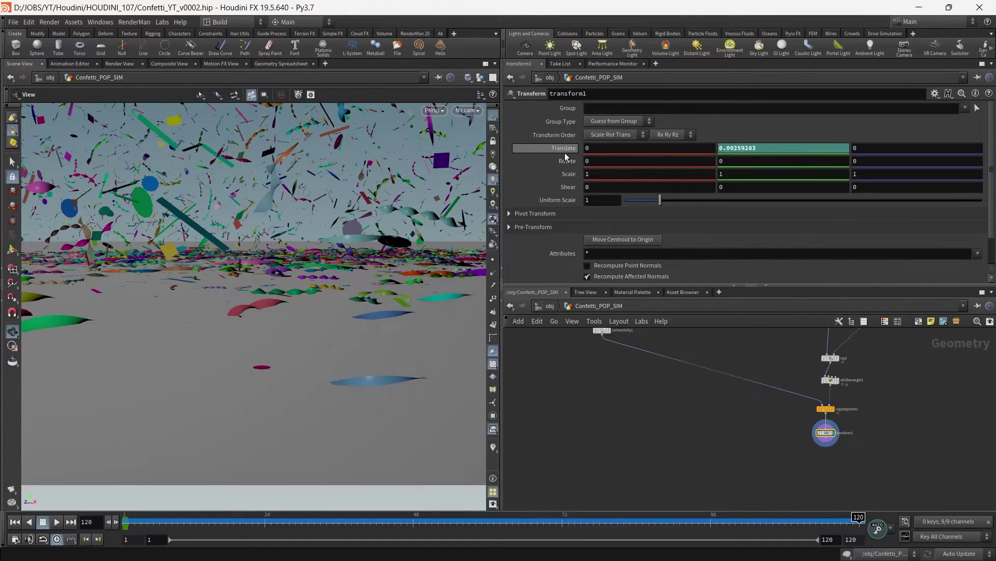
# Rename transform1 as lift_up and save the scene file.
pyautogui.moveTo(327, 356); pyautogui.dragTo(298, 376)
pyautogui.moveTo(229, 524); pyautogui.dragTo(965, 536)
pyautogui.press('f')
pyautogui.moveTo(301, 271); pyautogui.dragTo(320, 340)
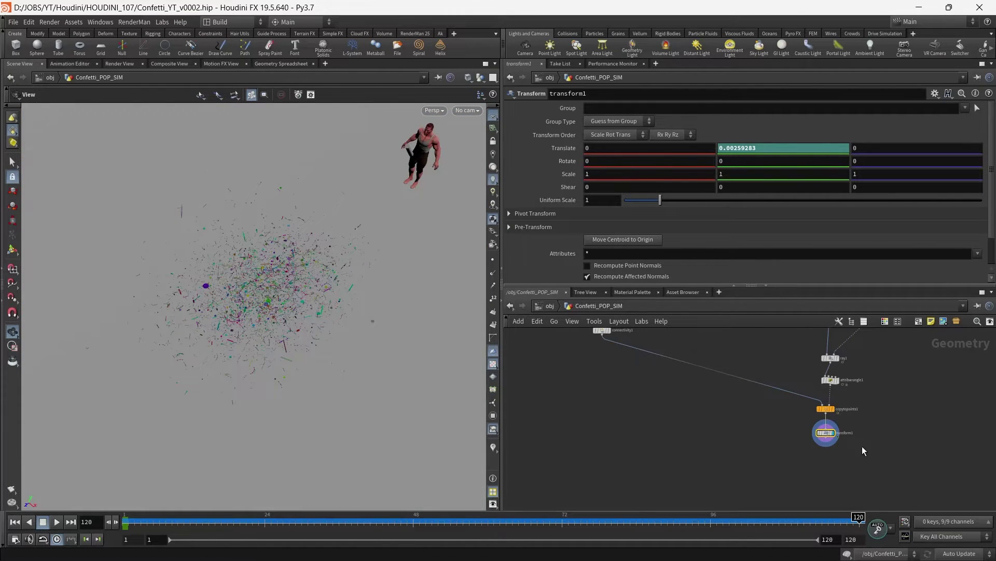
pyautogui.moveTo(861, 446); pyautogui.dragTo(776, 456, button='middle')
pyautogui.scroll(5, 753, 458)
pyautogui.moveTo(714, 450); pyautogui.dragTo(756, 448, button='middle')
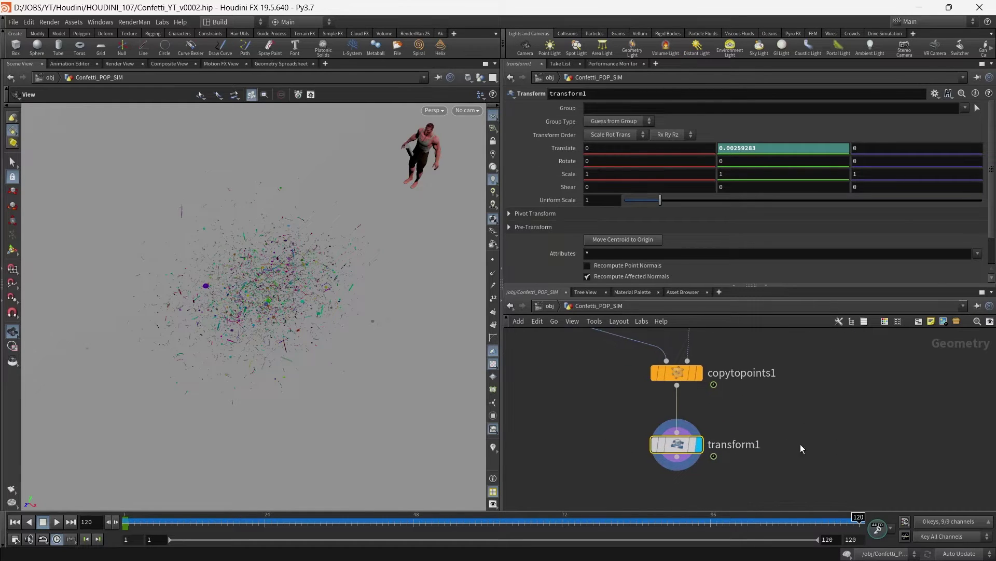
pyautogui.doubleClick(749, 447)
pyautogui.press('BackSpace')
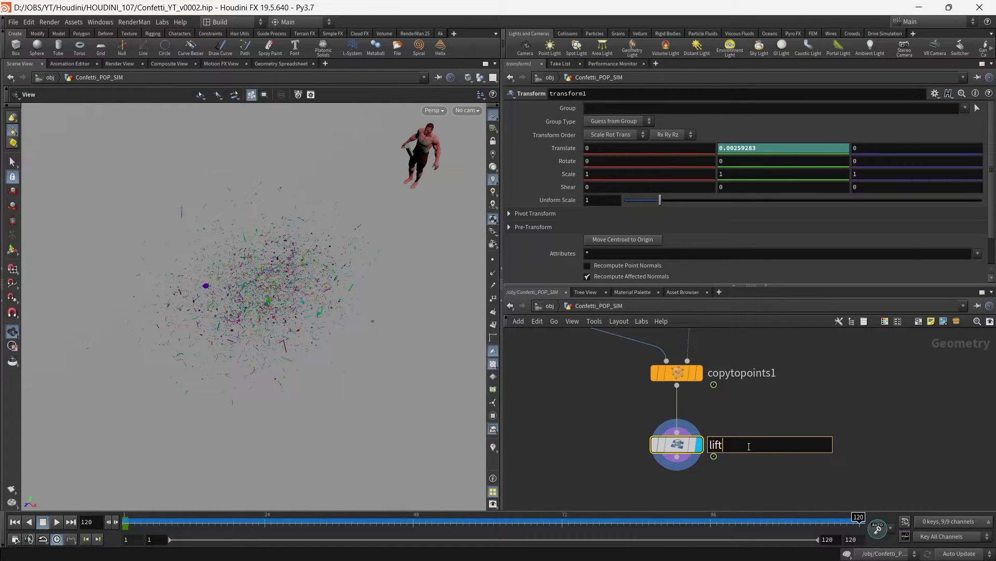
pyautogui.press('Return')
pyautogui.hotkey('ctrl', 's')
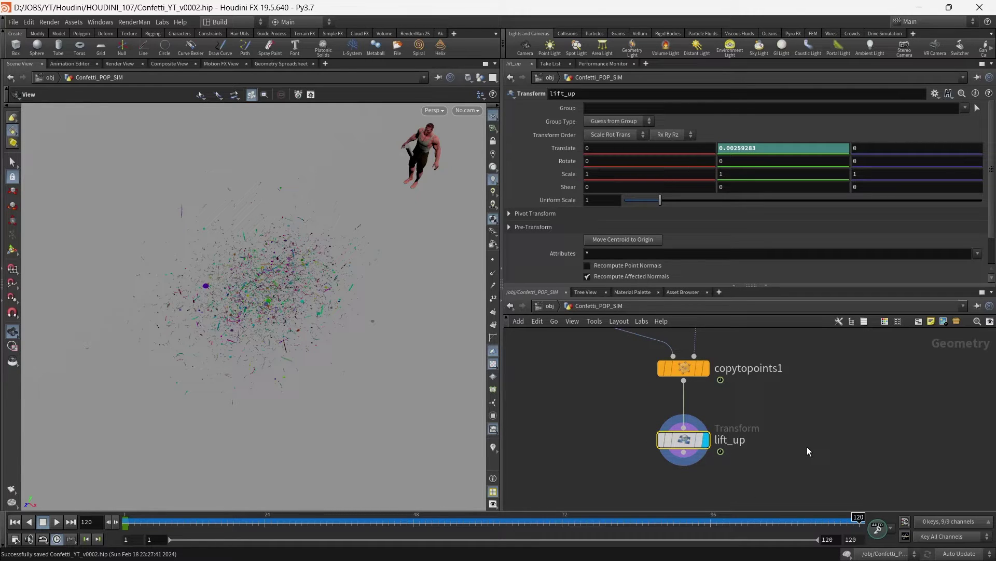
# Rename the attribwrangle1 node below ray1 as qrot_vex.
pyautogui.scroll(-3, 256, 243)
pyautogui.moveTo(257, 244); pyautogui.dragTo(246, 305, button='middle')
pyautogui.scroll(-4, 831, 359)
pyautogui.moveTo(829, 353); pyautogui.dragTo(764, 412, button='middle')
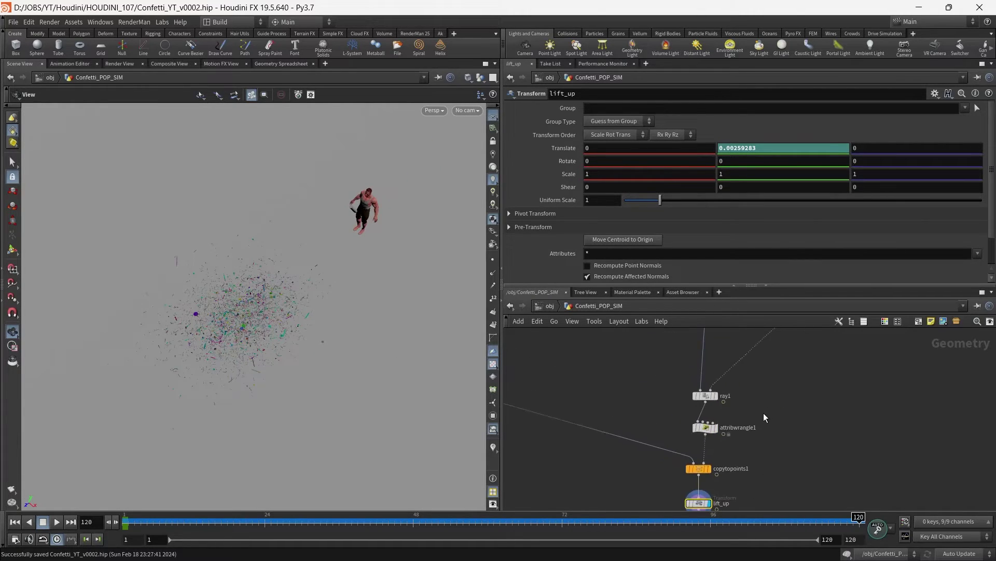
pyautogui.scroll(4, 764, 413)
pyautogui.moveTo(704, 418); pyautogui.dragTo(804, 419, button='middle')
pyautogui.doubleClick(804, 418)
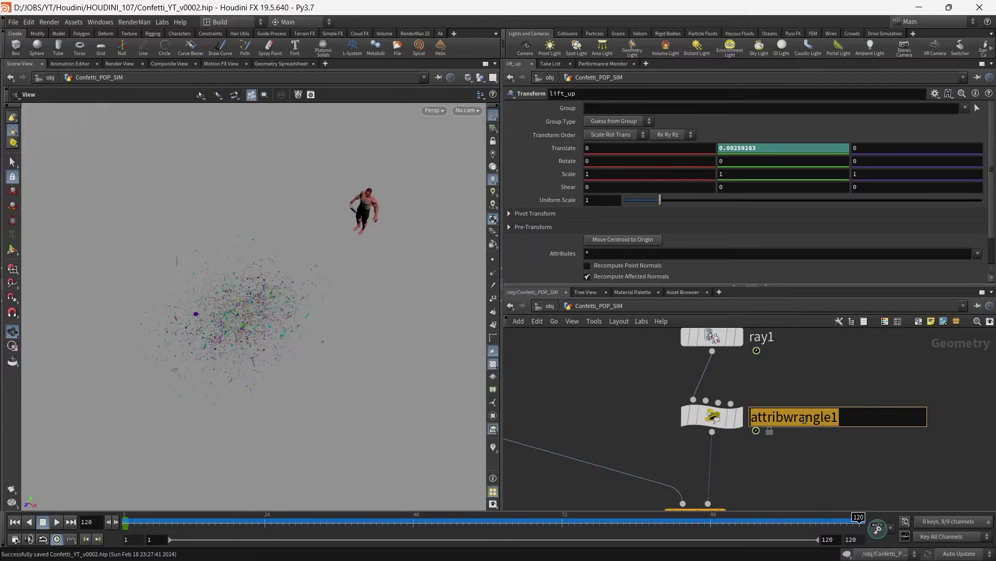
pyautogui.write('vd')
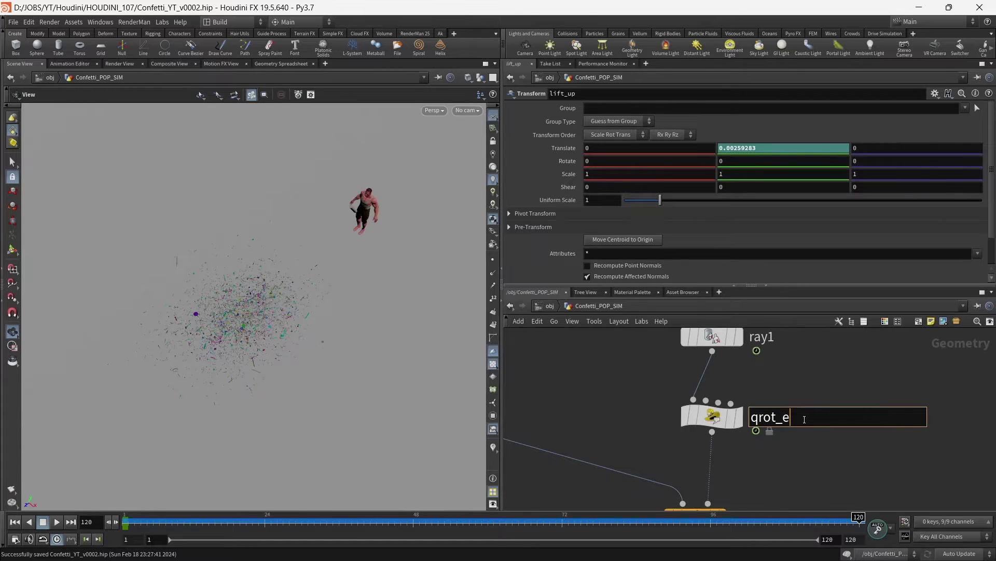
pyautogui.press('Return')
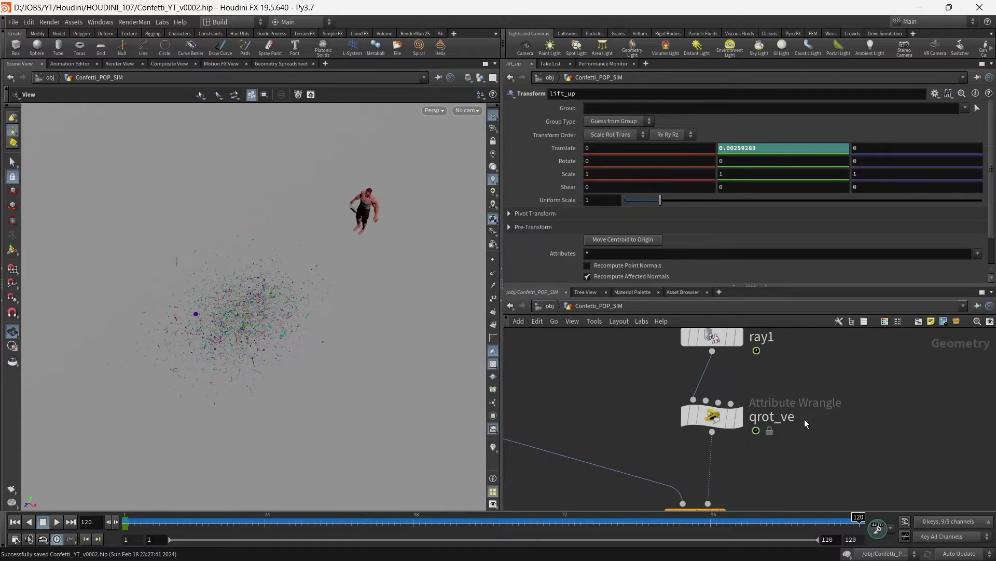
pyautogui.doubleClick(805, 419)
pyautogui.click(830, 393)
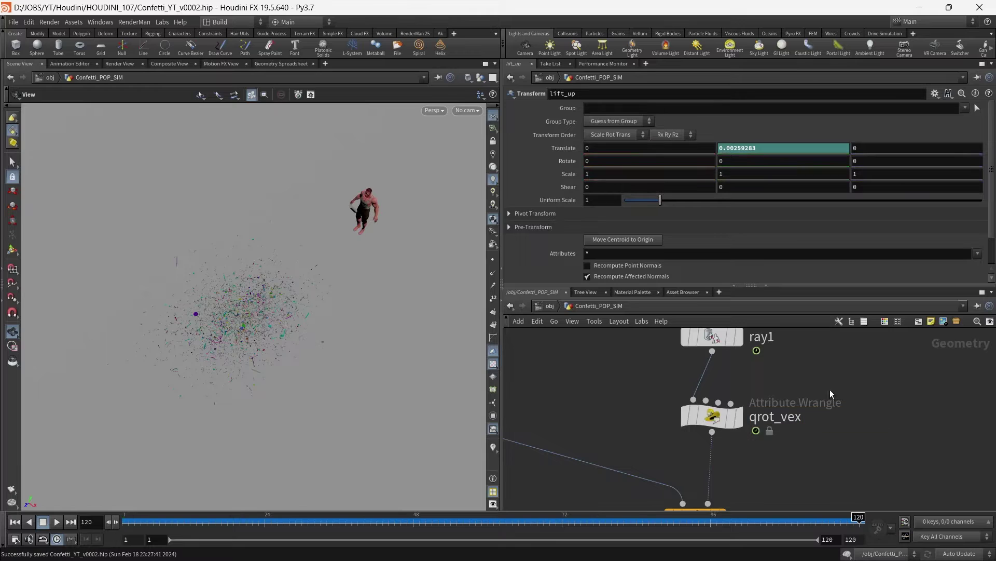
# Move copytopoints1 and lift_up further down and shift qrot_vex to the left of ray1 to free space in the network.
pyautogui.moveTo(645, 398); pyautogui.dragTo(843, 459)
pyautogui.scroll(-3, 841, 458)
pyautogui.moveTo(840, 491); pyautogui.dragTo(845, 425, button='middle')
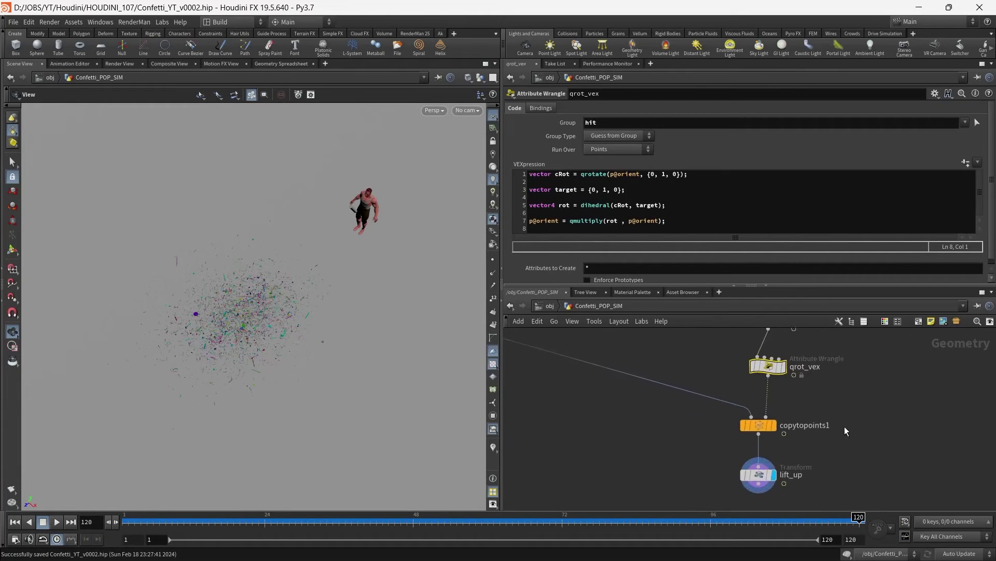
pyautogui.moveTo(821, 409); pyautogui.dragTo(729, 499)
pyautogui.moveTo(761, 431); pyautogui.dragTo(764, 466)
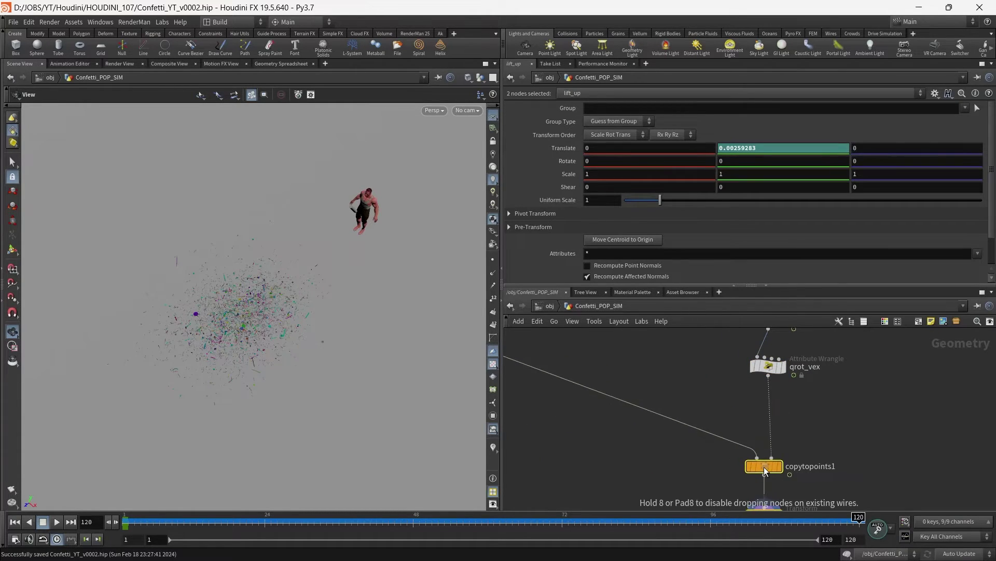
pyautogui.moveTo(803, 406); pyautogui.dragTo(802, 461, button='middle')
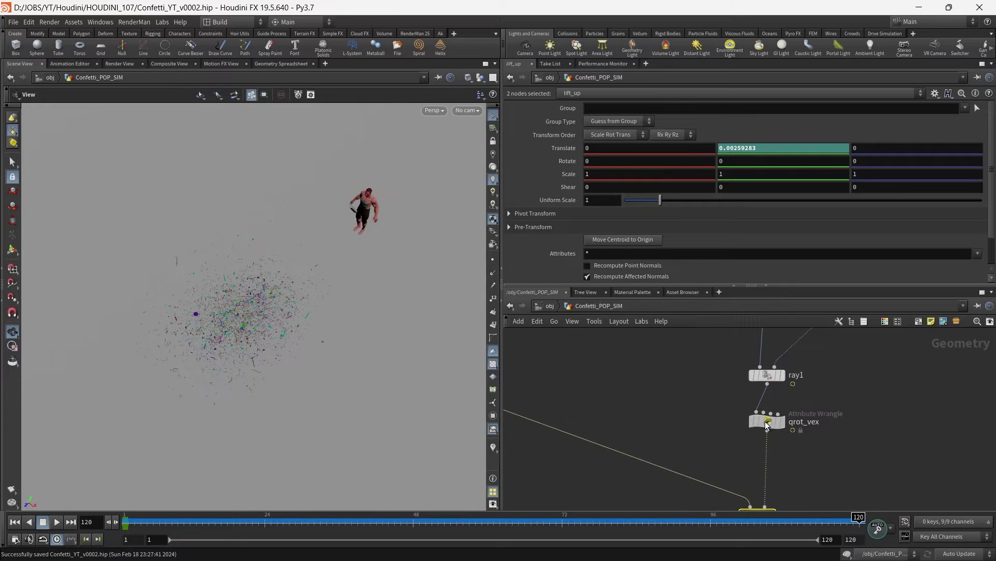
pyautogui.moveTo(783, 421); pyautogui.dragTo(731, 422)
pyautogui.click(712, 421)
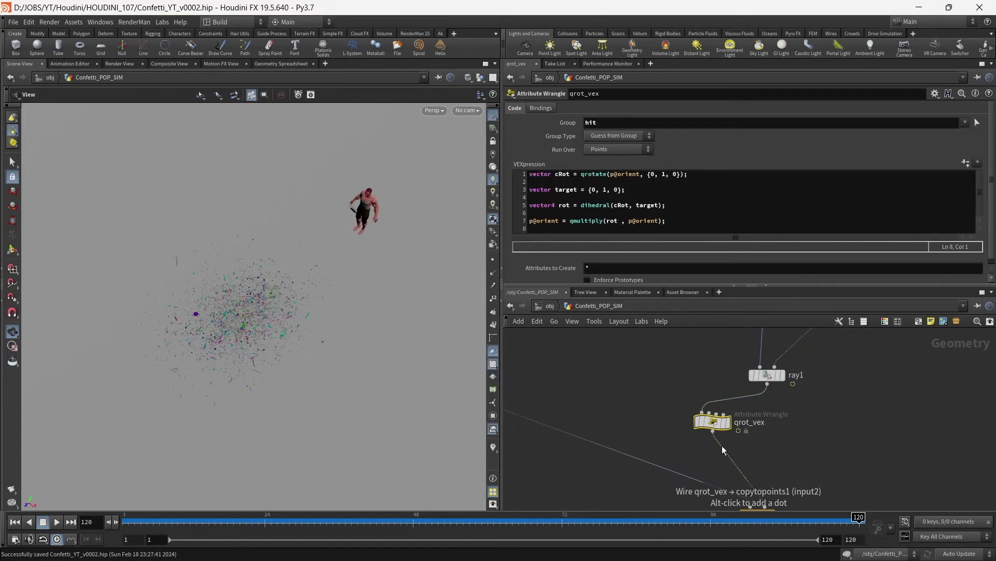
pyautogui.doubleClick(607, 205)
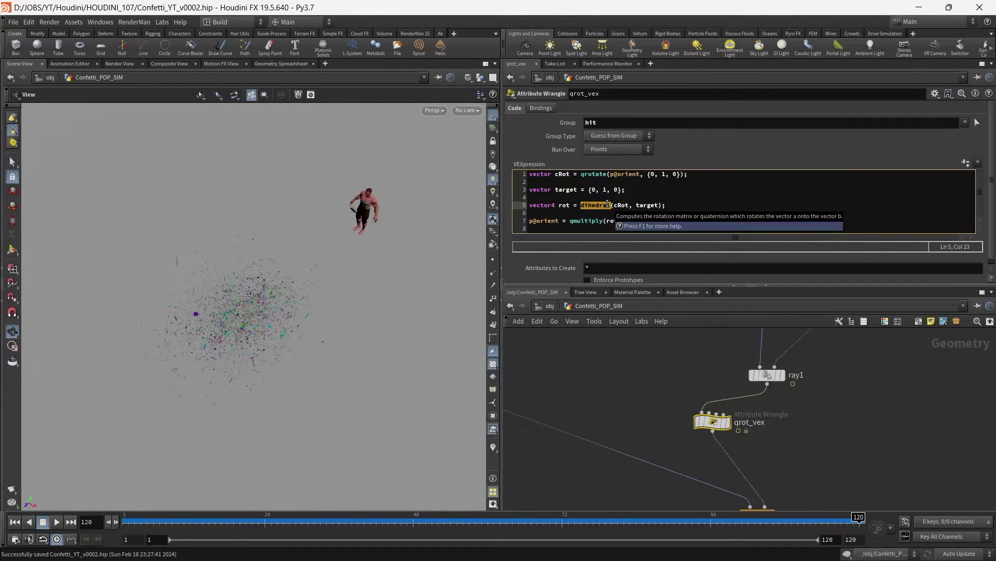
# Add an Attribute VOP node beside qrot_vex and name it qrot_vop.
pyautogui.moveTo(815, 420); pyautogui.dragTo(770, 412, button='middle')
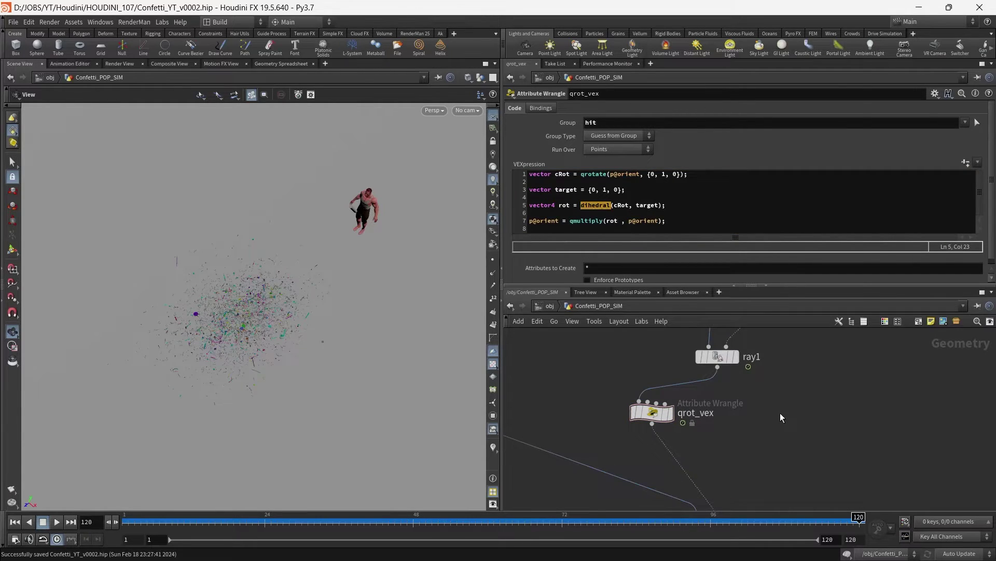
pyautogui.press('Tab')
pyautogui.write('ar')
pyautogui.press('BackSpace')
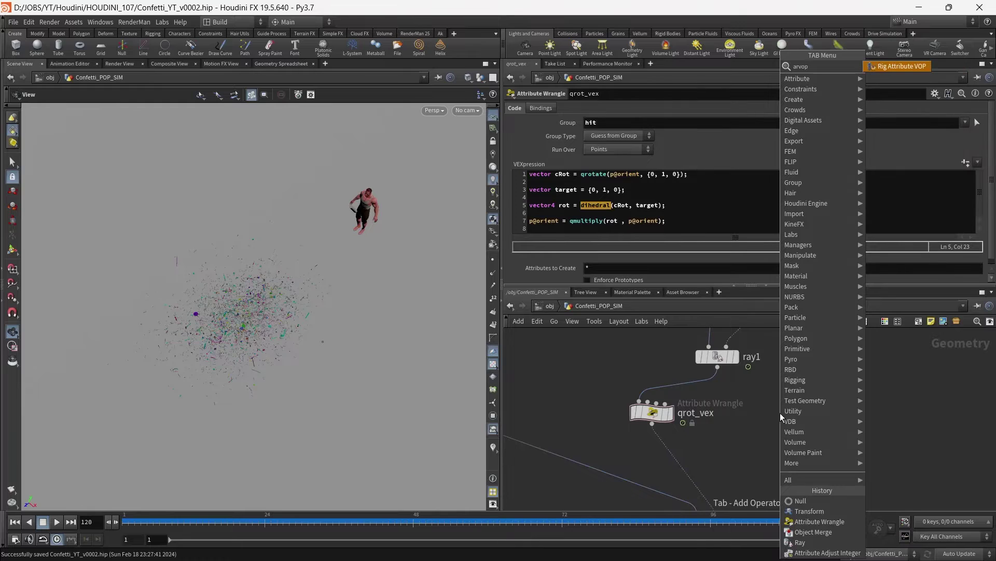
pyautogui.write('vop')
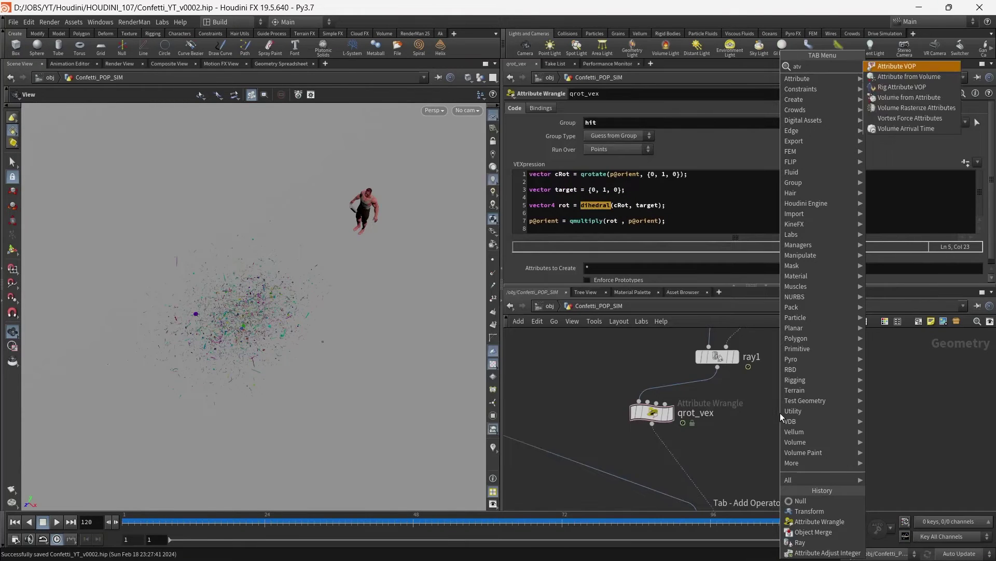
pyautogui.press('Return')
pyautogui.click(790, 423)
pyautogui.moveTo(790, 422); pyautogui.dragTo(795, 413)
pyautogui.doubleClick(855, 413)
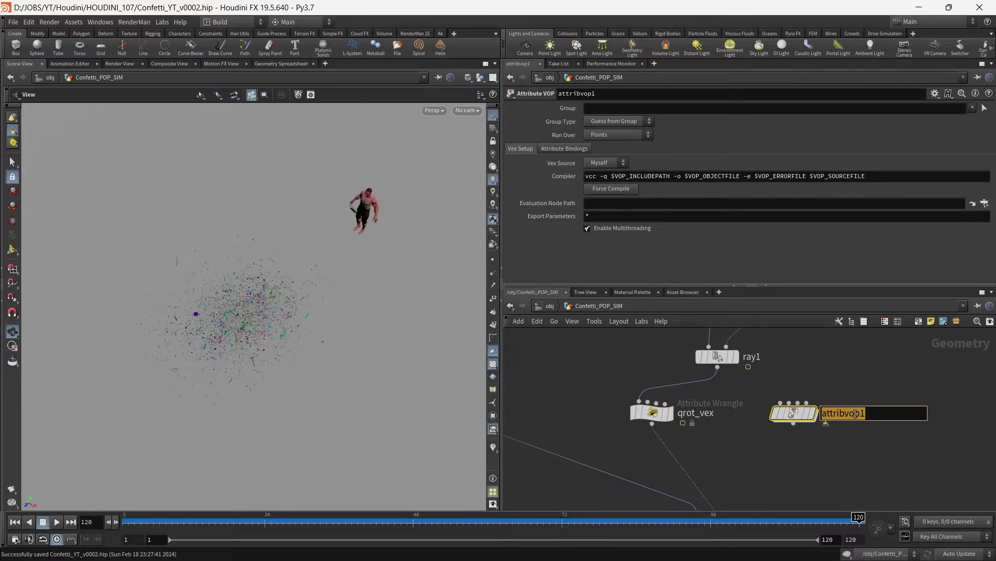
pyautogui.write('qrot_v')
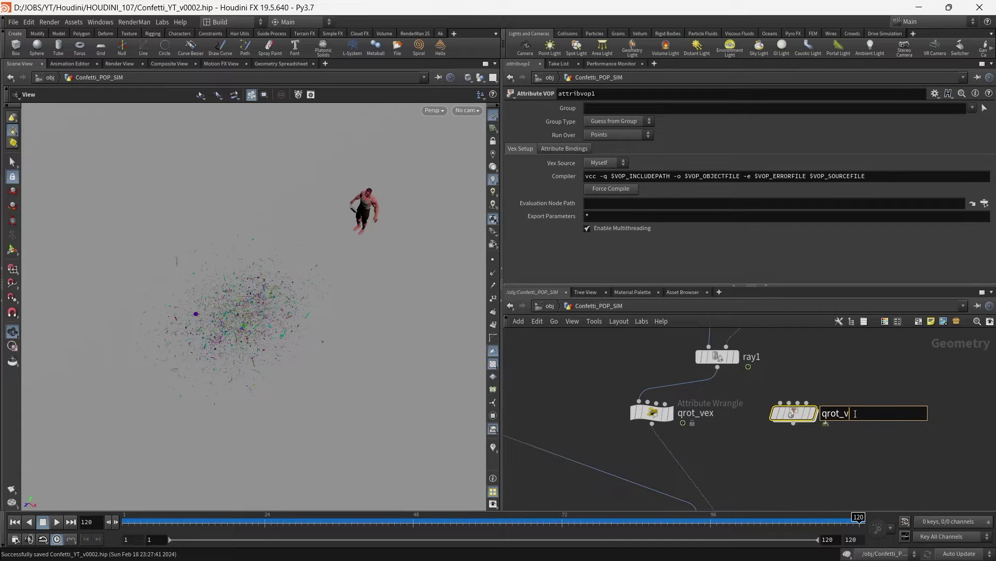
pyautogui.write('op')
pyautogui.press('Return')
# Connect ray1's output to the first input of qrot_vop and display qrot_vop.
pyautogui.moveTo(717, 367); pyautogui.dragTo(792, 403)
pyautogui.click(652, 411)
pyautogui.doubleClick(594, 206)
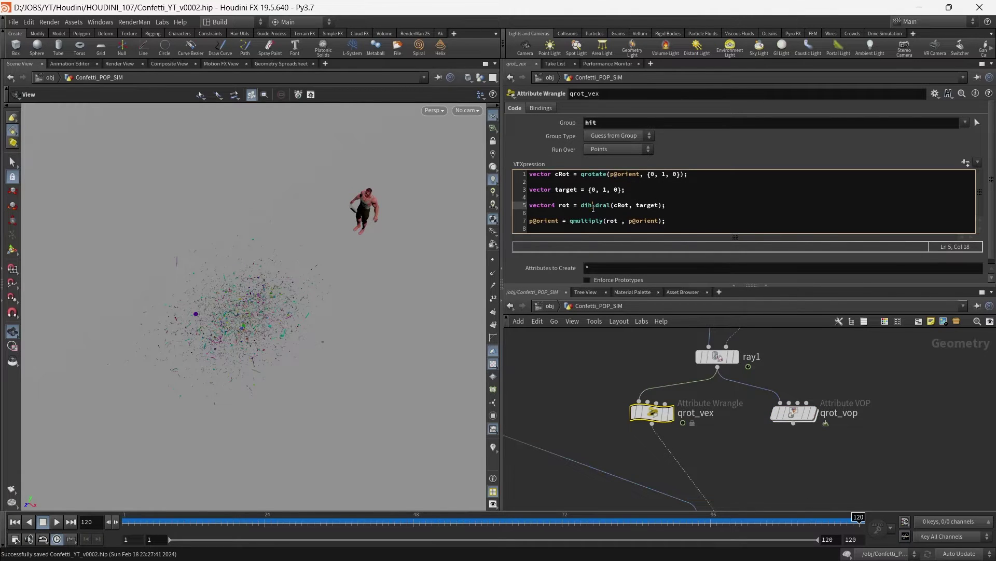
pyautogui.moveTo(814, 384); pyautogui.dragTo(805, 360, button='middle')
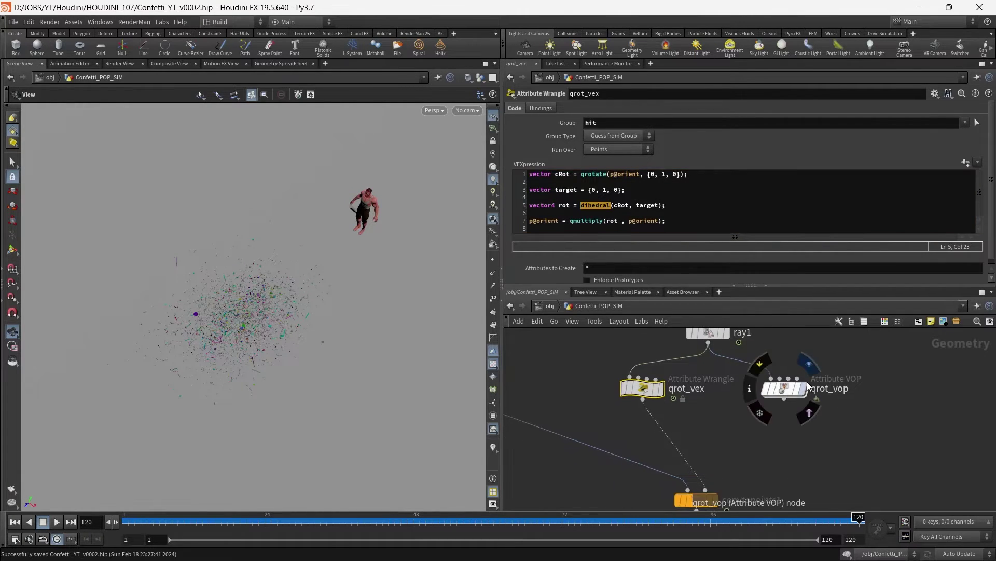
pyautogui.click(805, 389)
# Show the orientation axes of the confetti points in the viewport.
pyautogui.moveTo(255, 355); pyautogui.dragTo(191, 311)
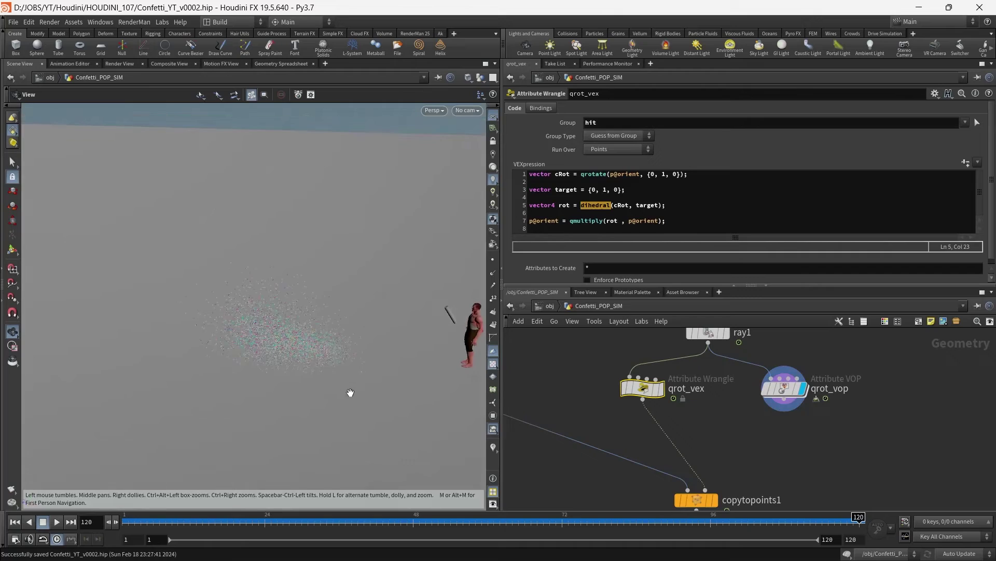
pyautogui.scroll(1, 349, 394)
pyautogui.click(493, 403)
pyautogui.moveTo(206, 352); pyautogui.dragTo(290, 349)
# Inside qrot_vop, add a Bind node with the name orient and the type 4 Floats (vector4).
pyautogui.doubleClick(788, 397)
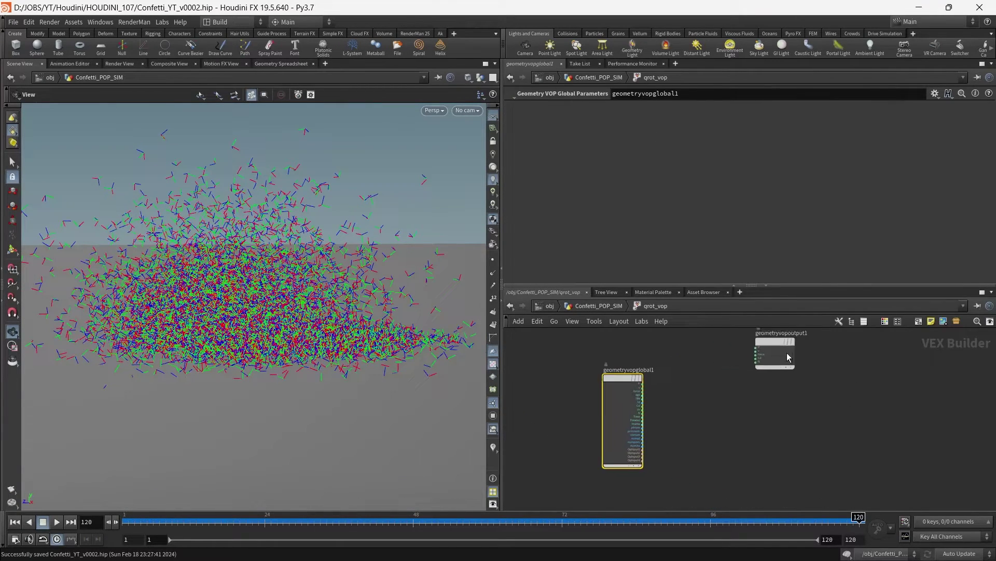
pyautogui.press('Tab')
pyautogui.write('bin')
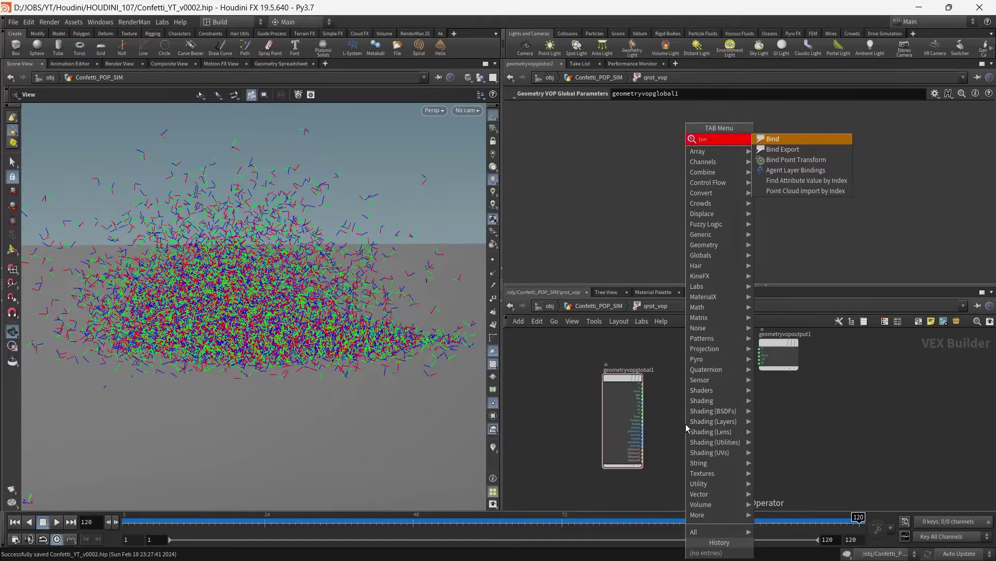
pyautogui.press('Return')
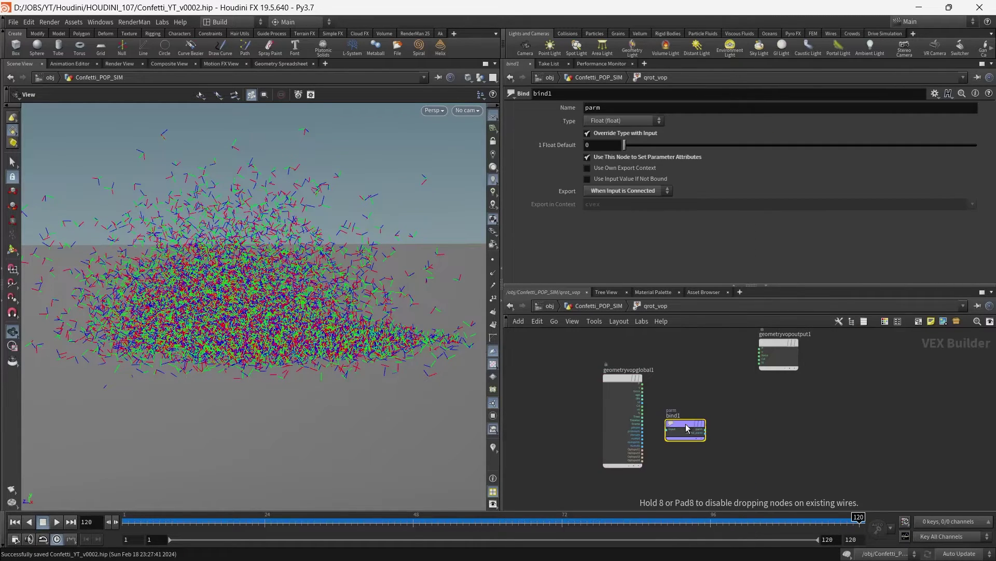
pyautogui.click(684, 107)
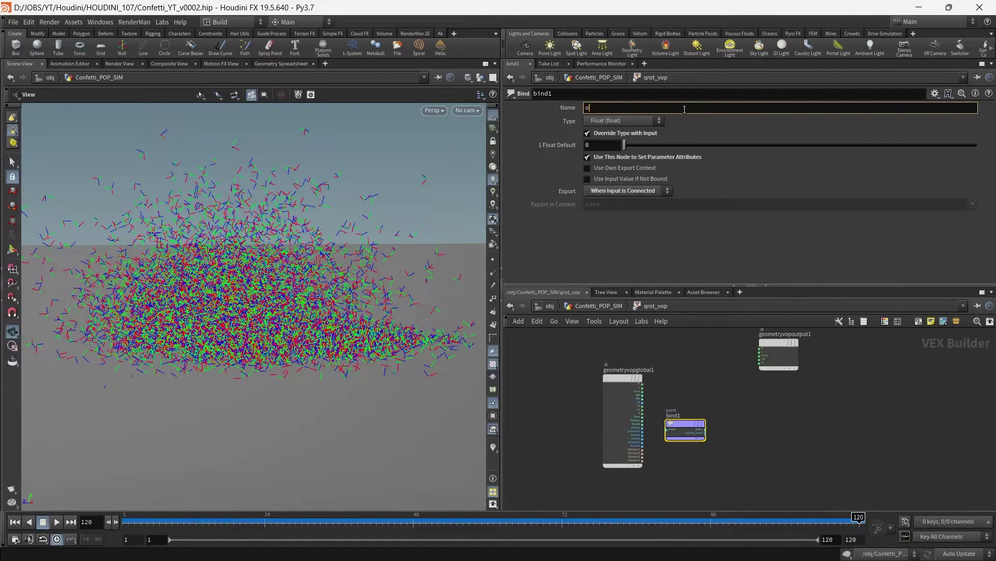
pyautogui.write('orient')
pyautogui.press('Return')
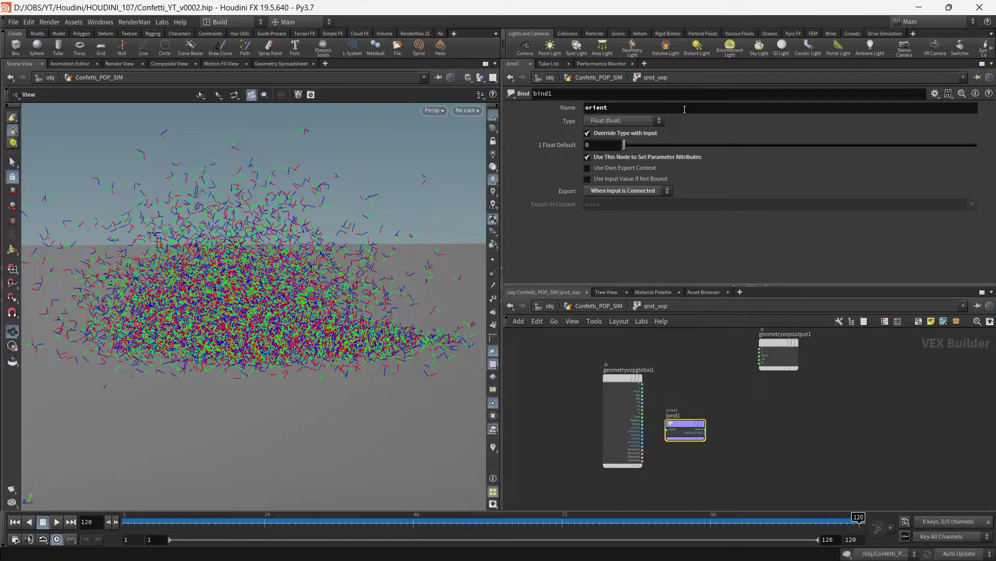
pyautogui.click(648, 121)
pyautogui.click(612, 245)
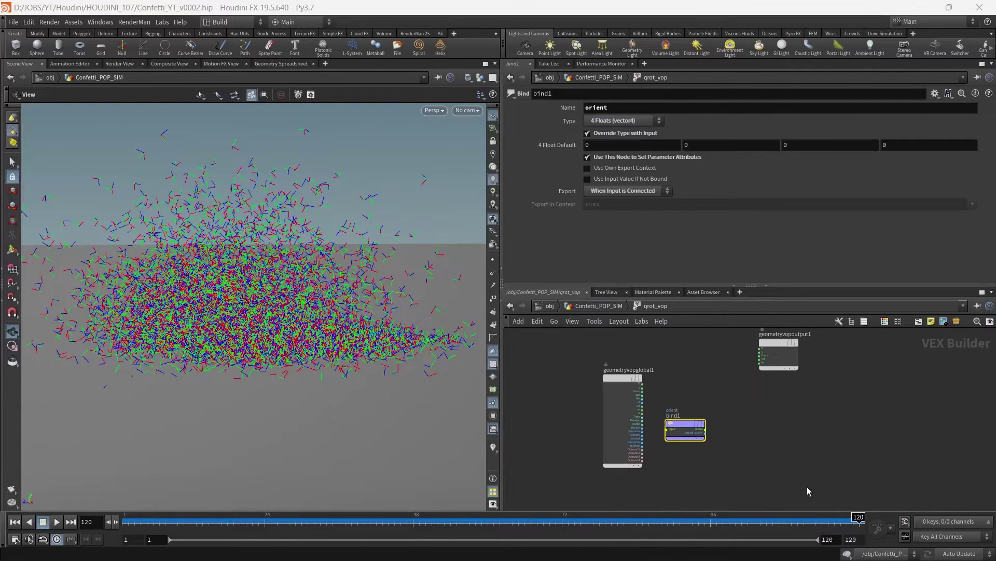
# Duplicate the orient Bind node and wire the copy's orient output into the input of the original bind1 placed to its right.
pyautogui.moveTo(681, 426); pyautogui.dragTo(877, 403)
pyautogui.scroll(4, 825, 448)
pyautogui.moveTo(726, 395); pyautogui.dragTo(635, 402)
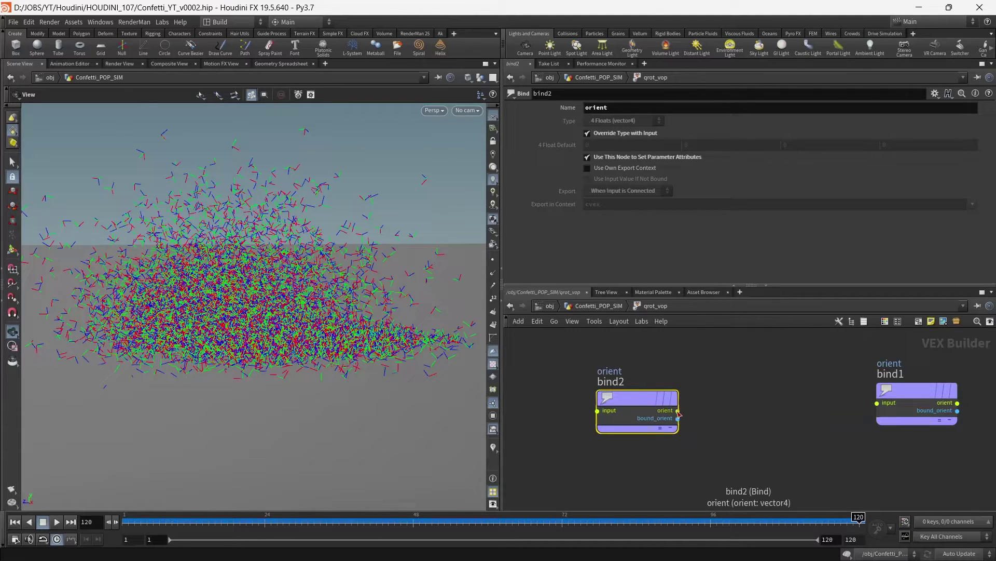
pyautogui.moveTo(799, 451); pyautogui.dragTo(823, 451, button='middle')
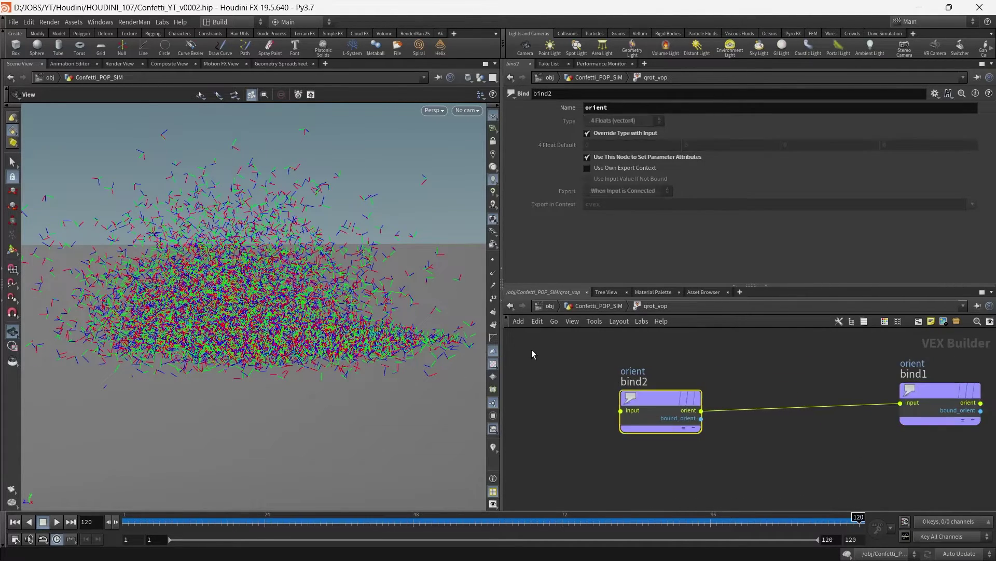
pyautogui.scroll(-2, 776, 435)
pyautogui.moveTo(705, 425); pyautogui.dragTo(665, 428)
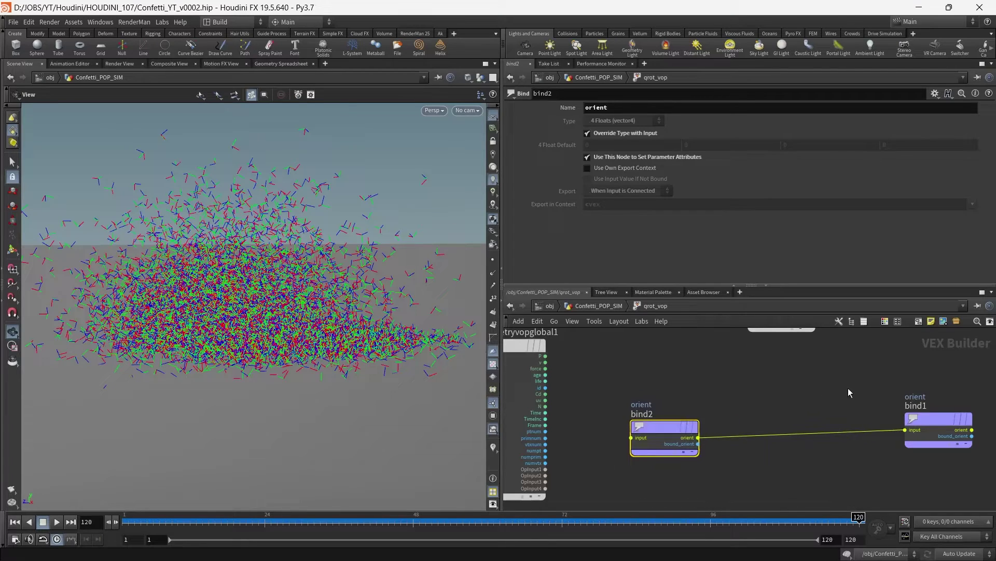
# Arrange the two orient Bind nodes level with each other, leaving room between bind2 and bind1 for more nodes.
pyautogui.click(934, 431)
pyautogui.moveTo(769, 475); pyautogui.dragTo(627, 414)
pyautogui.moveTo(960, 409); pyautogui.dragTo(926, 441)
pyautogui.scroll(-2, 720, 390)
pyautogui.moveTo(723, 476); pyautogui.dragTo(657, 409)
pyautogui.scroll(2, 700, 405)
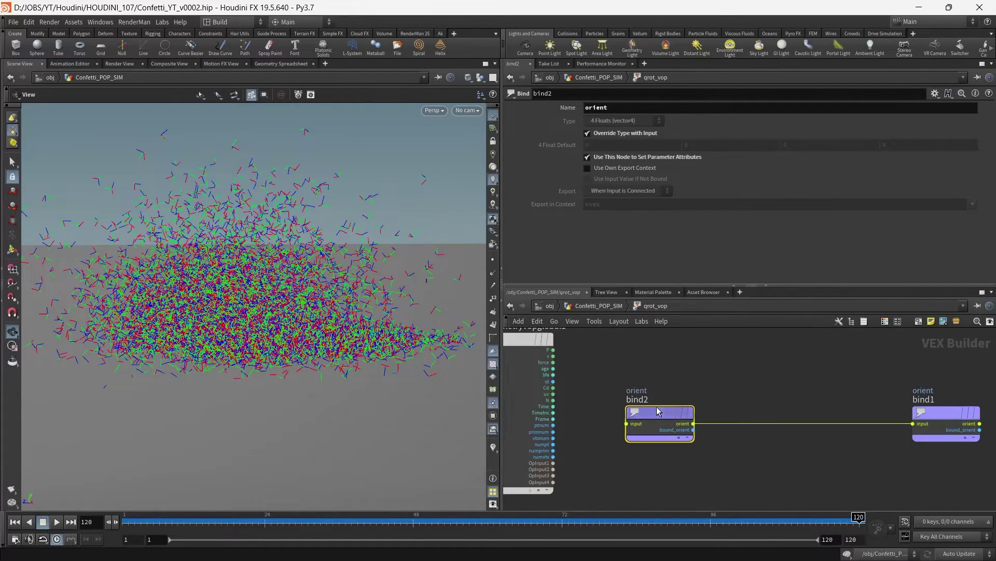
pyautogui.moveTo(808, 436); pyautogui.dragTo(783, 412, button='middle')
pyautogui.press('Tab')
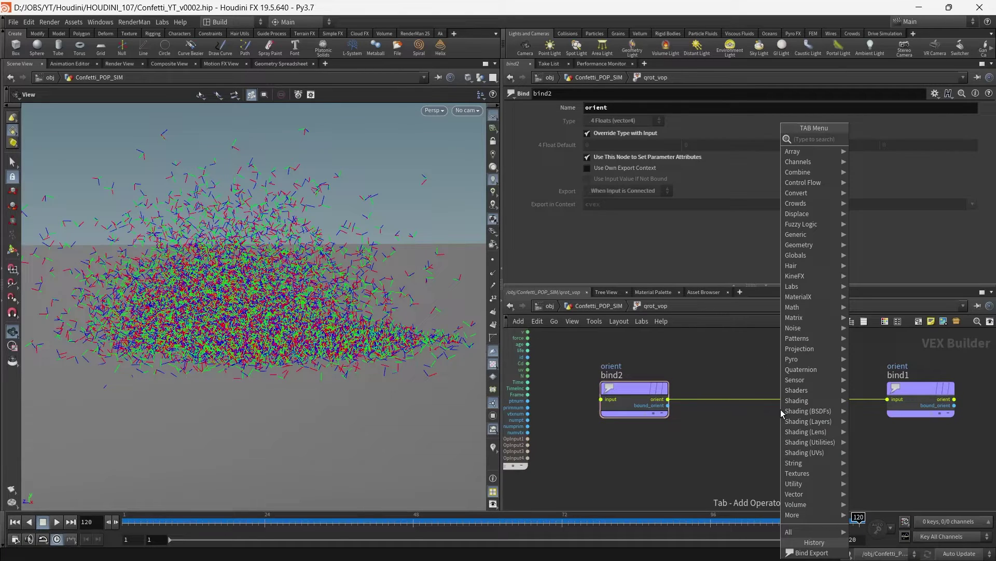
pyautogui.click(689, 440)
pyautogui.moveTo(773, 465); pyautogui.dragTo(752, 460, button='middle')
pyautogui.moveTo(830, 452); pyautogui.dragTo(902, 389)
pyautogui.moveTo(698, 443); pyautogui.dragTo(764, 431, button='middle')
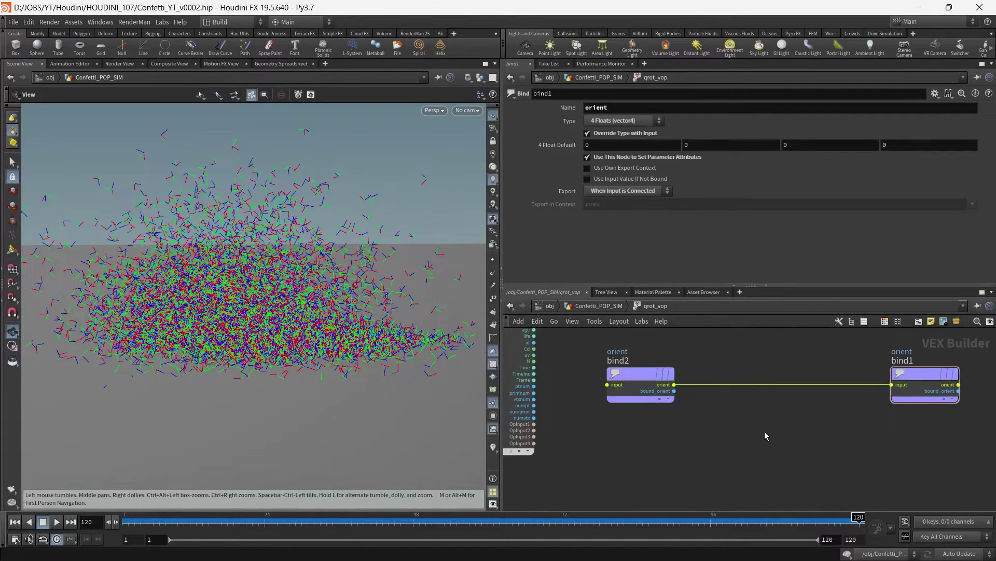
# Add a Parameter node below bind2, with type 3 Floats (vector) and default 0, 1, 0.
pyautogui.press('Tab')
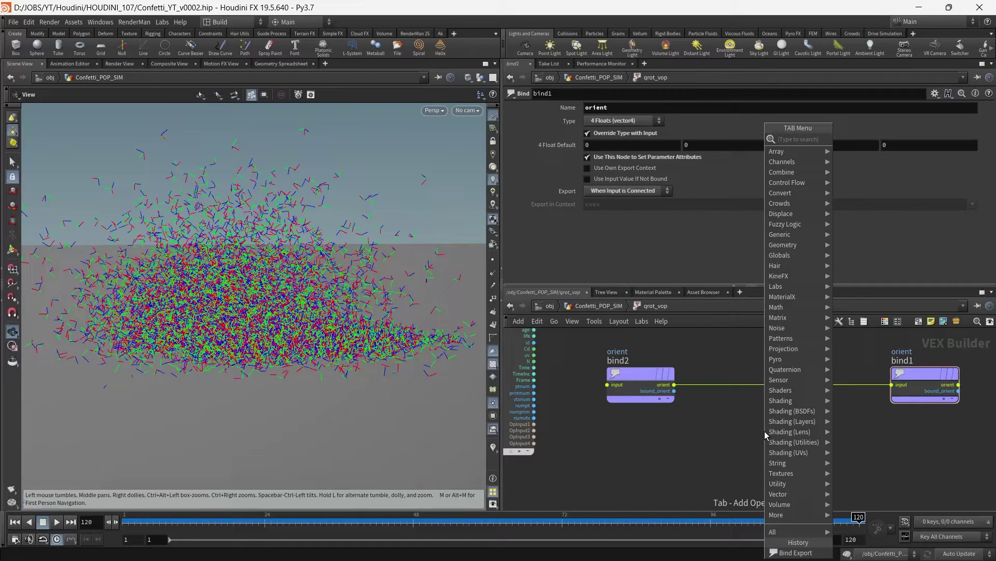
pyautogui.write('param')
pyautogui.press('Return')
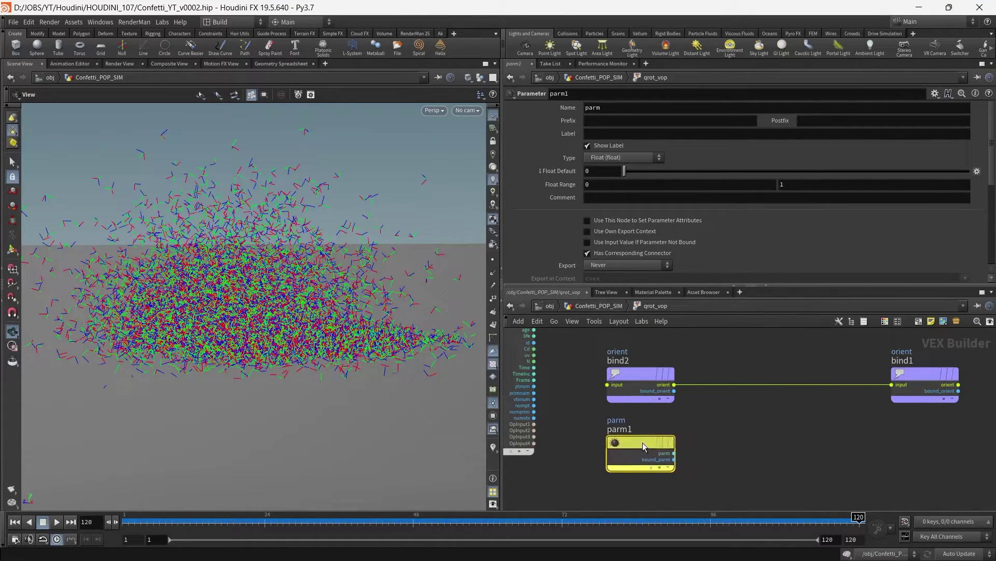
pyautogui.click(647, 441)
pyautogui.click(621, 157)
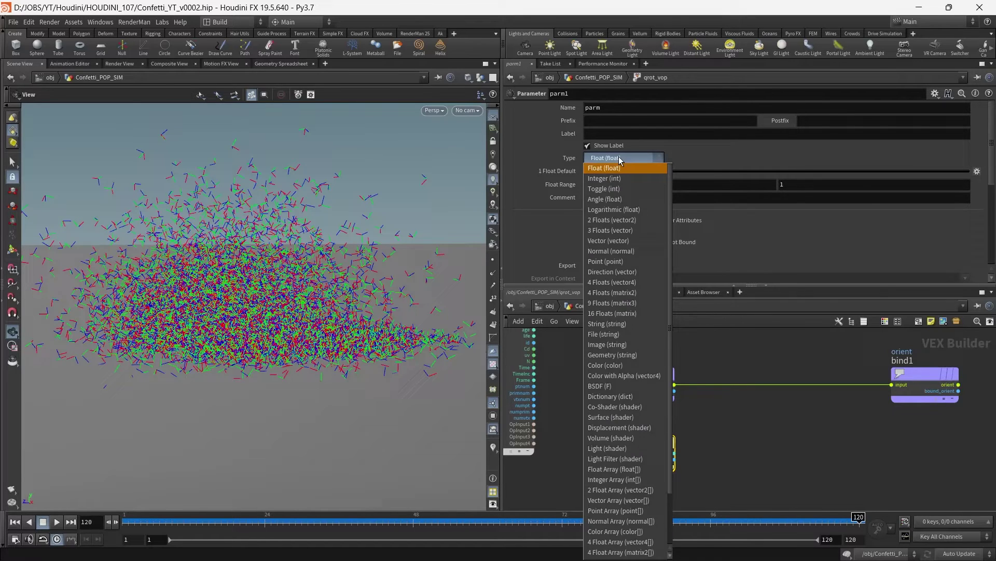
pyautogui.click(627, 233)
pyautogui.click(753, 170)
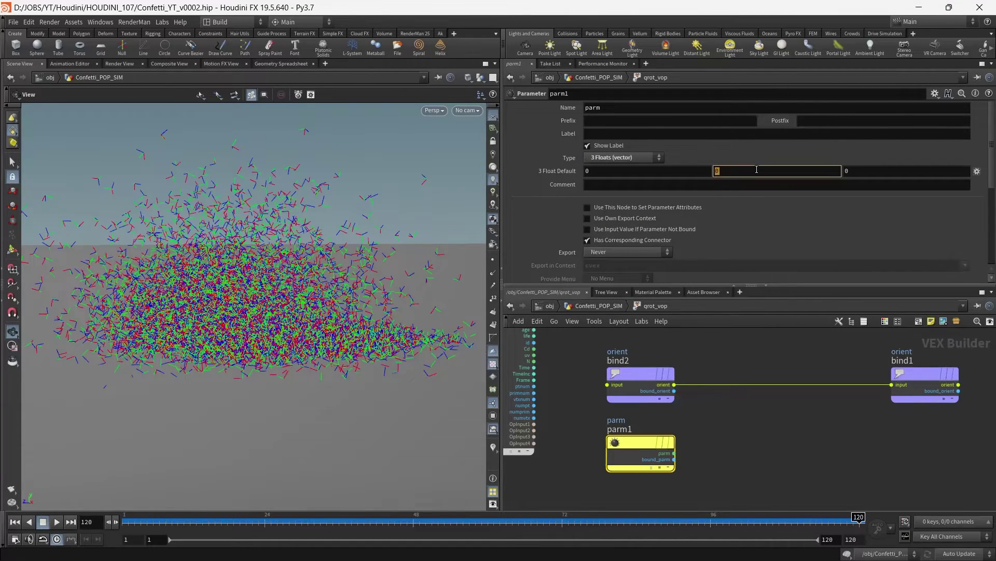
pyautogui.write('1')
pyautogui.click(779, 435)
# Add a Quaternion Distance node and insert it into the wire between bind2 and bind1, with bind2's orient feeding quaternionA.
pyautogui.scroll(-3, 773, 441)
pyautogui.moveTo(773, 446); pyautogui.dragTo(750, 435, button='middle')
pyautogui.scroll(2, 766, 413)
pyautogui.scroll(2, 749, 428)
pyautogui.press('Tab')
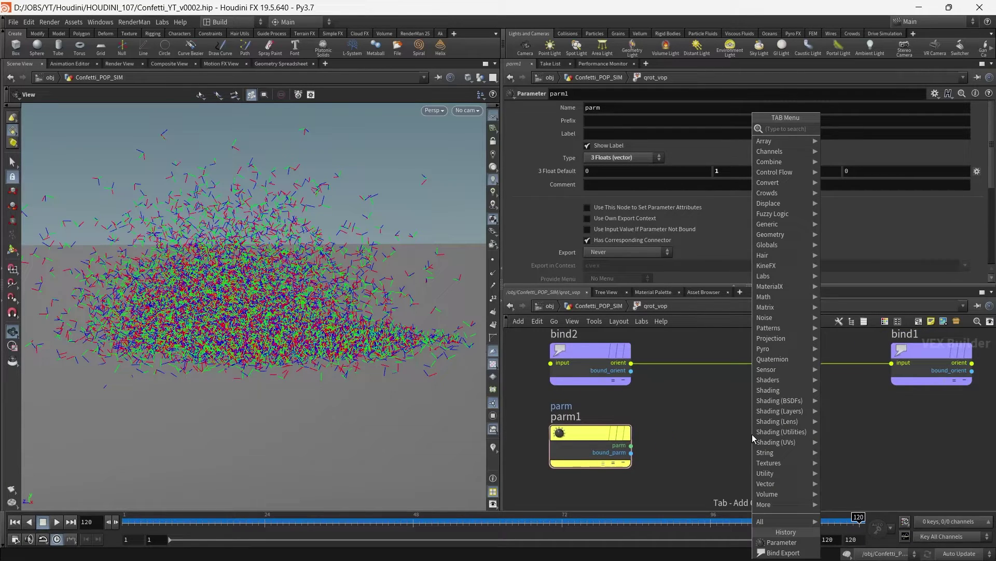
pyautogui.write('q')
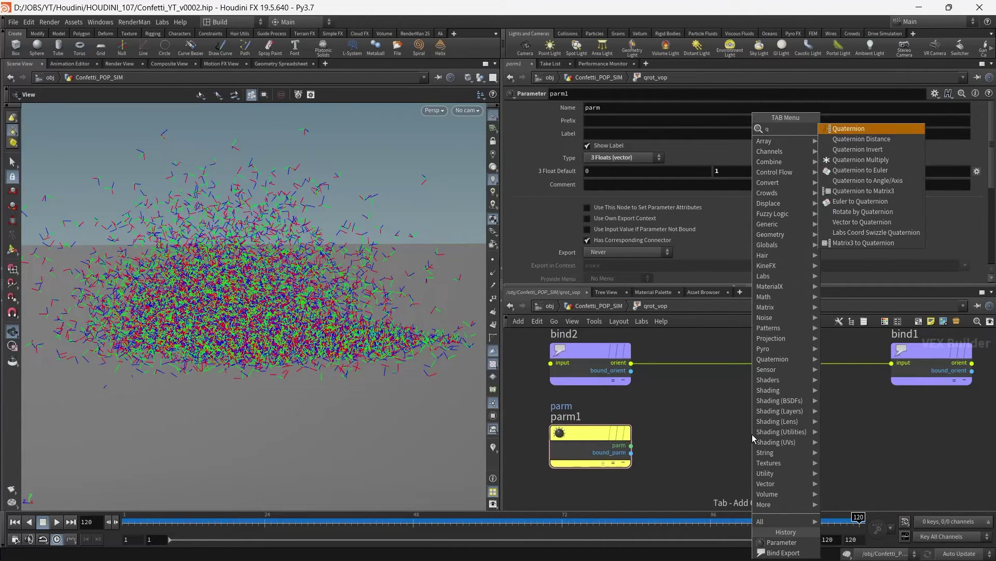
pyautogui.press('Down')
pyautogui.press('Return')
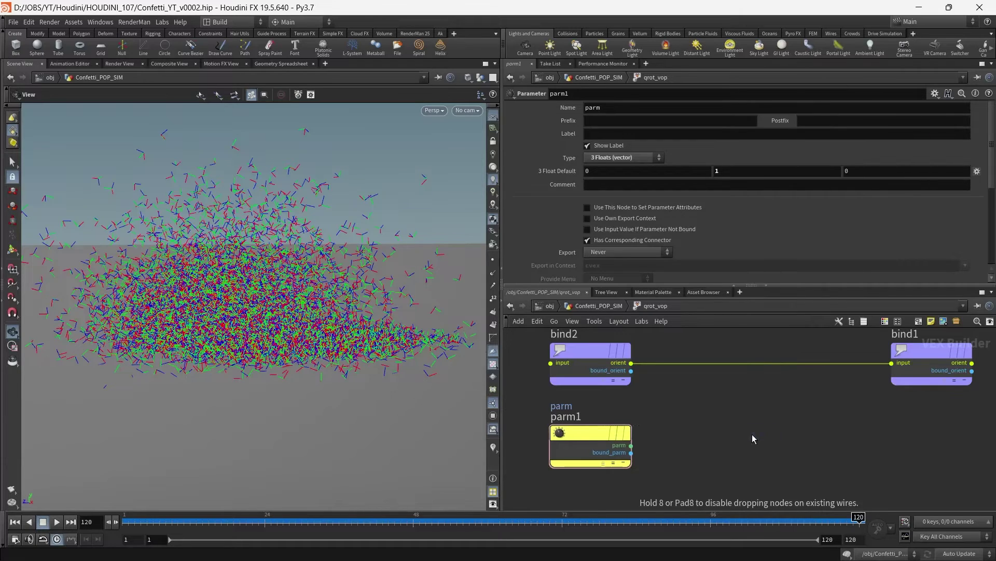
pyautogui.click(693, 419)
pyautogui.click(602, 457)
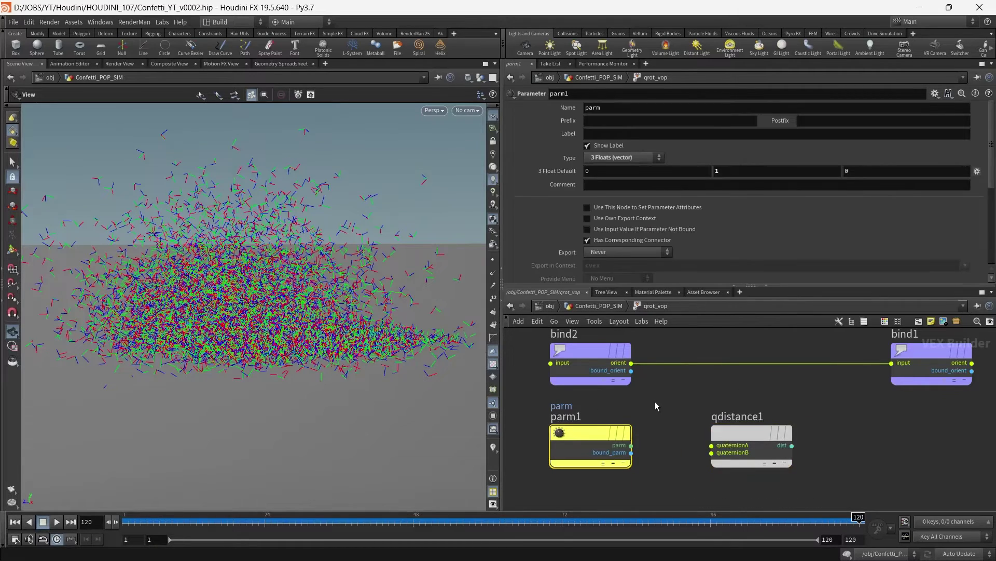
pyautogui.click(608, 374)
pyautogui.moveTo(650, 395); pyautogui.dragTo(609, 412, button='middle')
pyautogui.moveTo(712, 461); pyautogui.dragTo(719, 378)
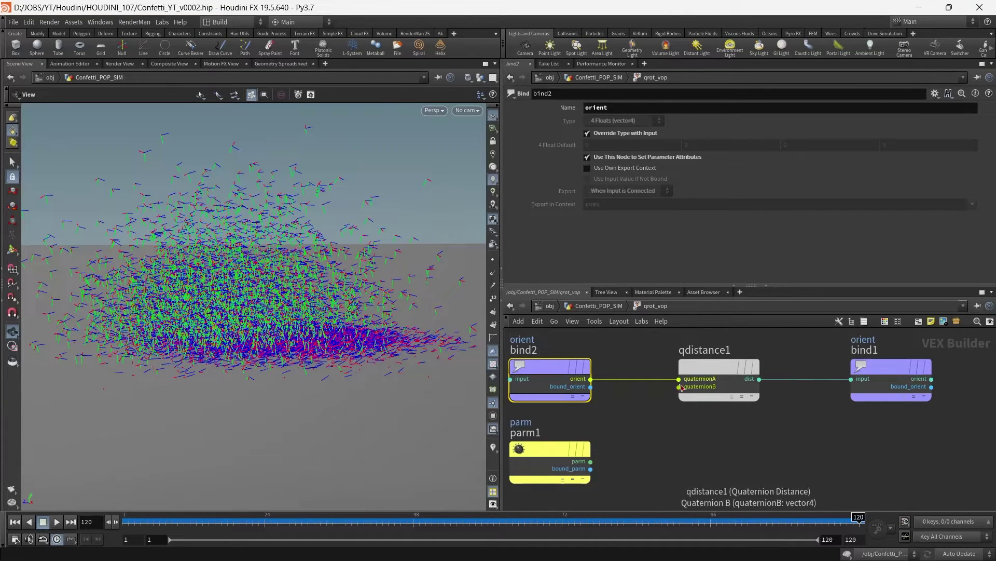
# Add a Vector to Quaternion node beside parm1 and wire parm1's parm output into its vec input.
pyautogui.click(584, 470)
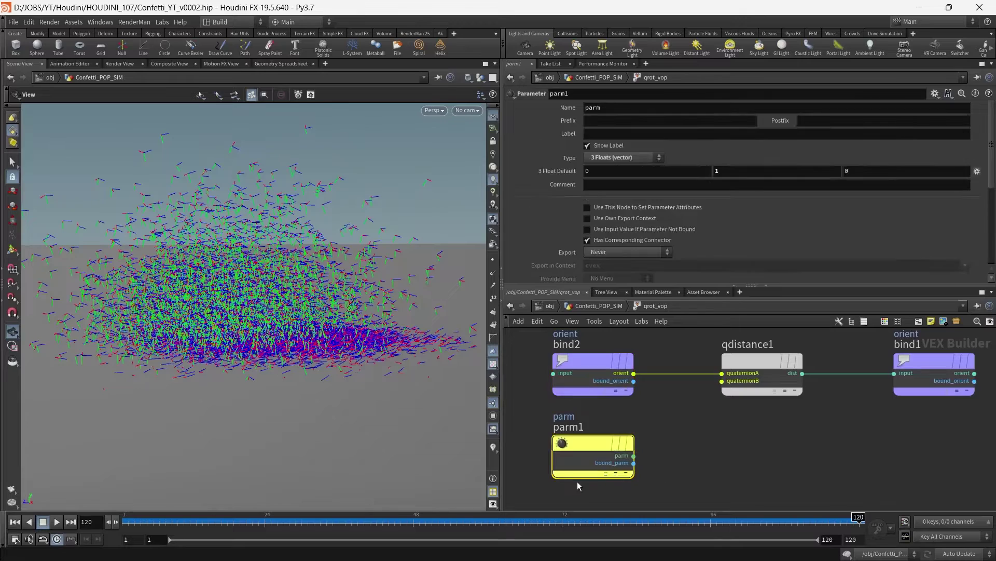
pyautogui.moveTo(668, 437); pyautogui.dragTo(686, 429, button='middle')
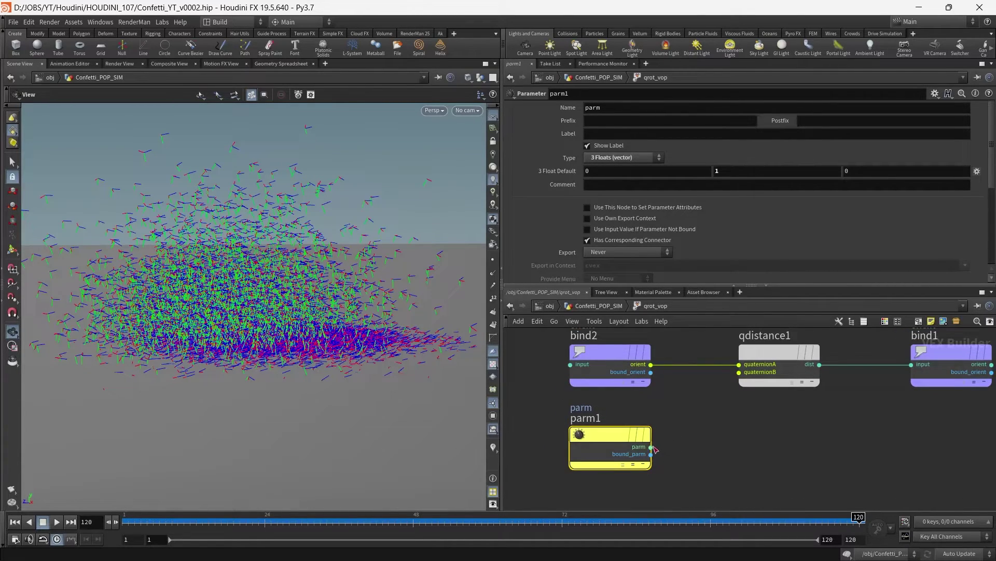
pyautogui.scroll(3, 654, 449)
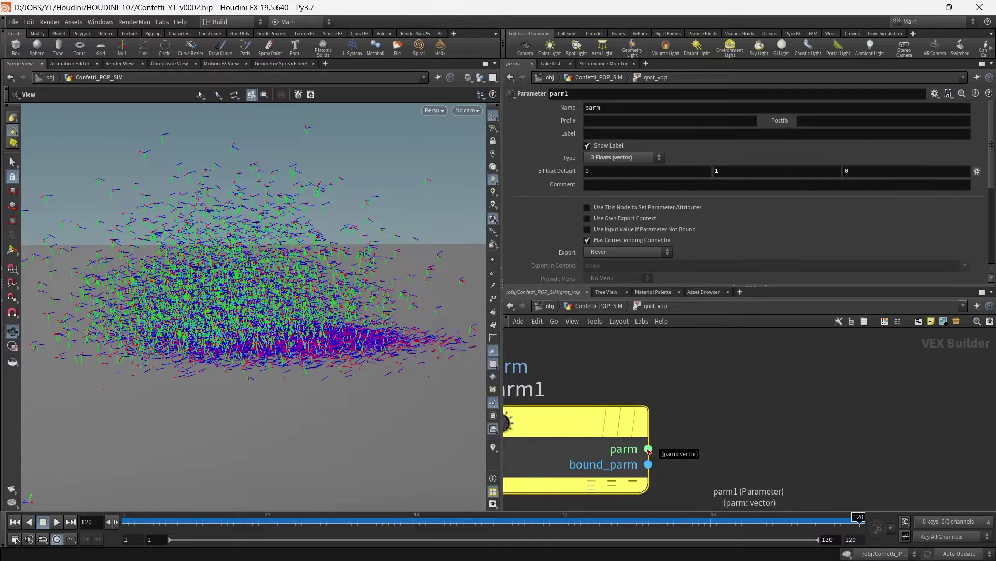
pyautogui.scroll(-3, 733, 443)
pyautogui.press('Tab')
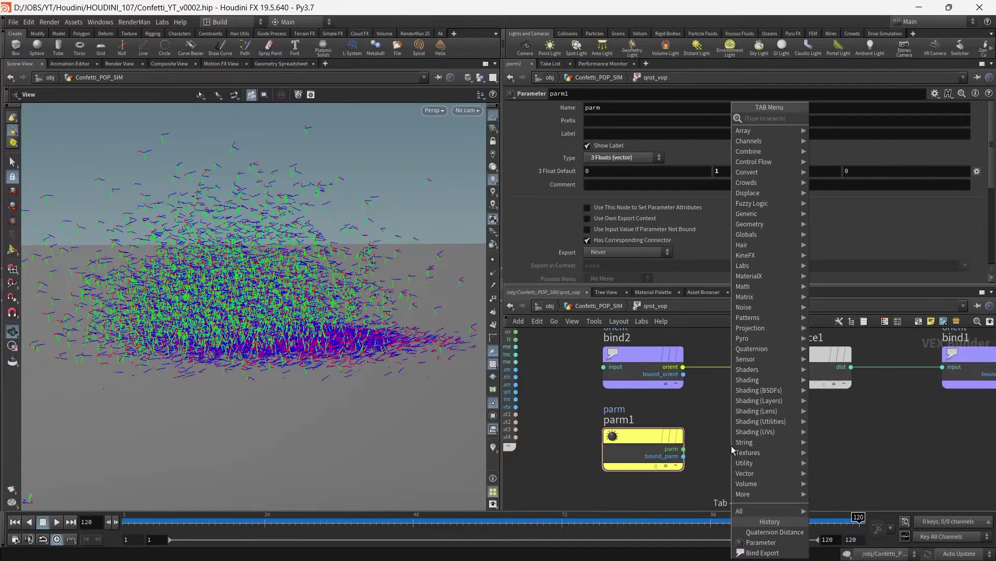
pyautogui.write('vtq')
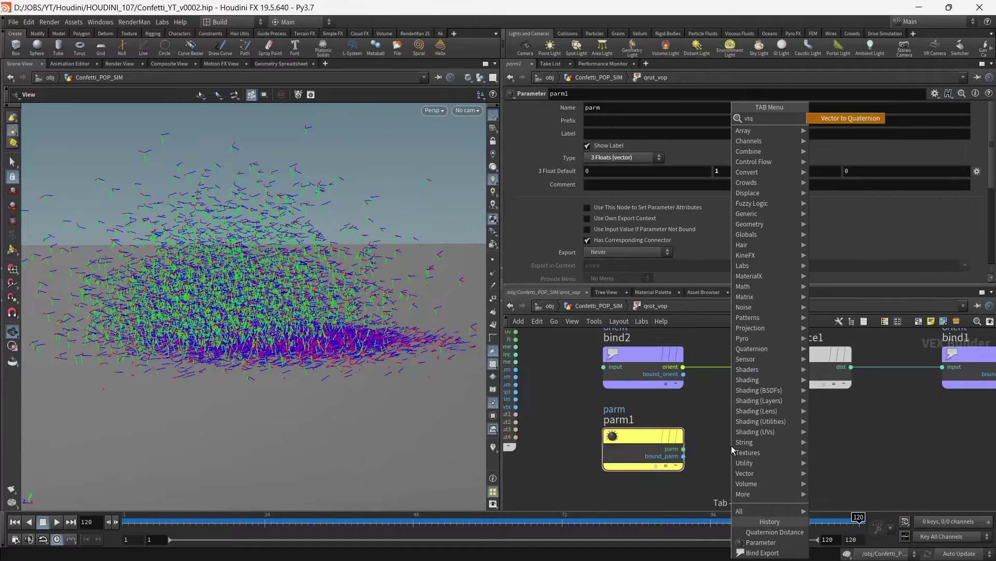
pyautogui.press('Return')
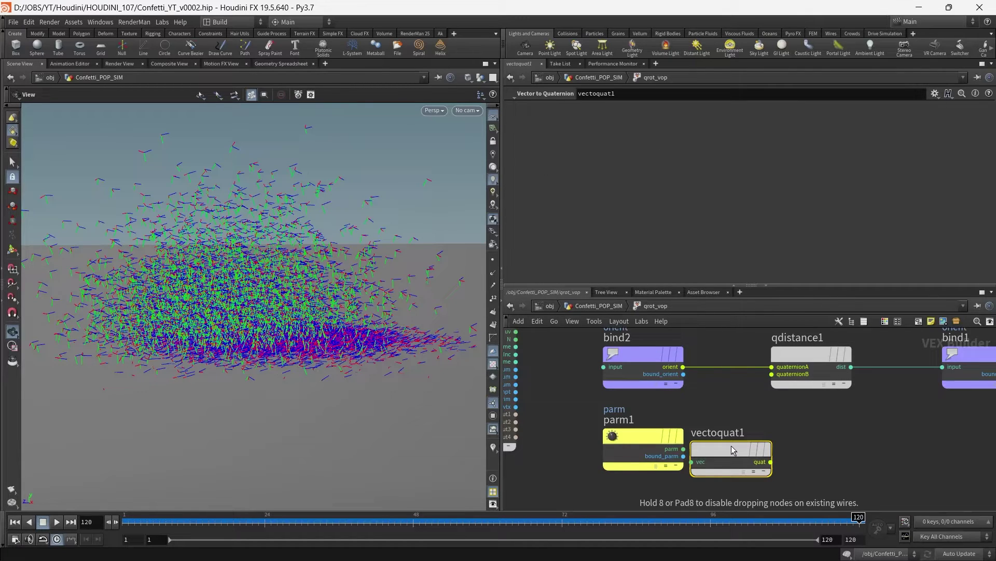
pyautogui.moveTo(732, 447); pyautogui.dragTo(757, 434)
pyautogui.moveTo(684, 448); pyautogui.dragTo(715, 449)
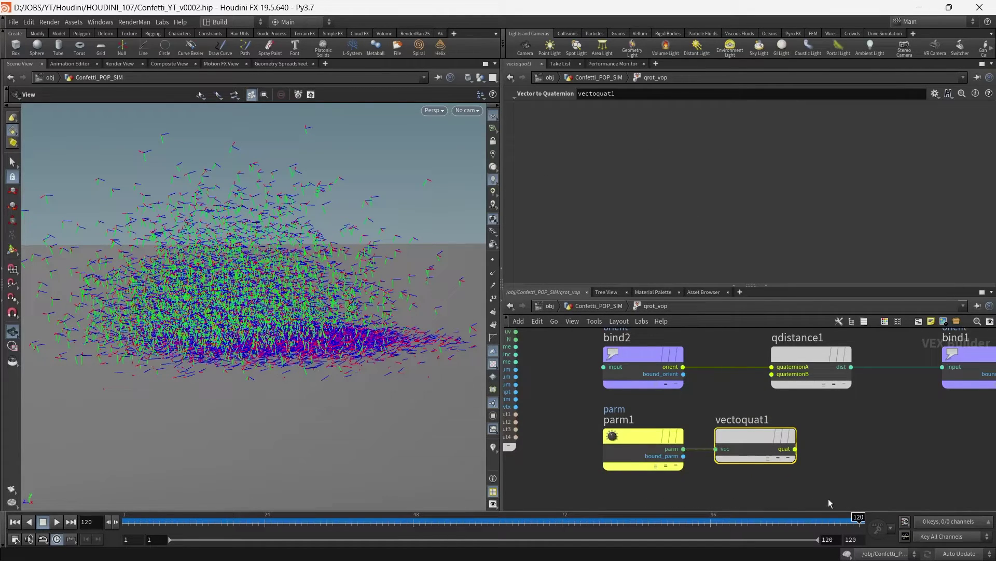
# Wire vectoquat1's quat output into quaternionB of qdistance1, and space qdistance1 and bind1 farther to the right.
pyautogui.moveTo(841, 434); pyautogui.dragTo(785, 447, button='middle')
pyautogui.moveTo(717, 388); pyautogui.dragTo(761, 453)
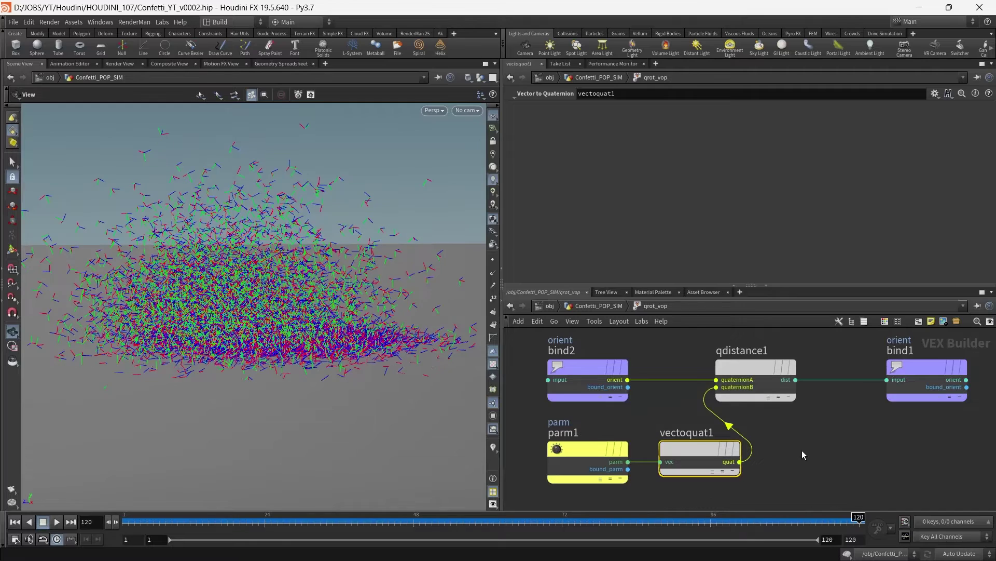
pyautogui.moveTo(967, 450); pyautogui.dragTo(910, 456, button='middle')
pyautogui.moveTo(929, 456); pyautogui.dragTo(815, 384)
pyautogui.moveTo(843, 452); pyautogui.dragTo(798, 389)
pyautogui.click(798, 435)
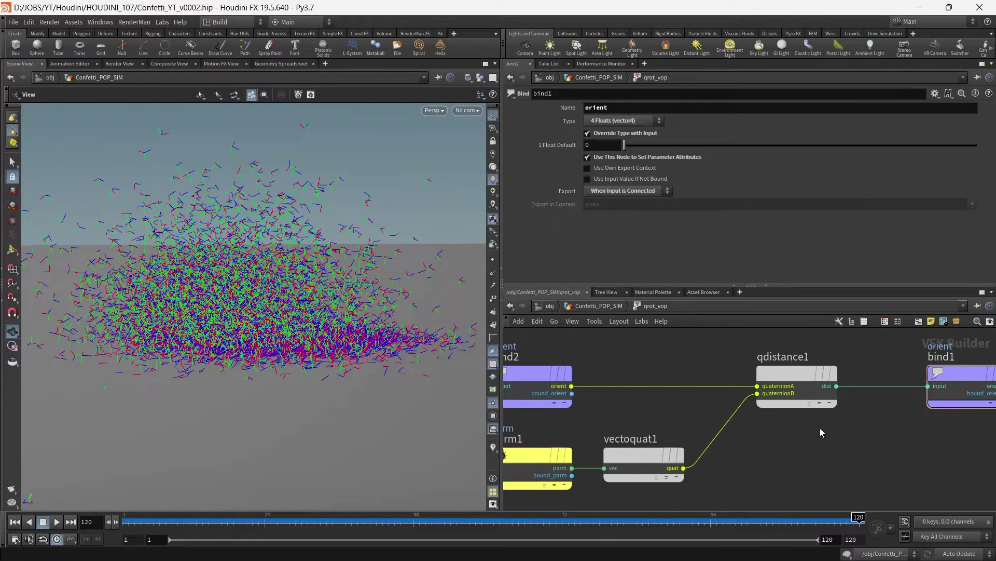
# Examine the data type of qdistance1's dist output and the bind1 node it feeds.
pyautogui.moveTo(820, 429); pyautogui.dragTo(742, 426, button='middle')
pyautogui.click(736, 388)
pyautogui.scroll(3, 743, 424)
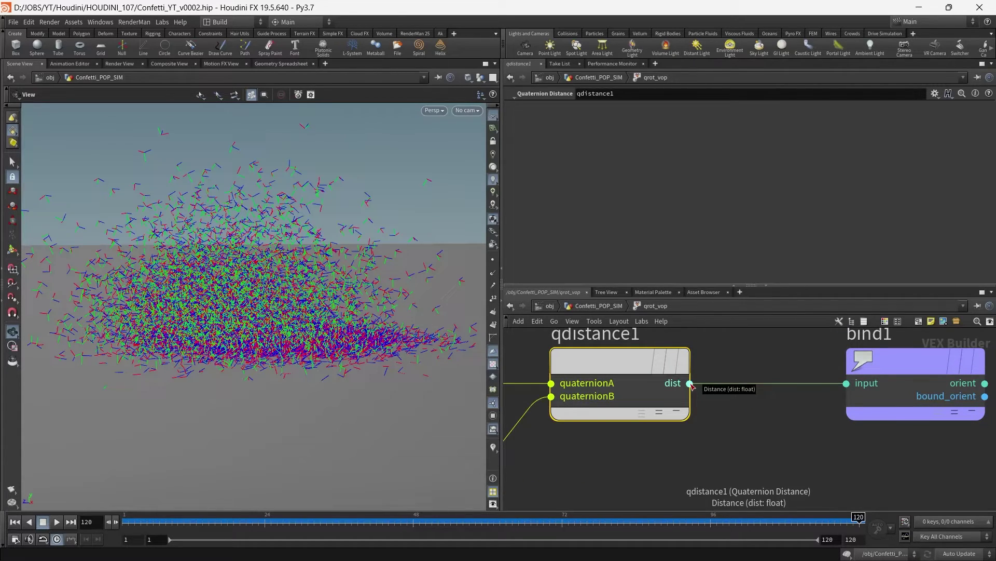
pyautogui.scroll(-3, 779, 413)
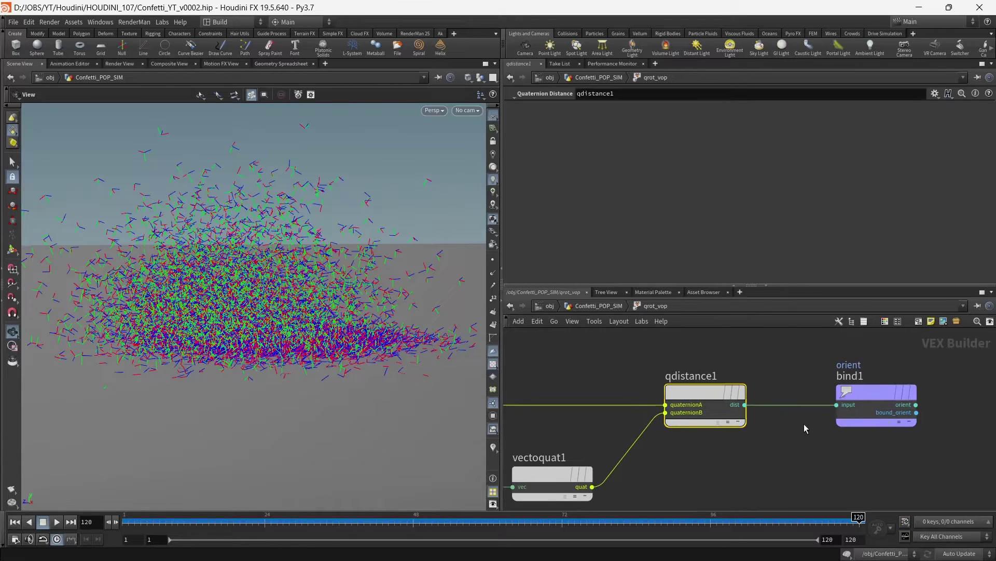
pyautogui.moveTo(863, 356); pyautogui.dragTo(896, 436)
pyautogui.scroll(-1, 790, 461)
pyautogui.moveTo(790, 462); pyautogui.dragTo(845, 403, button='middle')
pyautogui.scroll(-2, 802, 444)
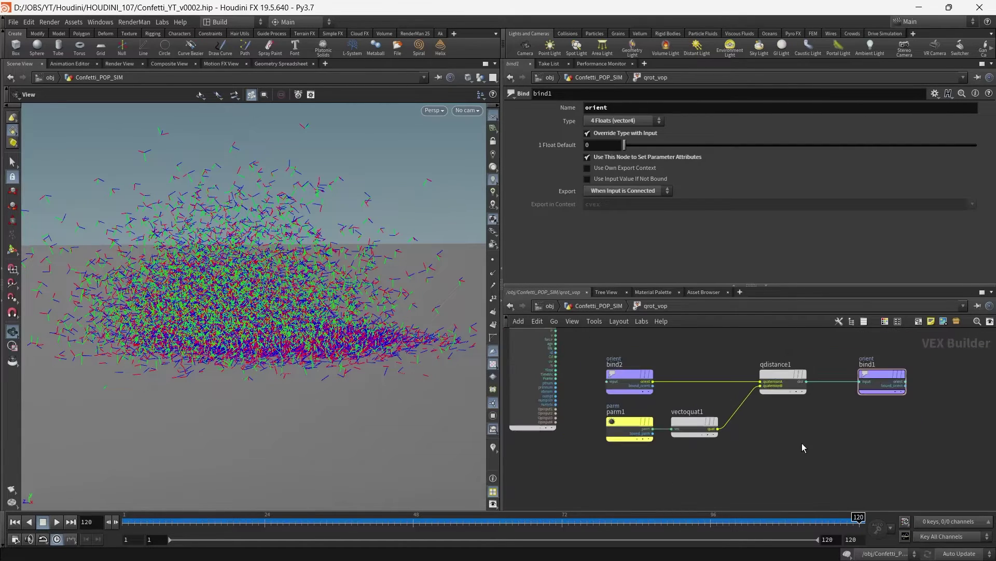
# Add a Quaternion node below the wire between qdistance1 and bind1, and check its inputs and output.
pyautogui.scroll(1, 802, 444)
pyautogui.press('Tab')
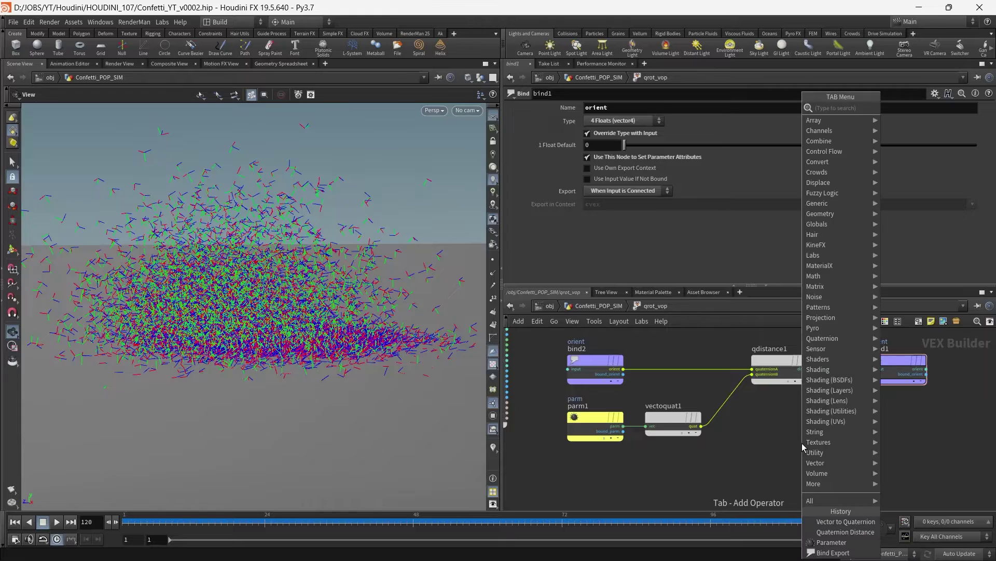
pyautogui.write('q')
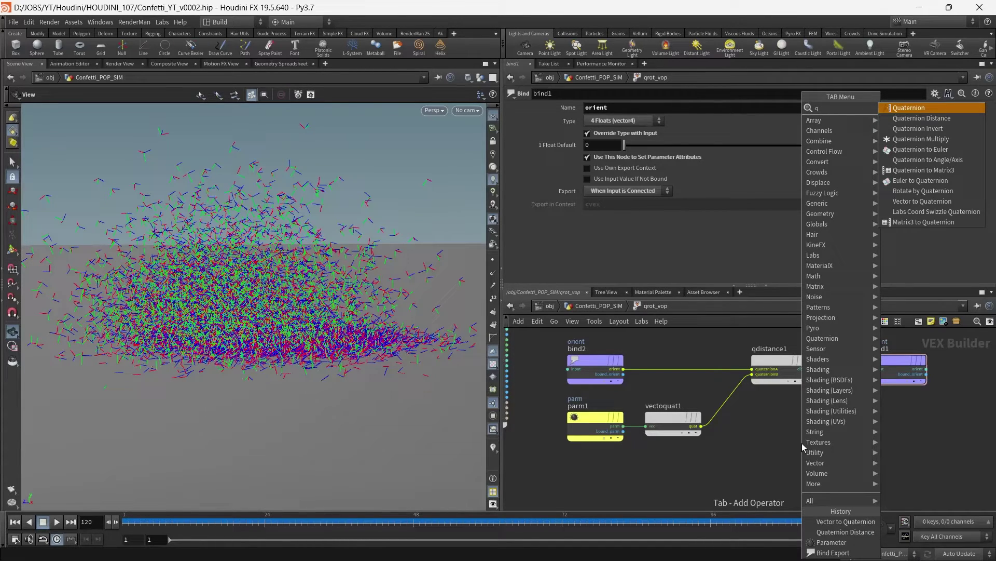
pyautogui.press('Return')
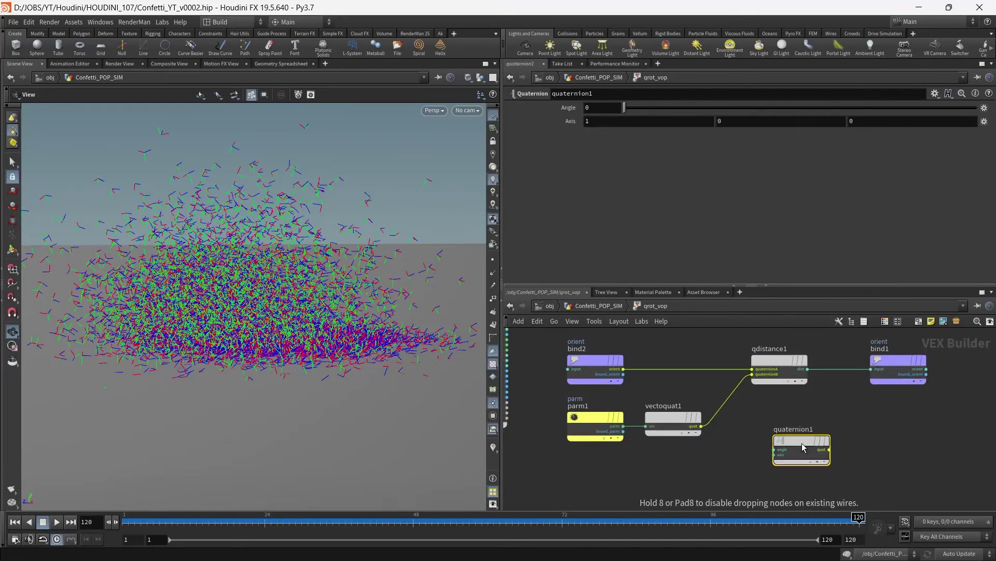
pyautogui.moveTo(803, 447); pyautogui.dragTo(866, 425)
pyautogui.scroll(4, 836, 399)
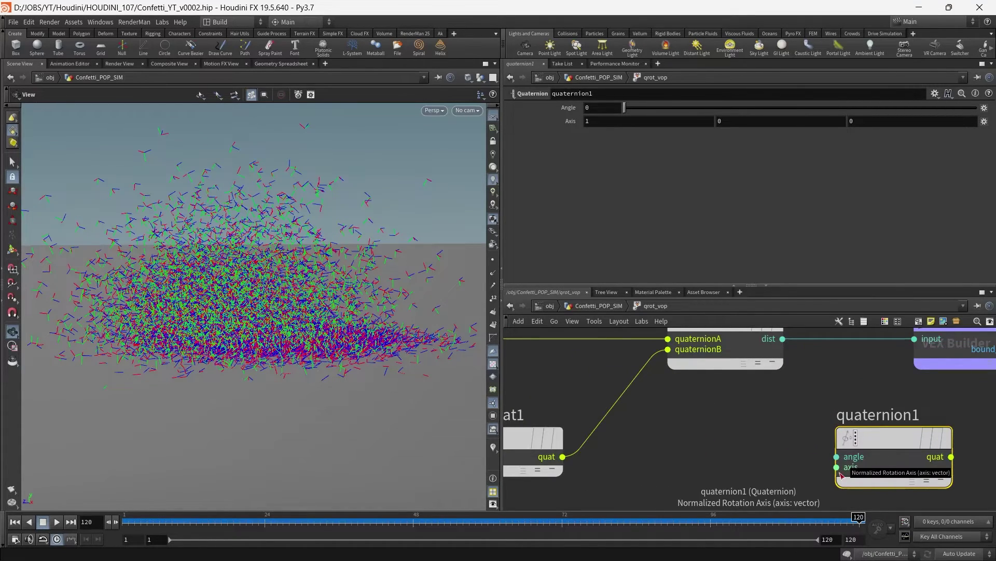
pyautogui.moveTo(995, 452); pyautogui.dragTo(866, 446, button='middle')
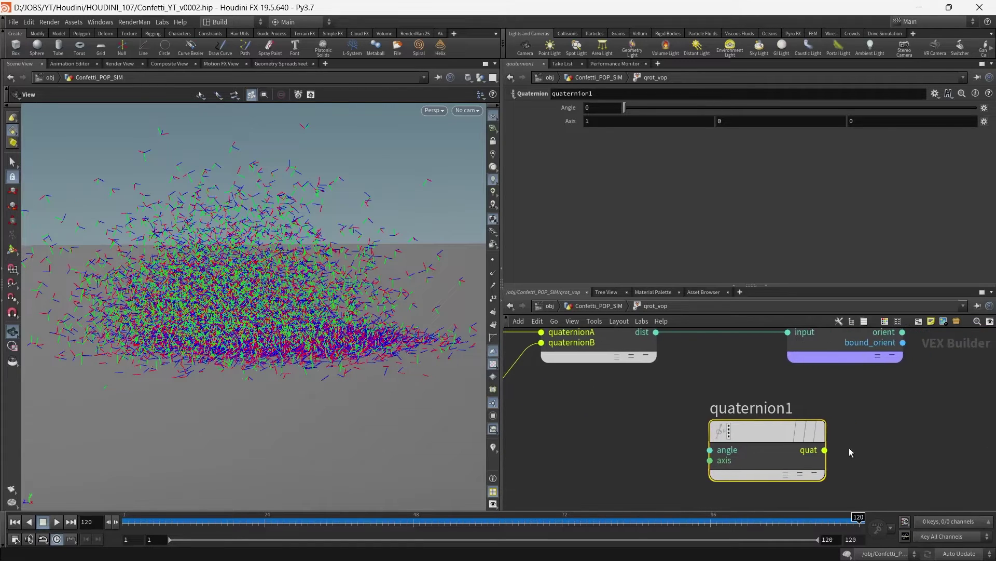
# Wire parm1's parm output into the axis input of quaternion1.
pyautogui.scroll(-3, 882, 442)
pyautogui.moveTo(677, 446); pyautogui.dragTo(812, 431, button='middle')
pyautogui.scroll(3, 611, 461)
pyautogui.click(588, 404)
pyautogui.click(771, 416)
pyautogui.click(538, 392)
pyautogui.scroll(-3, 886, 429)
pyautogui.moveTo(943, 407); pyautogui.dragTo(625, 460, button='middle')
pyautogui.scroll(3, 625, 459)
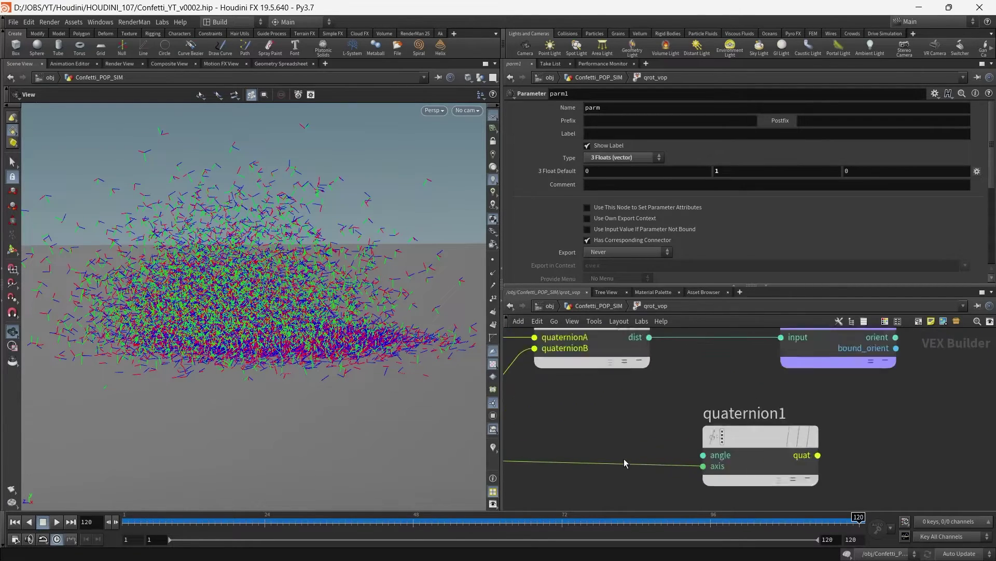
# Wire qdistance1's dist output into the angle input of quaternion1.
pyautogui.moveTo(665, 354); pyautogui.dragTo(643, 393, button='middle')
pyautogui.click(635, 354)
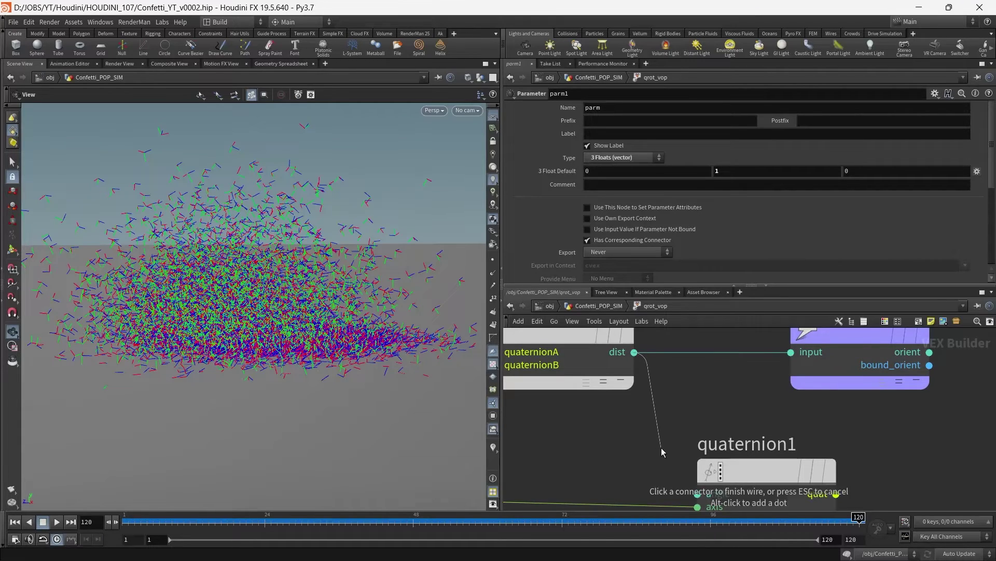
pyautogui.click(678, 459)
pyautogui.scroll(-3, 711, 430)
pyautogui.moveTo(624, 422); pyautogui.dragTo(727, 423, button='middle')
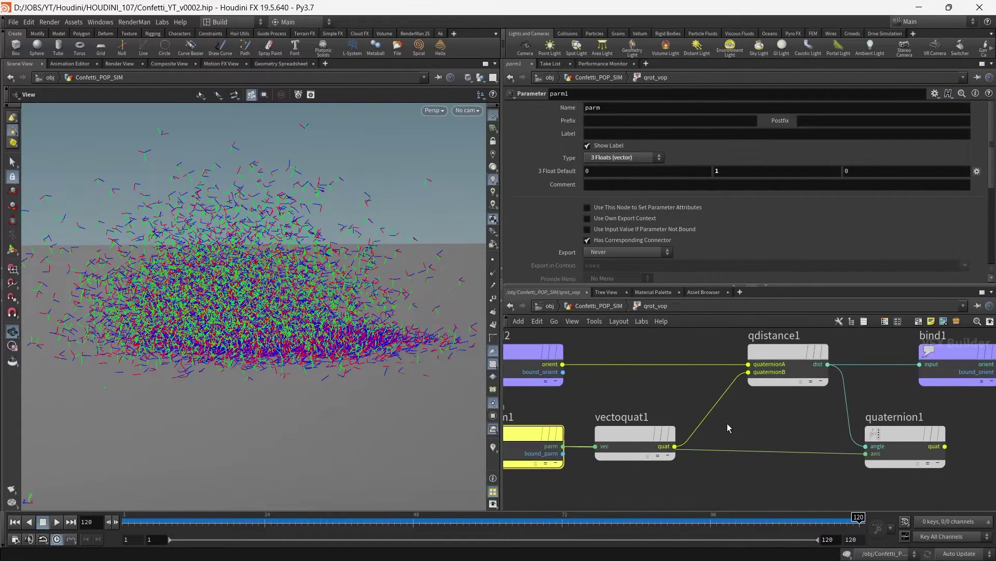
# Review the nodes feeding quaternion1 and move bind1 farther right to make room before it.
pyautogui.click(760, 366)
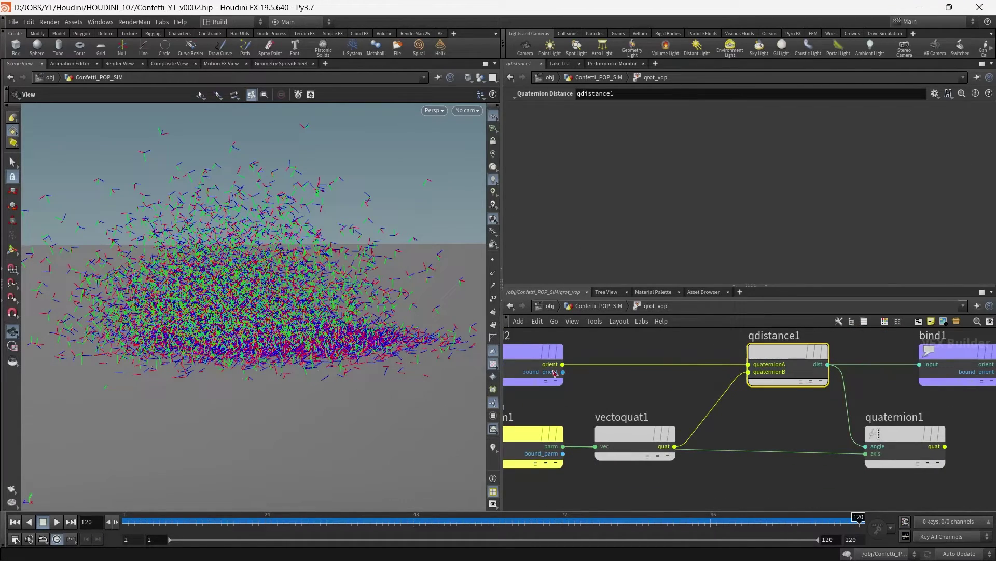
pyautogui.moveTo(555, 372); pyautogui.dragTo(649, 393, button='middle')
pyautogui.click(618, 460)
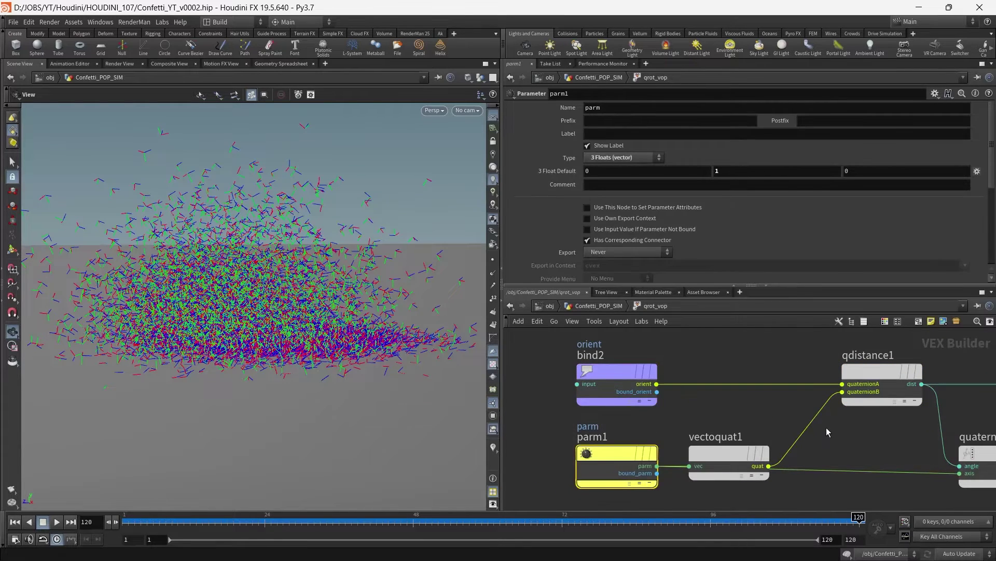
pyautogui.moveTo(826, 428); pyautogui.dragTo(587, 425, button='middle')
pyautogui.moveTo(948, 444); pyautogui.dragTo(827, 418, button='middle')
pyautogui.moveTo(696, 345); pyautogui.dragTo(863, 347)
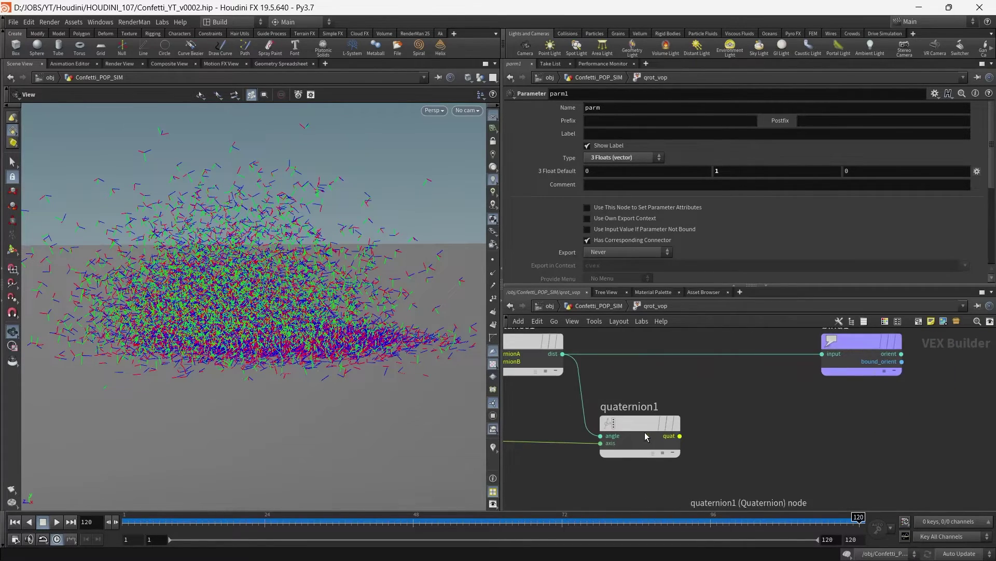
# Wire quaternion1's quat output into the input of bind1, replacing the qdistance1 connection.
pyautogui.moveTo(645, 433); pyautogui.dragTo(645, 421)
pyautogui.moveTo(722, 464); pyautogui.dragTo(768, 475, button='middle')
pyautogui.click(693, 433)
pyautogui.moveTo(747, 421); pyautogui.dragTo(790, 432, button='middle')
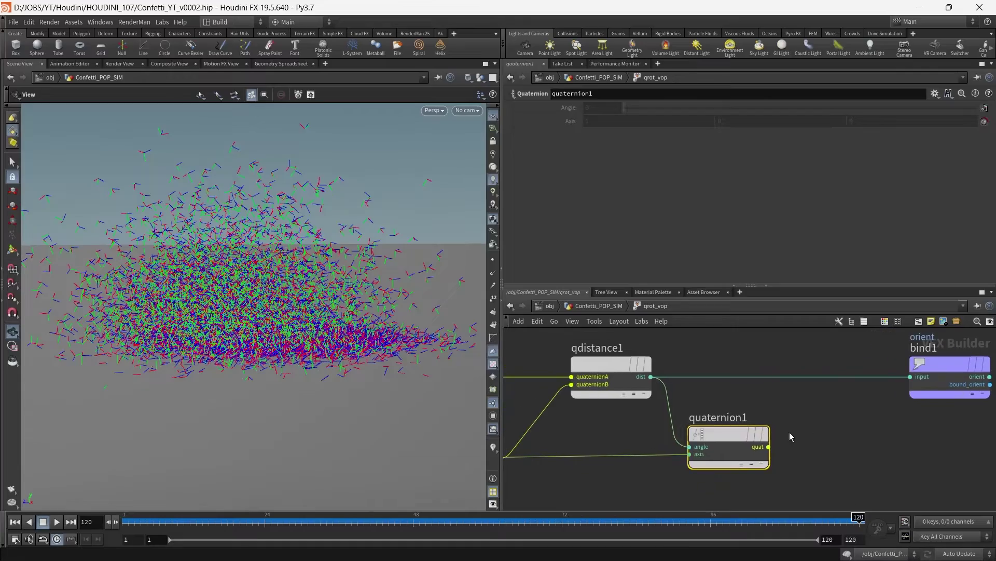
pyautogui.moveTo(768, 446); pyautogui.dragTo(910, 376)
# Inspect the point orientations from above, and compare the displayed results of qrot_vex and qrot_vop in the Confetti_POP_SIM network.
pyautogui.moveTo(223, 348); pyautogui.dragTo(228, 419)
pyautogui.scroll(-5, 254, 369)
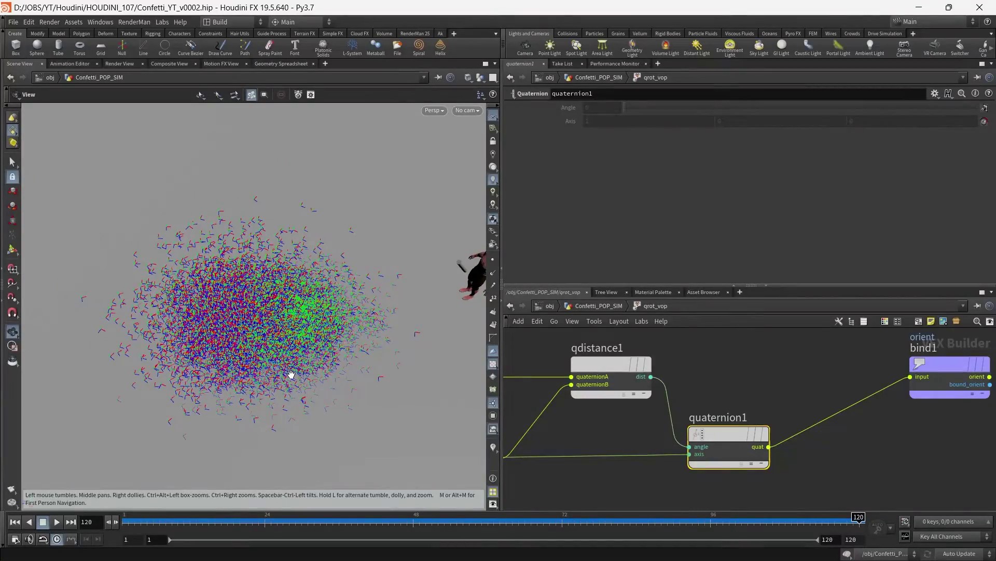
pyautogui.moveTo(292, 374)
pyautogui.mouseDown()
pyautogui.moveTo(276, 224)
pyautogui.moveTo(296, 375)
pyautogui.mouseUp()
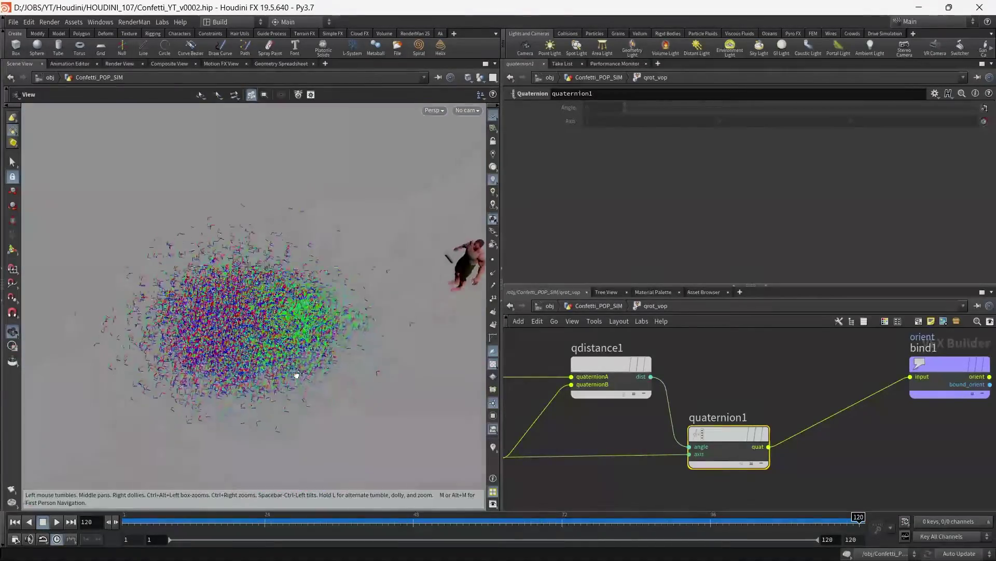
pyautogui.scroll(3, 293, 376)
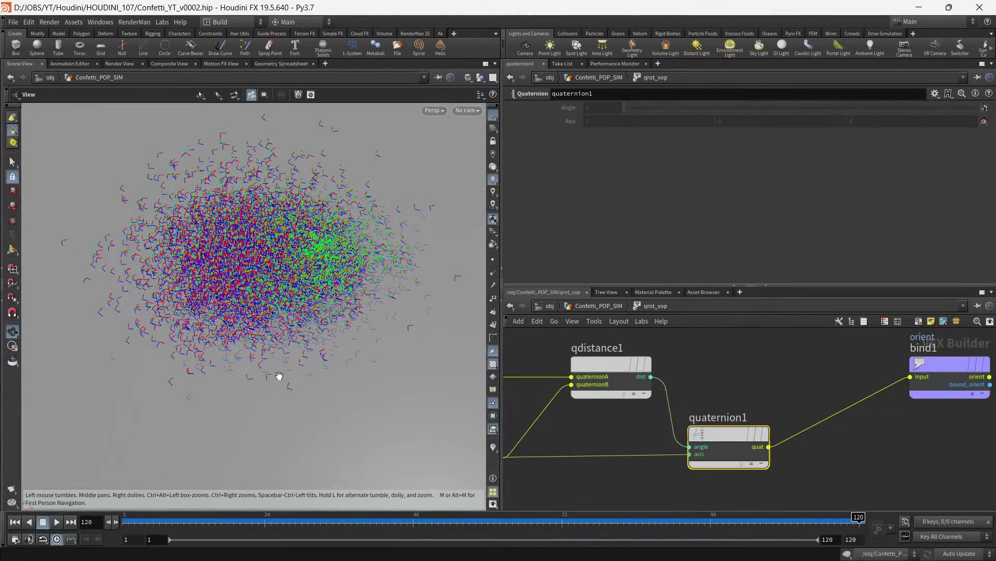
pyautogui.scroll(4, 280, 373)
pyautogui.moveTo(216, 321); pyautogui.dragTo(253, 327)
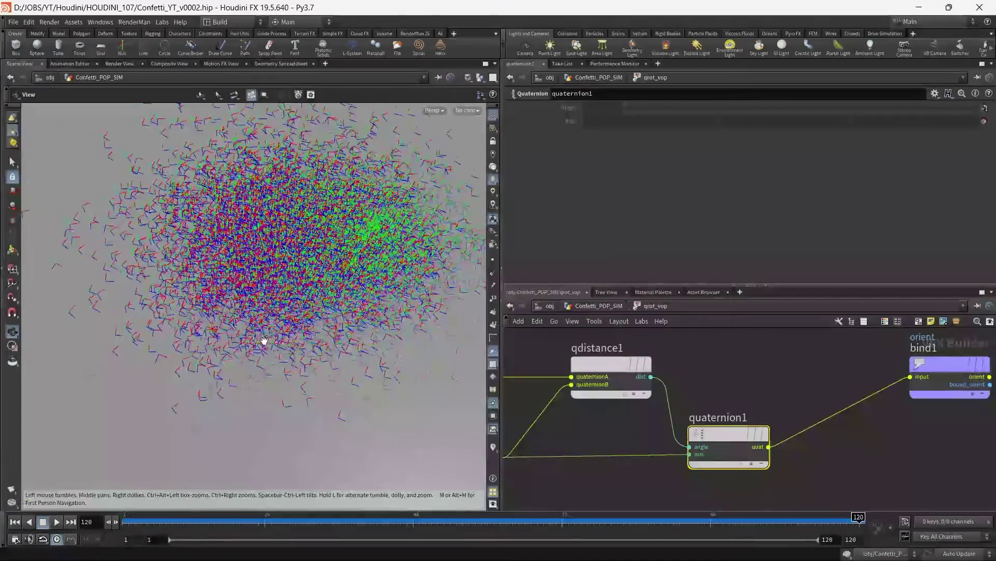
pyautogui.click(599, 305)
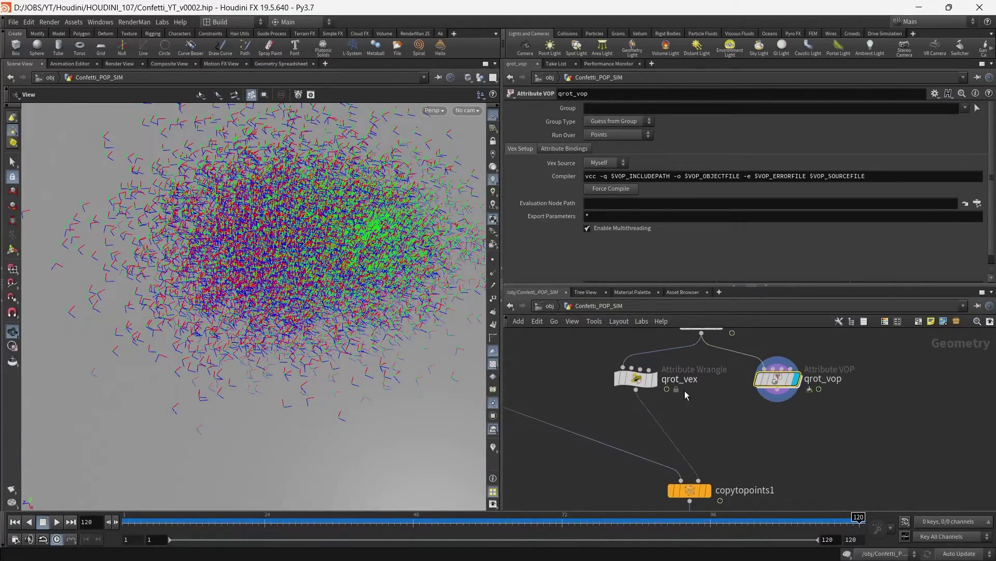
pyautogui.click(653, 379)
pyautogui.click(799, 380)
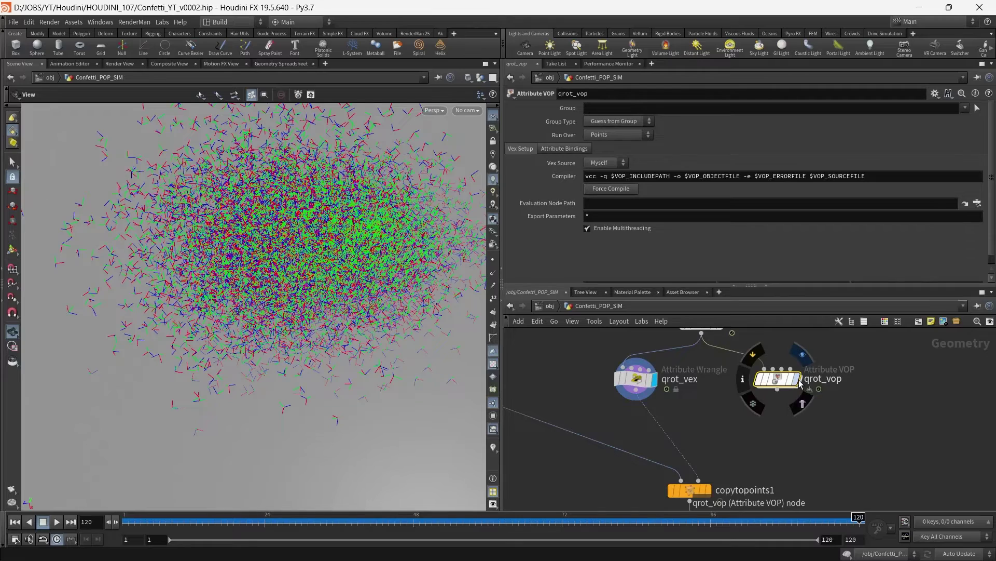
pyautogui.click(658, 382)
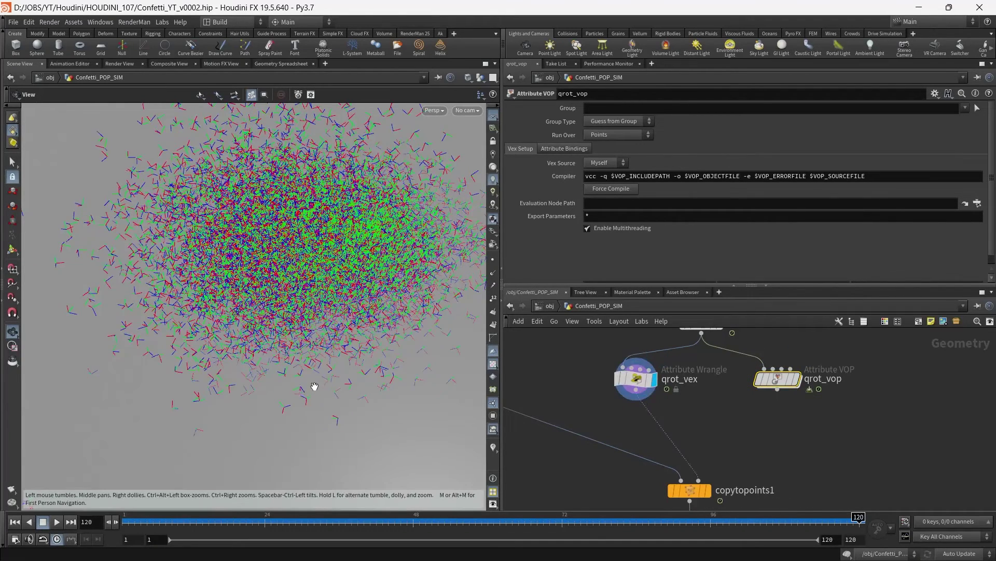
pyautogui.click(794, 380)
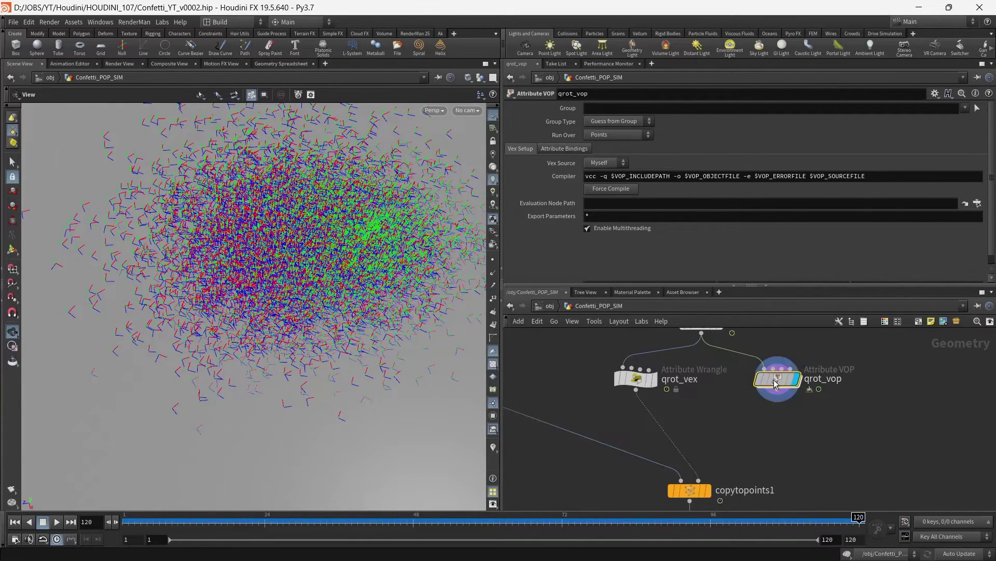
# Add a Rotate by Quaternion node inside qrot_vop and insert it on the wire between quaternion1 and bind1.
pyautogui.doubleClick(794, 382)
pyautogui.press('Tab')
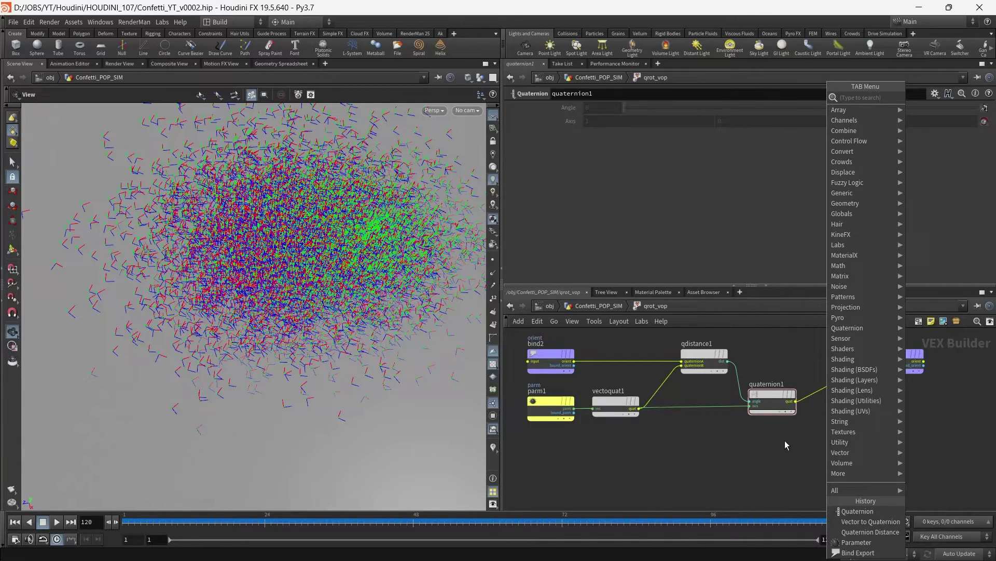
pyautogui.press('Tab')
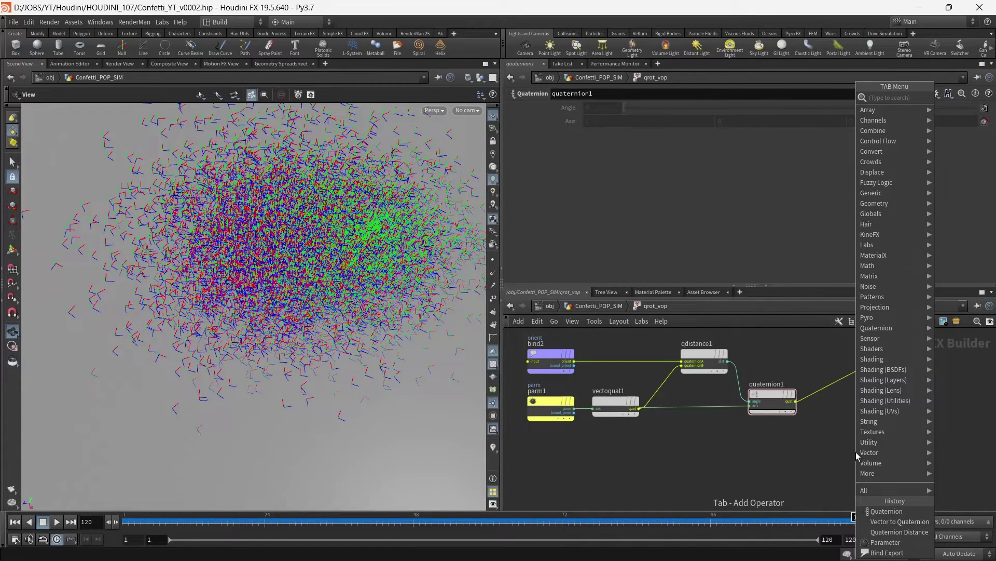
pyautogui.write('qro')
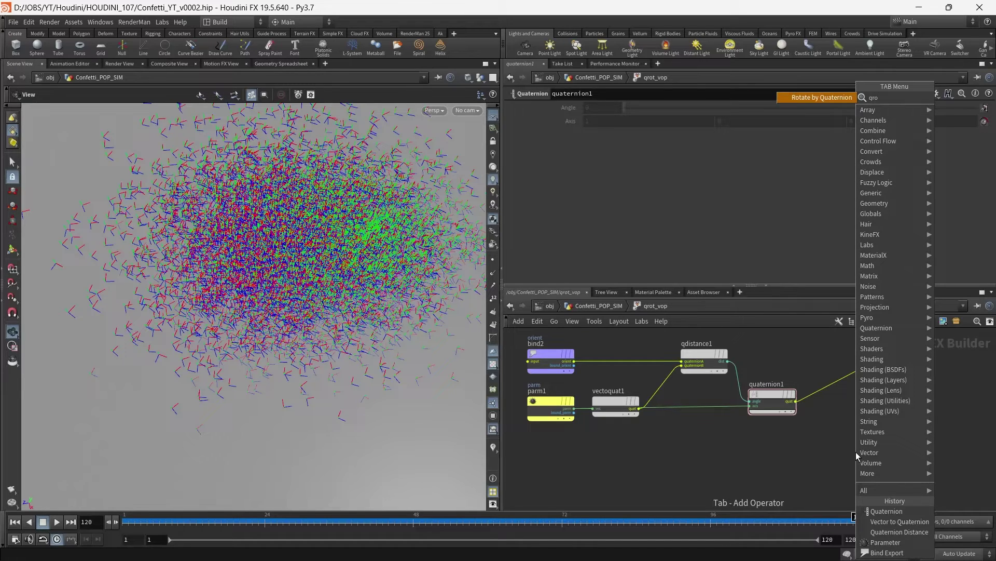
pyautogui.press('Return')
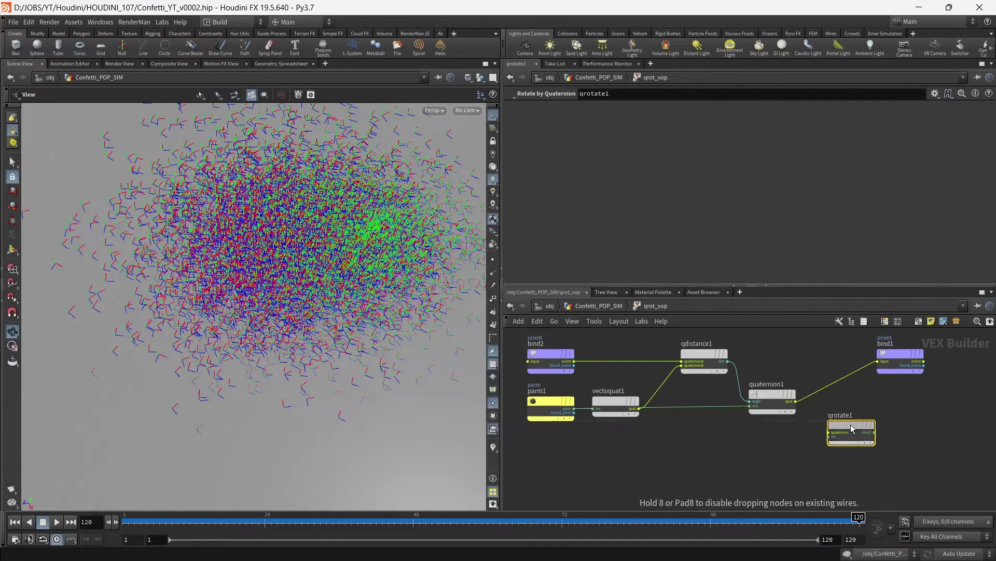
pyautogui.click(853, 428)
pyautogui.scroll(4, 822, 432)
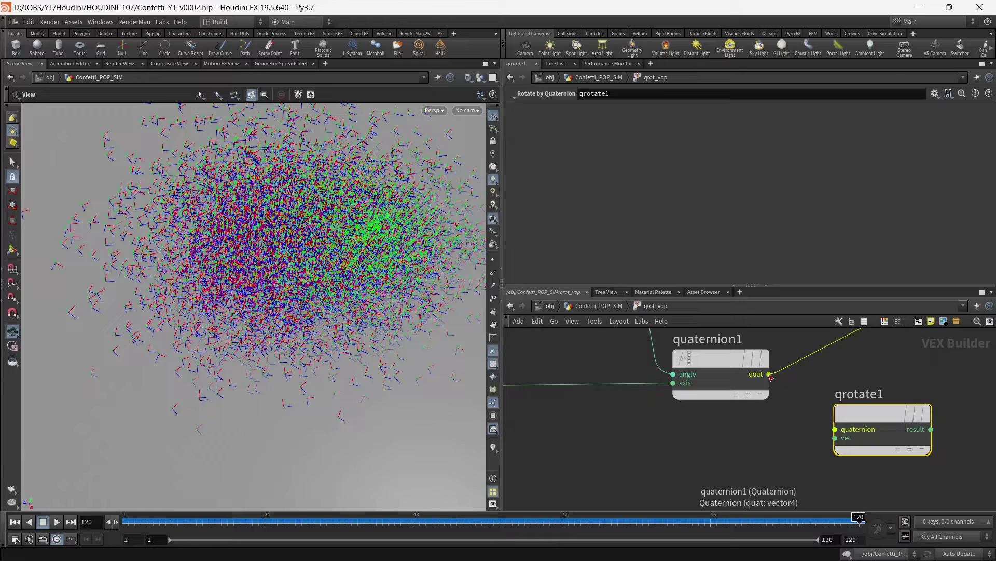
pyautogui.moveTo(882, 422); pyautogui.dragTo(900, 366)
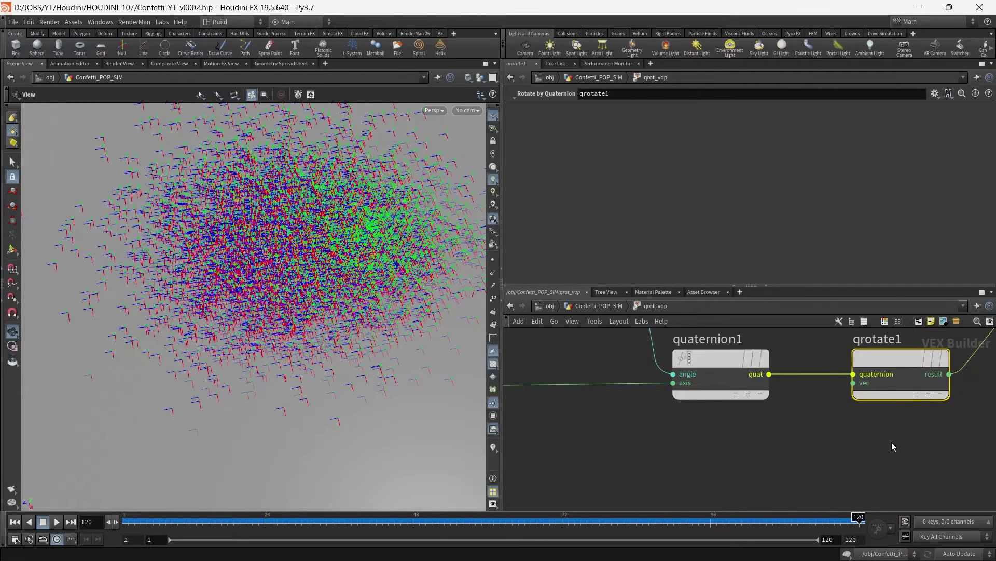
# Wire parm1's parm output into the vec input of qrotate1, and move qrotate1 lower in the network.
pyautogui.click(854, 384)
pyautogui.scroll(-4, 901, 446)
pyautogui.scroll(5, 732, 376)
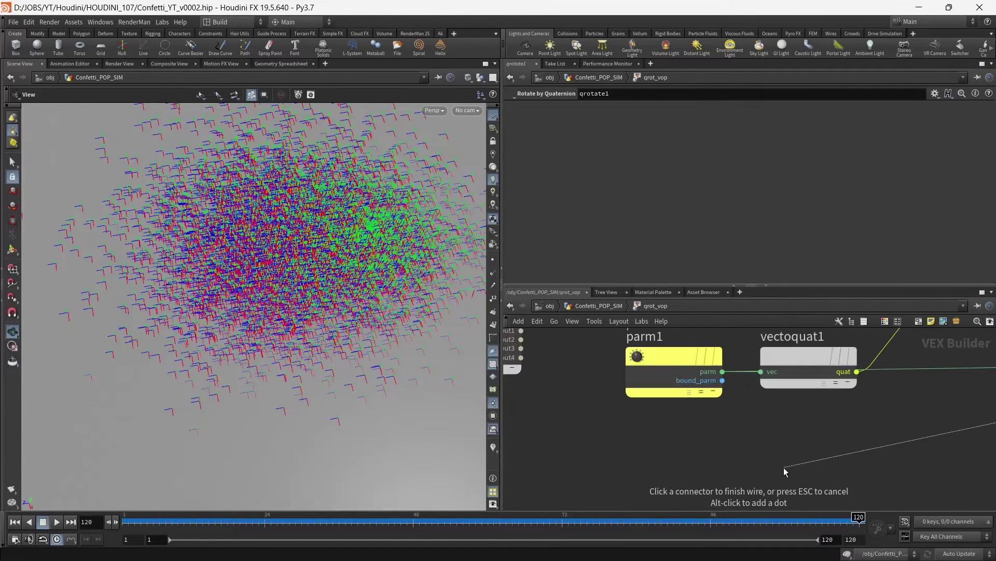
pyautogui.click(722, 371)
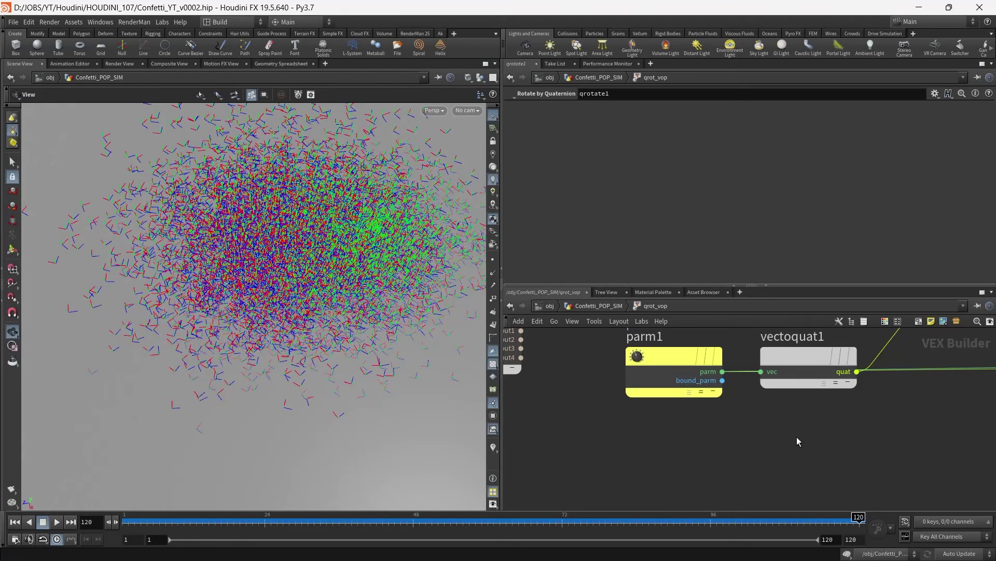
pyautogui.scroll(-4, 796, 437)
pyautogui.moveTo(796, 437); pyautogui.dragTo(567, 479, button='middle')
pyautogui.scroll(4, 742, 477)
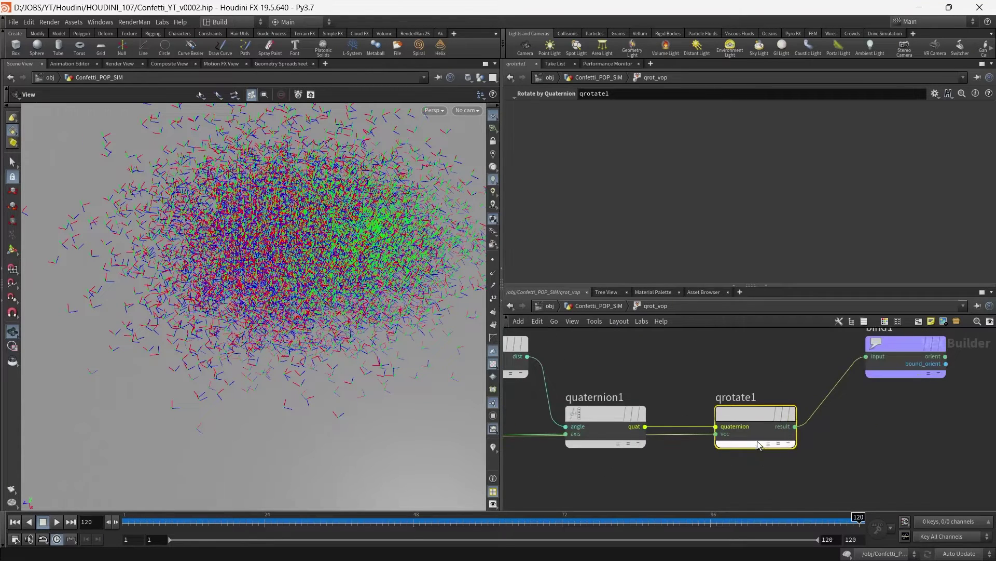
pyautogui.moveTo(758, 445); pyautogui.dragTo(764, 495)
# Compare the orientations by feeding bind1 directly from quaternion1, and reconnect qrotate1's result output to bind1.
pyautogui.click(645, 426)
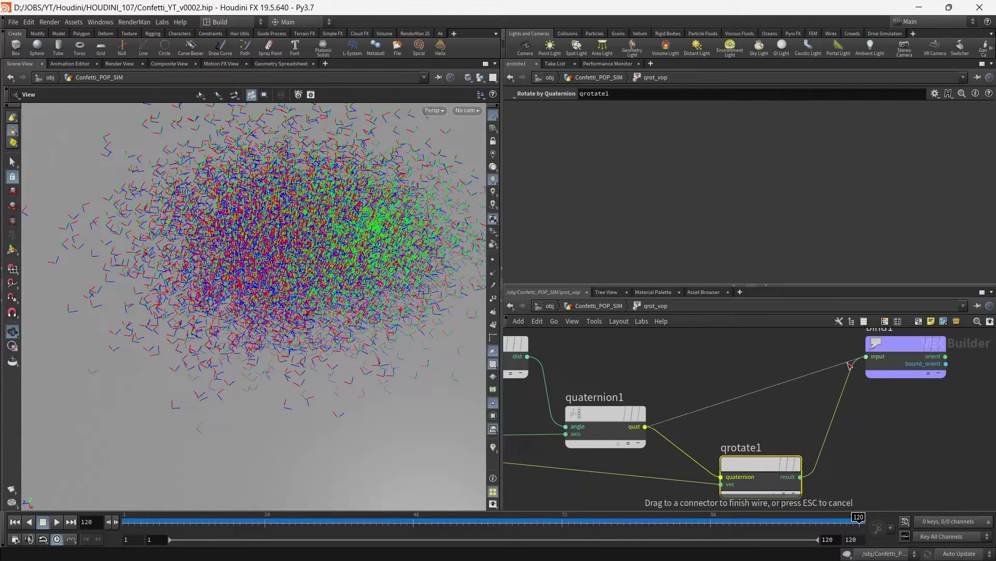
pyautogui.click(866, 356)
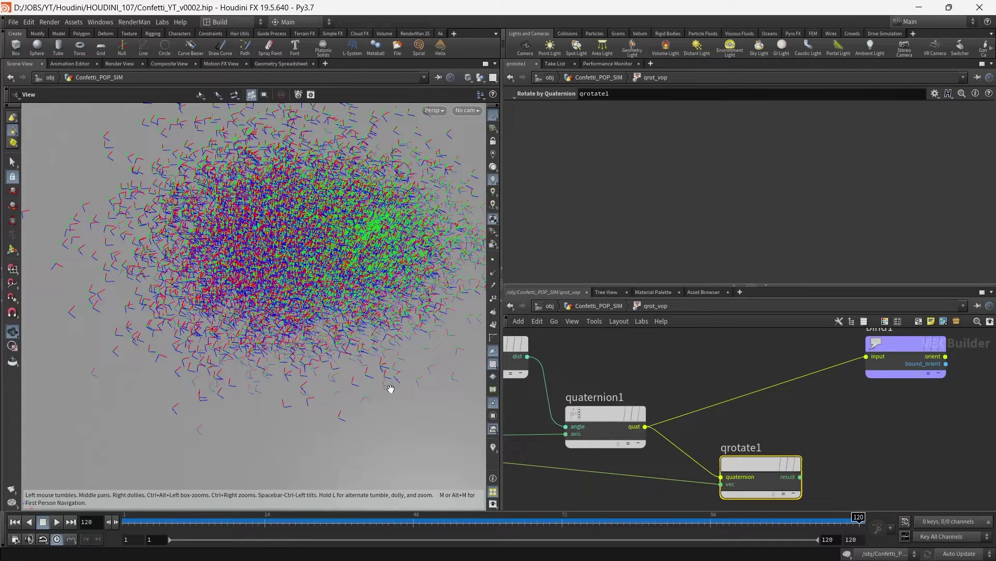
pyautogui.click(867, 356)
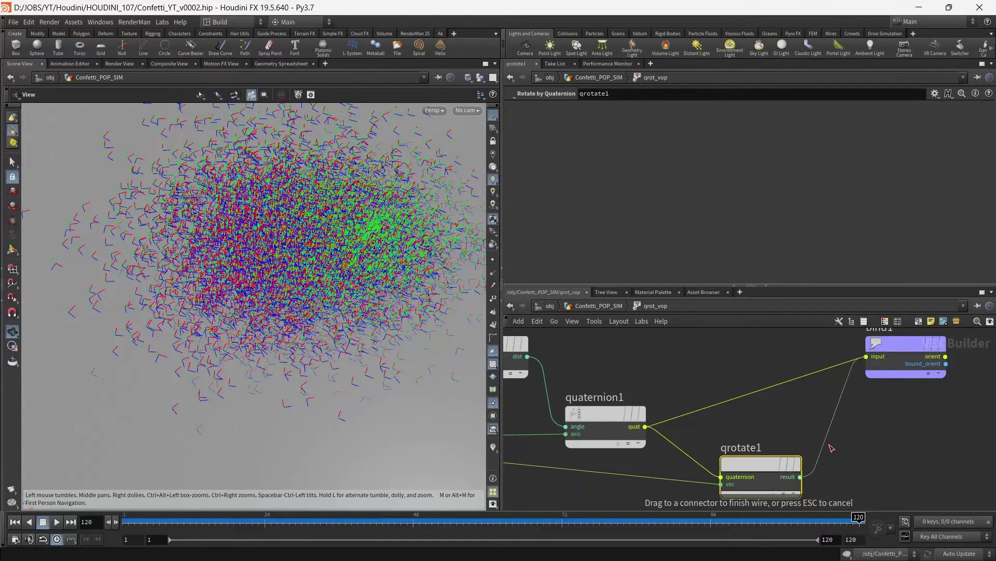
pyautogui.click(827, 453)
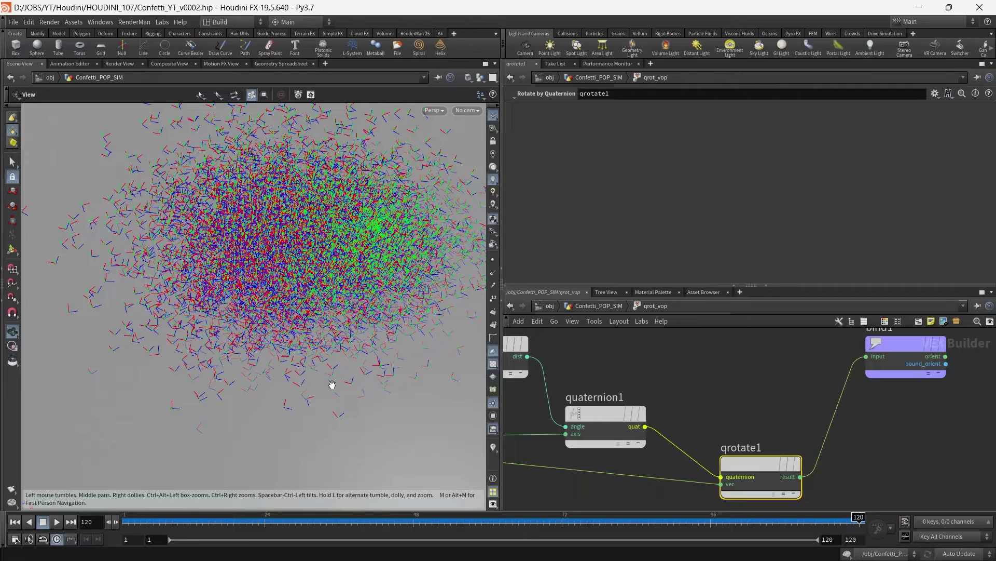
# Move parm1 below vectoquat1 to separate the wires, and review the connections through quaternion1 and qrotate1.
pyautogui.scroll(-3, 765, 378)
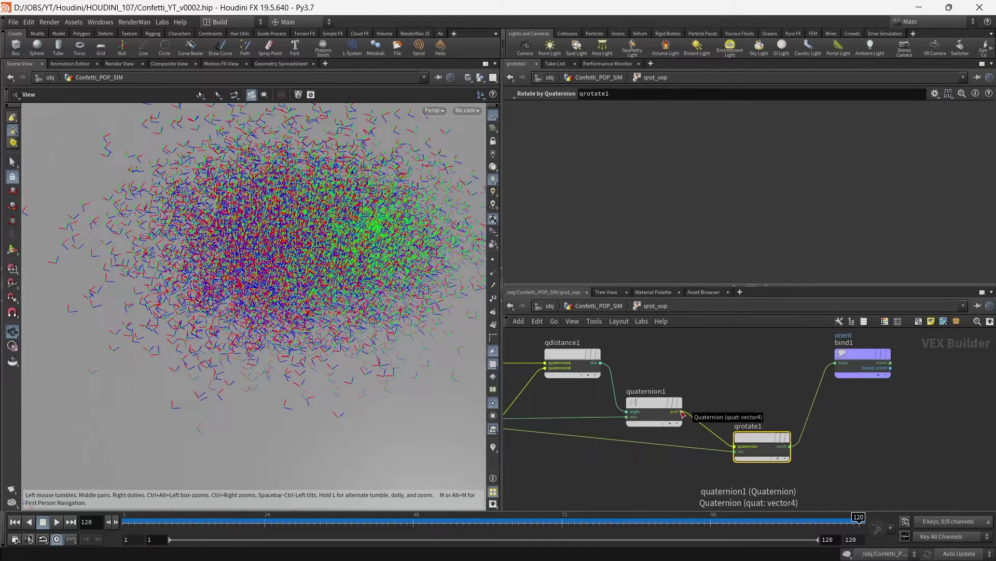
pyautogui.moveTo(752, 439); pyautogui.dragTo(850, 382, button='middle')
pyautogui.moveTo(802, 399)
pyautogui.scroll(-1, 801, 399)
pyautogui.click(547, 430)
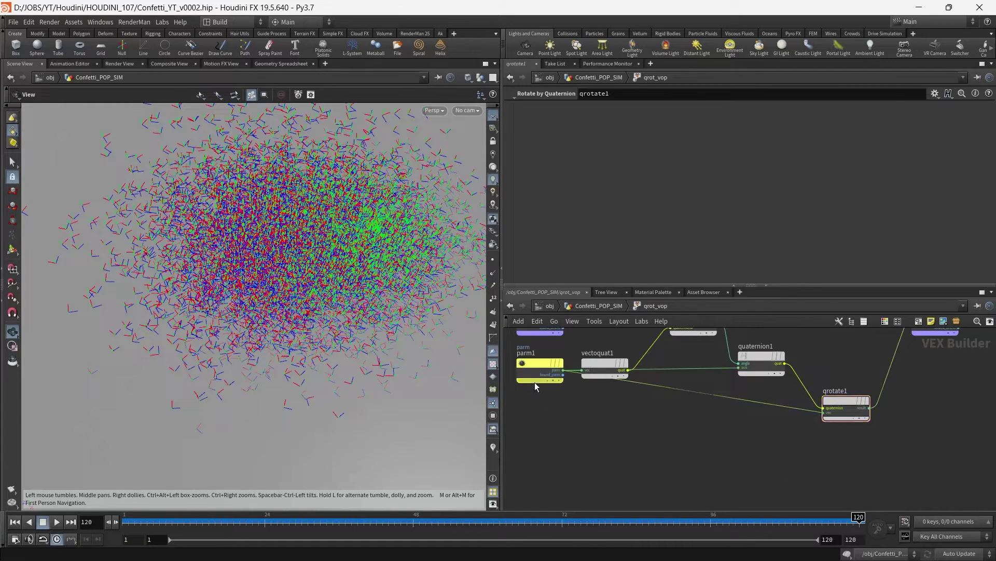
pyautogui.moveTo(535, 379); pyautogui.dragTo(536, 425)
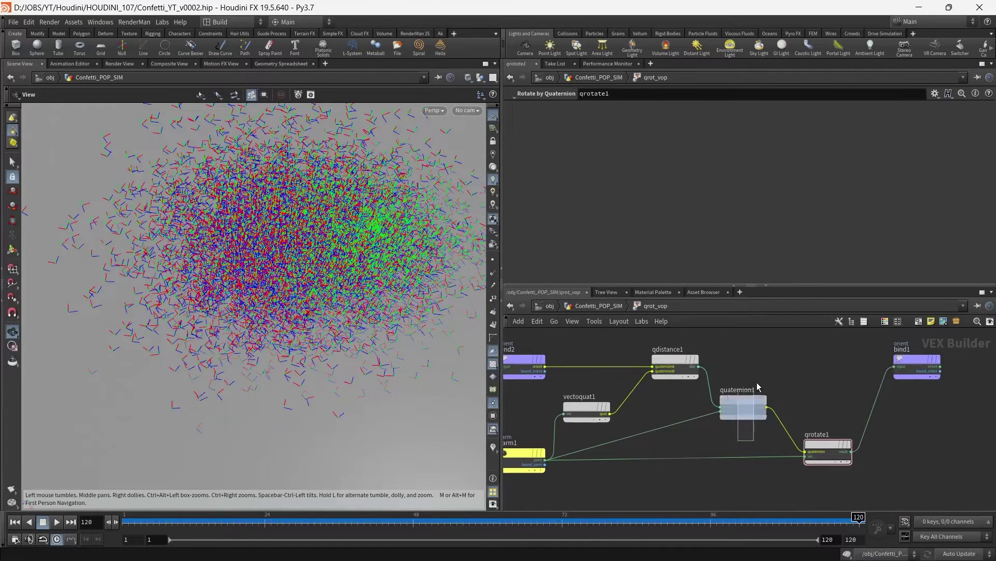
pyautogui.click(743, 400)
pyautogui.scroll(2, 805, 402)
pyautogui.moveTo(815, 413); pyautogui.dragTo(797, 382, button='middle')
pyautogui.click(806, 440)
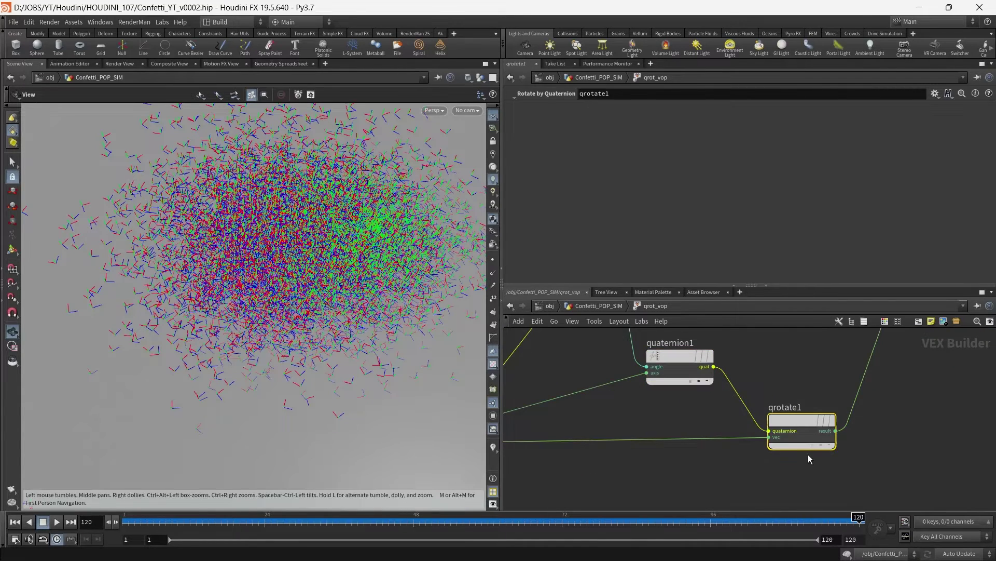
pyautogui.scroll(-2, 792, 398)
pyautogui.scroll(2, 771, 431)
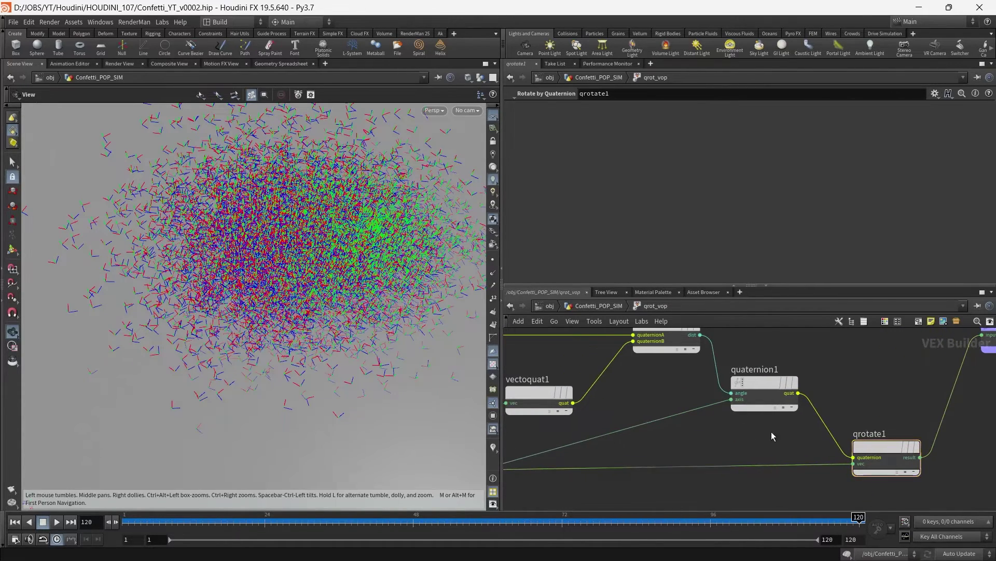
# Return to the Confetti_POP_SIM network and alternate the display between qrot_vex and qrot_vop to compare their orientations.
pyautogui.press('u')
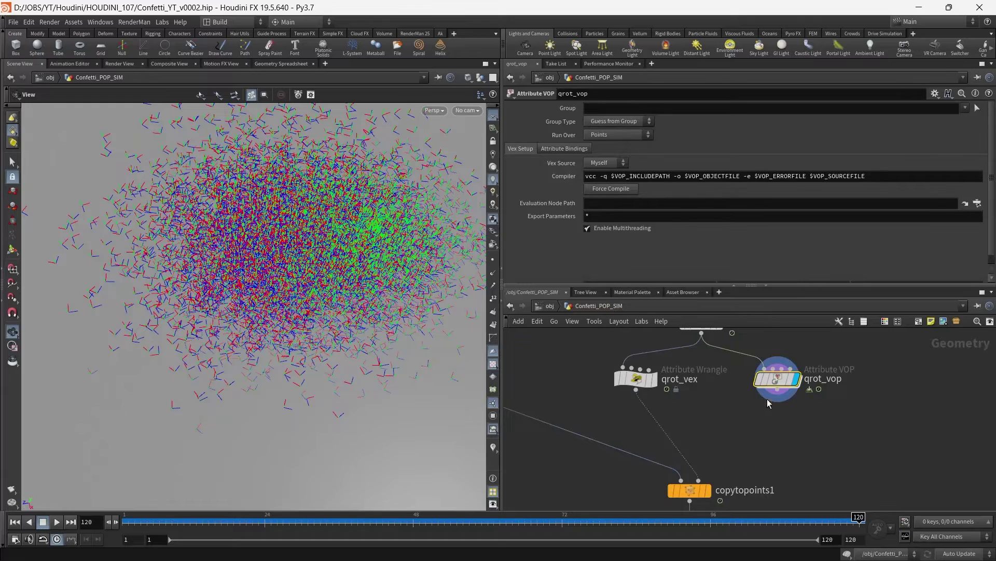
pyautogui.click(661, 355)
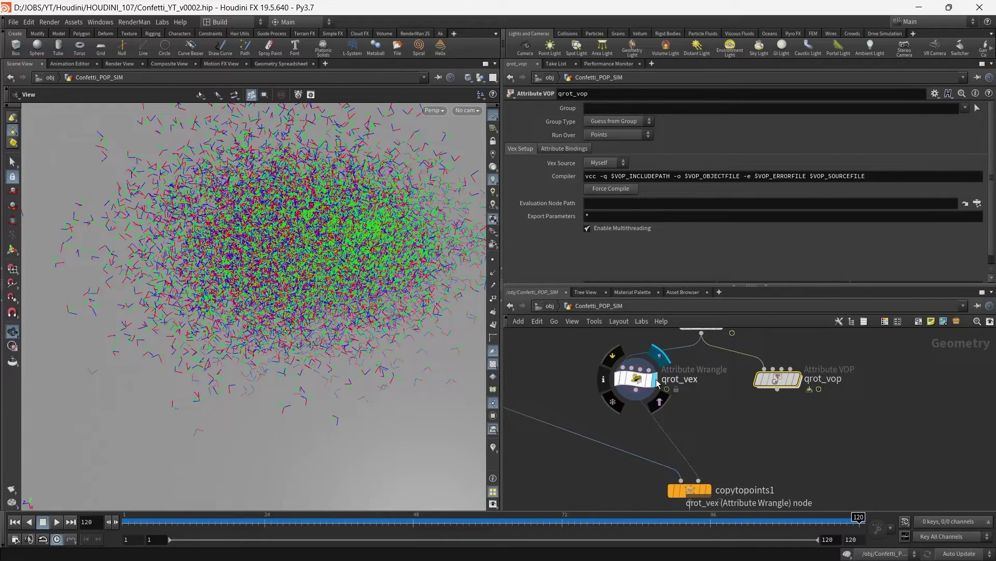
pyautogui.click(796, 385)
pyautogui.click(659, 384)
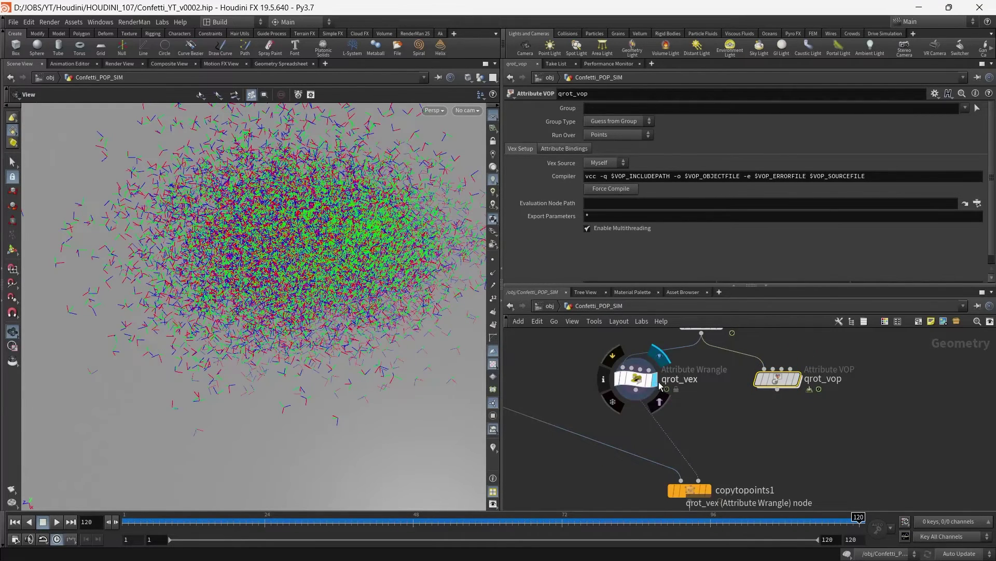
pyautogui.click(796, 380)
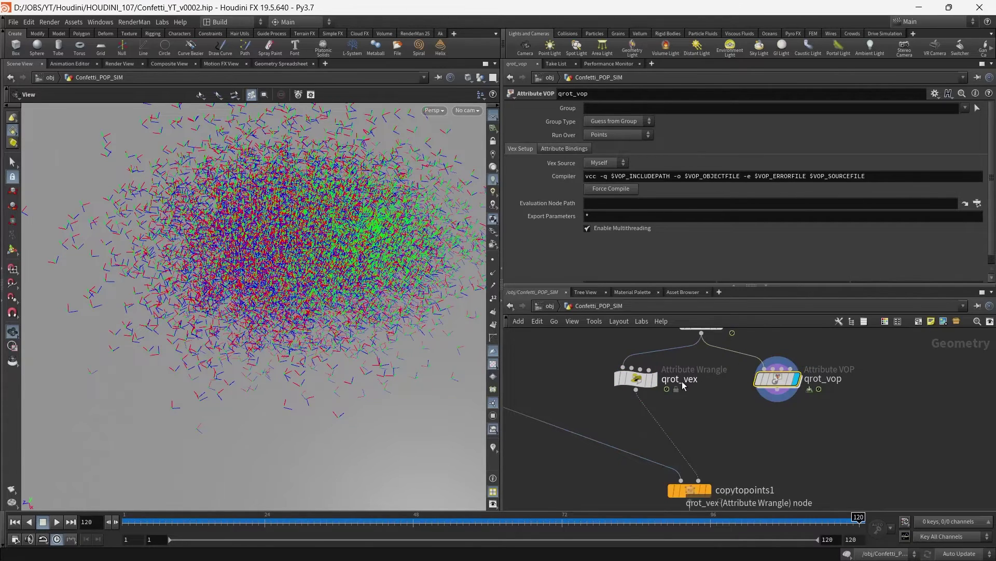
pyautogui.click(653, 379)
pyautogui.click(794, 379)
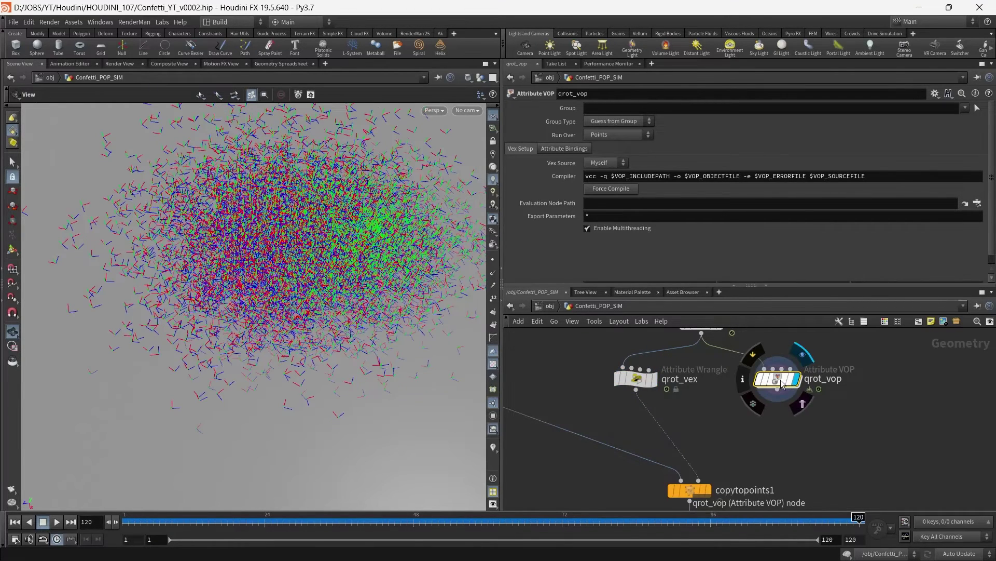
# Inside qrot_vop, insert a Degrees to Radians node between qdistance1's dist output and quaternion1's angle input.
pyautogui.doubleClick(782, 383)
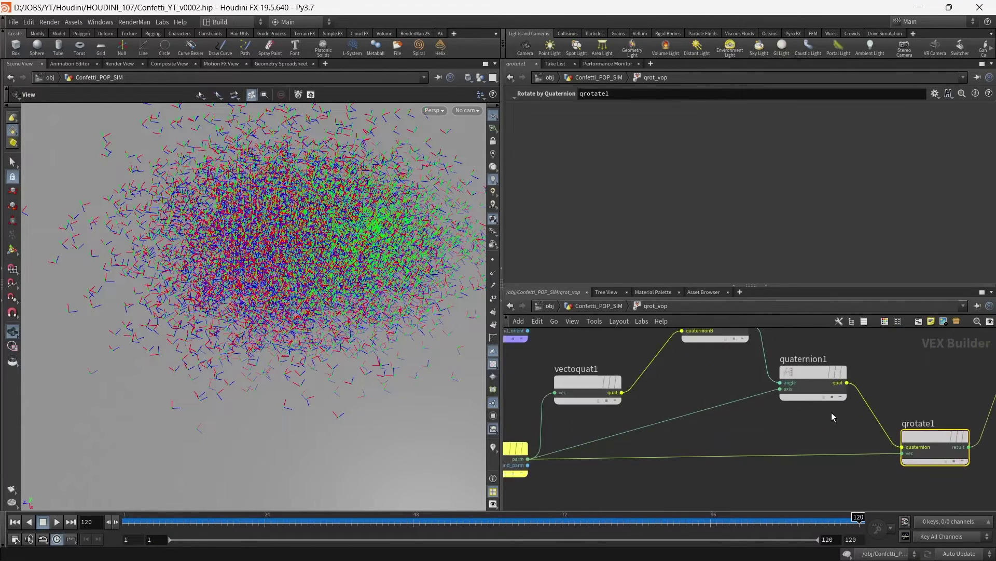
pyautogui.moveTo(832, 412); pyautogui.dragTo(765, 425, button='middle')
pyautogui.moveTo(690, 428); pyautogui.dragTo(739, 429, button='middle')
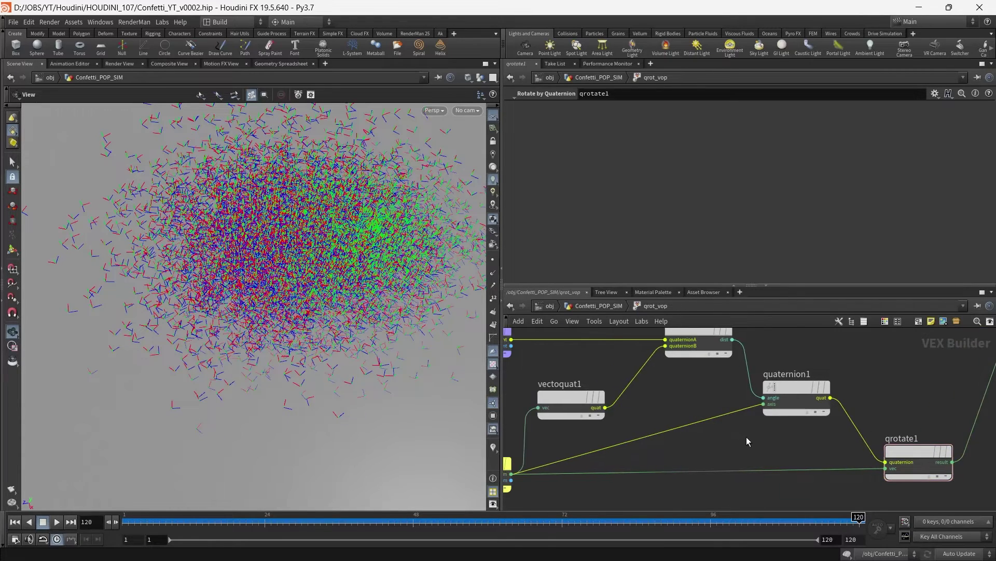
pyautogui.press('Tab')
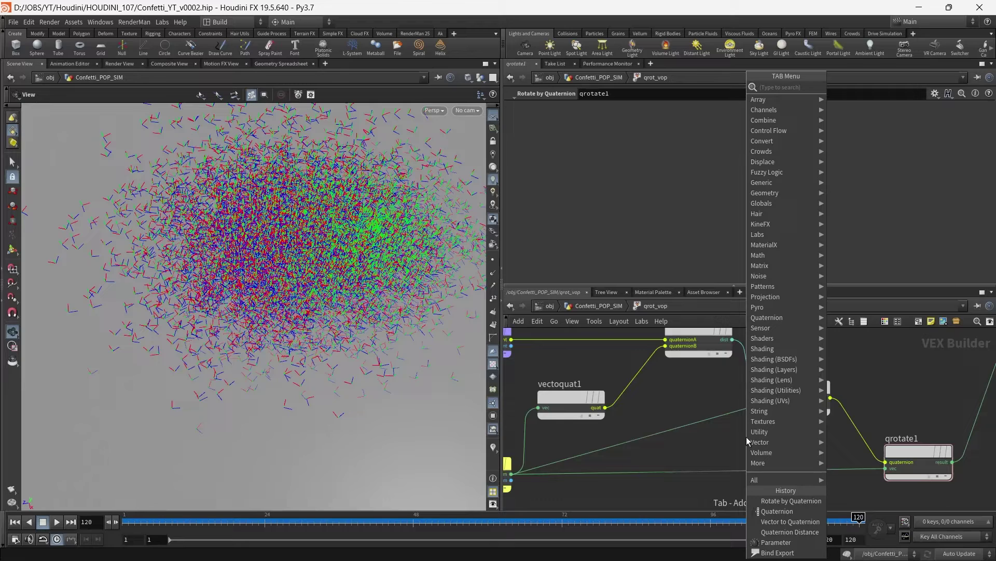
pyautogui.write('det')
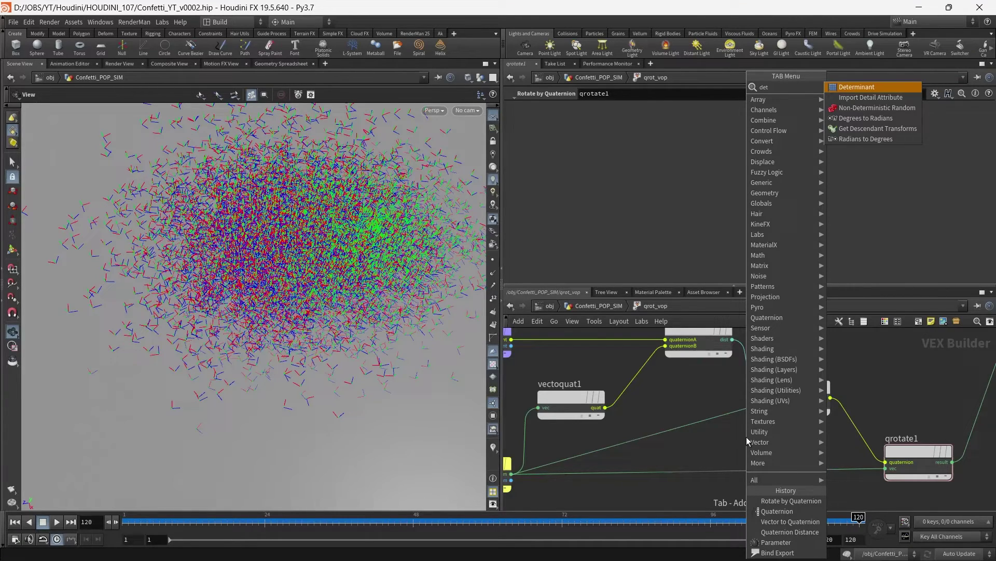
pyautogui.press('Down')
pyautogui.press('Down')
pyautogui.press('Down')
pyautogui.press('Down')
pyautogui.press('Down')
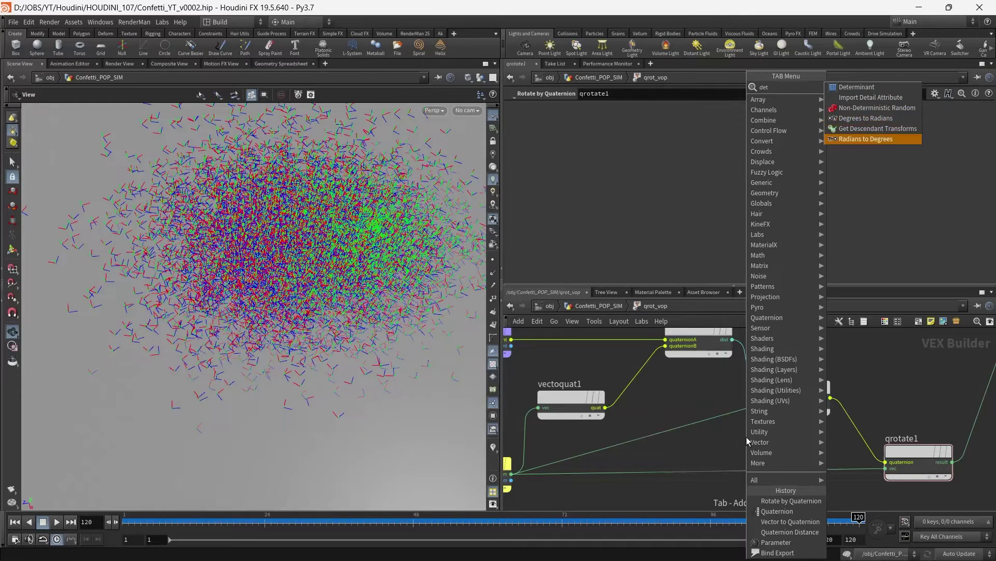
pyautogui.press('Up')
pyautogui.press('Up')
pyautogui.press('Return')
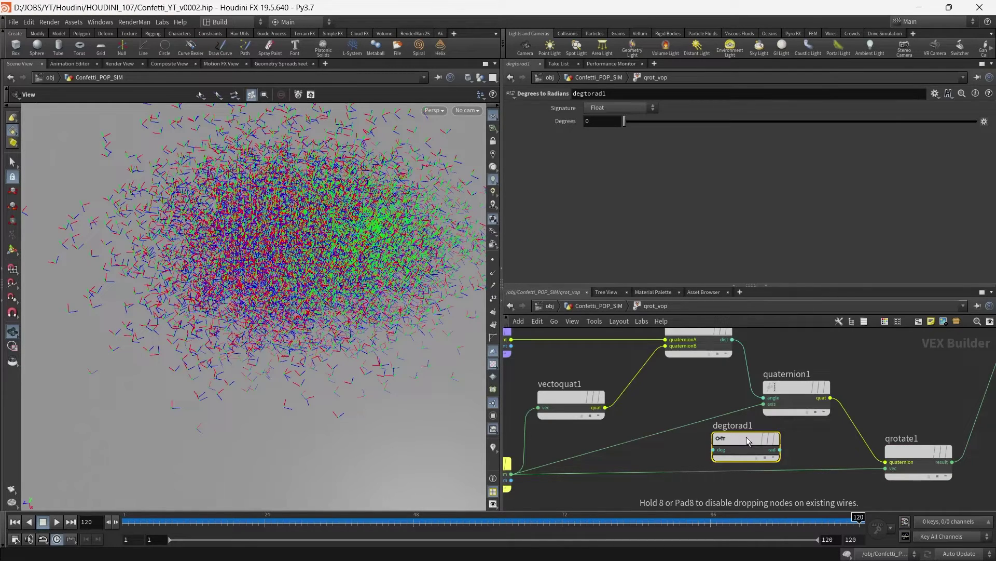
pyautogui.click(760, 368)
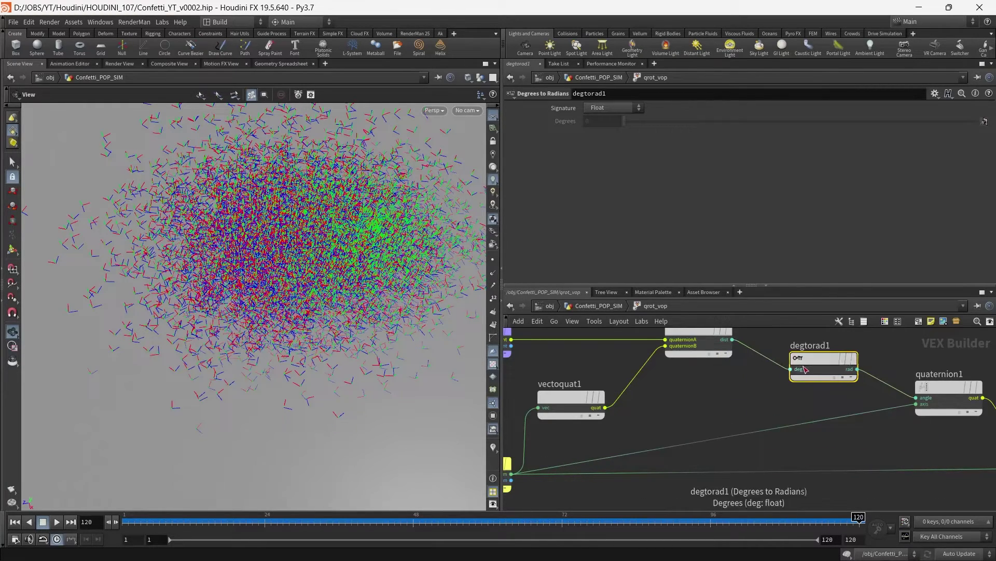
pyautogui.moveTo(814, 363); pyautogui.dragTo(807, 363)
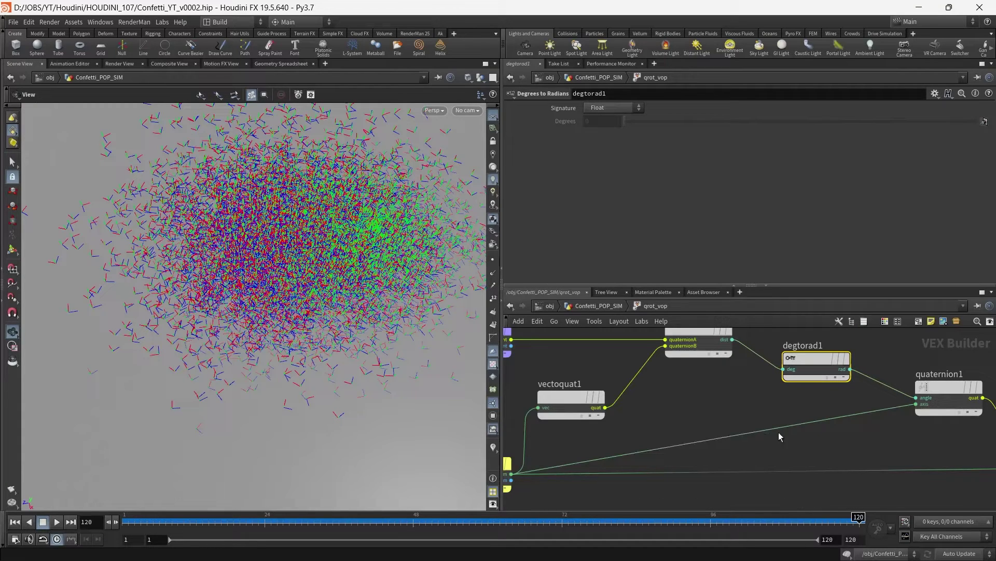
pyautogui.press('Tab')
pyautogui.write('ran')
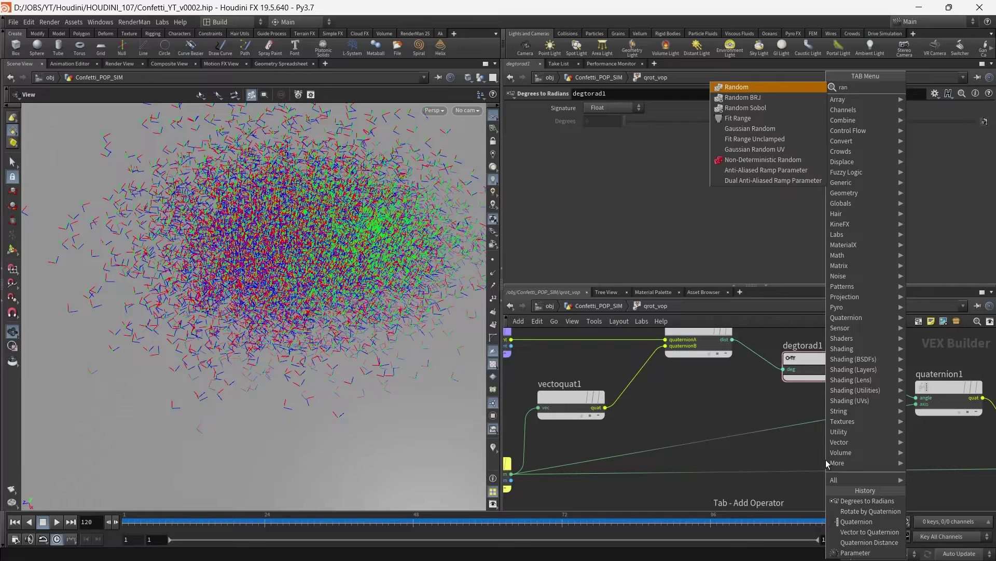
pyautogui.press('BackSpace')
pyautogui.press('BackSpace')
pyautogui.write('e')
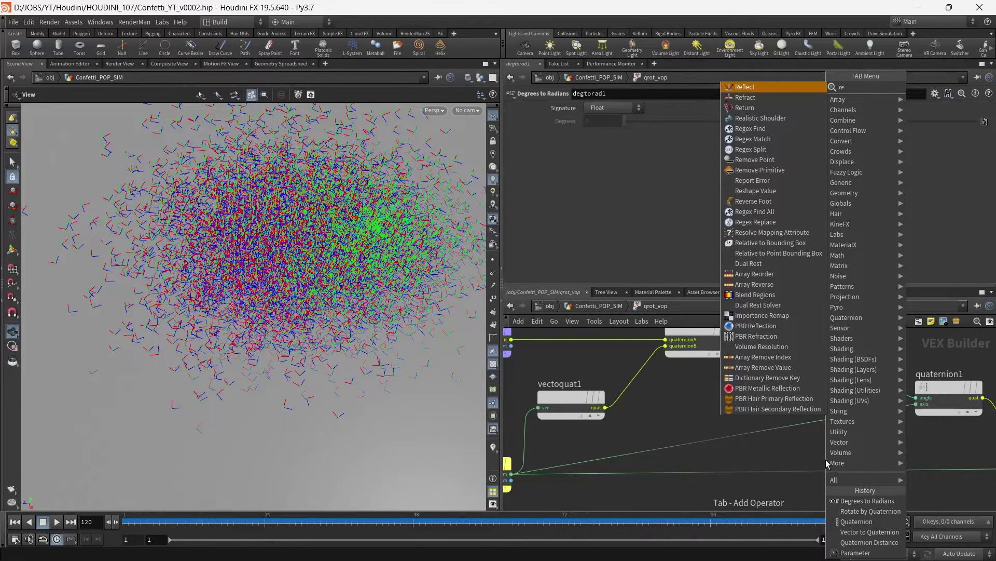
pyautogui.press('BackSpace')
pyautogui.press('BackSpace')
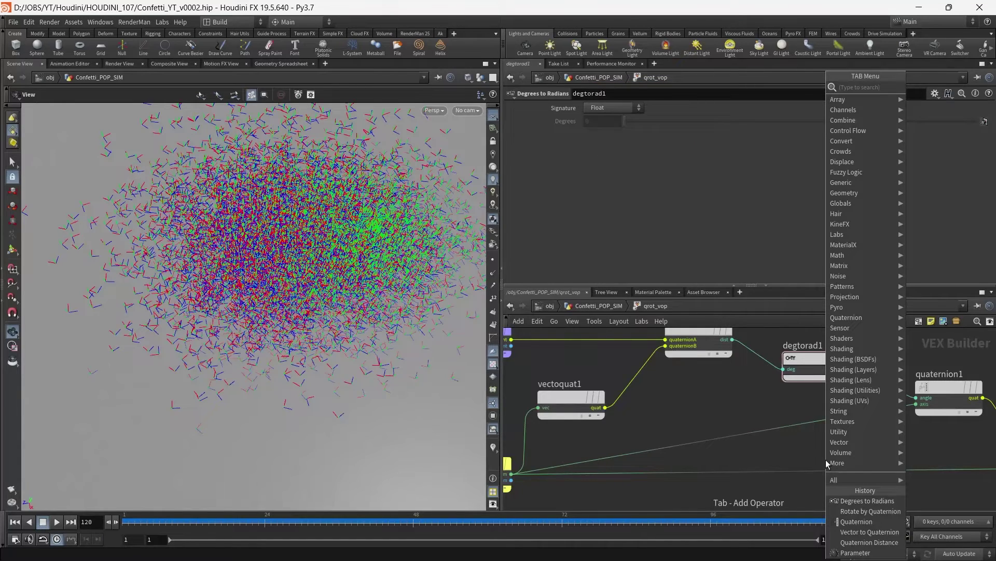
pyautogui.click(789, 452)
# Replace degtorad1 with a Radians to Degrees node between qdistance1 and quaternion1's angle input.
pyautogui.moveTo(805, 450); pyautogui.dragTo(764, 450, button='middle')
pyautogui.press('Tab')
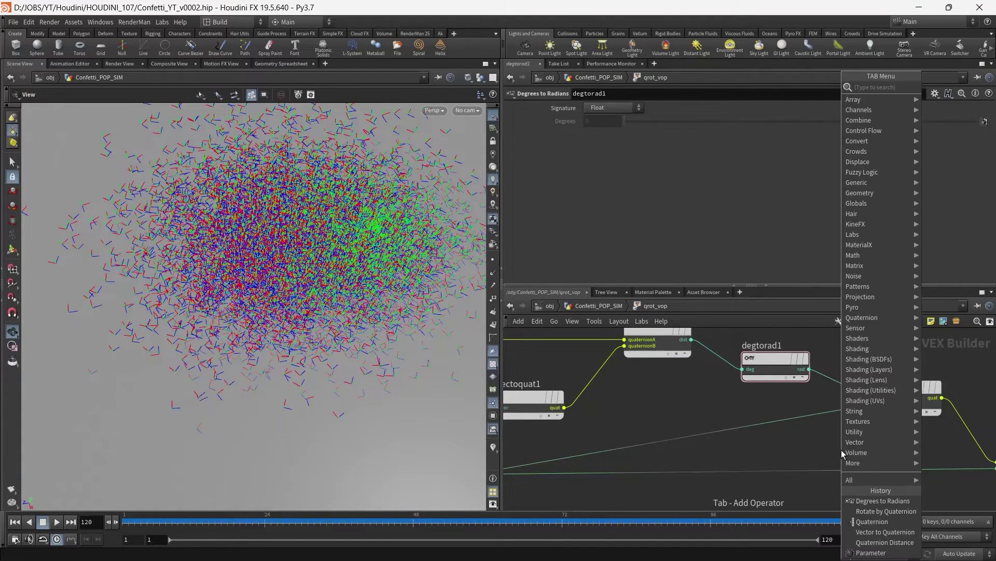
pyautogui.write('det')
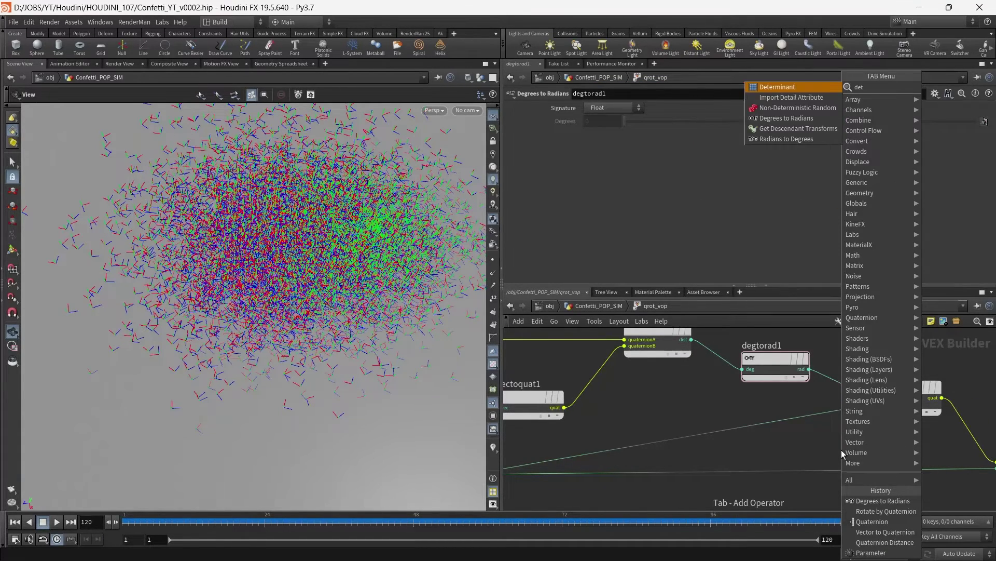
pyautogui.press('Up')
pyautogui.press('Return')
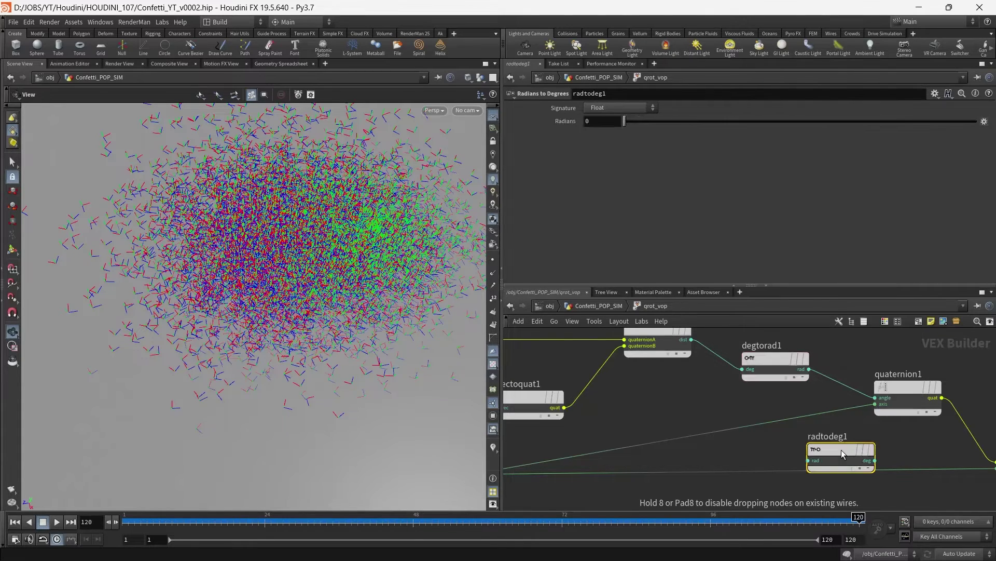
pyautogui.click(776, 358)
pyautogui.press('Delete')
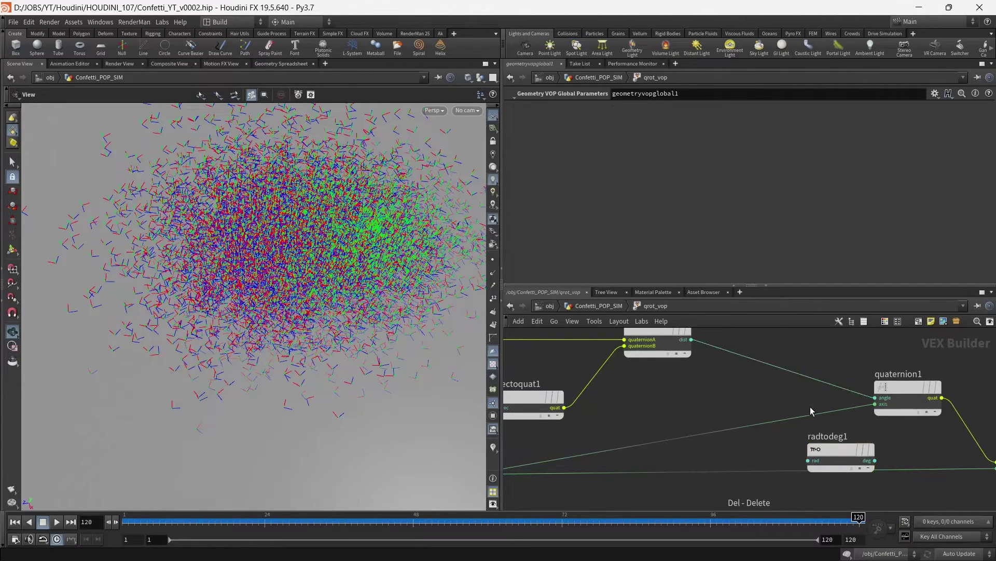
pyautogui.moveTo(839, 455); pyautogui.dragTo(785, 359)
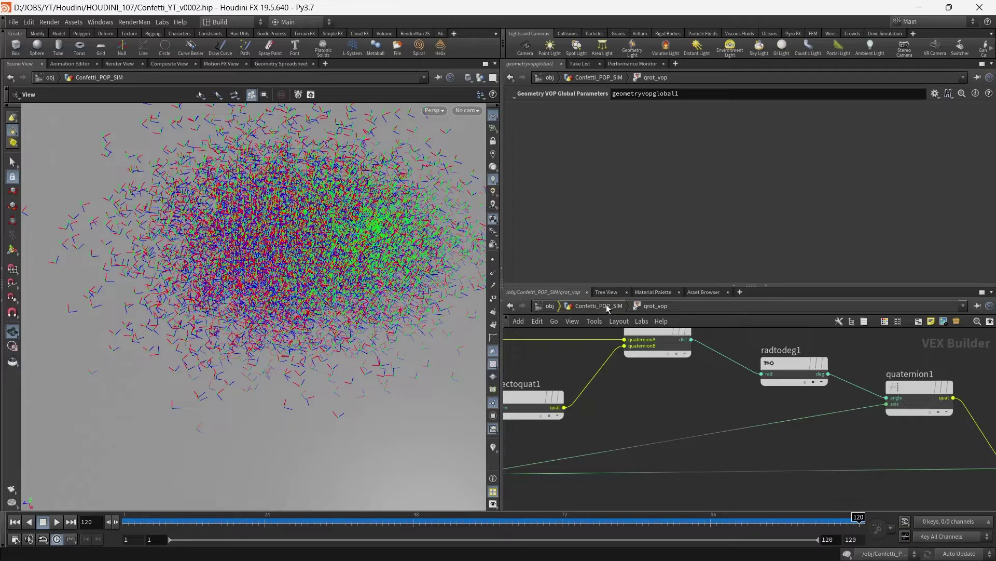
# Delete radtodeg1 from the connection between qdistance1 and quaternion1.
pyautogui.press('u')
pyautogui.doubleClick(783, 384)
pyautogui.scroll(-3, 839, 392)
pyautogui.moveTo(833, 398); pyautogui.dragTo(778, 409, button='middle')
pyautogui.scroll(1, 778, 409)
pyautogui.moveTo(697, 409); pyautogui.dragTo(763, 367)
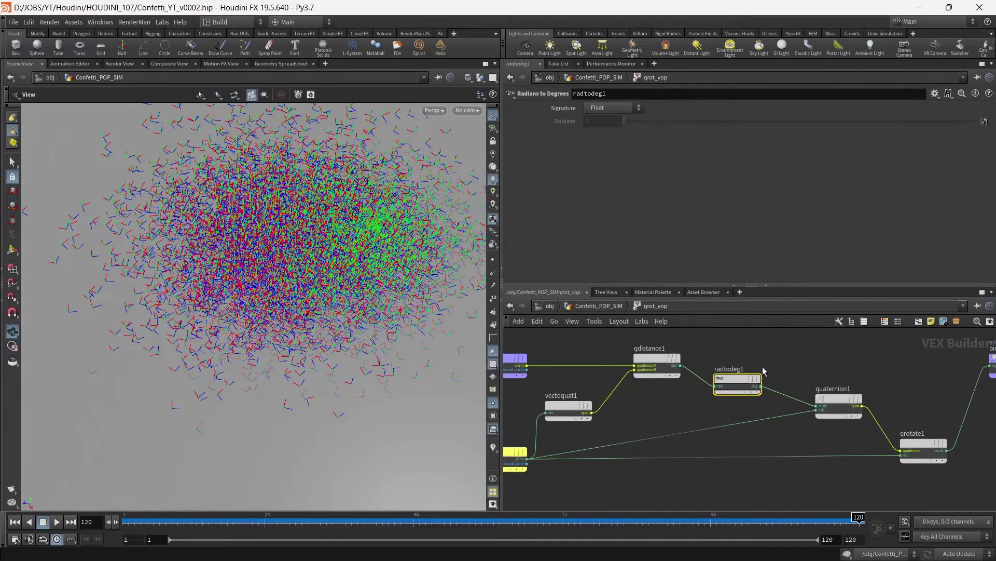
pyautogui.press('Delete')
# Return to the Confetti_POP_SIM network, compare the orientations of qrot_vex and qrot_vop, and inspect the qrot_vex wrangle's settings.
pyautogui.scroll(-2, 763, 371)
pyautogui.press('u')
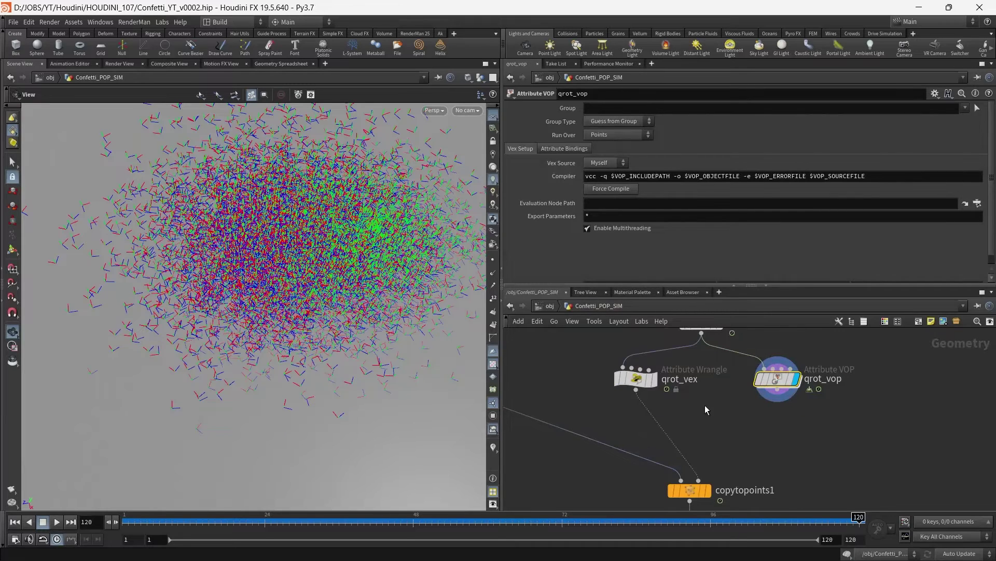
pyautogui.click(653, 380)
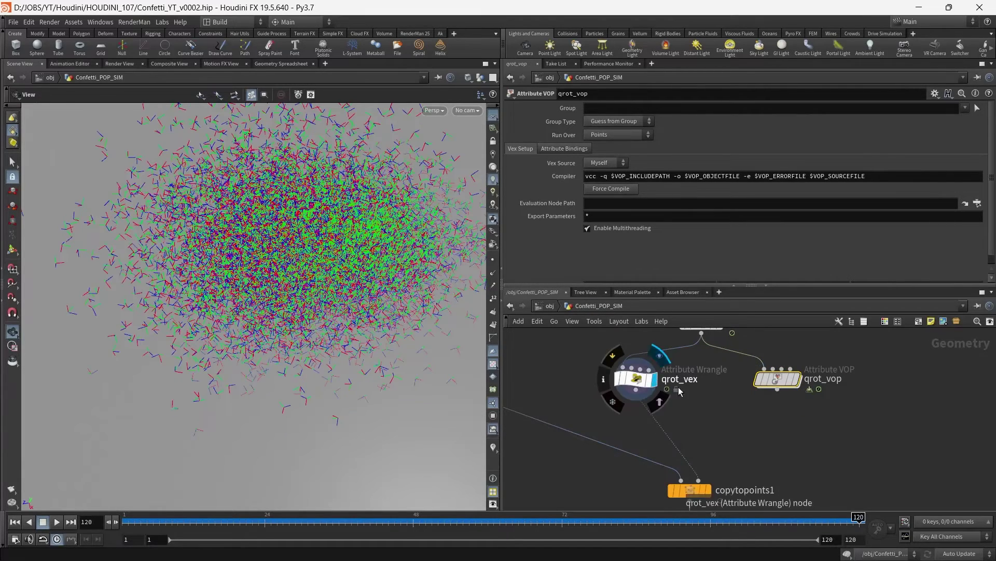
pyautogui.click(793, 383)
pyautogui.click(636, 378)
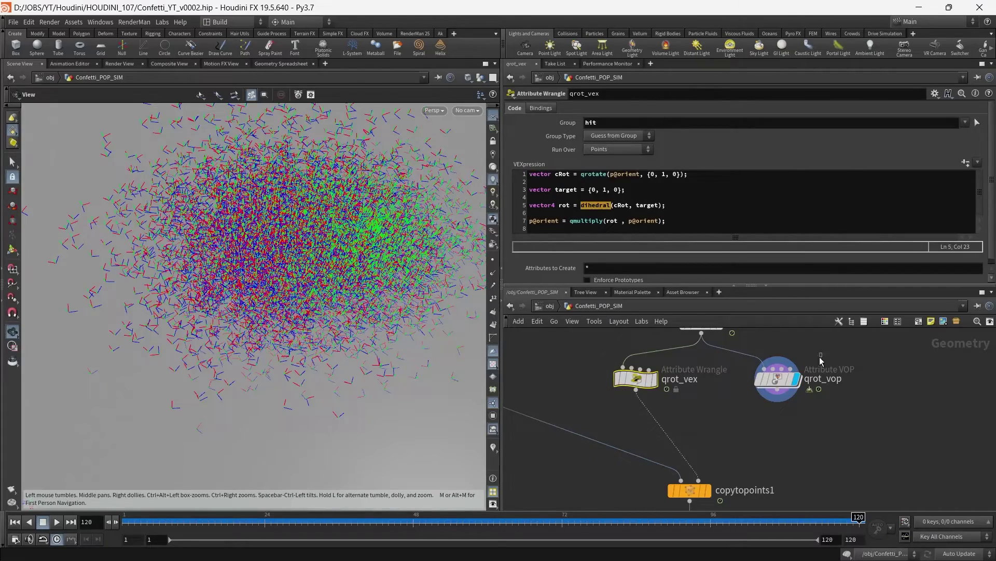
# Restrict qrot_vop to the hit group and check the orientation axes of the landed points.
pyautogui.click(821, 360)
pyautogui.click(966, 108)
pyautogui.click(929, 124)
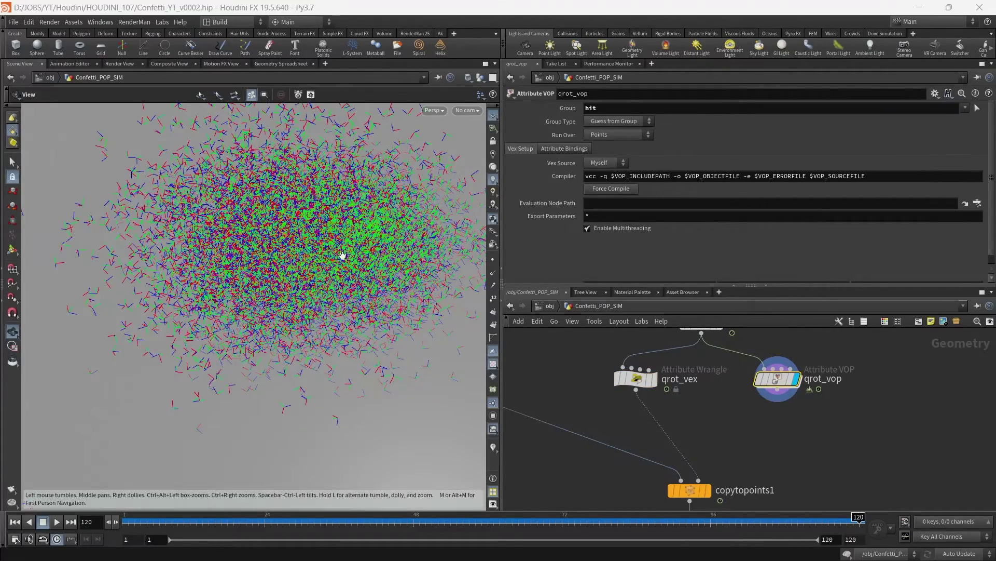
pyautogui.moveTo(345, 249); pyautogui.dragTo(311, 332)
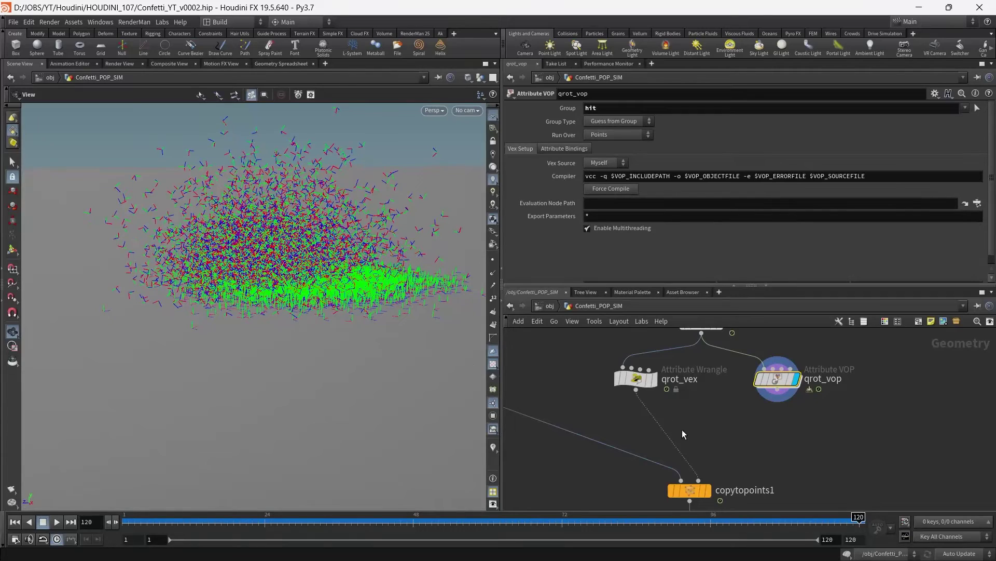
# Rewire copytopoints1's second input from qrot_vex to qrot_vop, then display lift_up and play the animation.
pyautogui.moveTo(667, 438); pyautogui.dragTo(777, 401)
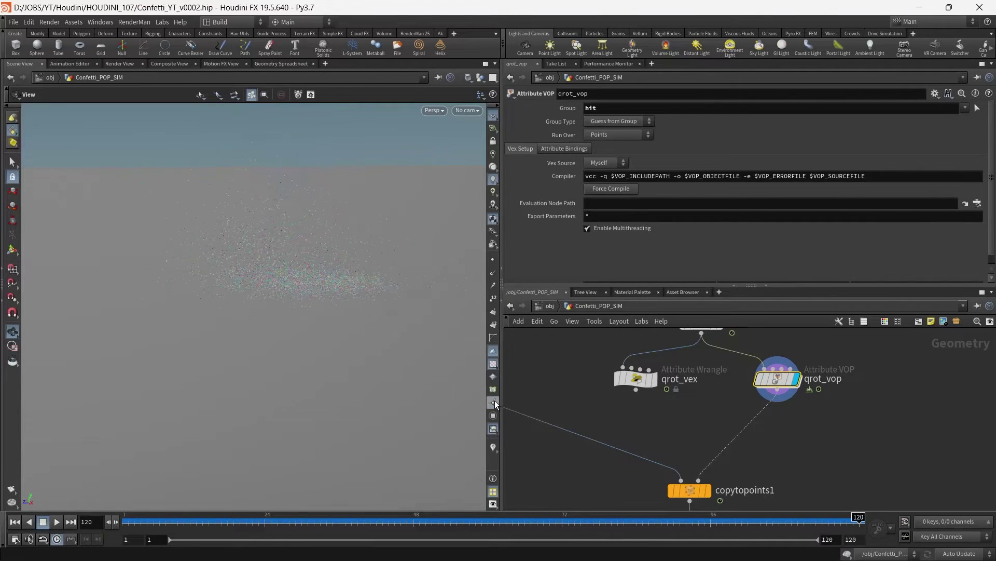
pyautogui.moveTo(799, 506); pyautogui.dragTo(752, 401, button='middle')
pyautogui.click(662, 436)
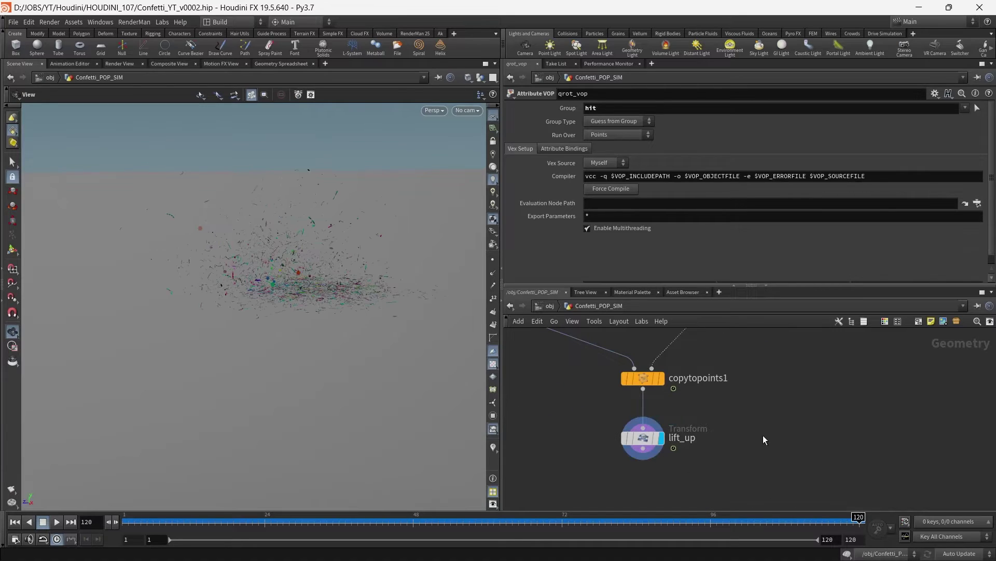
pyautogui.click(56, 521)
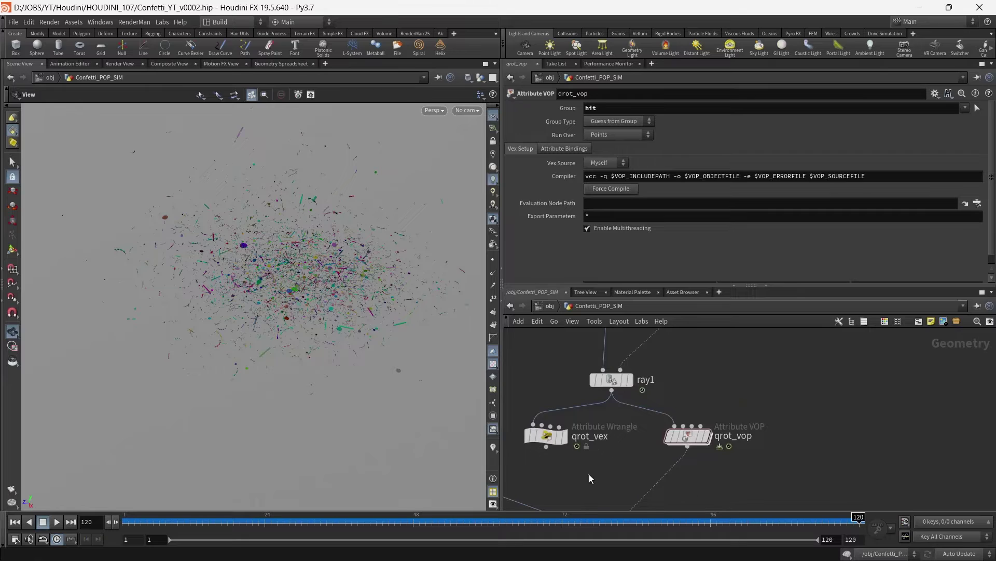
# Compare the confetti produced by qrot_vex and qrot_vop up close, keeping qrot_vop connected to copytopoints1.
pyautogui.click(554, 439)
pyautogui.click(688, 436)
pyautogui.moveTo(617, 470); pyautogui.dragTo(668, 436, button='middle')
pyautogui.click(597, 403)
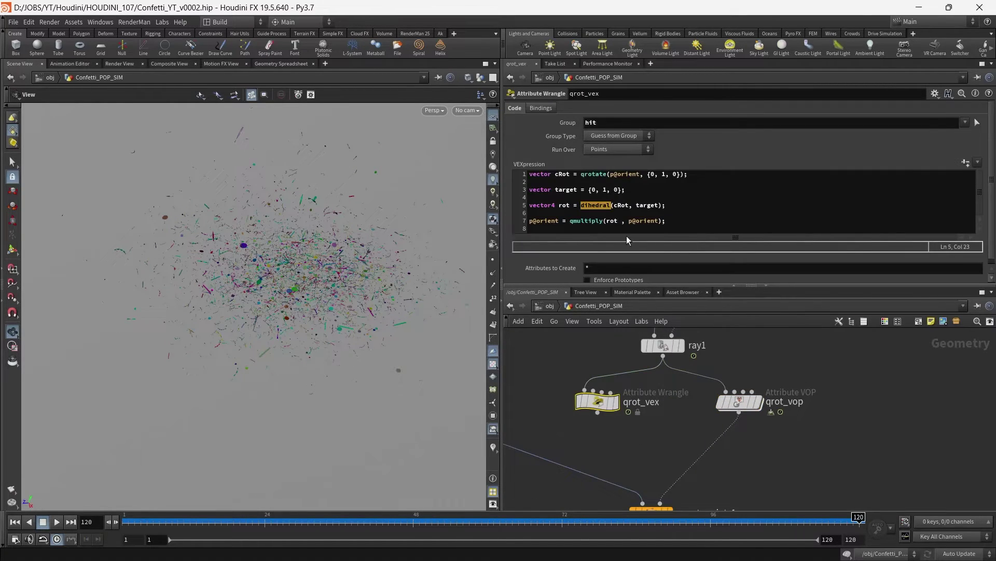
pyautogui.moveTo(701, 459); pyautogui.dragTo(739, 414)
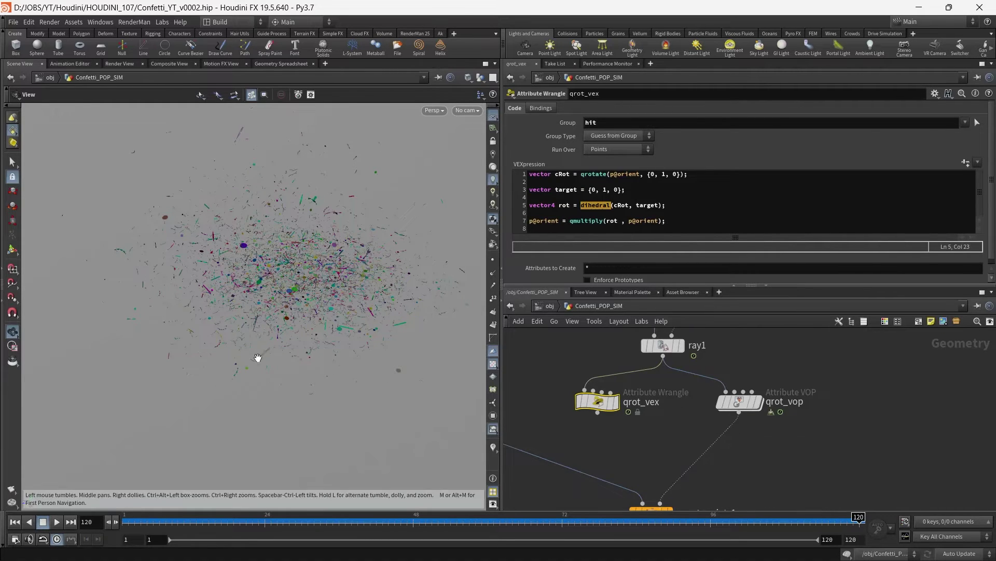
pyautogui.scroll(3, 262, 359)
pyautogui.scroll(2, 263, 360)
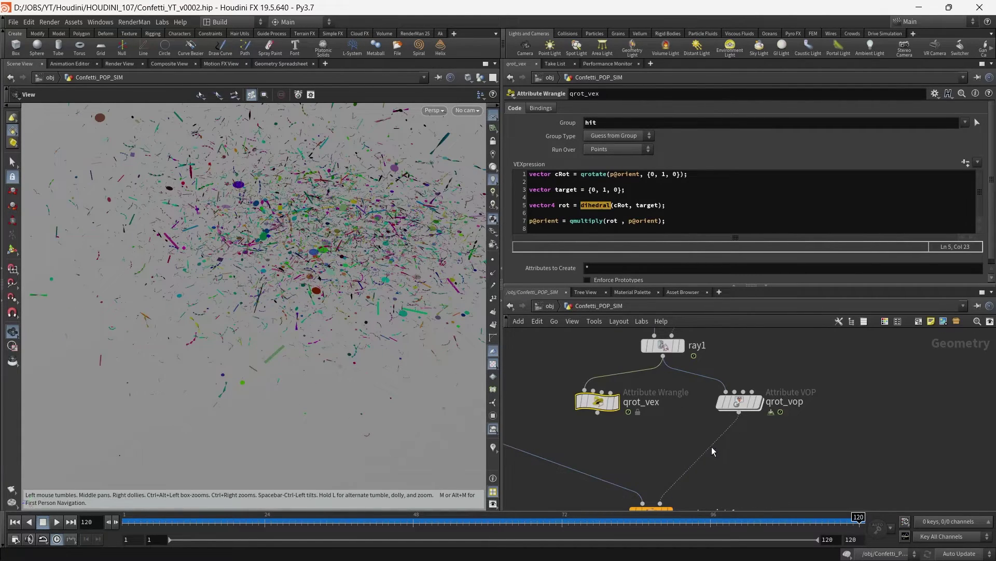
pyautogui.moveTo(711, 446); pyautogui.dragTo(762, 434)
pyautogui.moveTo(621, 443); pyautogui.dragTo(752, 443)
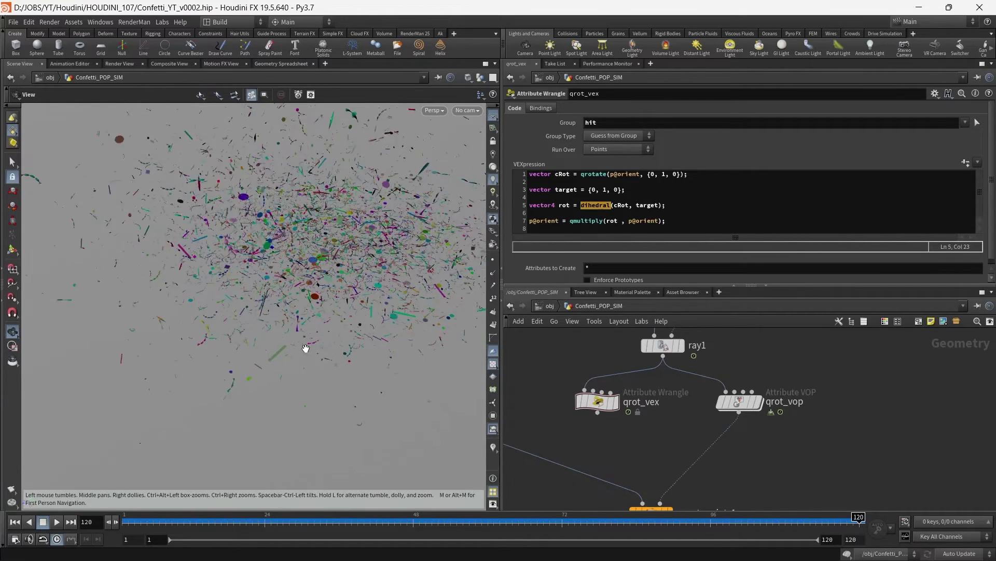
# Review the whole confetti network and save the scene file.
pyautogui.scroll(-3, 741, 438)
pyautogui.moveTo(734, 425); pyautogui.dragTo(767, 409, button='middle')
pyautogui.scroll(-1, 770, 404)
pyautogui.scroll(2, 753, 402)
pyautogui.scroll(-2, 768, 414)
pyautogui.scroll(2, 757, 410)
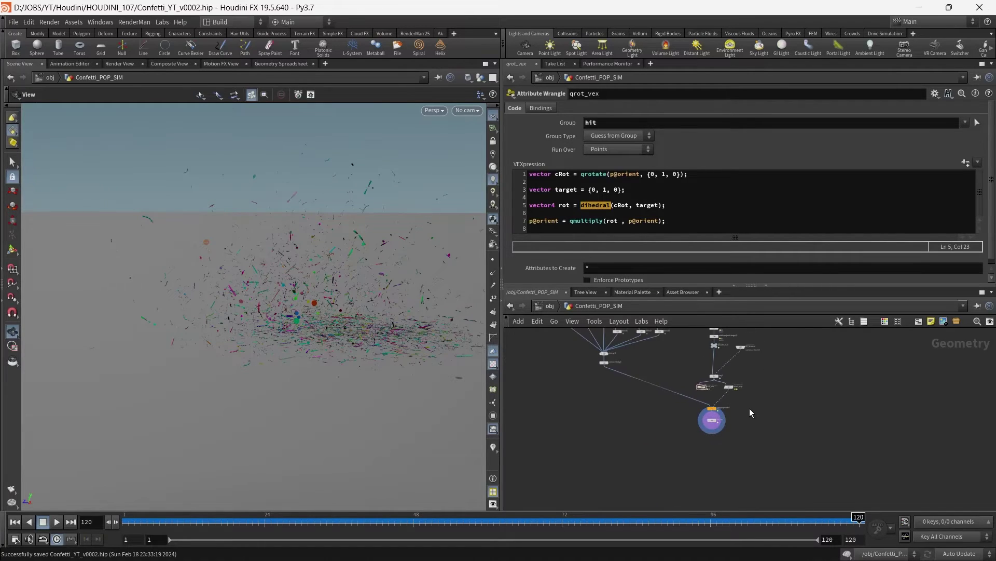
pyautogui.hotkey('ctrl', 's')
# Append a Null named OUT_Confetti_POP directly below lift_up and save the scene file.
pyautogui.moveTo(714, 430); pyautogui.dragTo(706, 412, button='middle')
pyautogui.click(706, 411)
pyautogui.click(716, 441)
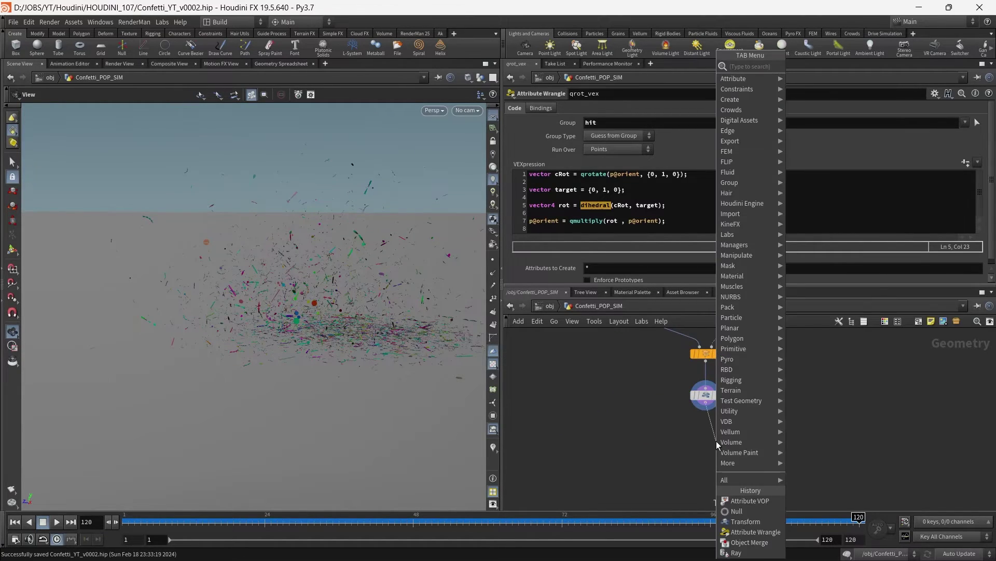
pyautogui.write('null')
pyautogui.press('Return')
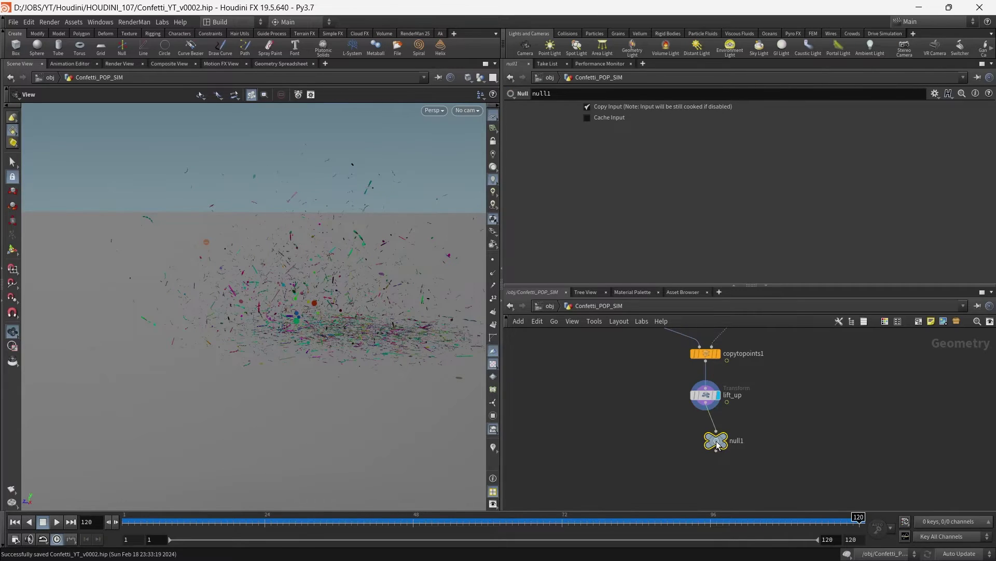
pyautogui.moveTo(718, 444); pyautogui.dragTo(706, 444)
pyautogui.doubleClick(724, 442)
pyautogui.write('OUT_Confetti_POP')
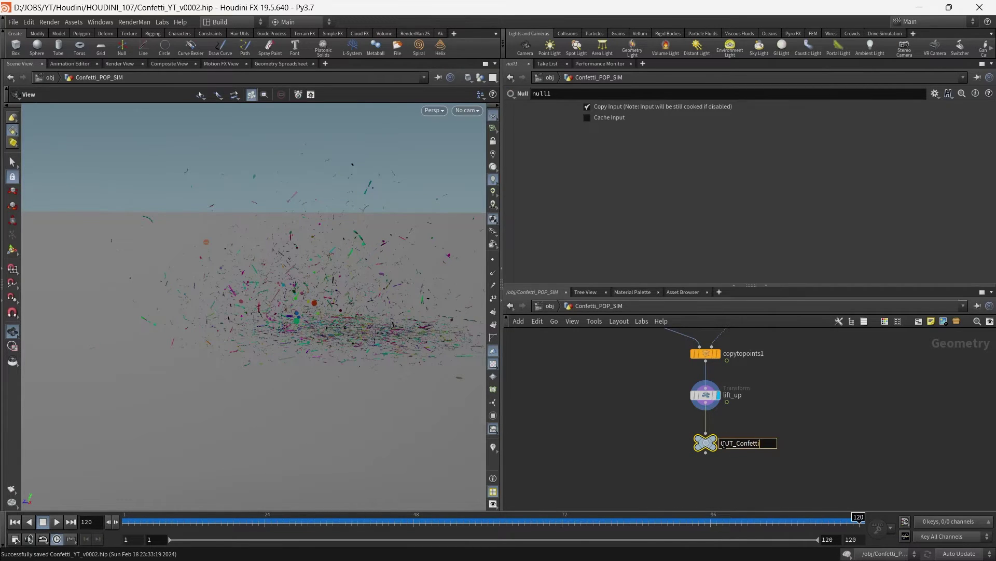
pyautogui.press('Return')
pyautogui.click(725, 444)
pyautogui.scroll(-5, 721, 485)
pyautogui.hotkey('ctrl', 's')
# Maximize the scene viewport and play the confetti animation through cam1.
pyautogui.moveTo(347, 333); pyautogui.dragTo(316, 353)
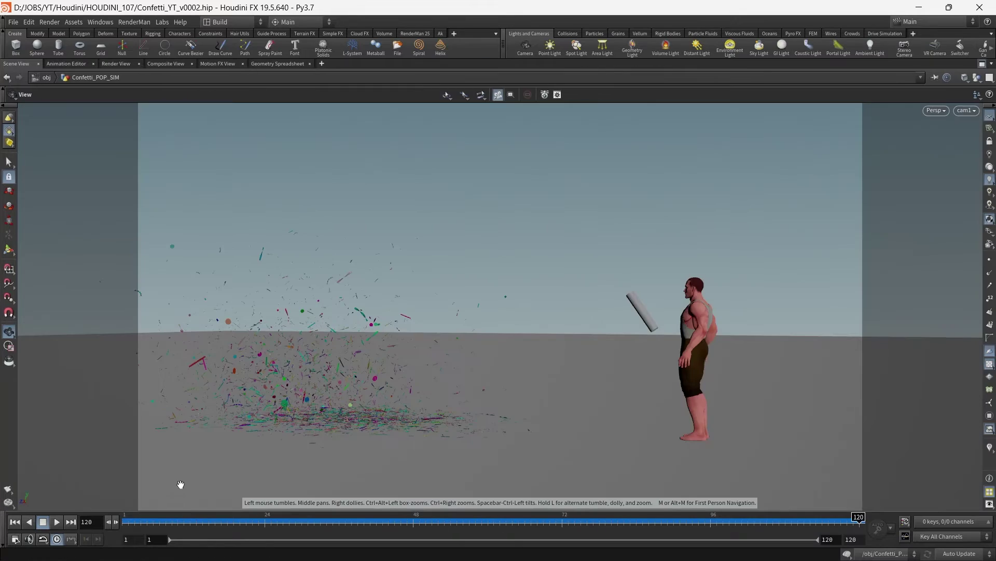
pyautogui.hotkey('ctrl', 'b')
pyautogui.click(57, 522)
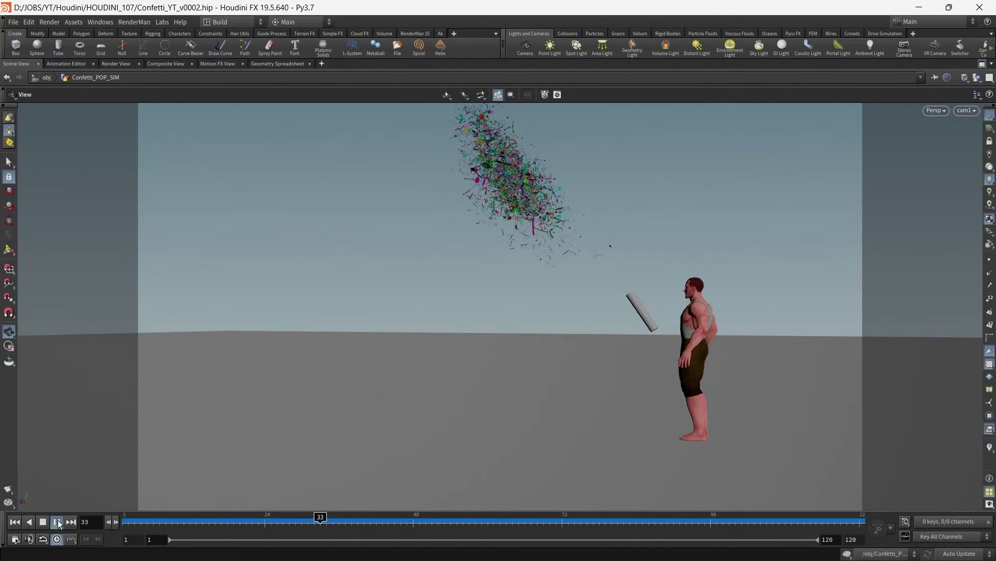
# Restore the split pane layout, stop the playback and inspect the falling confetti from a free elevated view.
pyautogui.click(982, 64)
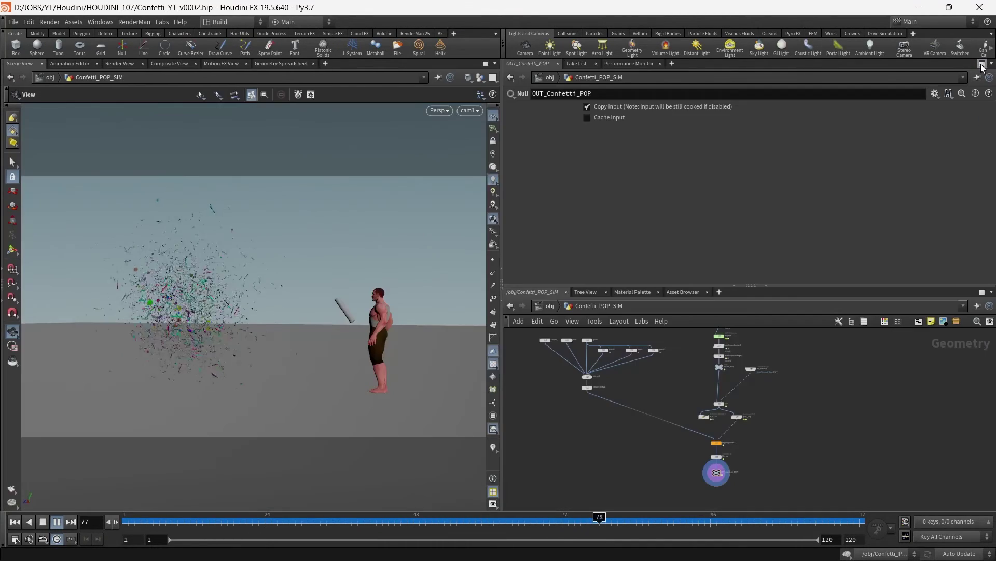
pyautogui.click(57, 522)
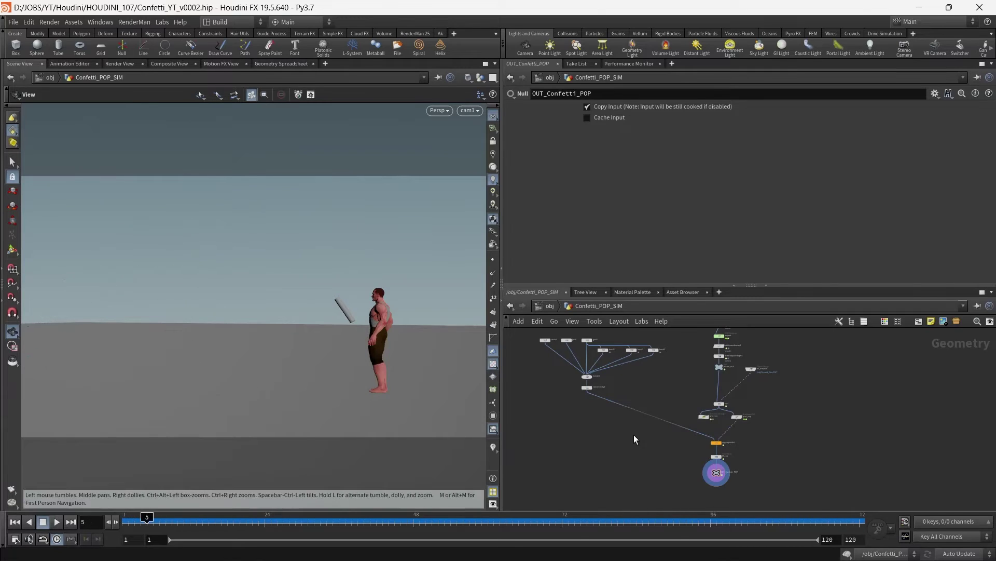
pyautogui.scroll(4, 770, 459)
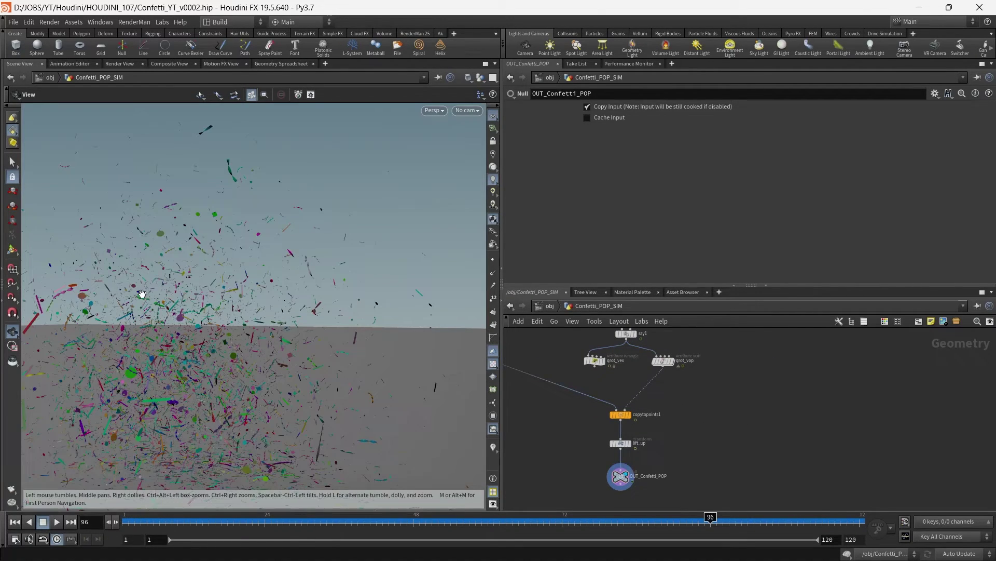
pyautogui.moveTo(142, 294); pyautogui.dragTo(323, 292)
pyautogui.moveTo(323, 292); pyautogui.dragTo(333, 320, button='right')
pyautogui.scroll(-10, 332, 320)
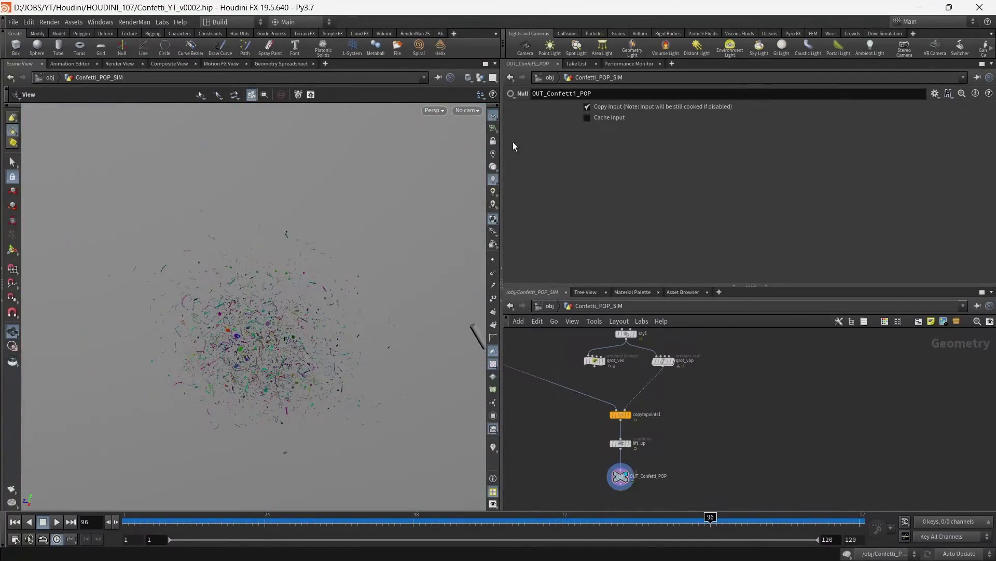
# Look through cam1 again and scrub the timeline to frame 119.
pyautogui.click(468, 110)
pyautogui.click(493, 158)
pyautogui.moveTo(127, 519); pyautogui.dragTo(853, 518)
pyautogui.moveTo(746, 406); pyautogui.dragTo(709, 429, button='middle')
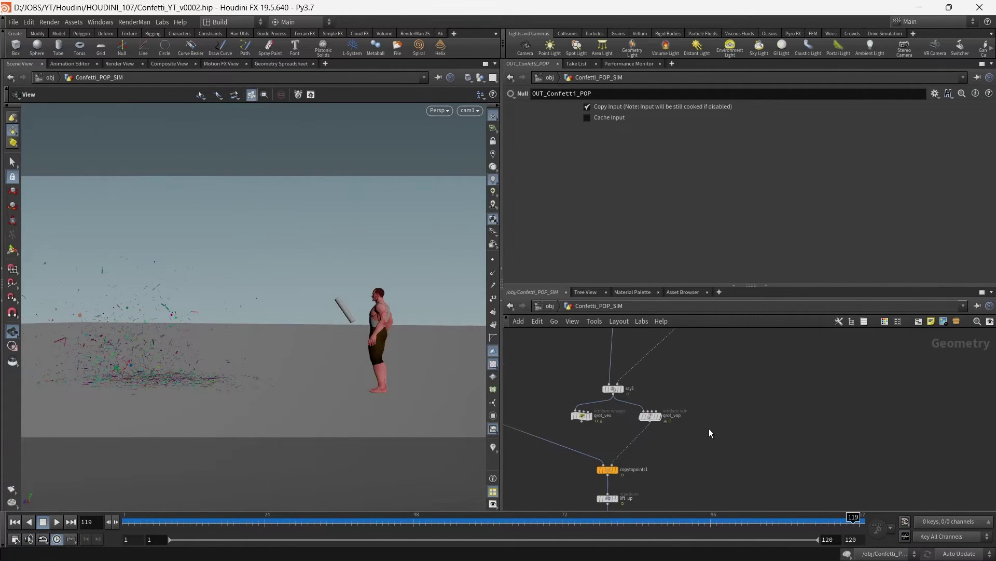
# Show the custom Ak shelf tools and select the qrot_vex and qrot_vop nodes together.
pyautogui.click(440, 33)
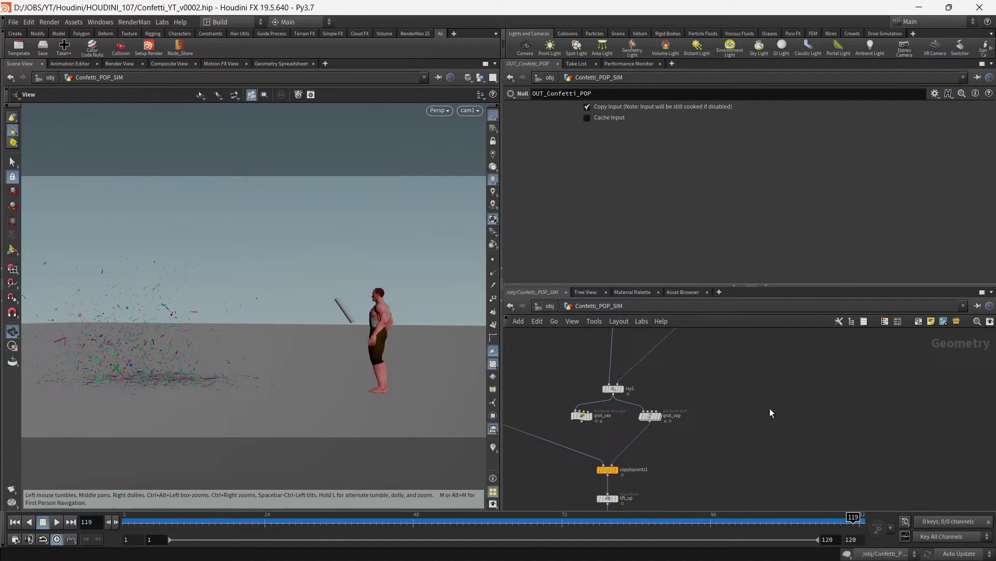
pyautogui.click(650, 415)
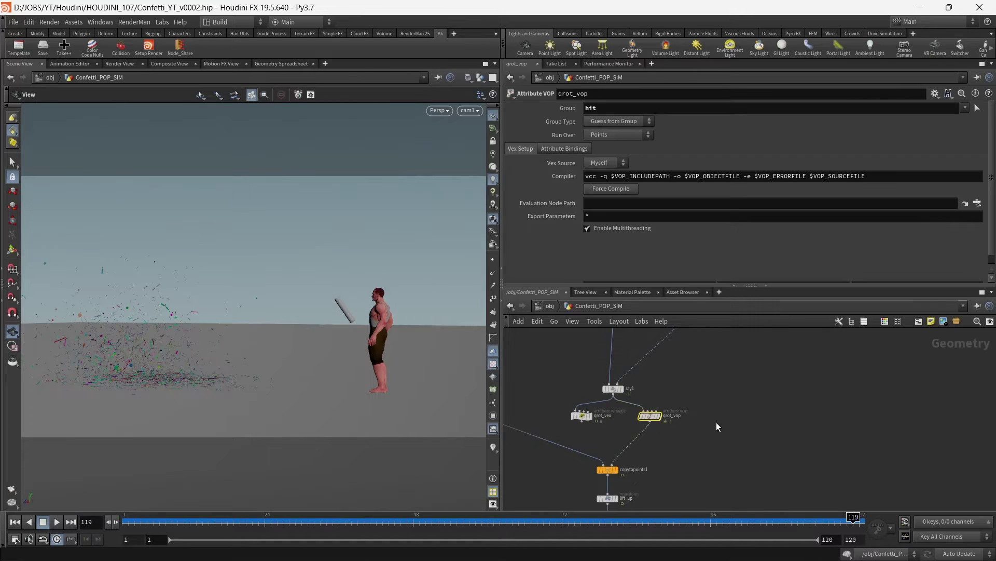
pyautogui.press('Tab')
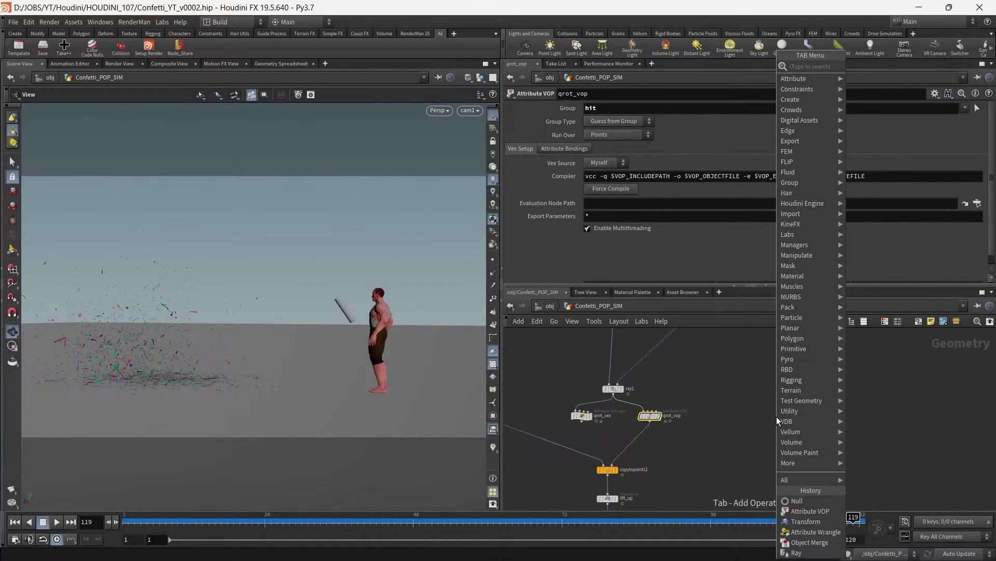
pyautogui.scroll(3, 581, 402)
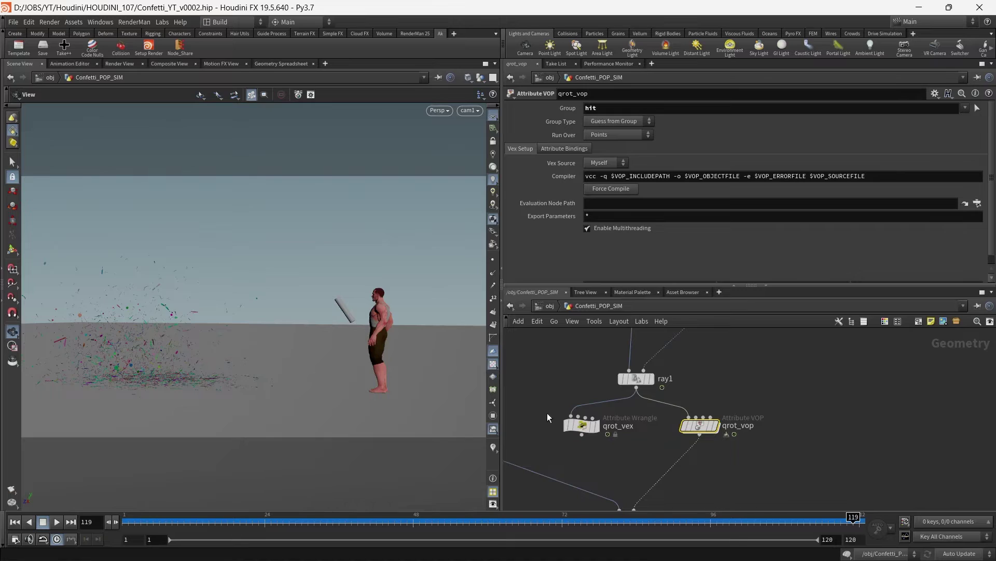
pyautogui.moveTo(542, 409); pyautogui.dragTo(790, 454)
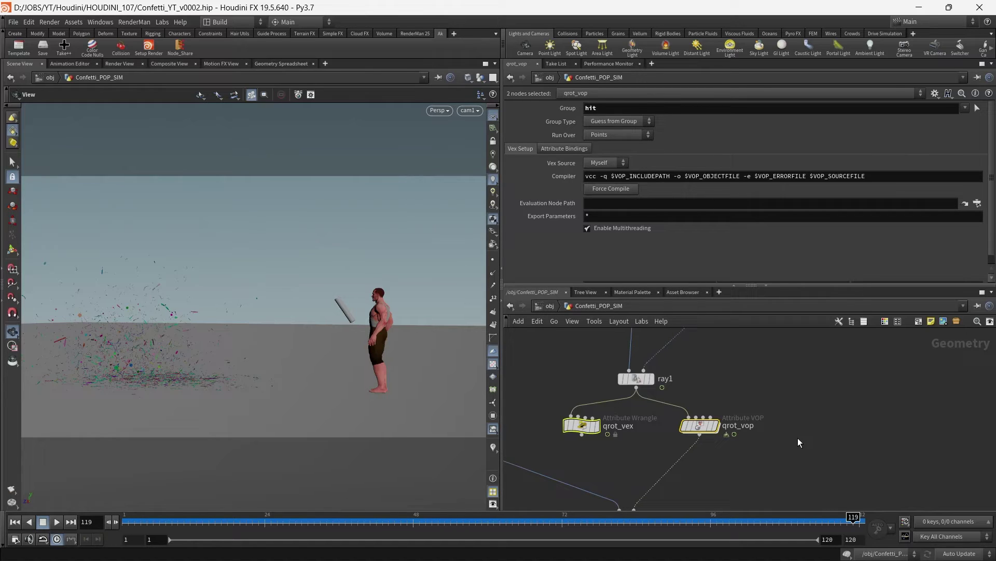
pyautogui.moveTo(798, 438); pyautogui.dragTo(774, 398, button='middle')
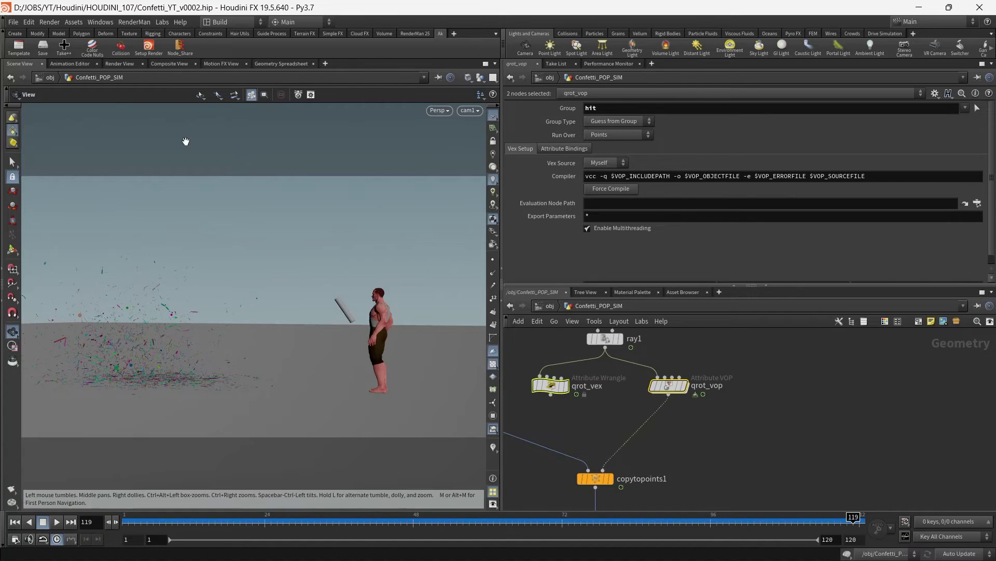
pyautogui.click(176, 52)
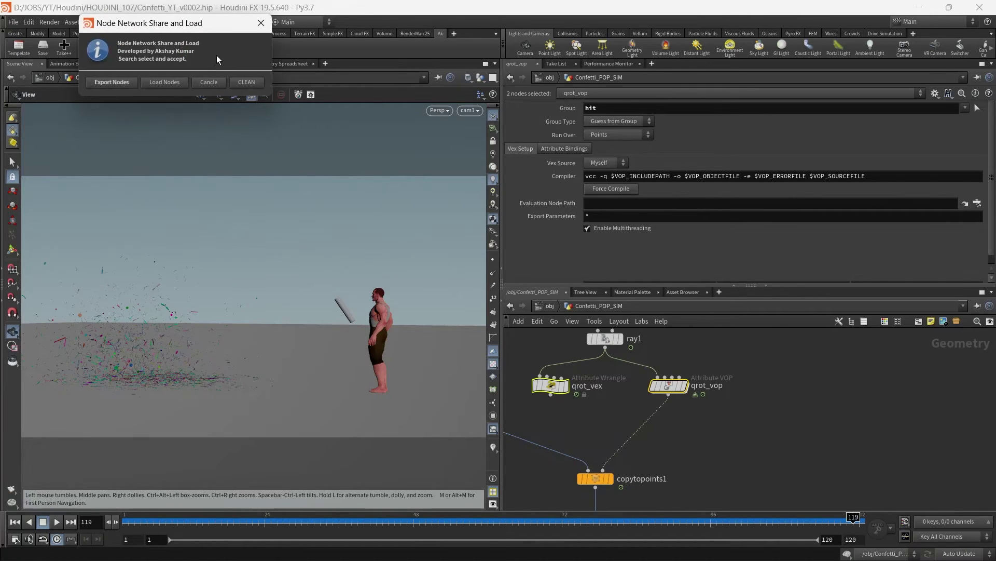
pyautogui.moveTo(216, 30); pyautogui.dragTo(423, 240)
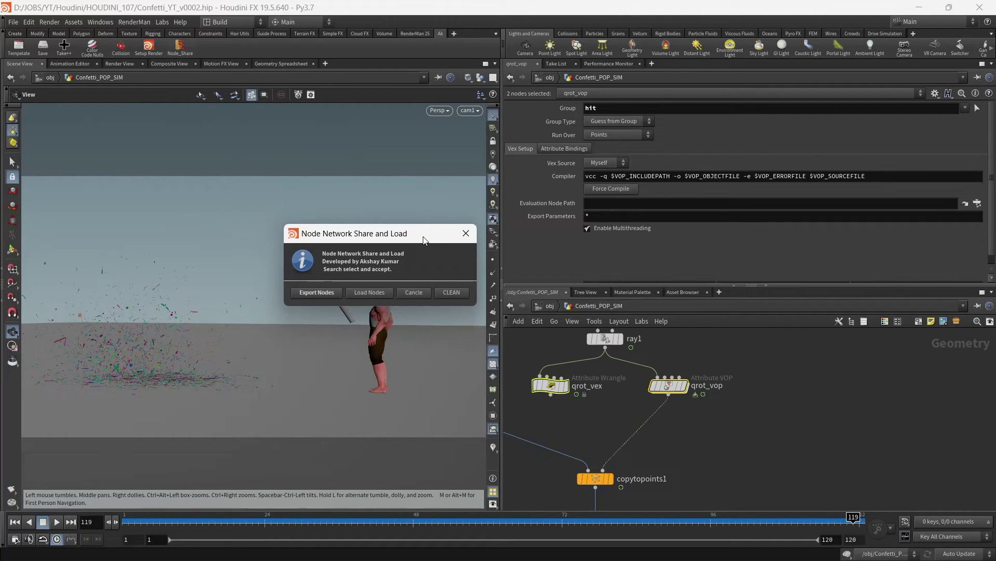
pyautogui.moveTo(423, 240); pyautogui.dragTo(442, 212)
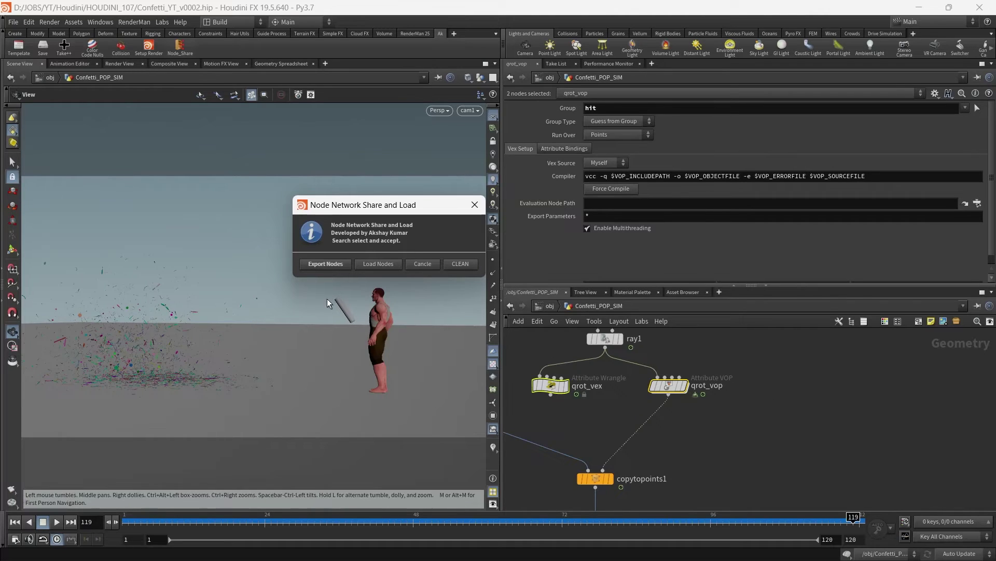
pyautogui.click(334, 266)
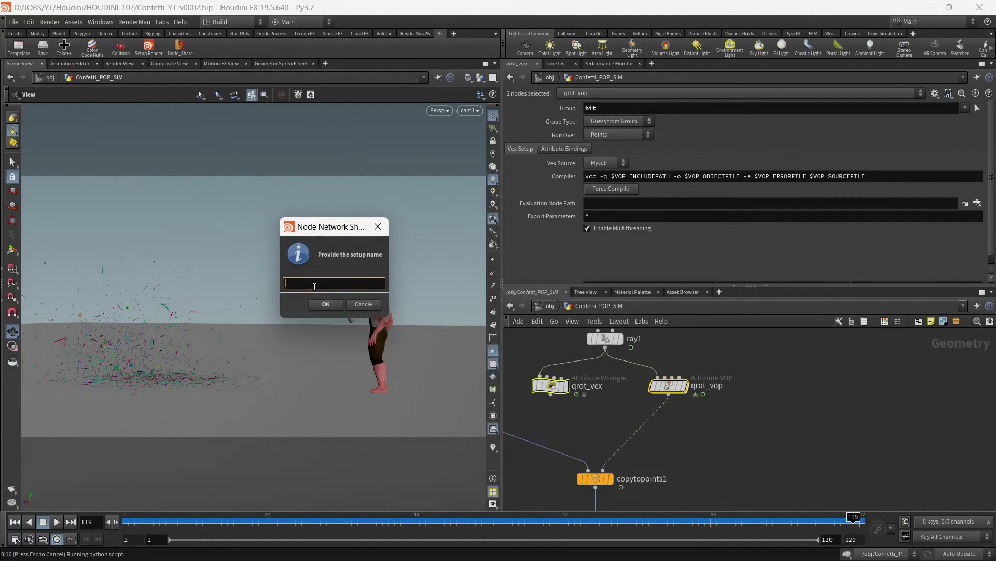
pyautogui.click(366, 304)
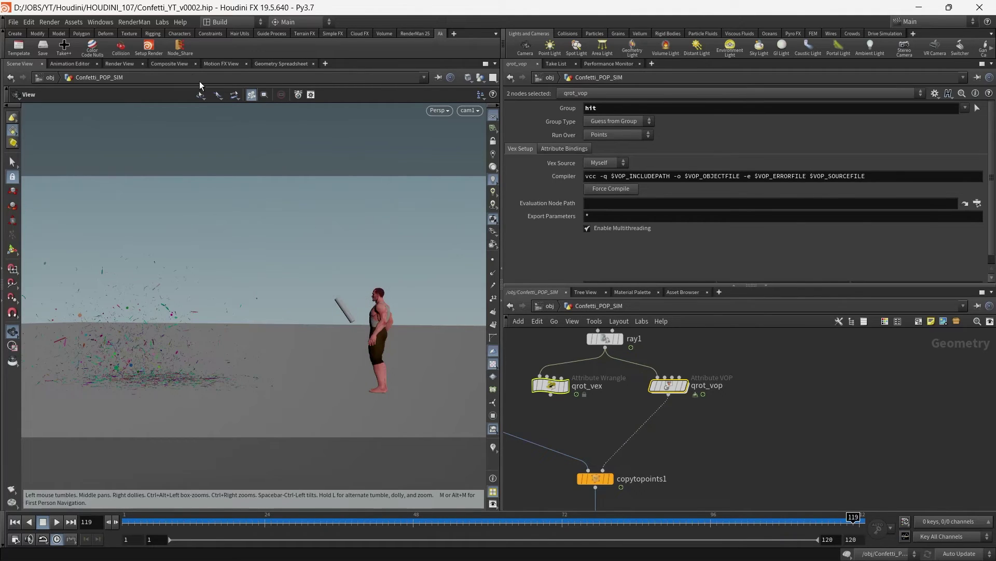
# Load the saved setup Sop_Qrotate_Orient_vex_and_vop.ak from the author's folder with the Node Network Share and Load tool.
pyautogui.click(179, 48)
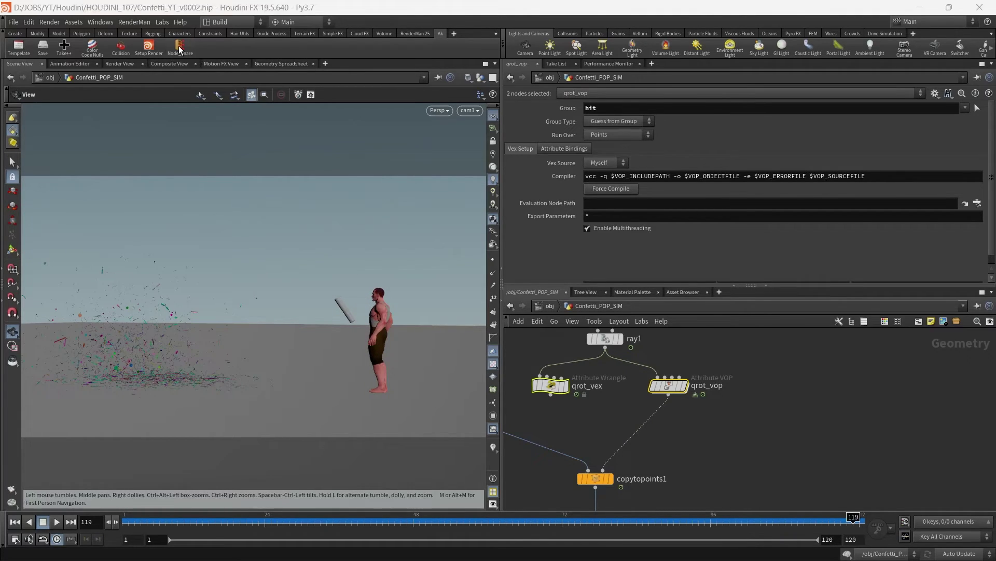
pyautogui.click(393, 232)
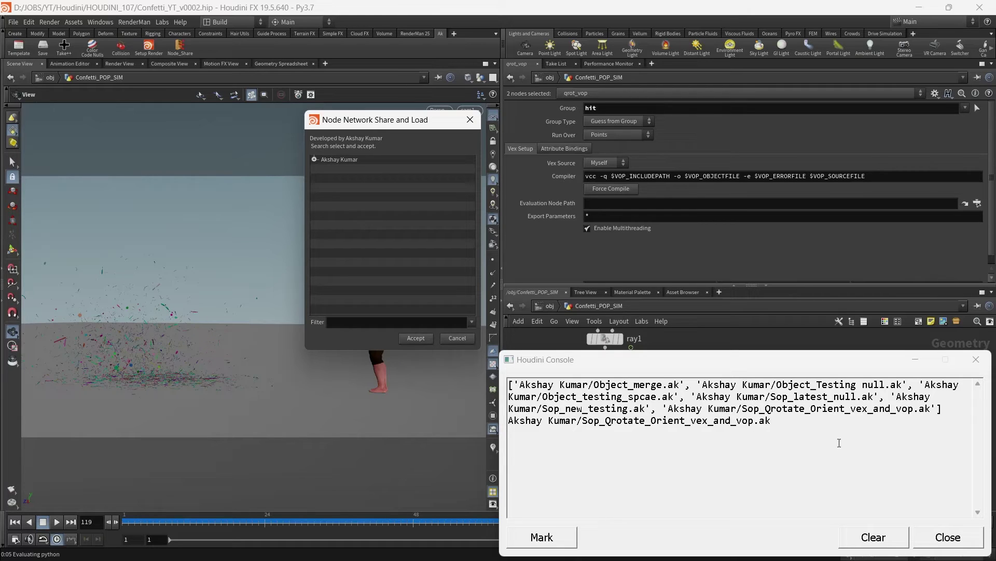
pyautogui.click(976, 359)
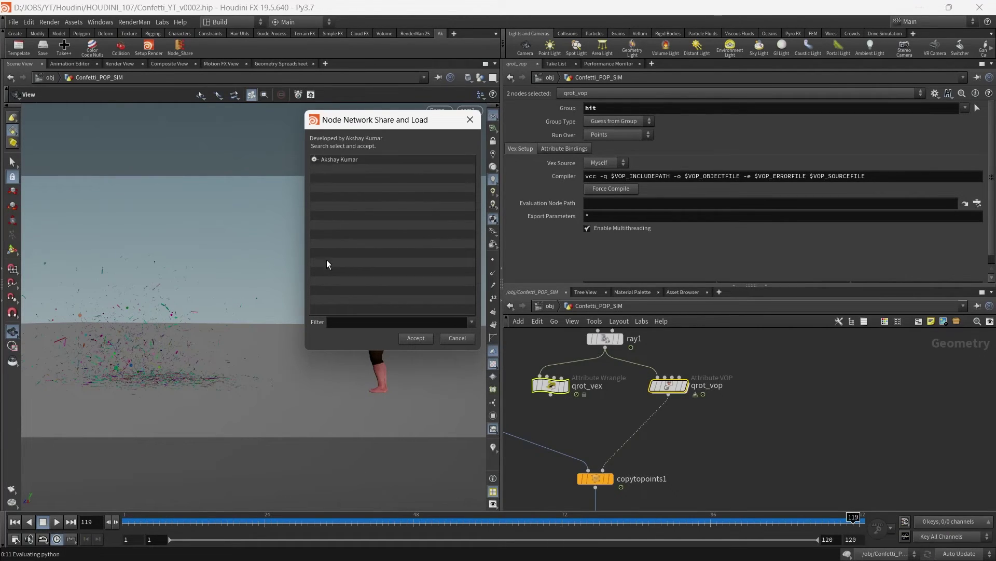
pyautogui.click(313, 161)
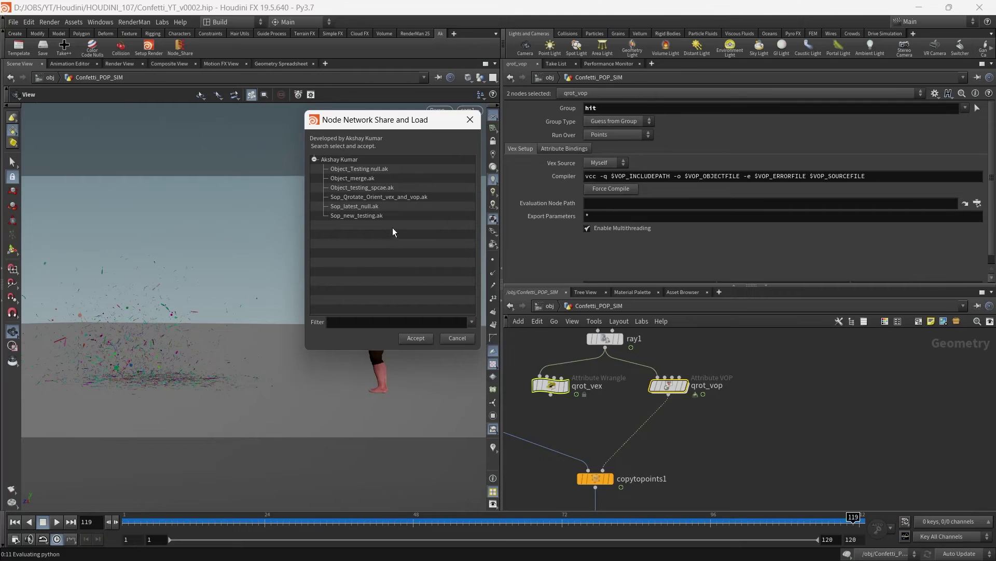
pyautogui.click(403, 197)
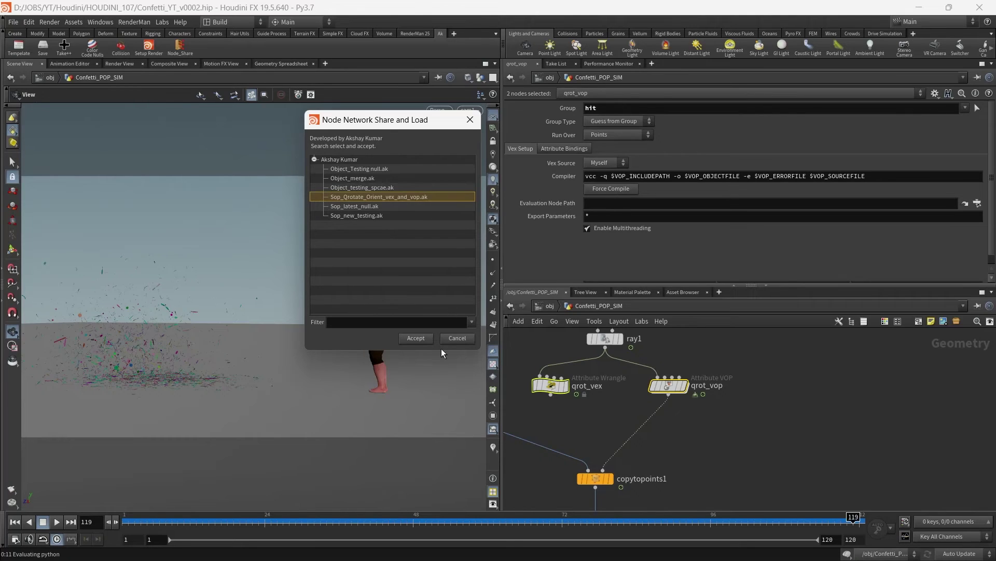
pyautogui.click(417, 339)
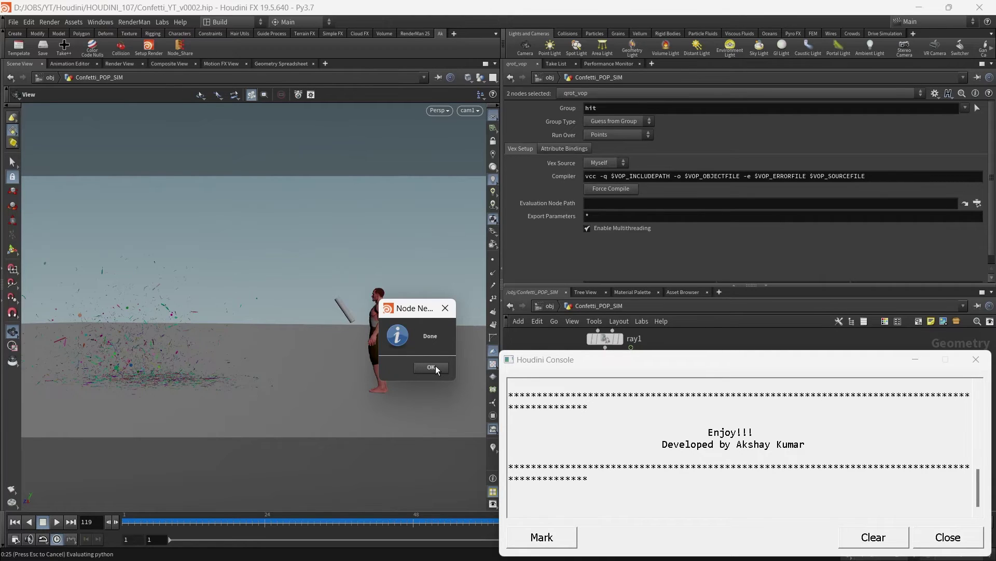
pyautogui.click(431, 368)
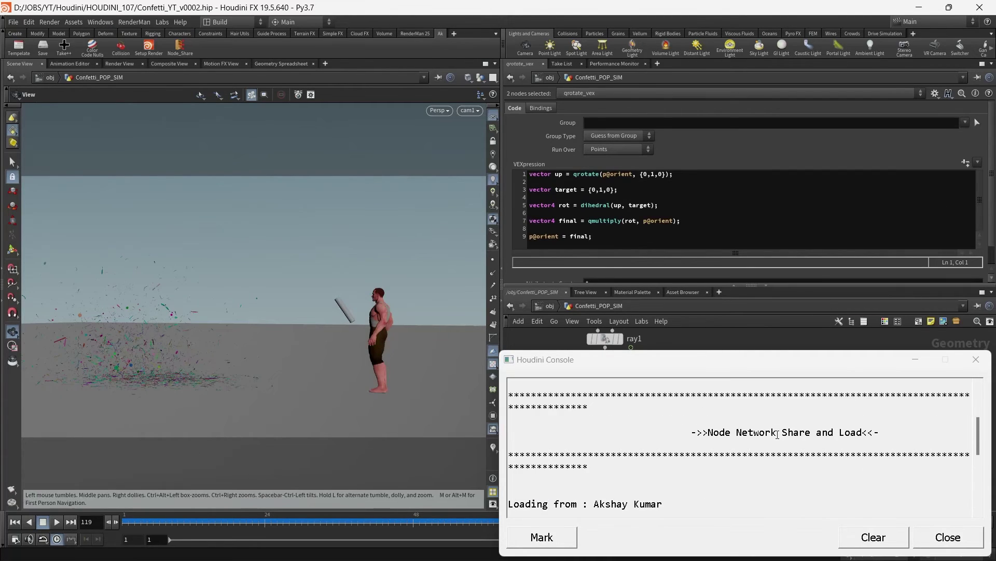
# Review the source, network name and file path in the console's load report, and close the console.
pyautogui.scroll(-1, 777, 434)
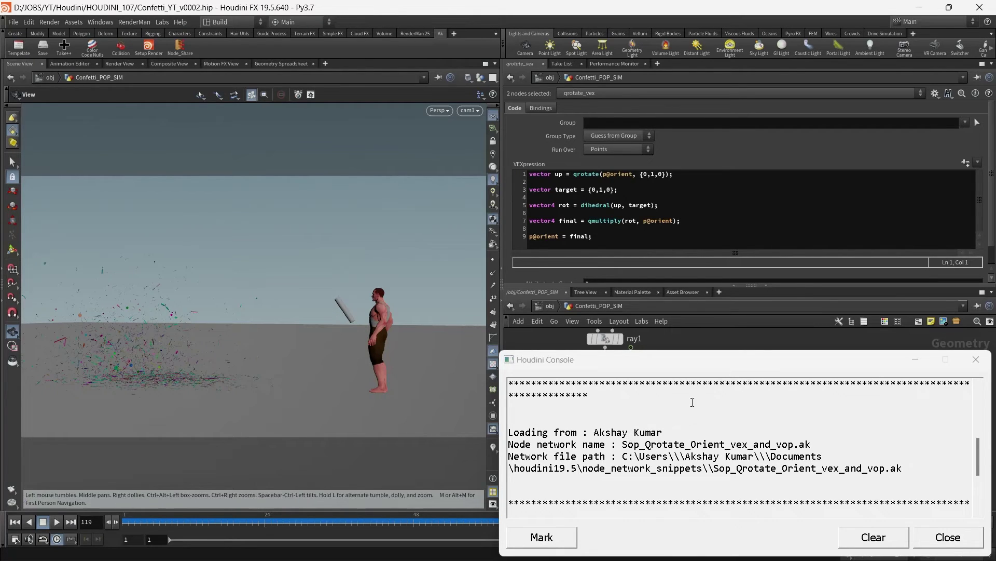
pyautogui.moveTo(737, 364); pyautogui.dragTo(338, 137)
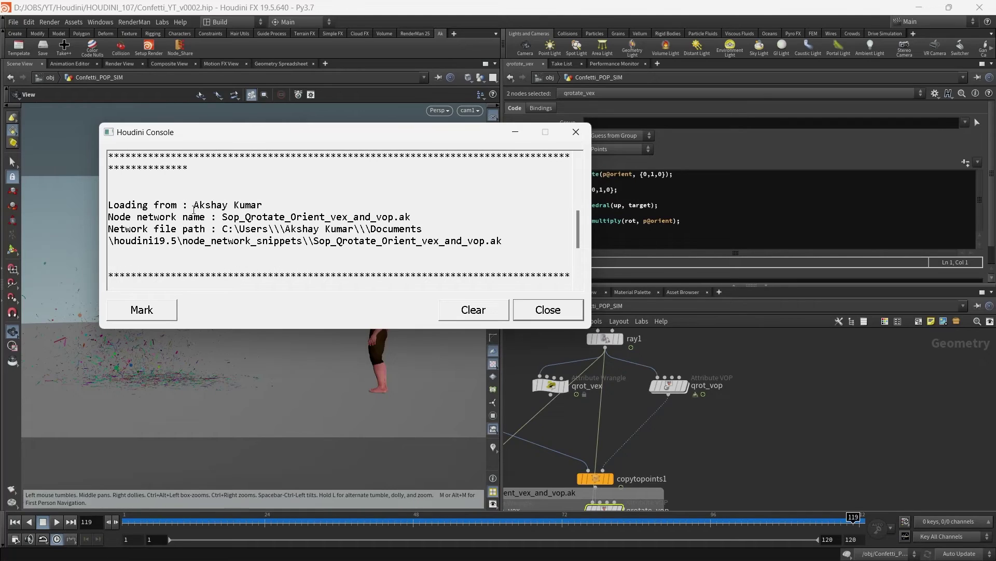
pyautogui.moveTo(193, 205); pyautogui.dragTo(439, 215)
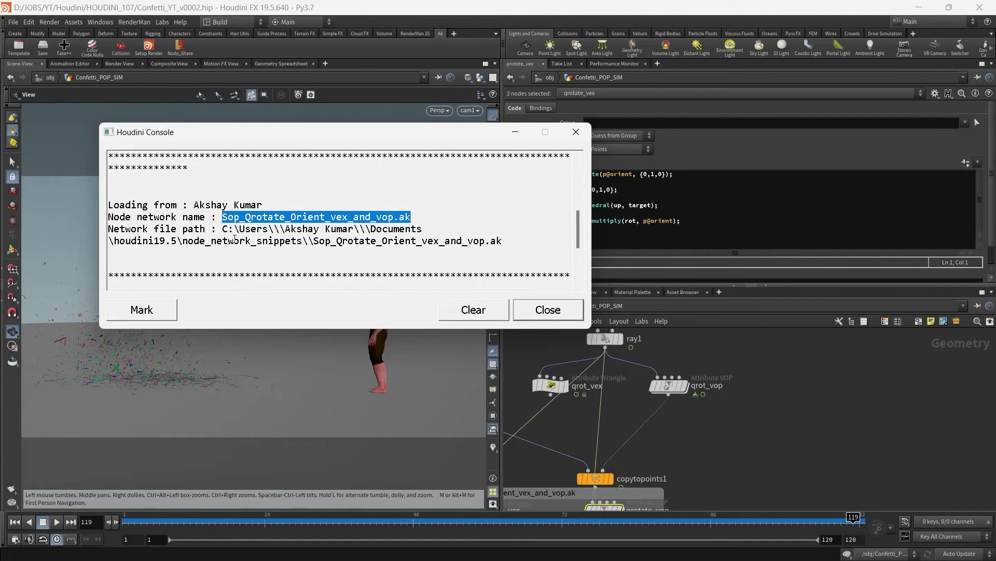
pyautogui.moveTo(222, 228); pyautogui.dragTo(525, 245)
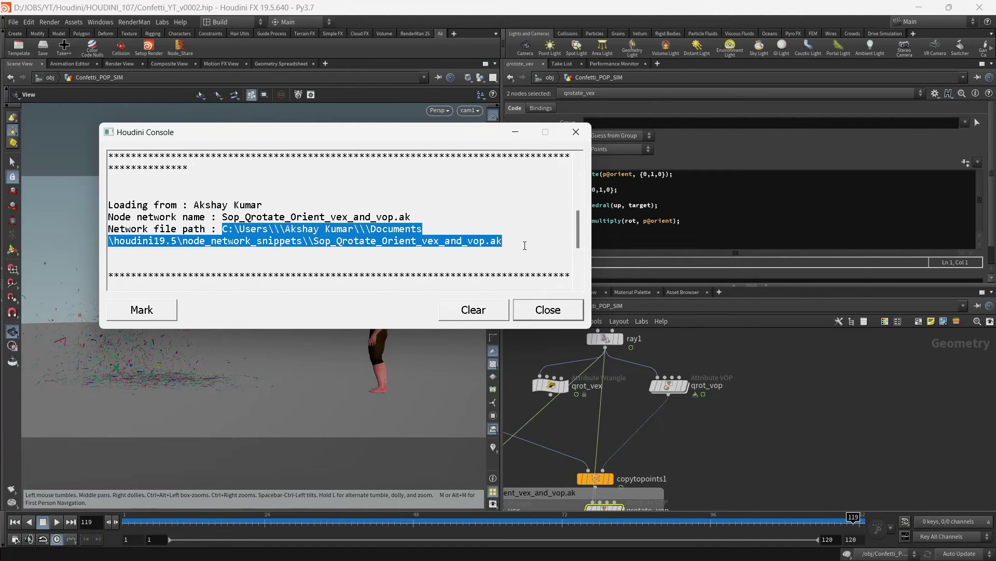
pyautogui.scroll(2, 409, 168)
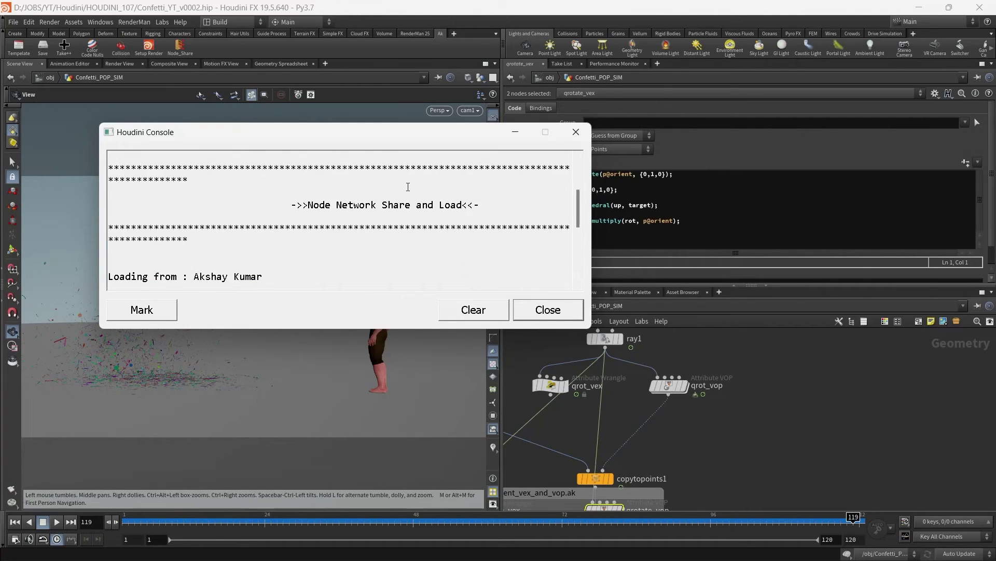
pyautogui.scroll(-5, 281, 204)
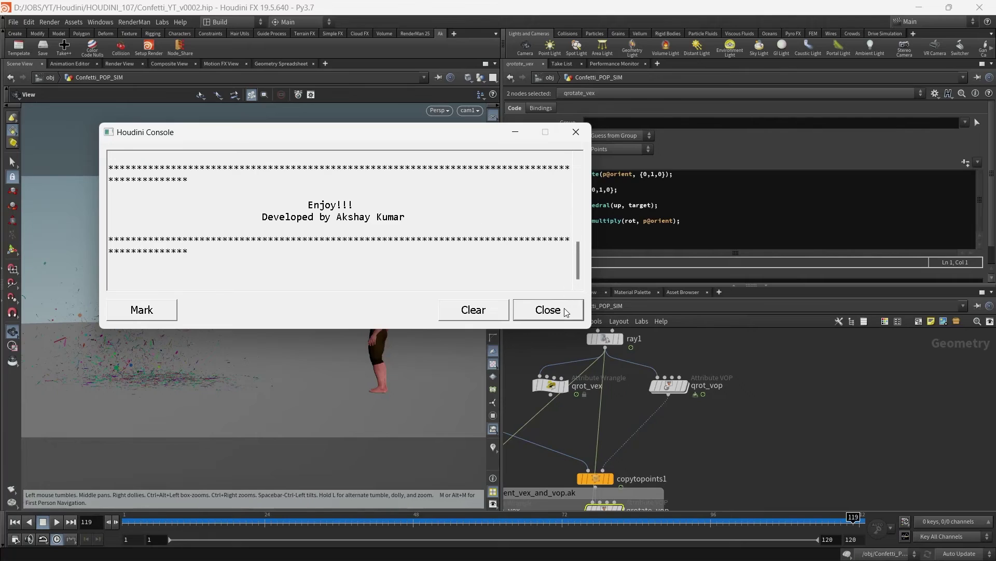
pyautogui.click(569, 312)
# Move the loaded Sop_Qrotate_Orient_vex_and_vop.ak network box into the empty space beside qrot_vop.
pyautogui.scroll(-3, 762, 437)
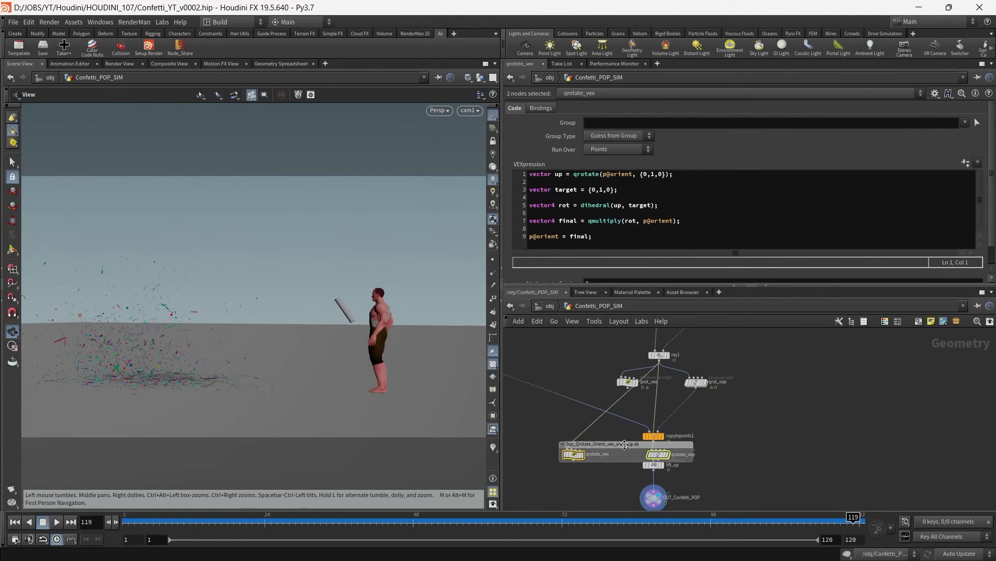
pyautogui.moveTo(638, 443); pyautogui.dragTo(867, 360)
pyautogui.scroll(4, 866, 403)
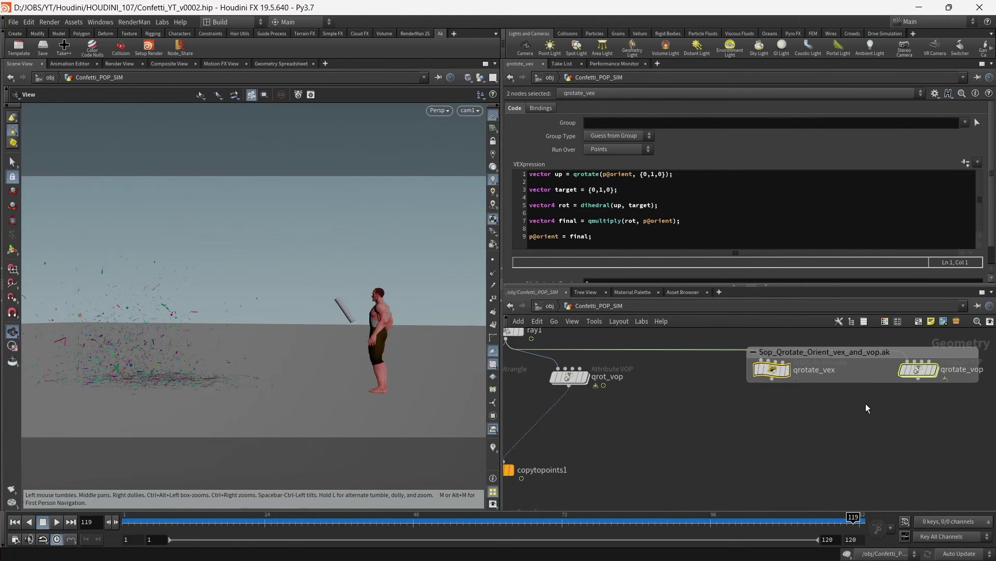
pyautogui.moveTo(776, 415); pyautogui.dragTo(688, 425, button='middle')
# Compare the loaded qrotate_vex and qrotate_vop nodes with the existing qrot_vex and qrot_vop nodes.
pyautogui.moveTo(610, 412); pyautogui.dragTo(950, 360)
pyautogui.click(693, 416)
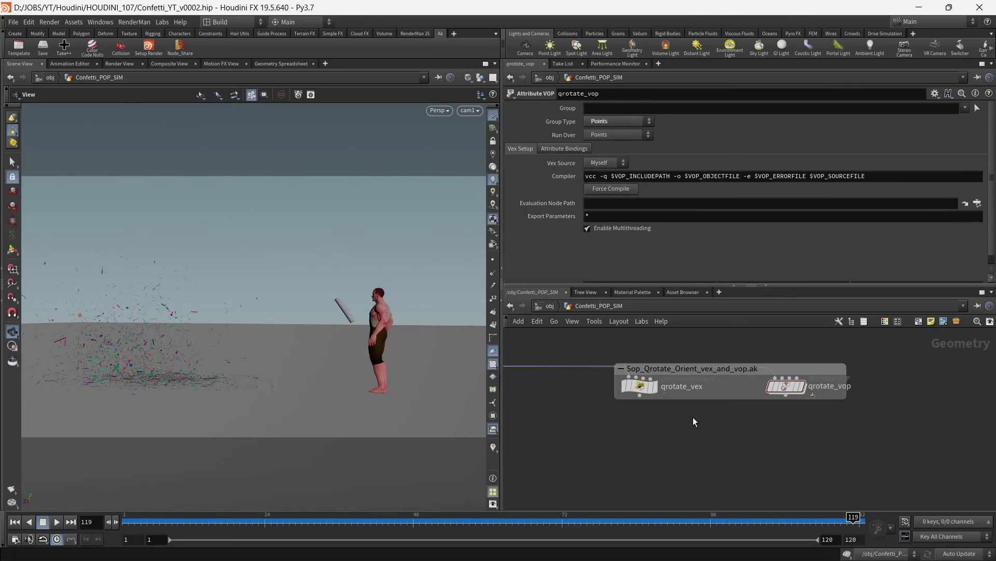
pyautogui.scroll(-3, 693, 416)
pyautogui.moveTo(674, 427); pyautogui.dragTo(820, 415, button='middle')
pyautogui.click(621, 391)
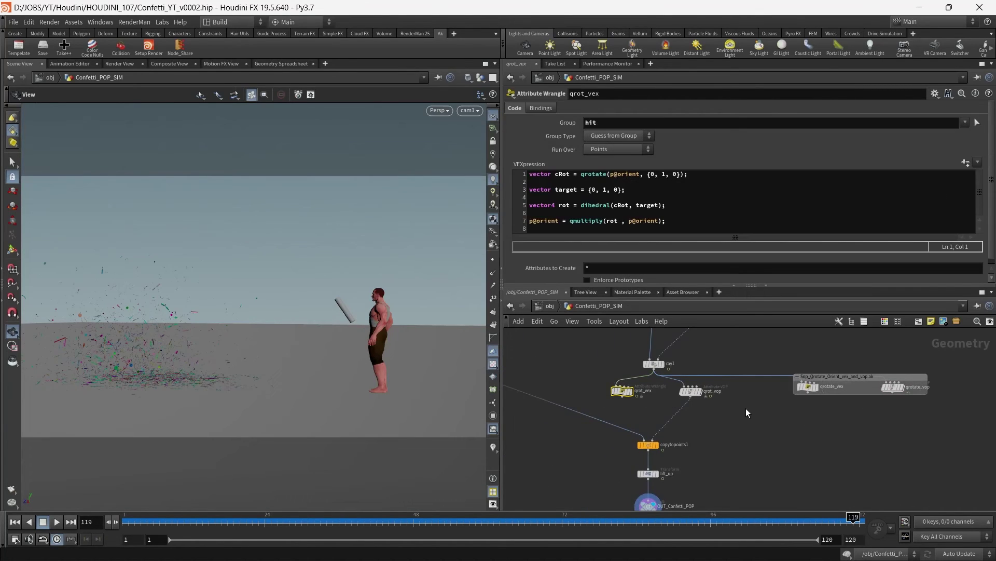
pyautogui.moveTo(750, 411); pyautogui.dragTo(818, 382)
pyautogui.moveTo(875, 420); pyautogui.dragTo(786, 430, button='middle')
pyautogui.scroll(4, 787, 427)
pyautogui.click(802, 381)
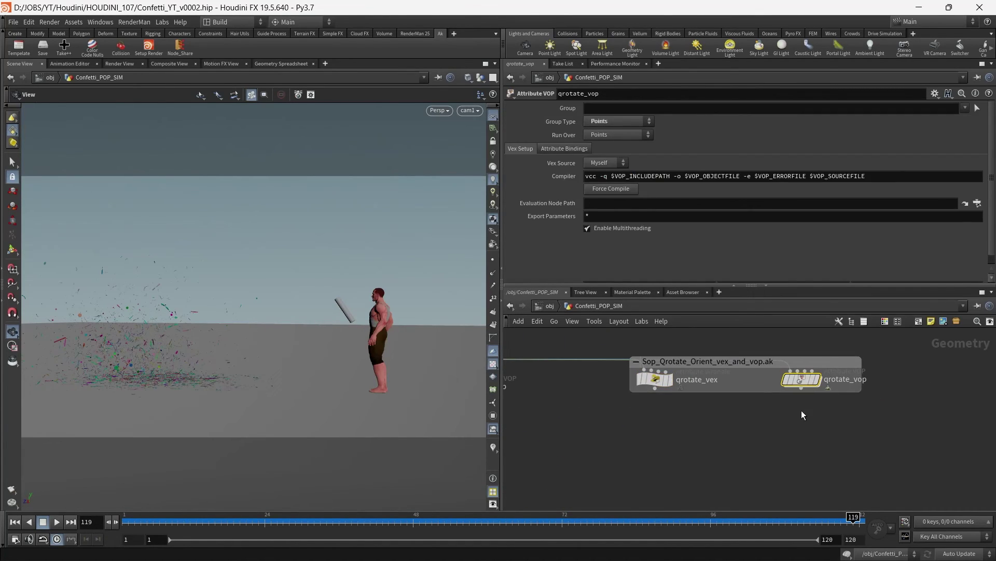
pyautogui.moveTo(783, 416); pyautogui.dragTo(892, 416, button='middle')
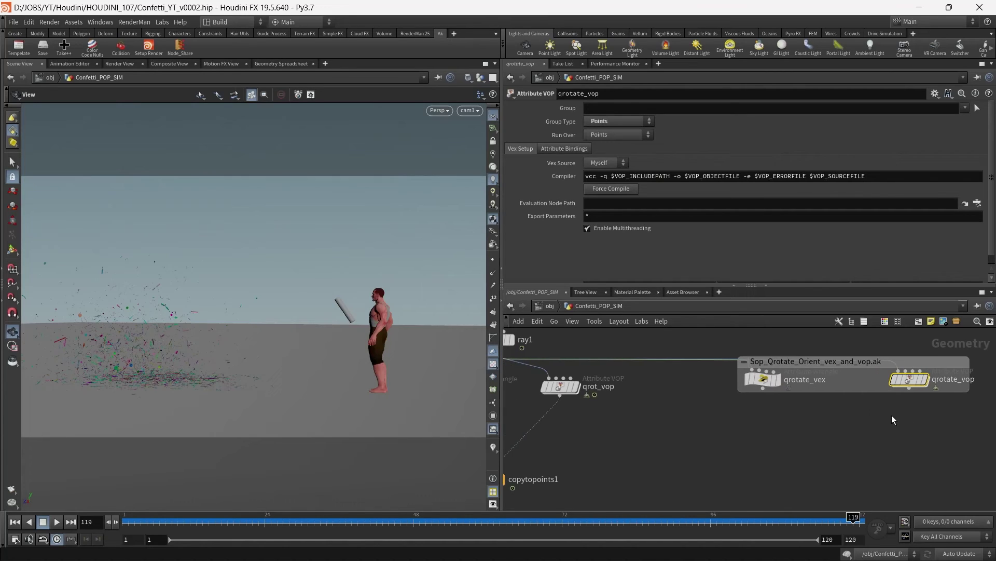
# Delete the loaded Sop_Qrotate_Orient_vex_and_vop.ak network box together with its qrotate_vex and qrotate_vop nodes.
pyautogui.scroll(-1, 767, 428)
pyautogui.moveTo(685, 418); pyautogui.dragTo(986, 356)
pyautogui.press('Delete')
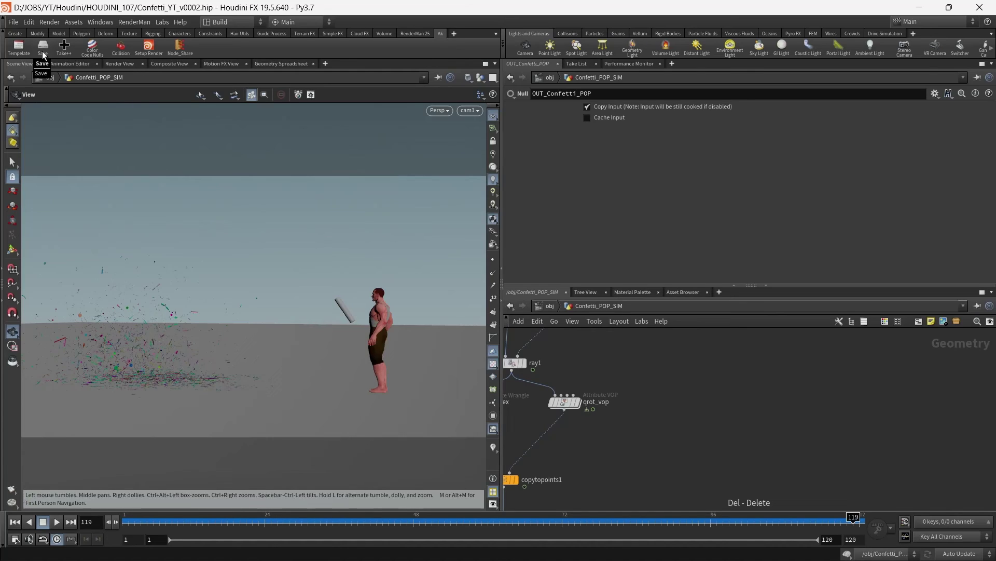
# Move the whole group of confetti shape nodes, including the bends and their merge, down closer to the level of copytopoints1.
pyautogui.press('h')
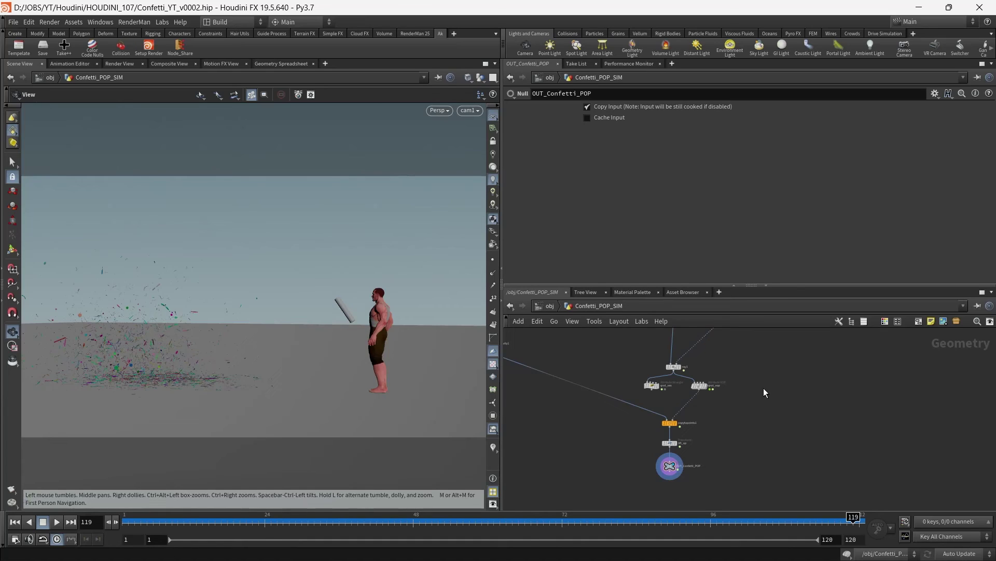
pyautogui.moveTo(730, 371); pyautogui.dragTo(771, 420, button='middle')
pyautogui.scroll(-3, 781, 413)
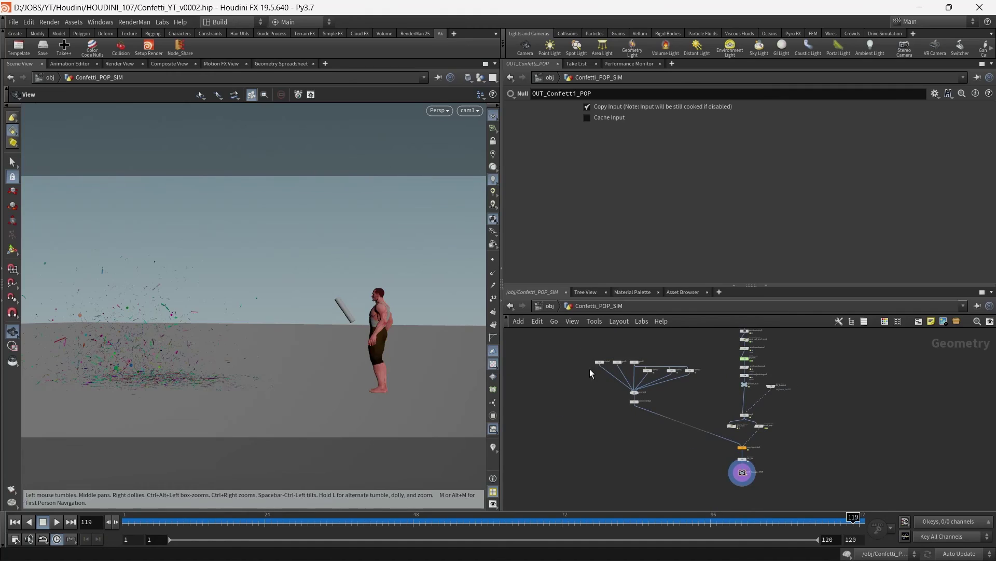
pyautogui.moveTo(582, 351); pyautogui.dragTo(702, 408)
pyautogui.moveTo(637, 408); pyautogui.dragTo(634, 440)
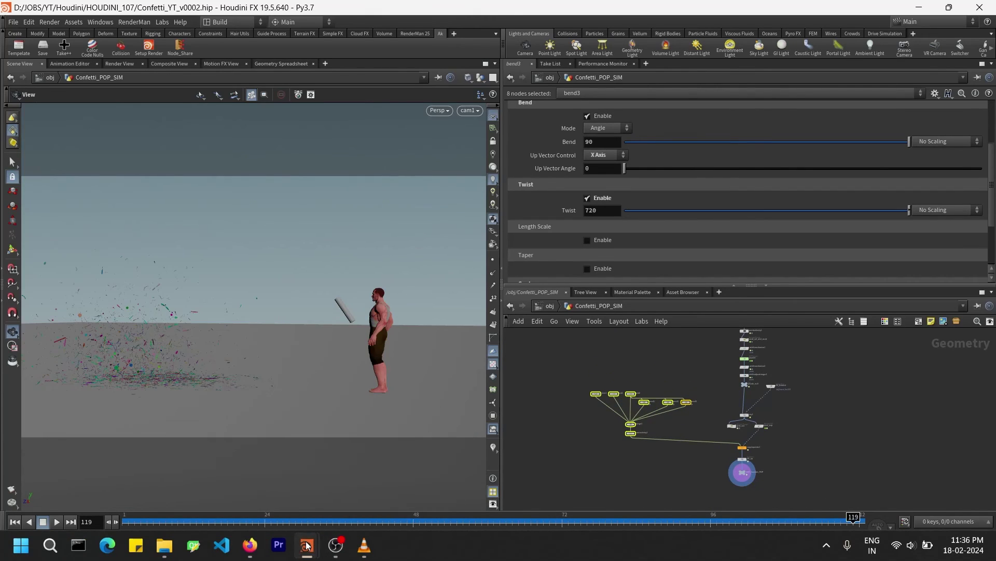
# Switch to the Houdini session with Confetti_v0019.hip and examine its colour-coded object network boxes, especially the simulation and render groups.
pyautogui.moveTo(306, 545)
pyautogui.click(240, 478)
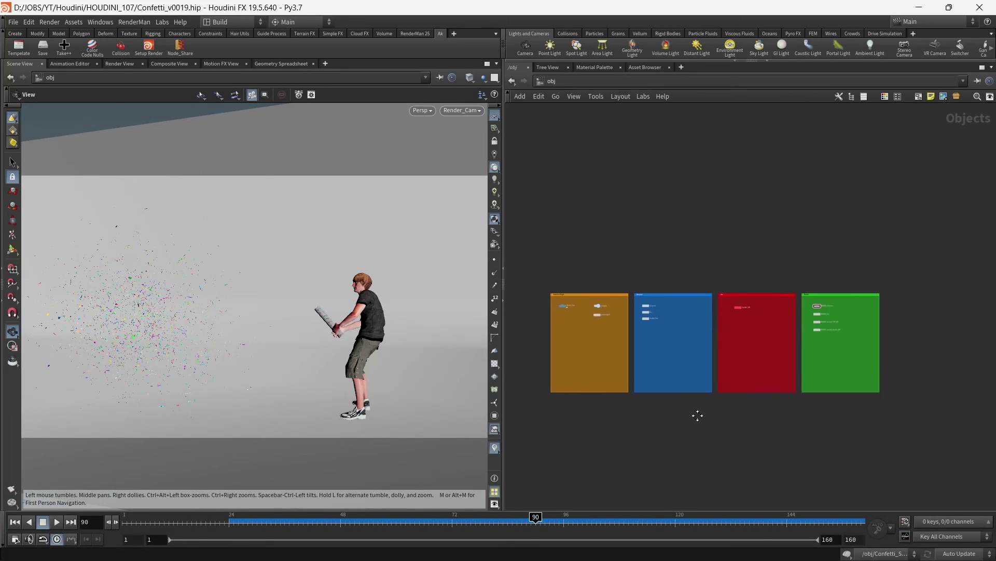
pyautogui.scroll(4, 737, 311)
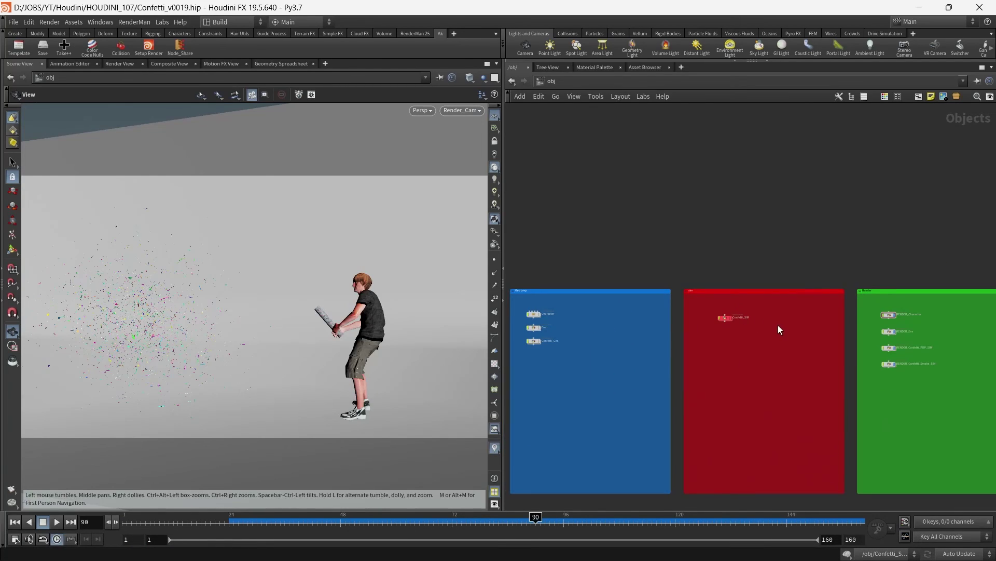
pyautogui.moveTo(778, 325); pyautogui.dragTo(735, 283, button='middle')
pyautogui.scroll(3, 737, 286)
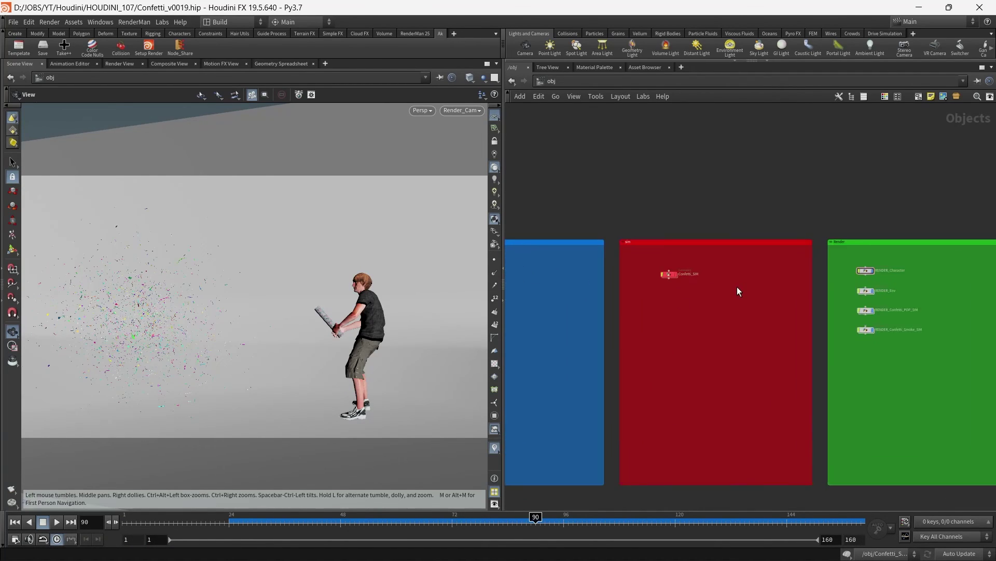
pyautogui.scroll(-1, 737, 286)
pyautogui.scroll(1, 705, 283)
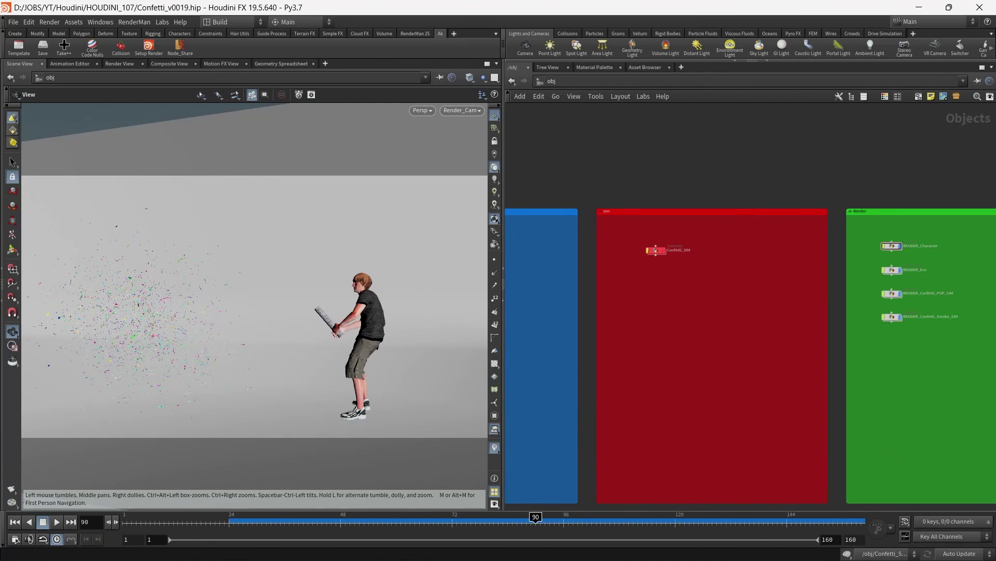
# Return to the Houdini session with Confetti_YT_v0002.hip and clear the multiple selection of confetti shape nodes.
pyautogui.moveTo(306, 545)
pyautogui.click(336, 497)
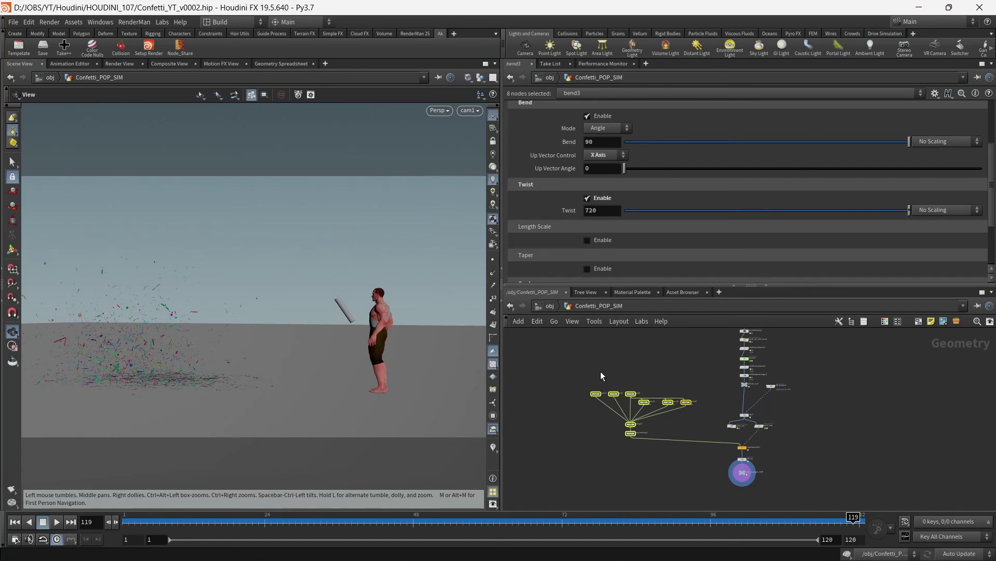
pyautogui.scroll(2, 782, 453)
pyautogui.click(617, 418)
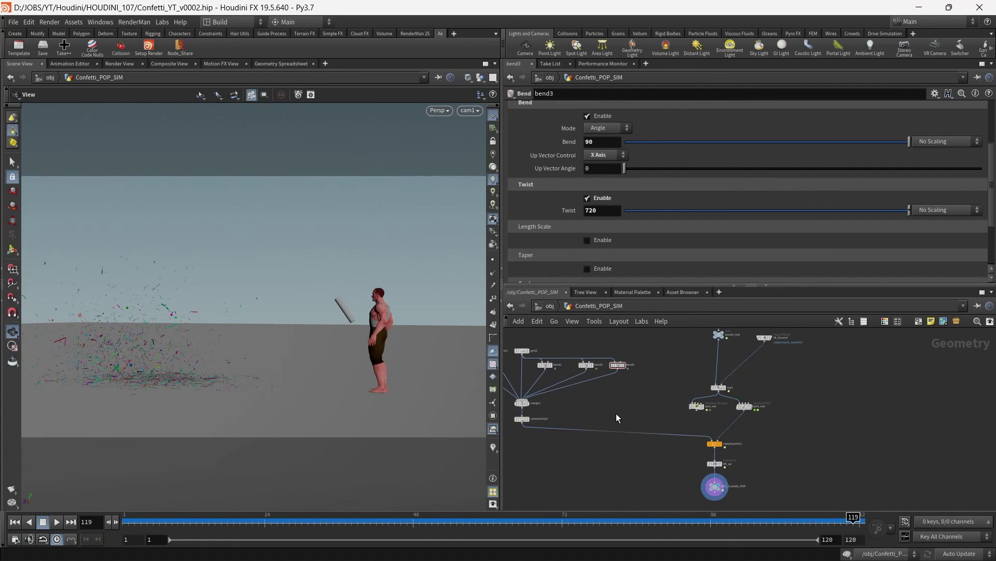